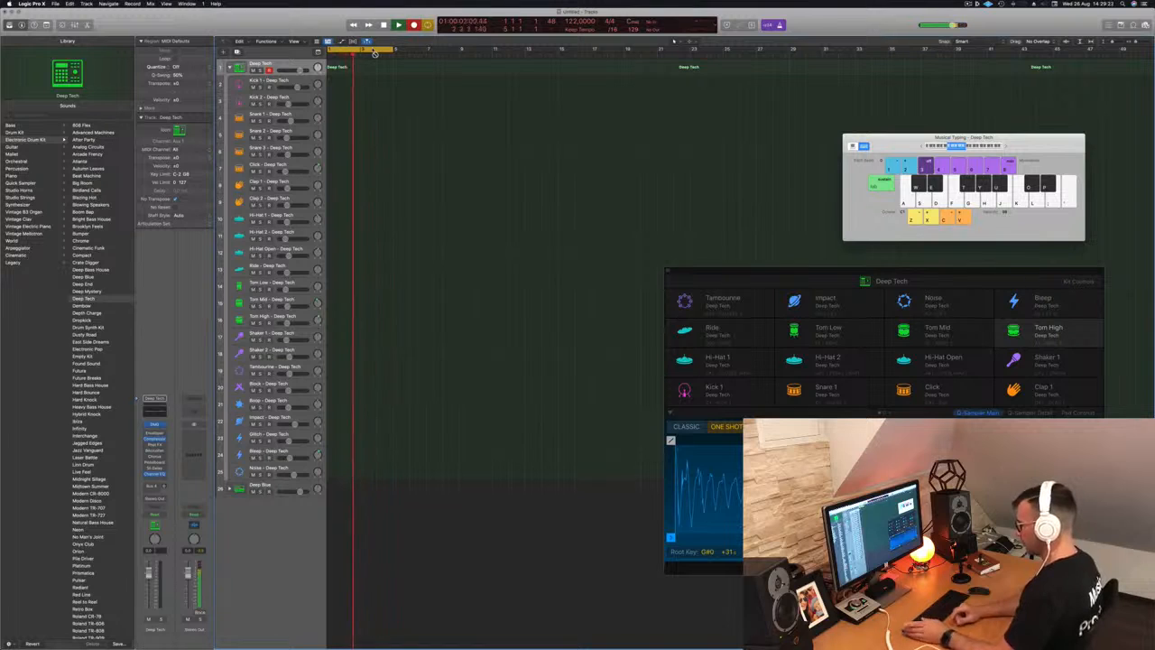
- Record a kick note with Musical Typing, move the region to bar 1 and open it in the Piano Roll
key(a)
key(a)
key(a)
key(a)
key(a)
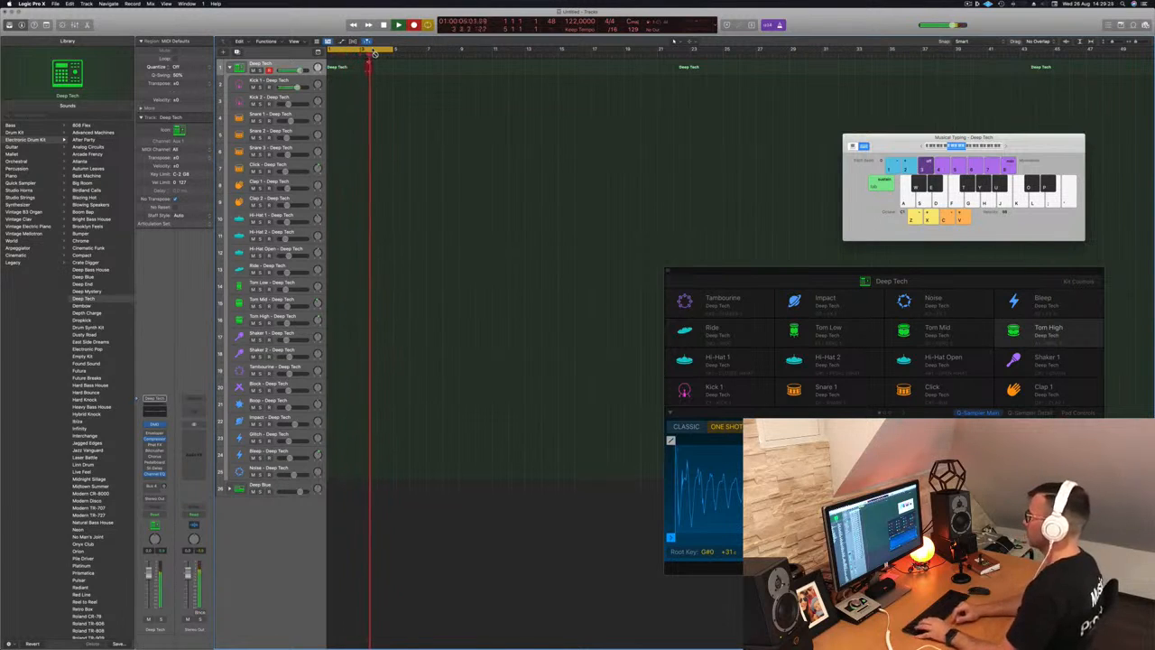
key(space)
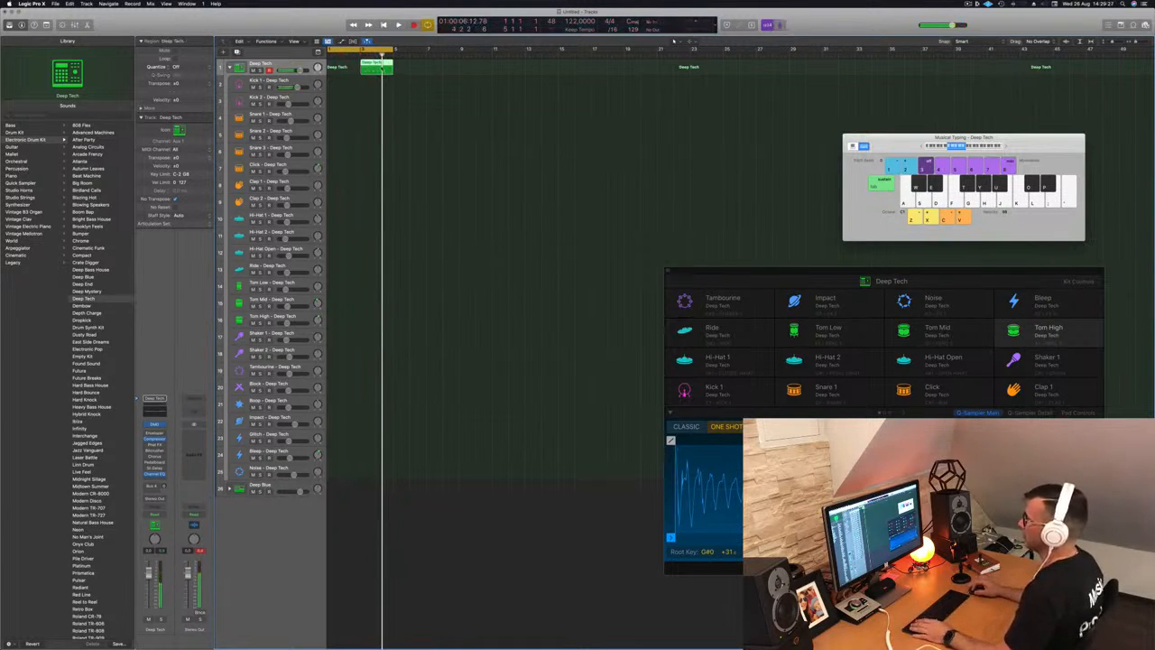
drag(345, 65, 342, 69)
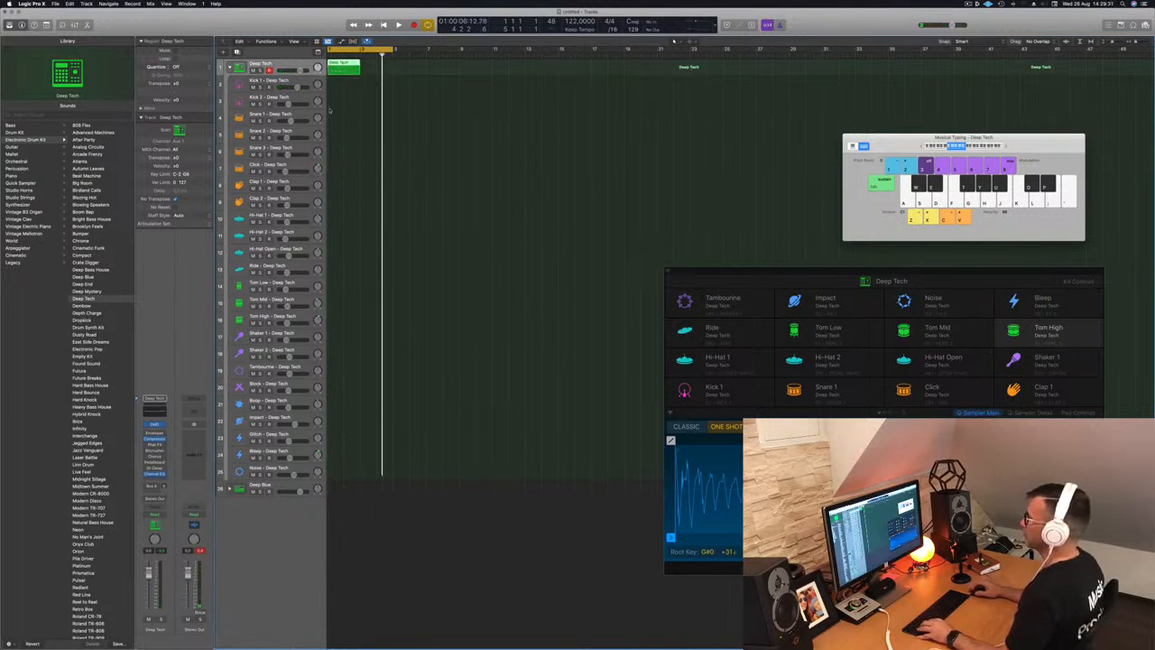
key(p)
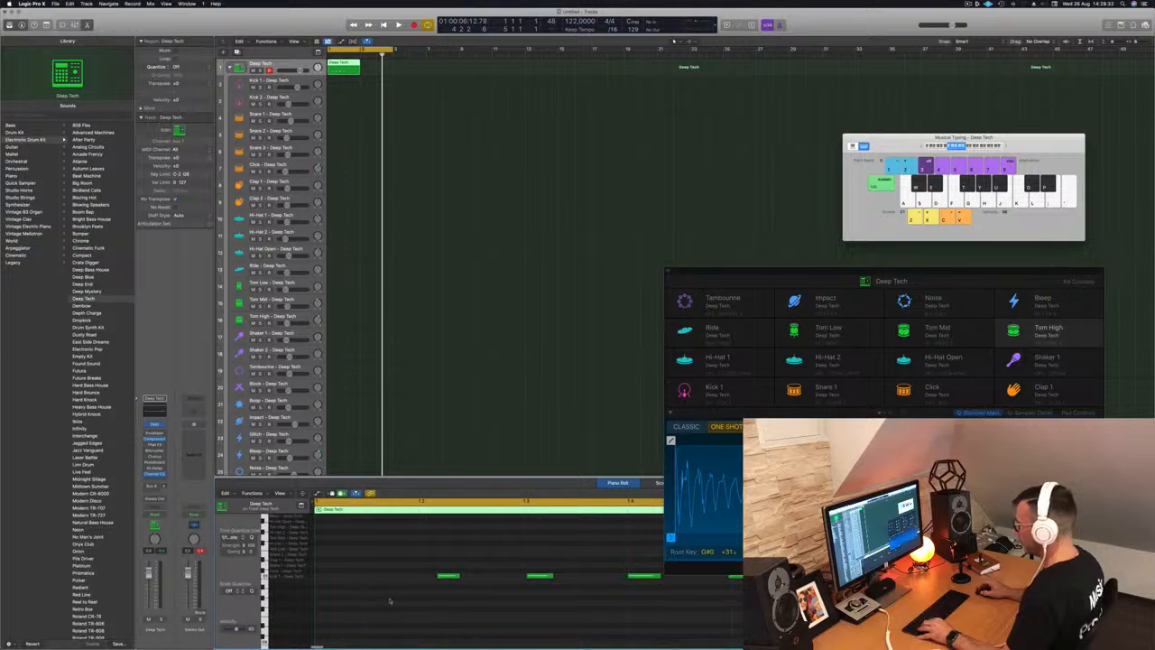
- Copy the four kick notes one bar later so the pattern plays eight kicks
drag(471, 580, 743, 608)
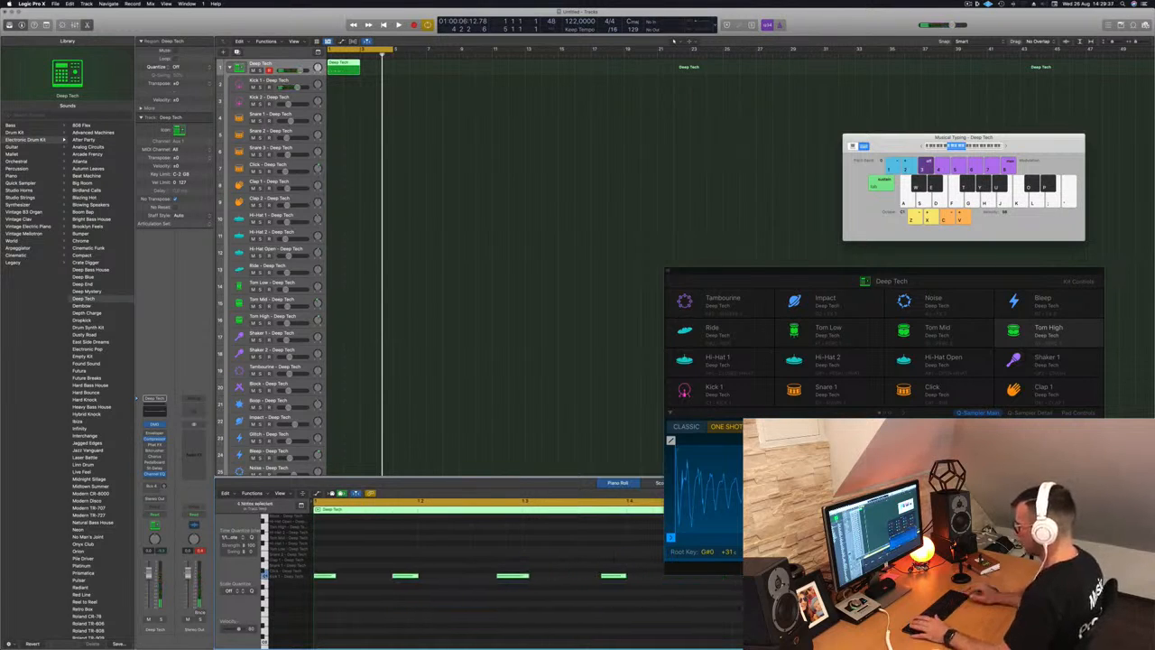
drag(379, 559, 667, 592)
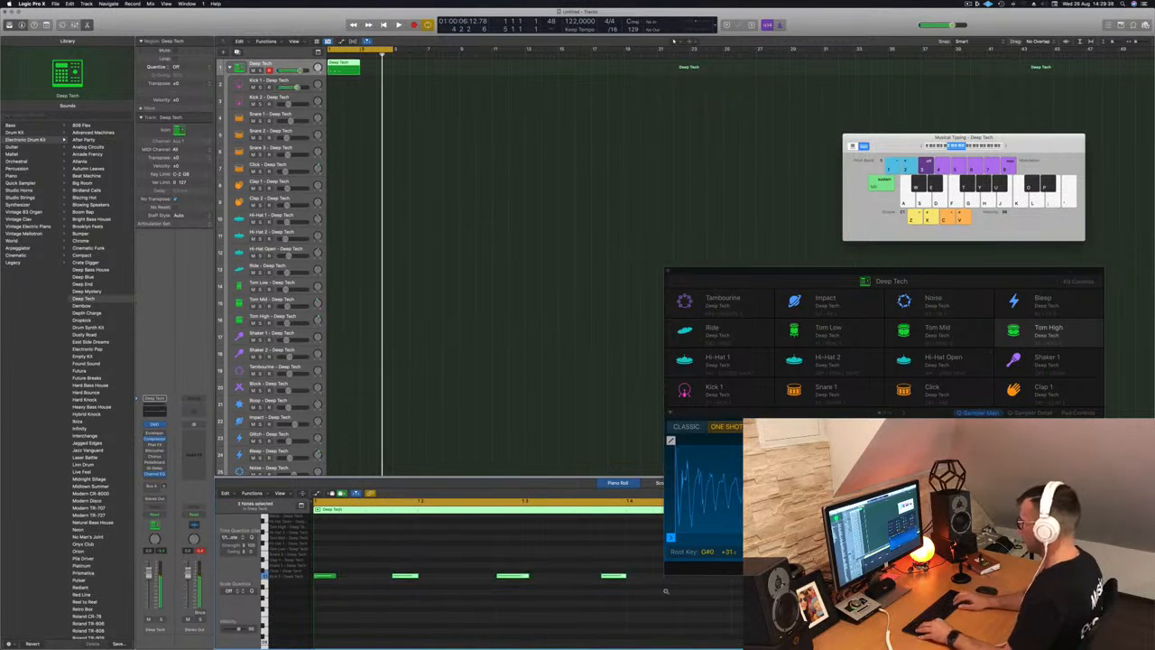
key(space)
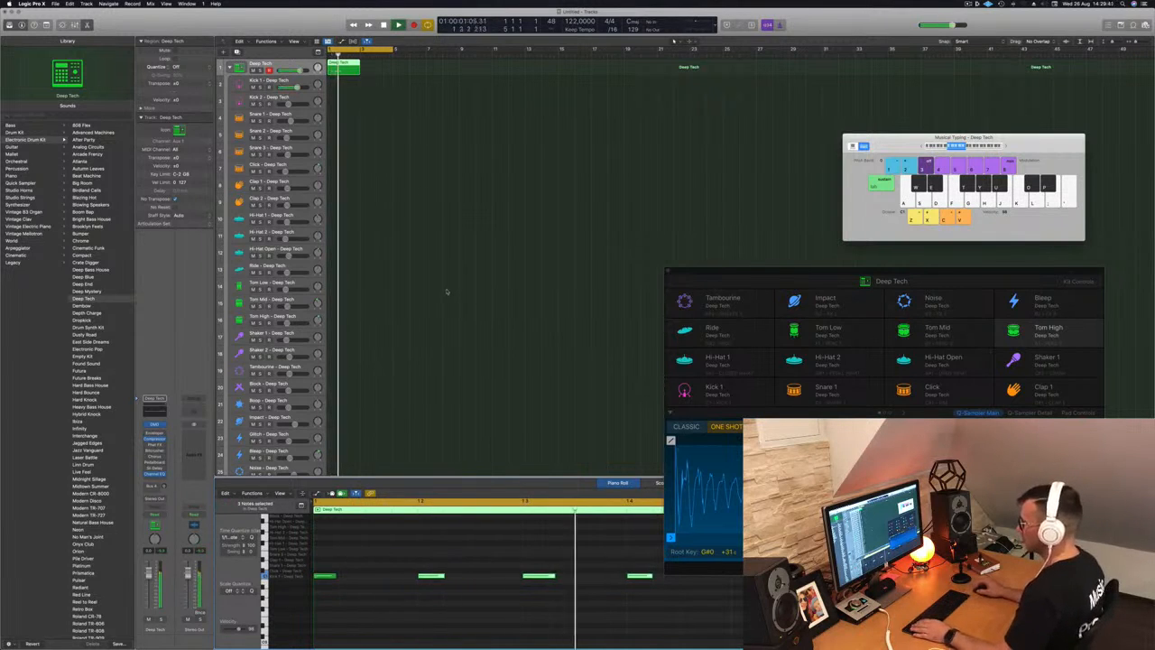
scroll(282, 545, up, 3)
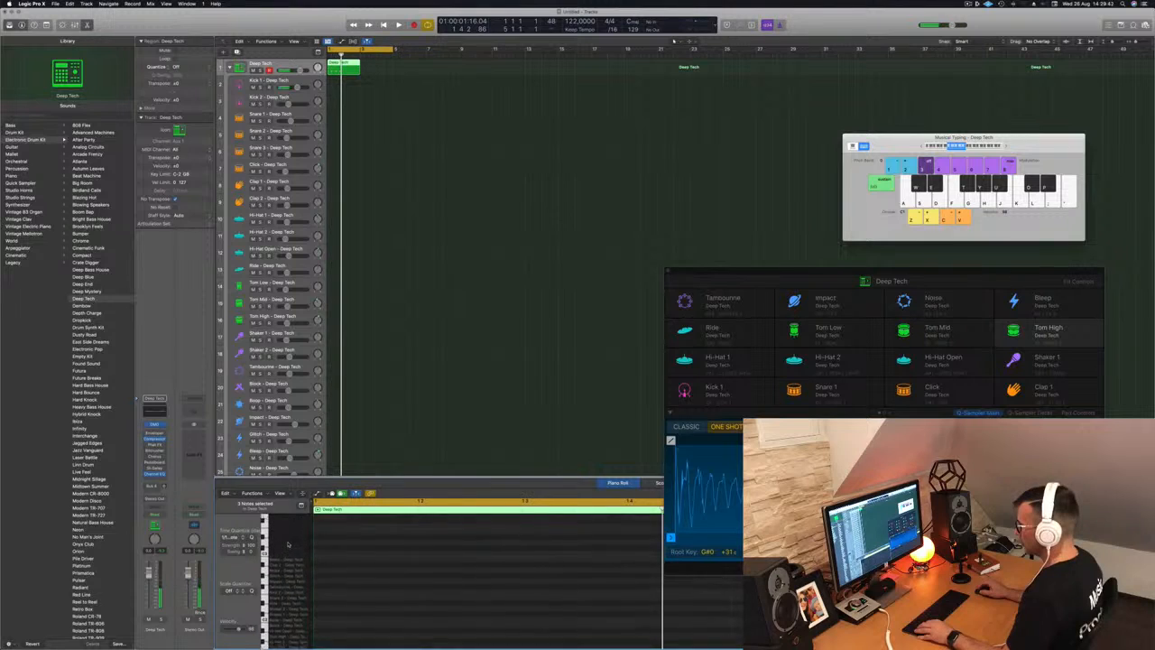
scroll(295, 589, down, 1)
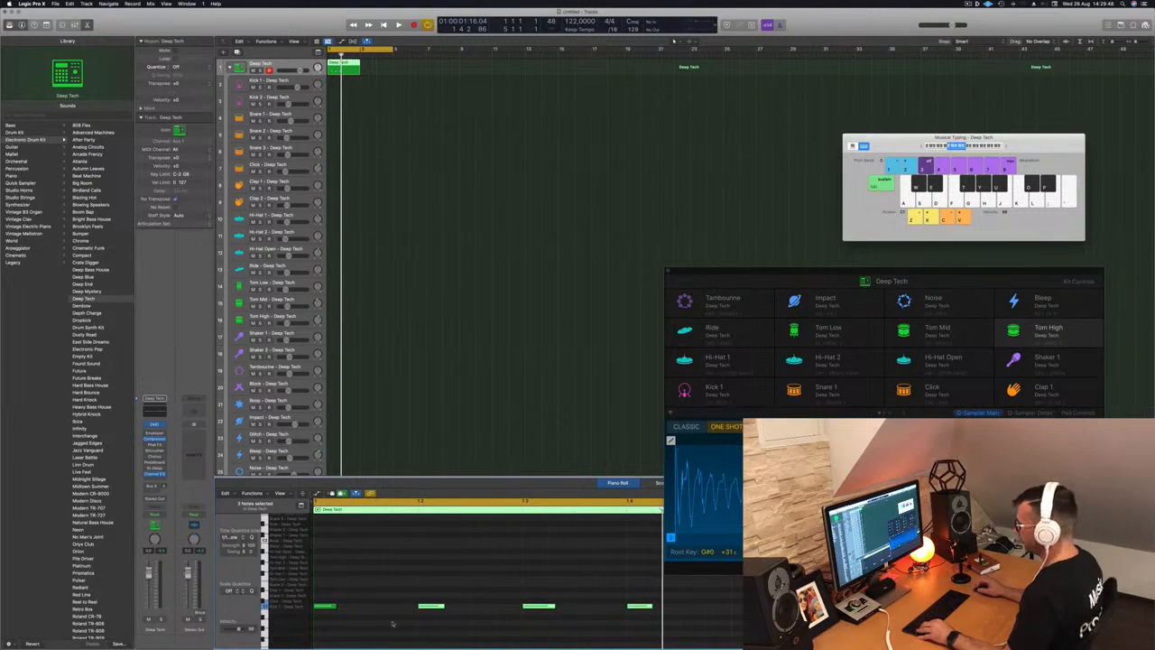
drag(558, 596, 321, 610)
drag(403, 612, 586, 612)
key(space)
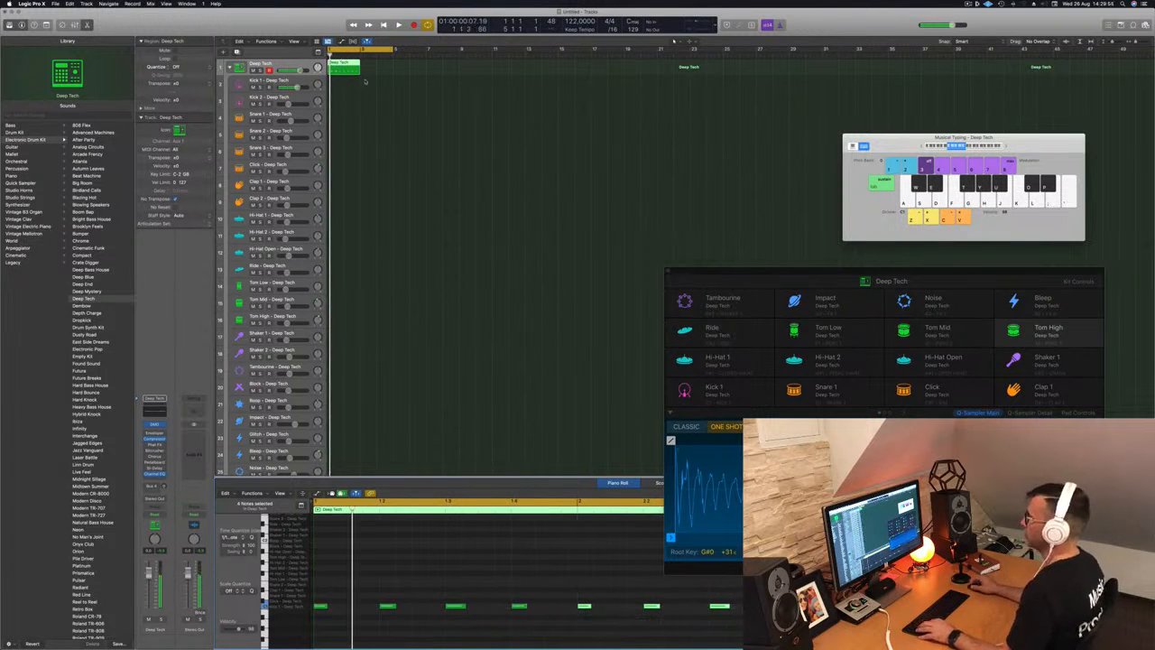
- Repeat the Deep Tech region and copy both regions onto the Kick 1 track
drag(343, 66, 377, 69)
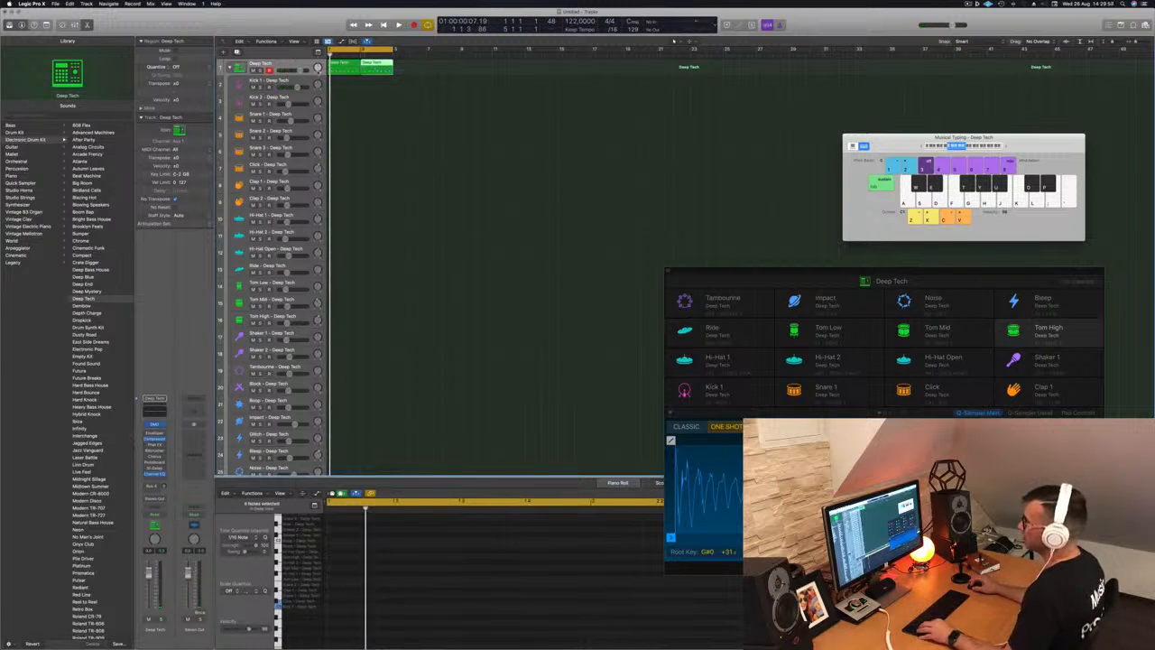
click(348, 63)
drag(348, 65, 346, 81)
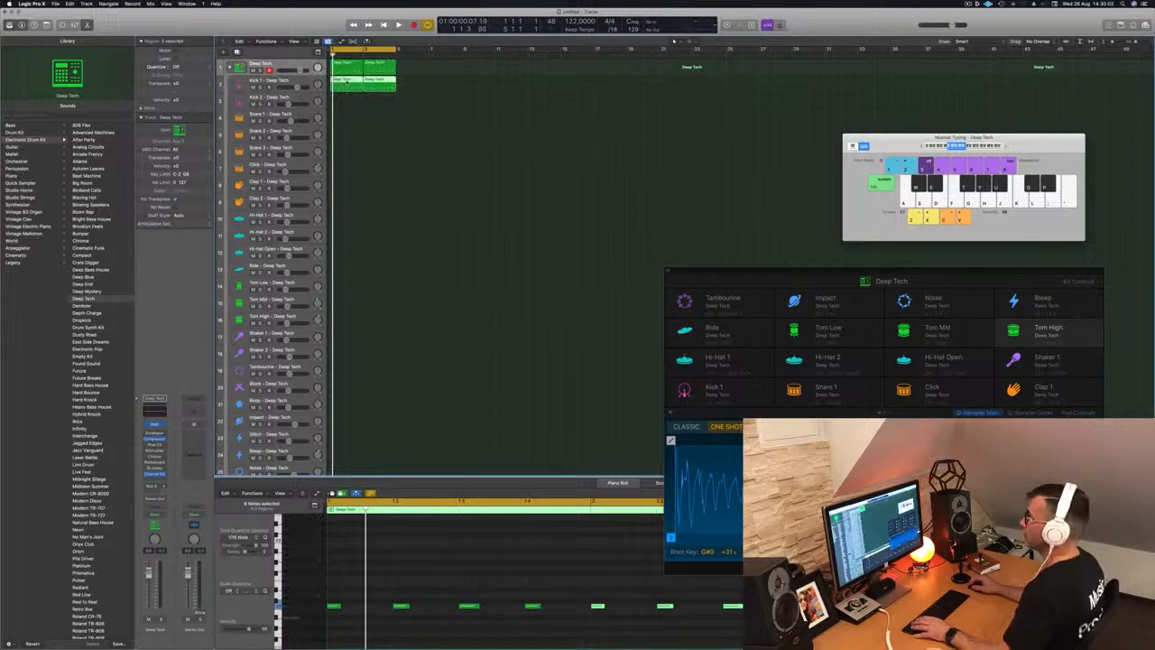
click(282, 79)
key(space)
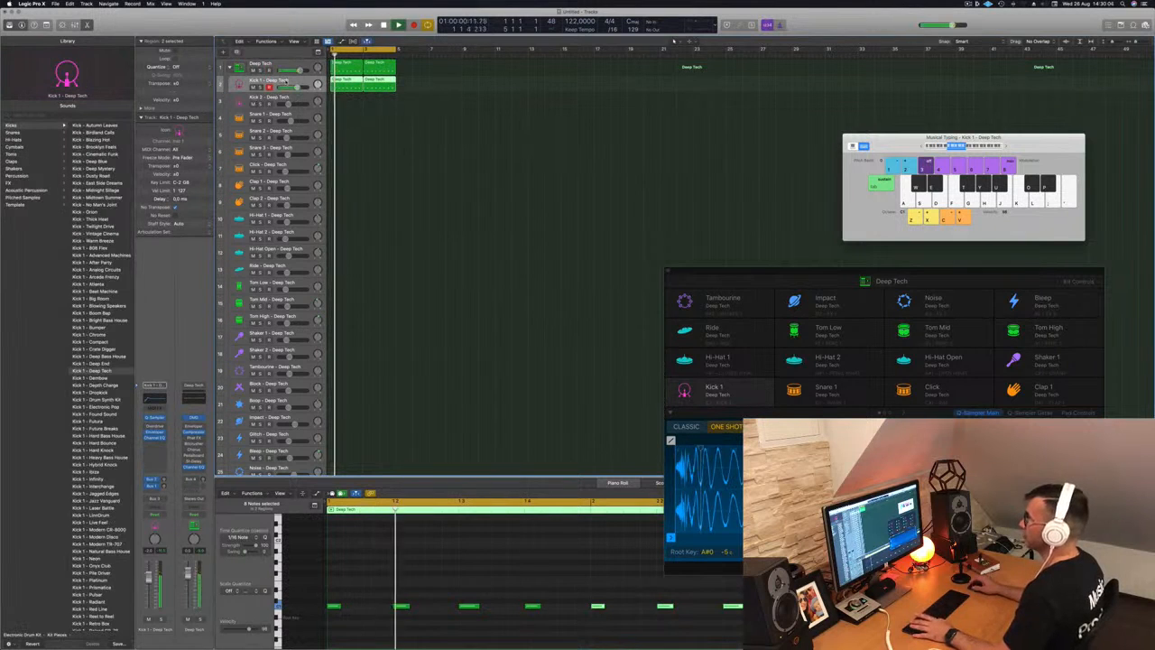
- Deselect notes and regions, then make the Kick 1 track taller
click(364, 623)
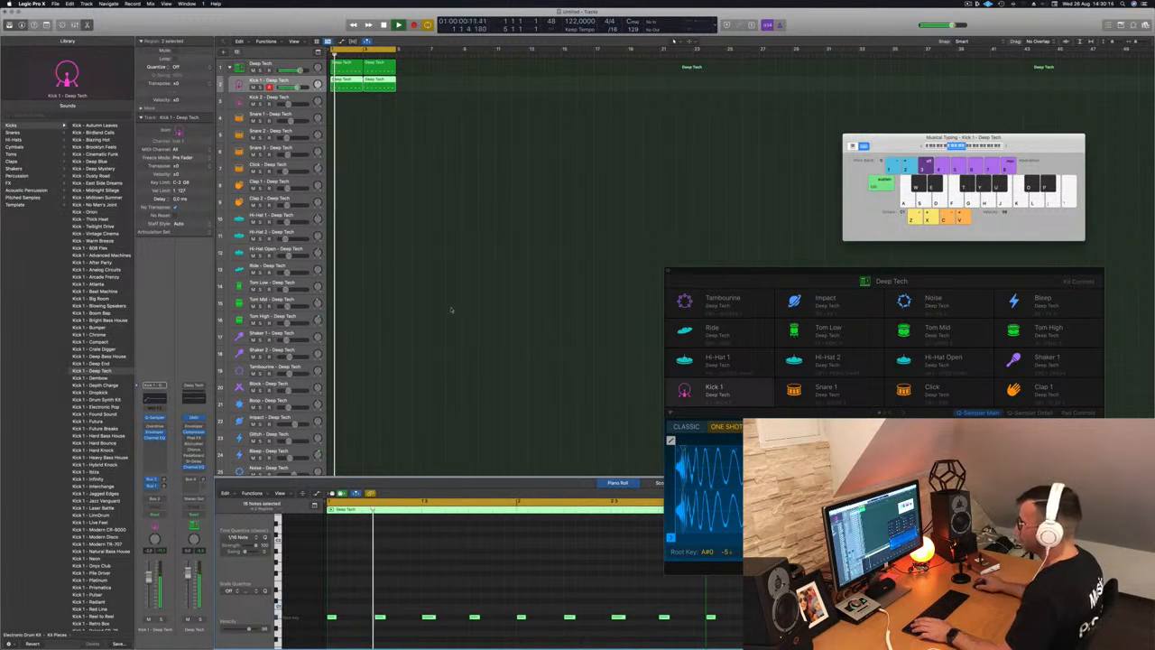
click(454, 108)
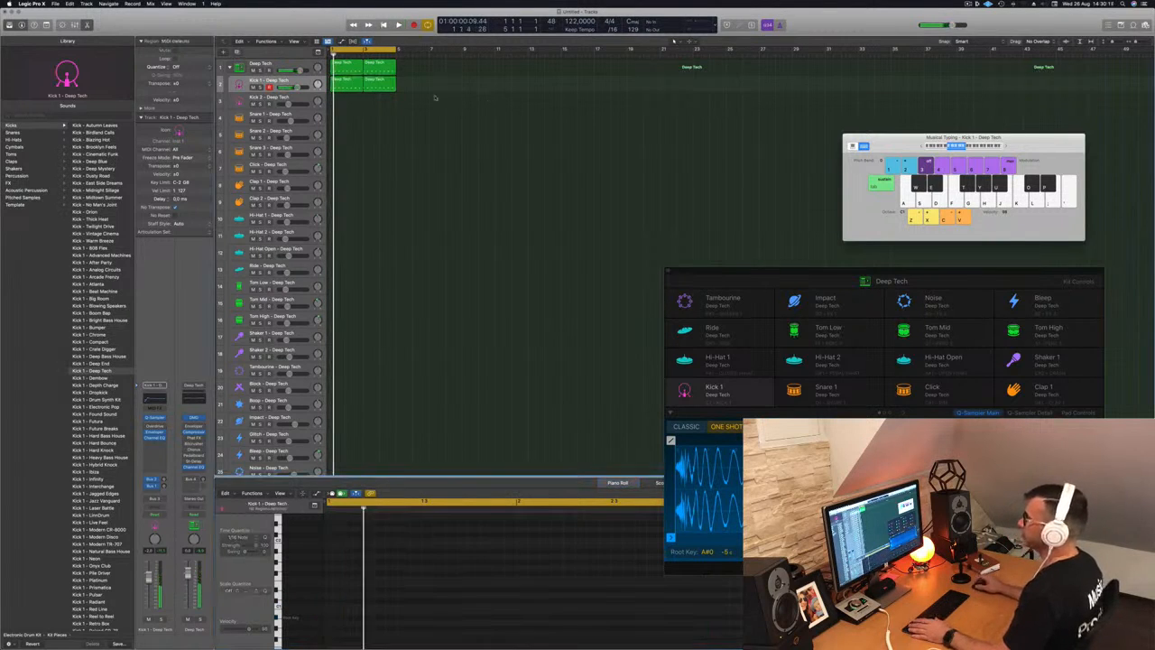
click(296, 81)
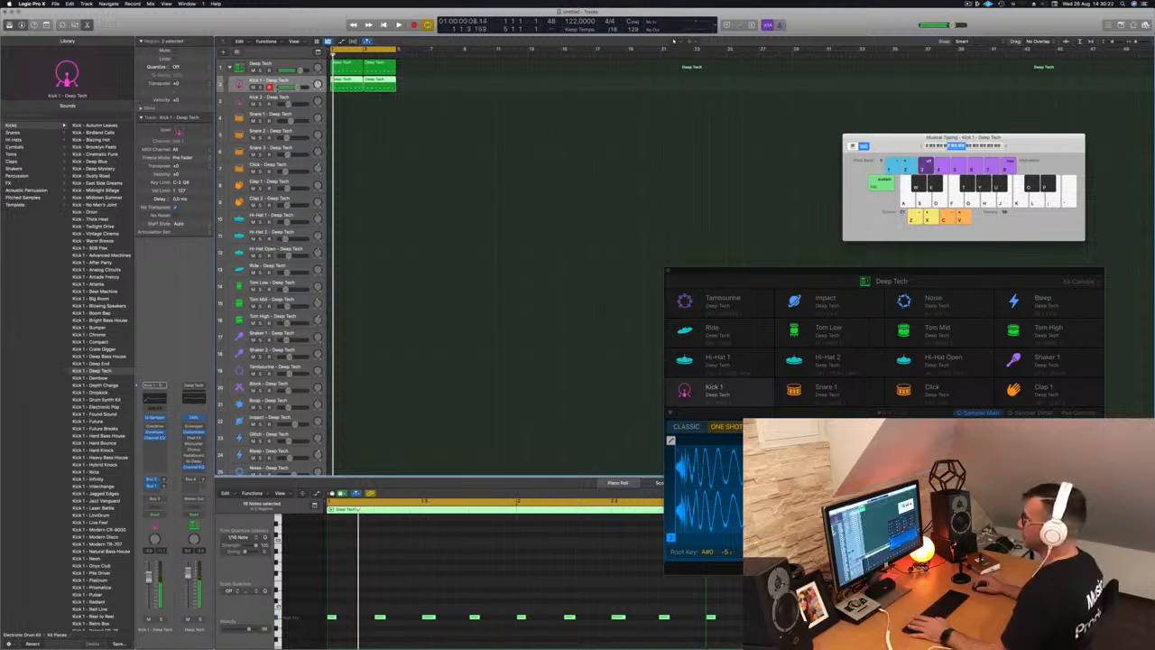
drag(277, 91, 278, 97)
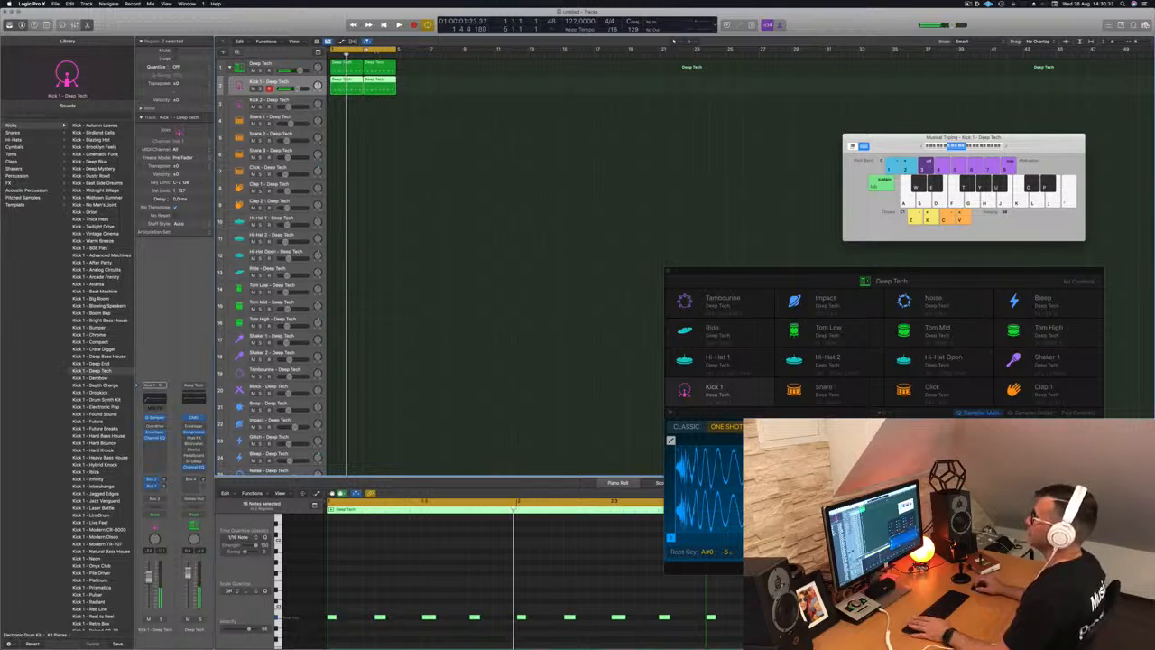
- Copy the first Deep Tech region onto Kick 2 at bar 1 and play its eight kicks
click(343, 68)
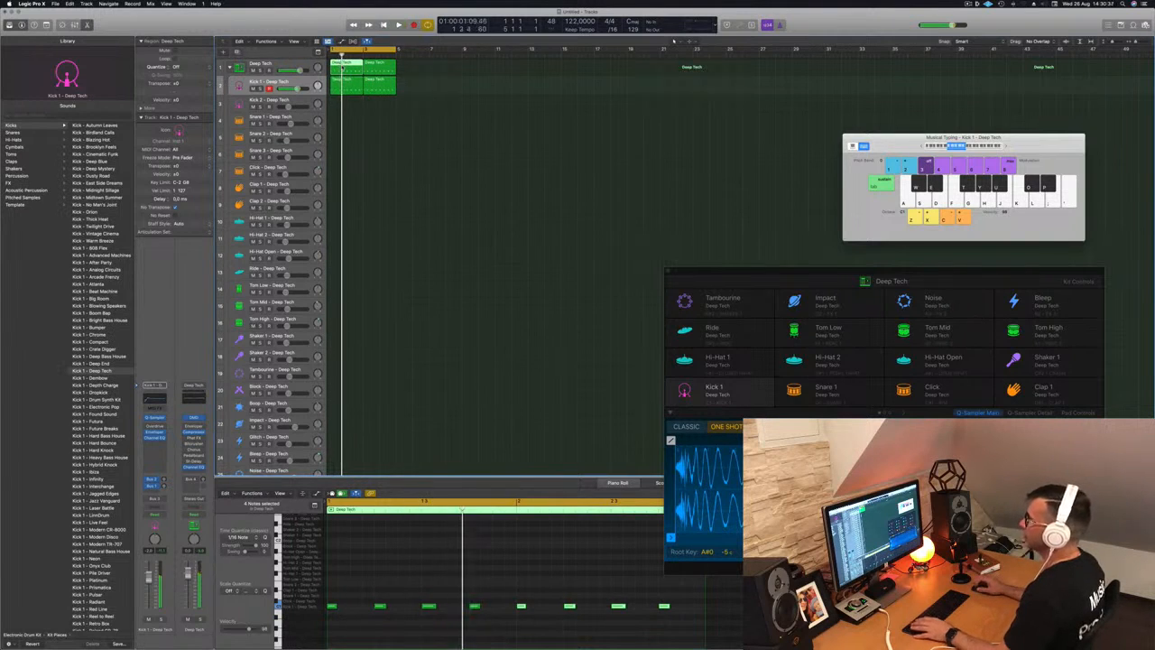
drag(342, 68, 342, 104)
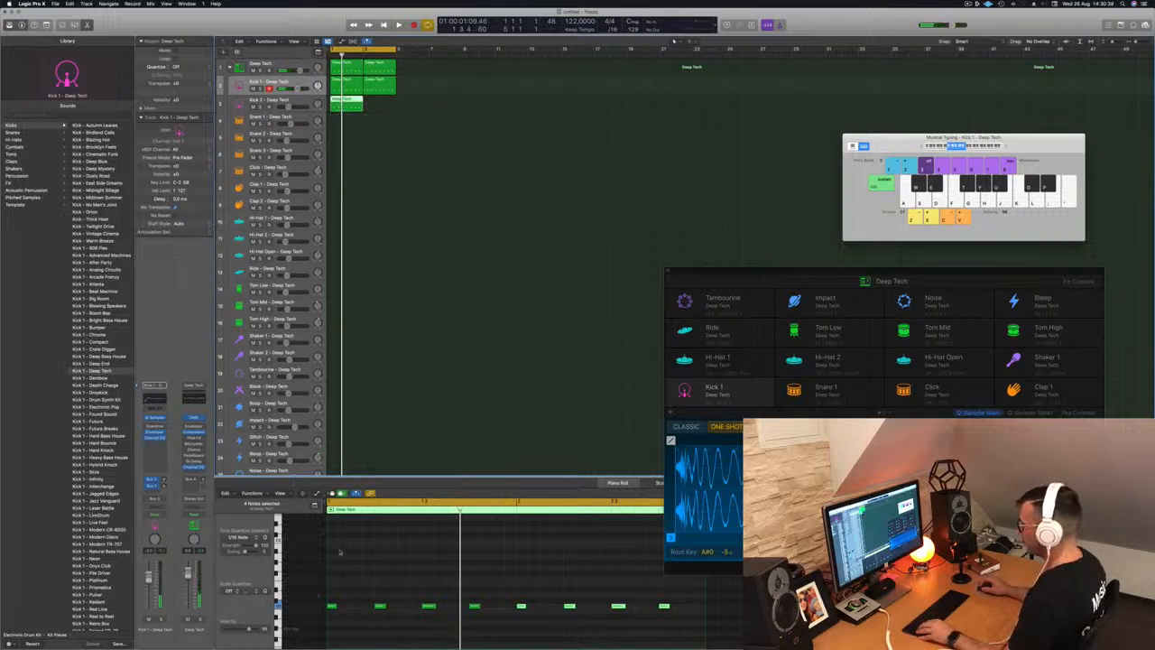
drag(334, 596, 668, 620)
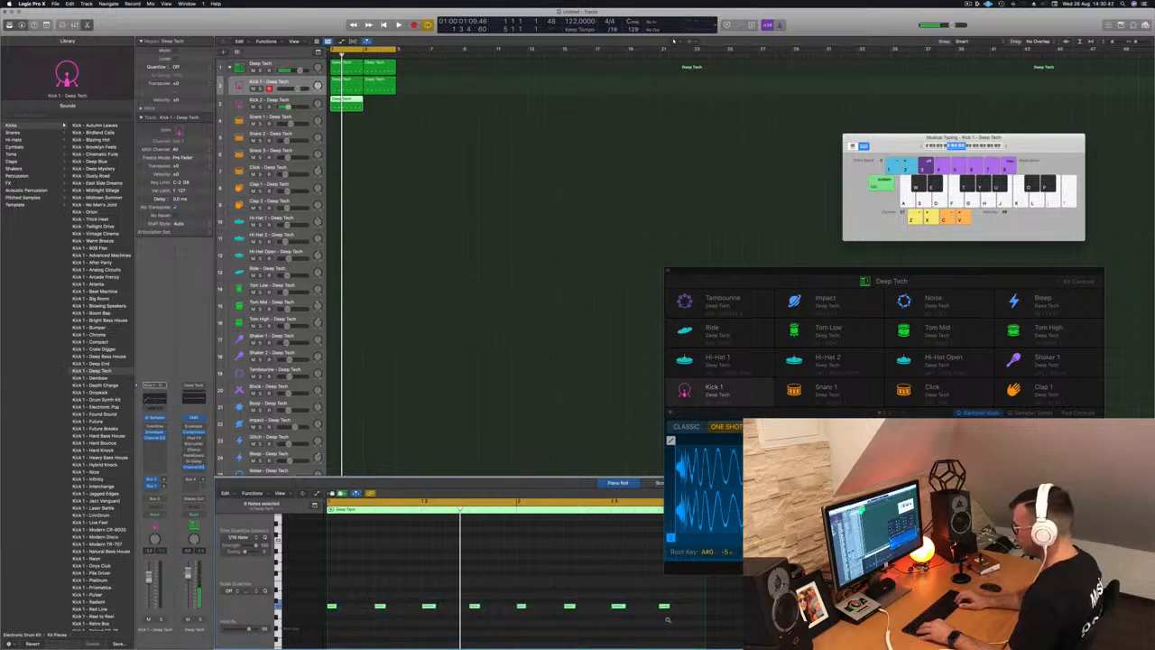
key(space)
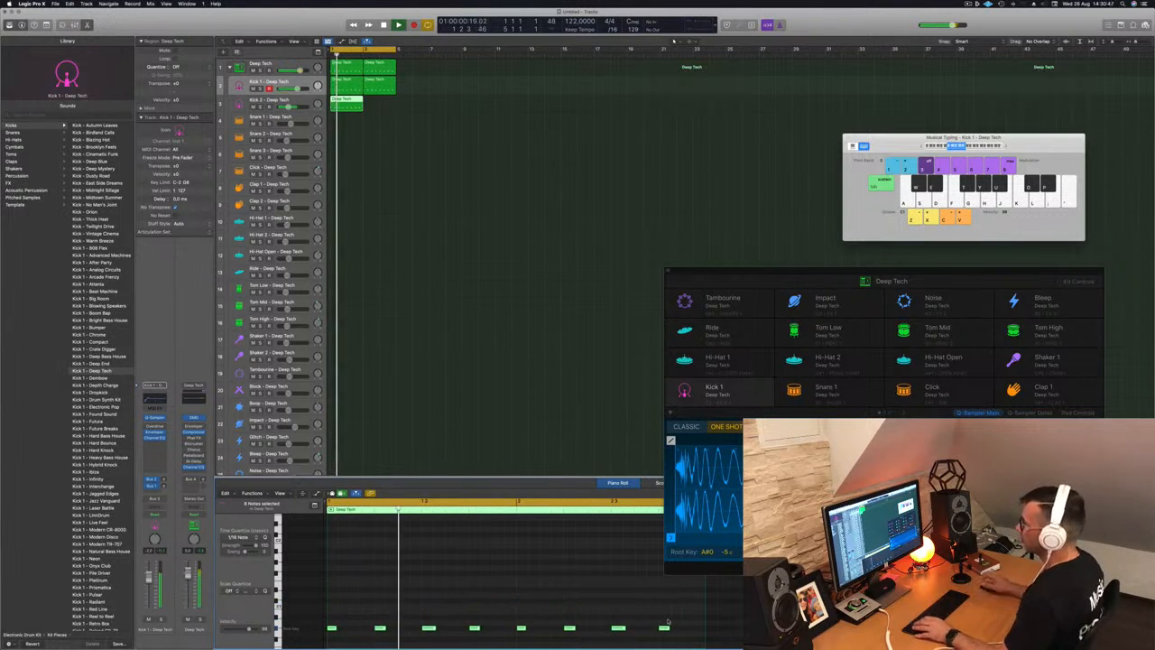
- Move the Drum Machine Designer window up and show the Kick 2 pad controls
key(Down)
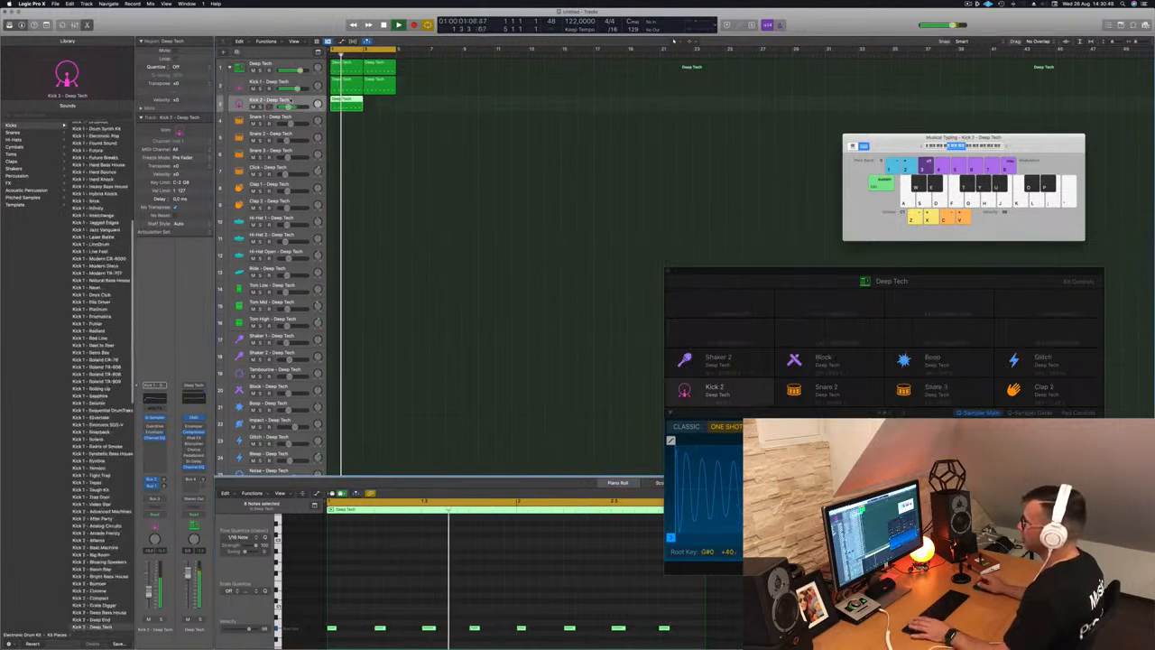
click(757, 269)
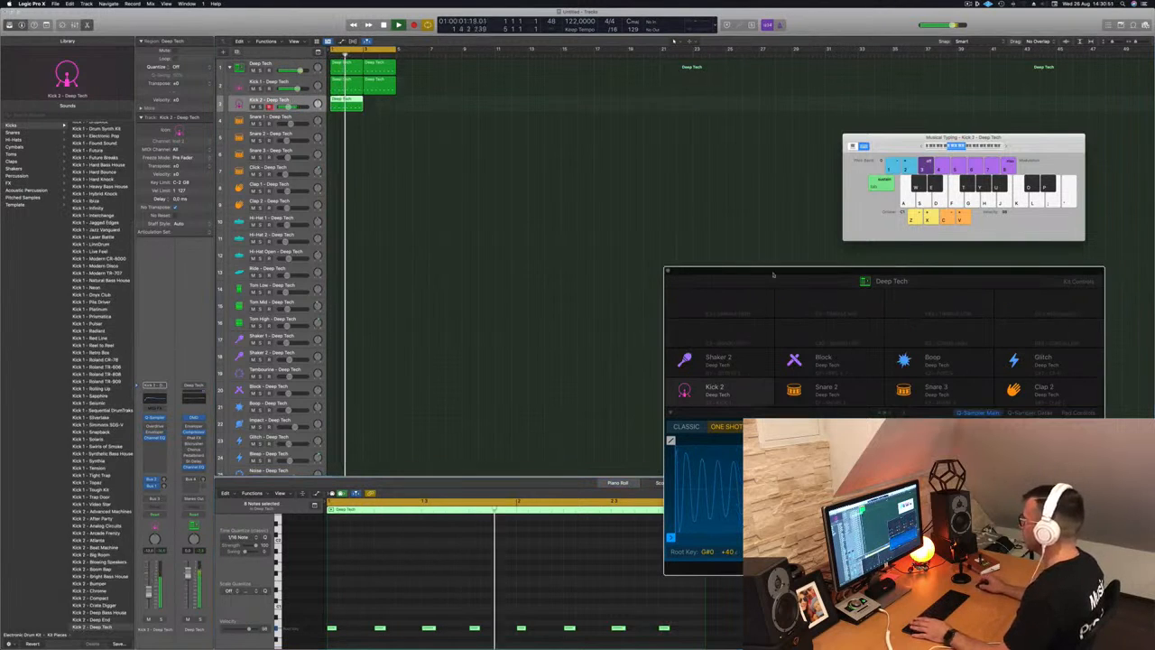
drag(792, 274, 607, 115)
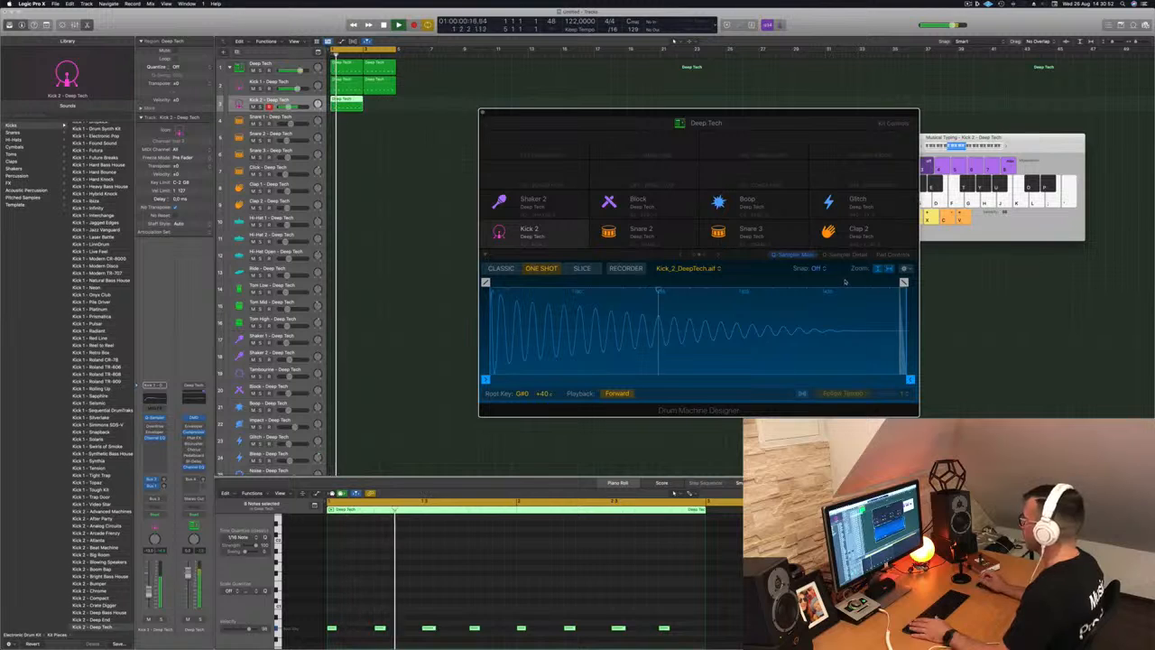
click(898, 255)
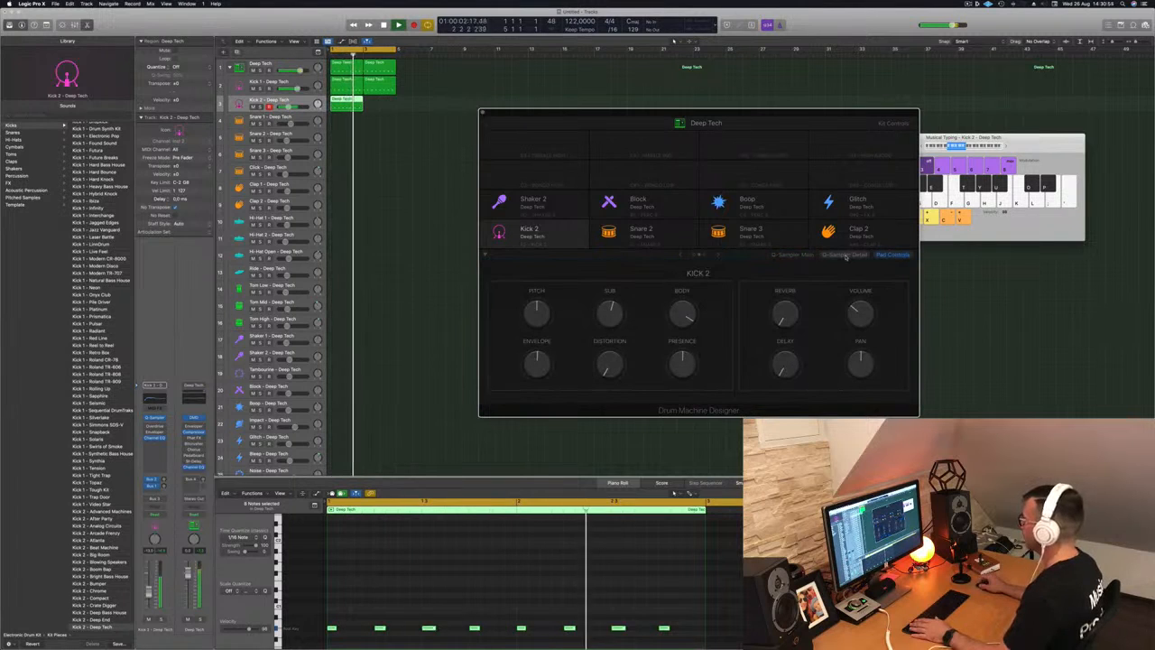
click(846, 257)
click(888, 256)
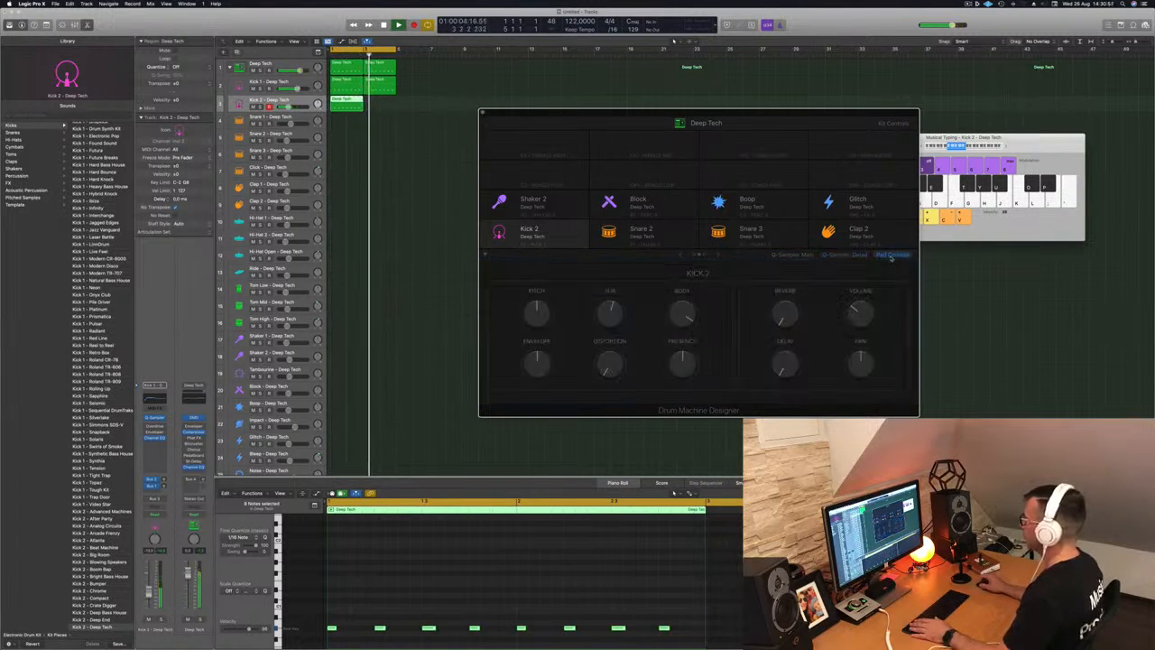
- Copy the Kick 2 region to bar 3 and reselect the main Deep Tech track
drag(336, 100, 375, 105)
key(space)
mouse_move(579, 116)
mouse_down()
mouse_move(537, 128)
mouse_move(596, 113)
mouse_up()
click(295, 65)
key(space)
key(space)
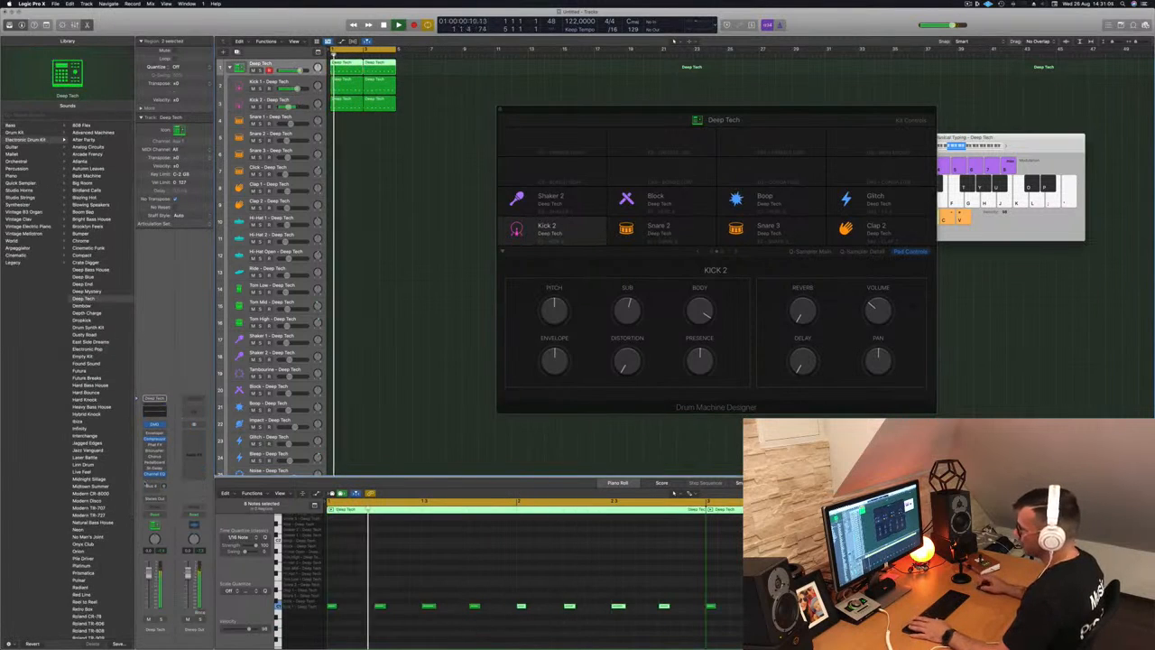
click(155, 440)
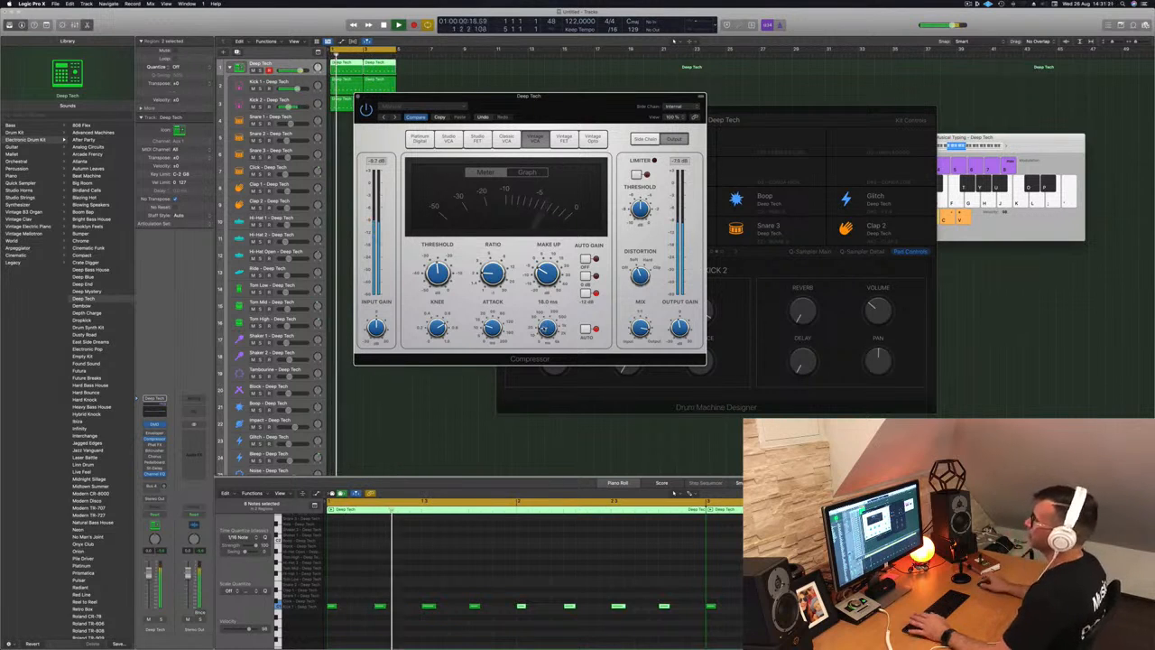
click(358, 97)
key(space)
click(400, 86)
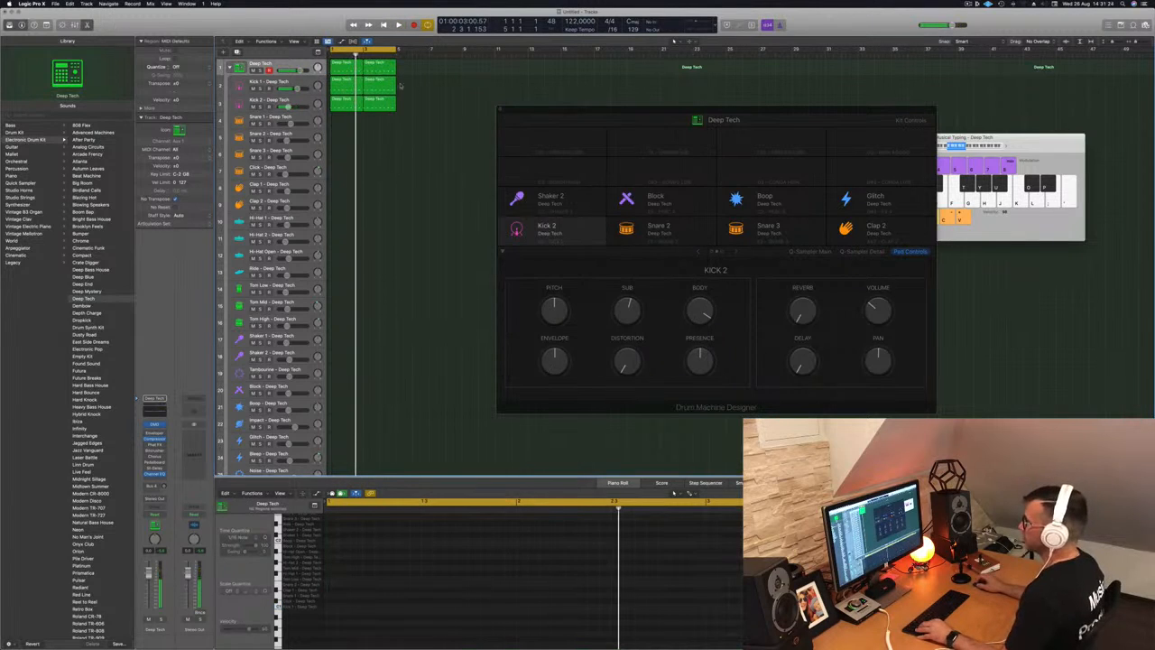
click(345, 70)
- Copy the first region onto the Tom Low track and delete all but two notes
drag(345, 70, 345, 287)
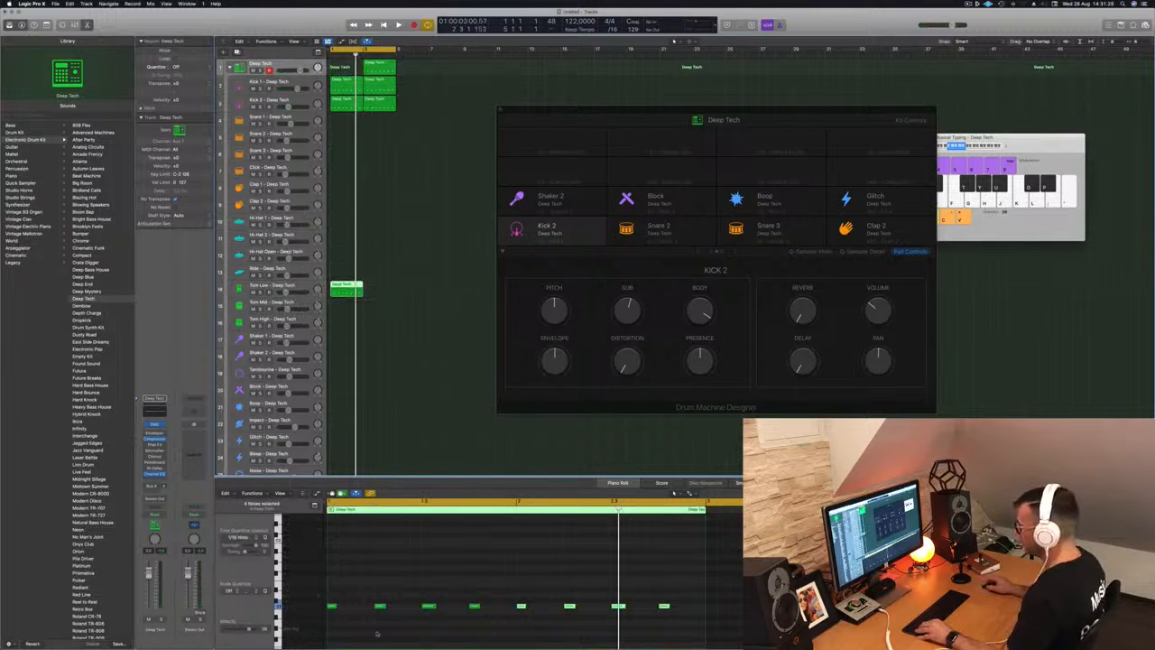
drag(341, 594, 451, 621)
key(BackSpace)
drag(515, 593, 618, 621)
key(BackSpace)
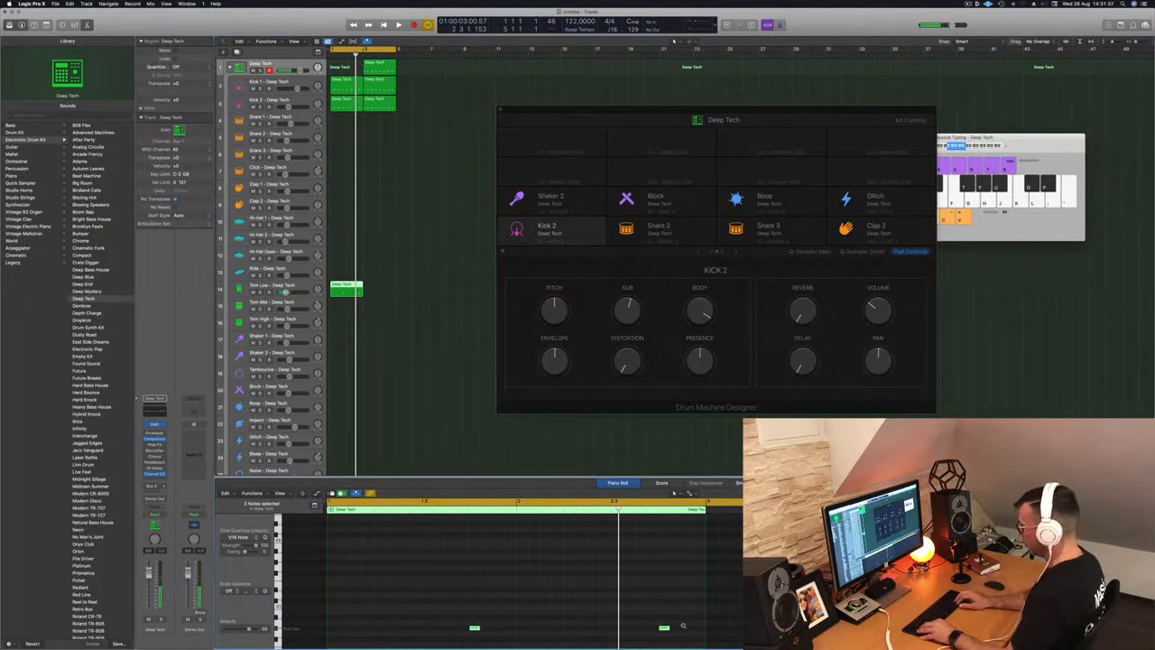
- Audition the two-note pattern, then copy the Tom Low region right after the original
key(space)
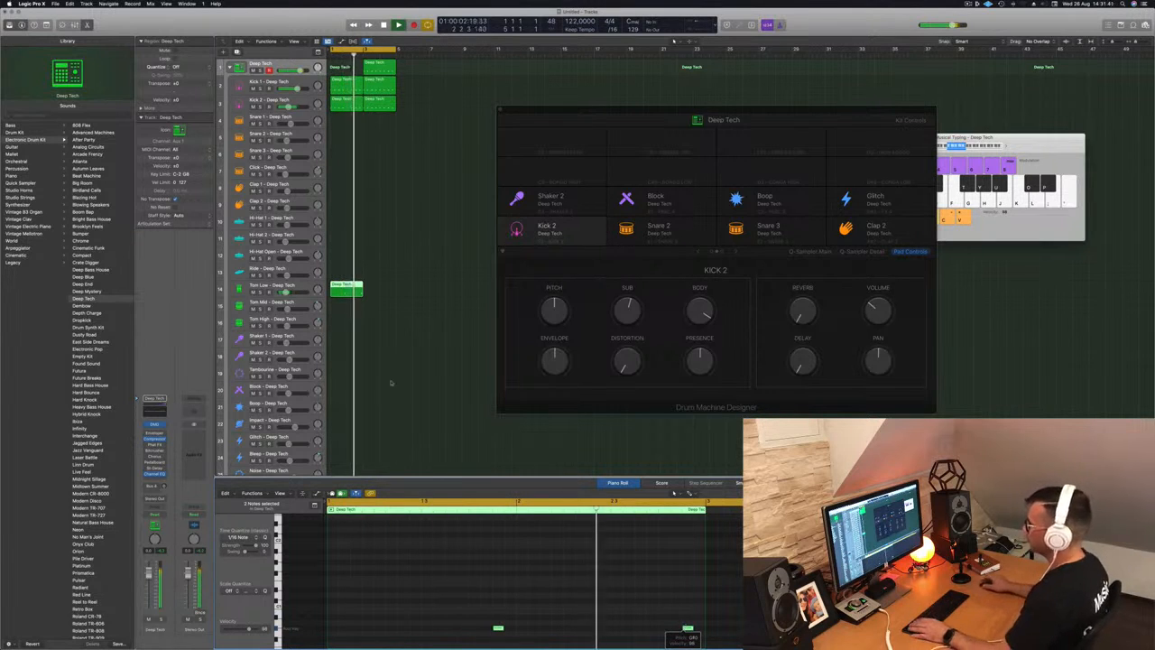
key(space)
drag(347, 289, 381, 292)
key(space)
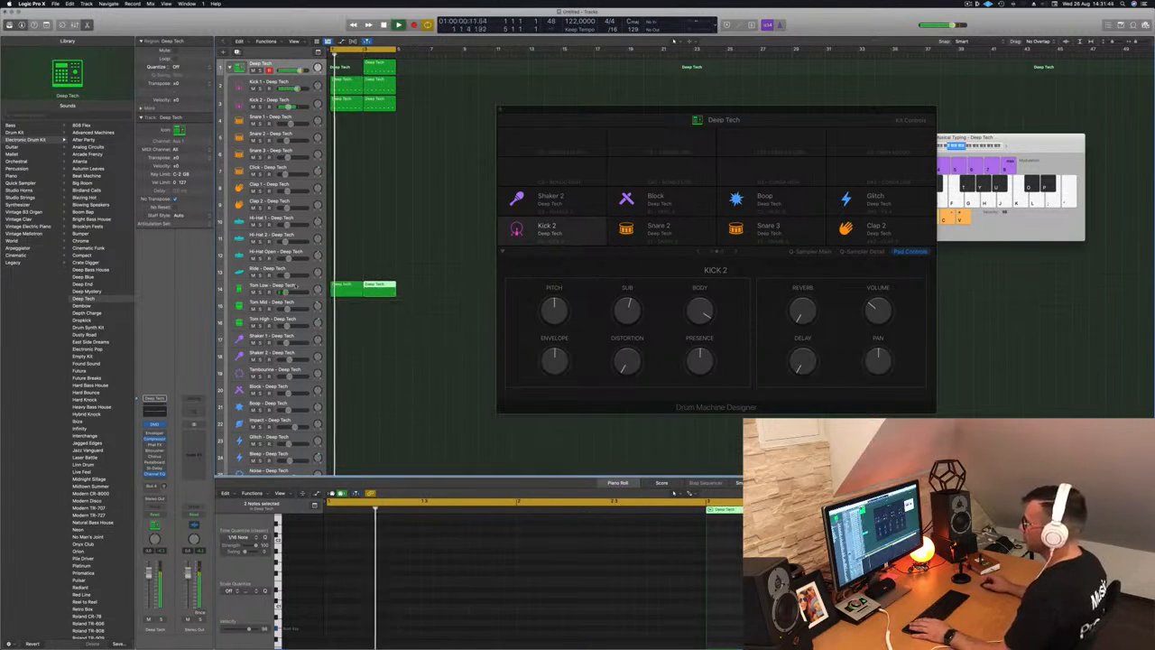
- Audition Tom Low 2 - Tough Kit from the Library's Toms list, then switch to Tom Low 2 - Sapphire
key(space)
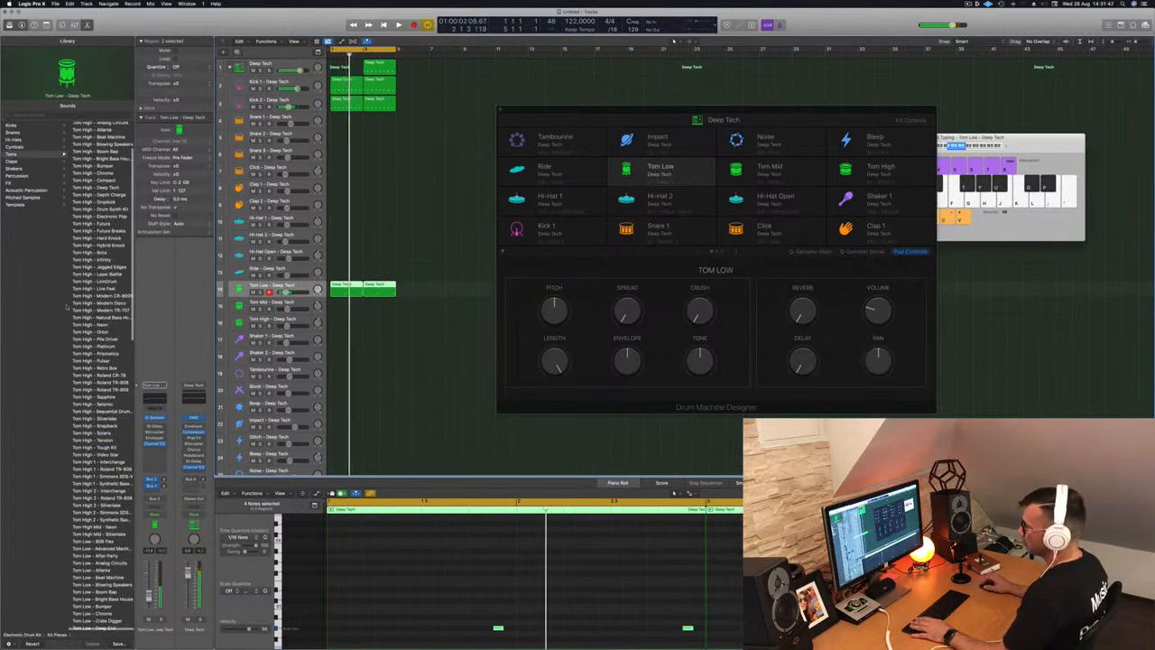
scroll(91, 318, down, 8)
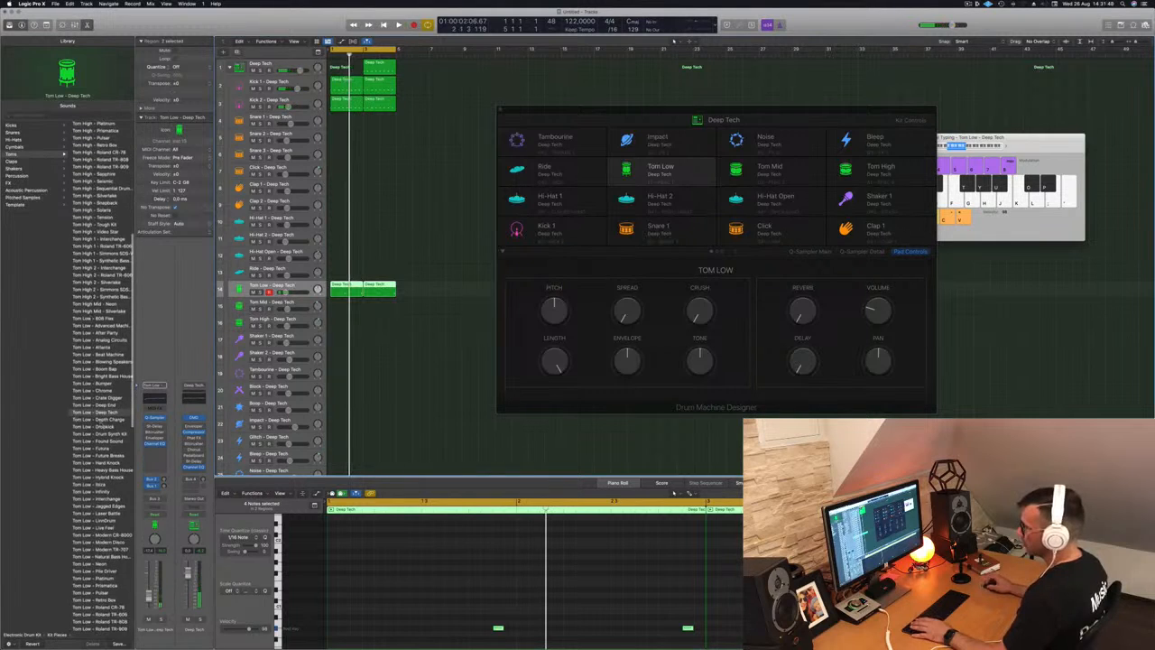
scroll(90, 318, down, 10)
scroll(99, 380, down, 1)
click(88, 524)
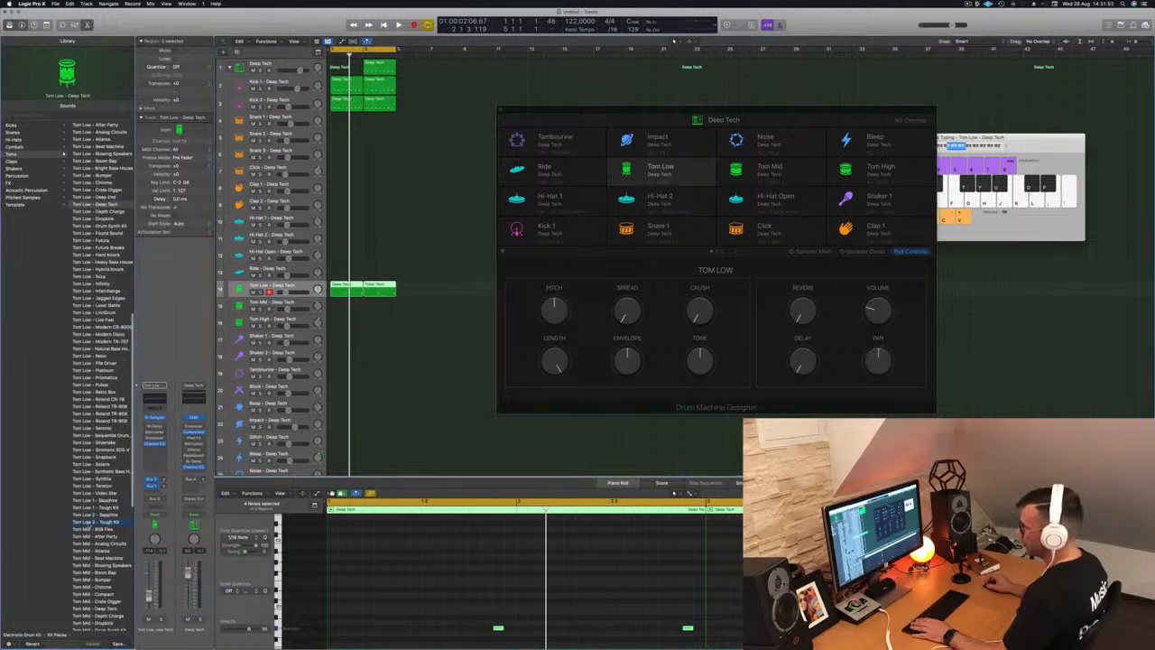
key(space)
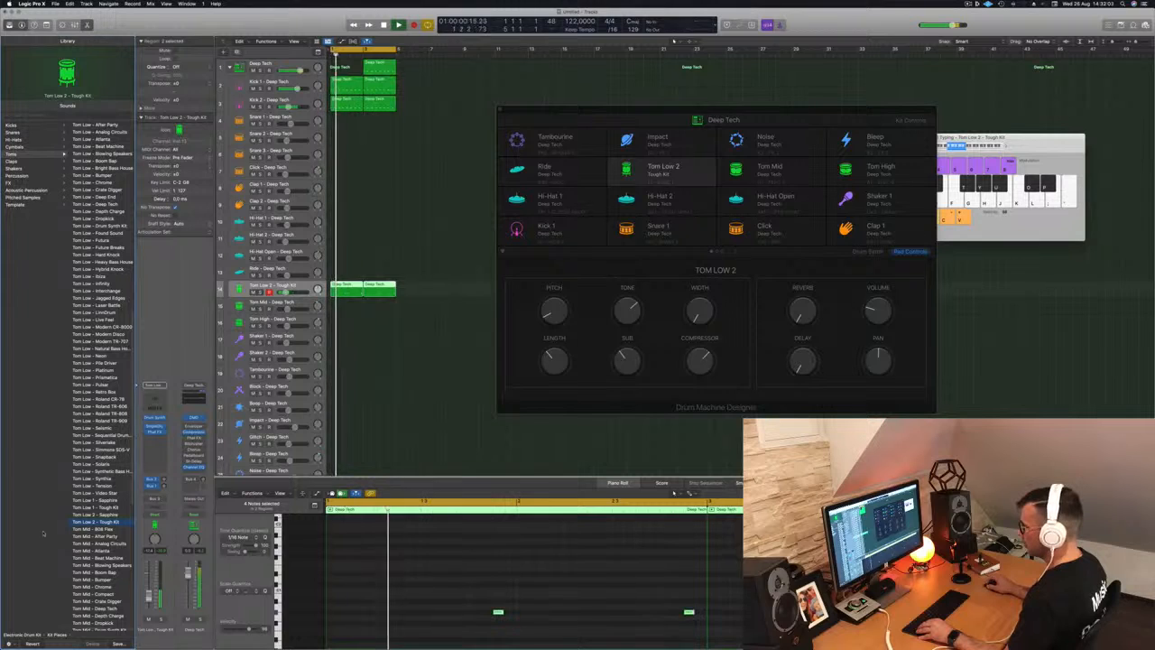
key(Up)
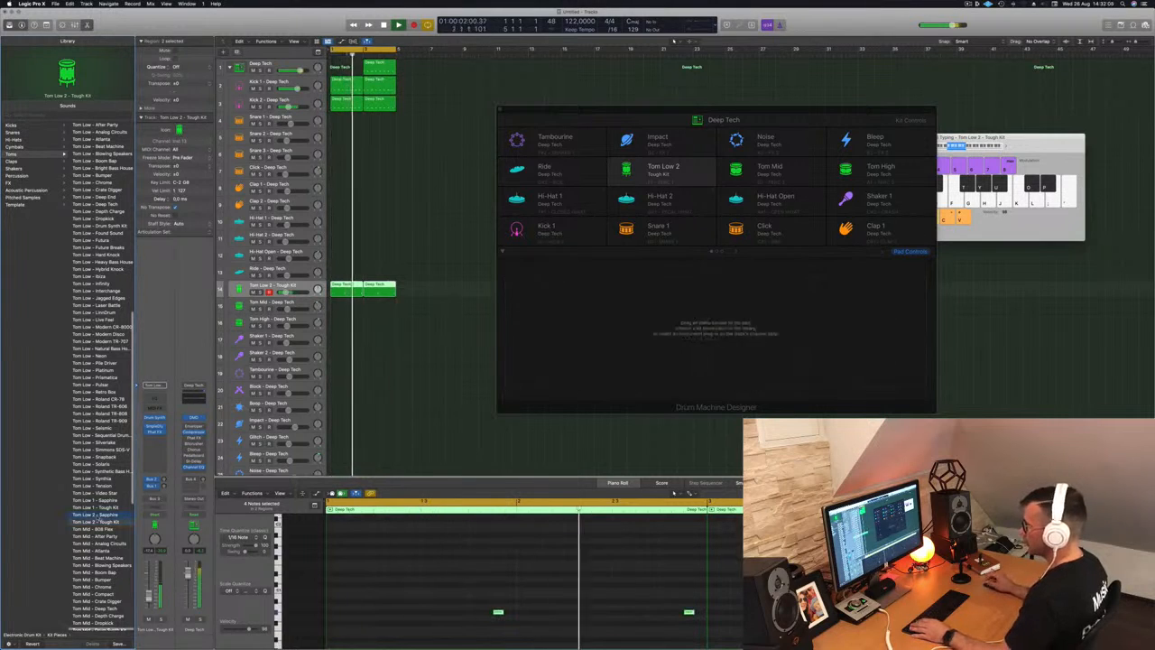
scroll(391, 566, down, 5)
scroll(495, 611, down, 2)
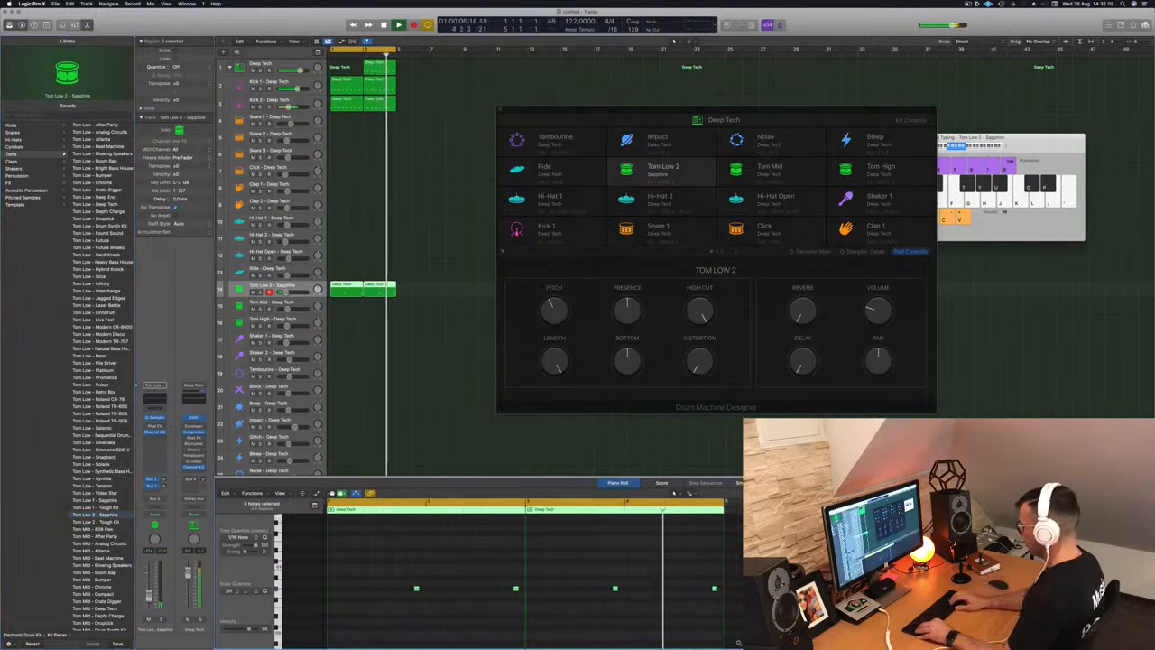
- Load Tom Low 1 - Sapphire and shift the four tom notes down an octave and back up
scroll(674, 492, down, 2)
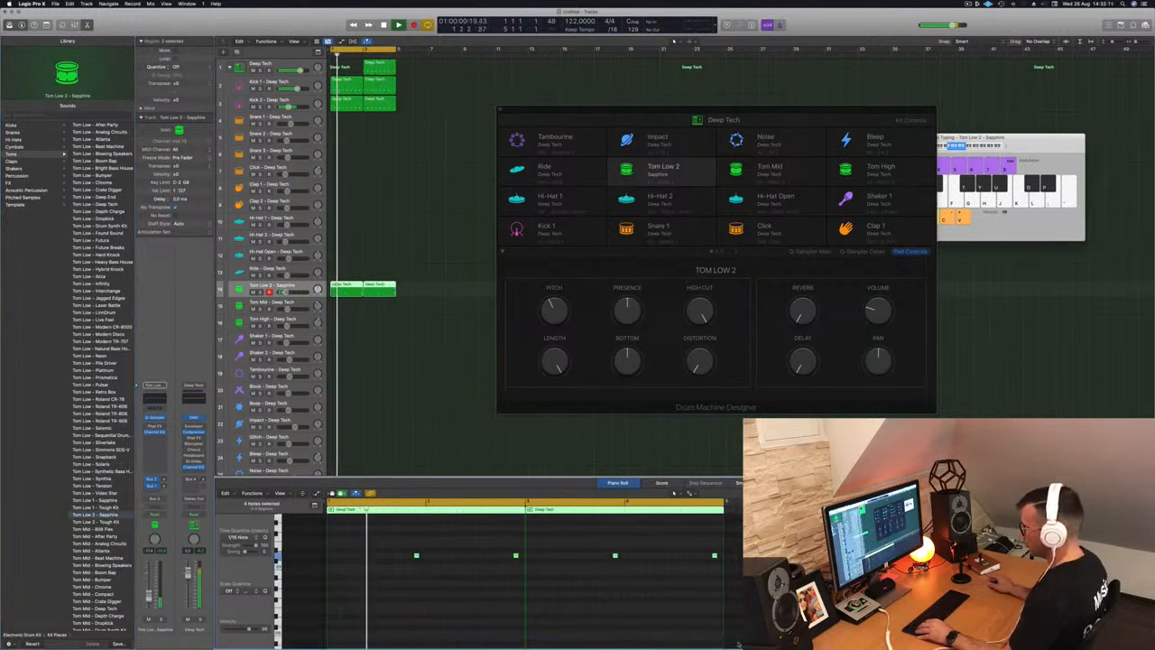
scroll(359, 612, up, 4)
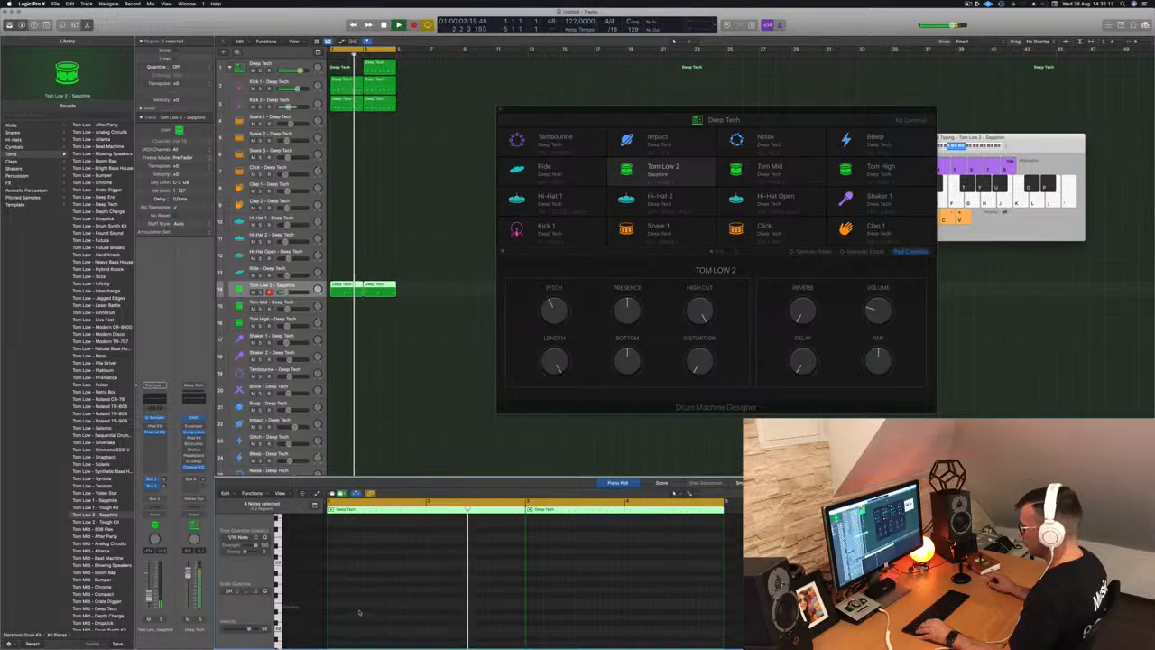
scroll(359, 611, down, 5)
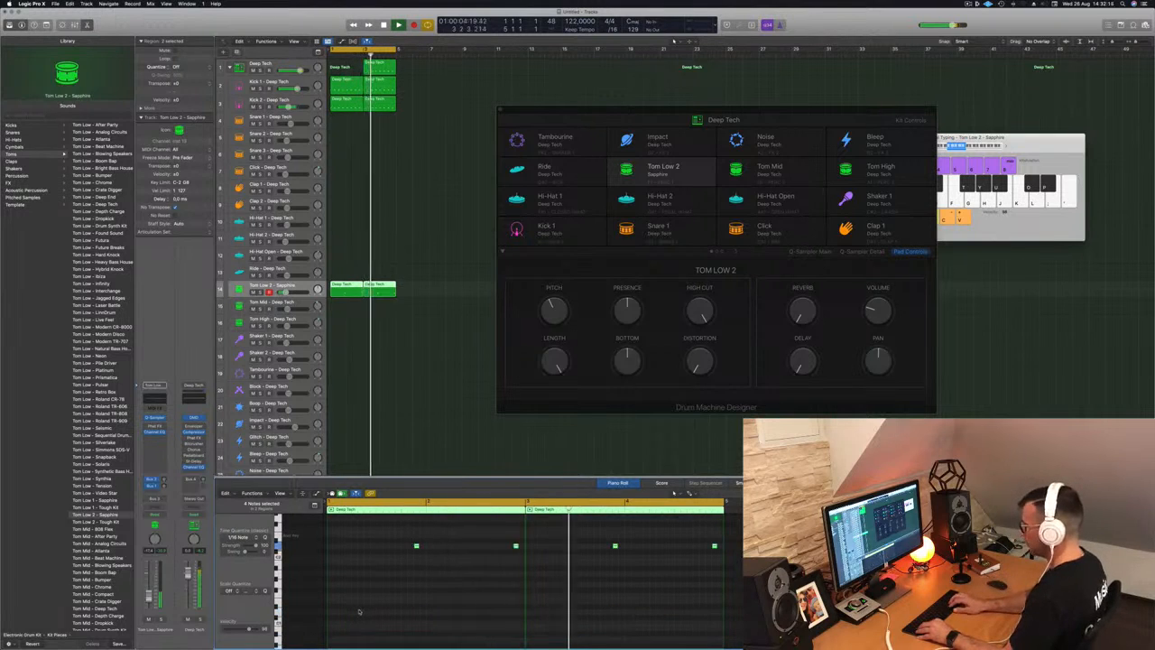
scroll(358, 610, down, 1)
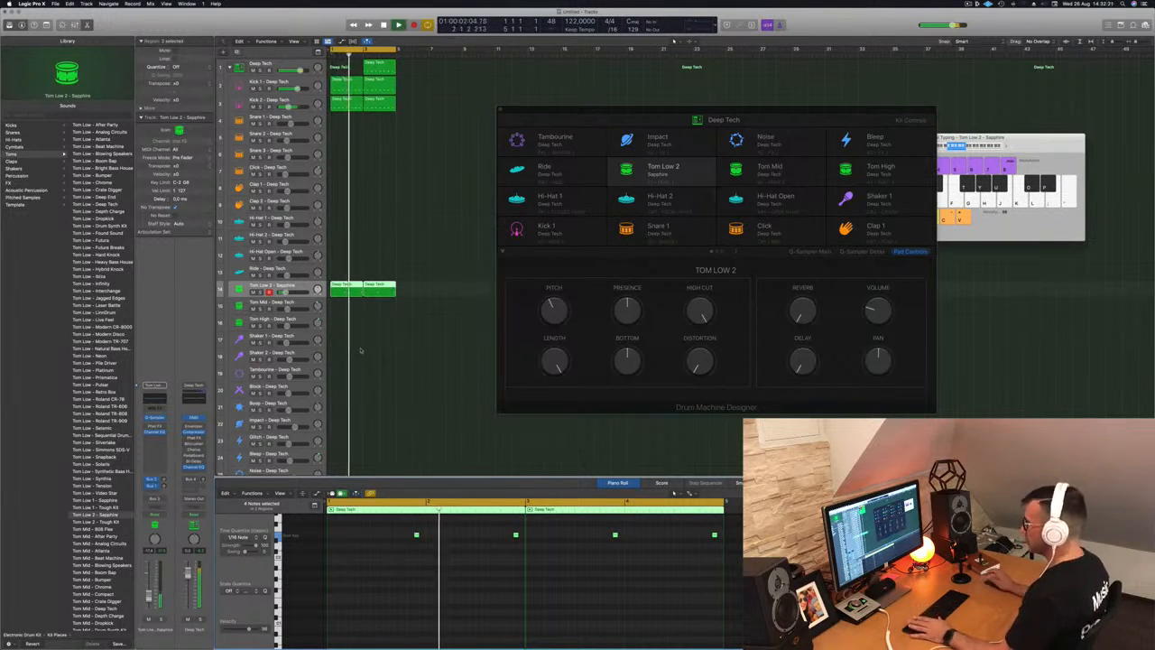
click(101, 506)
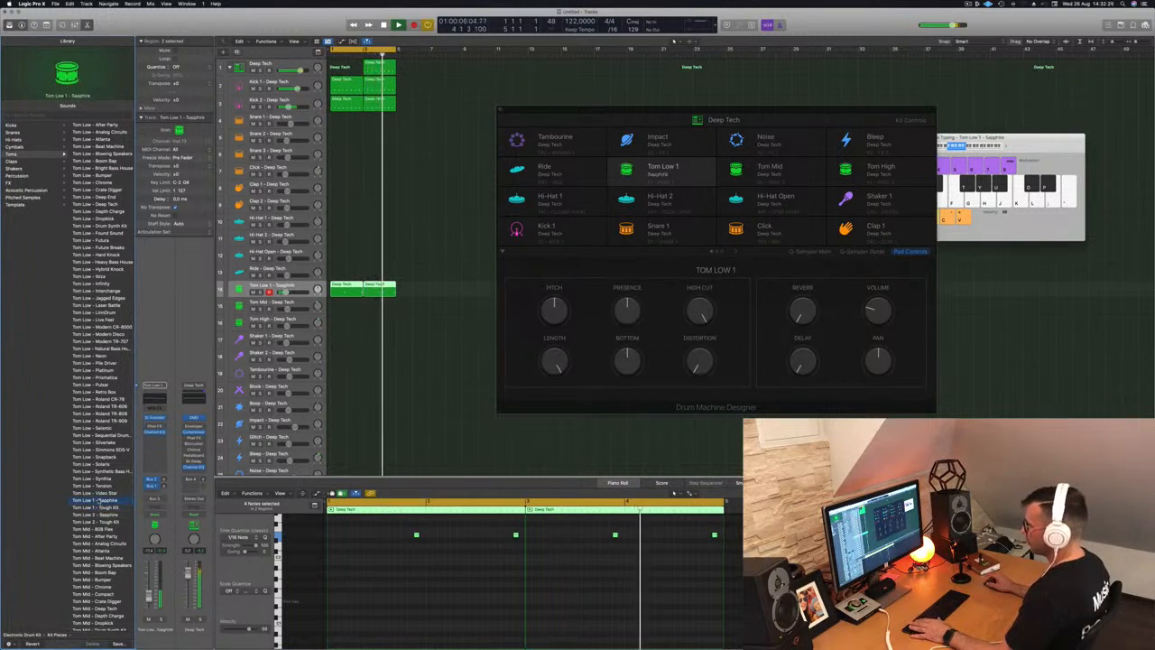
drag(381, 529, 726, 552)
key(alt+shift+Down)
key(alt+shift+Up)
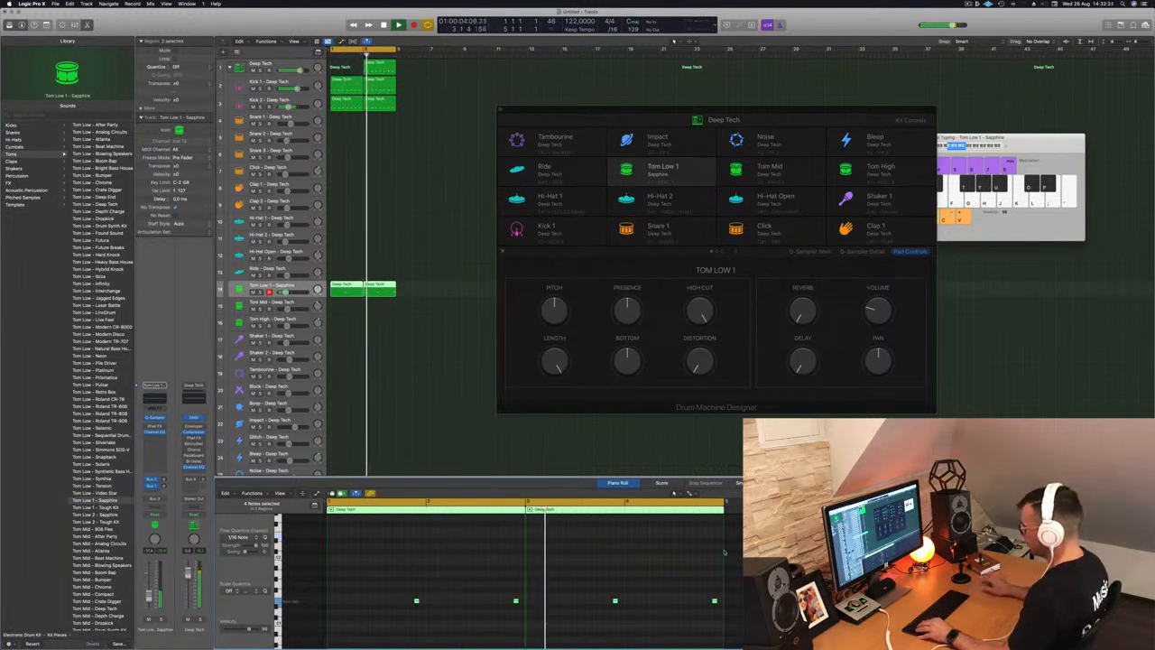
key(Return)
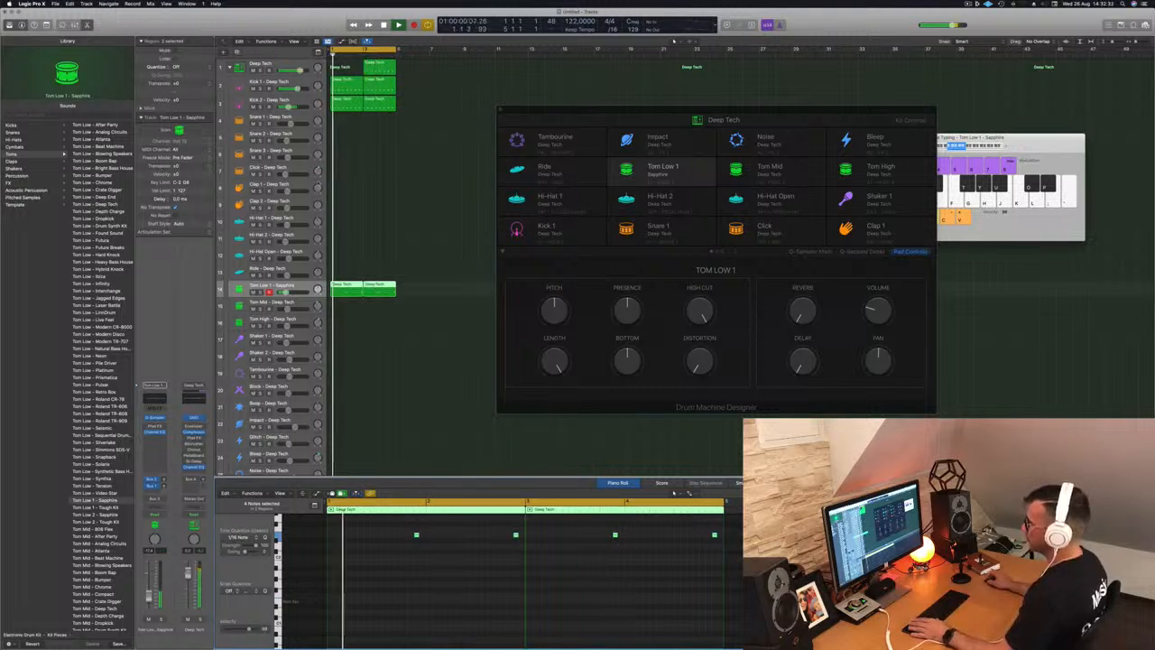
- Refocus the Tom Low track, deselect regions and return the playhead to bar 1
click(298, 286)
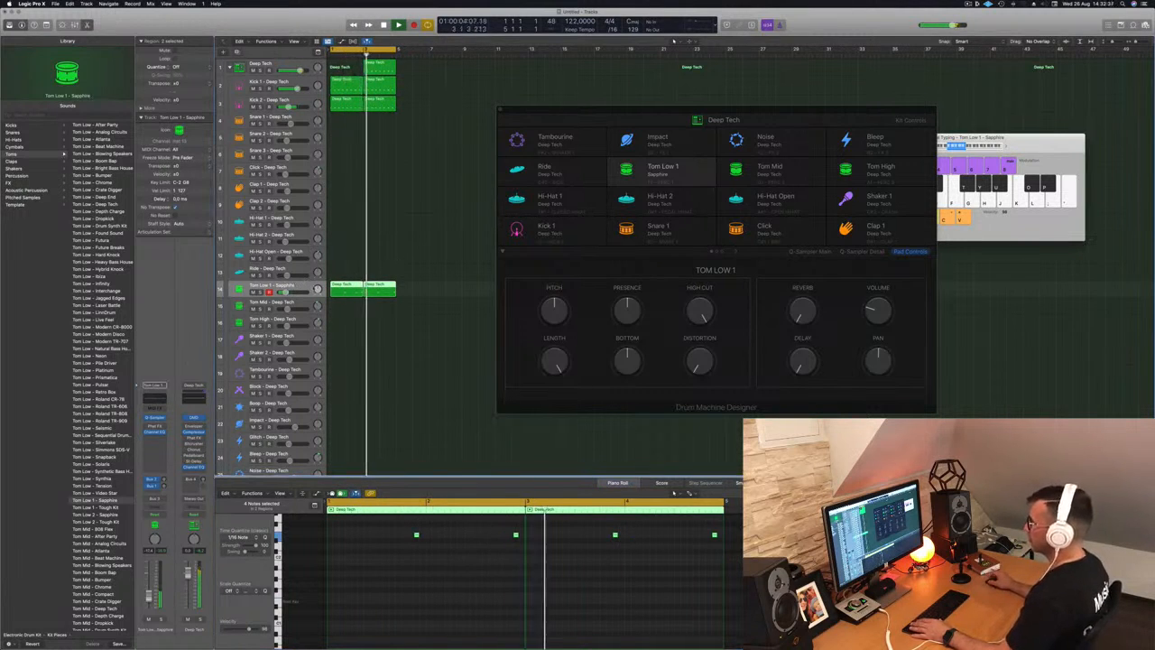
scroll(396, 335, down, 1)
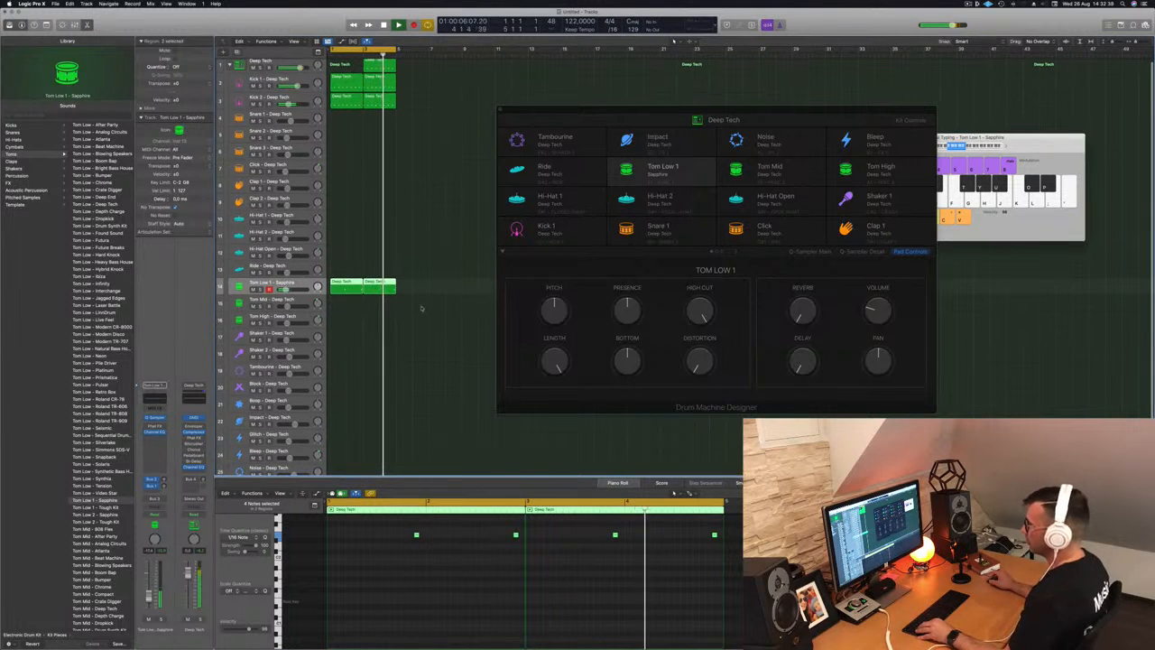
click(420, 308)
scroll(423, 325, down, 2)
key(Return)
scroll(425, 336, down, 1)
scroll(434, 311, up, 1)
scroll(427, 255, up, 1)
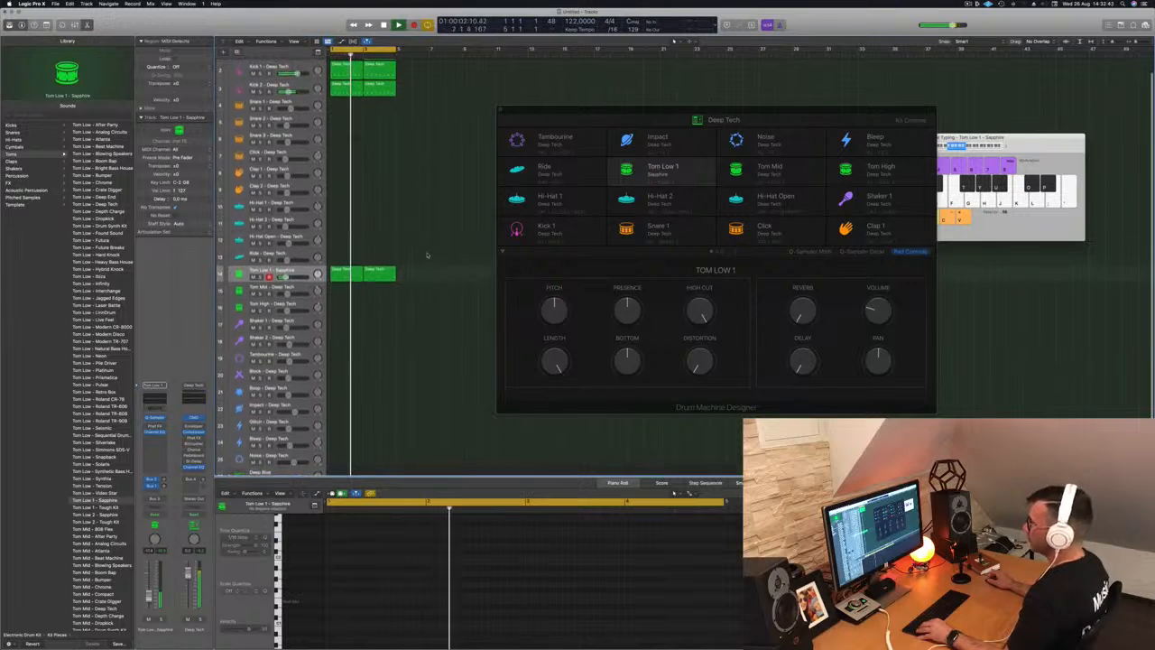
- Copy the Tom Low region onto Tom Mid and nudge its two notes a sixteenth later
drag(346, 271, 338, 288)
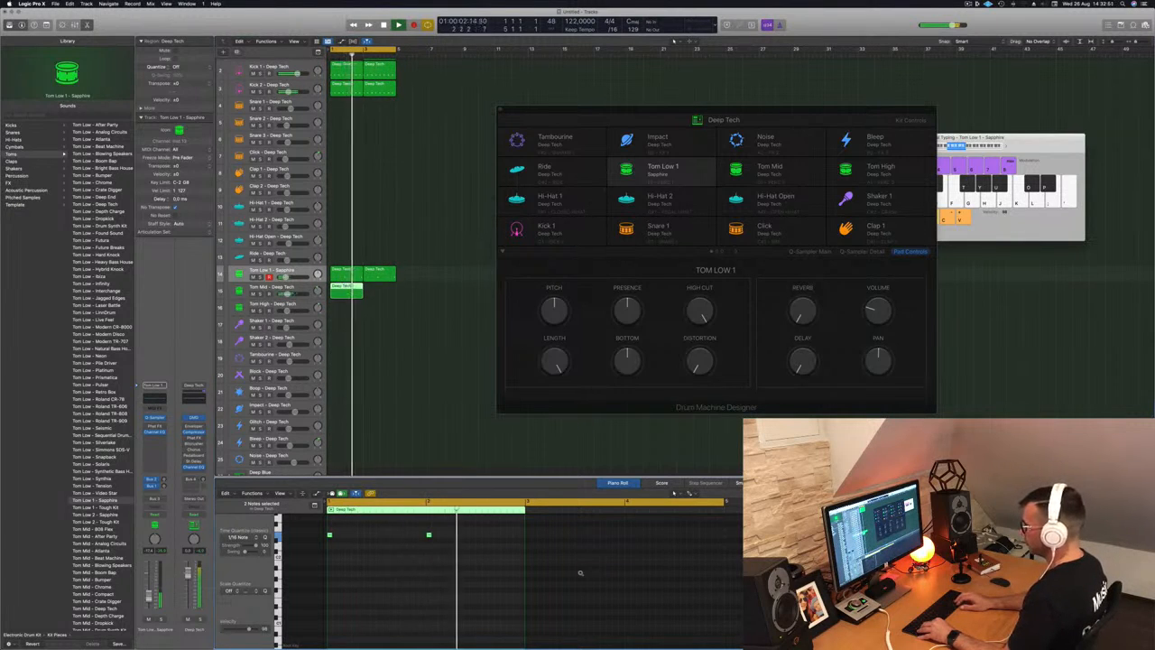
scroll(580, 572, up, 2)
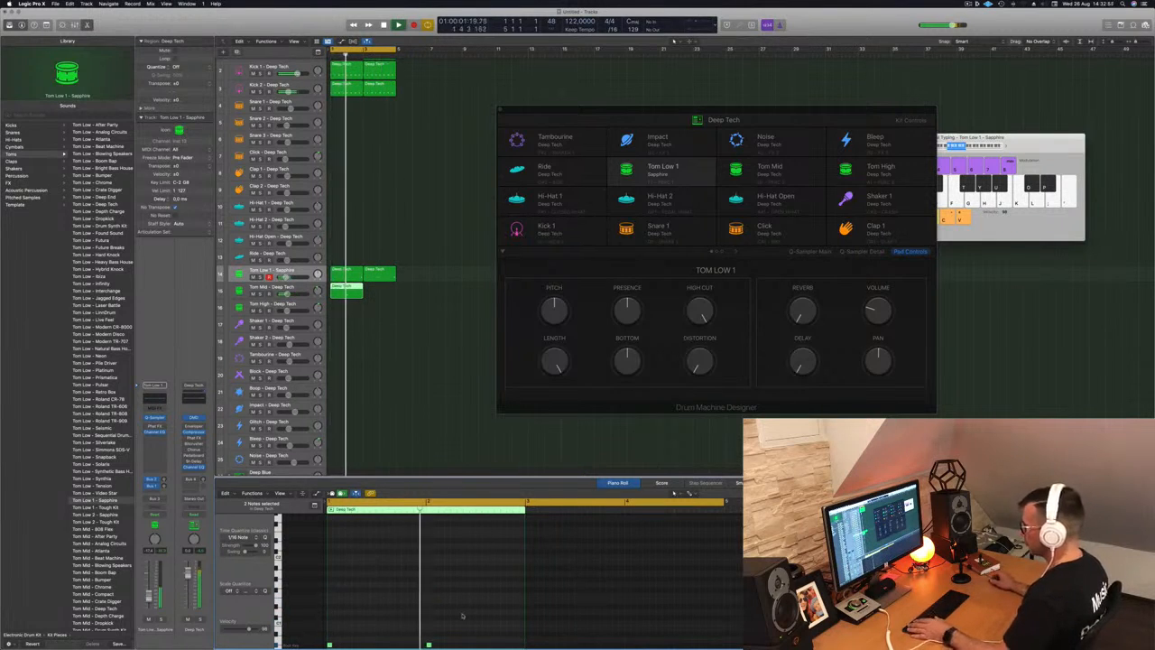
drag(455, 636, 340, 610)
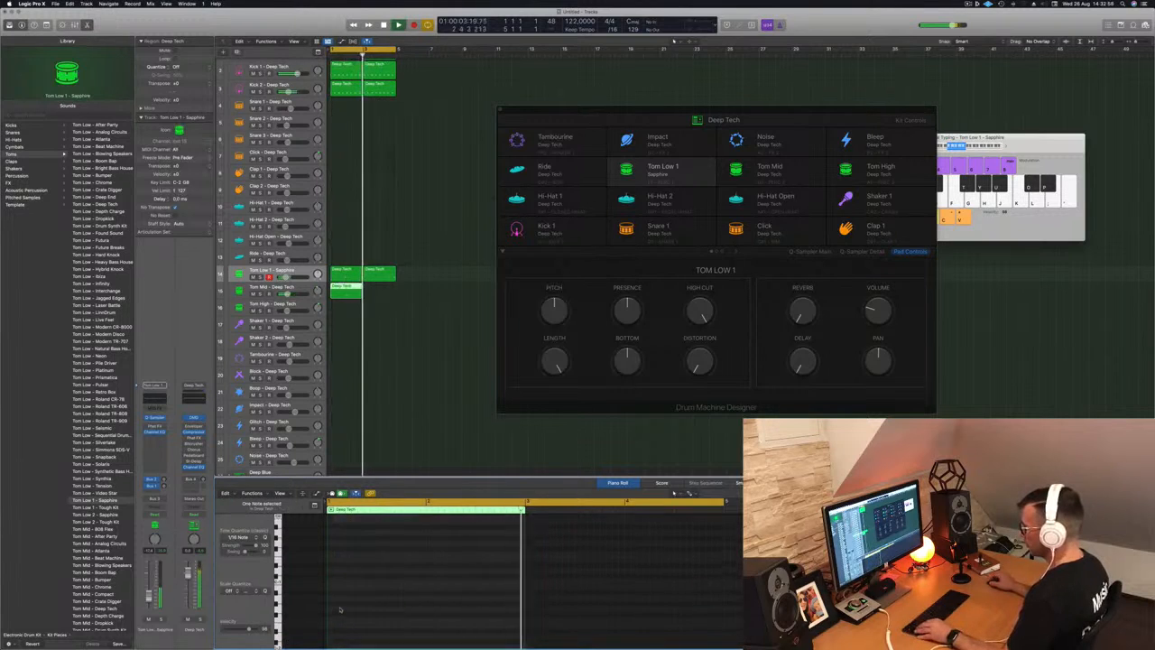
scroll(340, 610, up, 1)
drag(473, 545, 316, 571)
key(alt+Right)
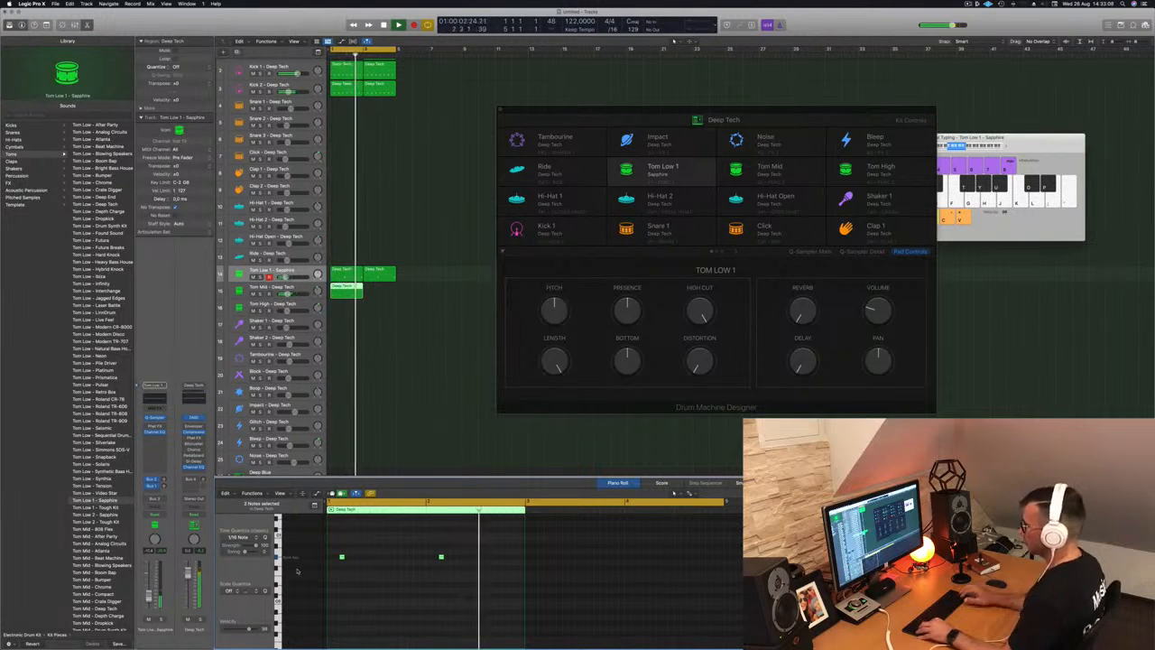
- Copy the two-note Tom Mid region to bar 3 and select both regions to view all notes
key(Down)
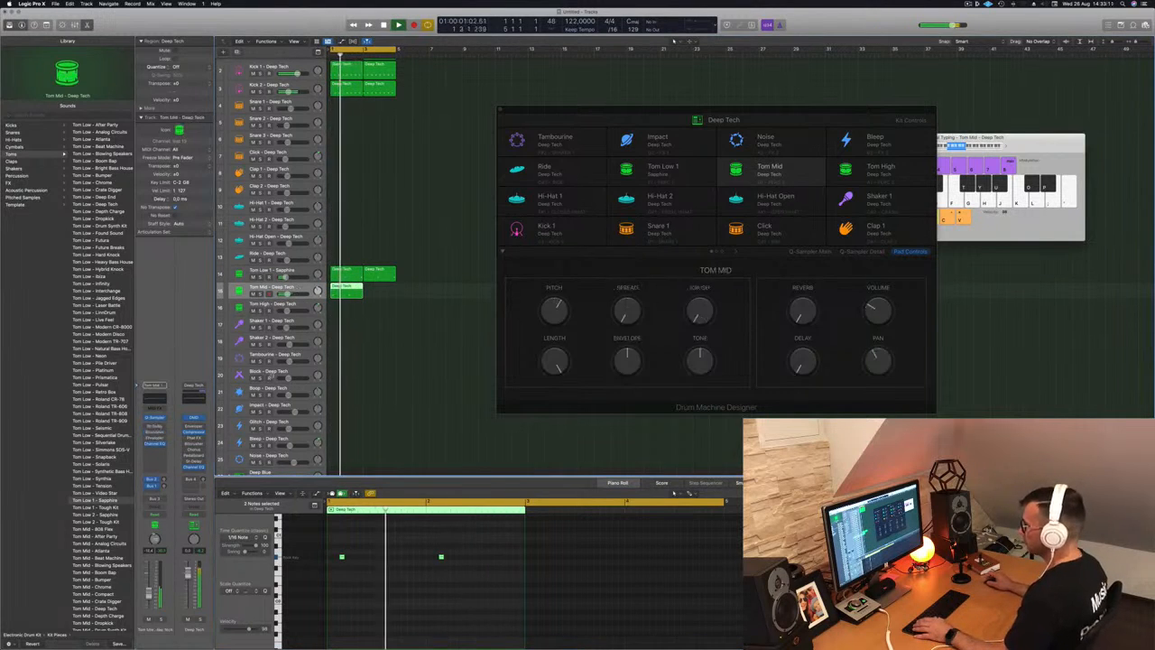
drag(476, 542, 332, 576)
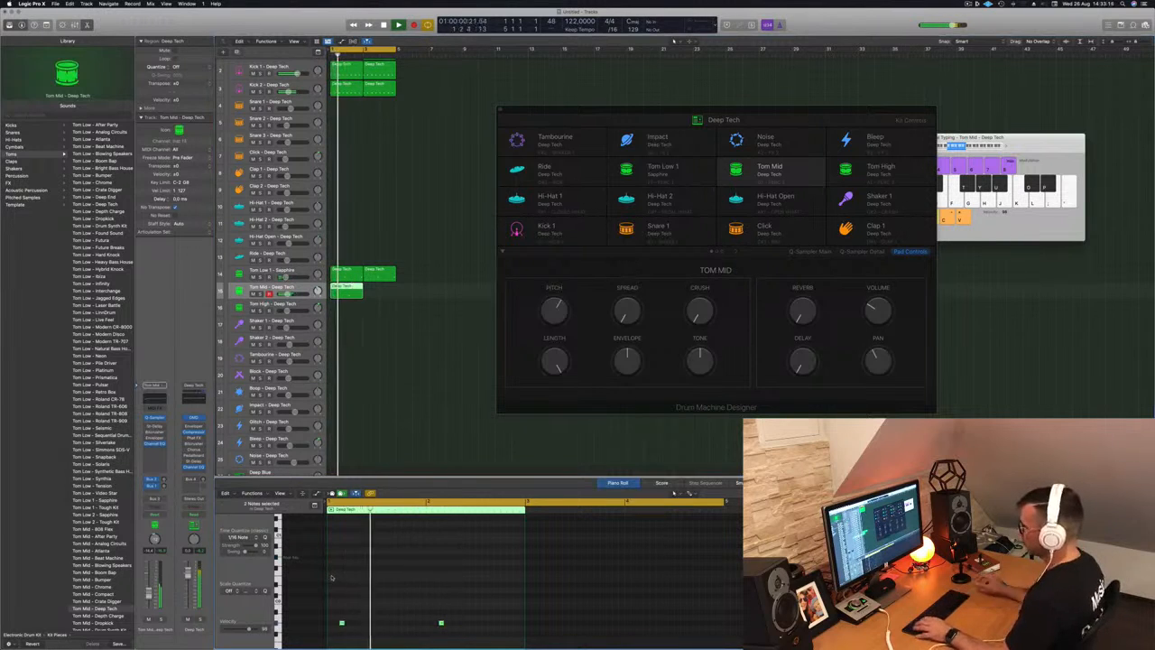
drag(343, 287, 377, 291)
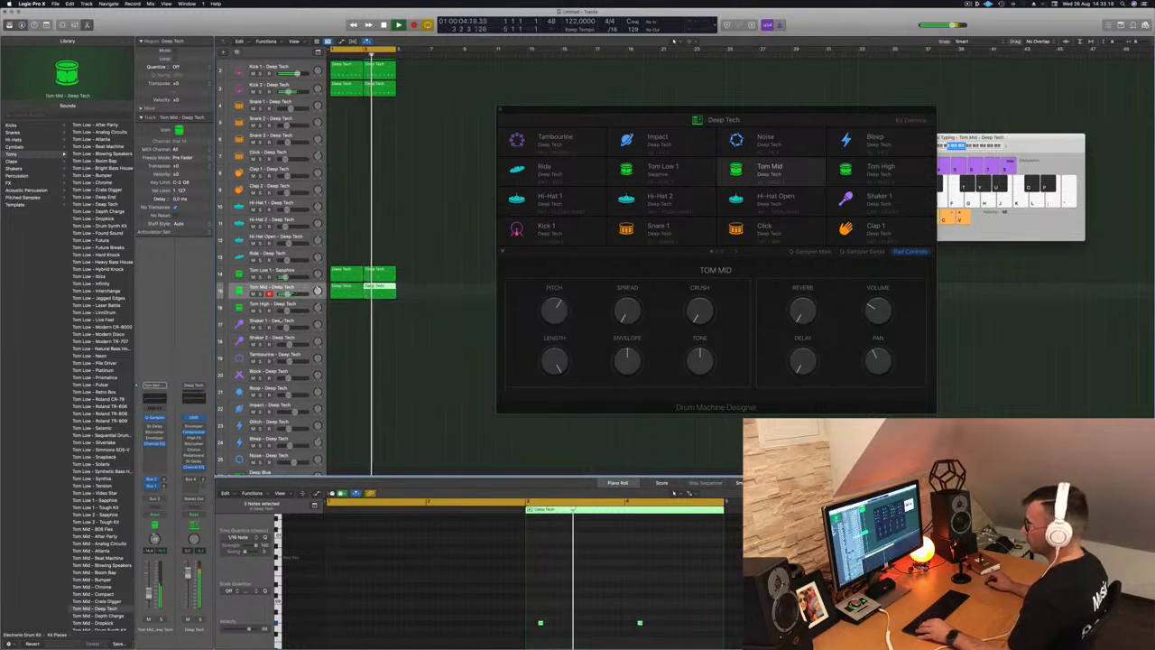
click(296, 293)
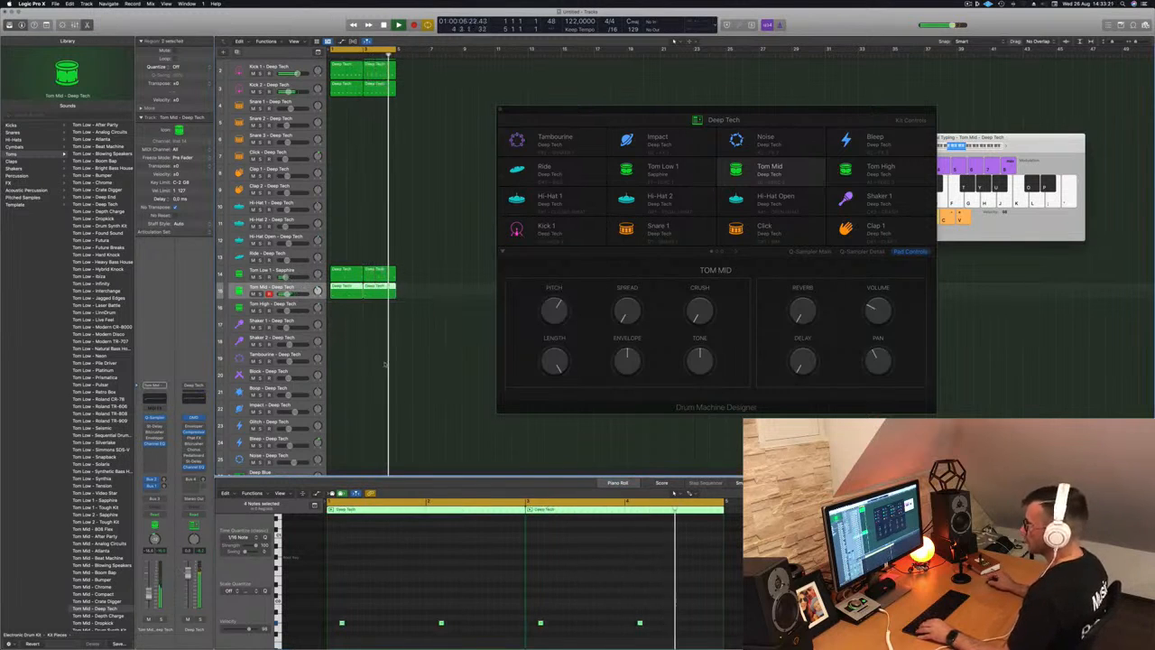
scroll(380, 359, down, 5)
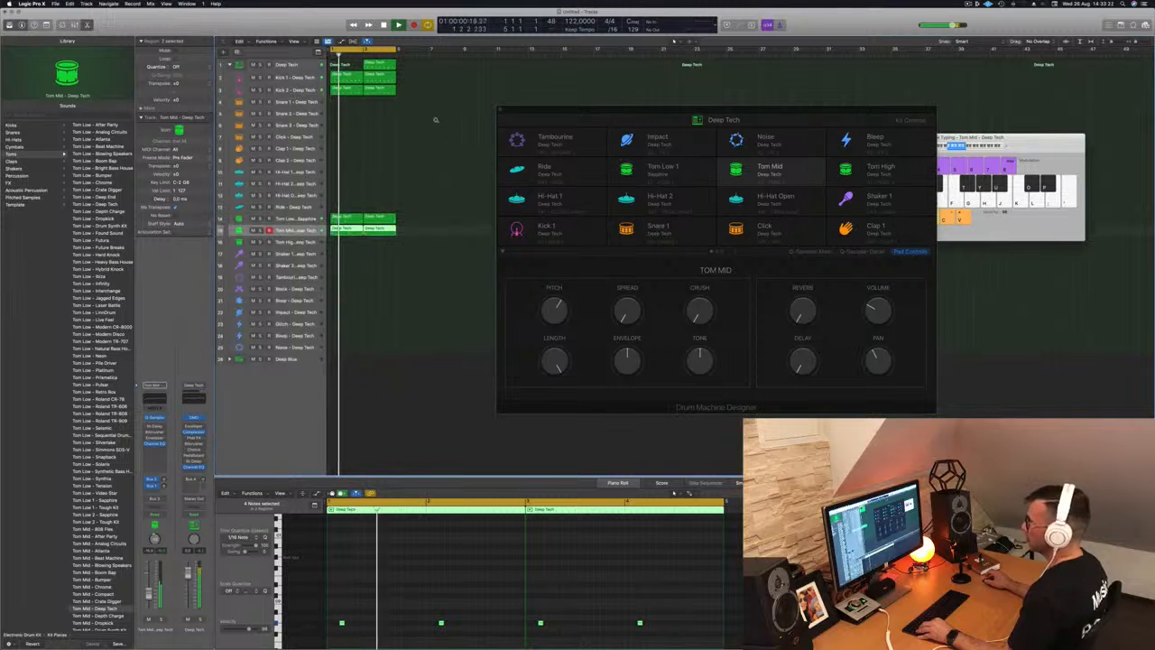
scroll(416, 116, down, 3)
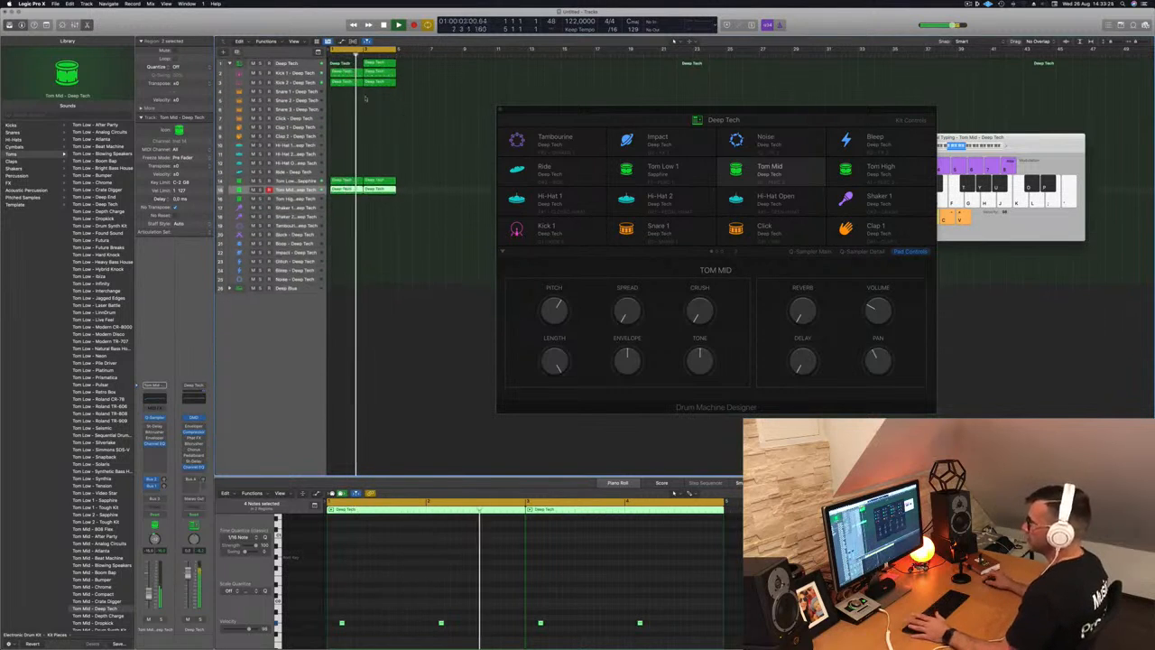
- Insert Specialized > SubBass > Stereo into an empty Audio FX slot on the Deep Tech channel
click(383, 64)
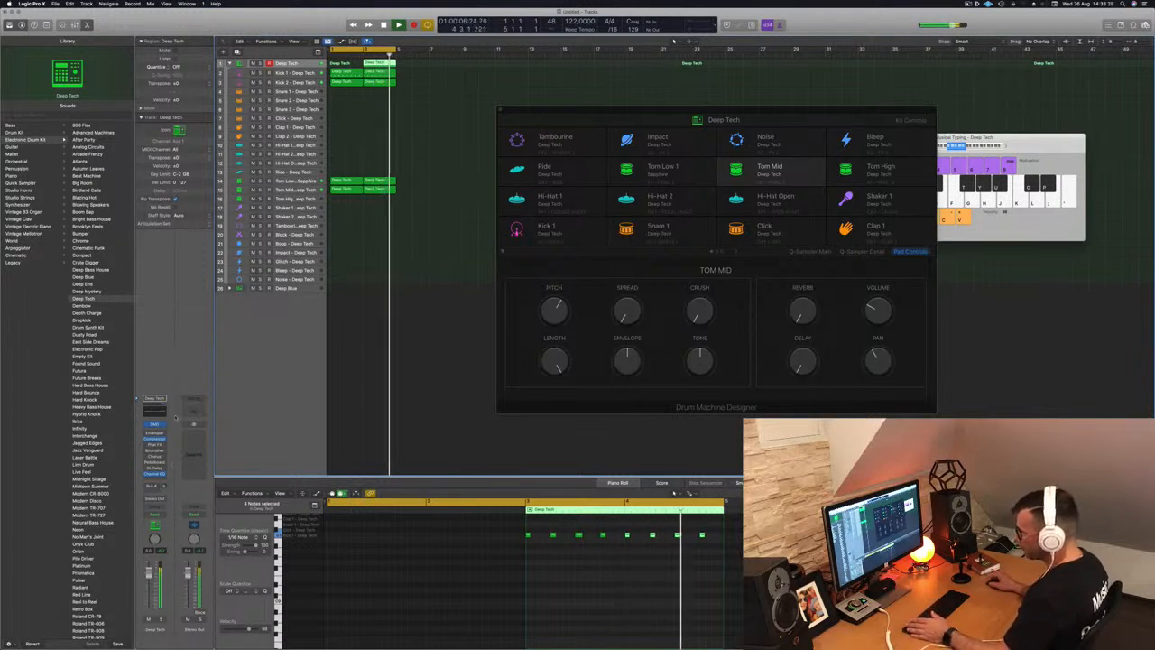
click(154, 435)
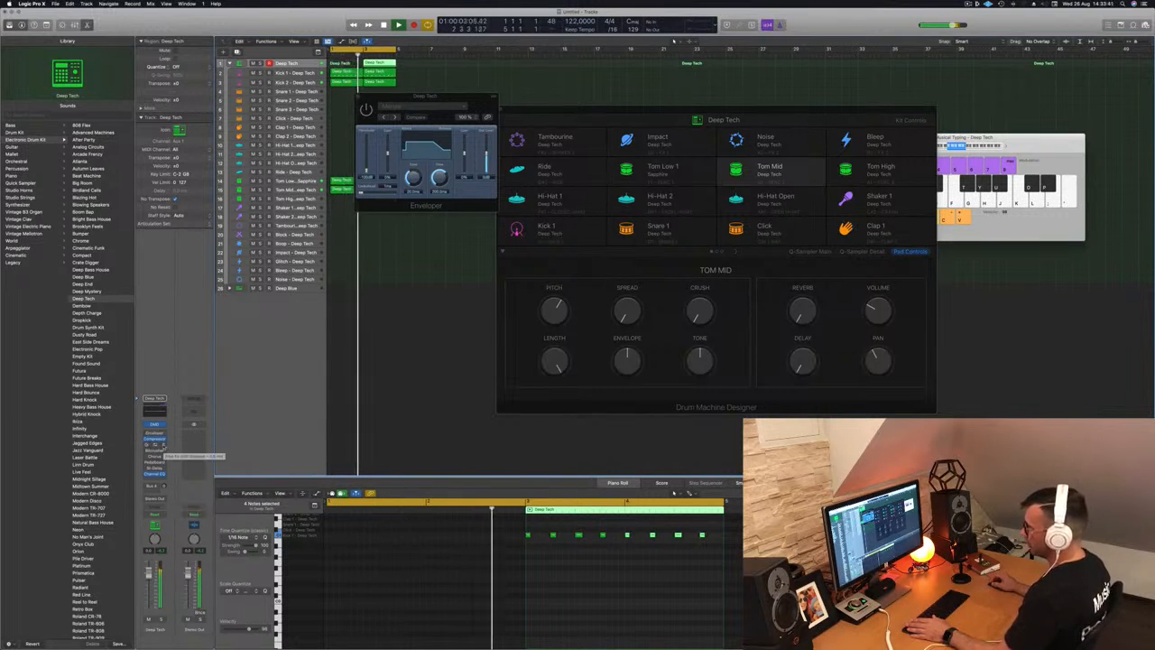
click(155, 445)
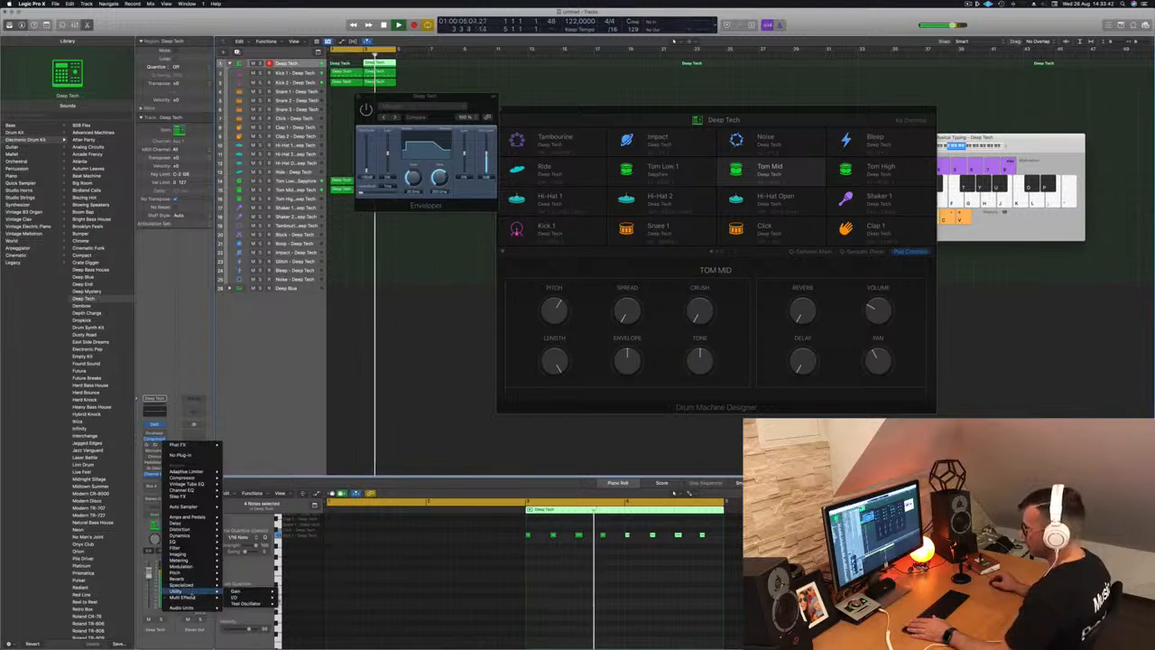
mouse_move(192, 600)
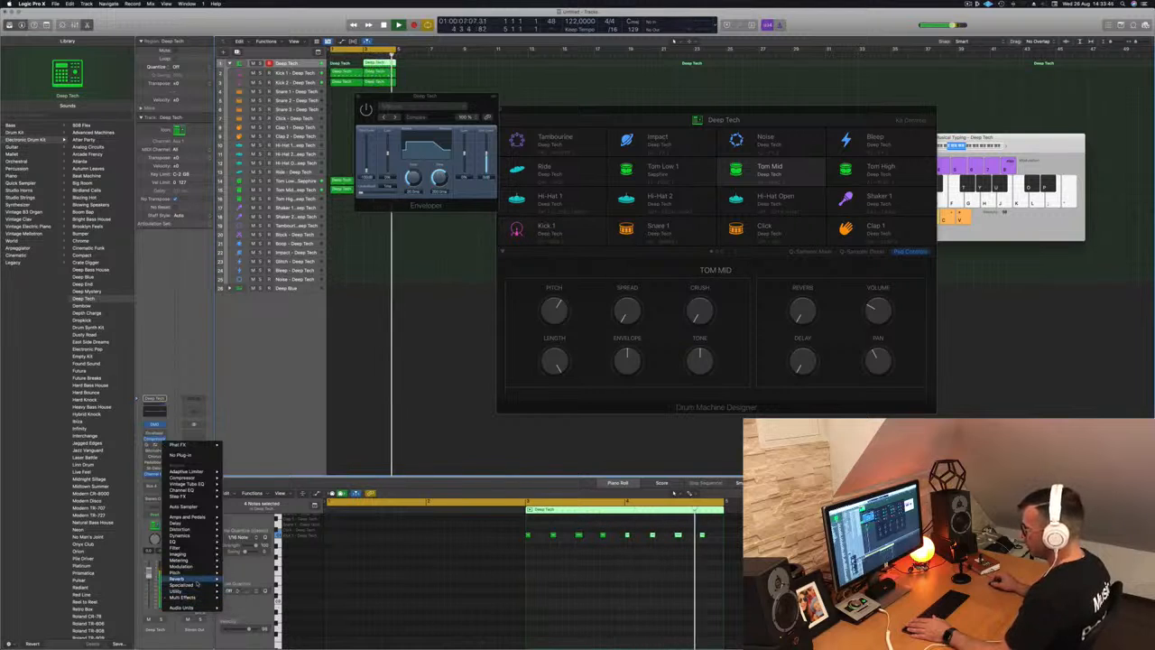
mouse_move(244, 599)
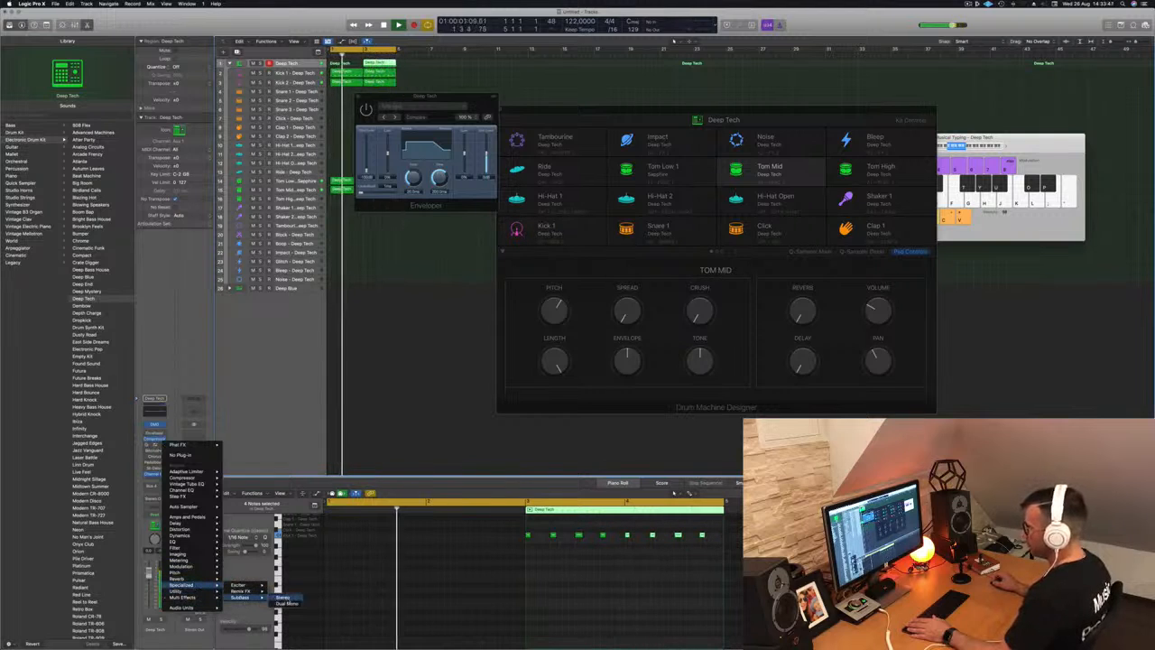
click(282, 597)
- Try the Kick Warmer and Sub Pressure SubBass presets, then settle on Bass Booster
drag(412, 106, 386, 123)
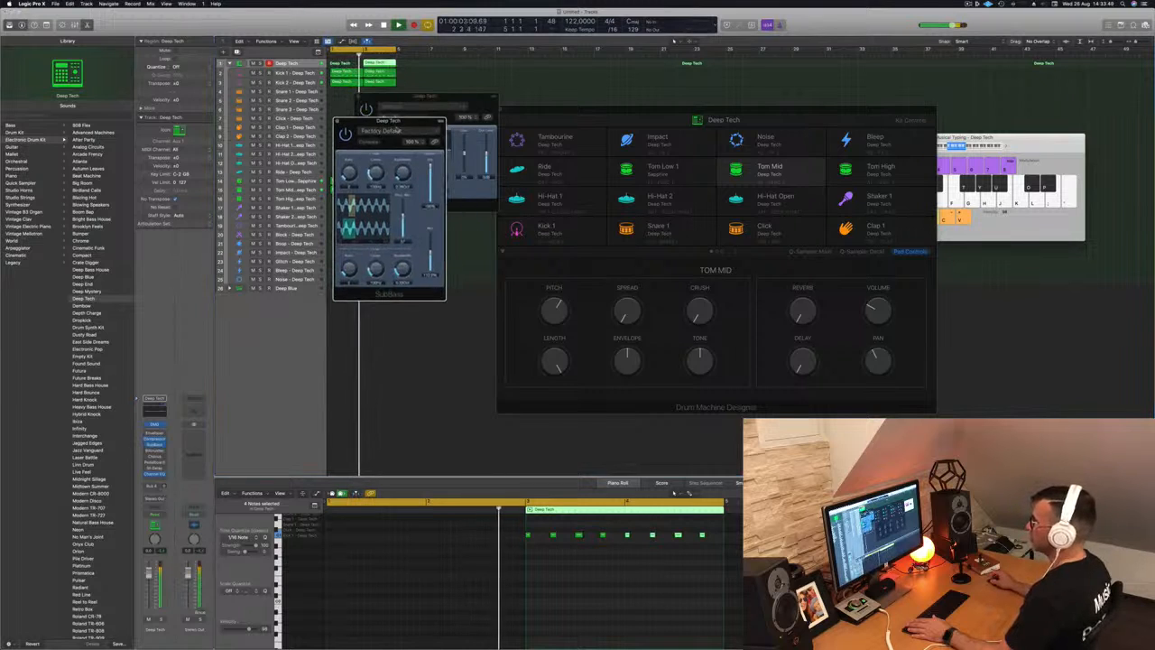
click(383, 131)
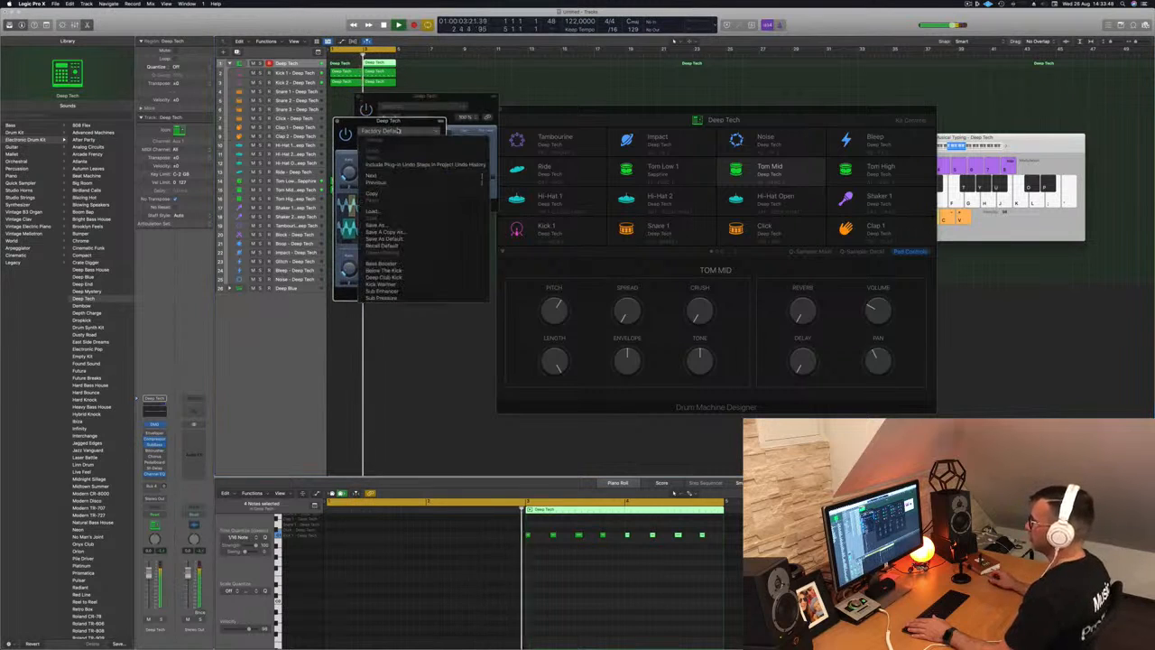
click(422, 289)
drag(386, 132, 408, 189)
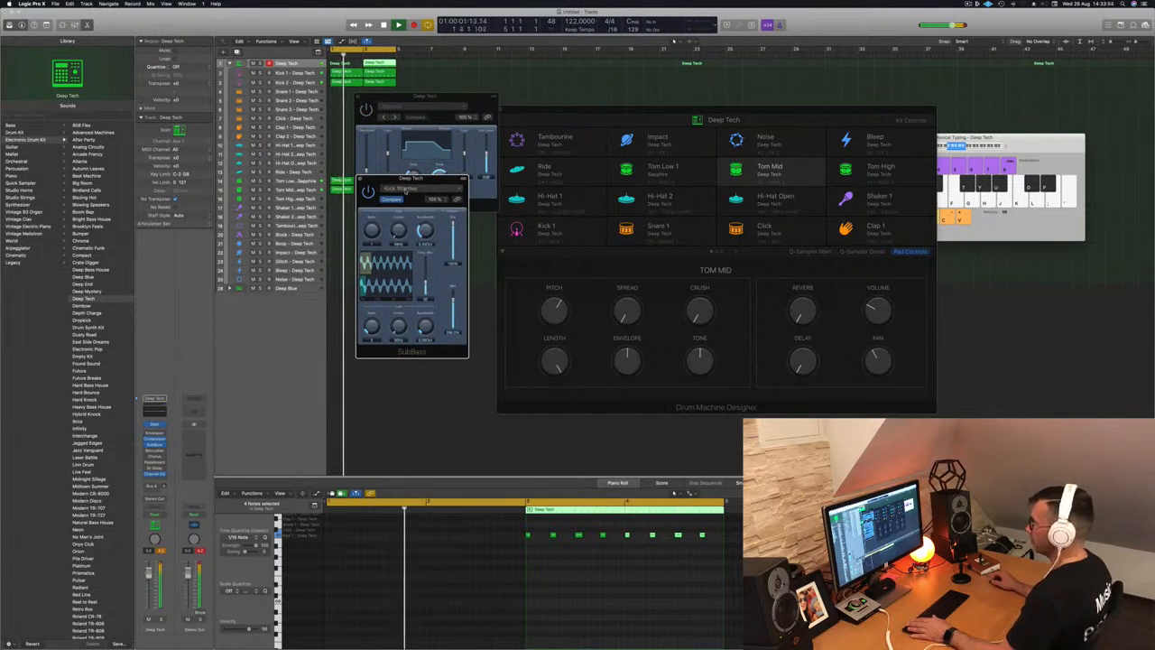
click(414, 188)
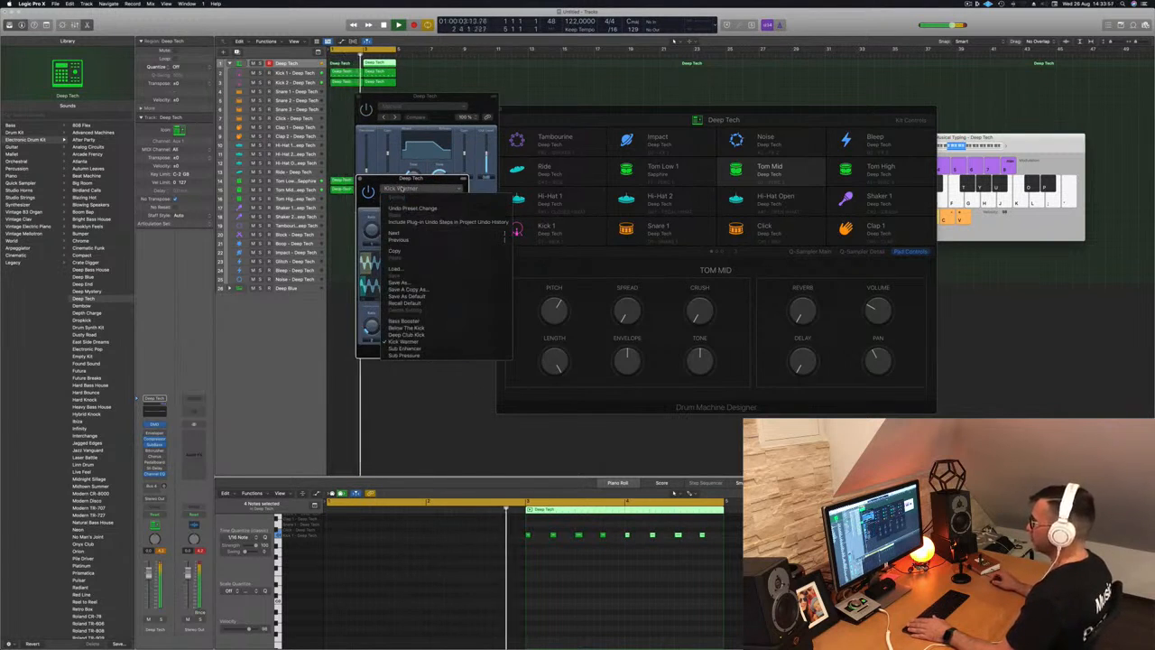
click(421, 356)
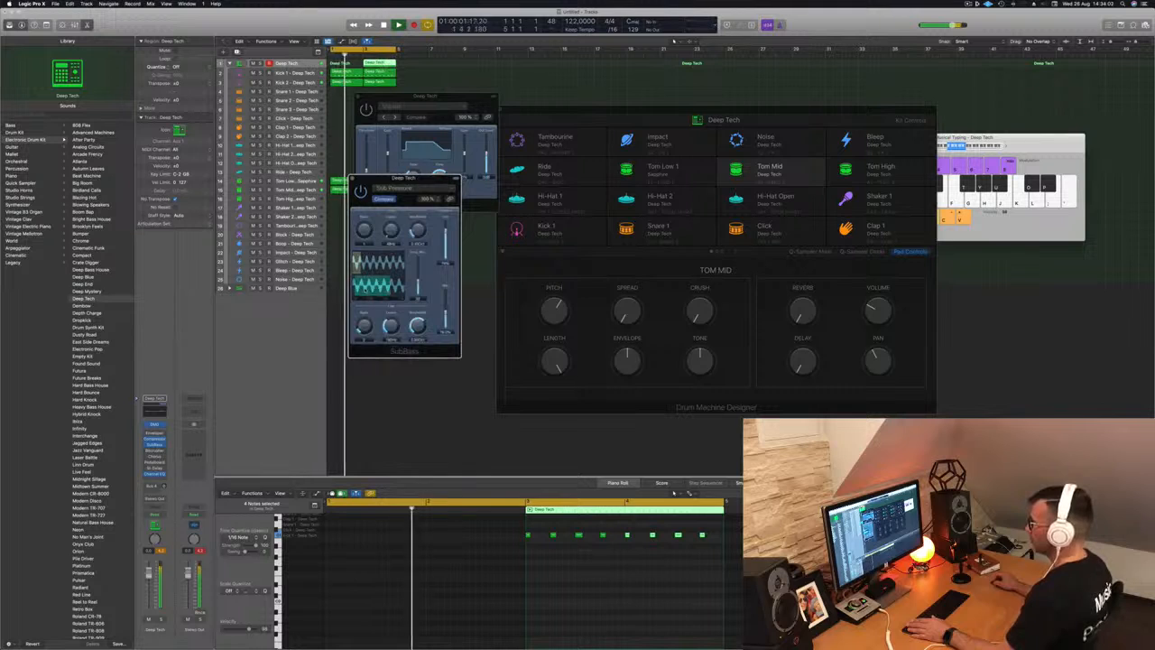
click(435, 191)
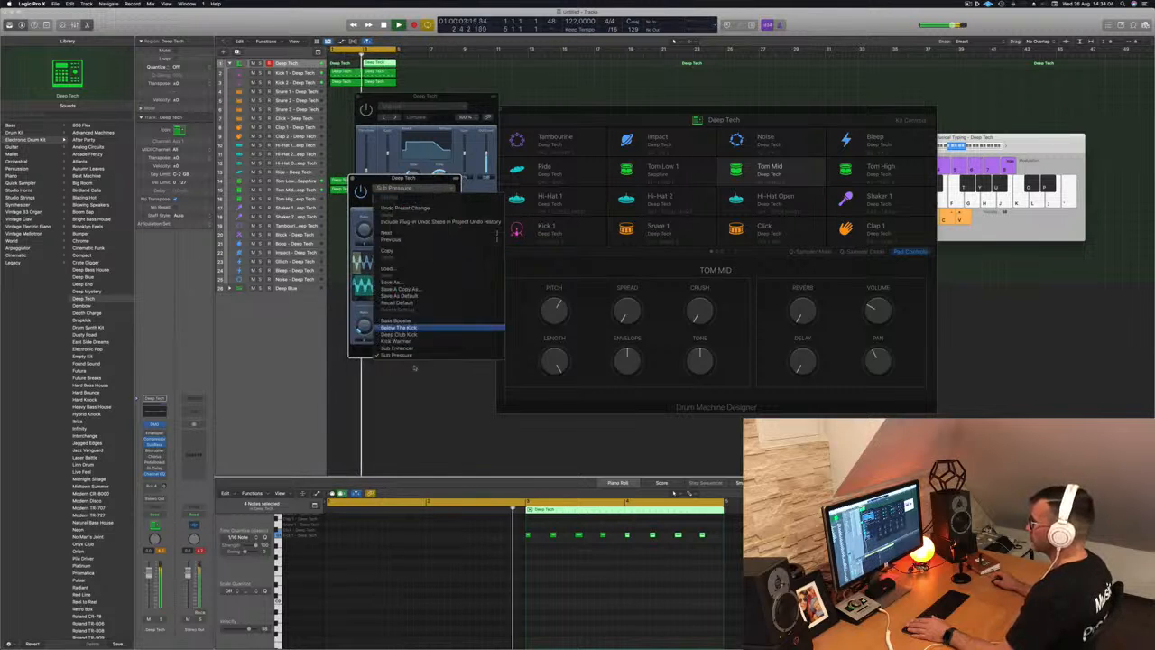
click(397, 321)
drag(428, 179, 461, 199)
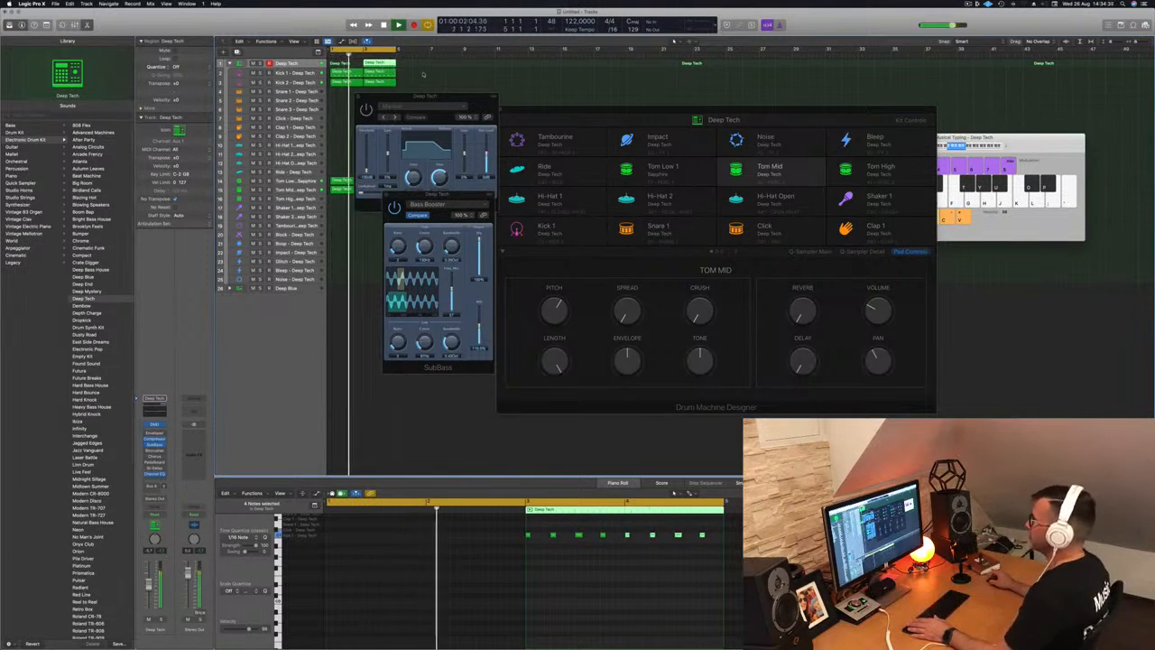
- Delete the stray region, close the Enveloper, collapse Deep Tech and expand the Deep Blue stack
key(Delete)
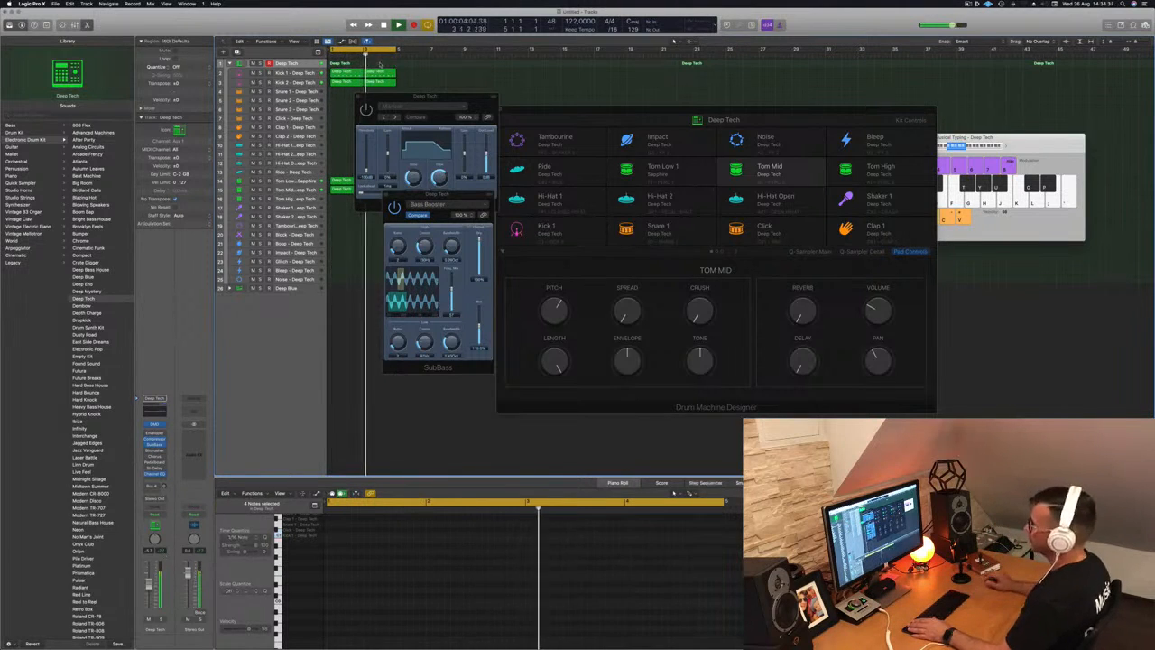
click(358, 97)
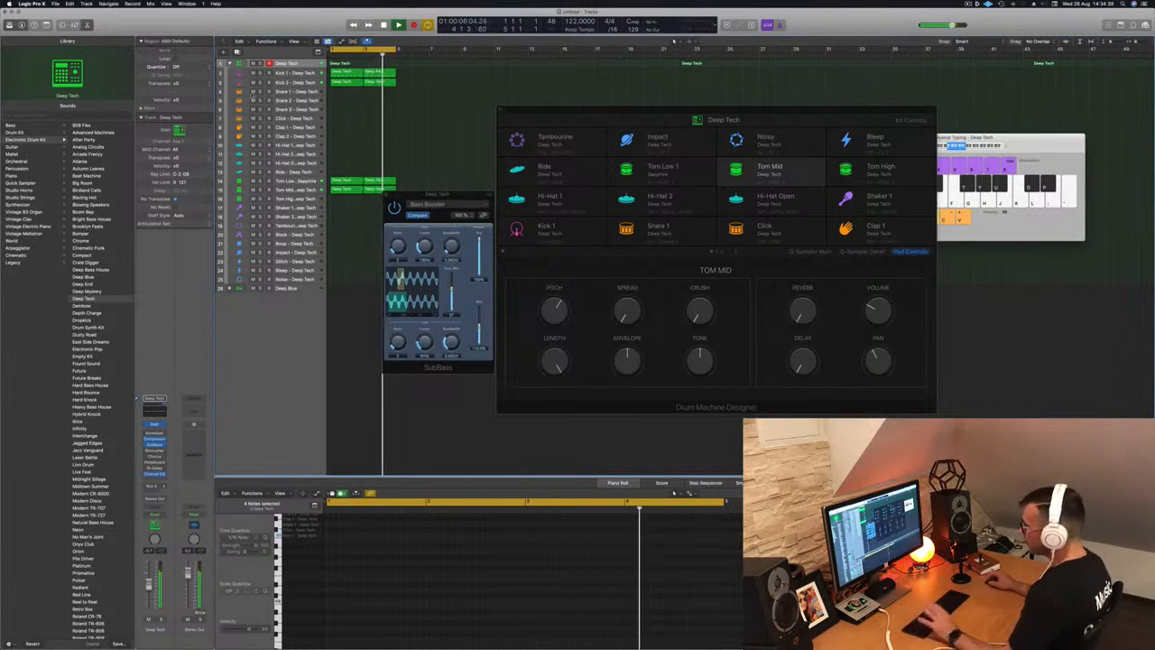
click(230, 64)
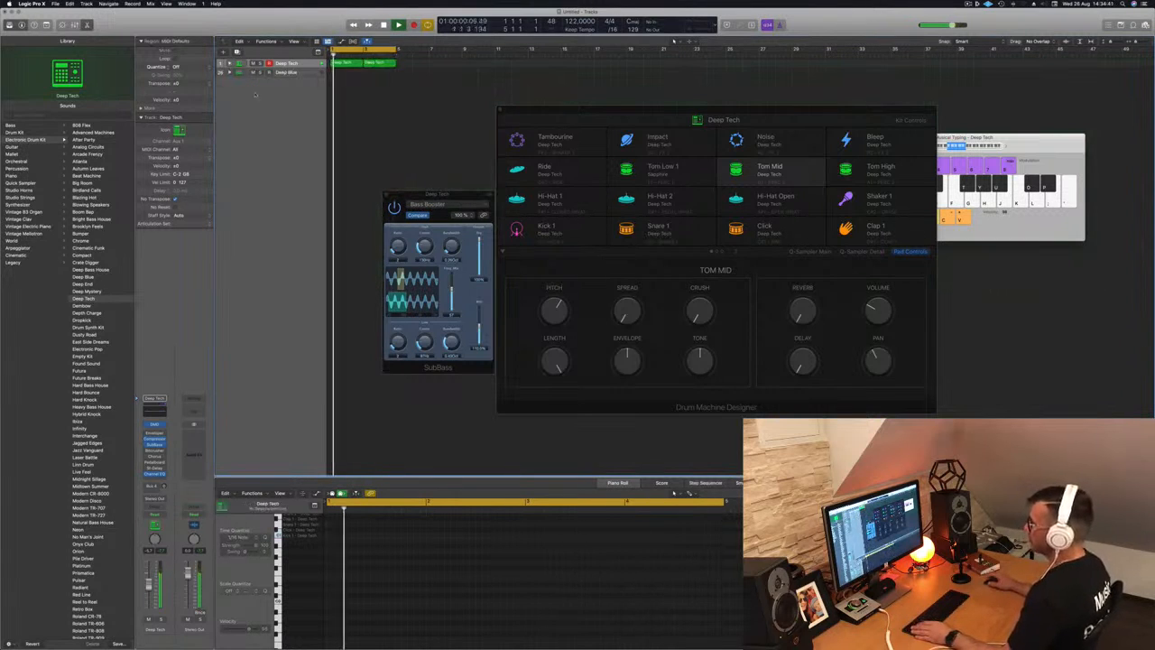
click(301, 76)
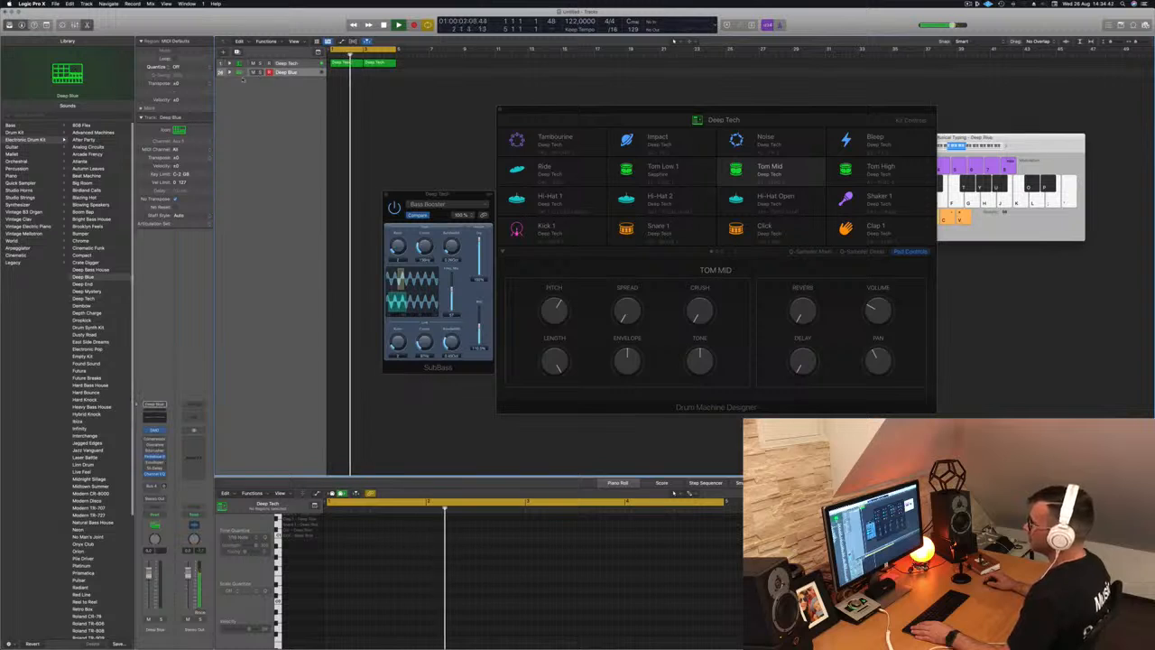
click(229, 73)
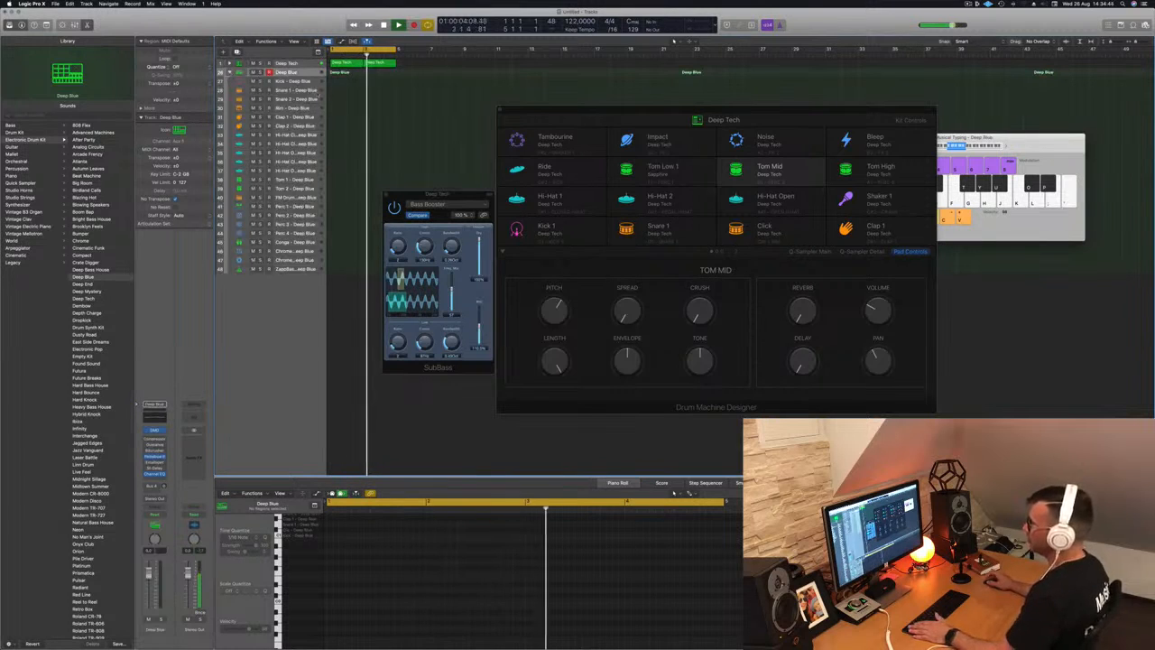
key(space)
- Option-drag a copy of the bar-1 Deep Tech region onto the Kick - Deep Blue track
click(351, 64)
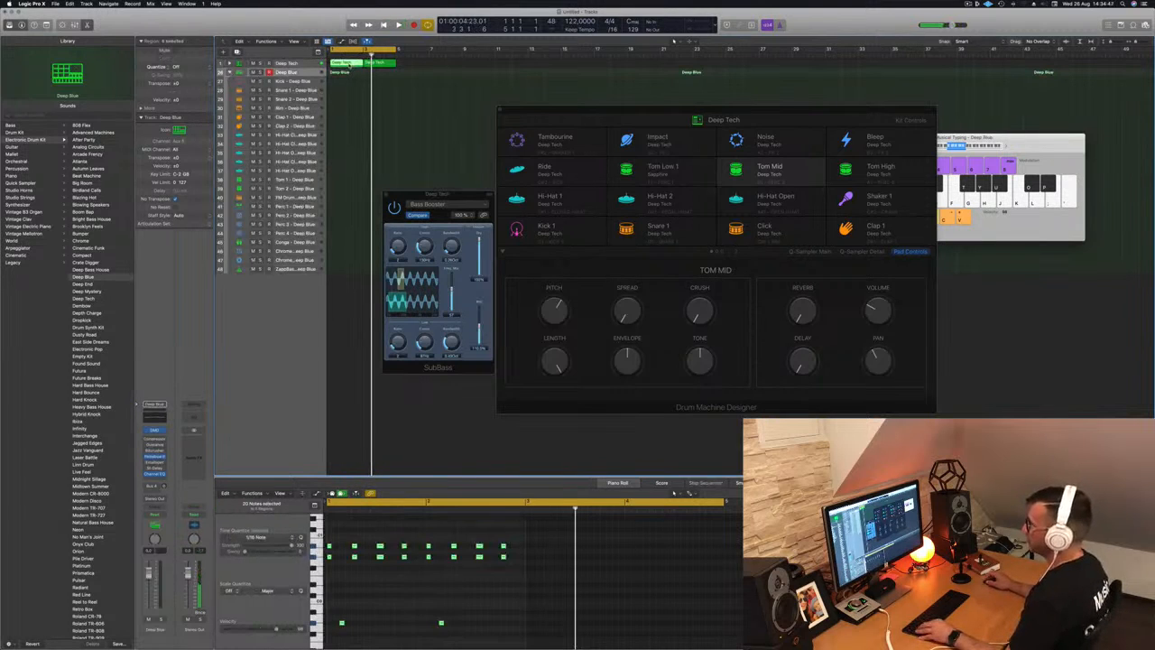
drag(351, 65, 340, 92)
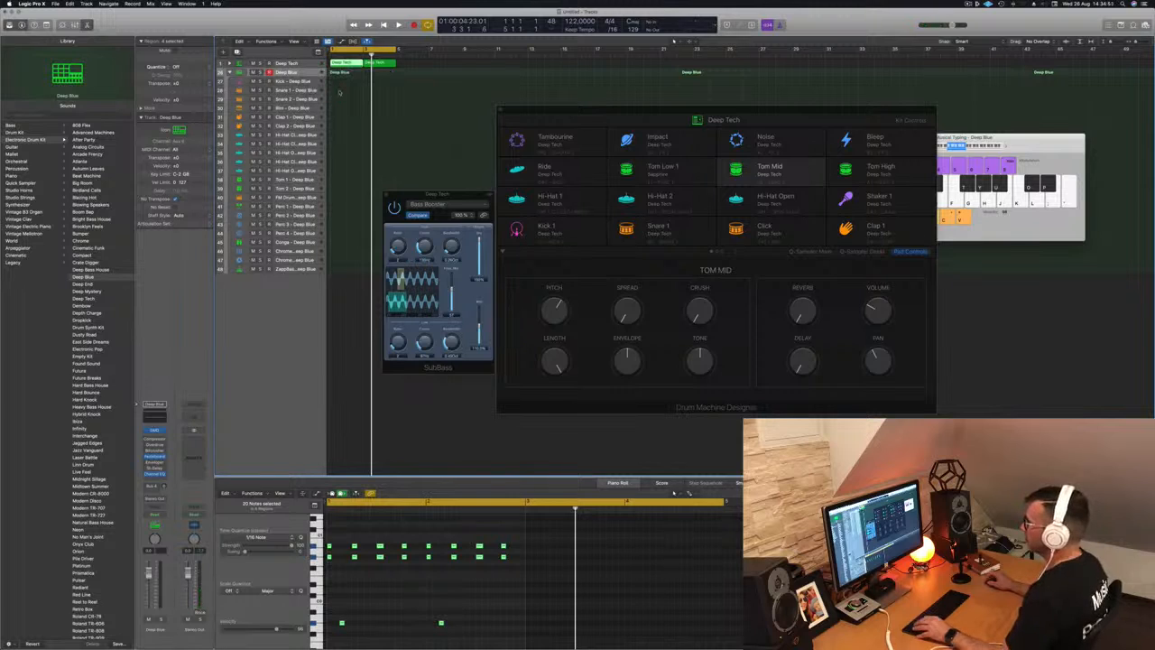
click(229, 64)
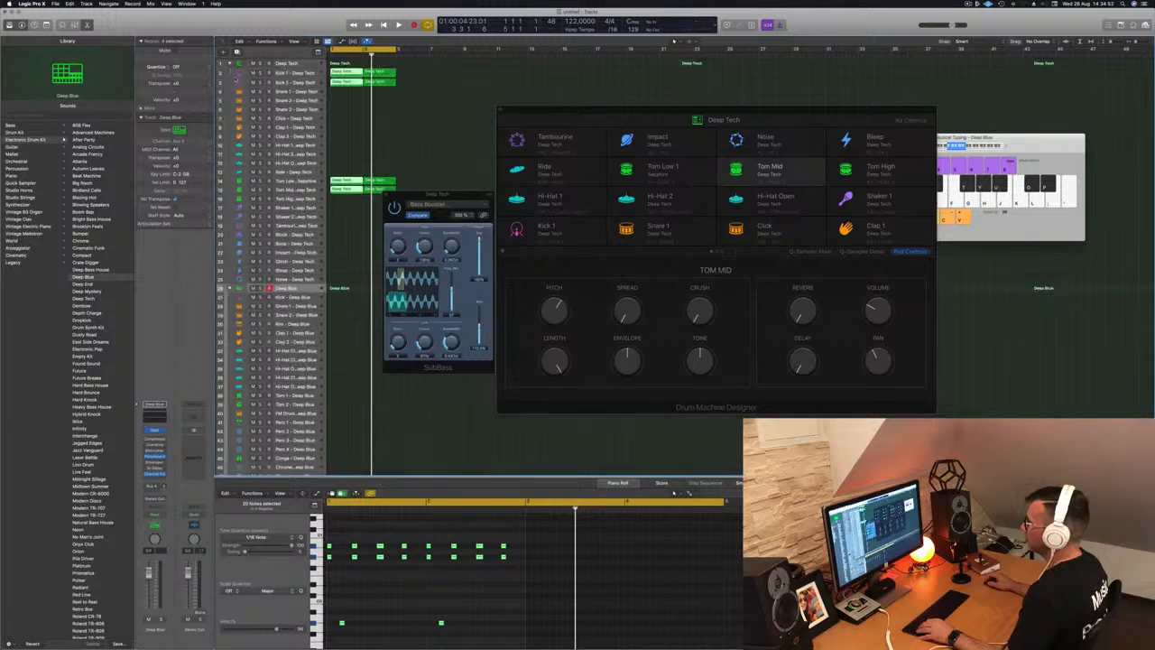
click(340, 71)
drag(339, 71, 341, 297)
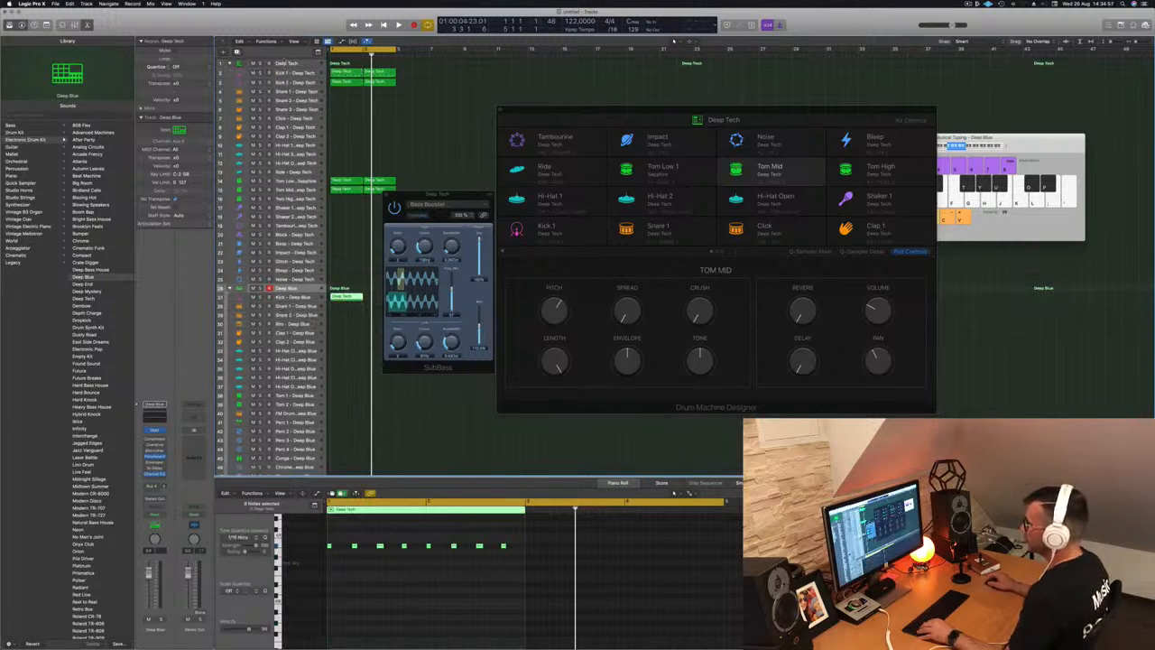
click(230, 64)
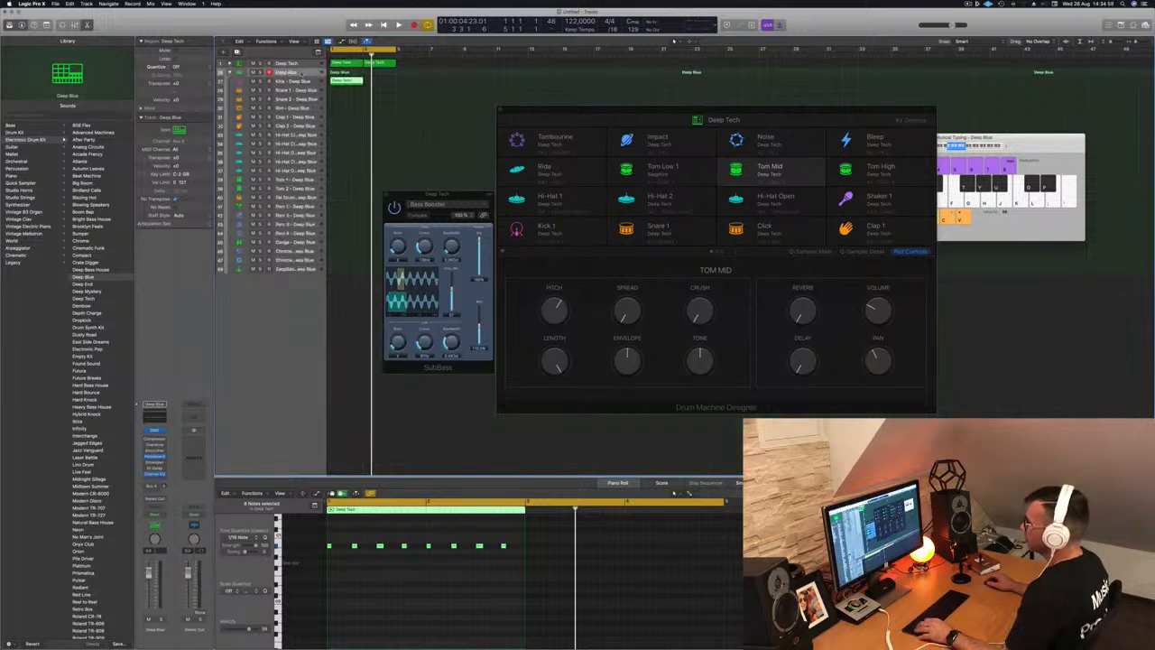
click(300, 75)
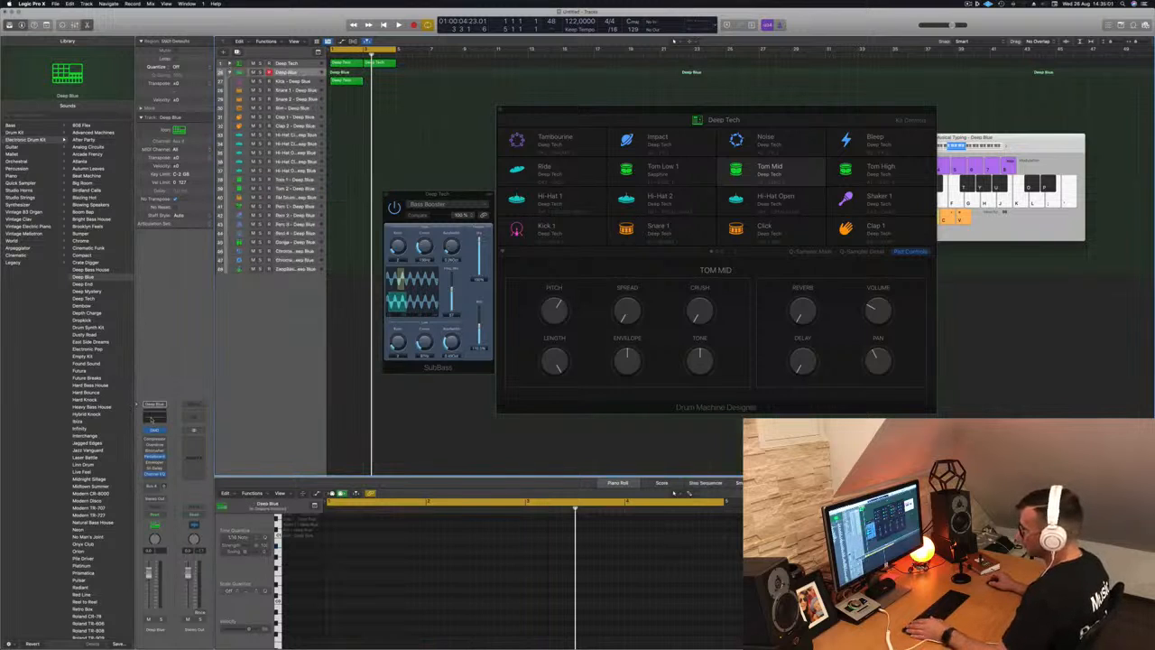
click(153, 415)
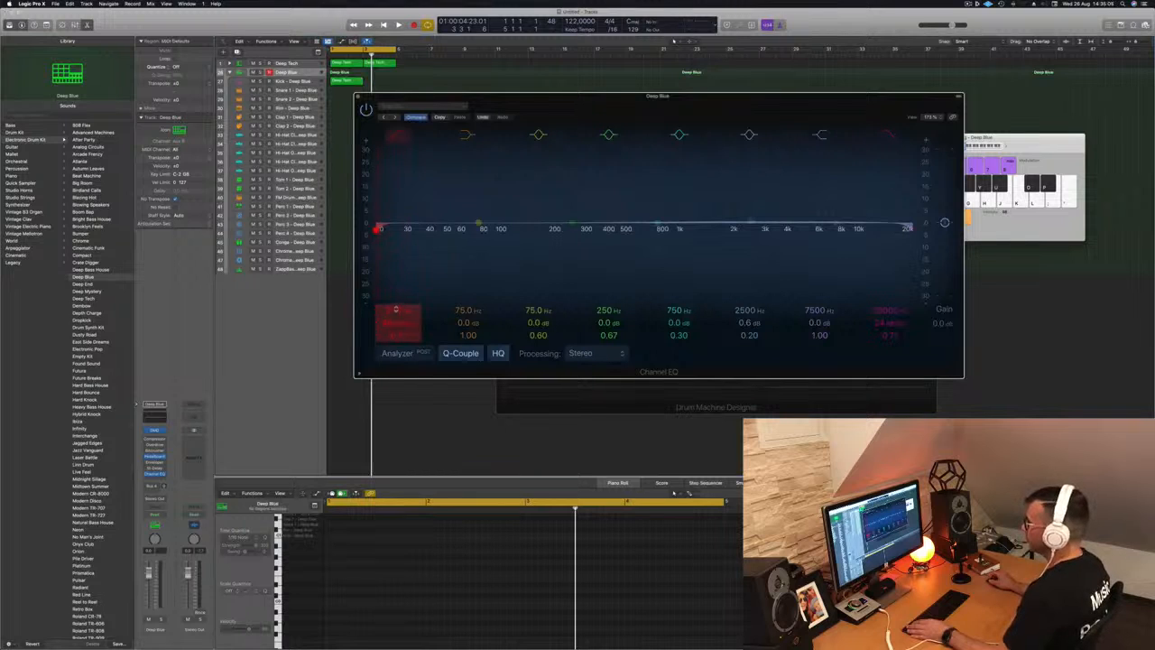
- Drag the Deep Blue Channel EQ low cut up to about 202 Hz at 48 dB/Oct, then close the EQ
drag(401, 229, 557, 229)
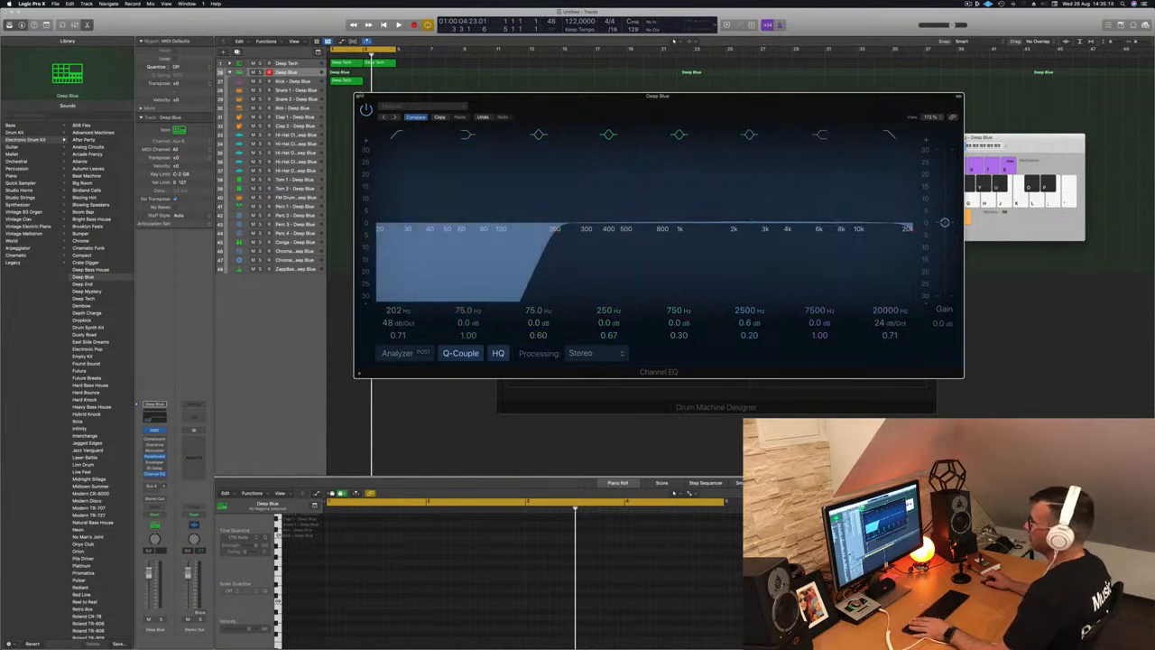
click(357, 96)
key(space)
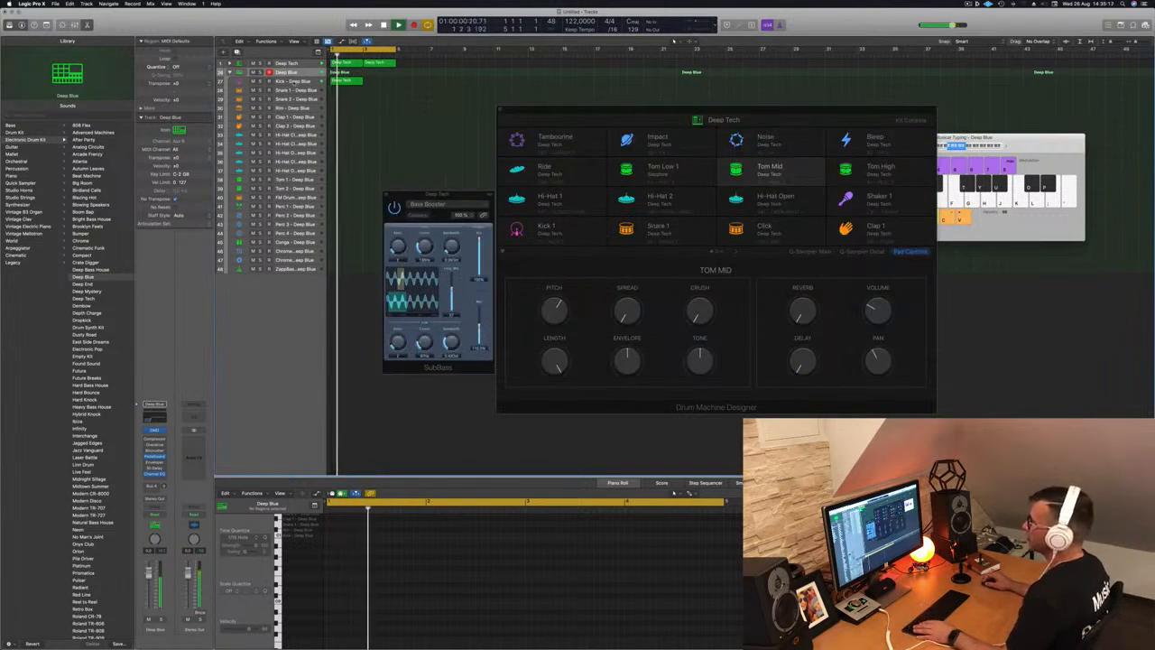
- Transpose the copied kick notes down three semitones in the Piano Roll
key(Down)
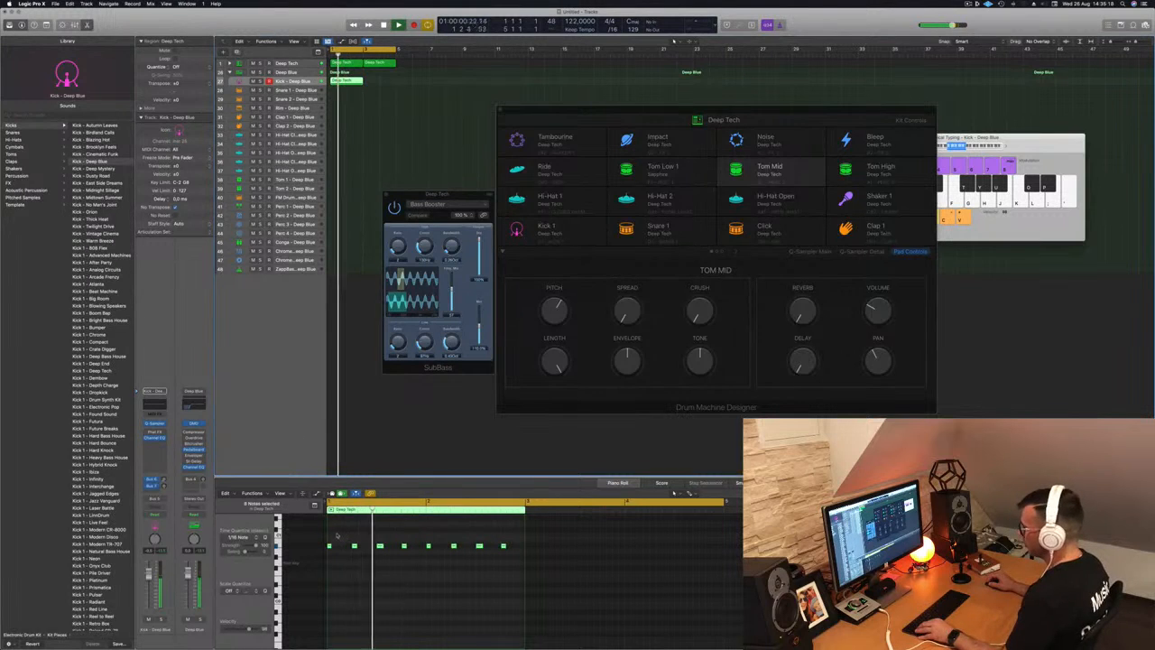
click(322, 560)
key(space)
key(space)
key(alt+Down)
key(alt+Down)
key(alt+Down)
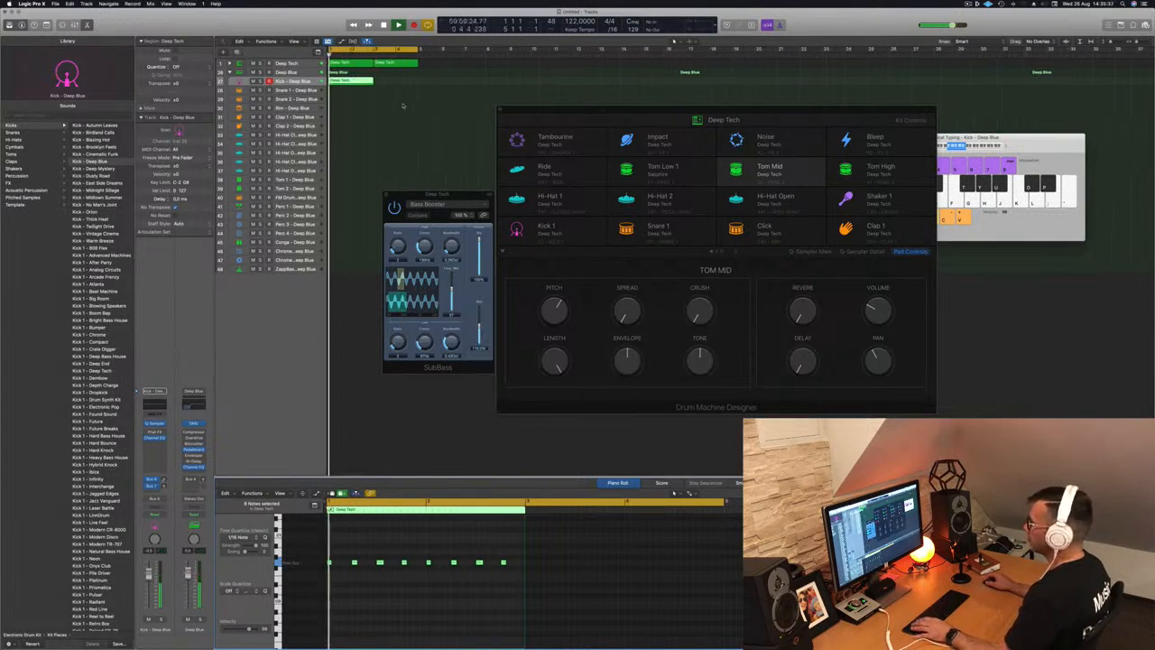
- Rebuild the Kick track as two consecutive regions, deleting the extra Kick region copies
mouse_move(354, 82)
mouse_down()
mouse_move(400, 88)
mouse_move(347, 90)
mouse_up()
click(357, 109)
click(349, 82)
drag(433, 83, 354, 81)
key(Delete)
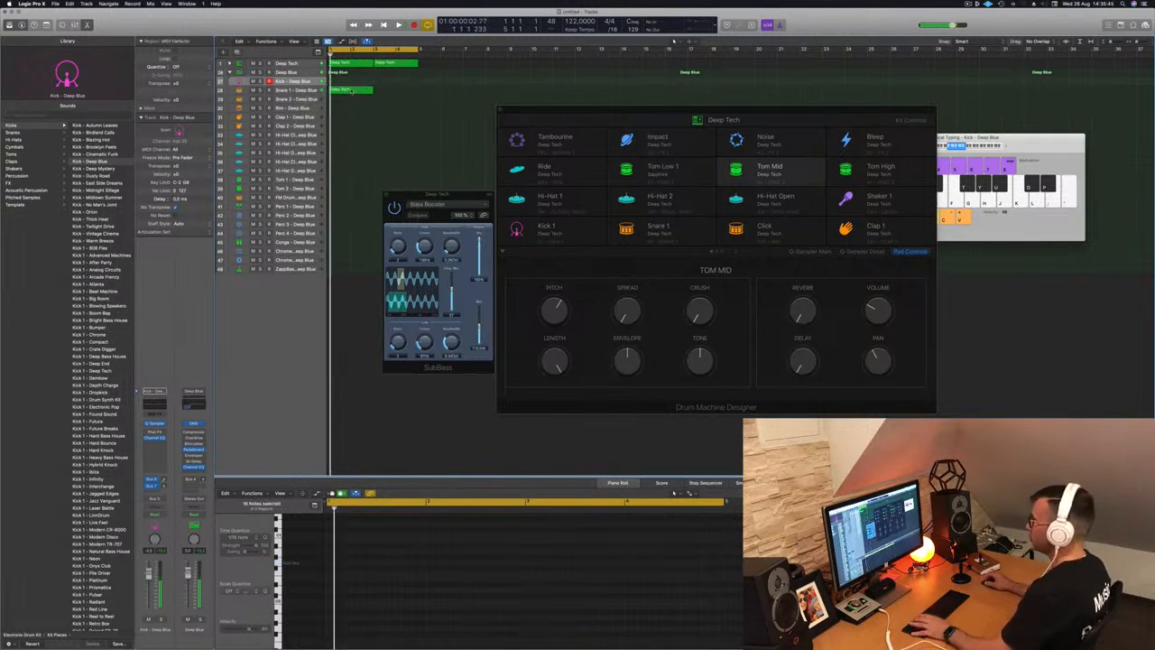
click(327, 569)
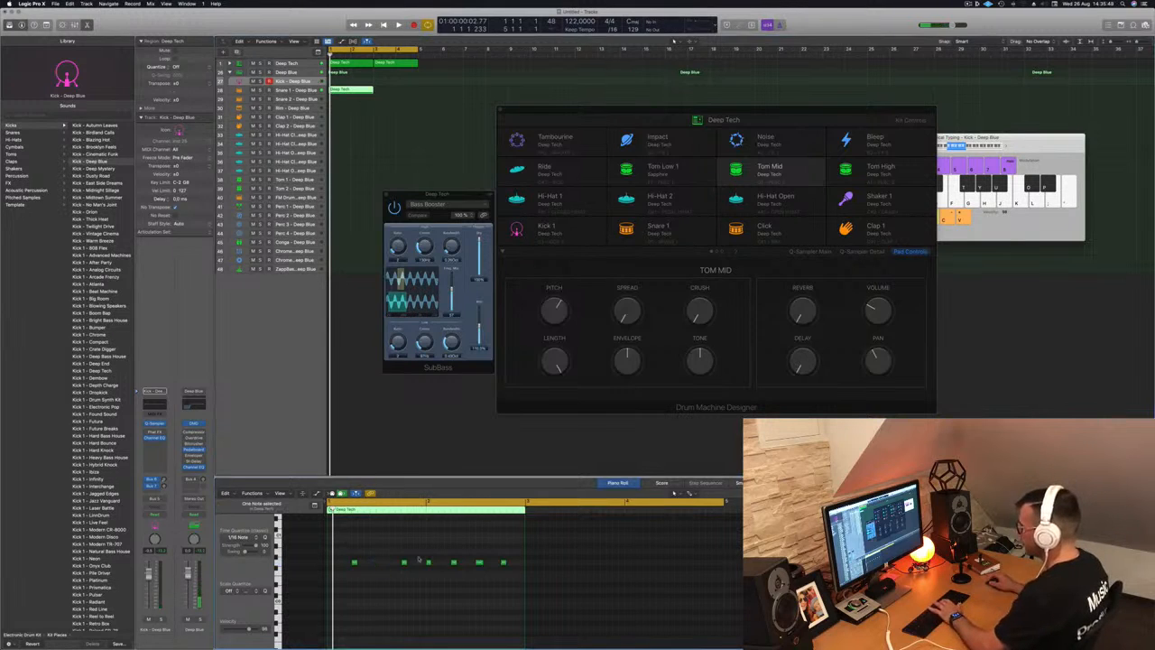
key(space)
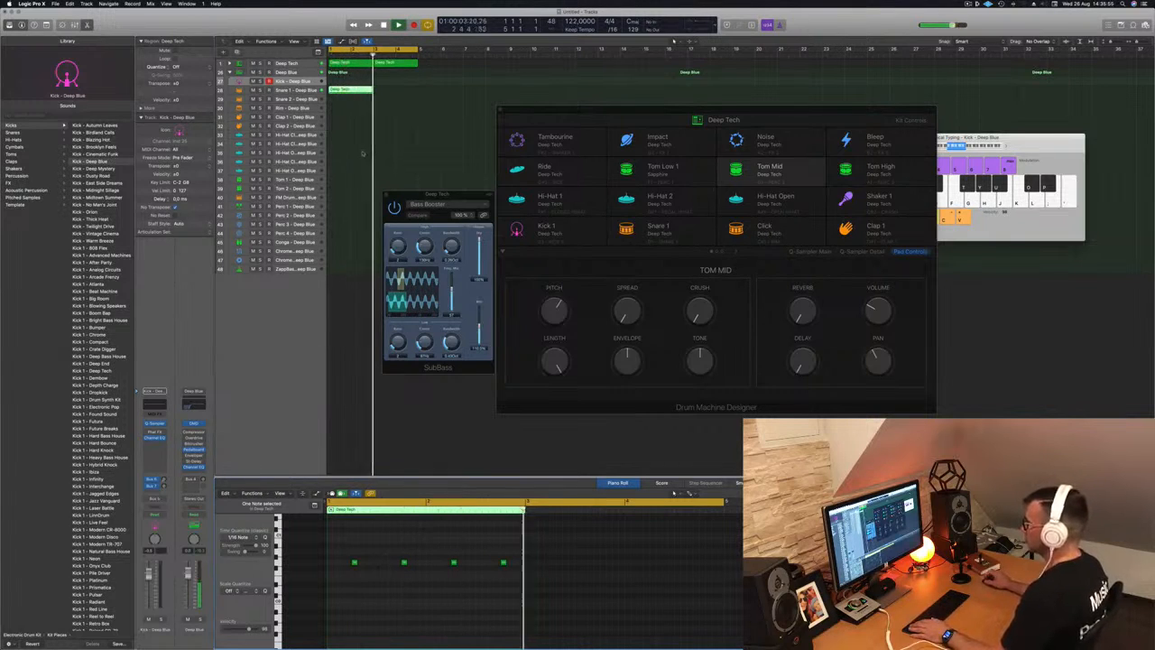
drag(351, 90, 397, 95)
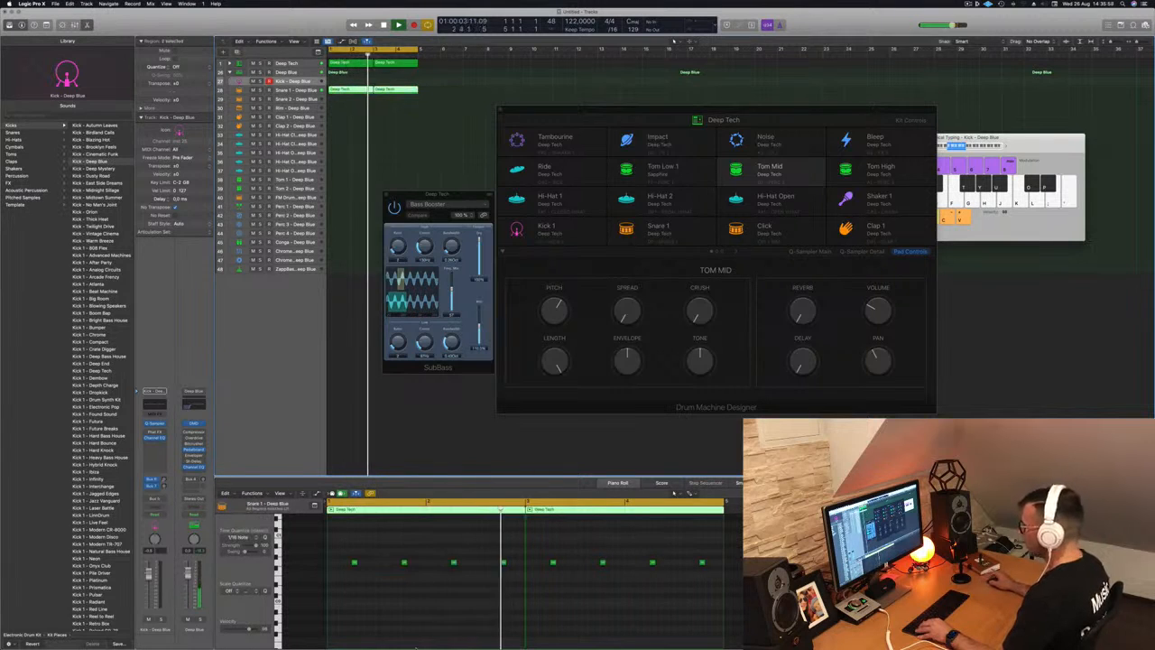
- Raise the eight drum notes and shift them onto the off-beats
drag(340, 579, 744, 538)
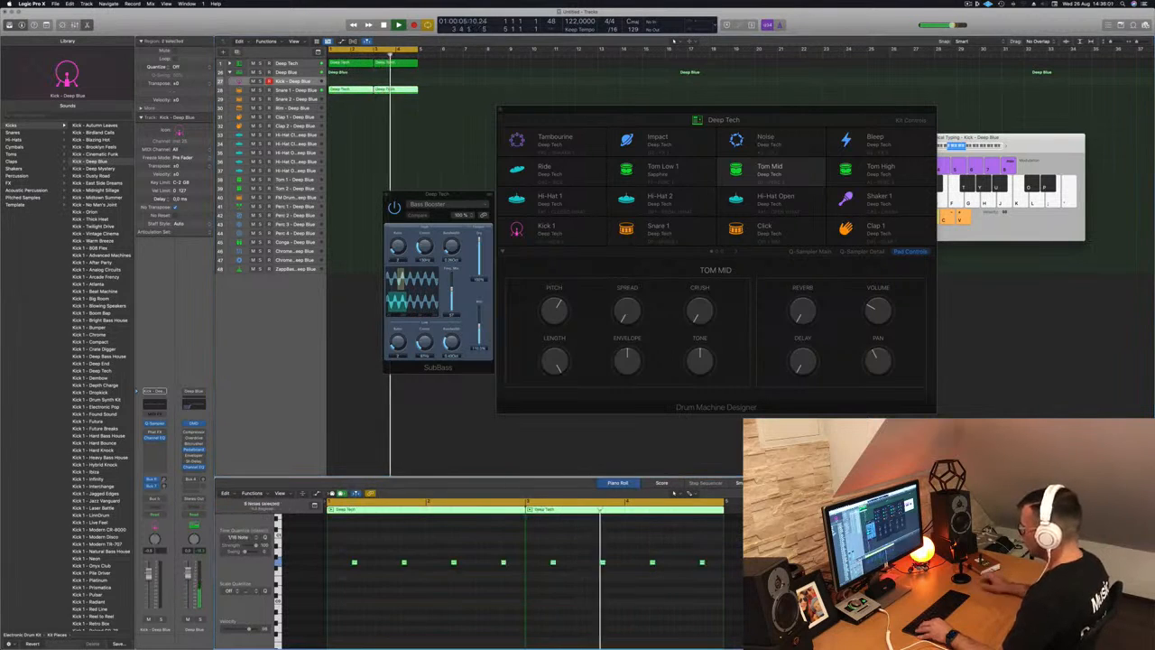
key(alt+Up)
key(alt+Up)
key(alt+Up)
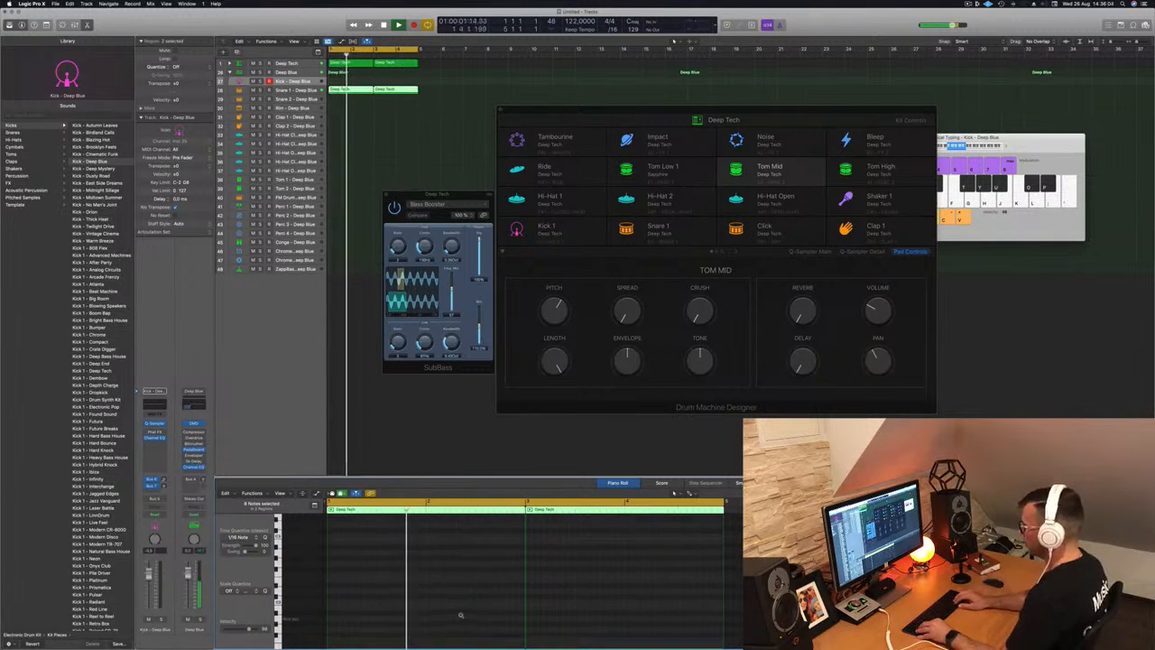
key(alt+Up)
key(alt+Up)
key(alt+Up)
key(alt+Up)
key(alt+Up)
key(alt+Up)
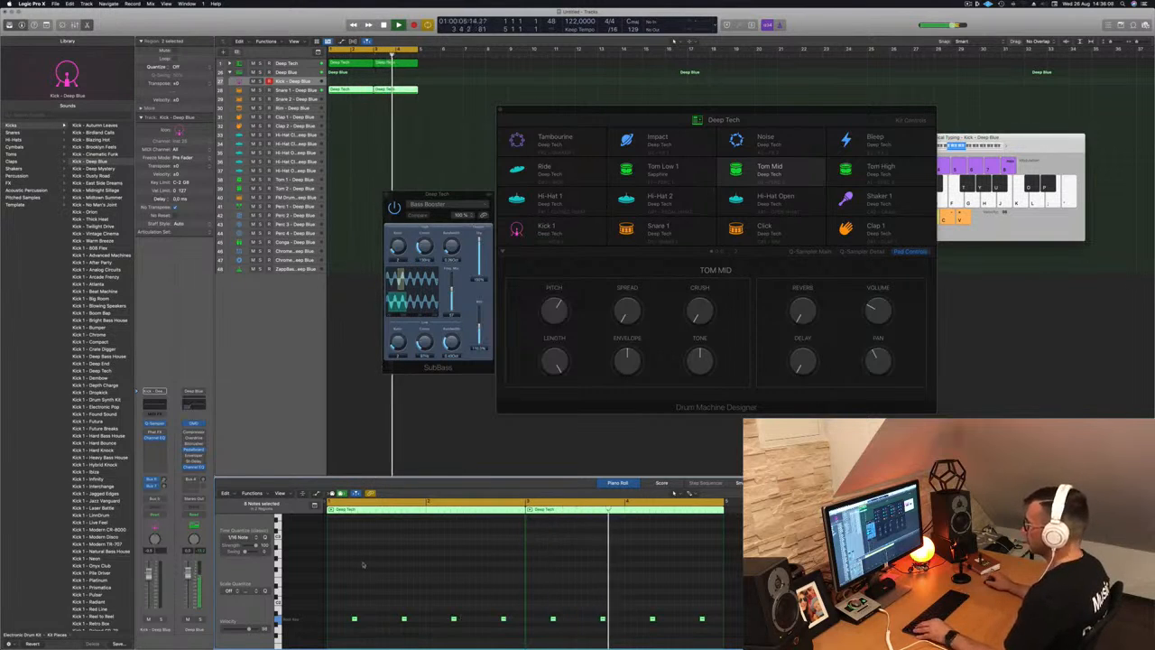
scroll(363, 564, up, 2)
scroll(392, 581, up, 1)
scroll(406, 586, down, 2)
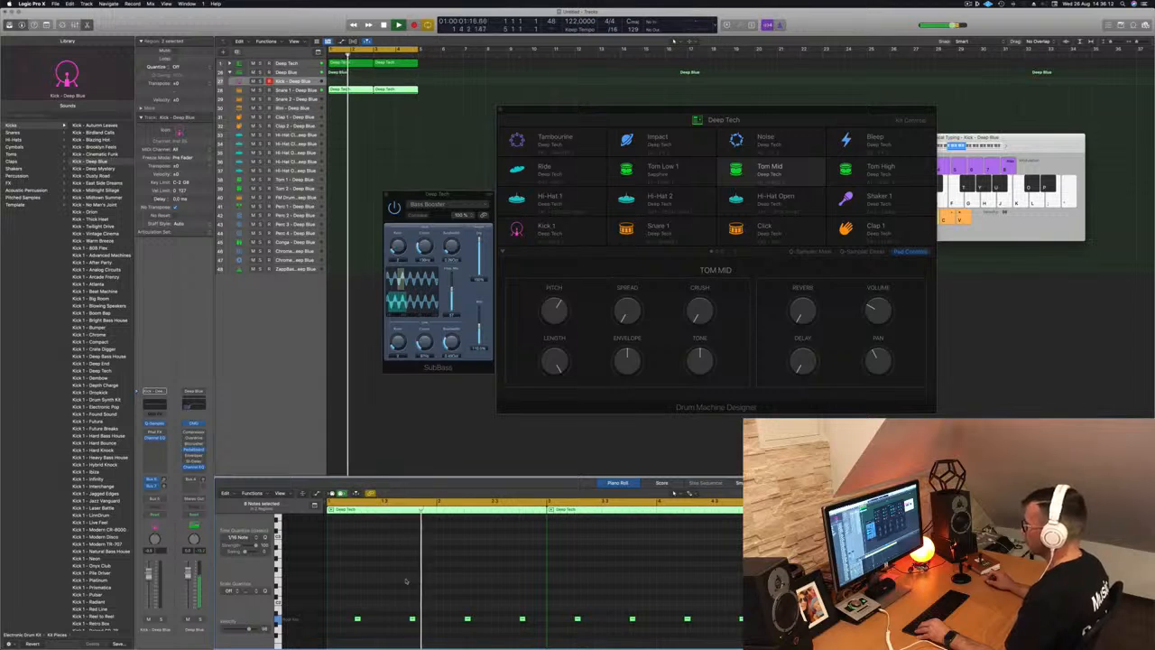
drag(353, 599, 760, 635)
key(alt+Left)
key(alt+Left)
key(alt+Left)
key(alt+Left)
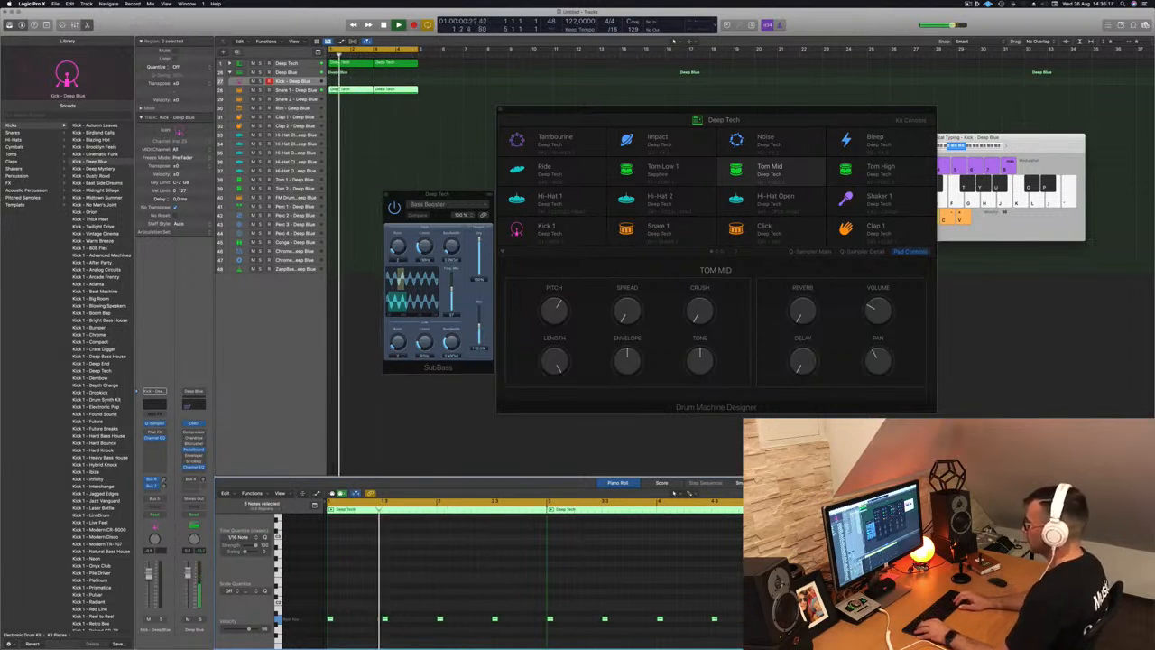
key(alt+Right)
key(alt+Right)
key(alt+Right)
key(alt+Right)
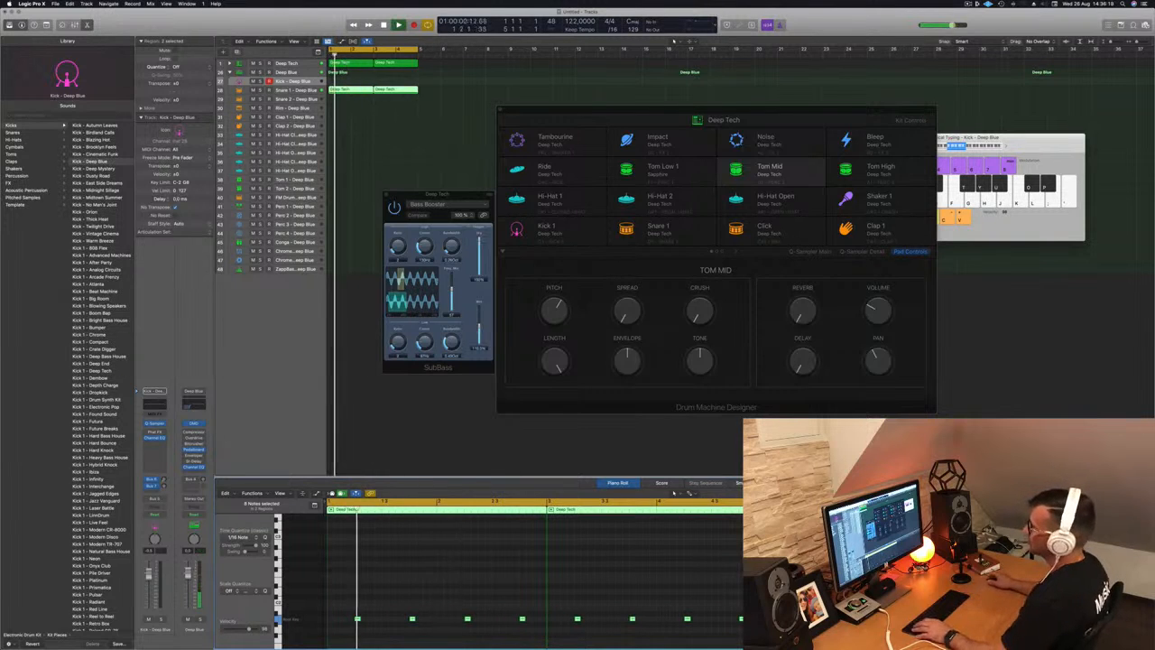
- Copy the four-note Deep Tech region to the hi-hat track, raise and duplicate its notes, and repeat it into bar 2
click(361, 127)
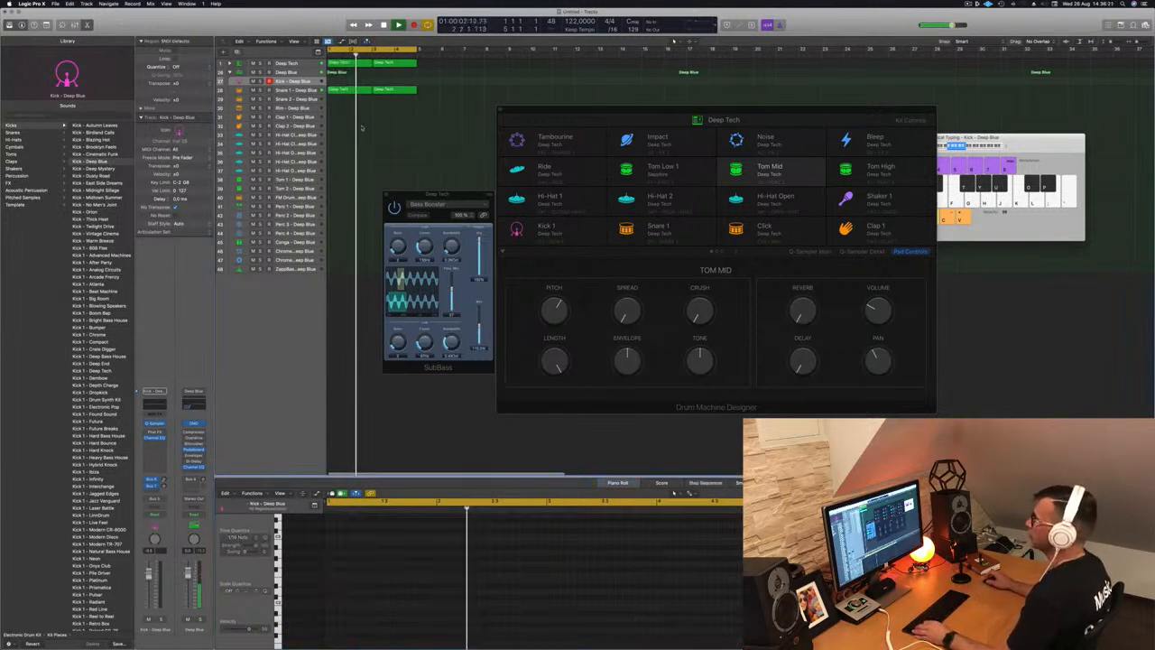
click(344, 89)
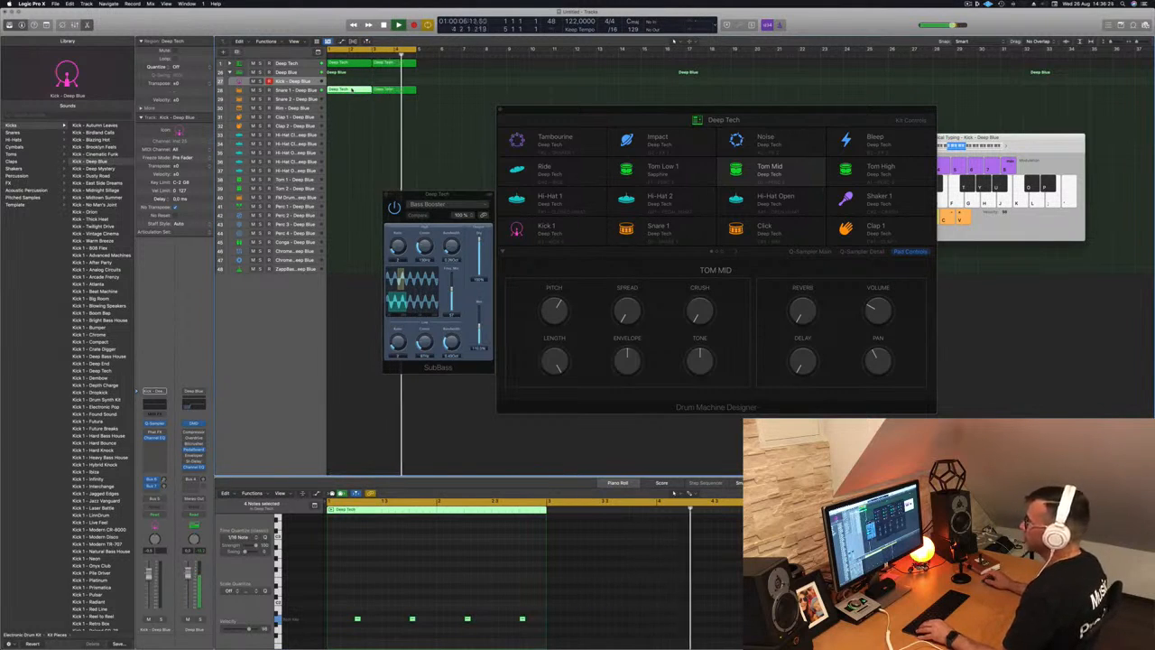
drag(352, 89, 350, 152)
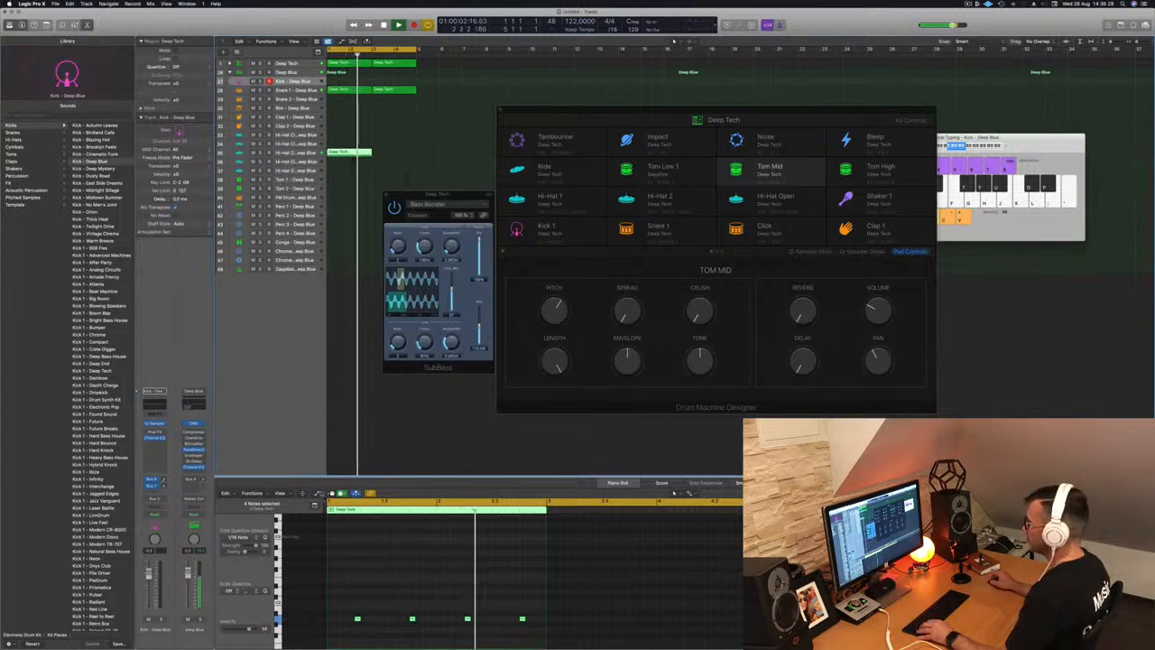
drag(350, 612, 540, 625)
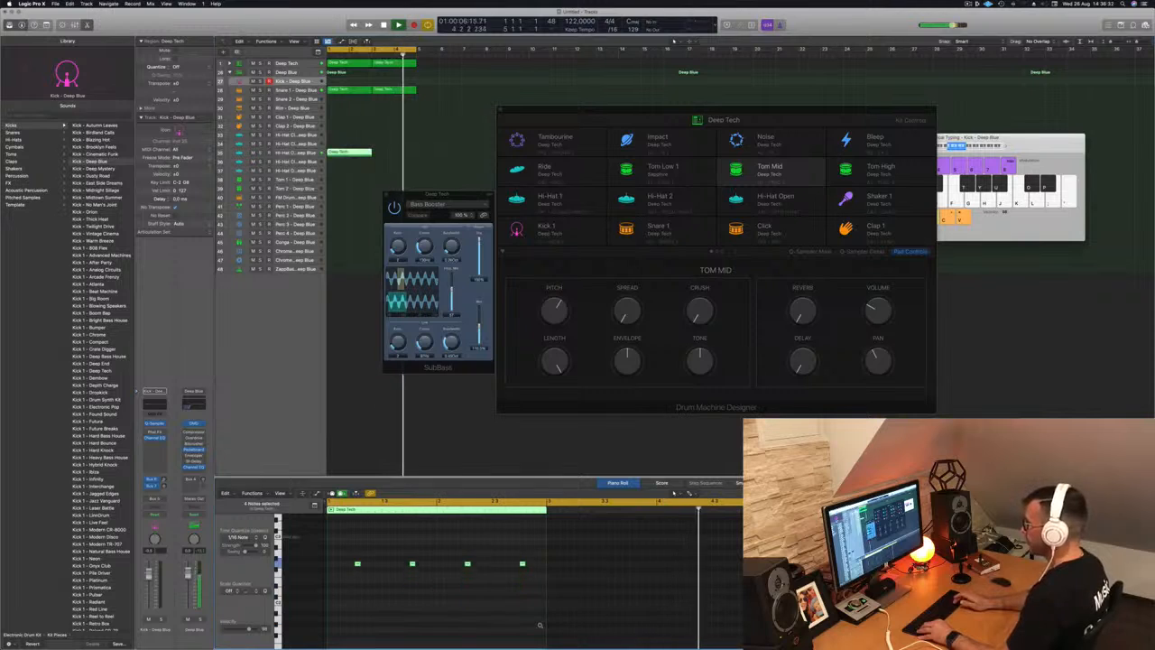
key(alt+Up)
click(540, 625)
drag(515, 543, 371, 538)
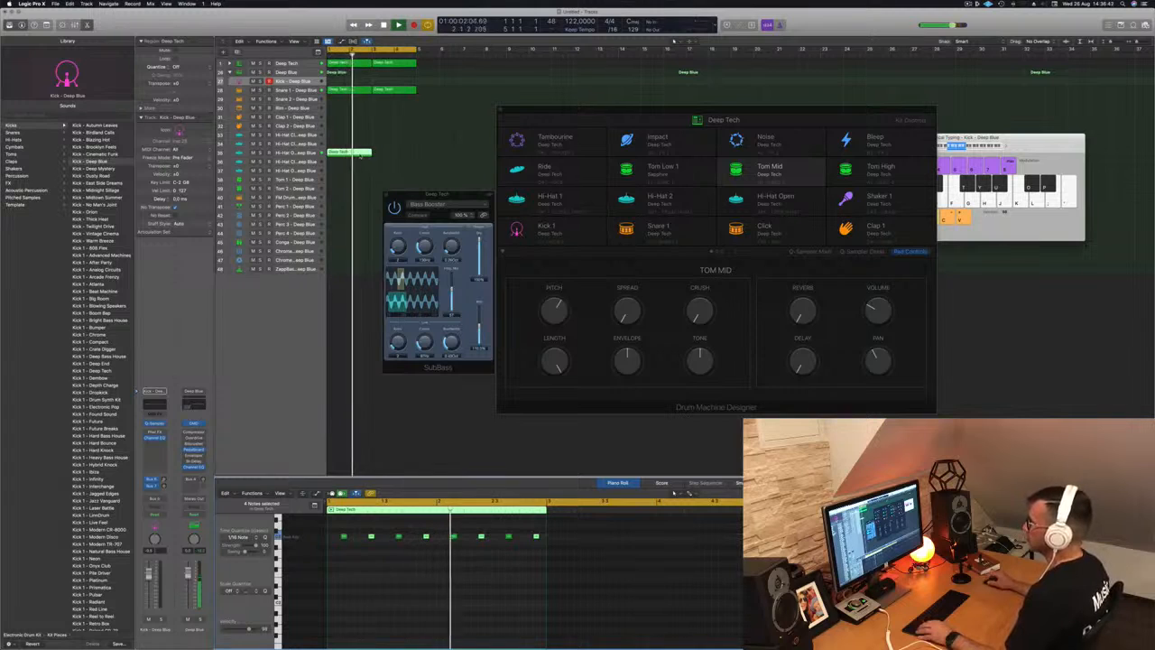
drag(355, 152, 400, 158)
- Load a Hi-Hat Open patch from the Library onto track 35
click(281, 154)
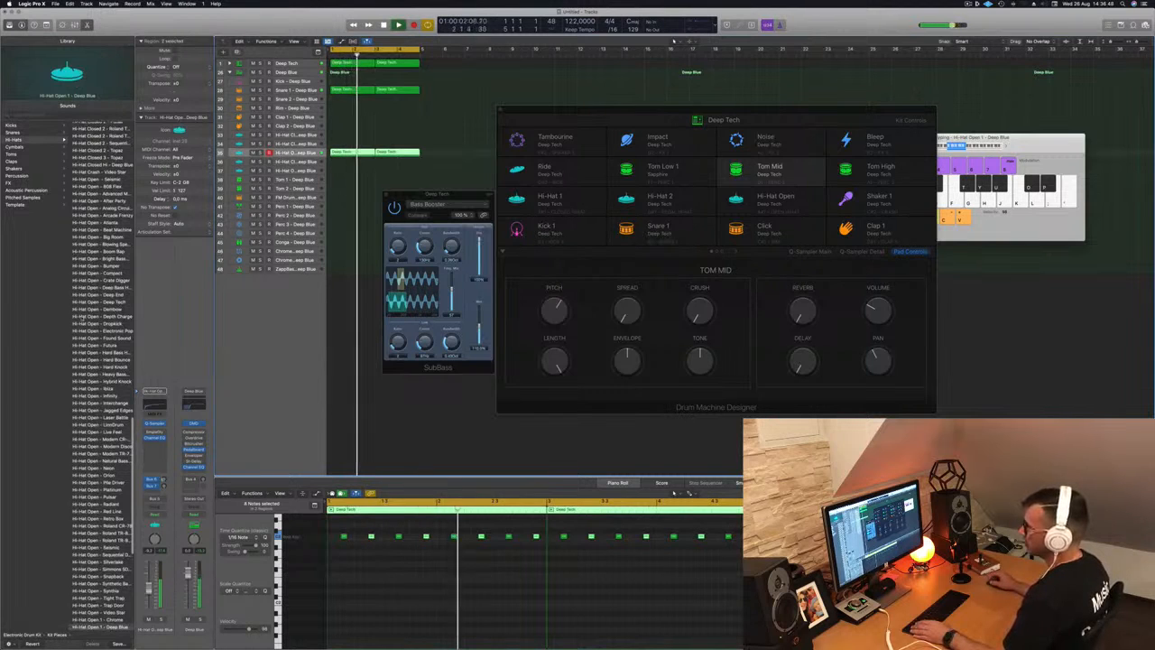
click(112, 301)
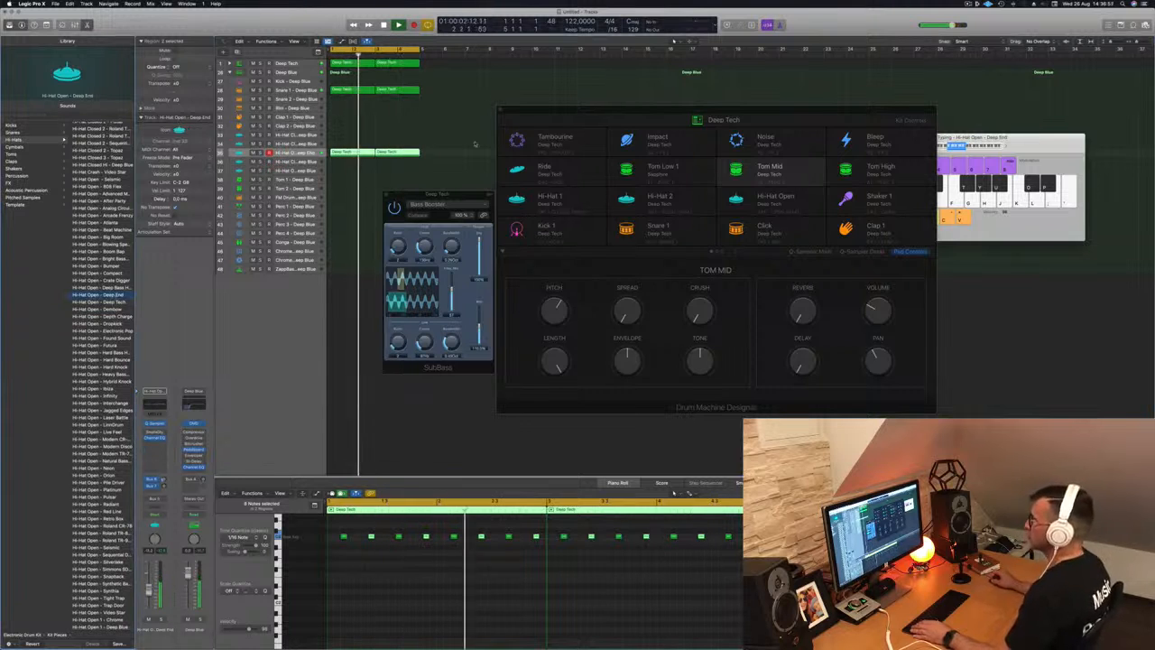
drag(437, 194, 806, 169)
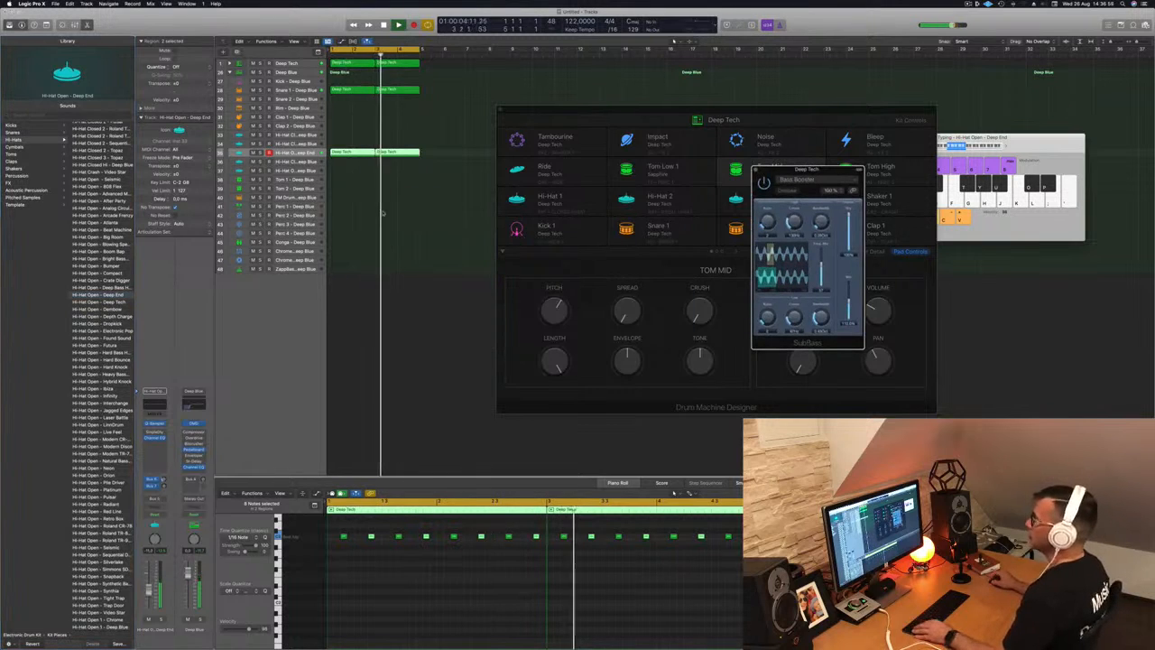
key(super+Up)
- Copy the first hi-hat region to track 33, shift its eight notes earlier, and repeat it into the next bar
click(347, 157)
click(347, 151)
drag(348, 150, 347, 134)
drag(342, 531, 547, 550)
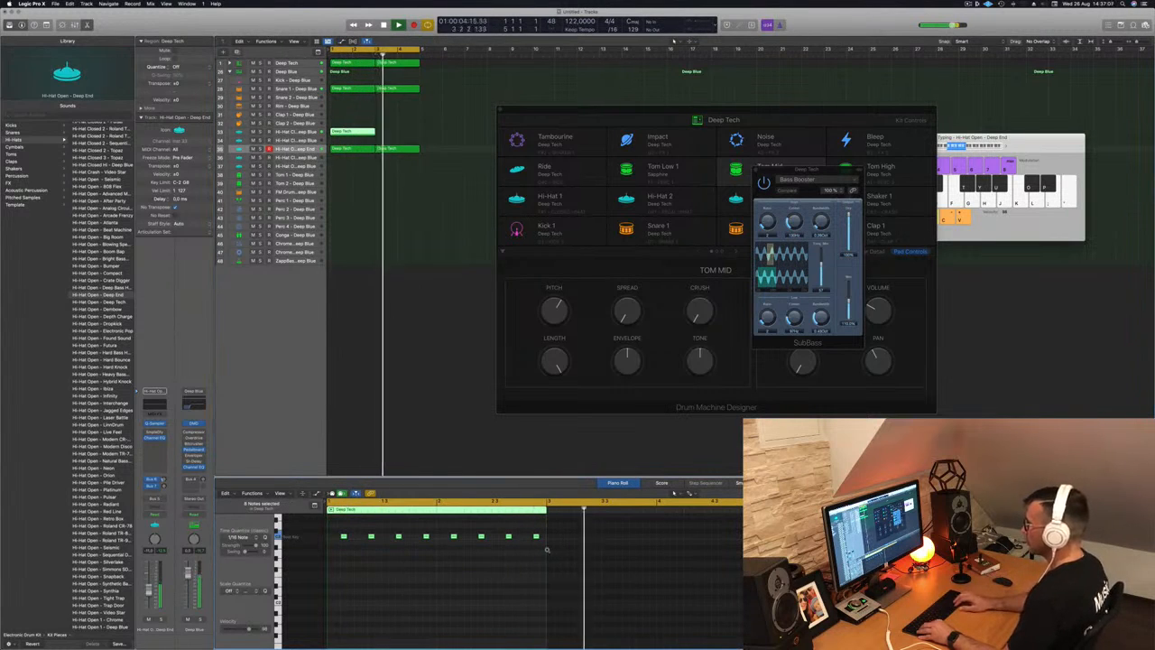
key(alt+Left)
key(alt+Left)
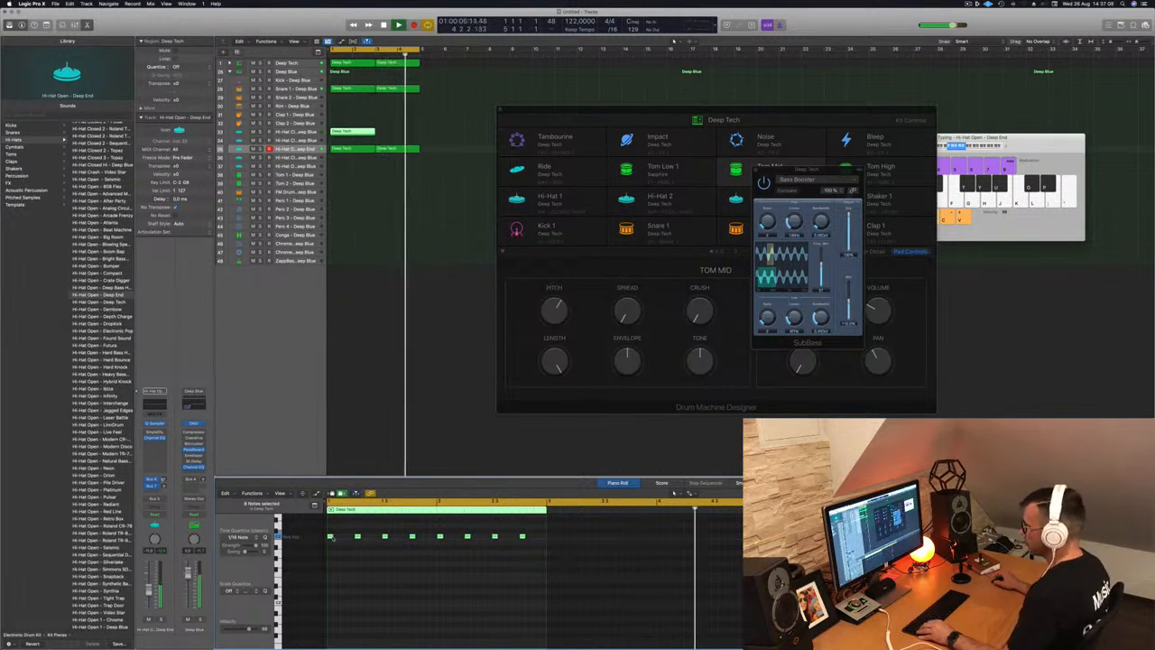
drag(330, 537, 352, 539)
drag(353, 132, 399, 136)
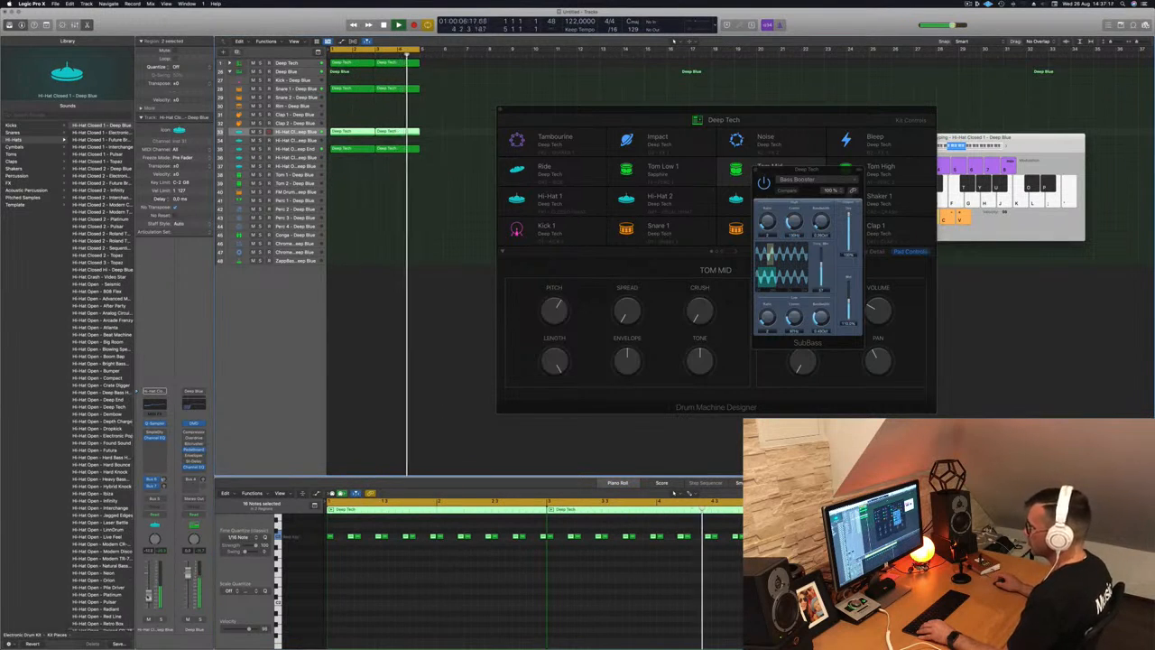
click(147, 432)
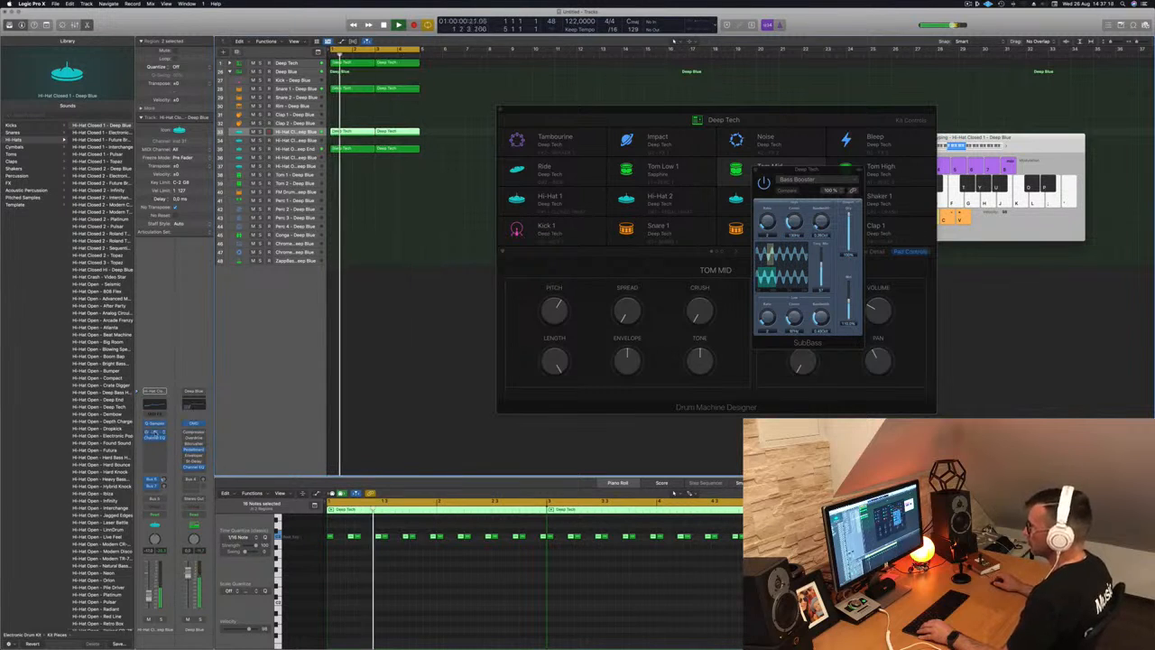
click(154, 432)
click(415, 108)
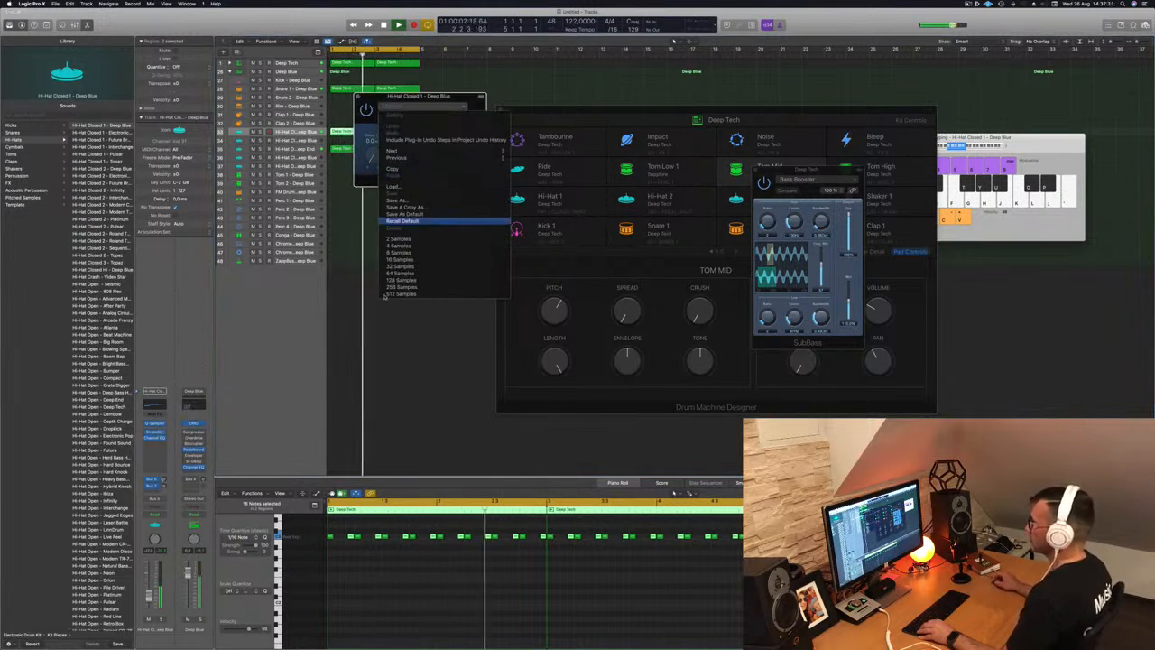
- Apply the 8 Samples preset, then swap the Sample Delay for a Factory Default Stereo Delay
click(402, 252)
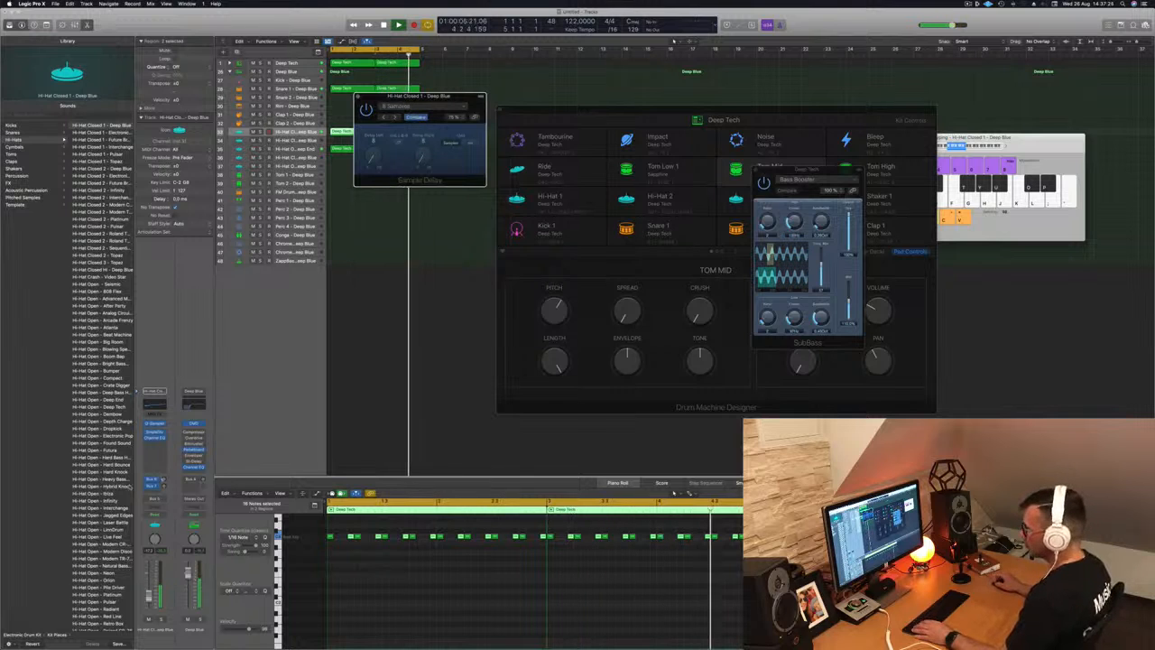
click(165, 434)
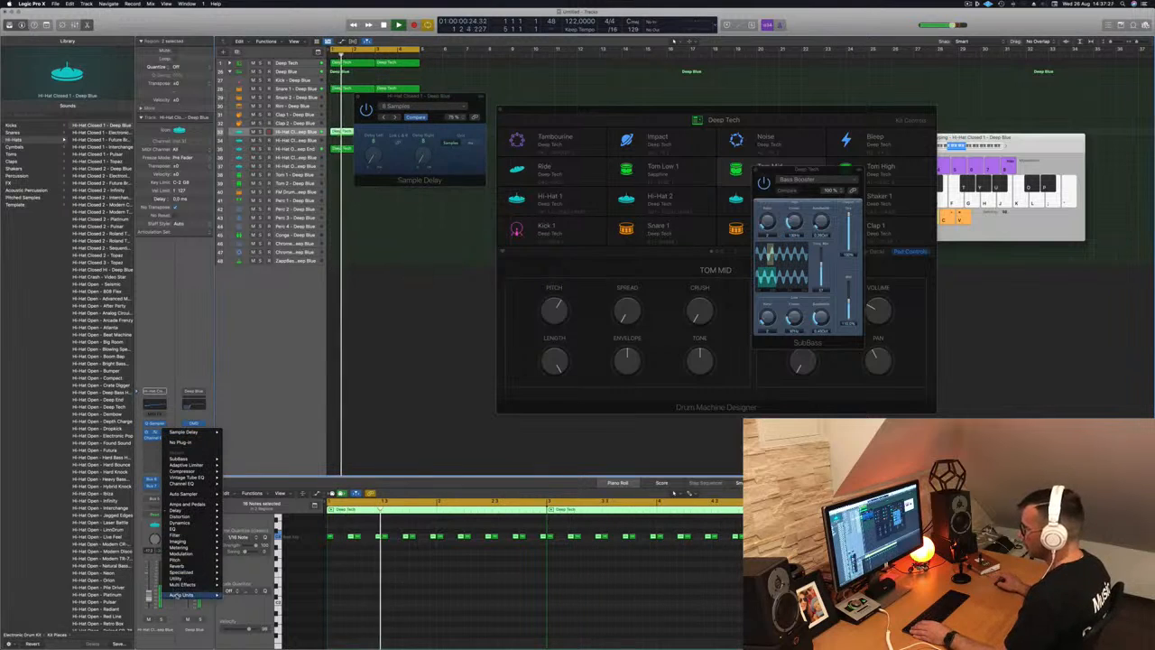
mouse_move(208, 511)
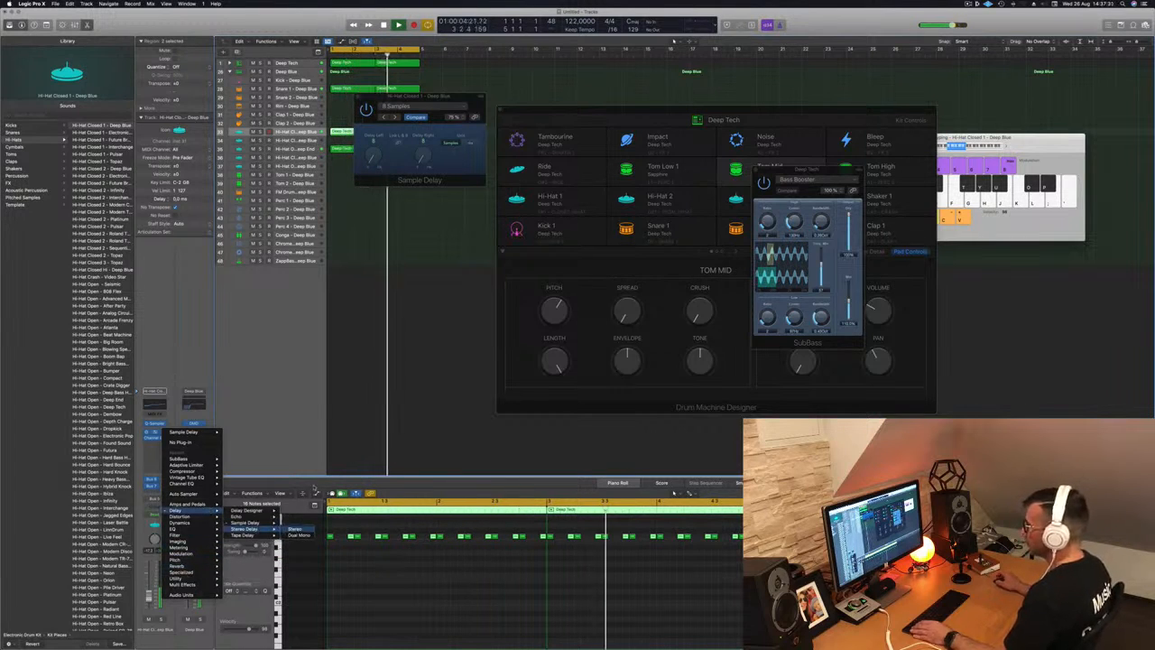
click(248, 529)
drag(357, 98, 466, 172)
click(466, 172)
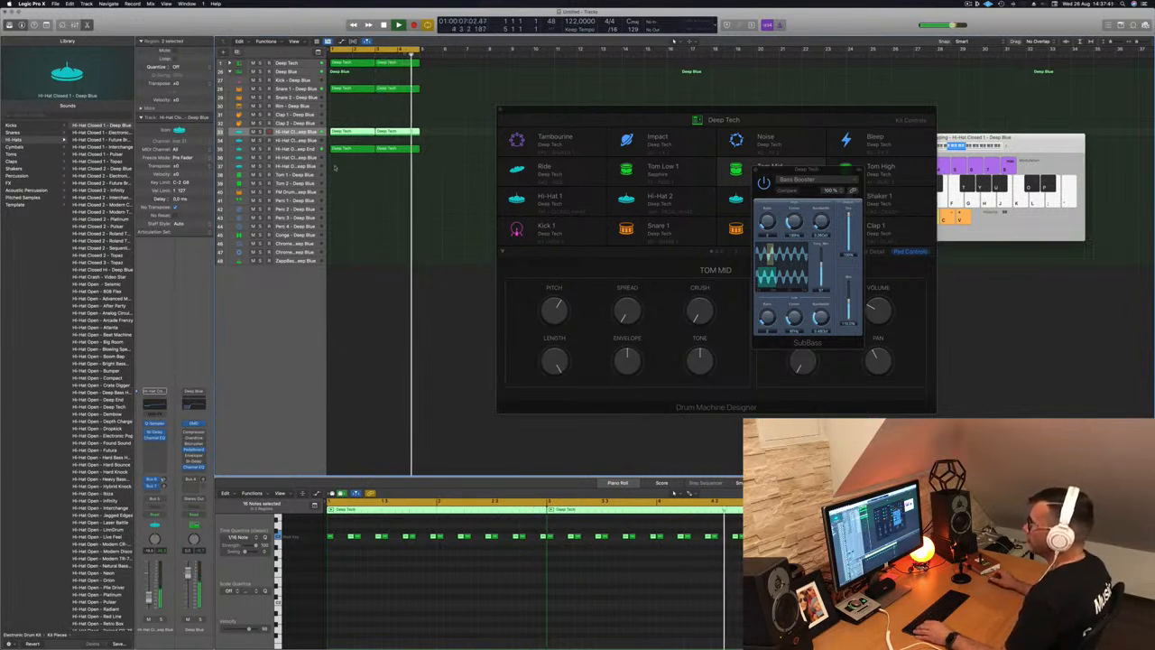
- Copy the track-33 Deep Tech region onto Perc 1 and duplicate it into bar 2
click(348, 132)
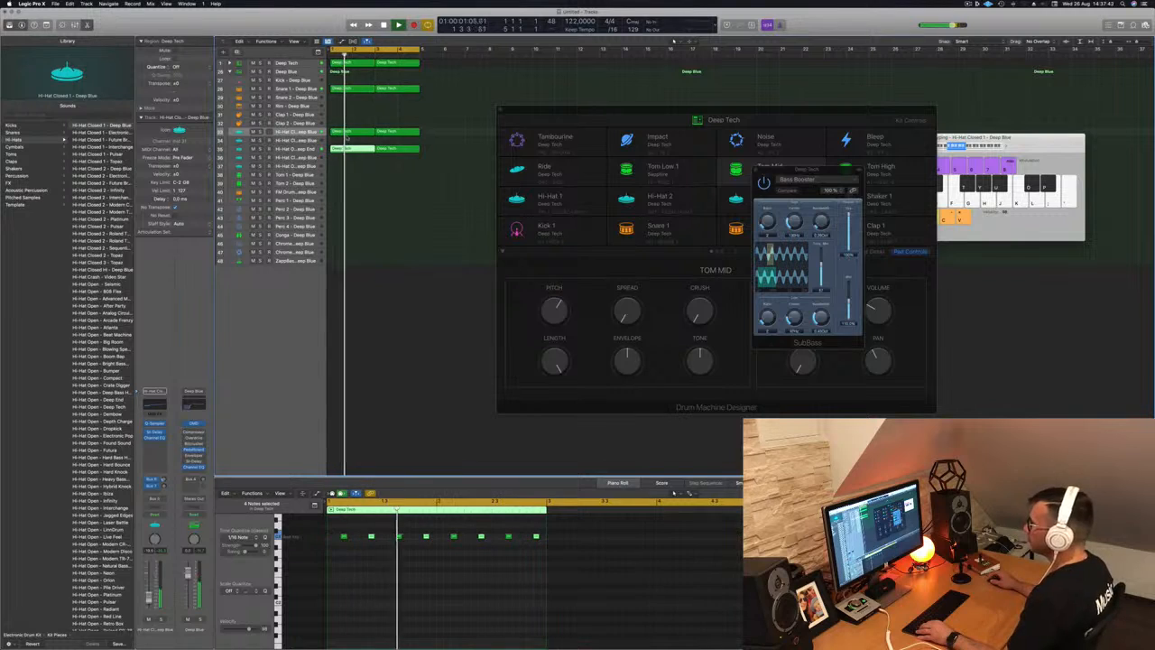
drag(348, 132, 349, 209)
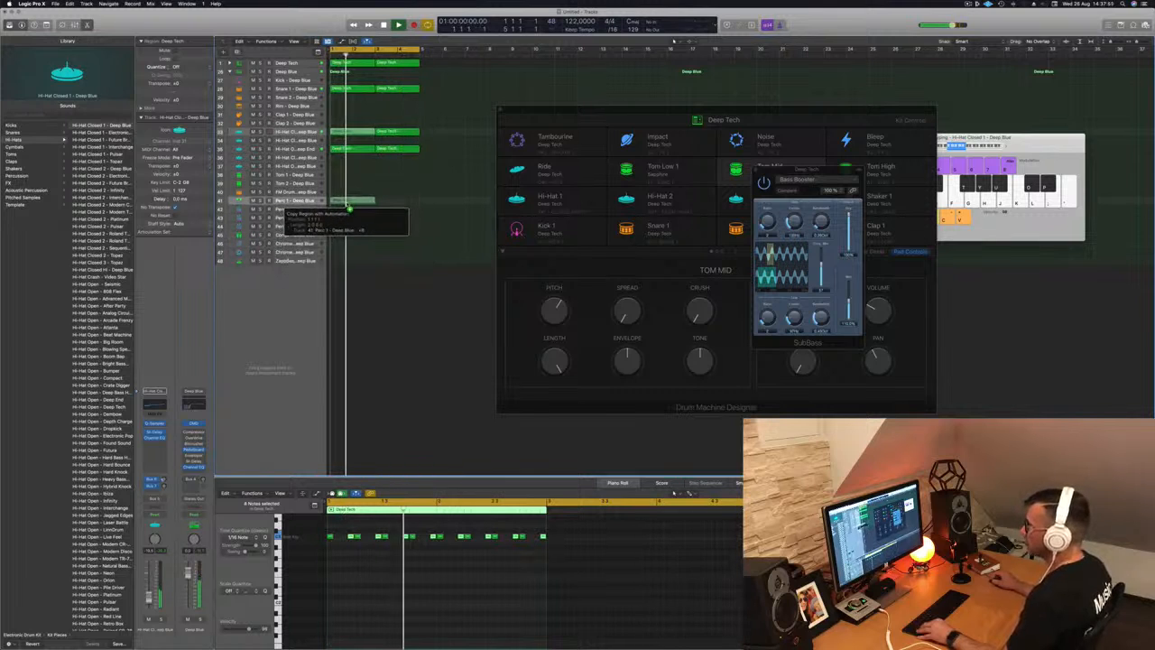
drag(348, 206, 347, 207)
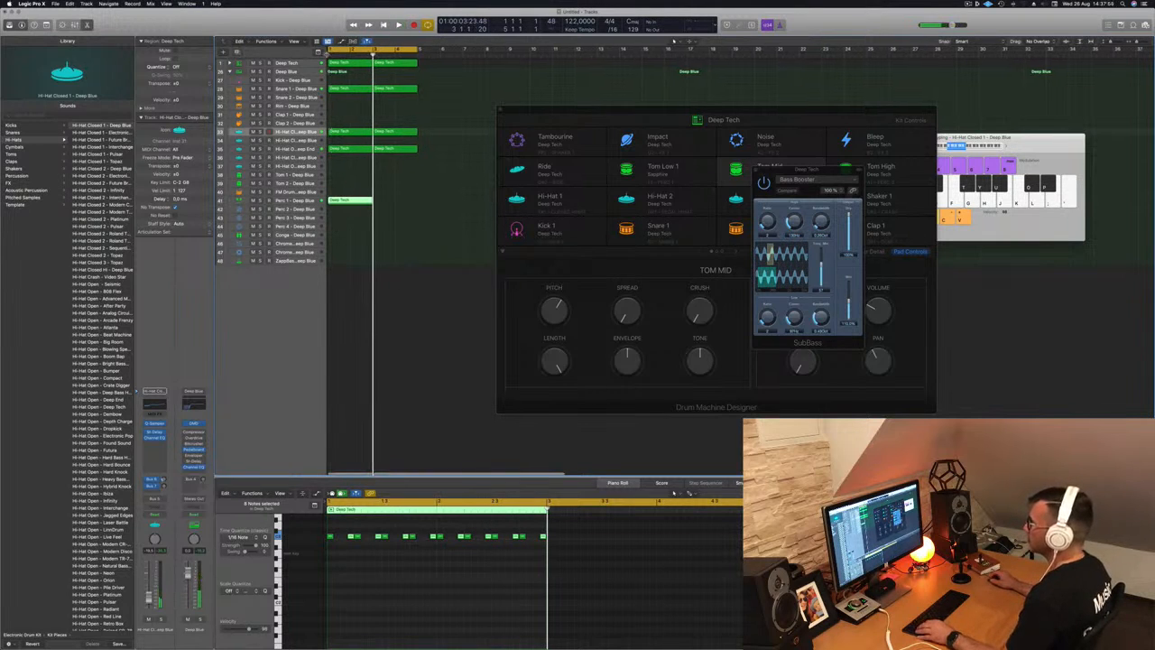
drag(329, 58, 388, 57)
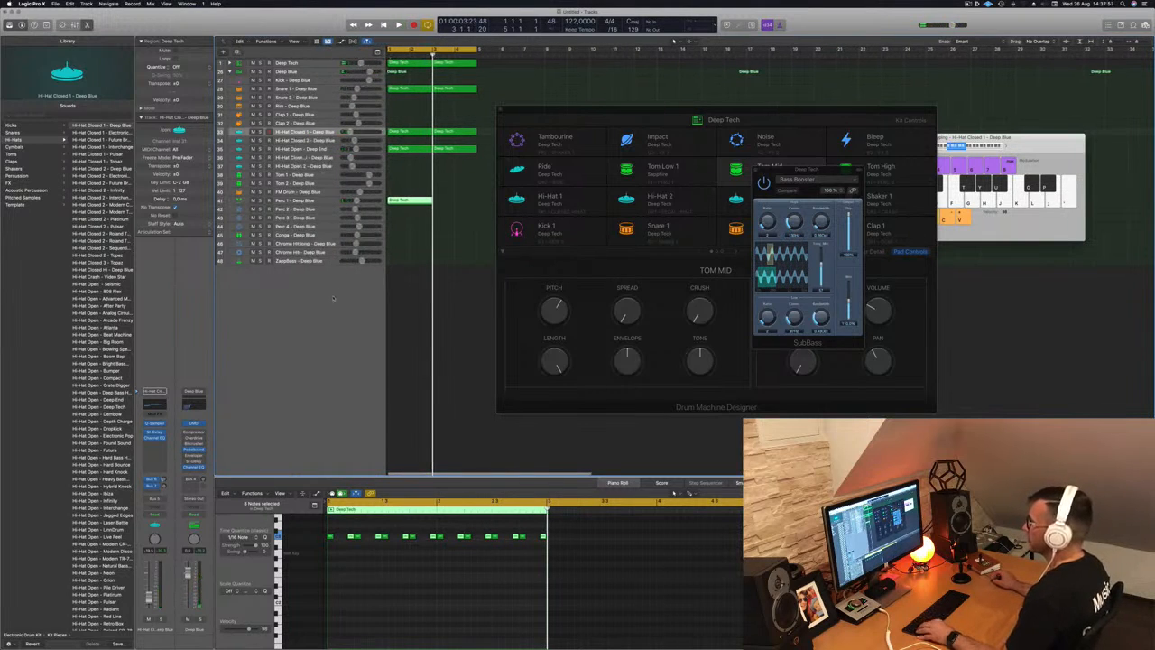
scroll(333, 298, up, 10)
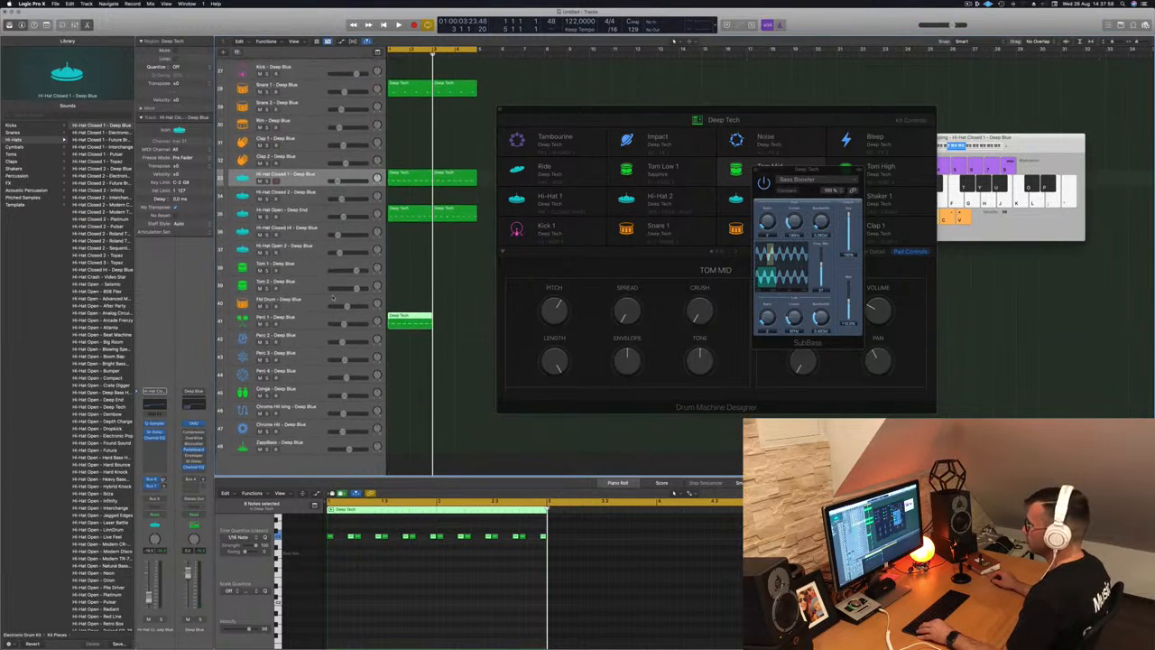
scroll(333, 298, up, 3)
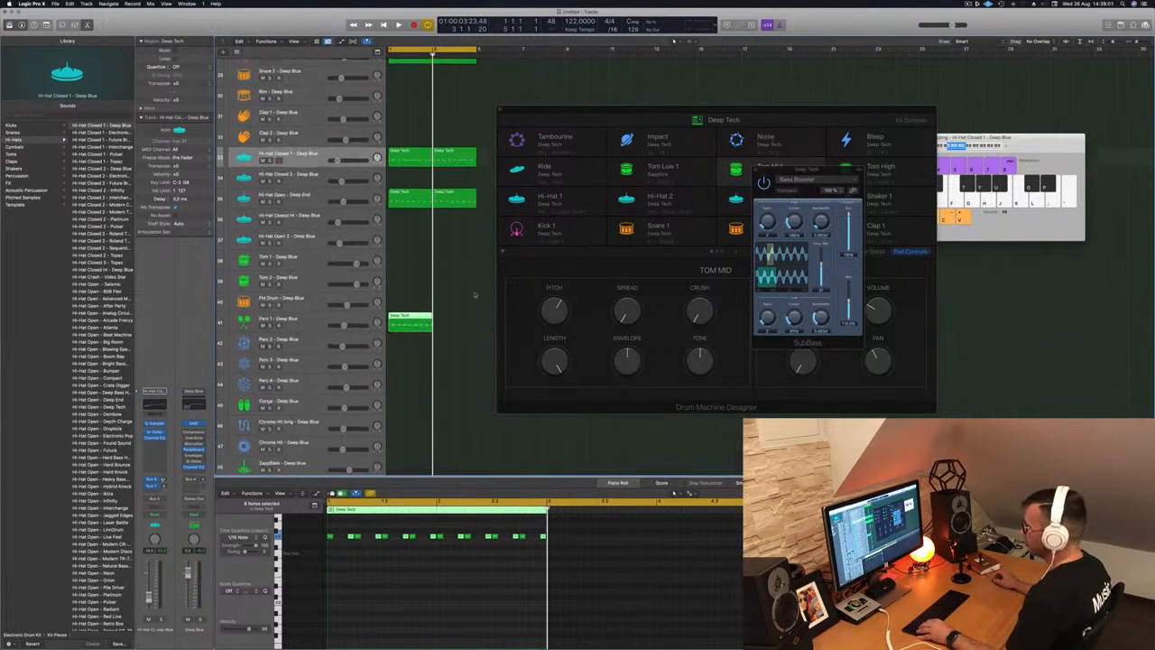
scroll(311, 351, down, 4)
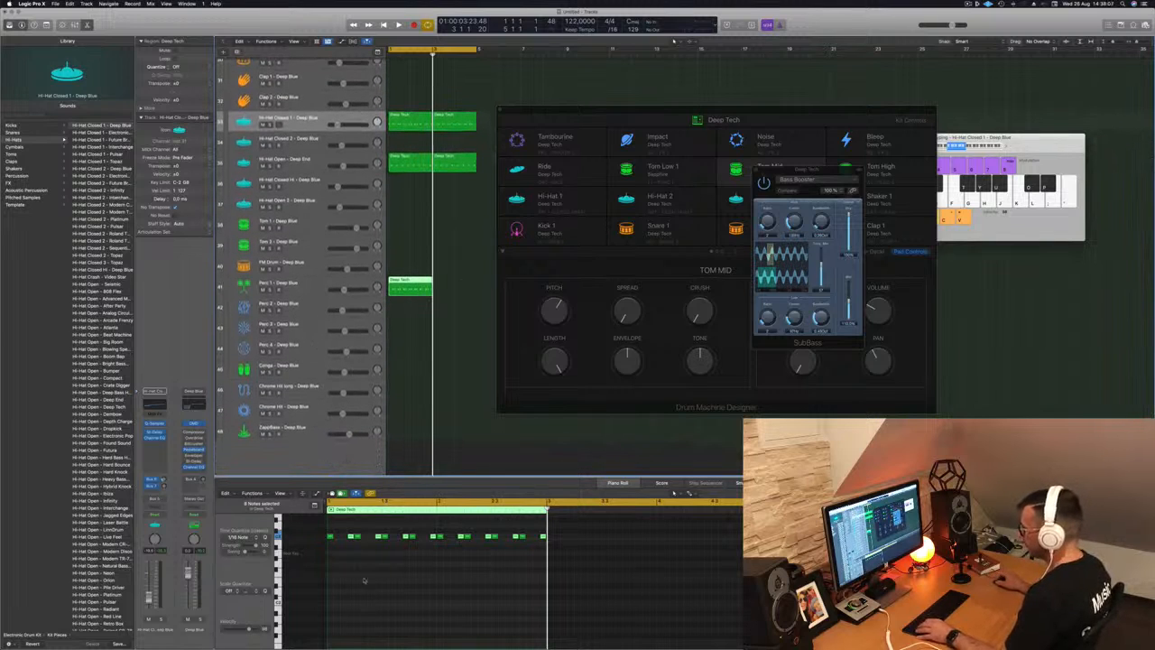
key(space)
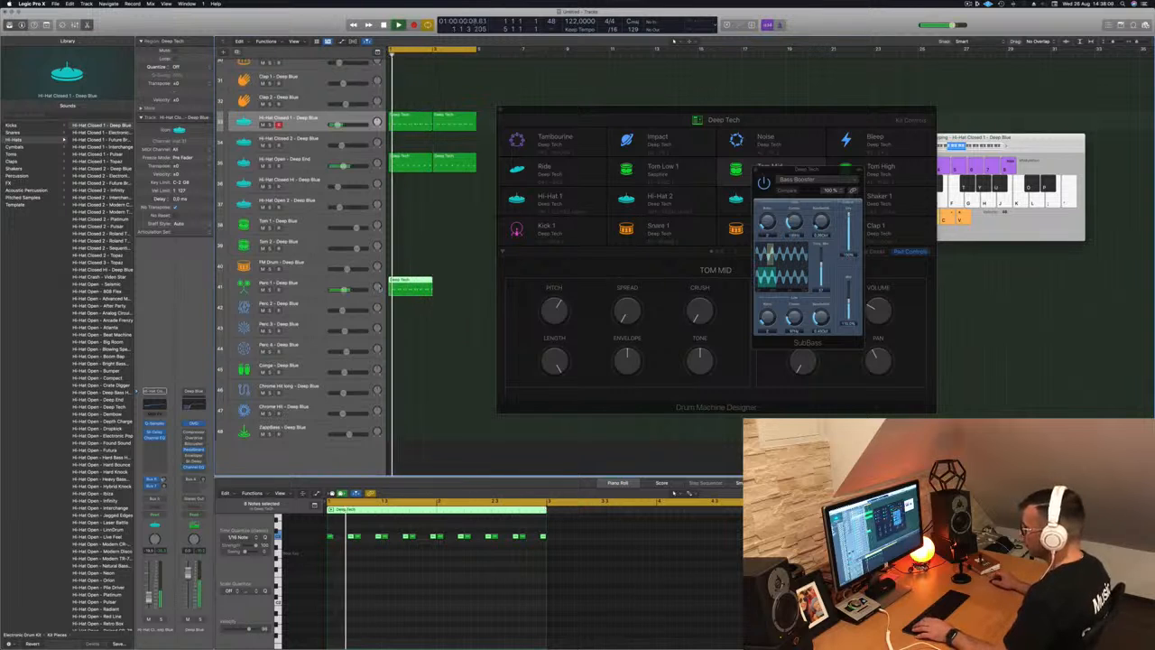
drag(330, 531, 548, 555)
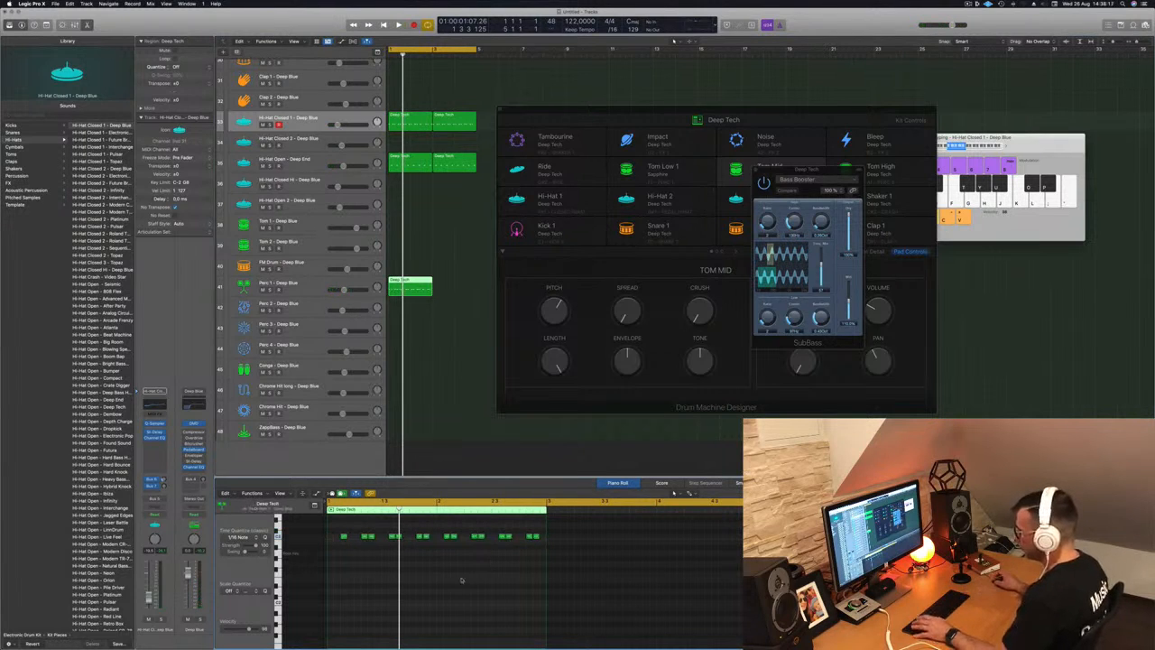
drag(411, 285, 453, 288)
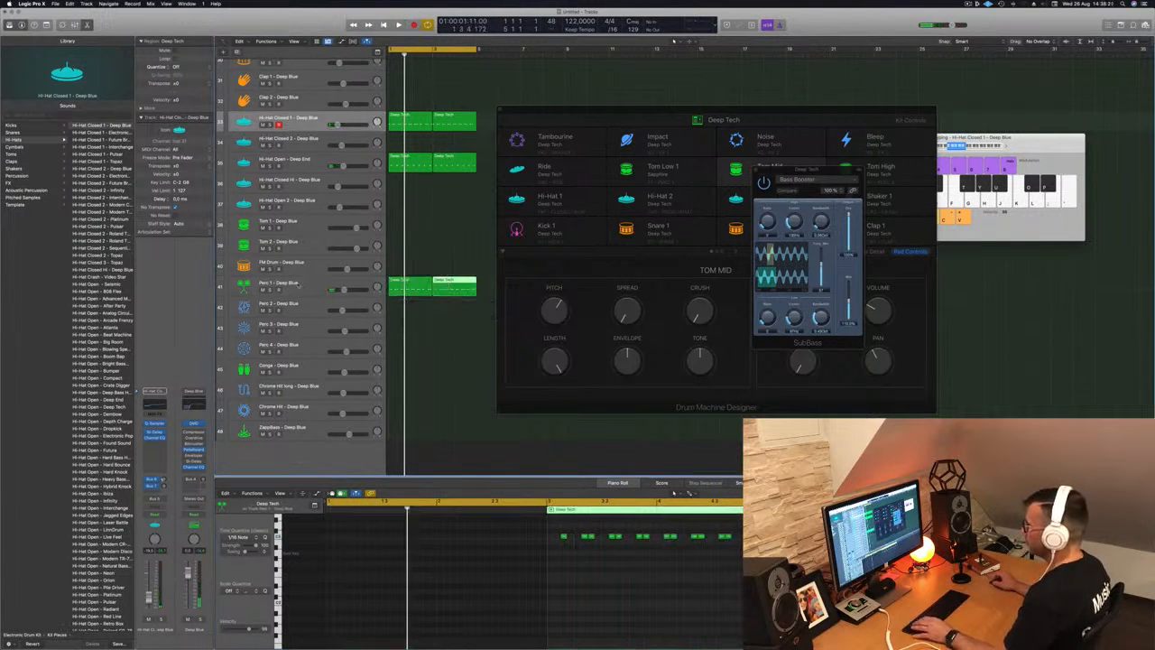
- Audition shaker sounds on Perc 1, trying Cabasa - Roland CR-78 and Shaker - 808 Flex
click(298, 286)
scroll(103, 375, up, 10)
scroll(103, 375, up, 10)
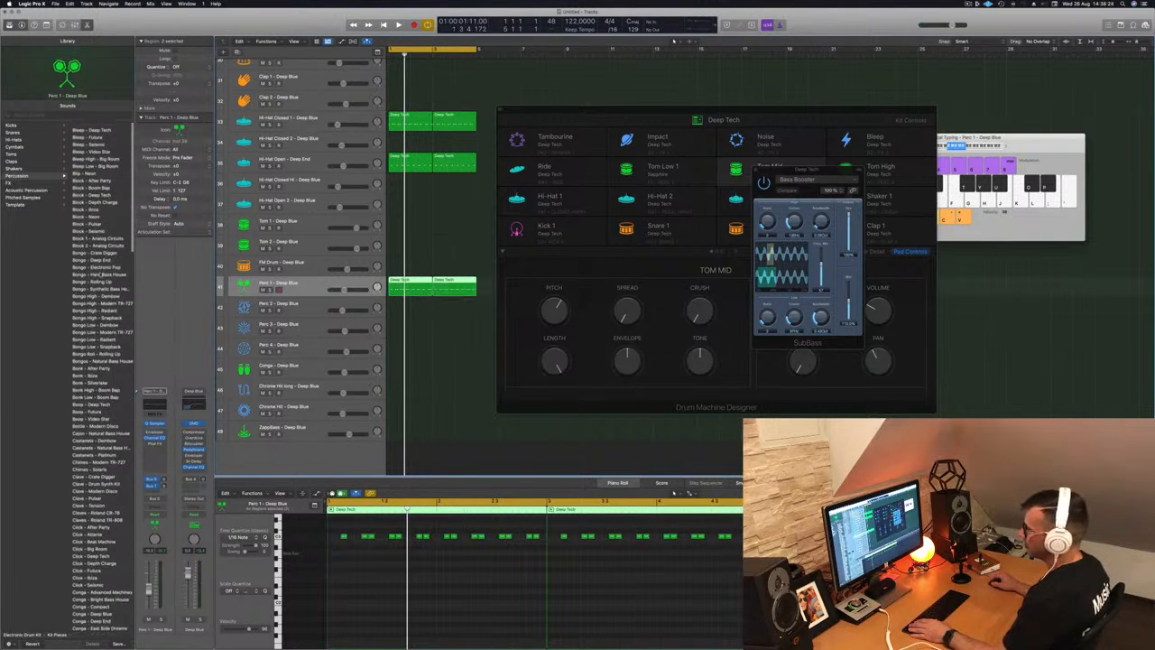
scroll(102, 276, down, 6)
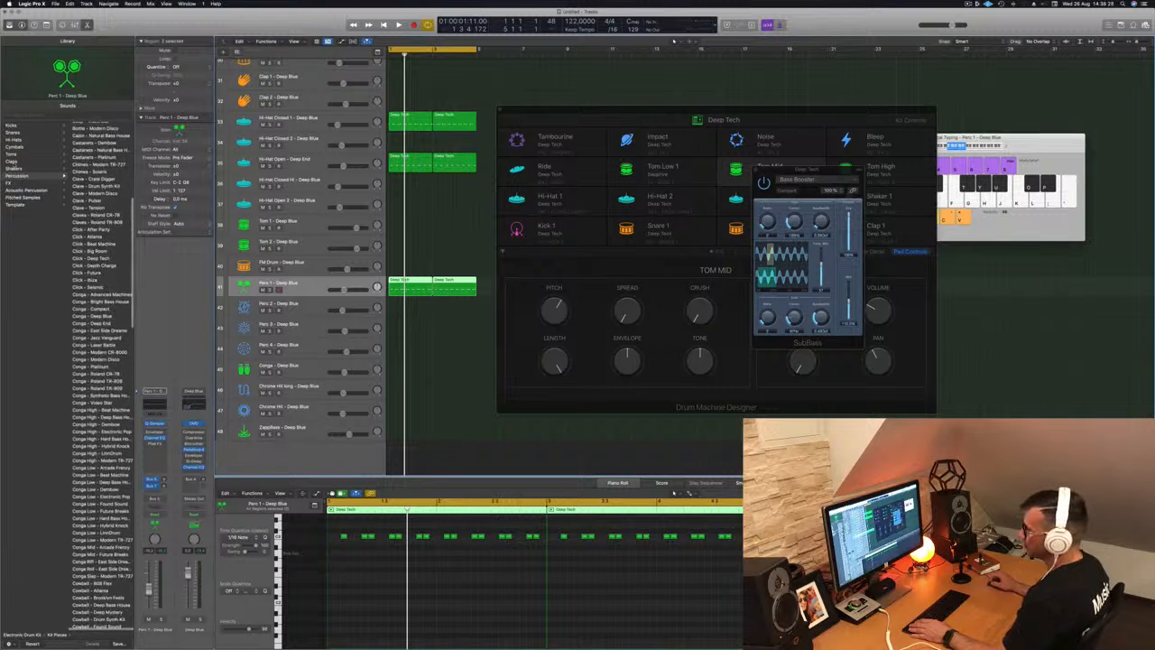
click(15, 169)
scroll(119, 246, down, 8)
scroll(118, 239, up, 8)
click(94, 126)
key(space)
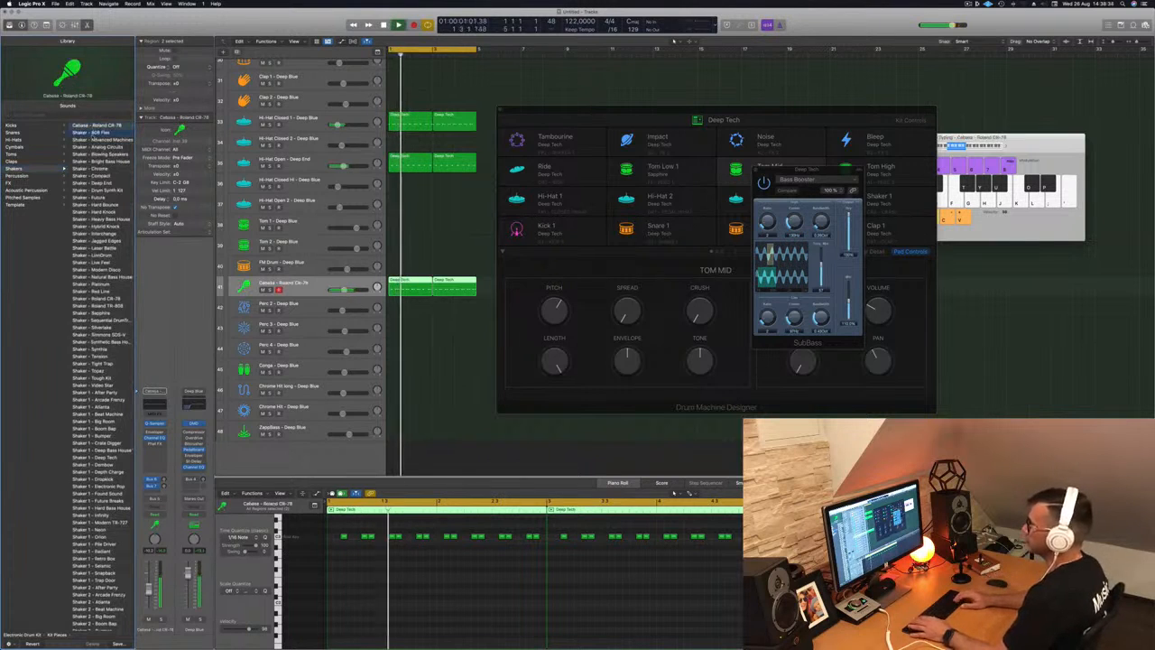
click(95, 132)
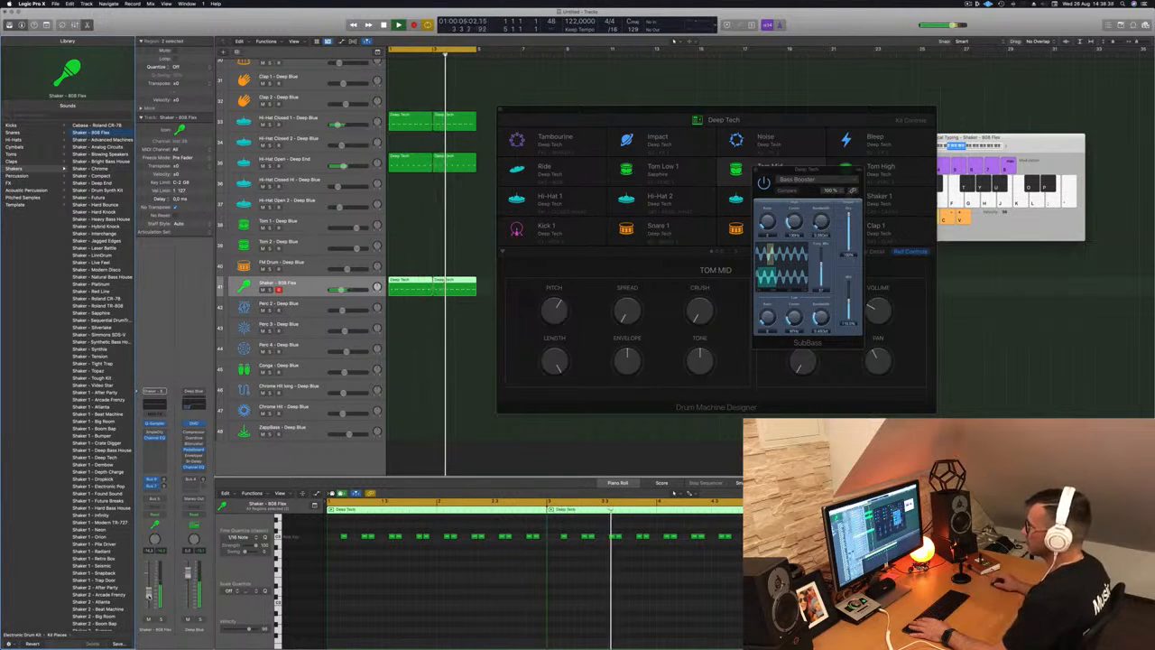
- Step through shaker patches and keep Shaker - Analog Circuits, closing the Bass Booster window
click(354, 592)
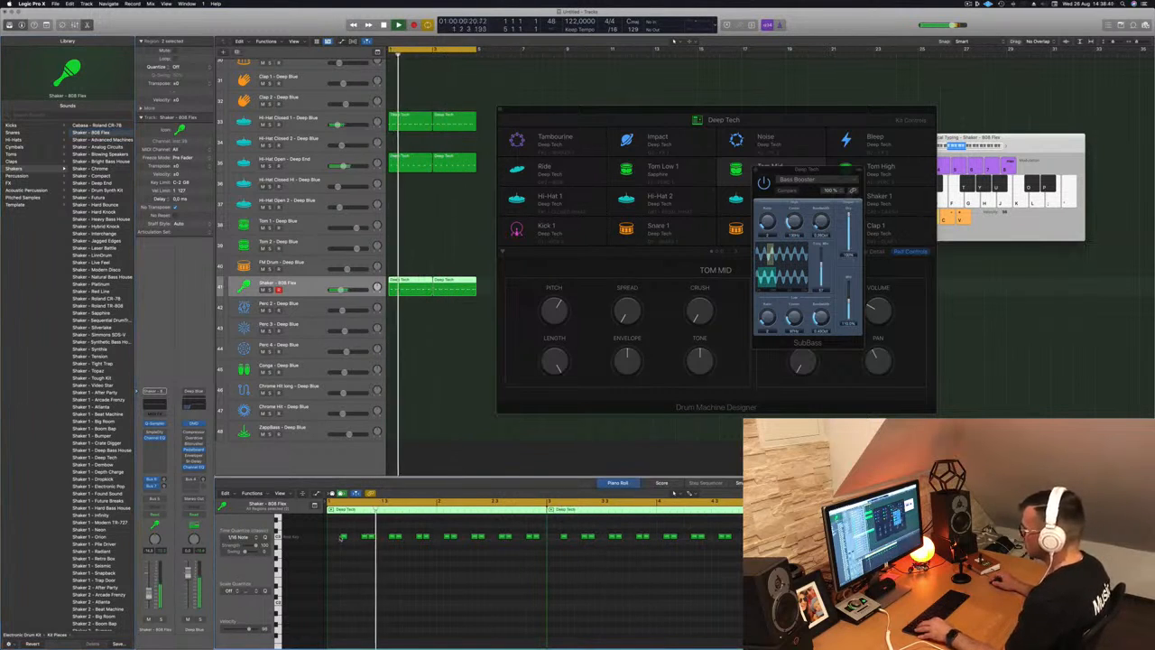
click(340, 538)
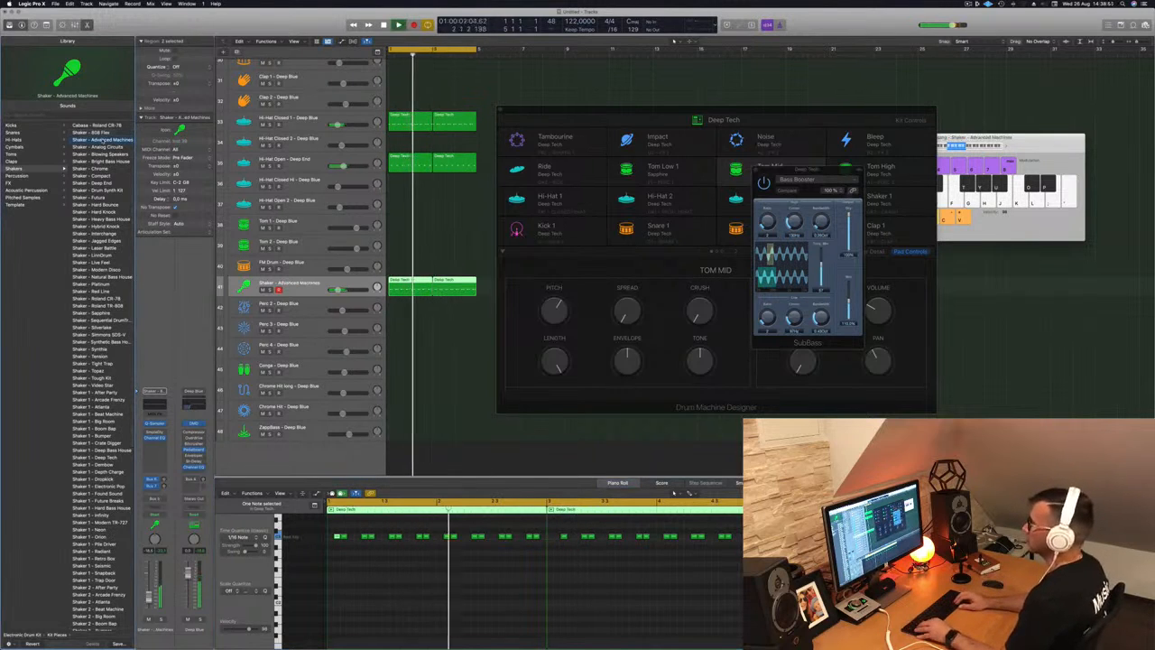
key(Down)
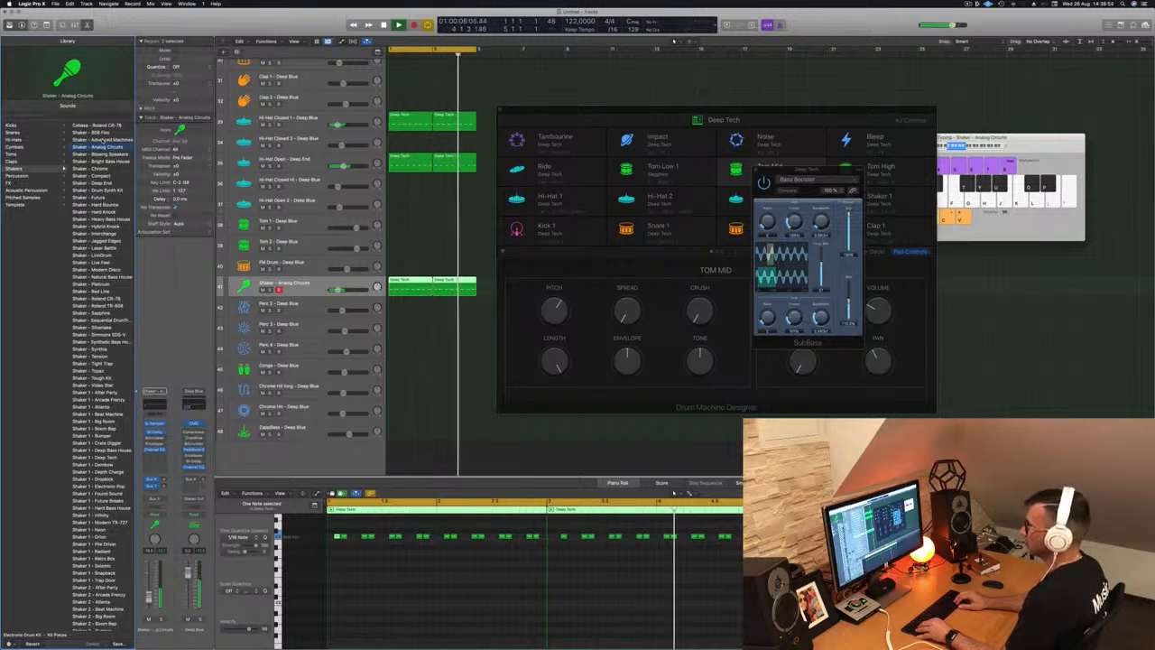
key(Down)
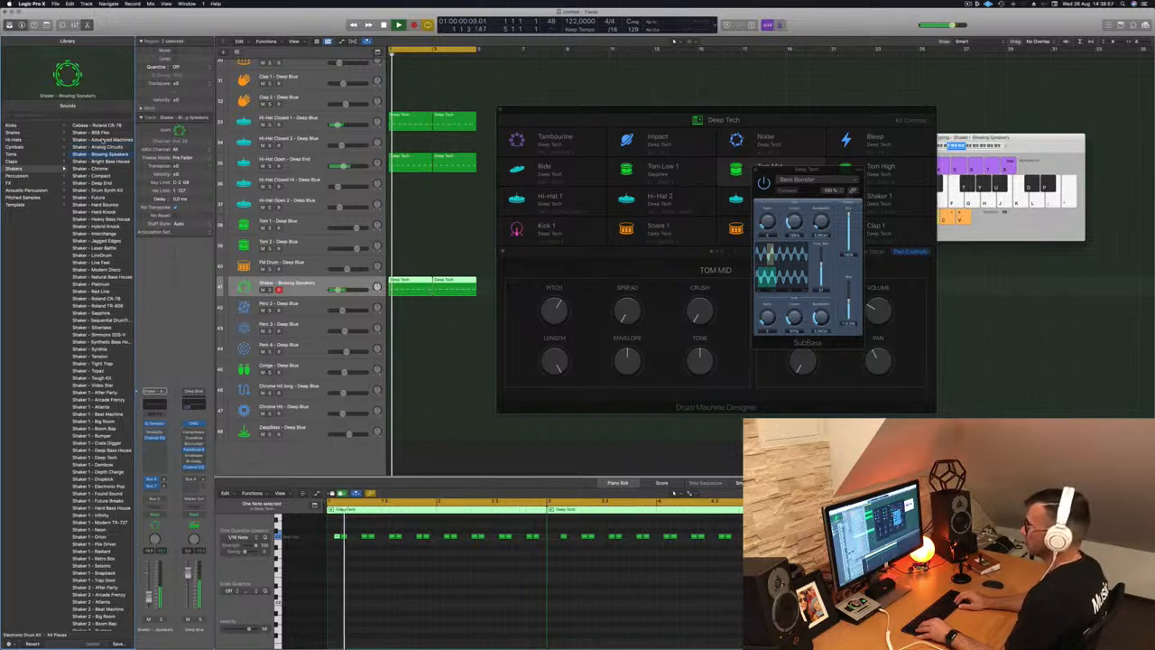
key(Up)
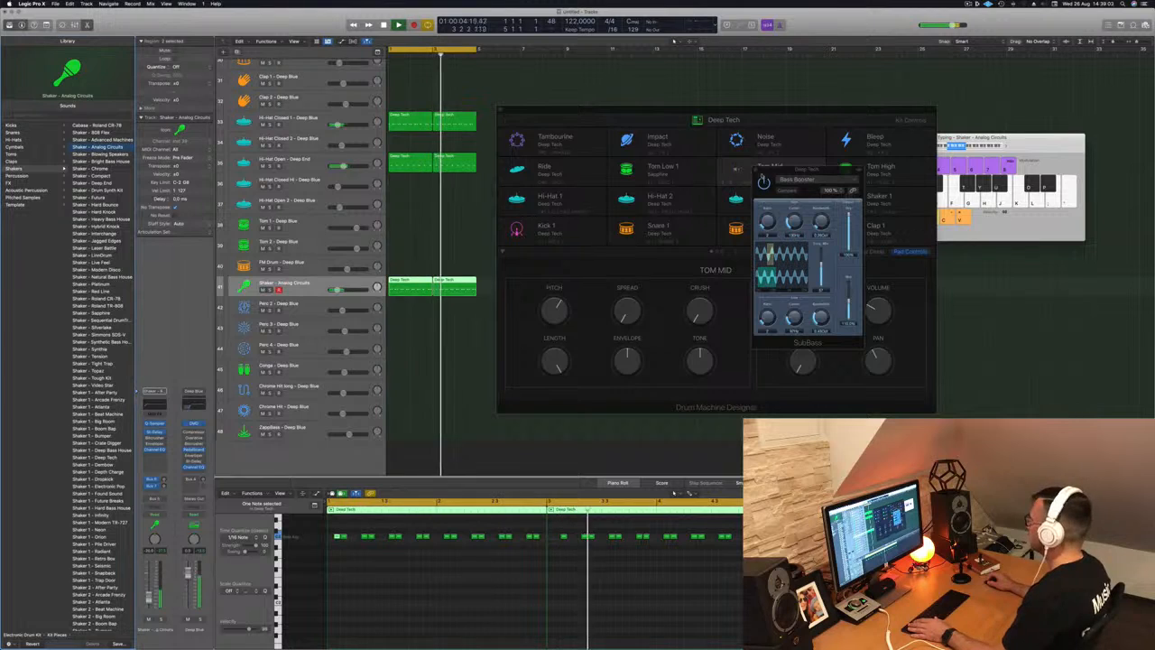
click(756, 171)
key(space)
click(560, 552)
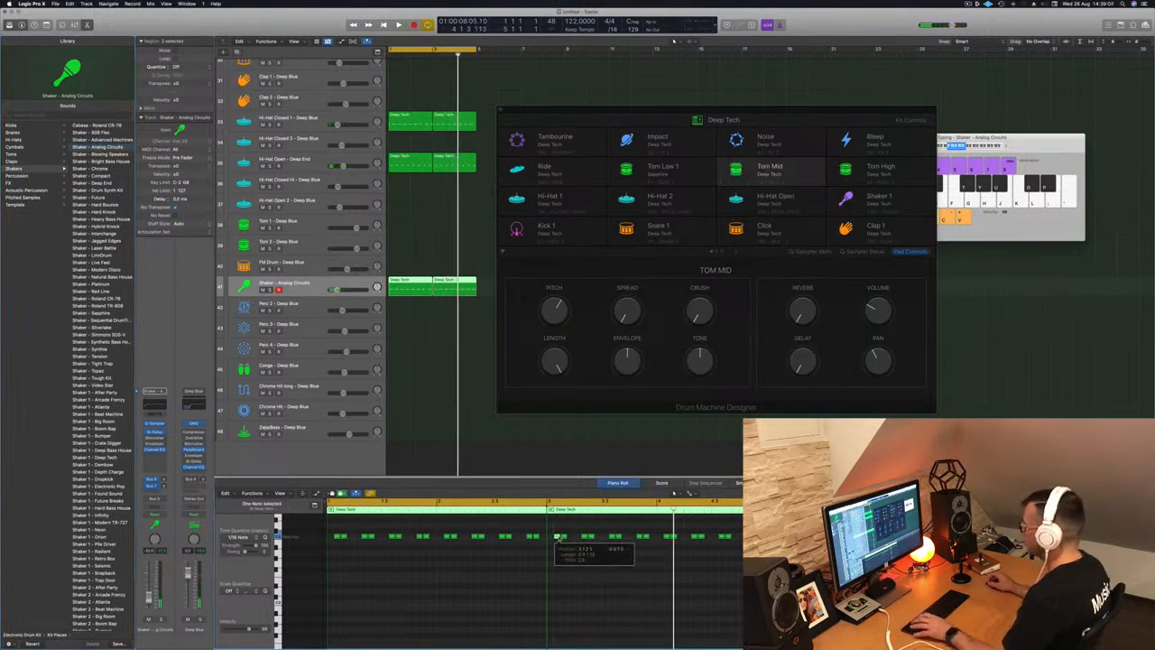
key(space)
- Close Drum Machine Designer, select the Deep Blue track and open its Compressor plug-in
click(499, 110)
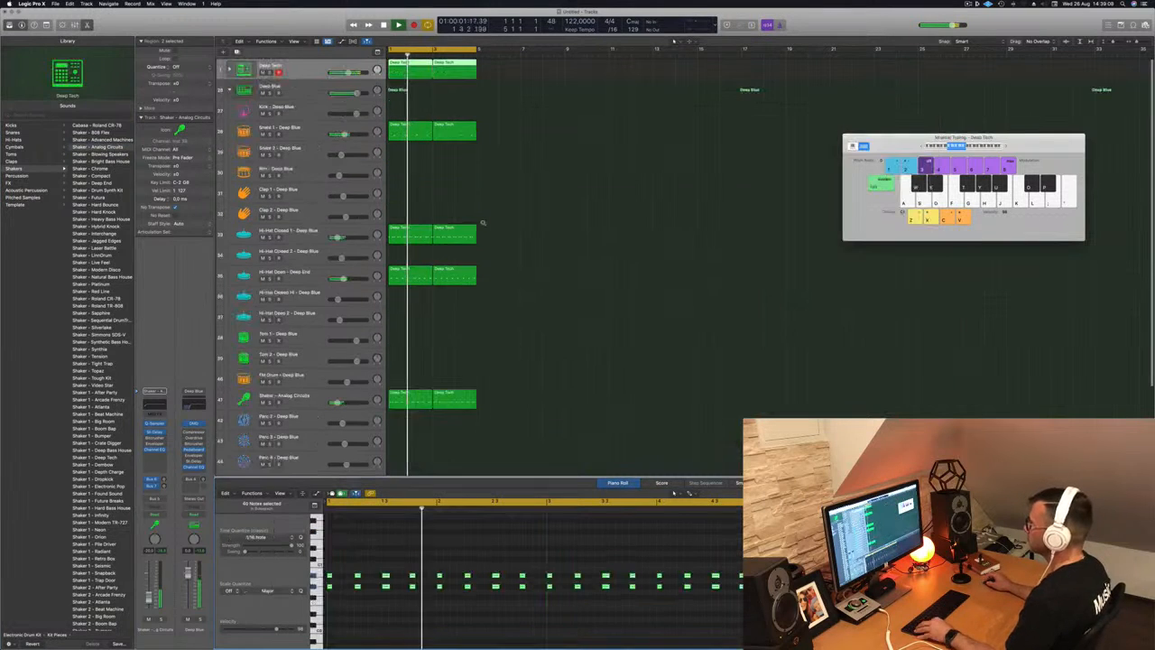
scroll(527, 232, down, 3)
scroll(531, 243, down, 5)
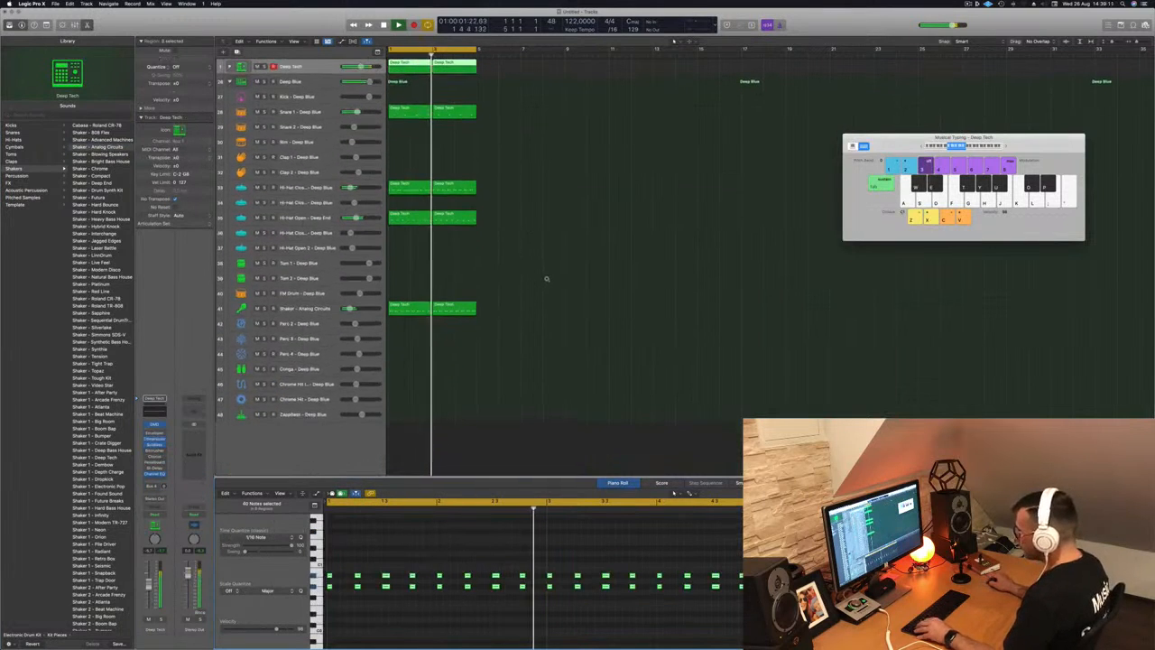
scroll(537, 251, down, 3)
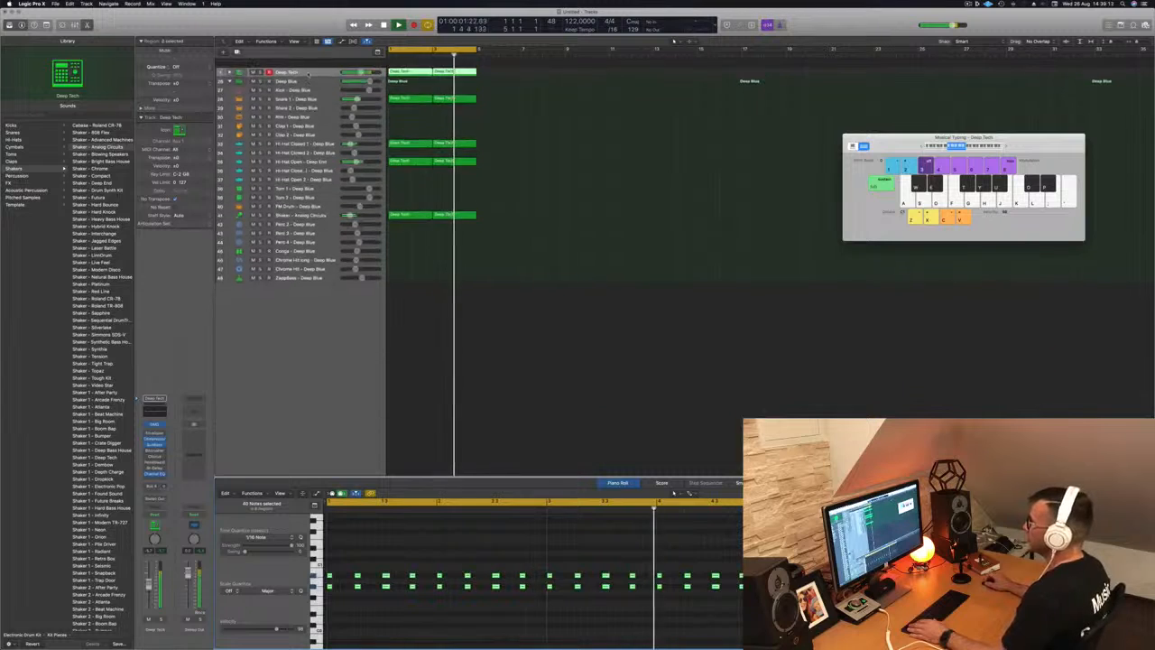
click(312, 73)
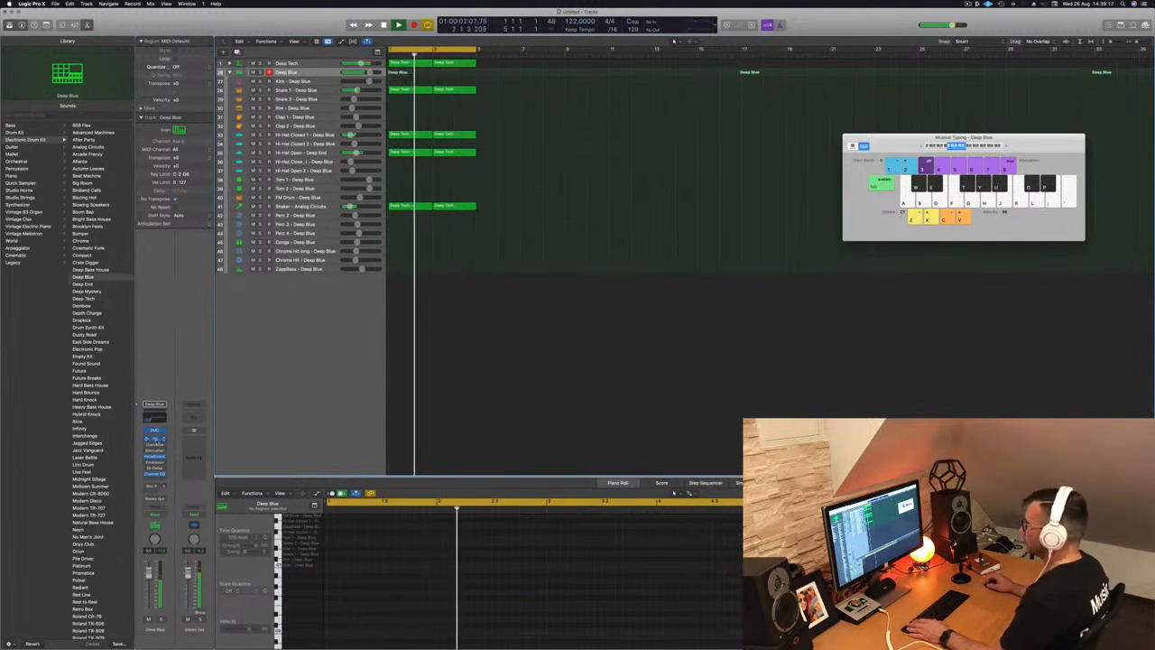
click(155, 440)
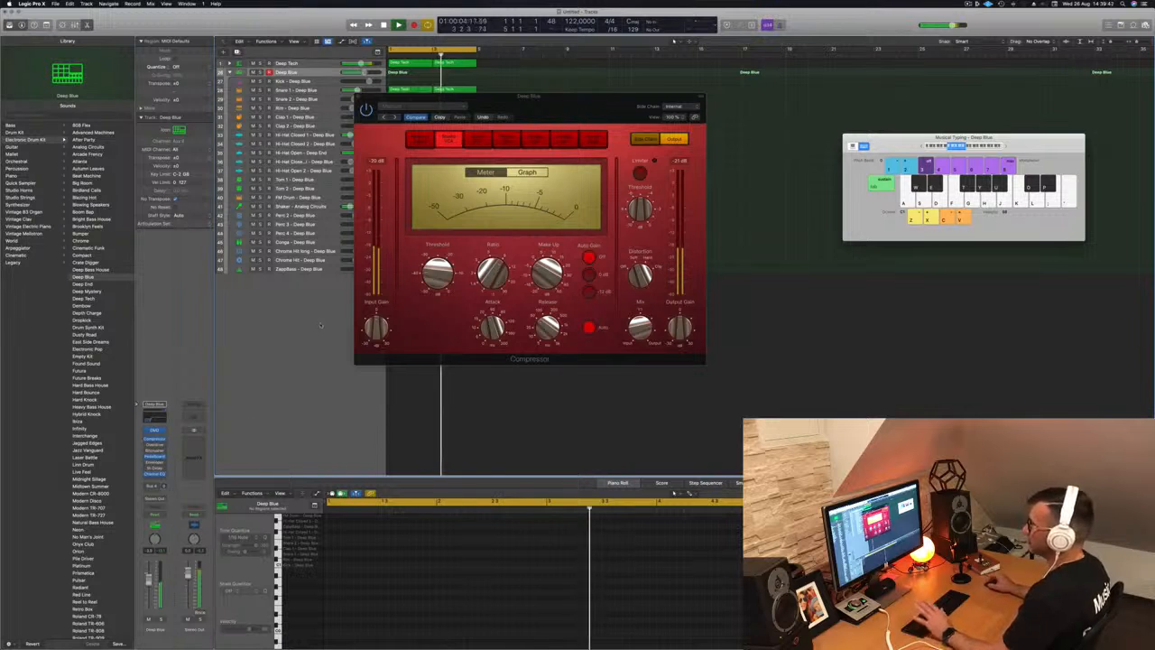
- Close the Compressor and set the Deep Blue Channel EQ low cut to about 202 Hz
click(358, 99)
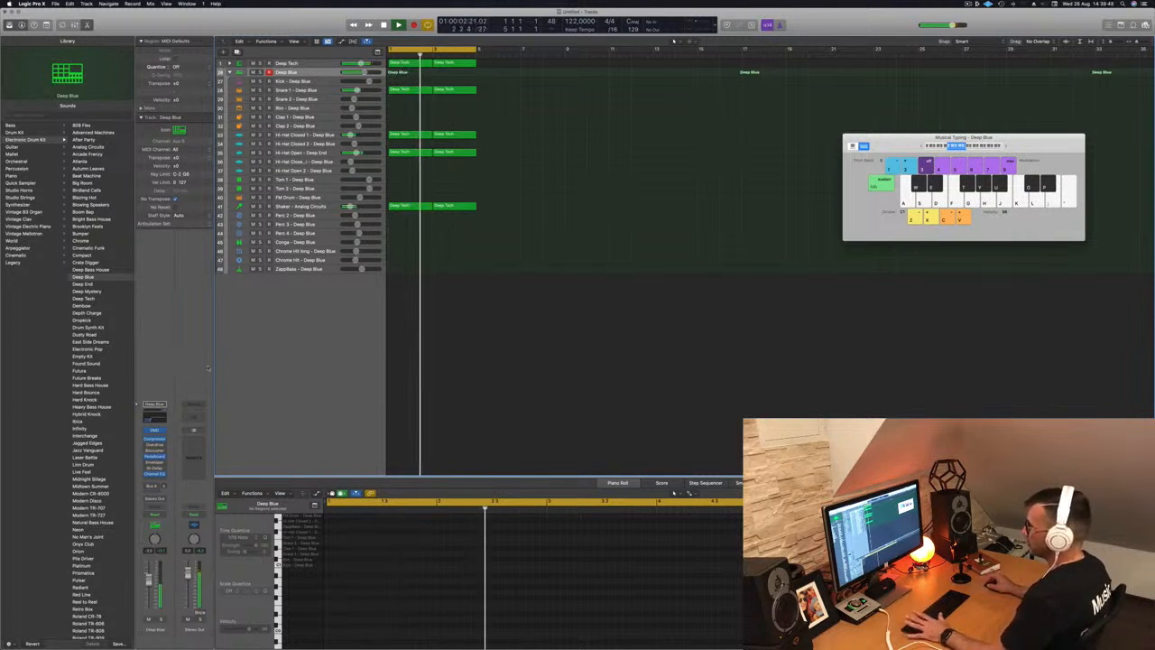
click(159, 418)
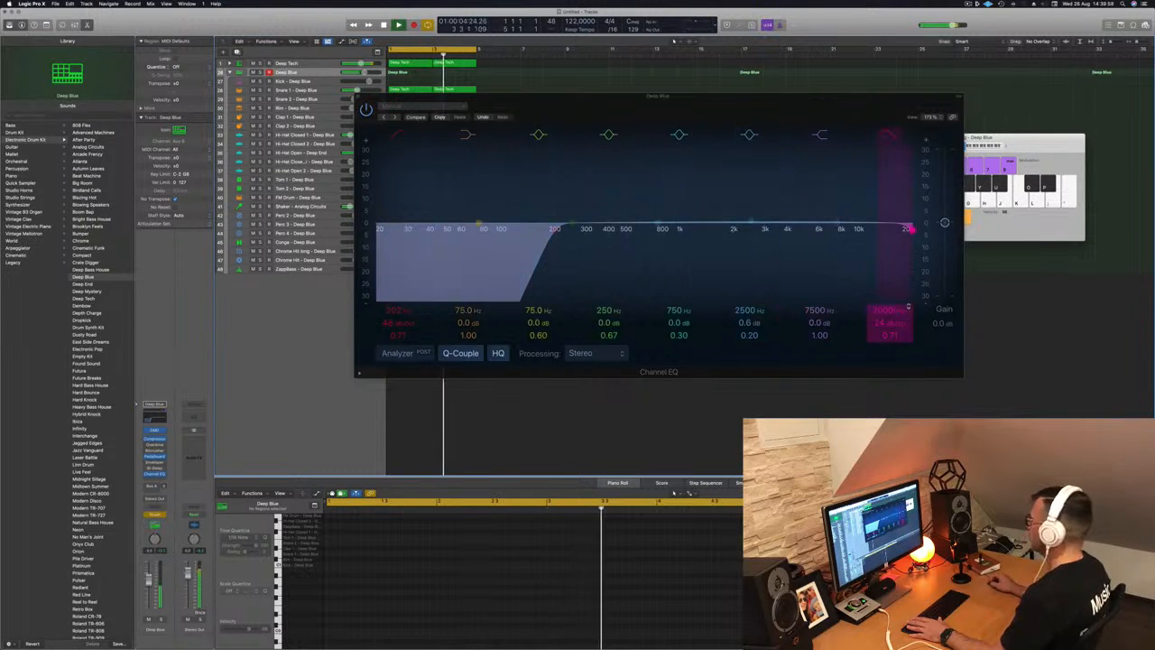
mouse_move(556, 228)
mouse_down()
mouse_move(593, 229)
mouse_move(554, 228)
mouse_up()
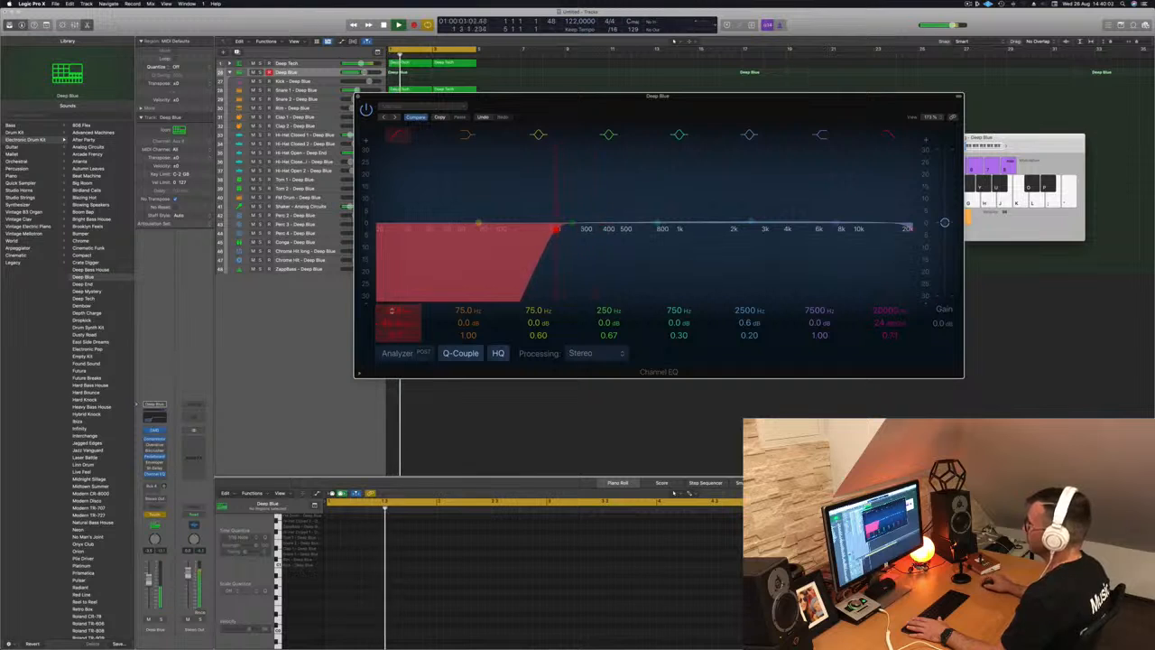
click(357, 96)
- Stop playback, show automation with A, and close the Musical Typing keyboard
key(space)
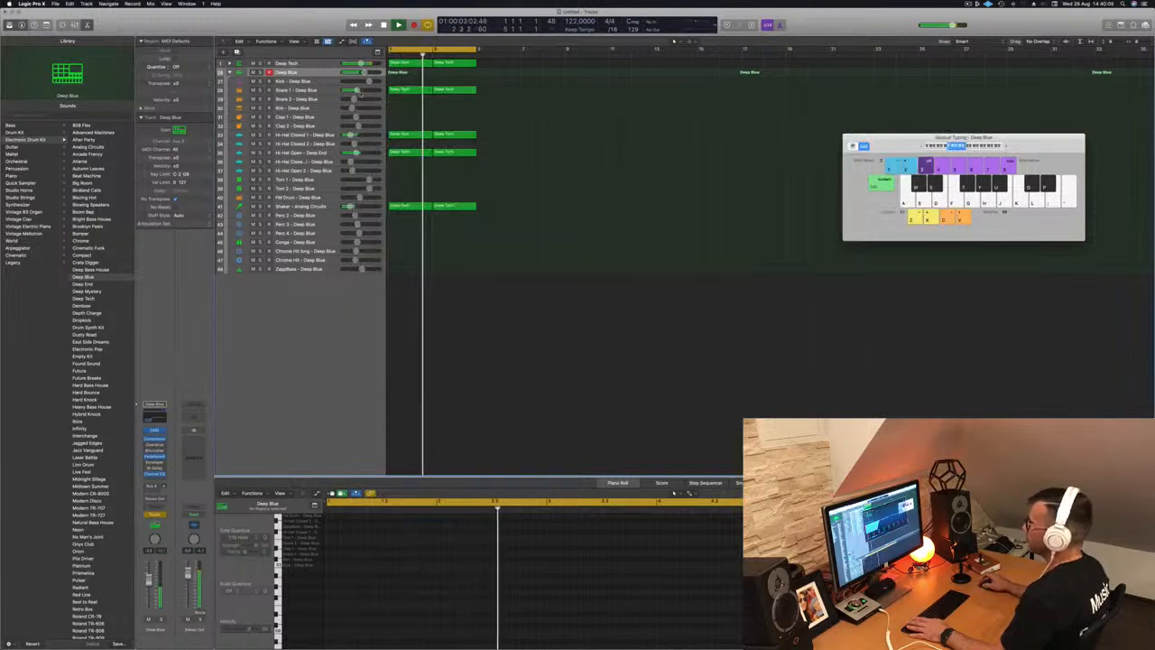
key(space)
key(space)
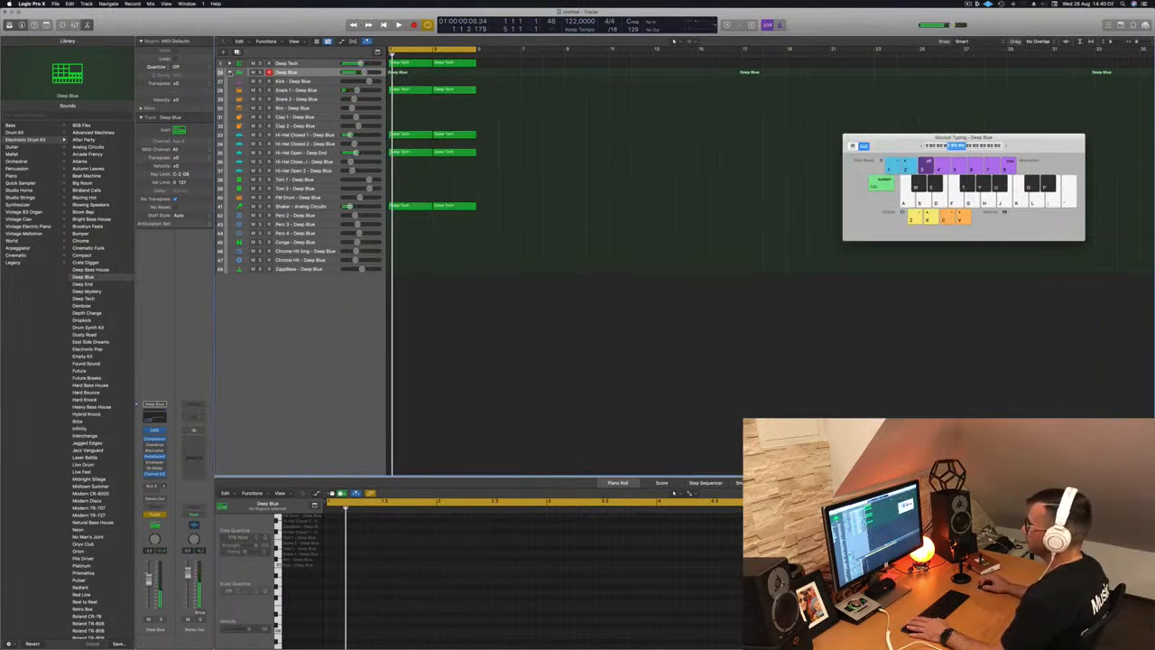
key(a)
key(a)
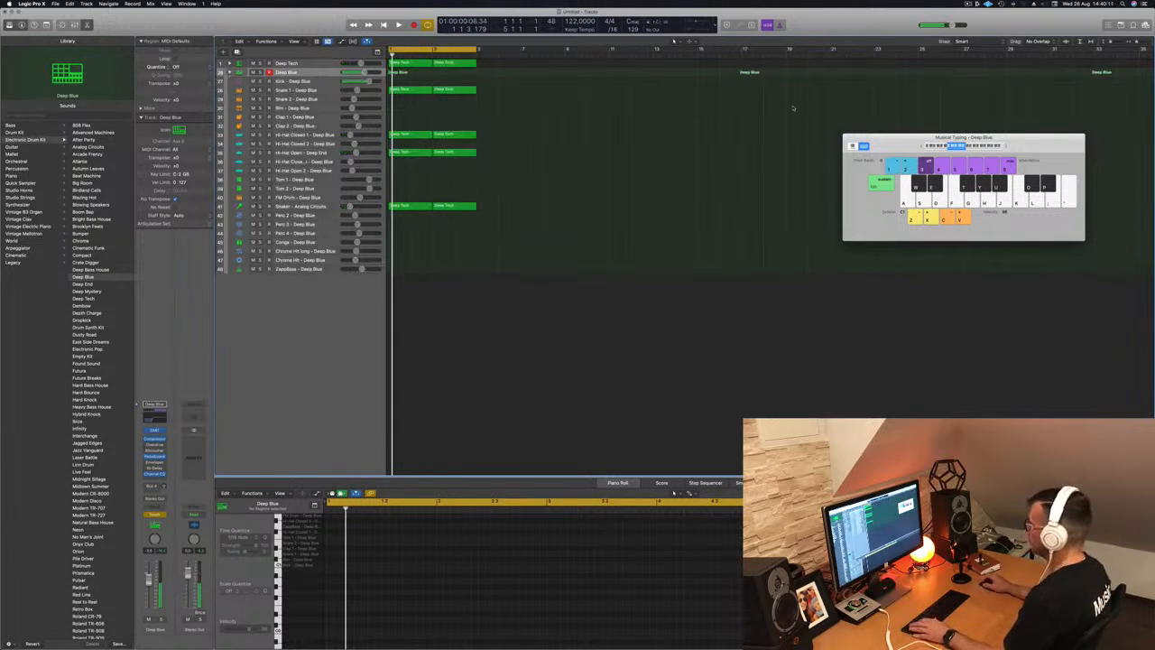
drag(895, 140, 895, 140)
key(super+k)
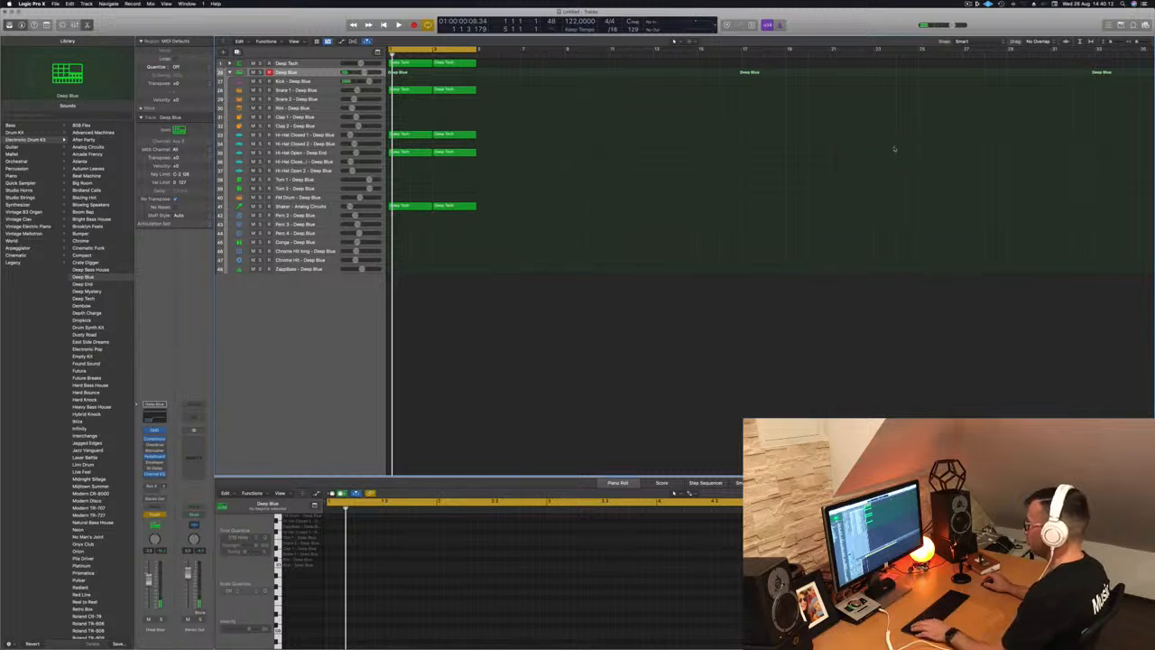
- Show a Channel EQ Low Cut Frequency automation lane on Deep Blue in Read mode, flattened
key(a)
click(330, 99)
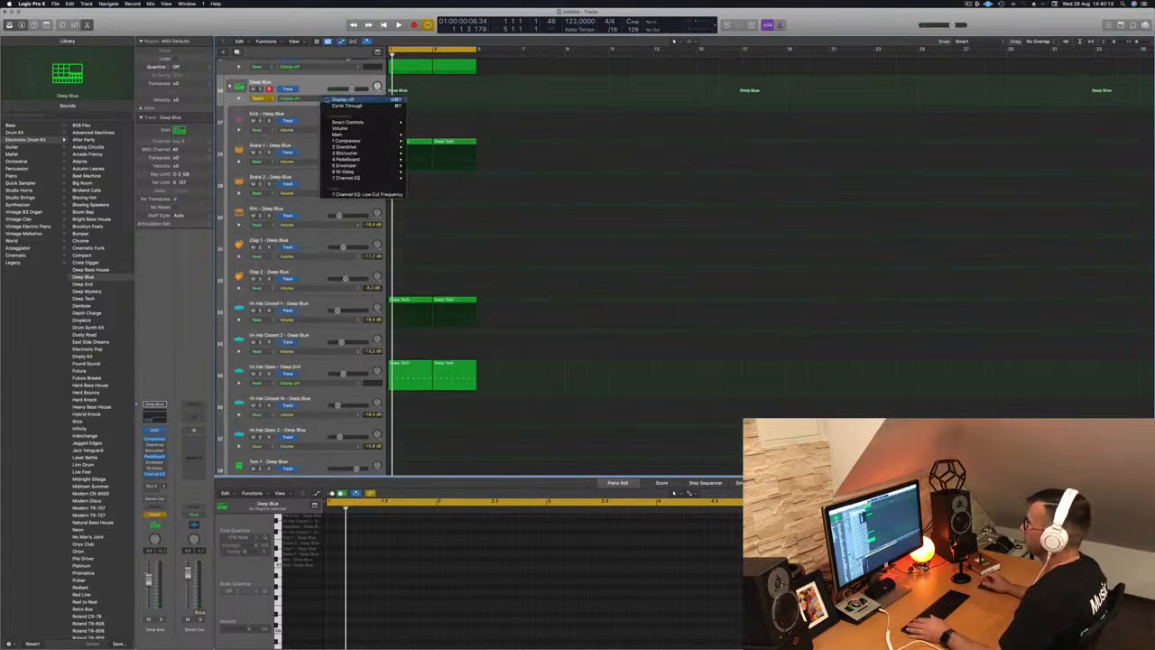
click(337, 194)
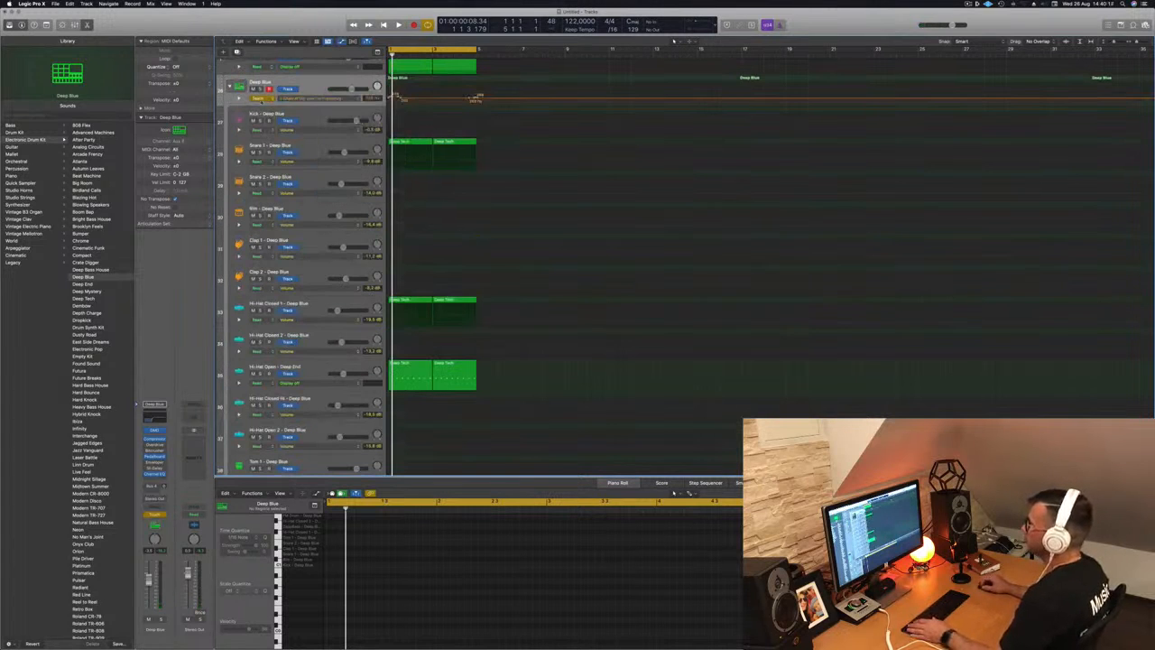
click(259, 92)
click(261, 92)
drag(480, 98, 381, 98)
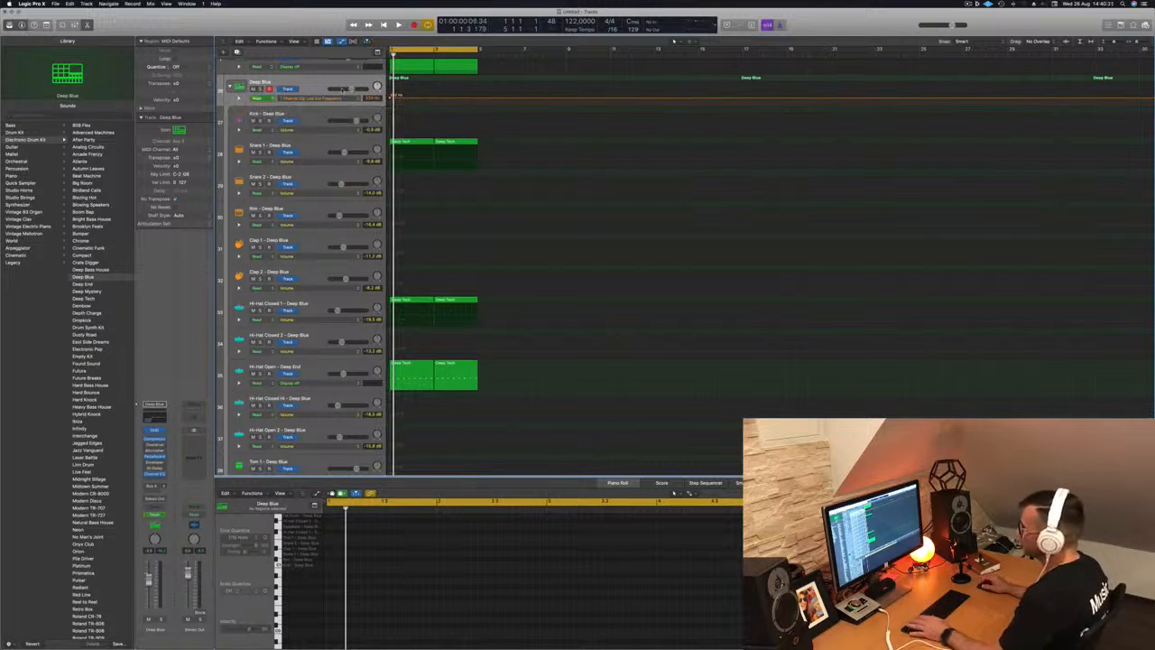
- Add points to the low-cut lane and raise the middle one so the cutoff sweeps up and down
key(space)
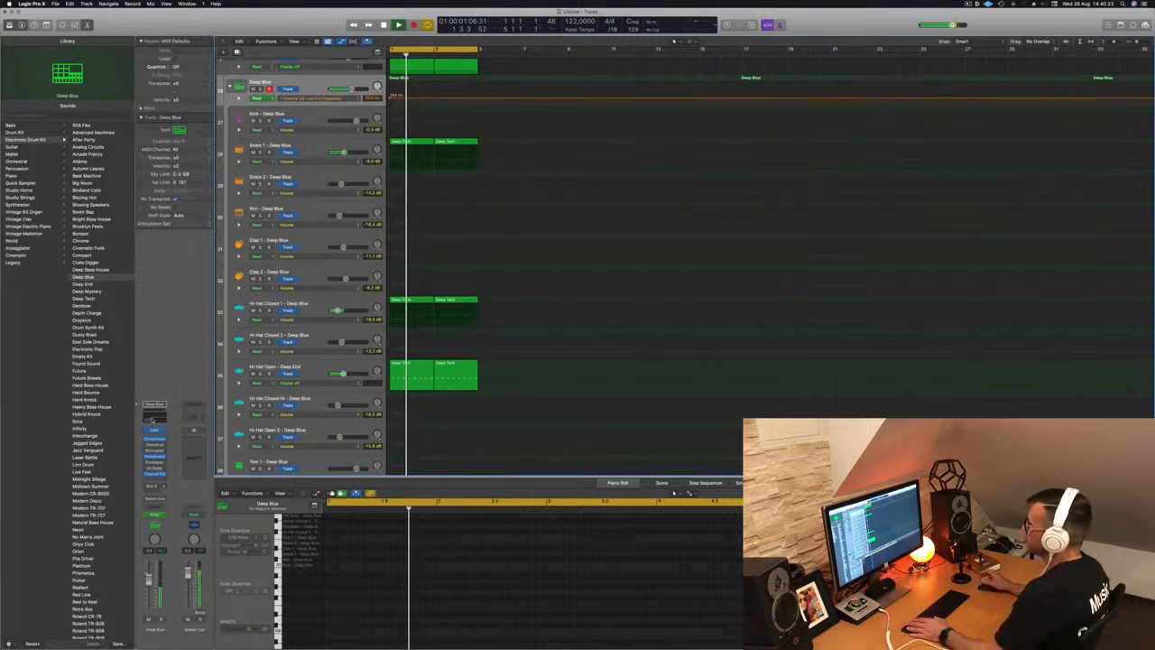
click(154, 474)
drag(590, 104, 803, 132)
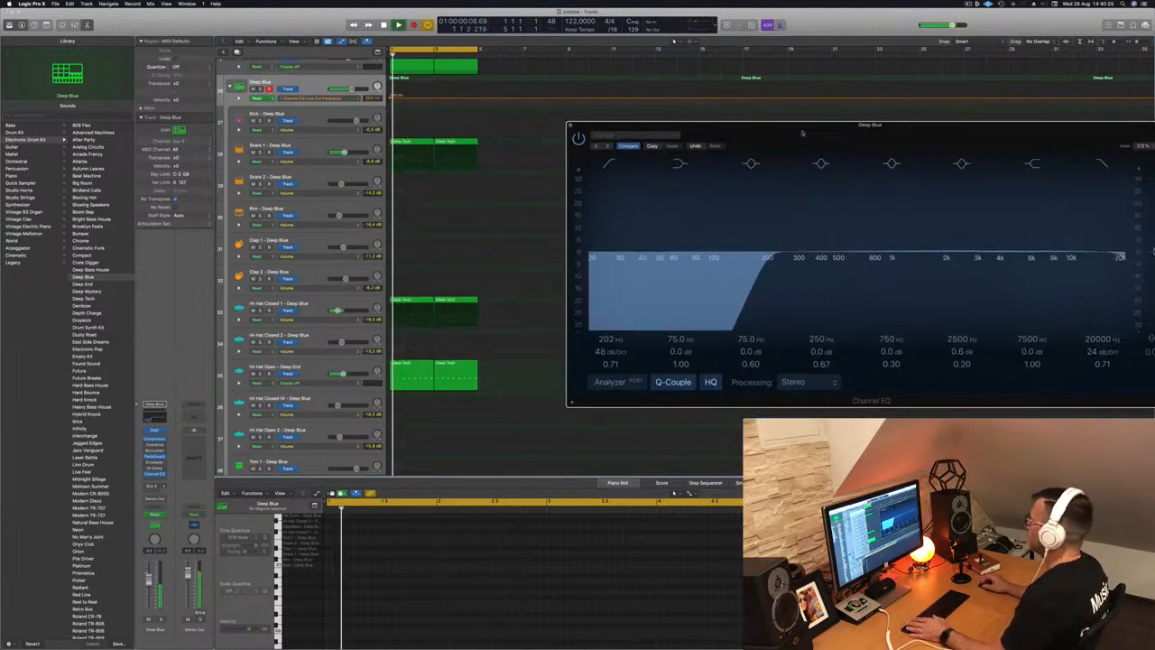
click(433, 99)
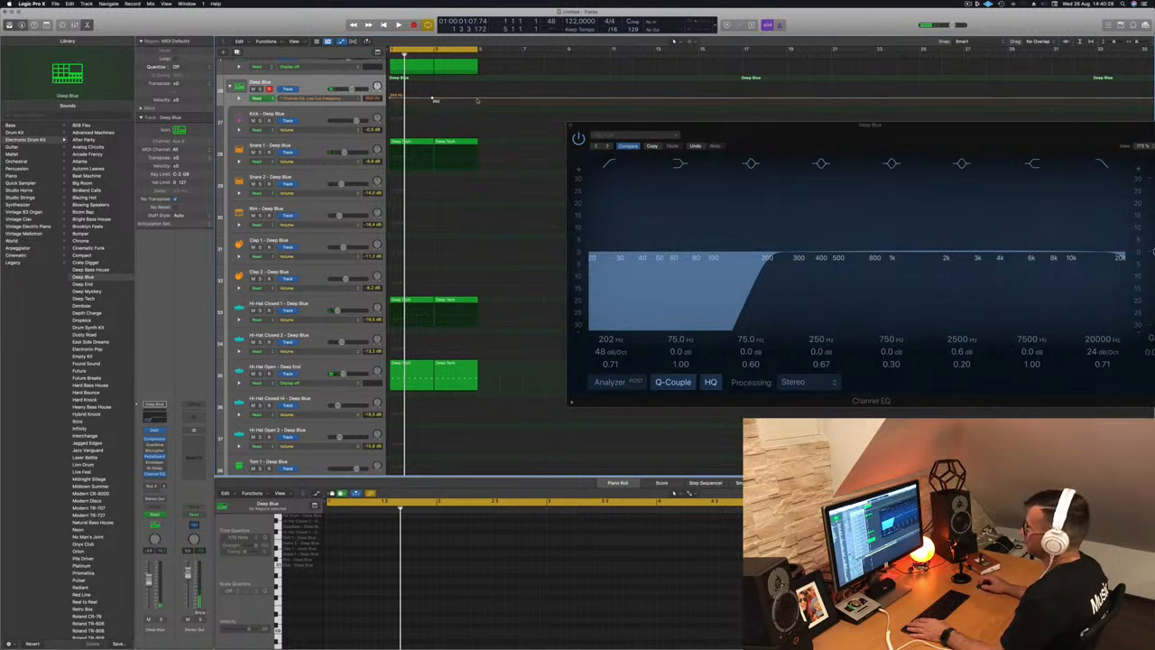
click(434, 99)
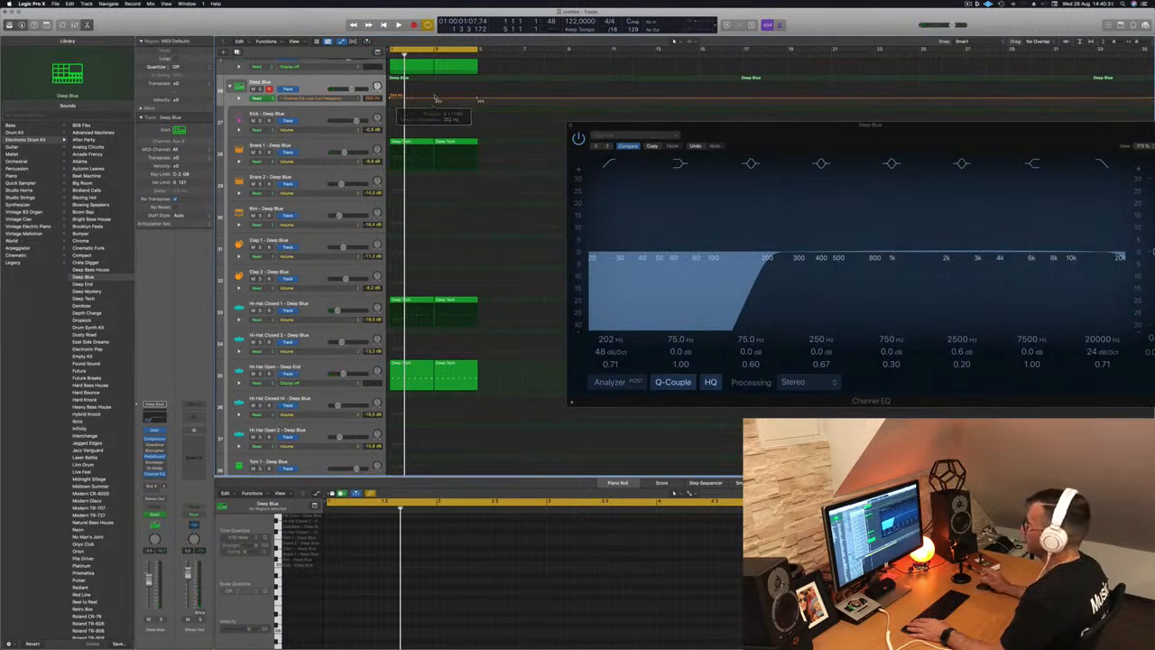
drag(434, 98, 437, 84)
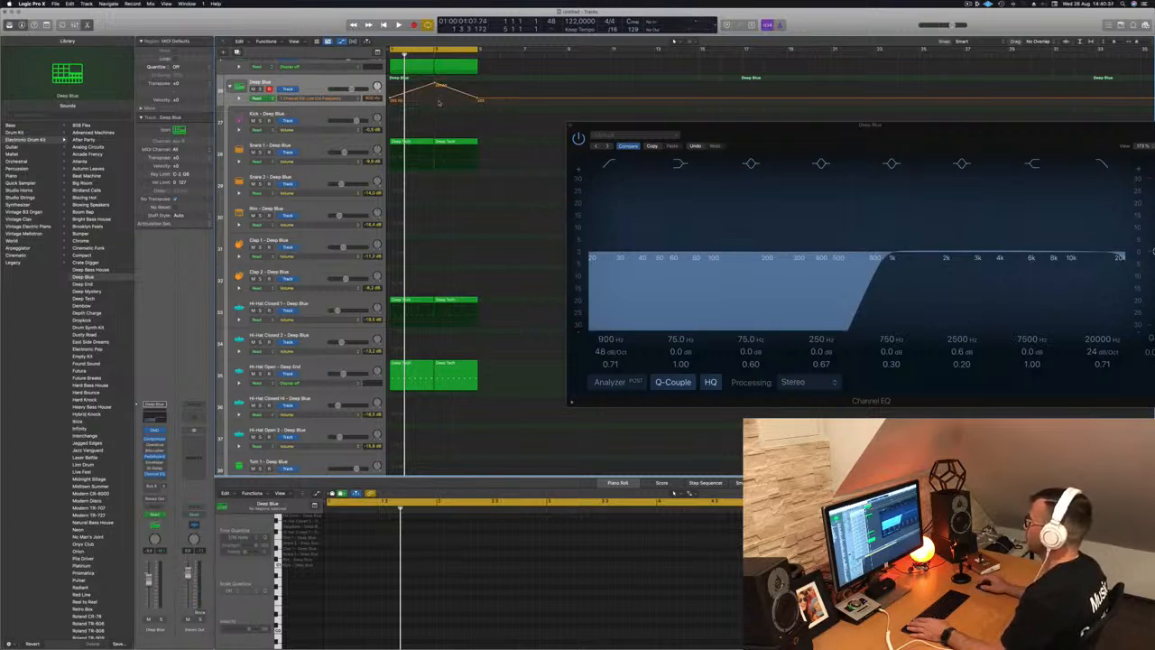
- Play back the low-cut filter sweep, then close the Channel EQ window
key(space)
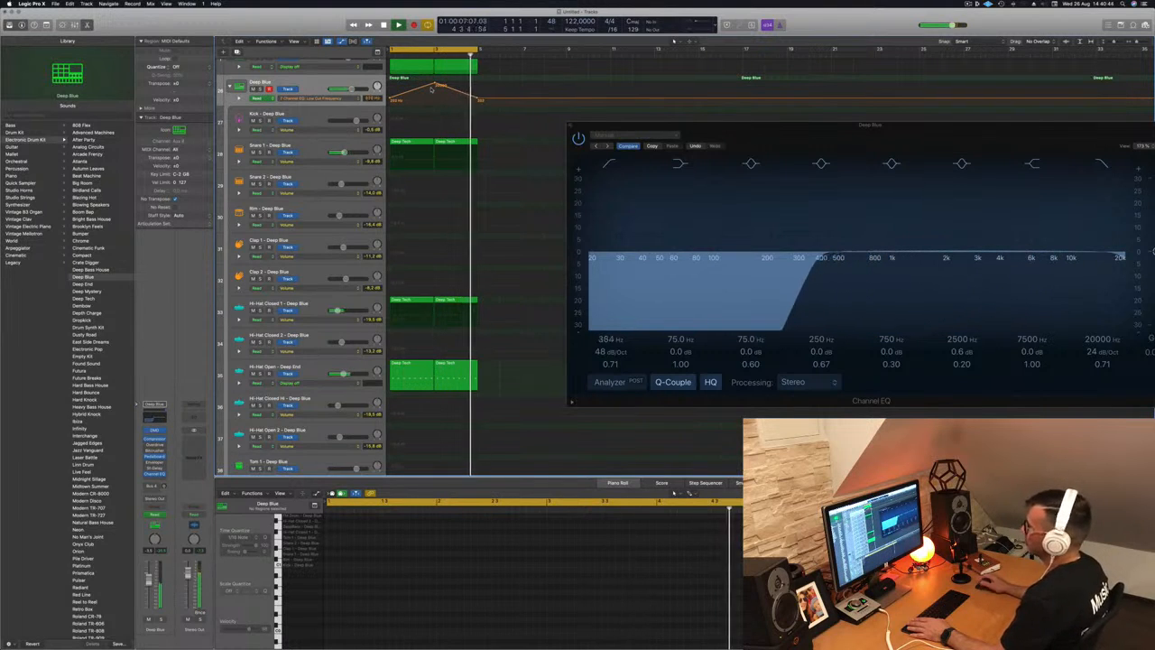
drag(761, 127, 560, 170)
key(space)
click(373, 168)
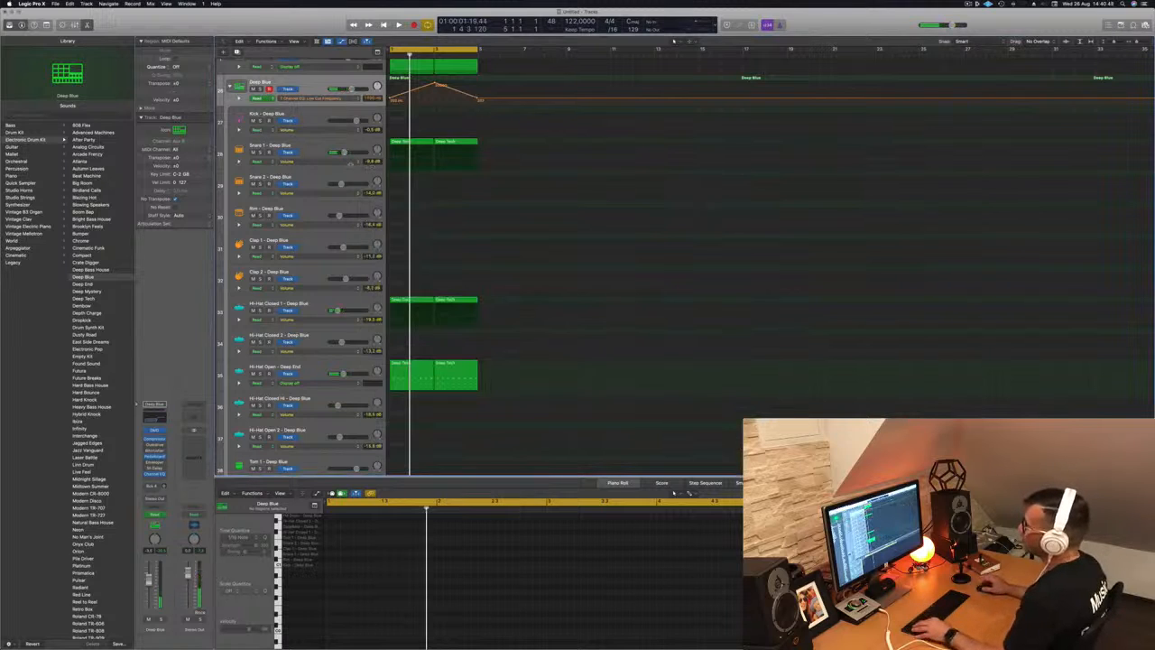
- Hide the automation lanes, shrink the track rows twice, and start playback
key(a)
key(super+Up)
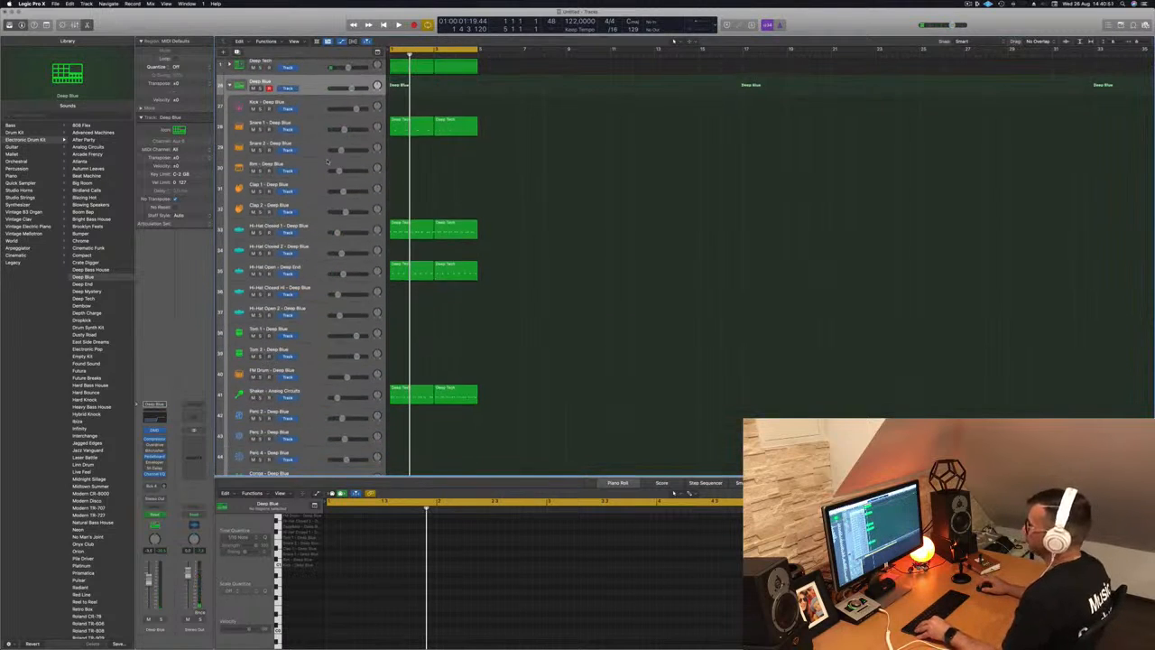
key(super+Up)
key(super+Up)
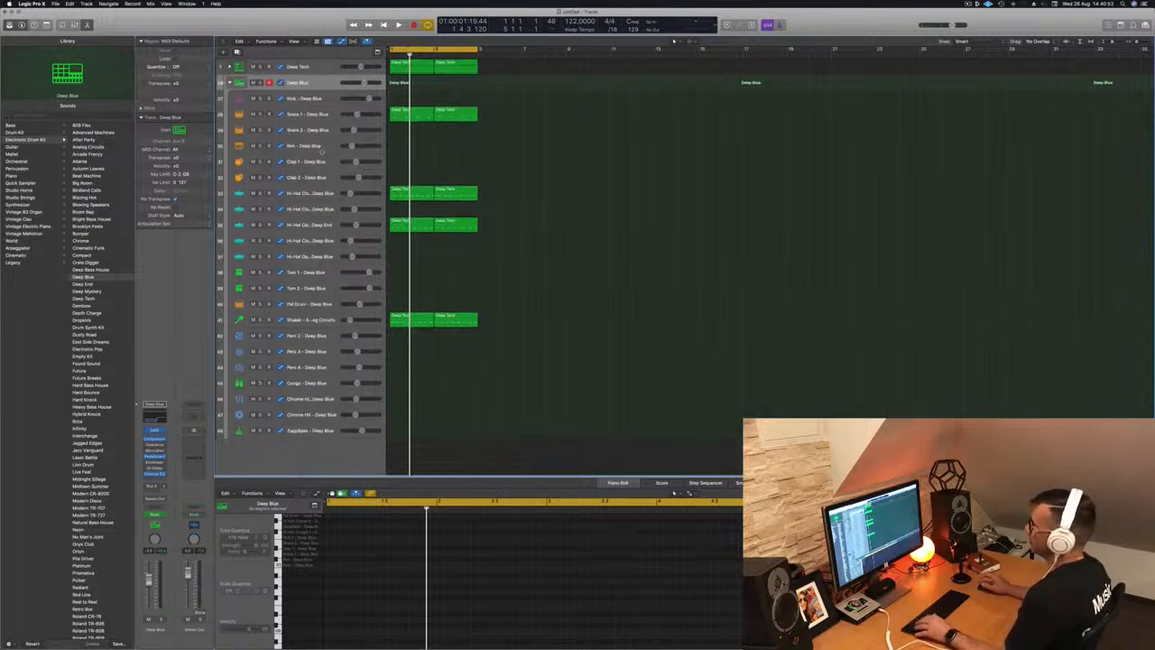
key(space)
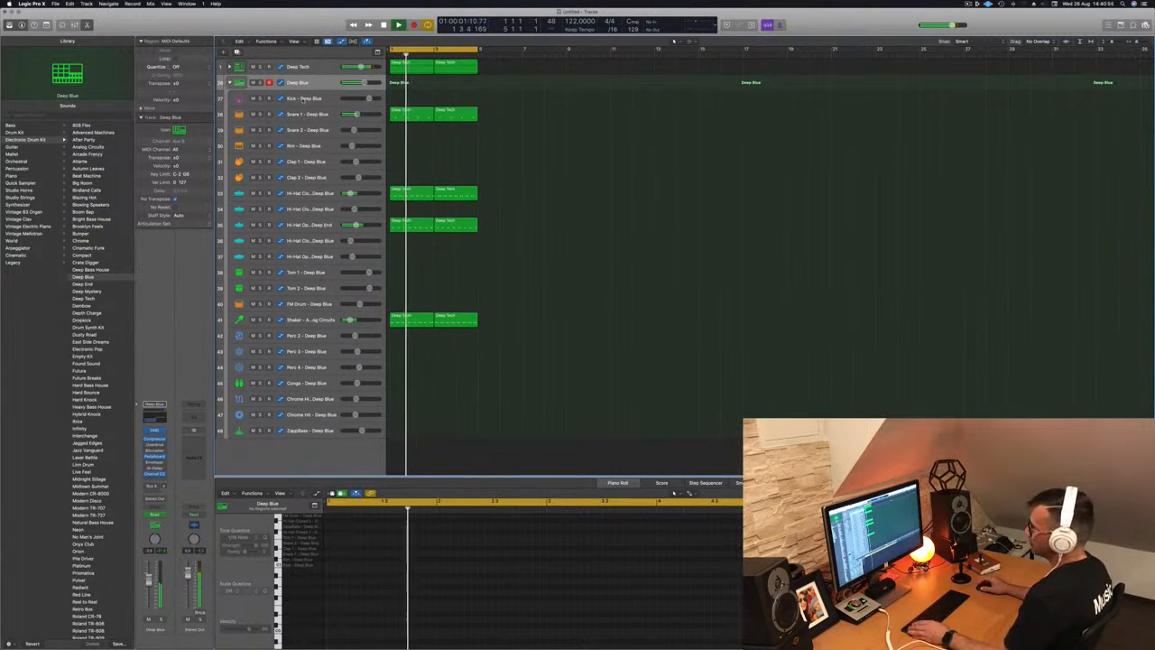
- Show the toolbar and Deep Blue's automation curve, replay the cycle, then collapse the Deep Blue stack
key(ctrl+alt+super+t)
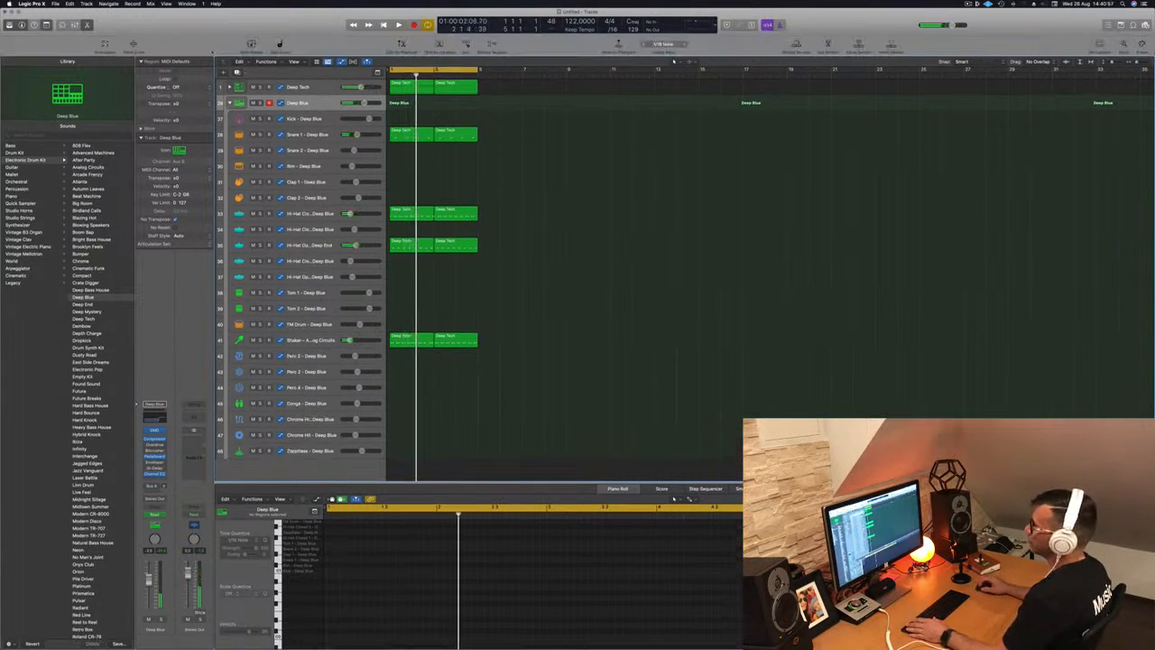
key(a)
key(space)
scroll(341, 147, down, 3)
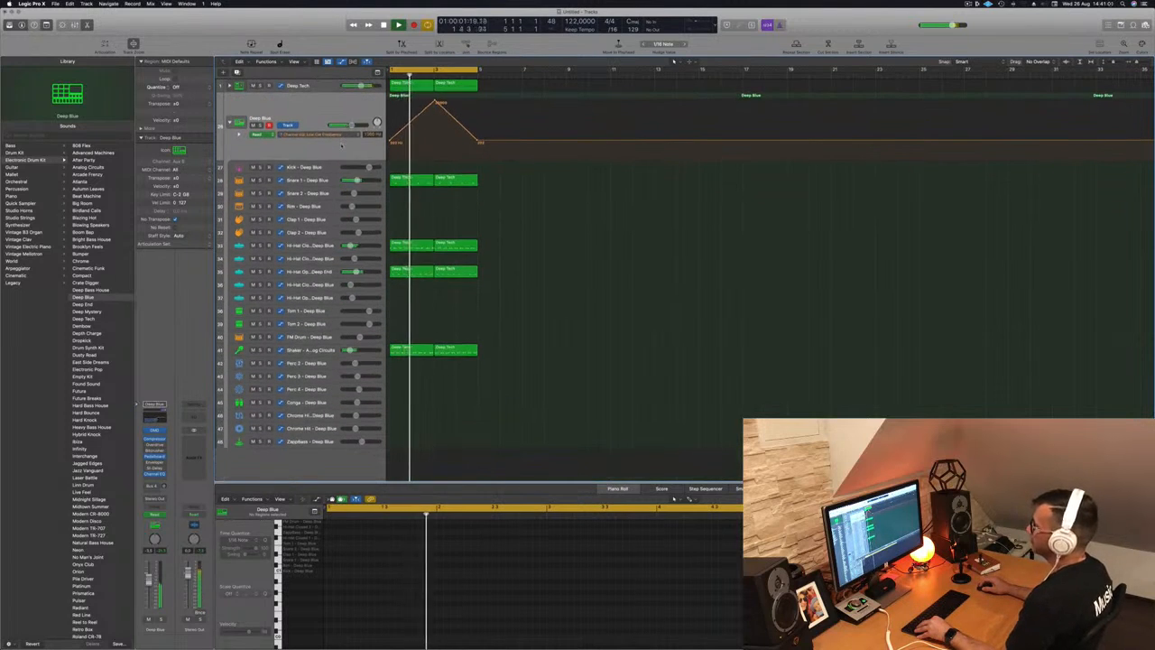
scroll(341, 146, down, 2)
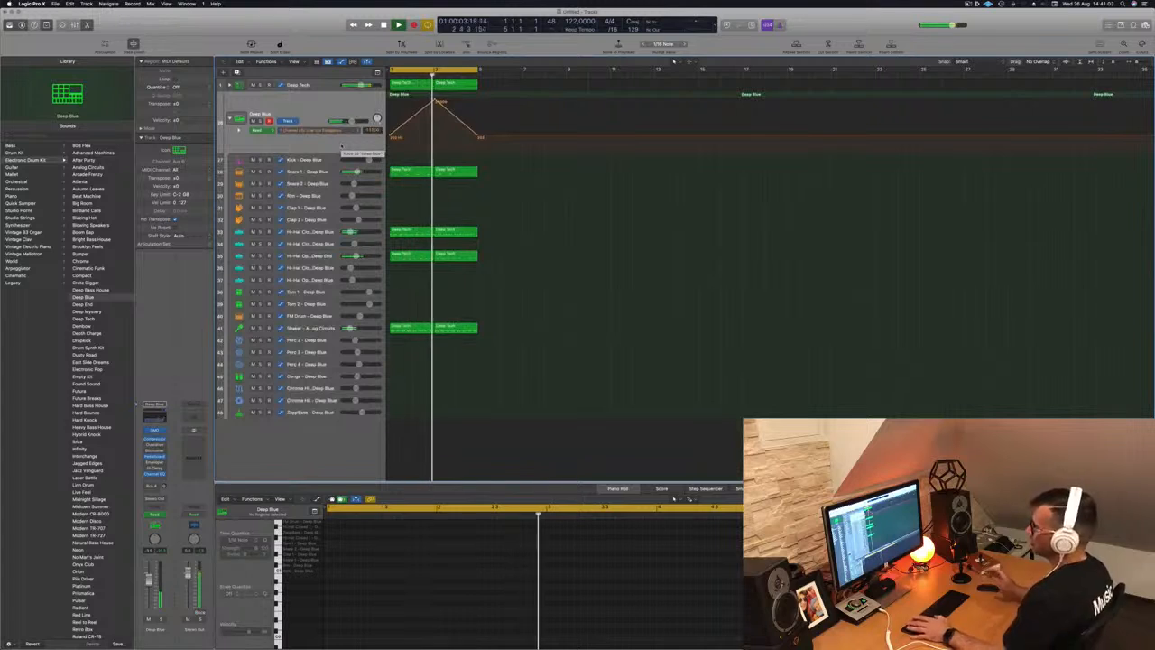
key(space)
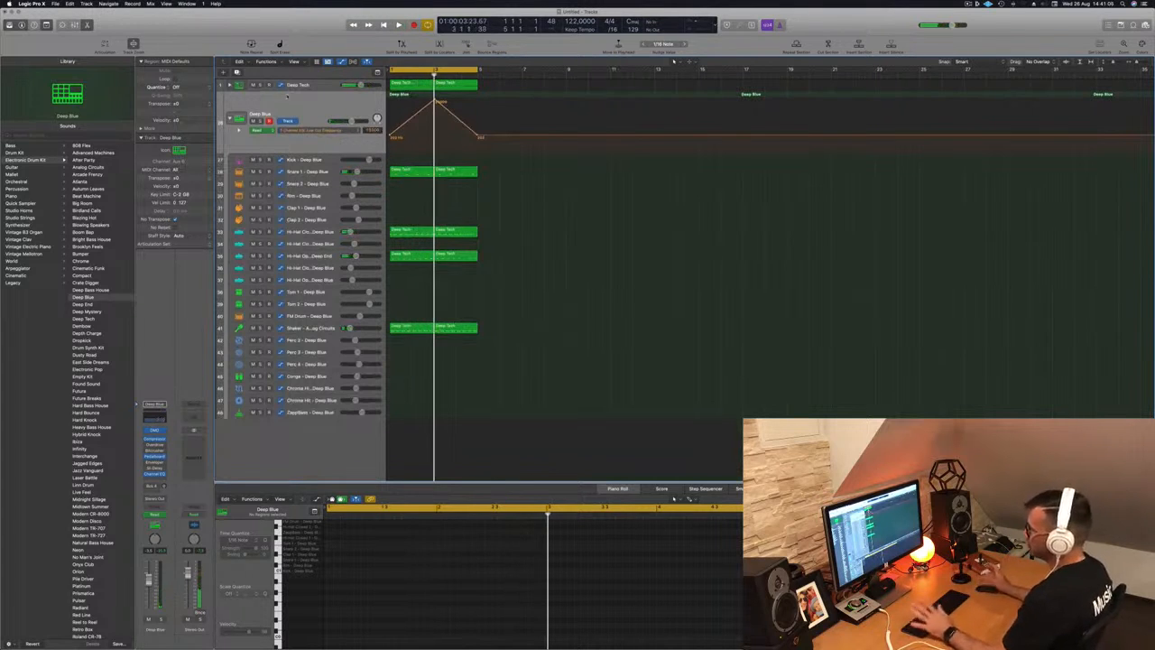
key(space)
key(space)
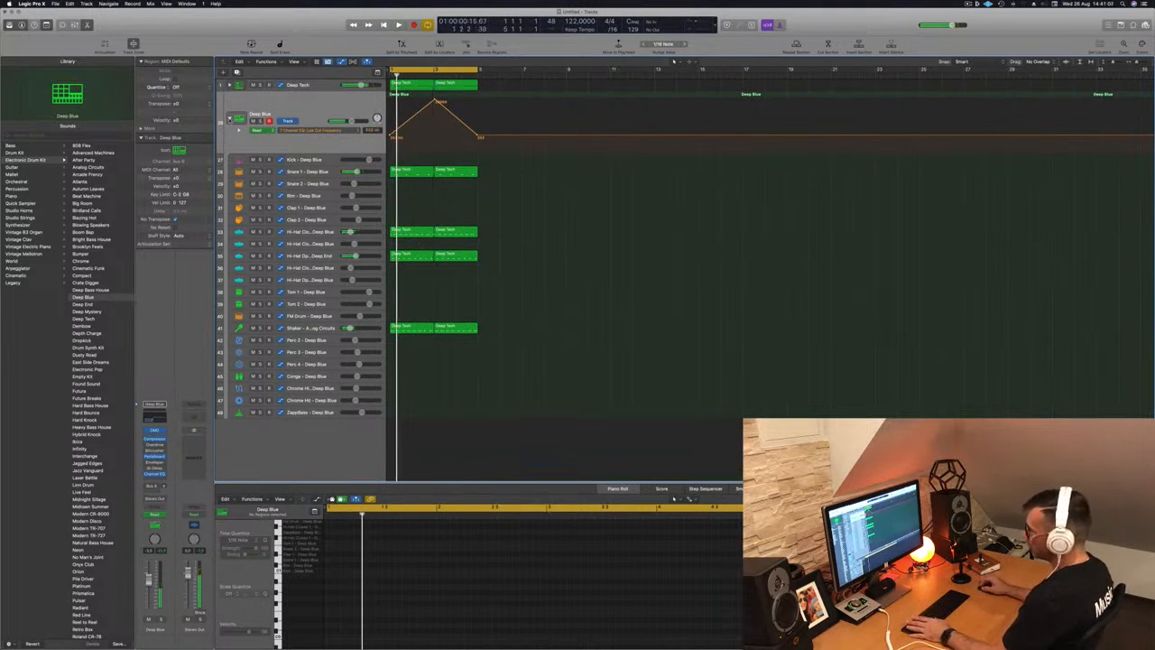
click(230, 118)
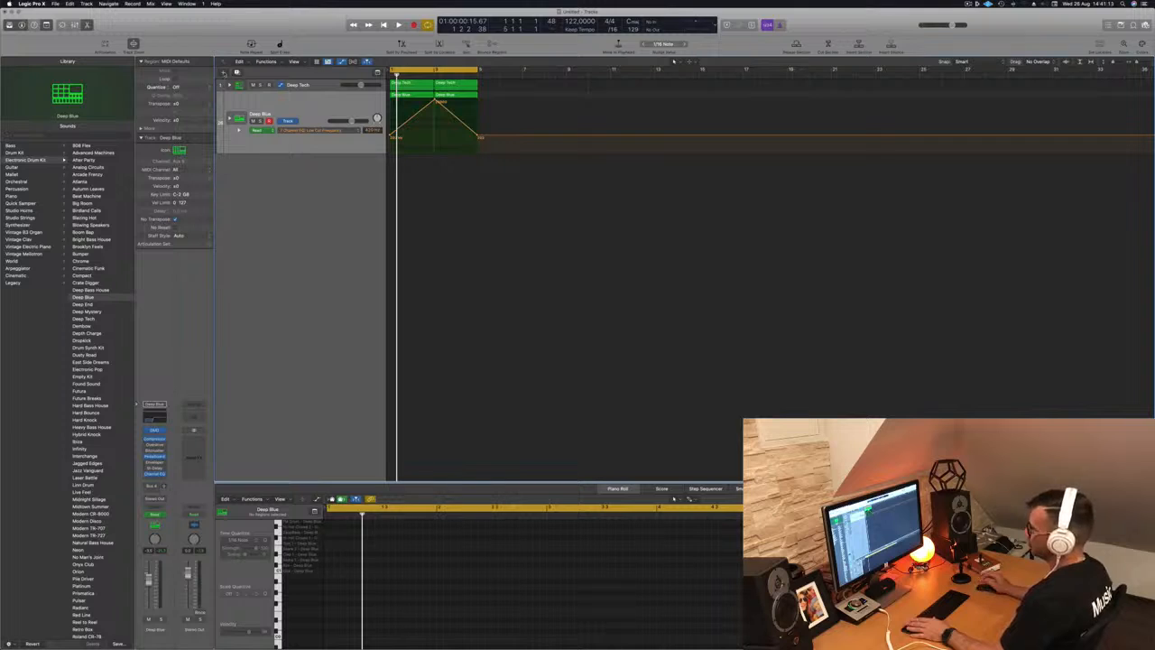
key(alt+super+n)
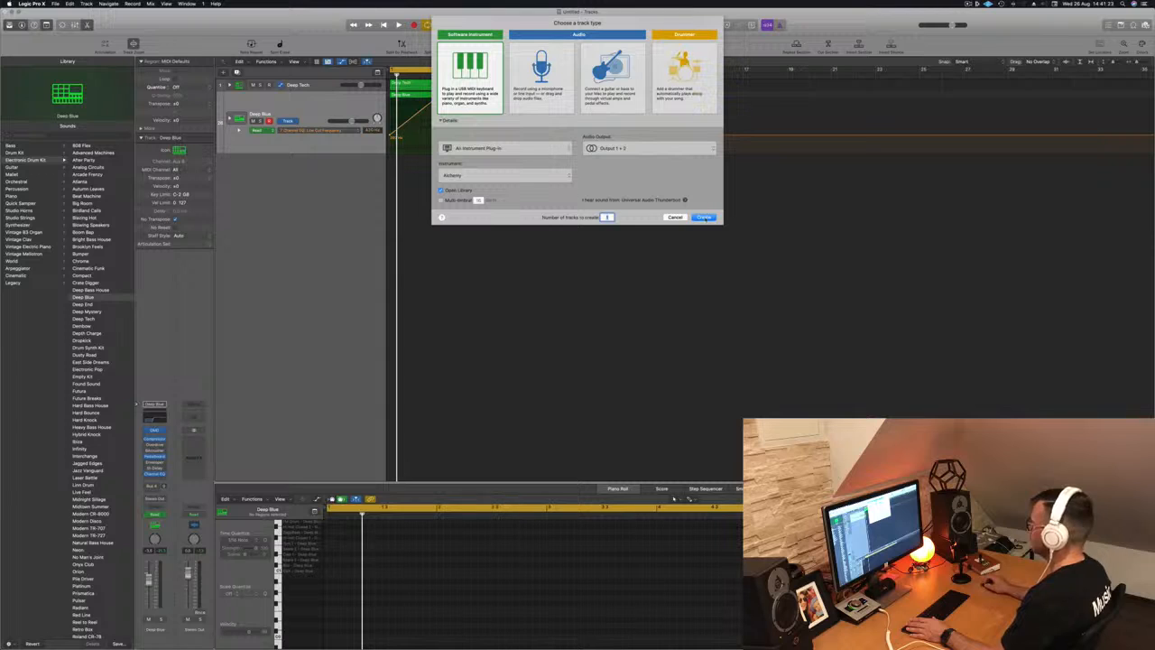
- Create two Alchemy software instrument tracks, Inst 47 and Inst 48
key(Return)
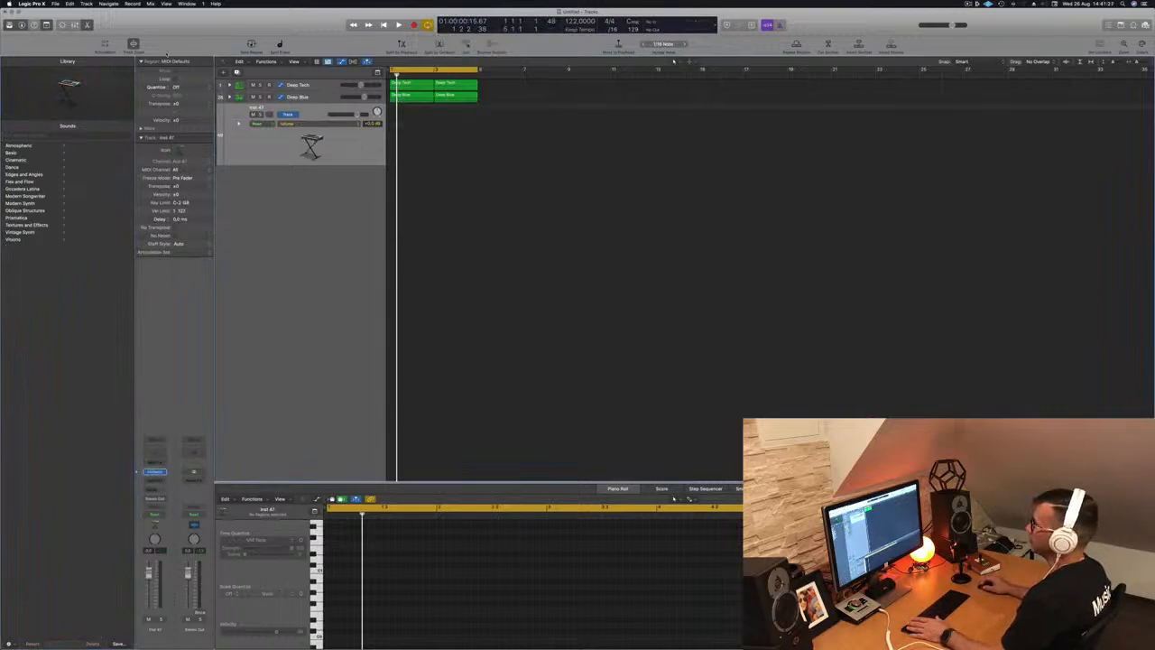
double_click(326, 194)
right_click(316, 111)
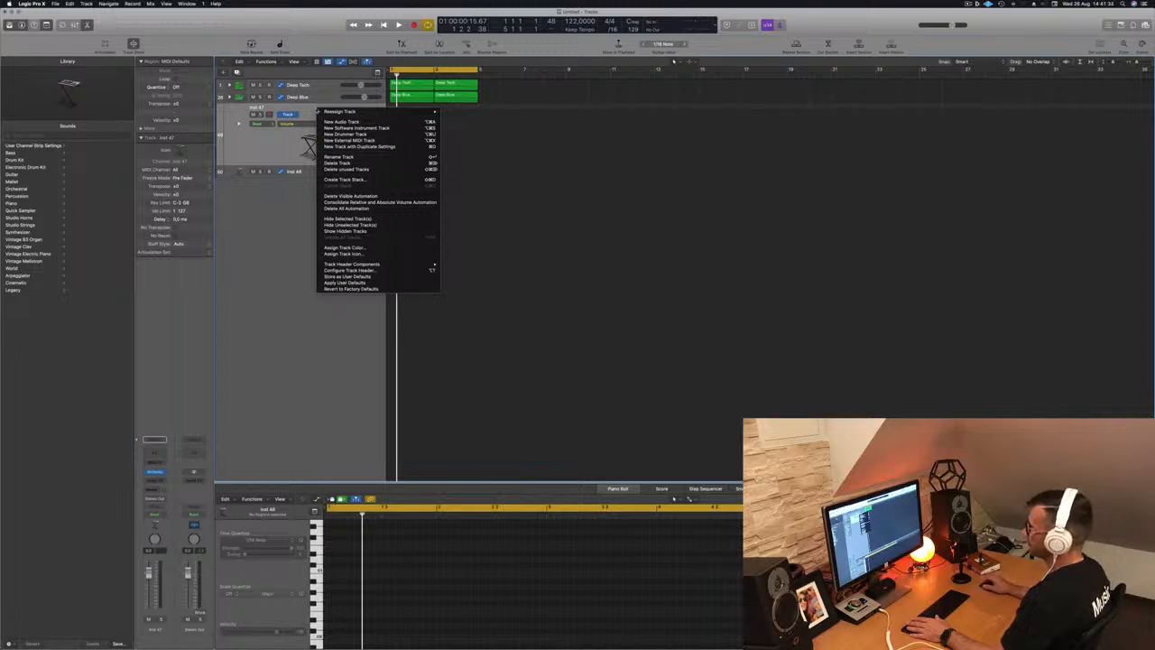
click(299, 291)
right_click(299, 291)
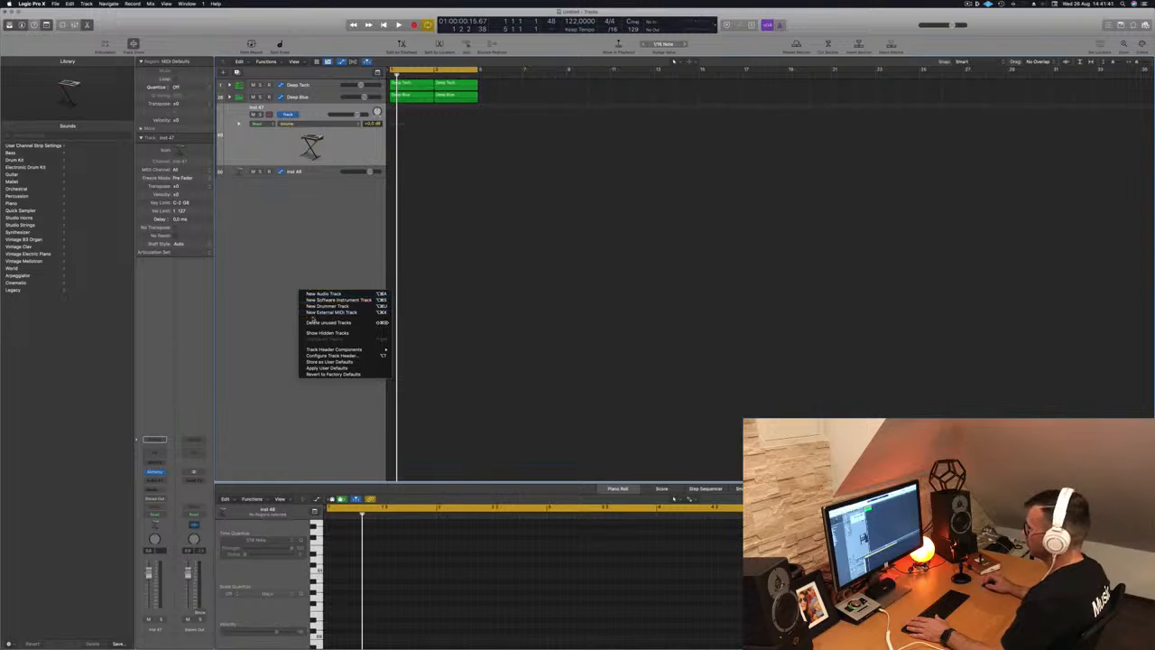
click(261, 387)
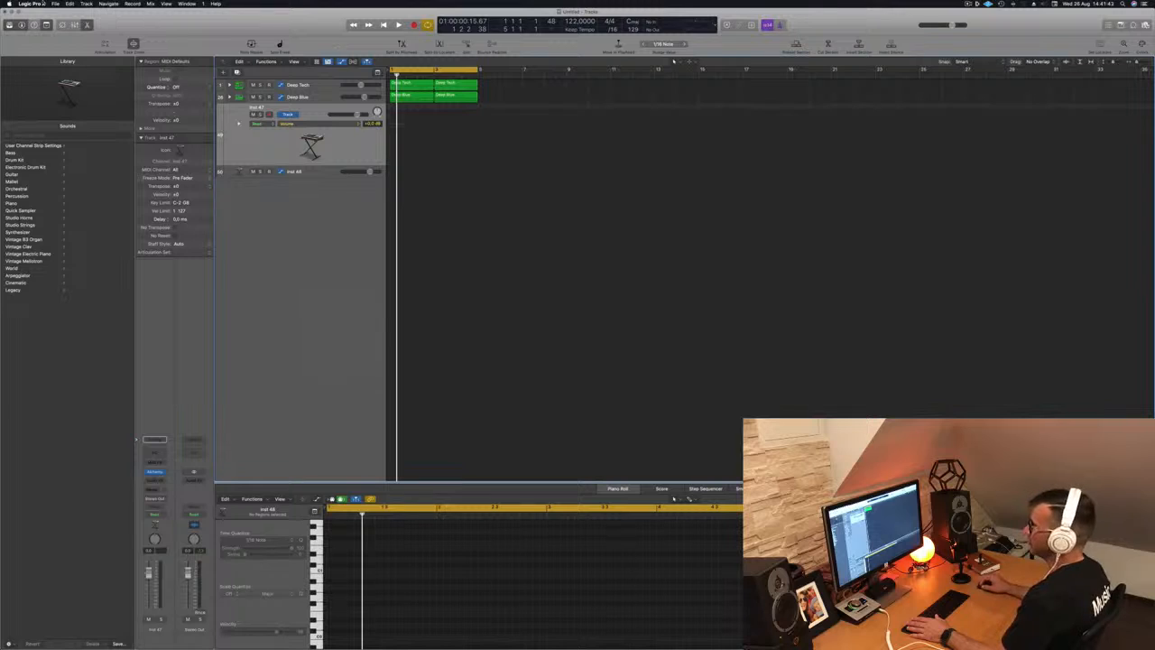
- Group Inst 47 and Inst 48 into a summing track stack from the track header menu
click(55, 4)
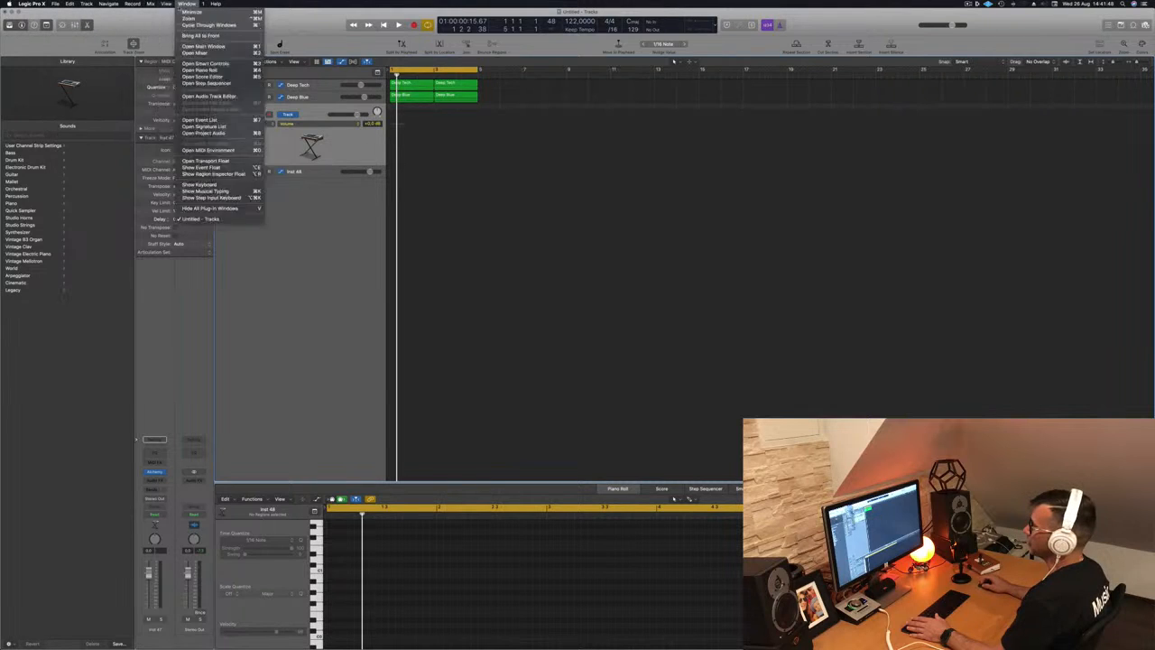
mouse_move(150, 3)
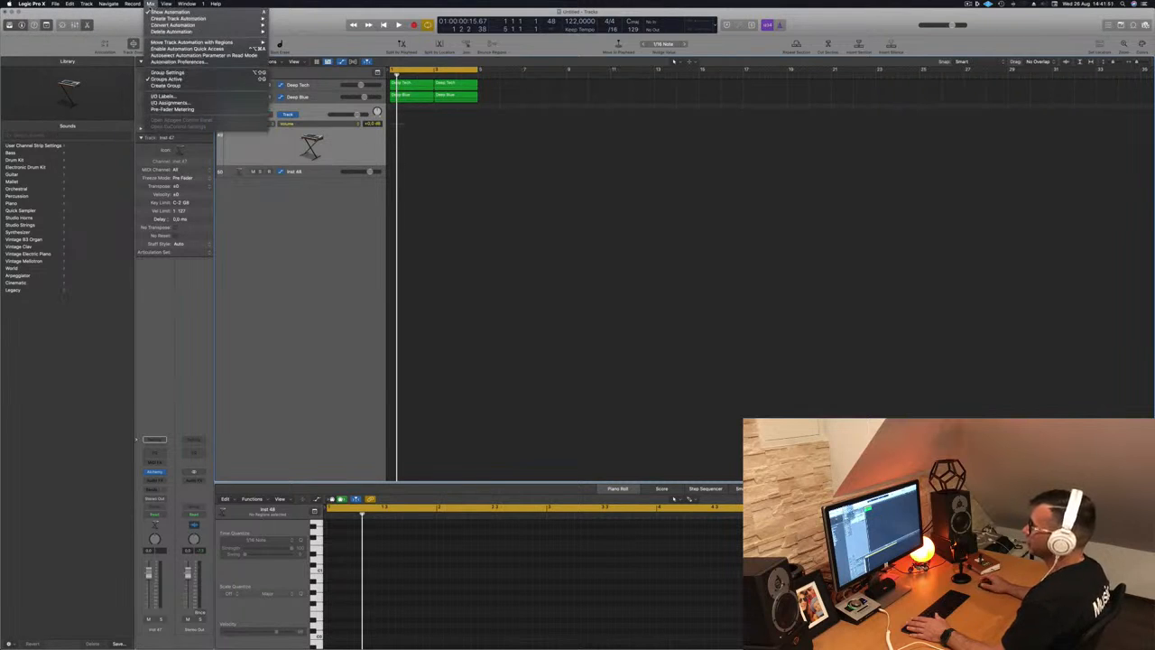
click(293, 322)
right_click(294, 265)
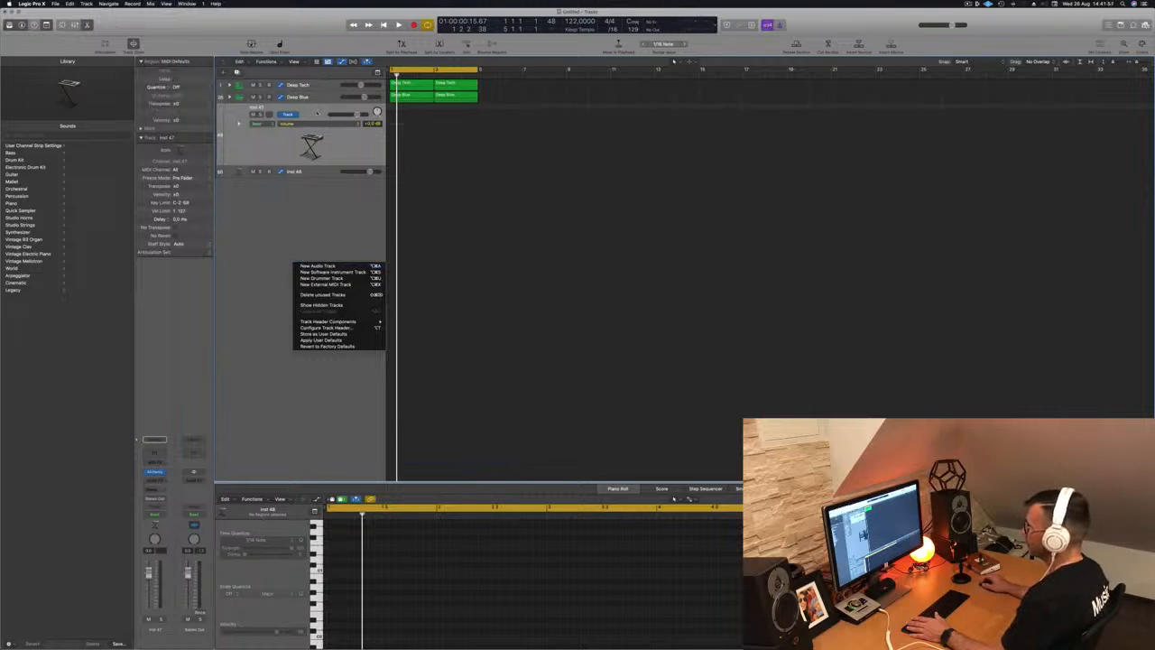
right_click(318, 113)
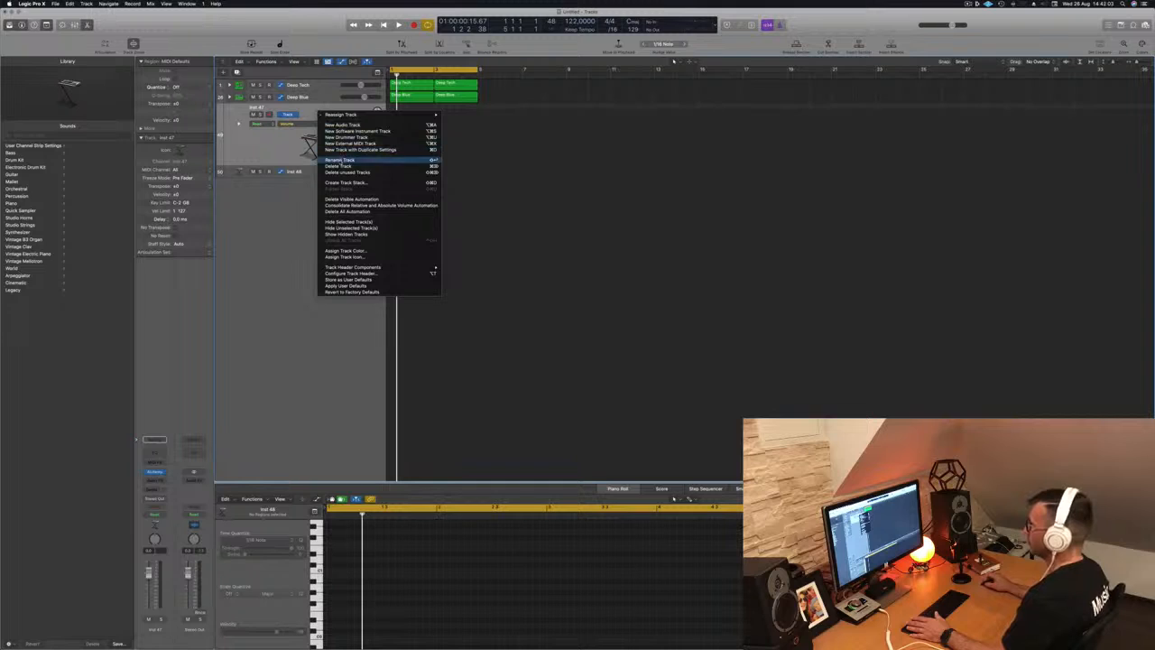
click(337, 184)
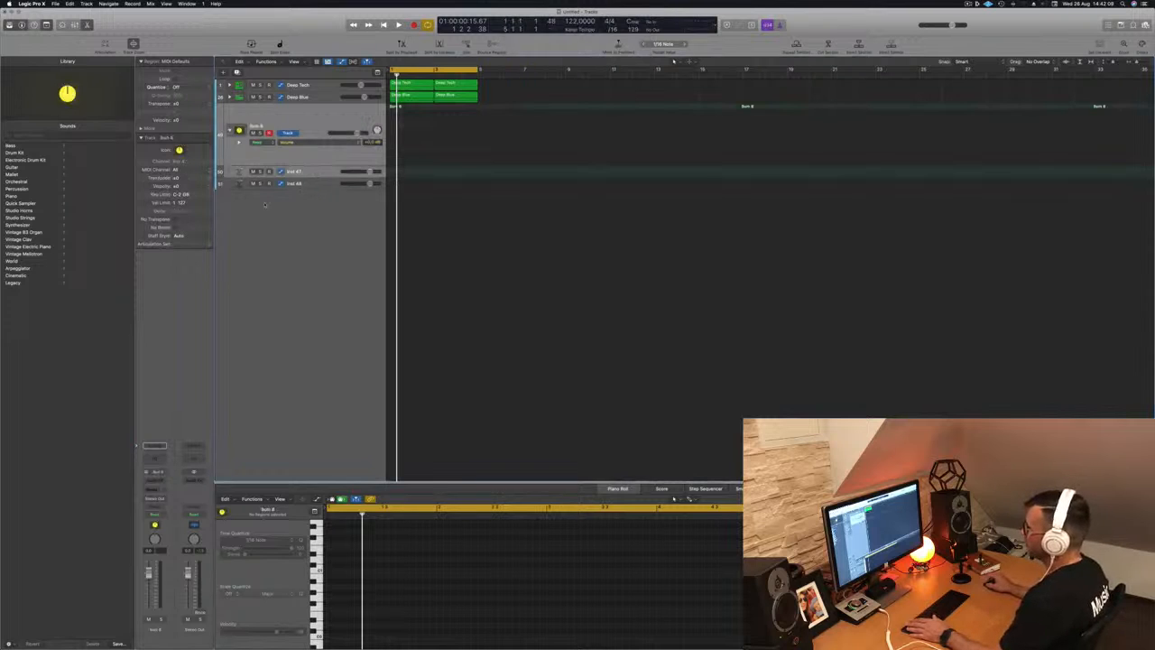
- Move Inst 48 above Inst 47 inside the Sum 8 stack
drag(311, 170, 301, 121)
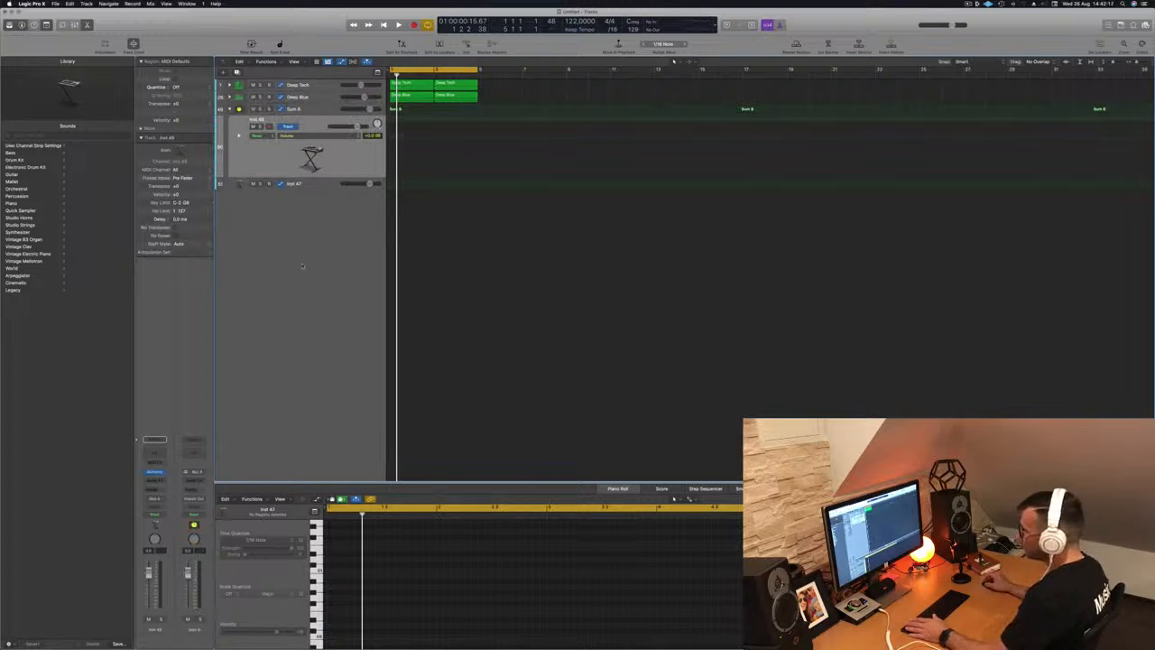
click(322, 110)
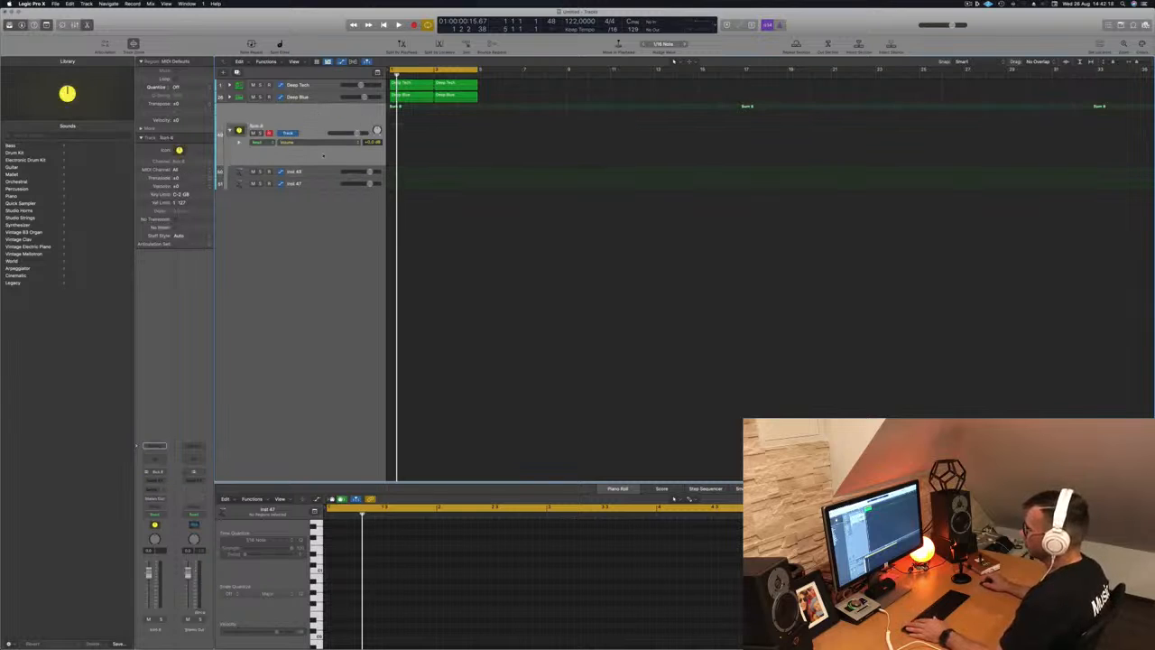
click(304, 172)
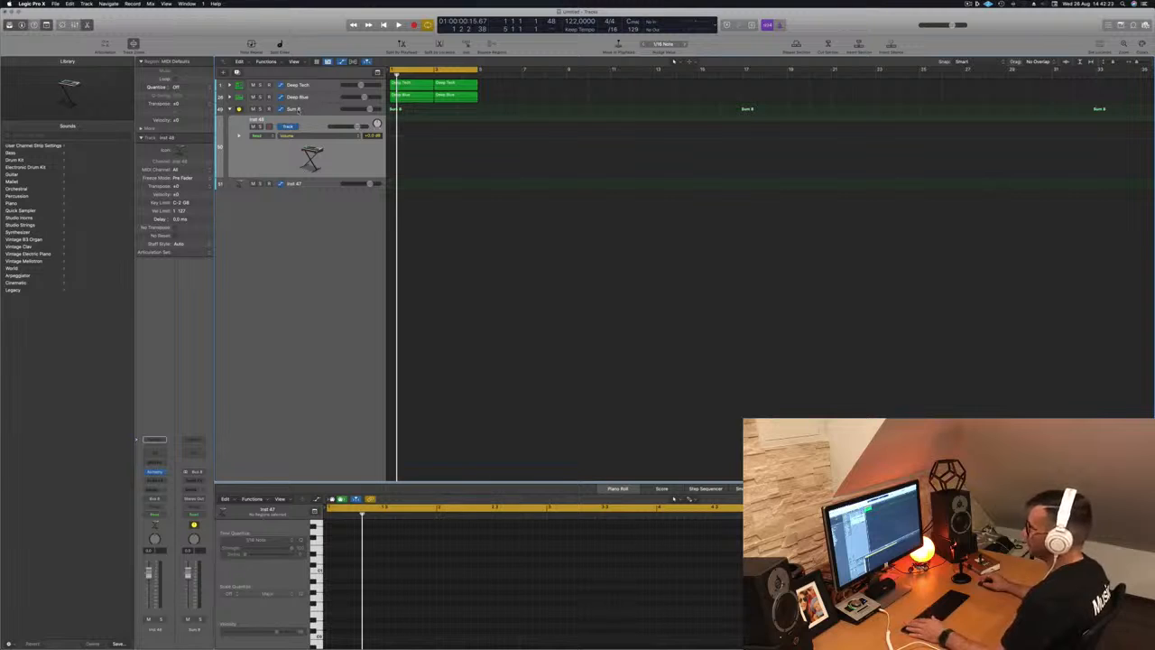
- Rename the Sum 8 stack to BASS BUSS and reselect the Inst 48 track
double_click(298, 110)
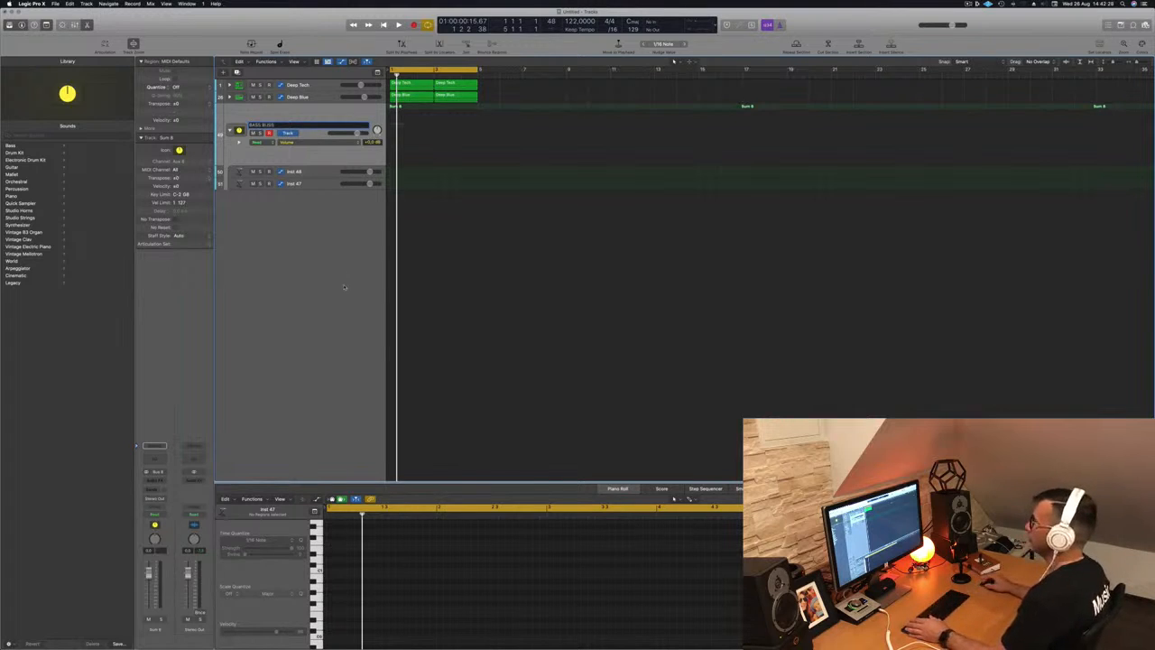
key(Return)
key(space)
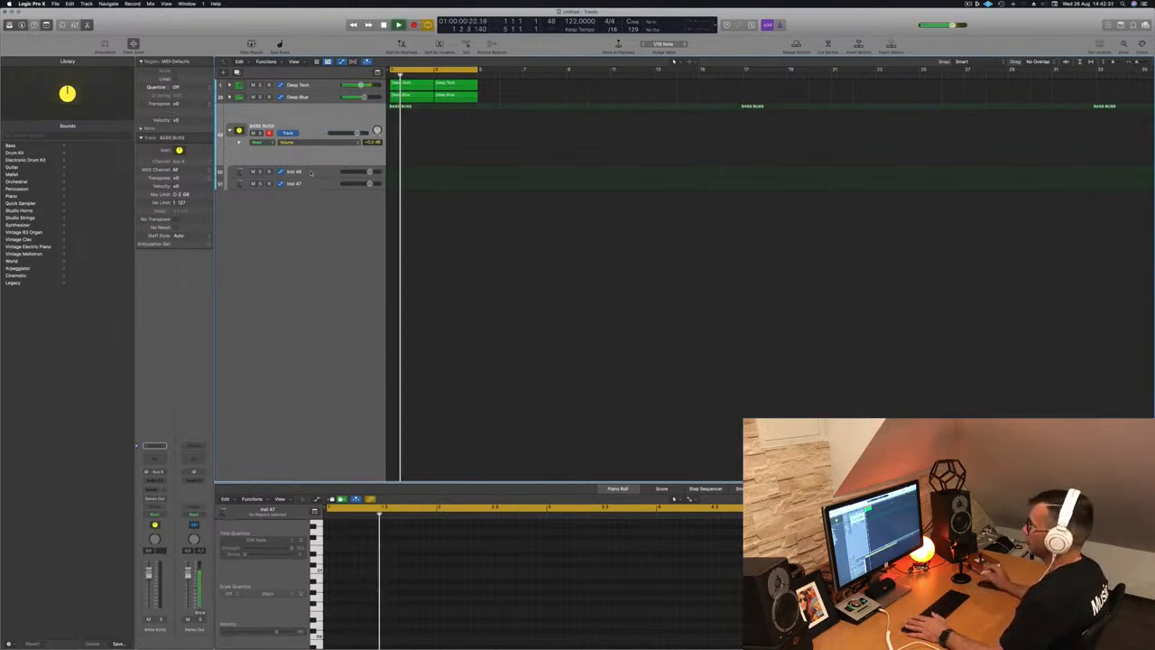
click(312, 171)
click(316, 185)
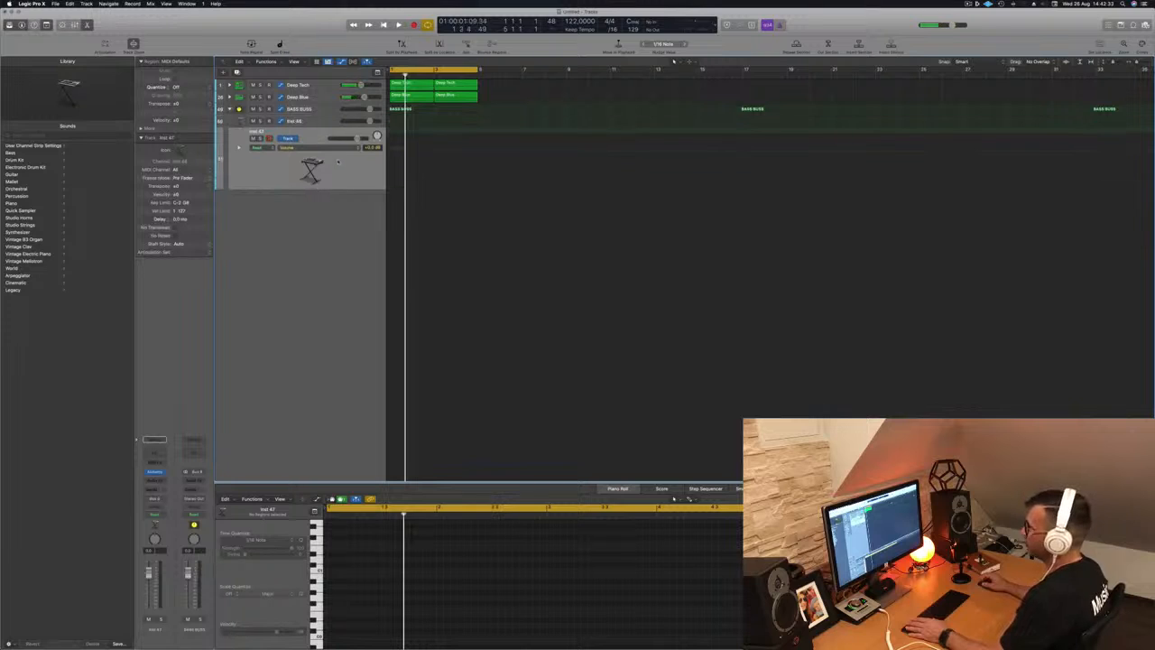
key(Up)
key(Return)
key(Return)
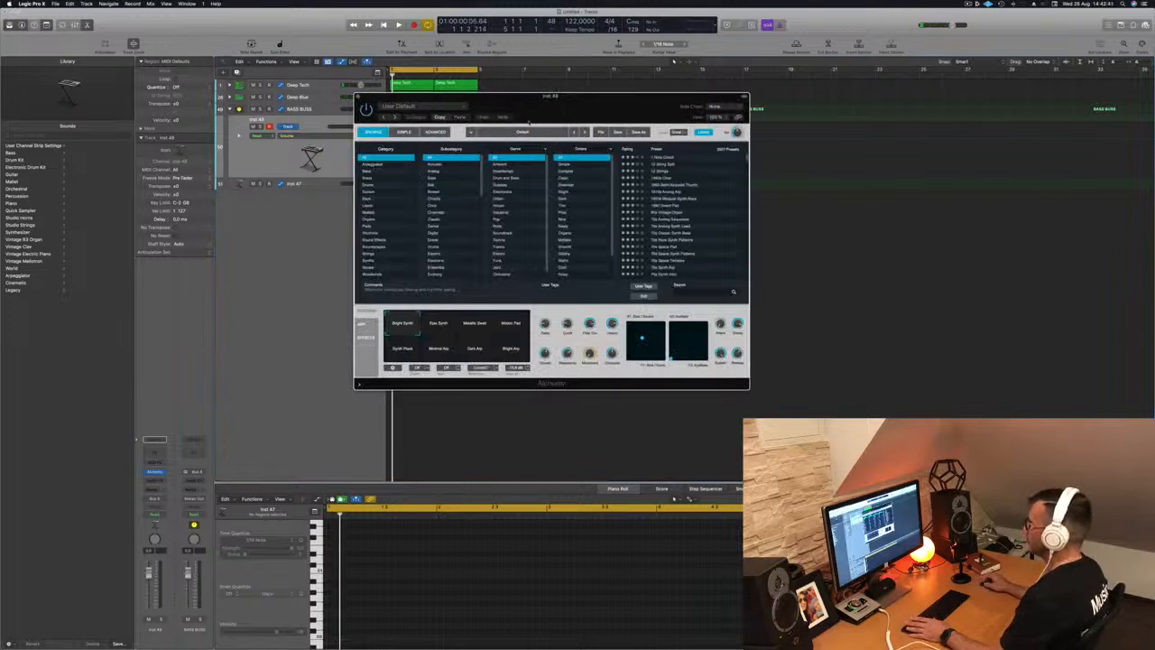
- Load the 1963 Semi-Acoustic Thumb bass preset in Alchemy and open the on-screen keyboard
drag(534, 121, 500, 120)
click(334, 170)
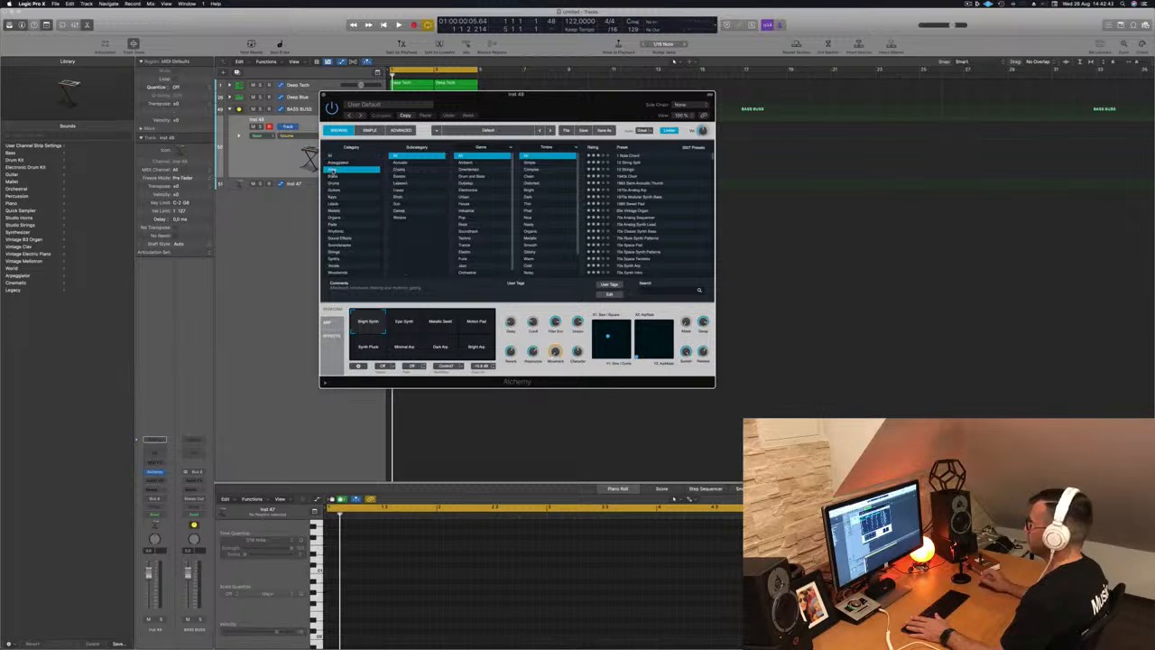
click(646, 157)
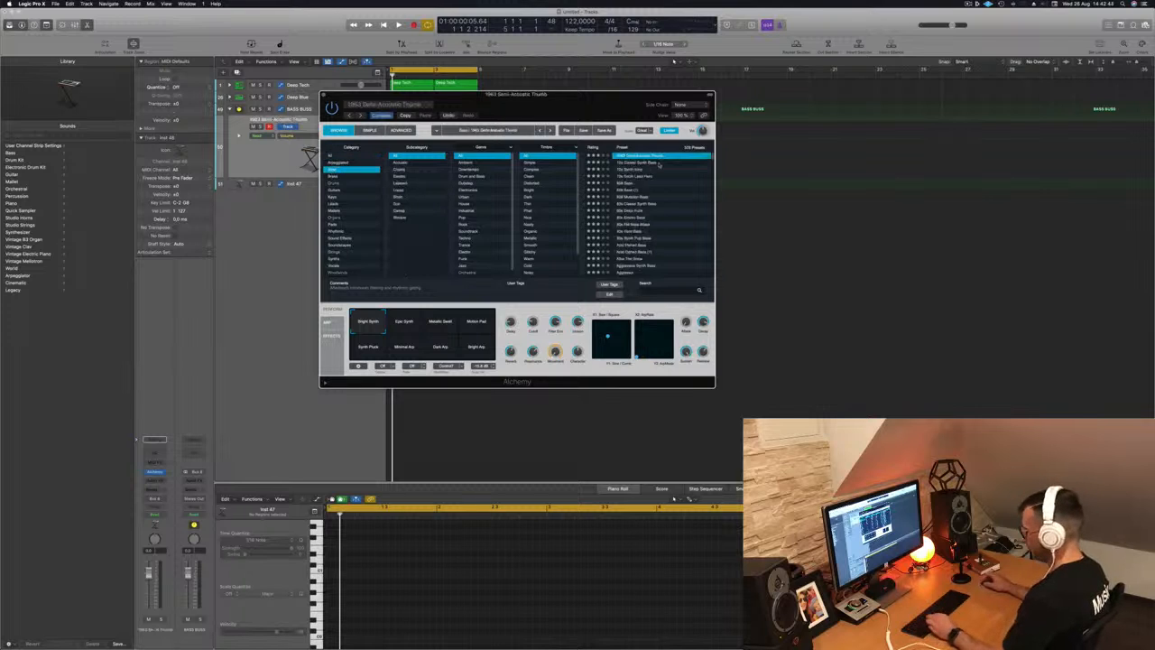
key(super+k)
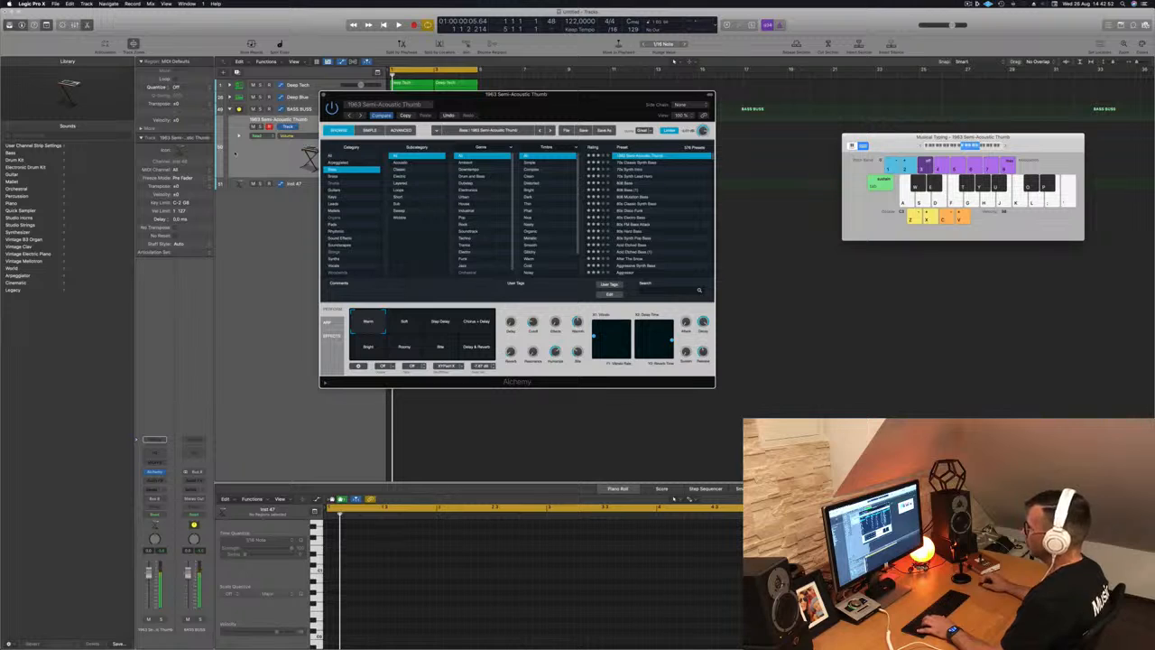
- Switch Inst 48 to the 70s Synth Intro preset and audition a few notes
click(274, 183)
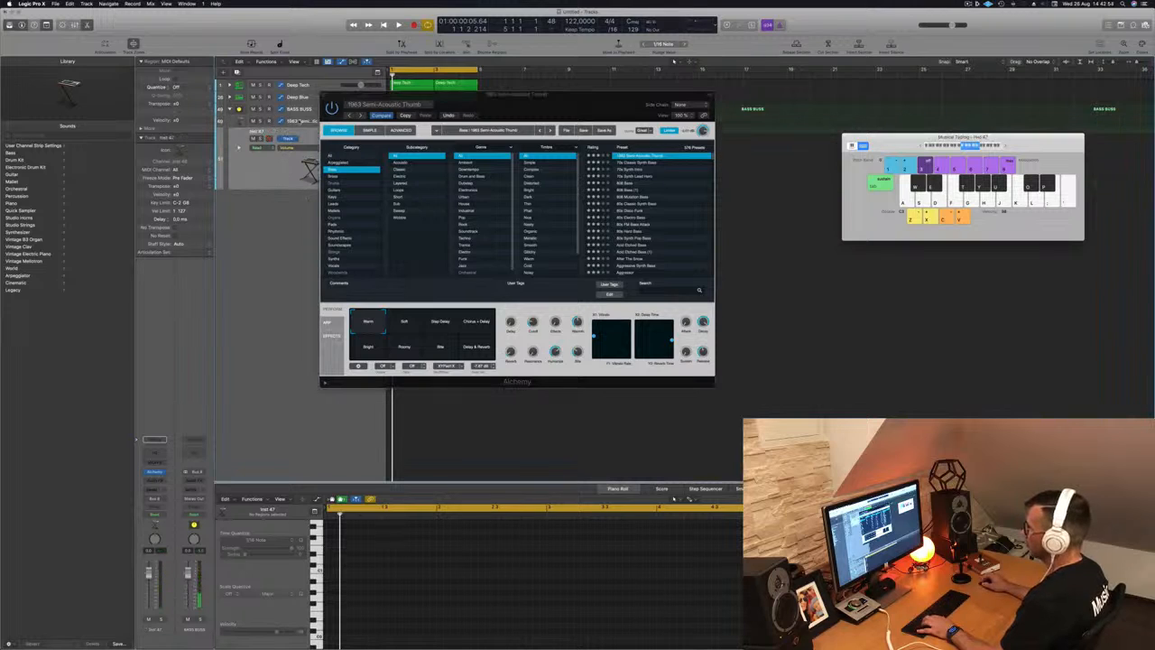
click(300, 121)
click(628, 169)
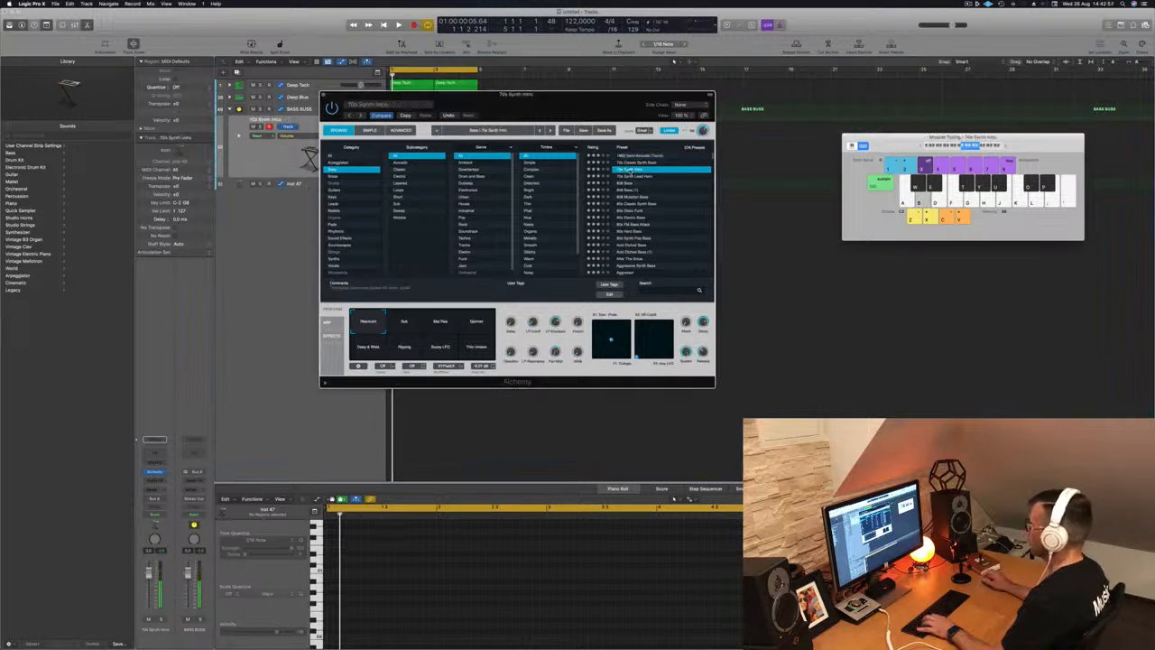
drag(566, 106, 651, 190)
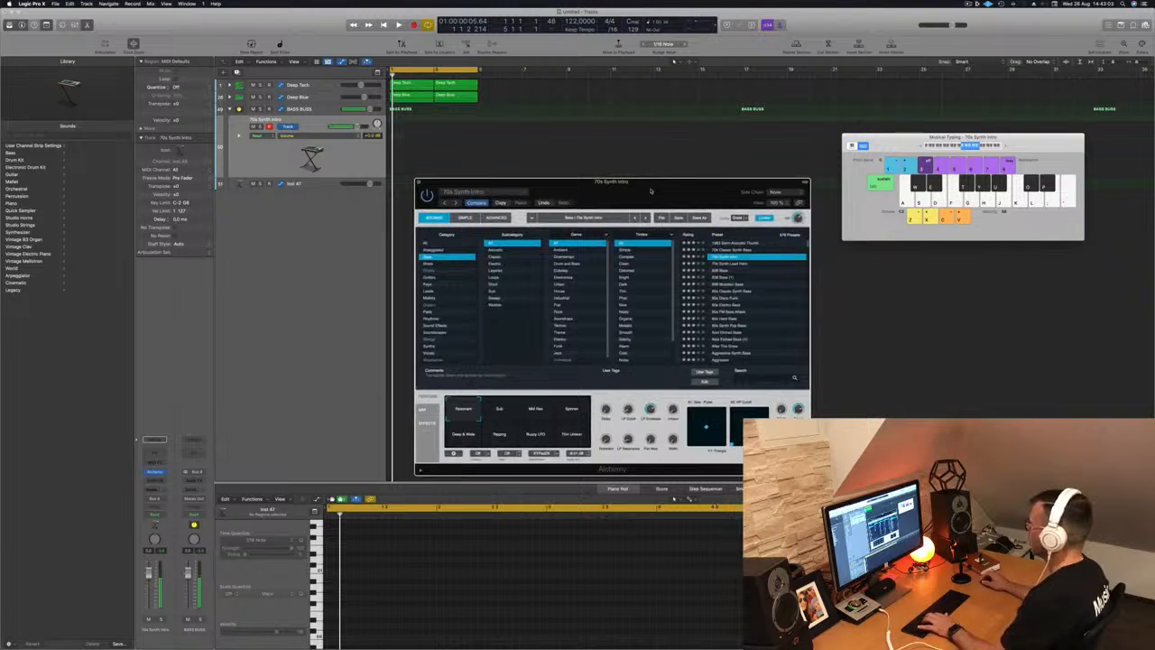
key(h)
key(f)
key(d)
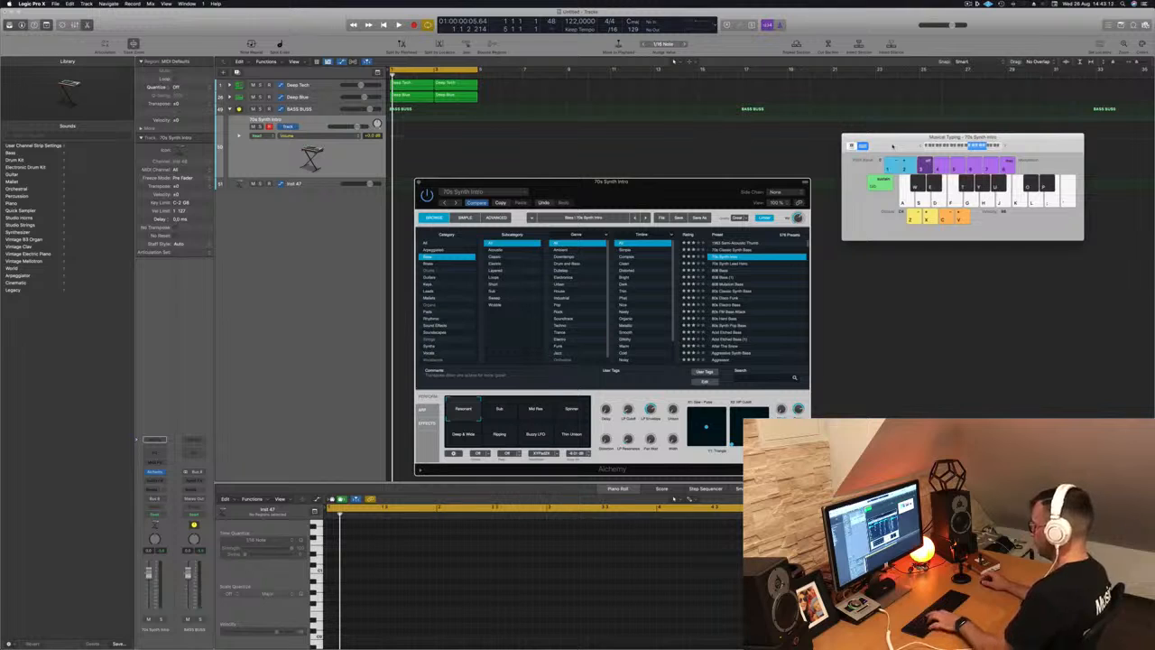
key(super+k)
- Inspect the first Deep Blue region, show the mixer, and bring back Musical Typing beside Alchemy
key(o)
key(o)
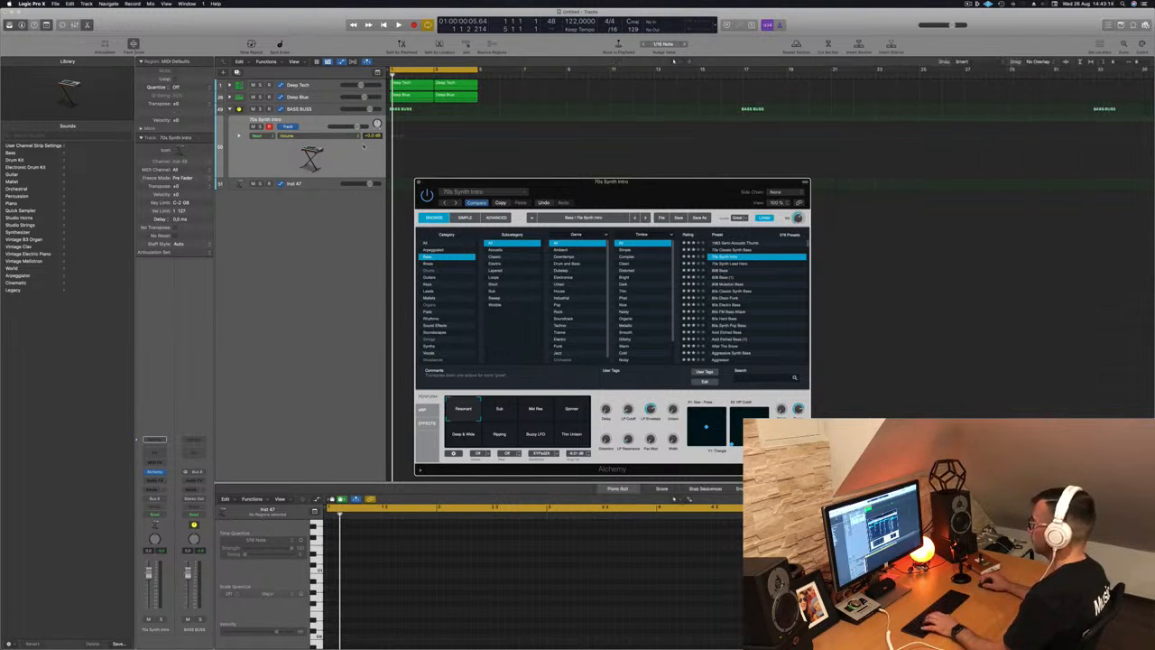
click(418, 97)
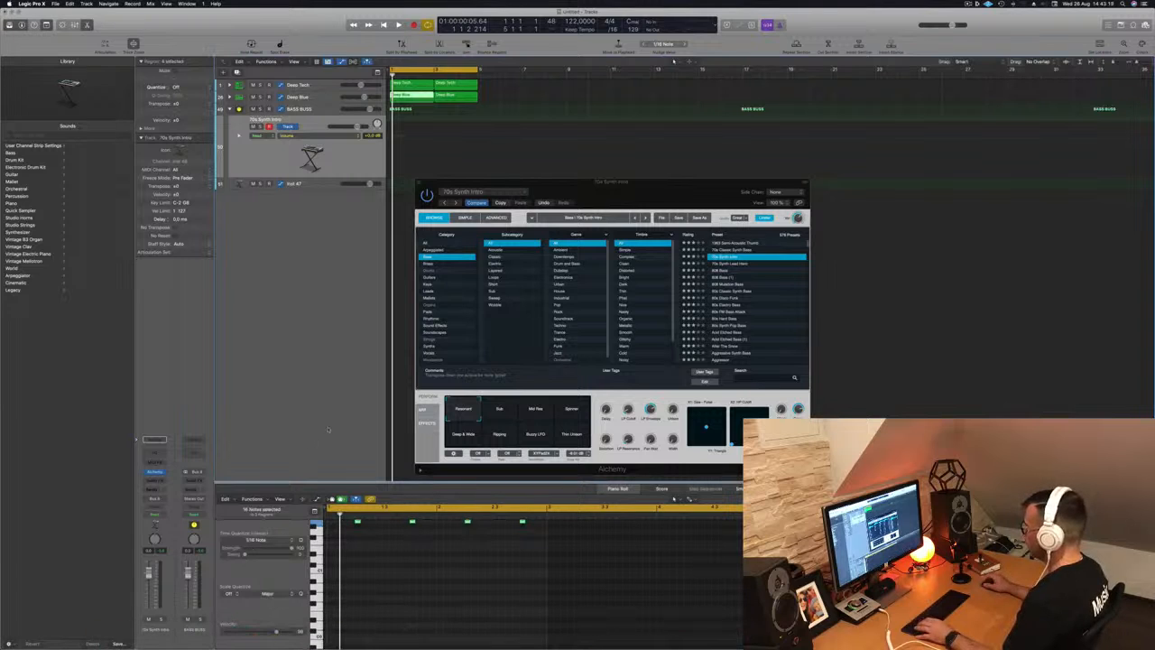
key(space)
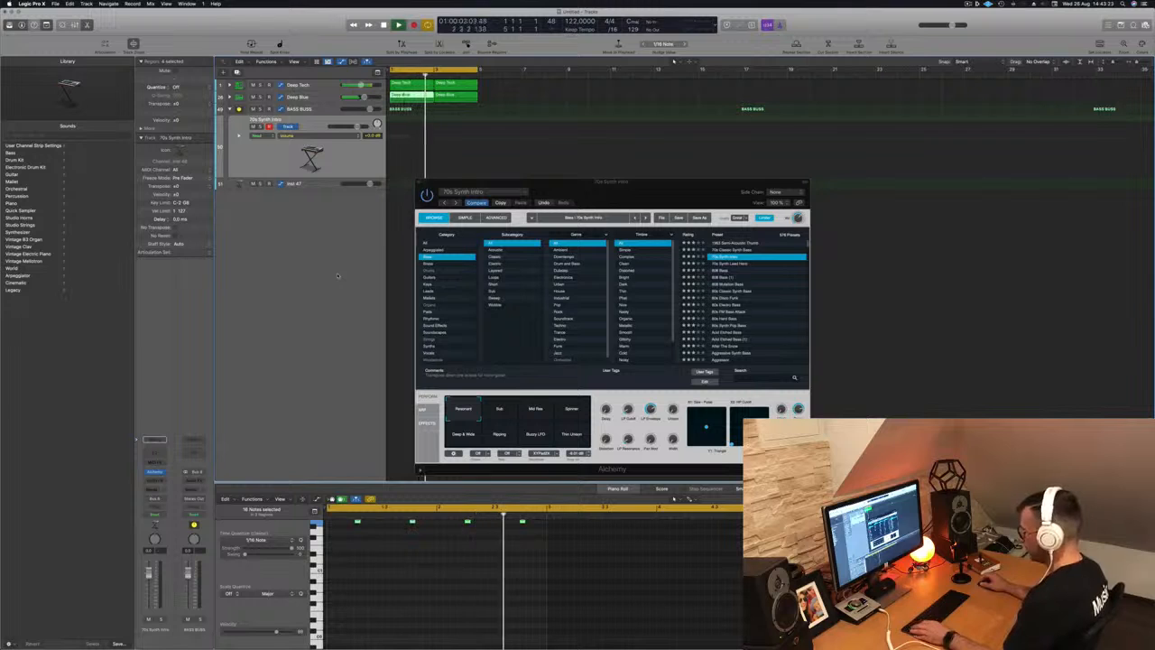
key(x)
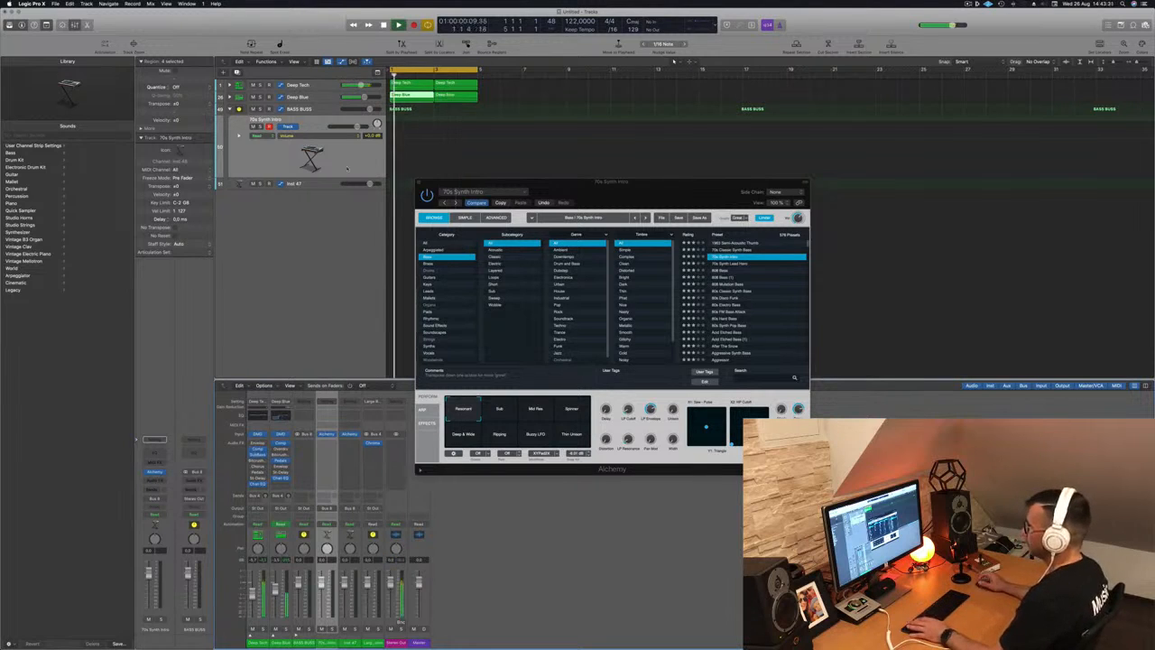
drag(645, 197, 658, 184)
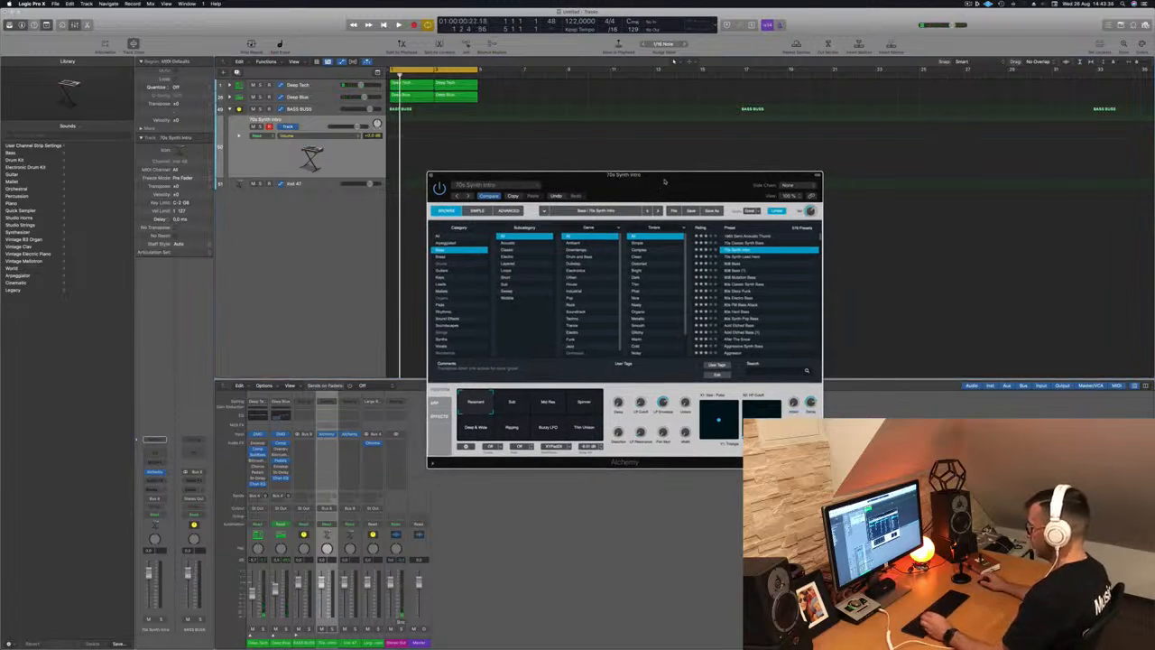
key(super+k)
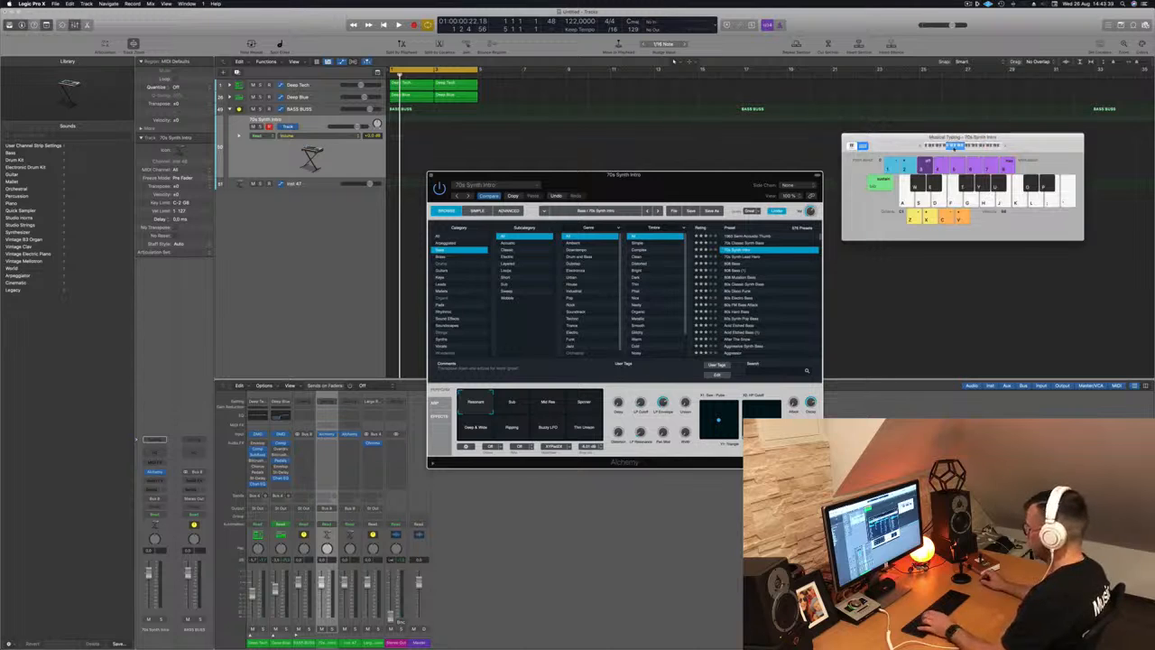
- Audition presets during playback and load 70s Classic Synth Bass in Alchemy
key(h)
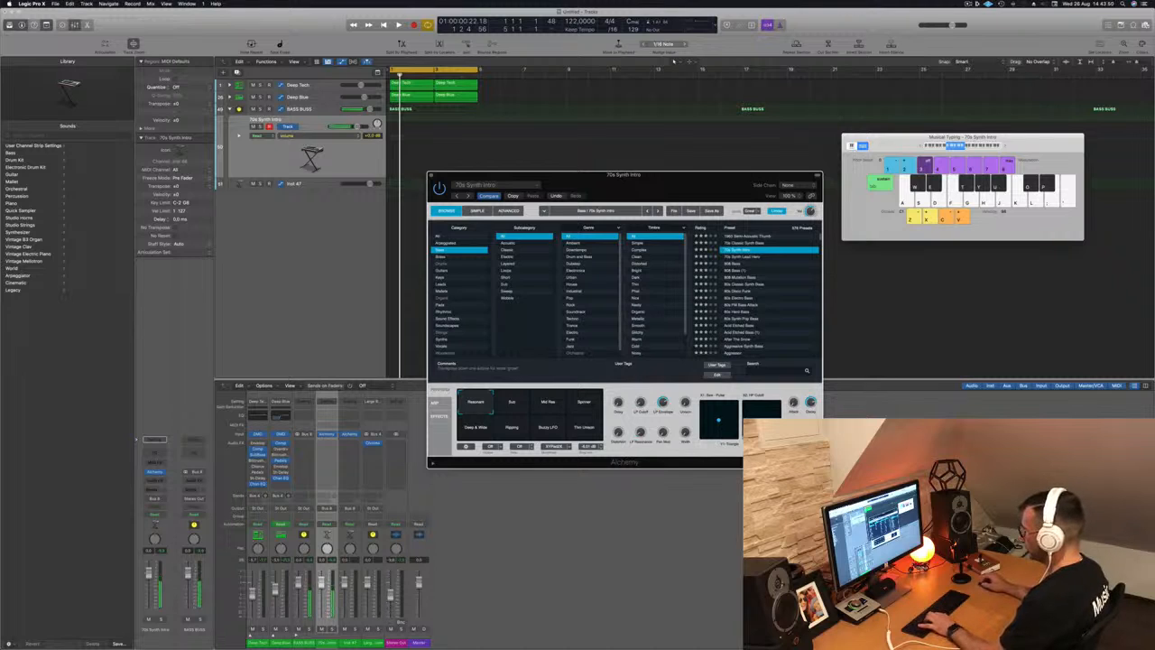
click(391, 583)
key(space)
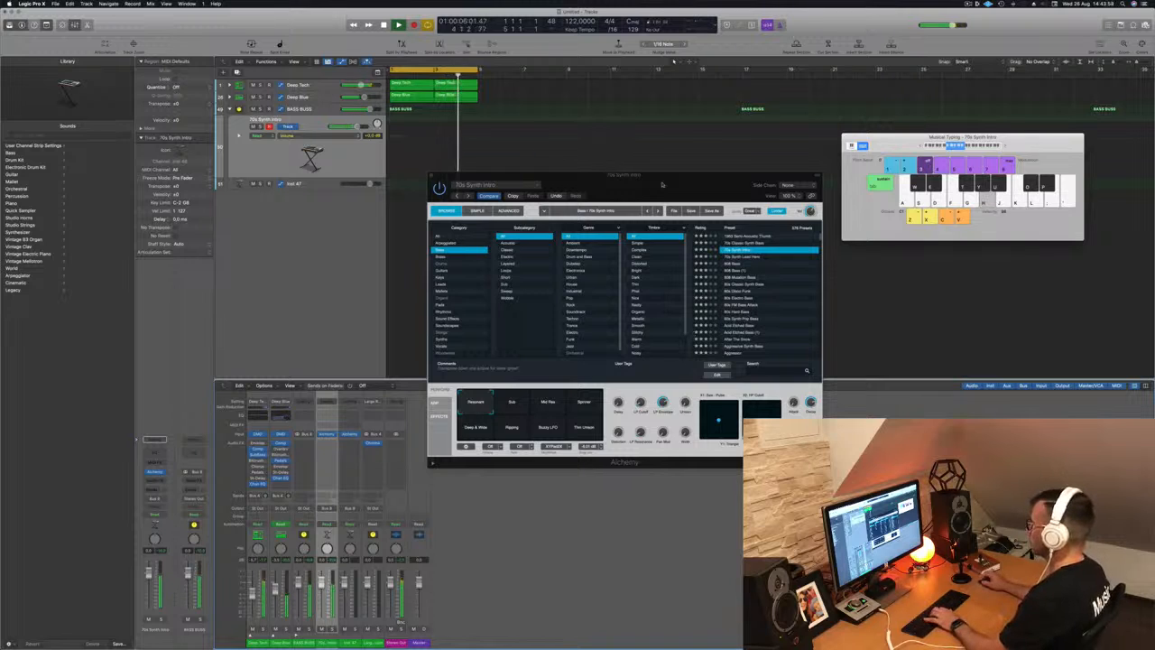
drag(662, 184, 728, 181)
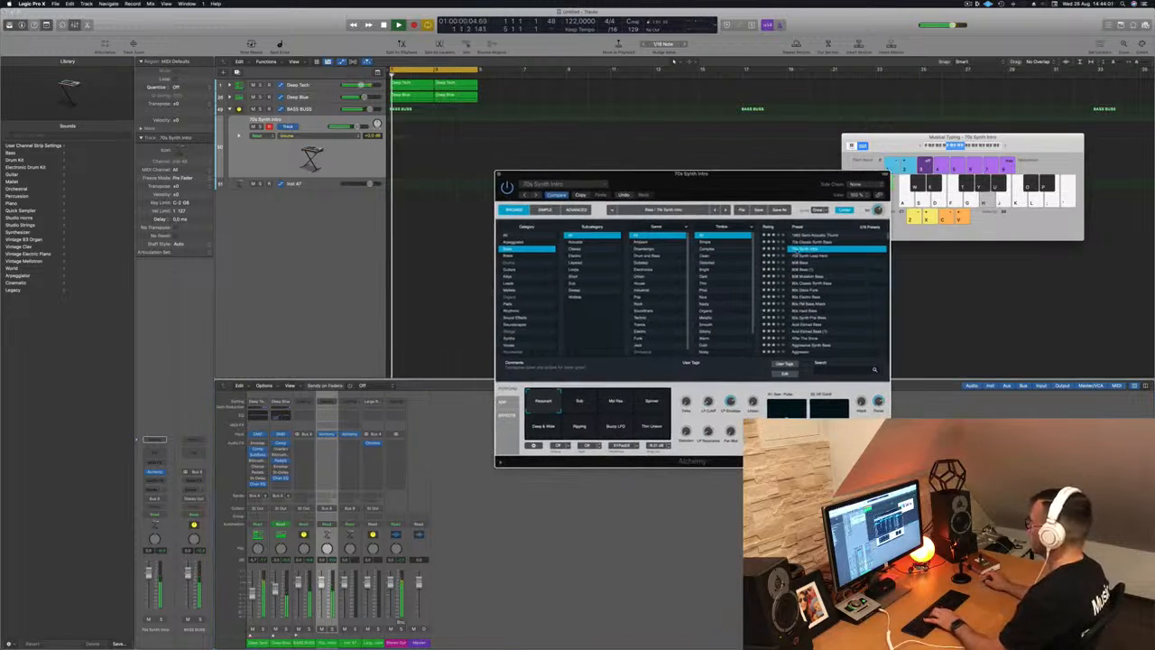
click(804, 255)
key(h)
click(813, 242)
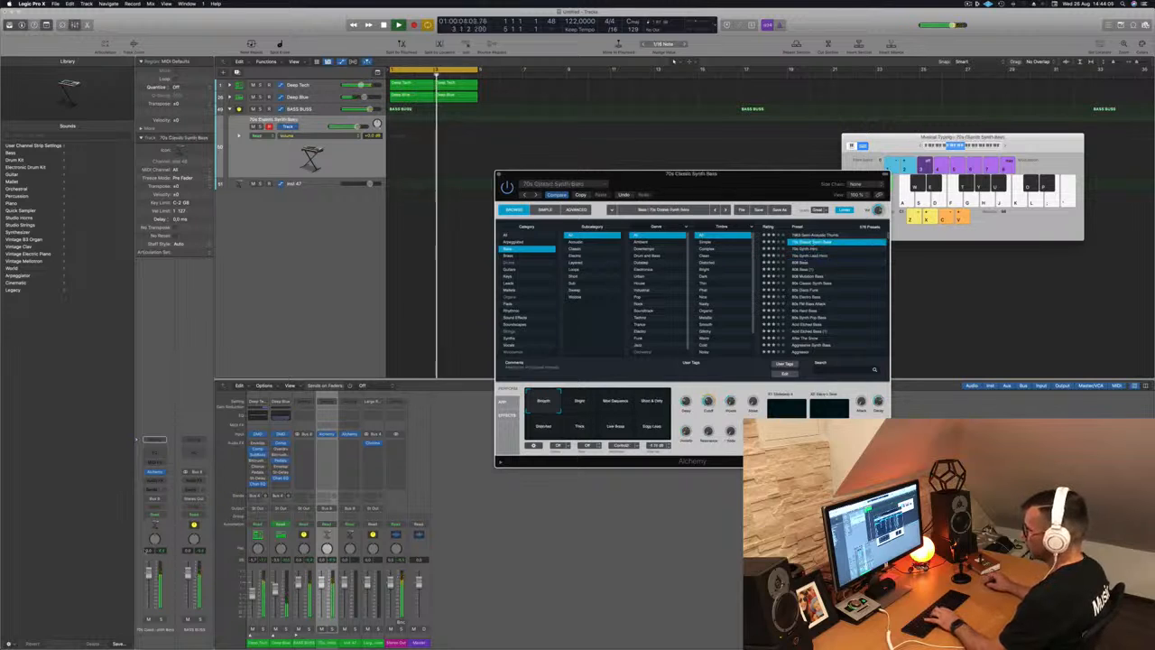
- Lower the bass track volume to -14 dB and play bass notes along with the beat
drag(149, 576, 153, 601)
key(h)
key(j)
key(k)
key(k)
key(l)
key(l)
key(l)
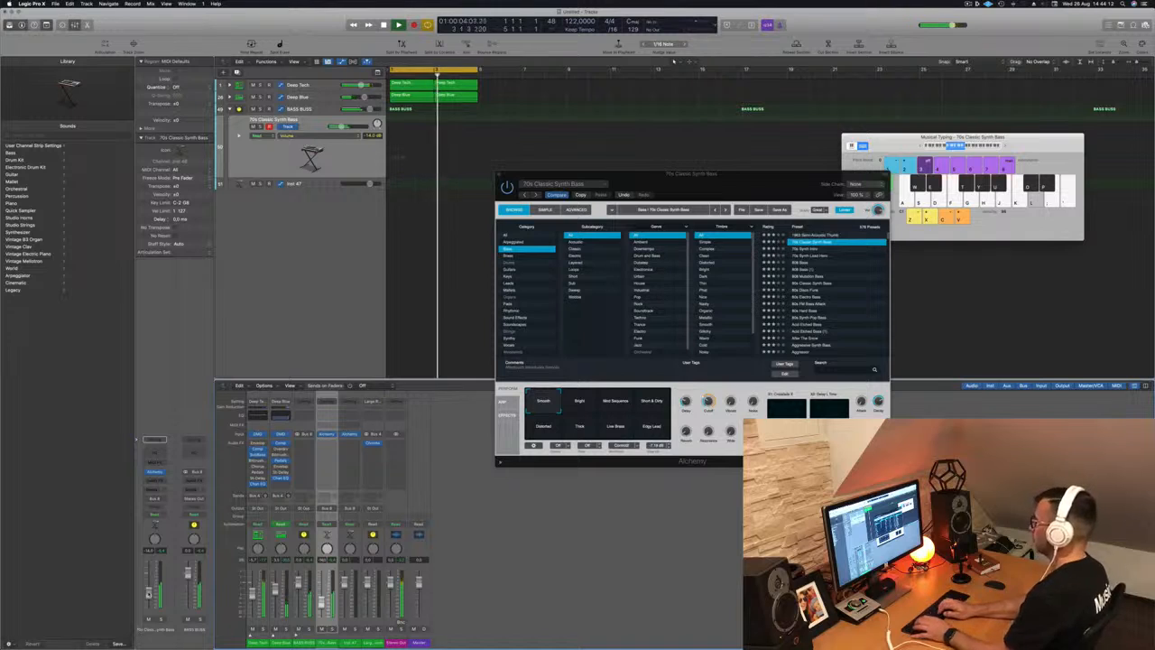
key(apostrophe)
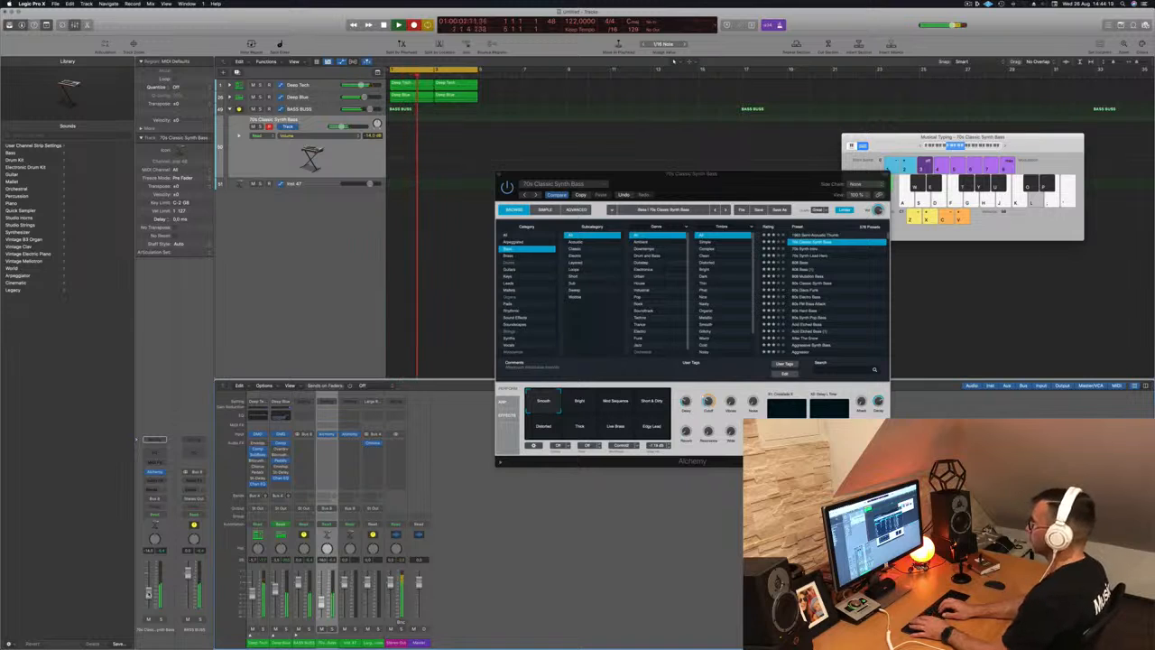
- Record two bass takes into a 70s Classic Synth Bass MIDI region during playback
key(r)
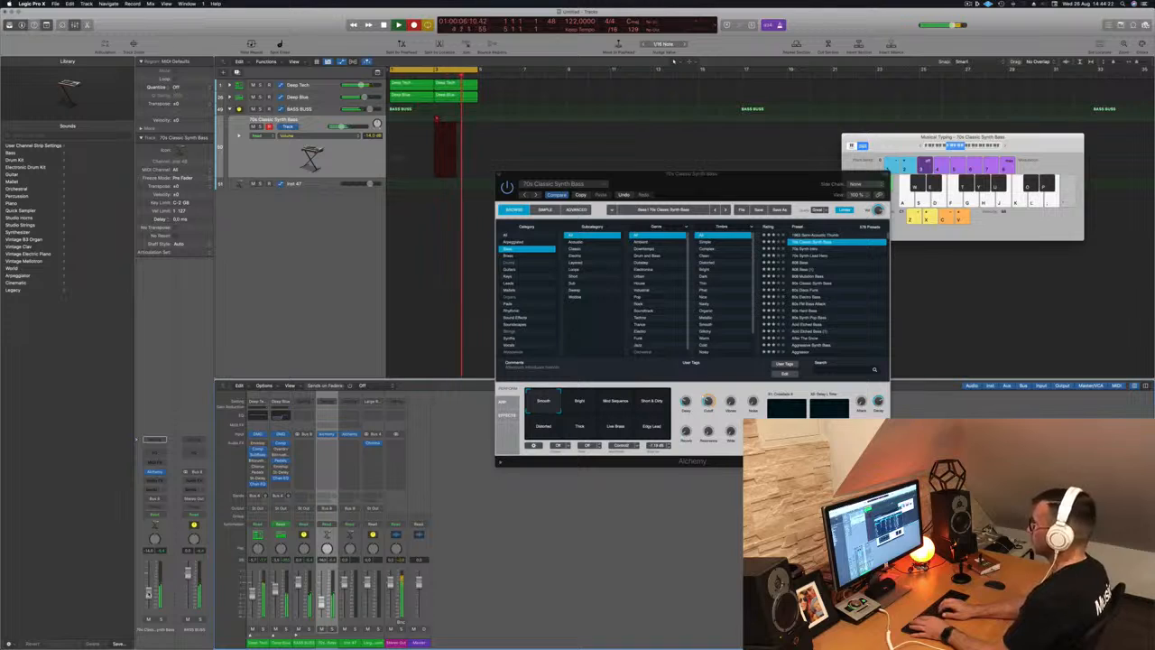
key(space)
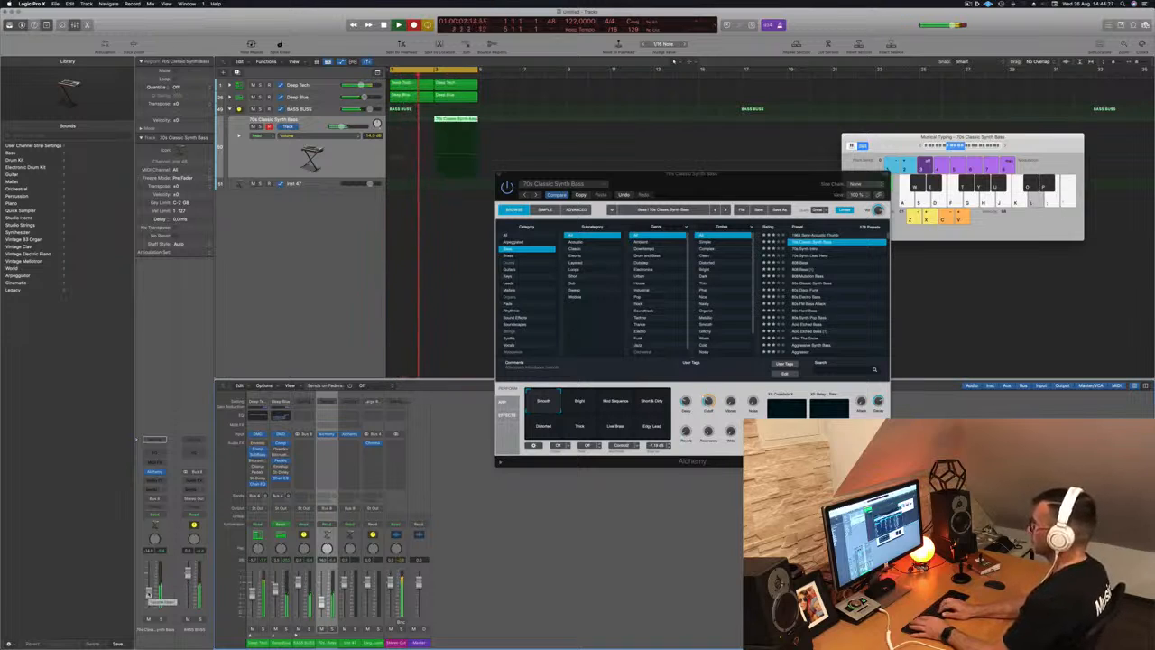
key(r)
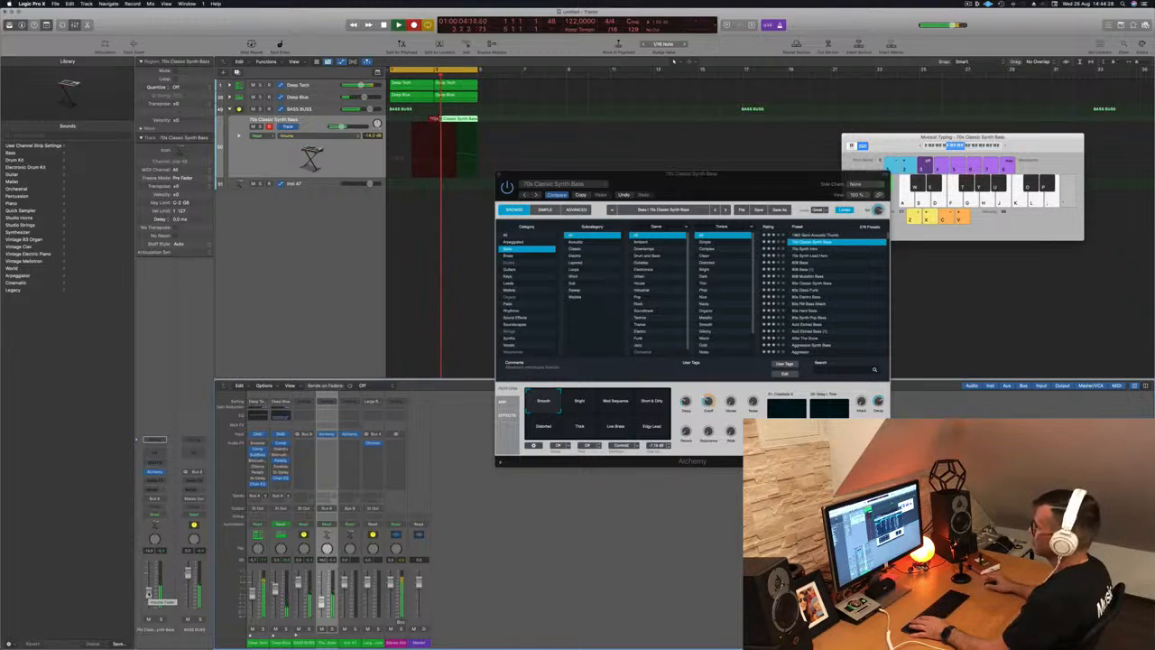
key(r)
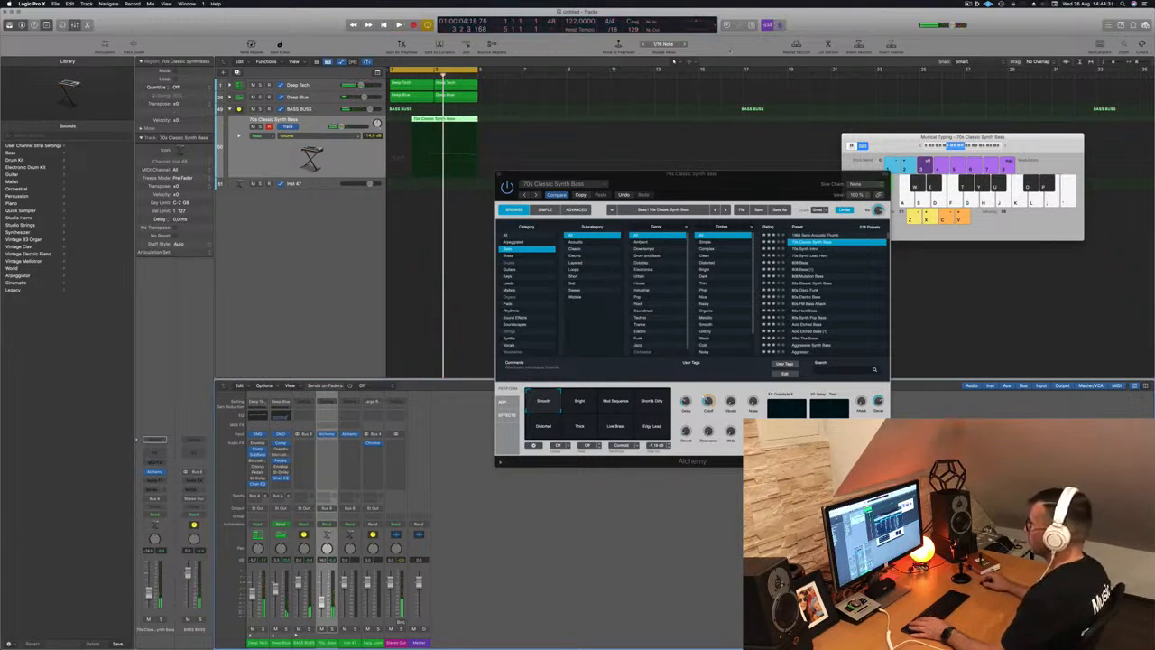
- Open the recorded notes in the Piano Roll and extend the bass region to start at bar 1
key(p)
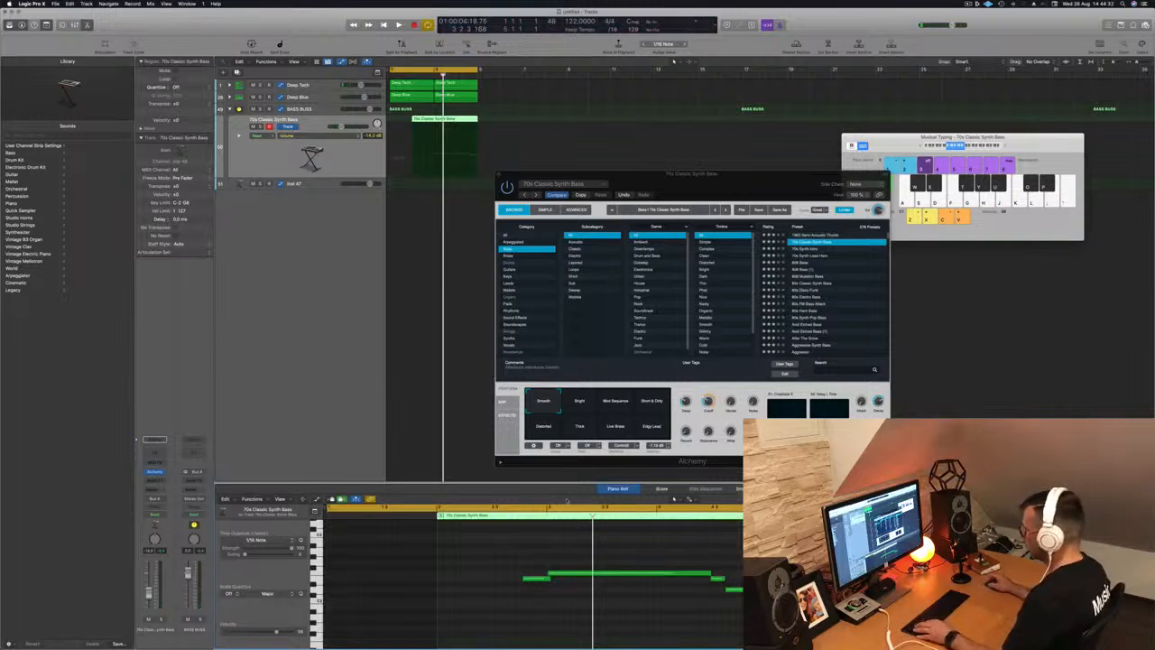
scroll(533, 557, down, 2)
key(Return)
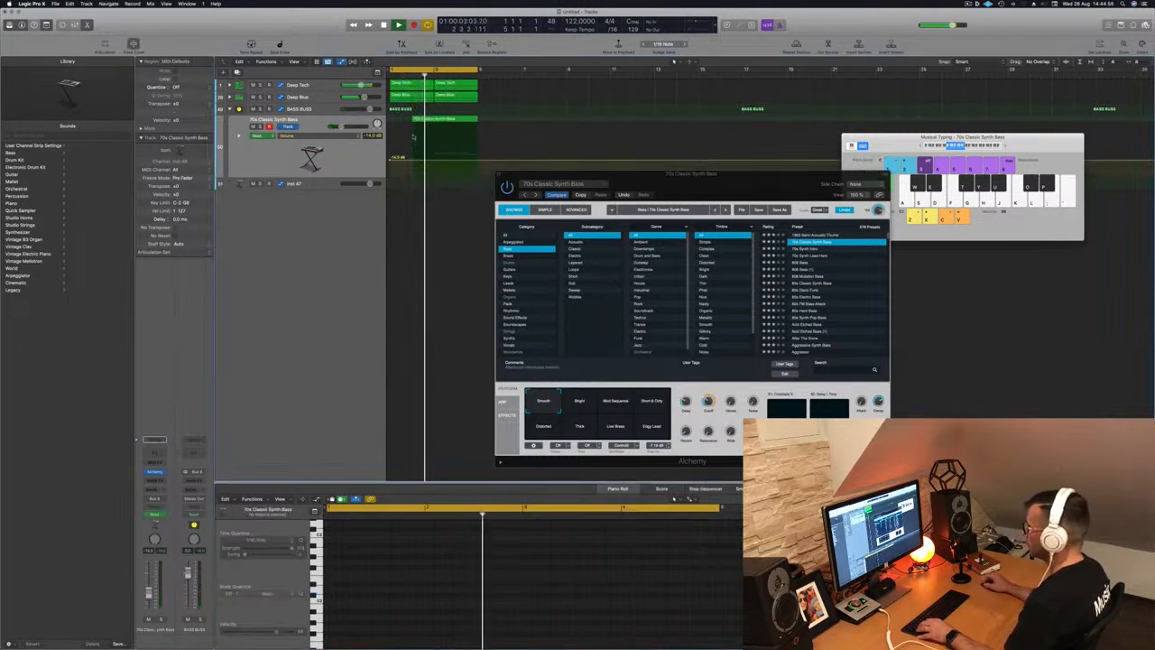
drag(410, 120, 390, 120)
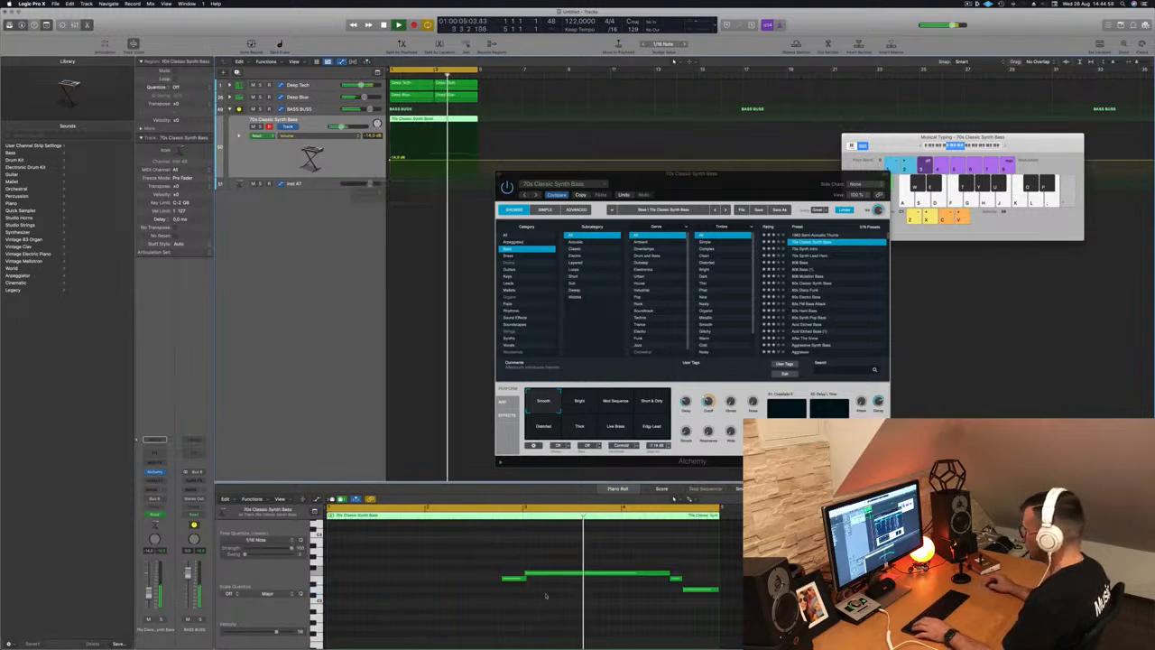
key(space)
- Move three bass notes near bar 1, shift one right, and lengthen the lower note
click(699, 591)
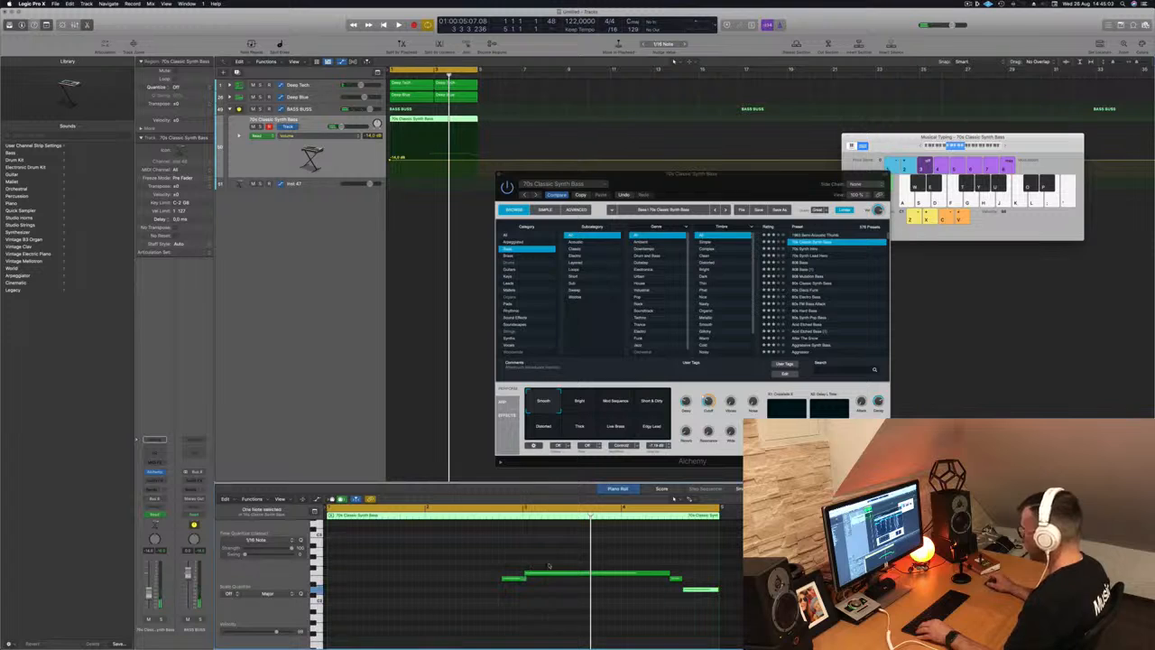
drag(546, 560, 732, 602)
drag(585, 575, 390, 576)
key(space)
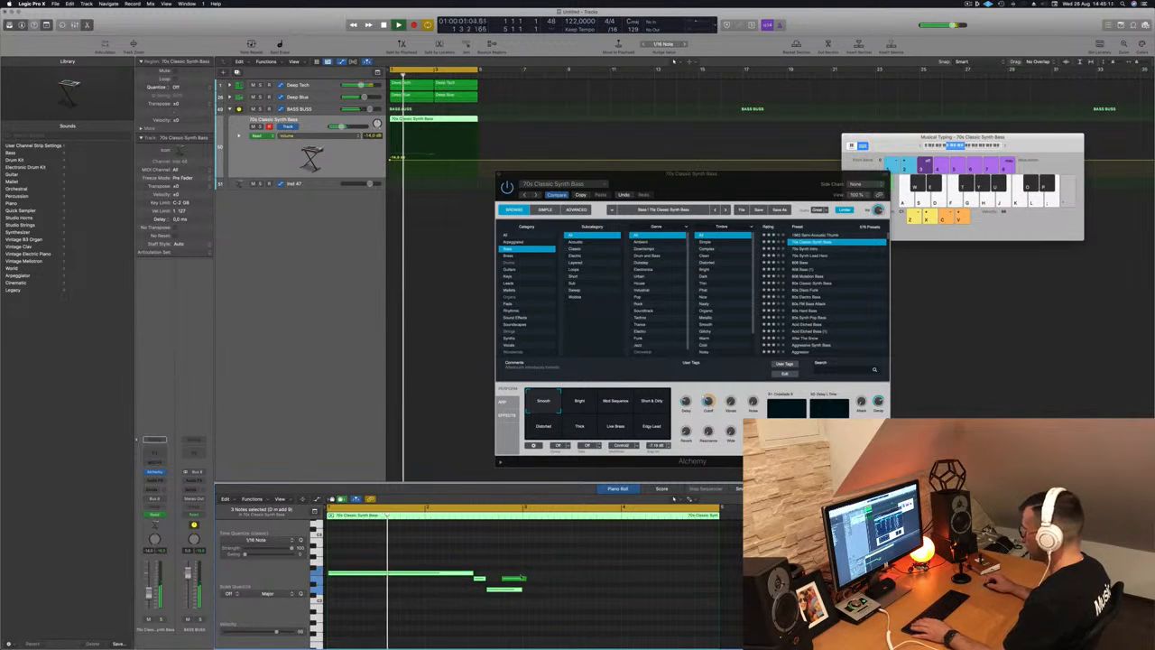
drag(515, 578, 706, 583)
drag(521, 591, 693, 594)
- Return to bar 1, select all the bass notes, then select the BASS BUSS track
key(Return)
click(566, 574)
key(super+a)
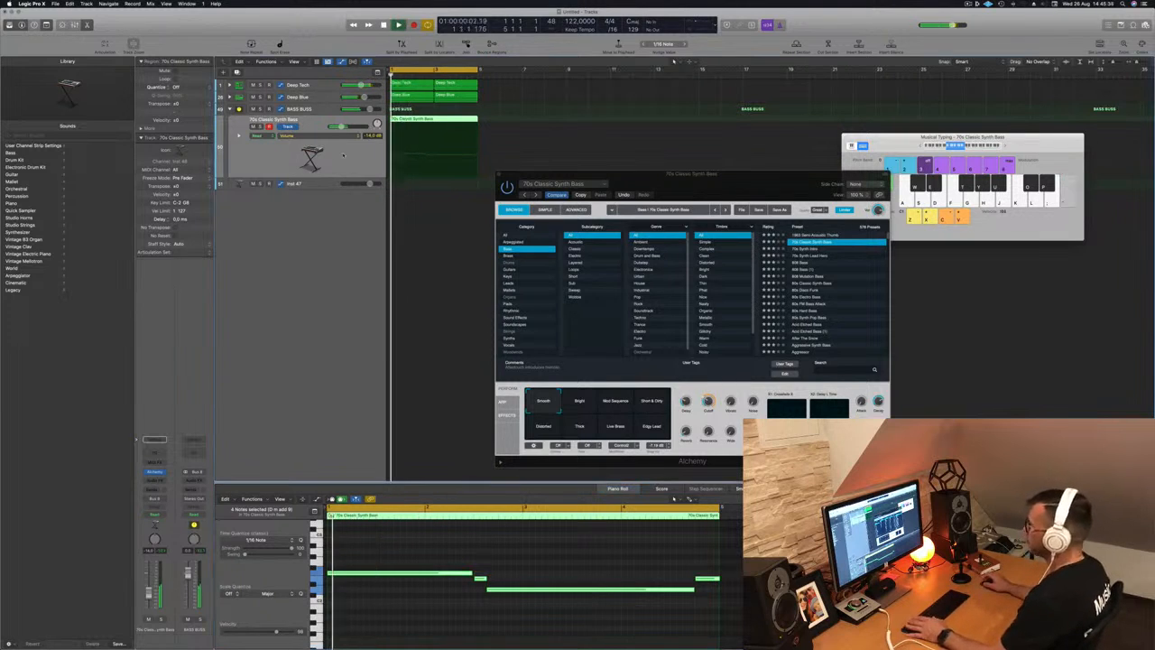
click(321, 110)
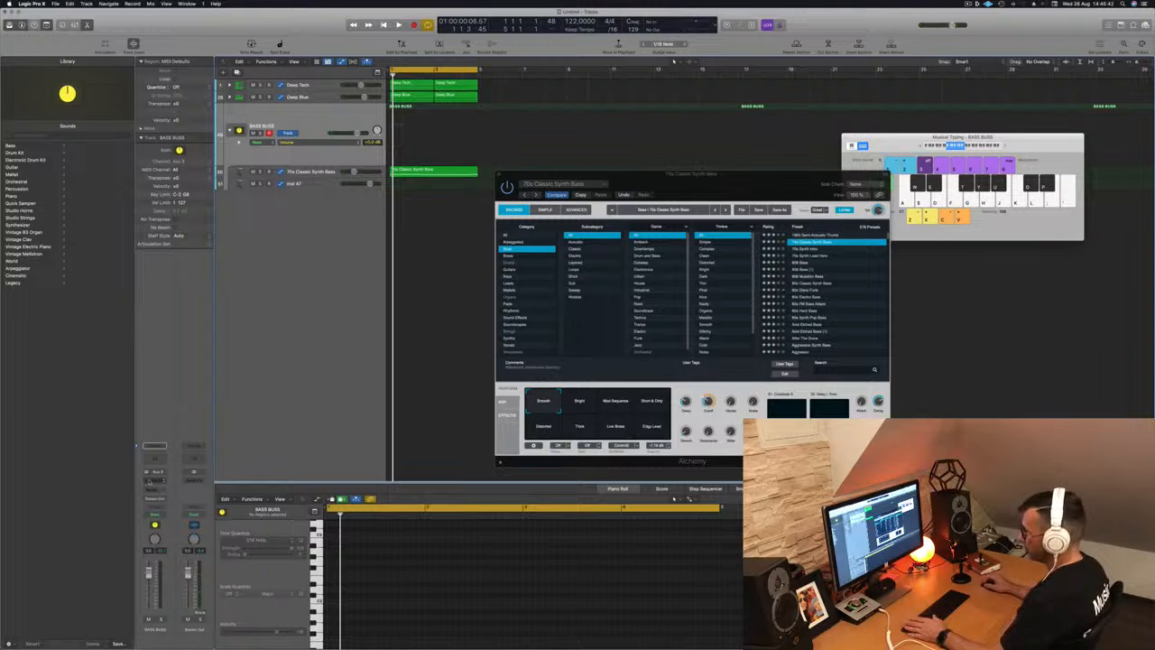
- Insert a Compressor on BASS BUSS with its side chain fed from Kick 1
click(150, 481)
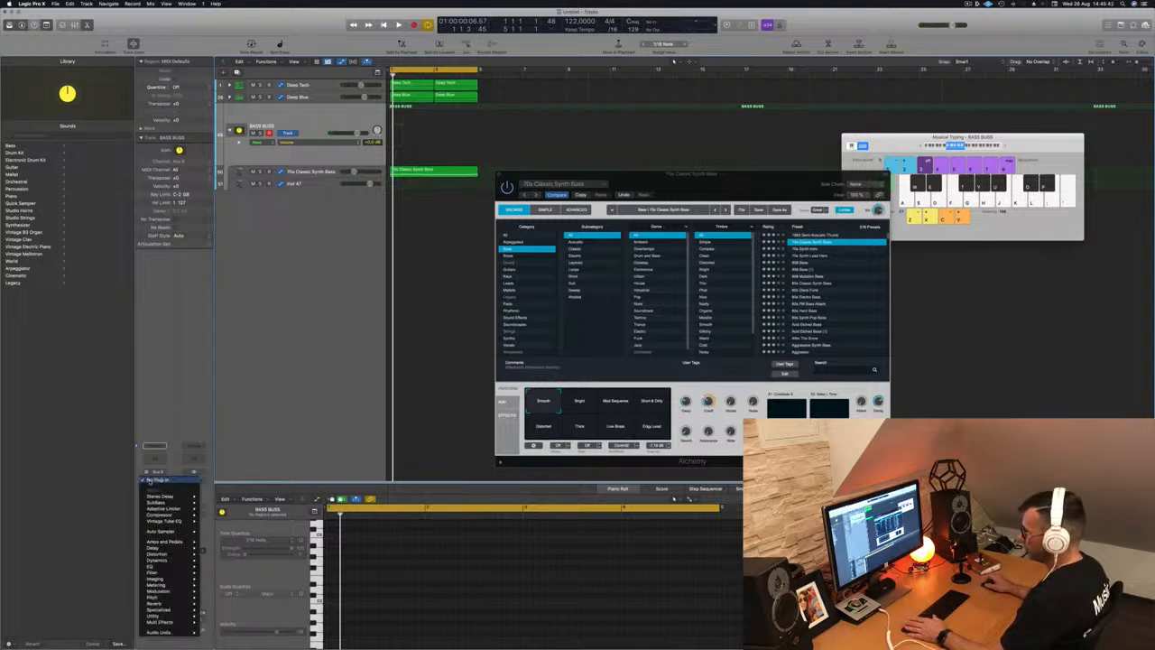
click(174, 440)
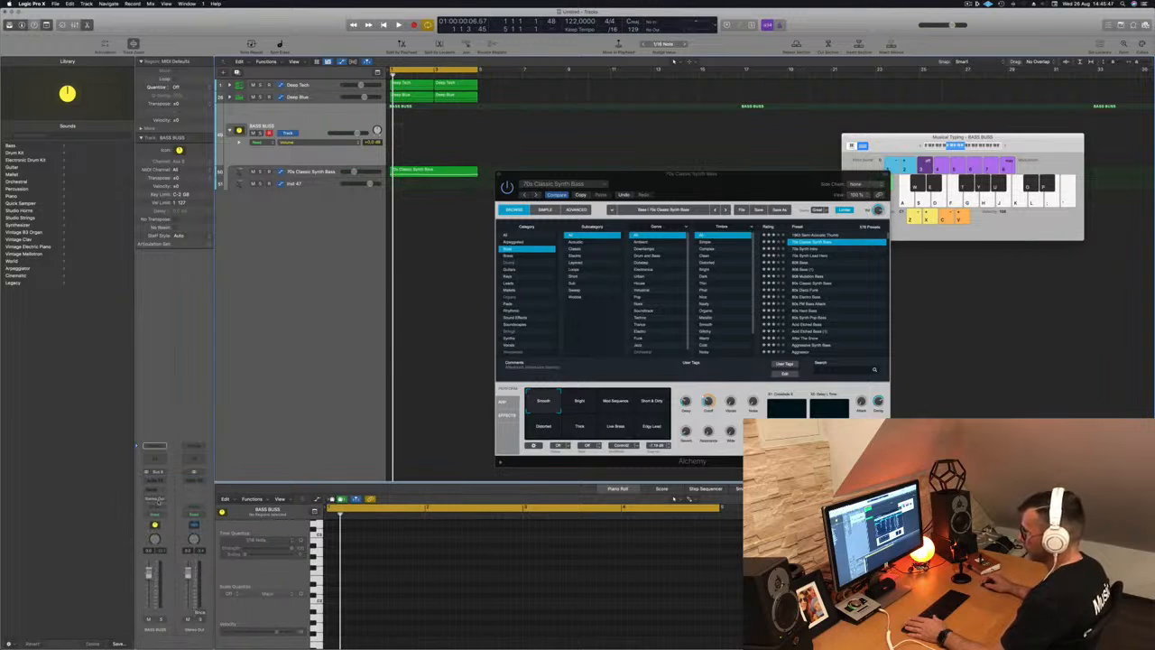
key(space)
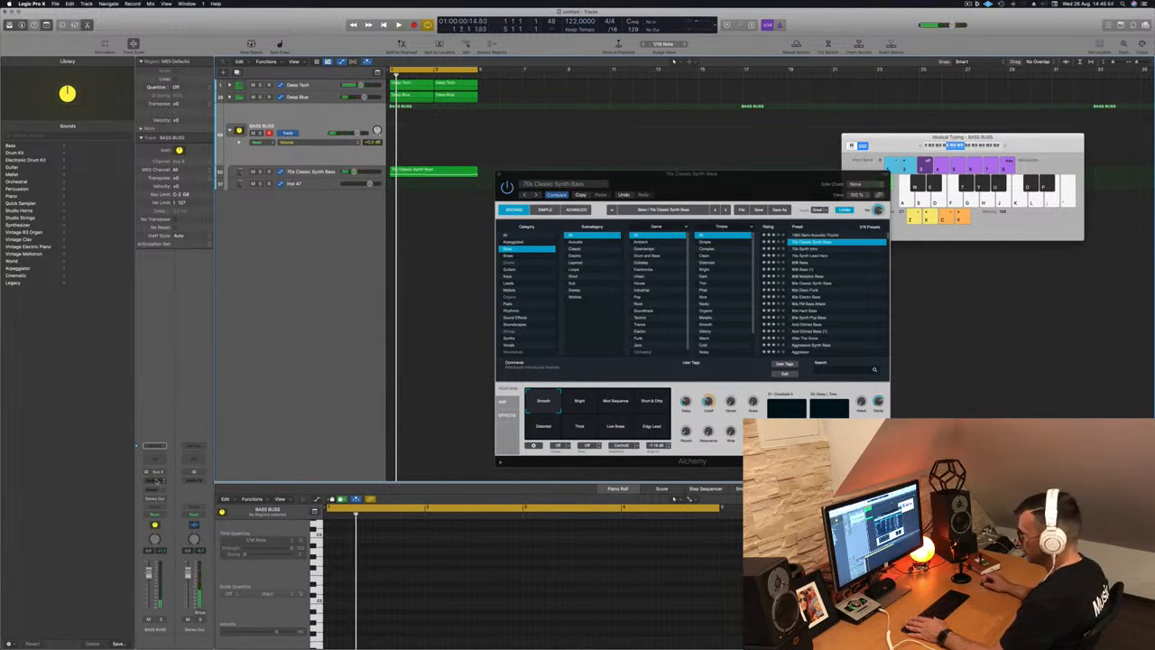
click(156, 480)
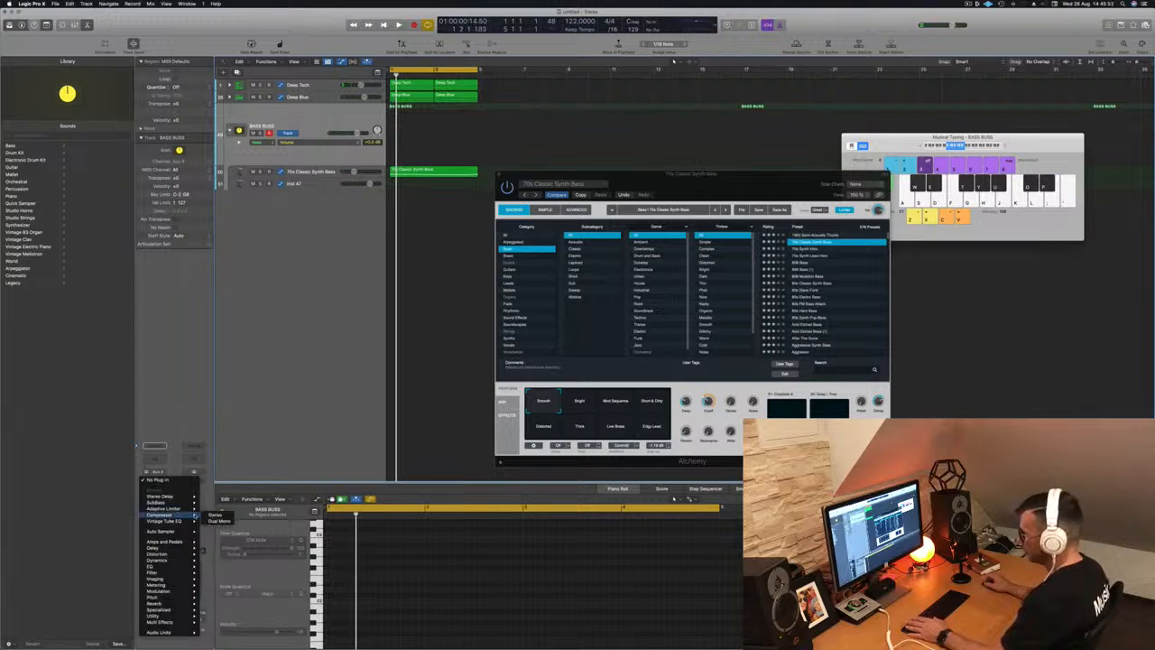
click(217, 514)
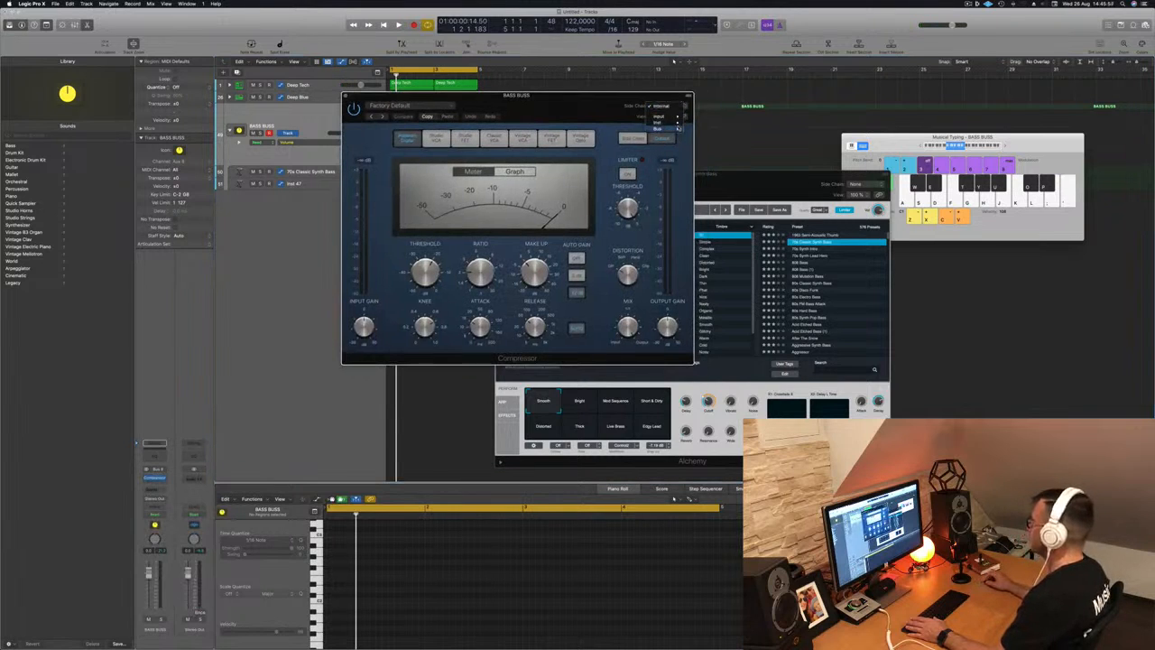
mouse_move(679, 121)
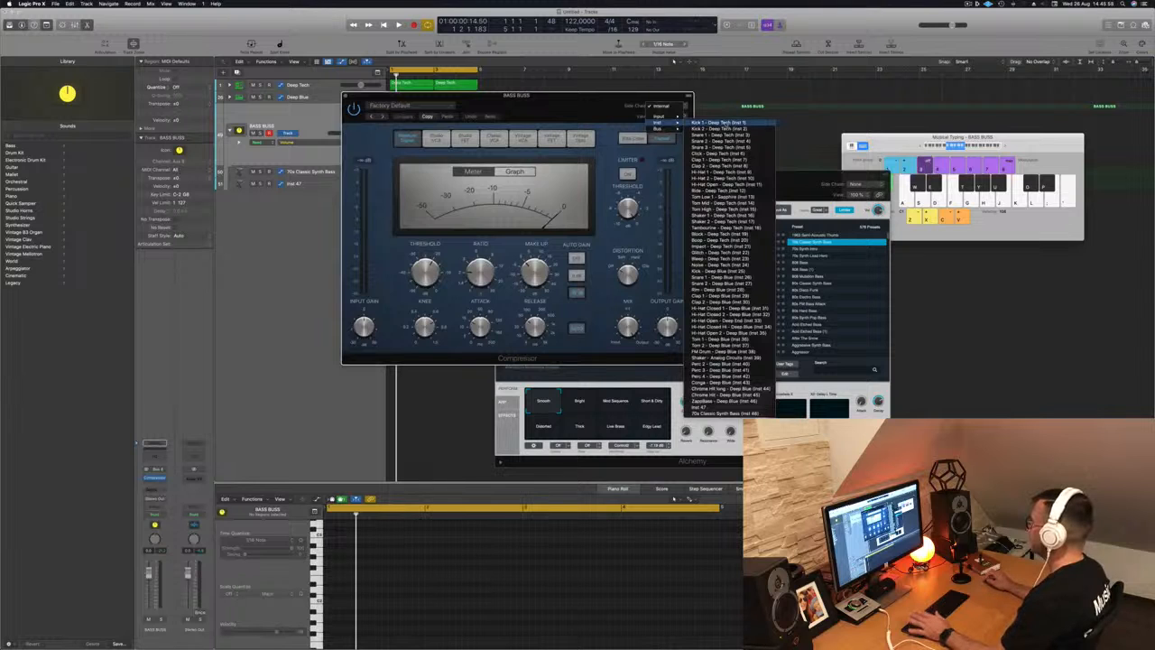
click(713, 123)
- Play back to hear the kick ducking, then select 70s Classic Synth Bass and close Alchemy
drag(575, 103, 867, 122)
key(space)
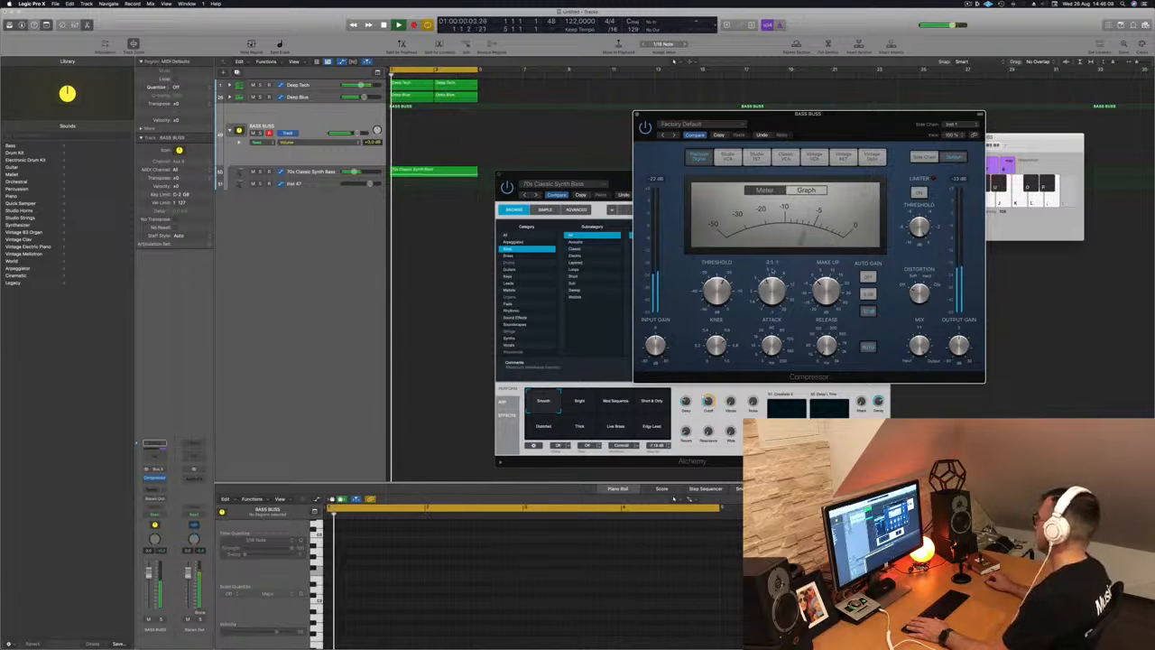
drag(852, 119, 772, 167)
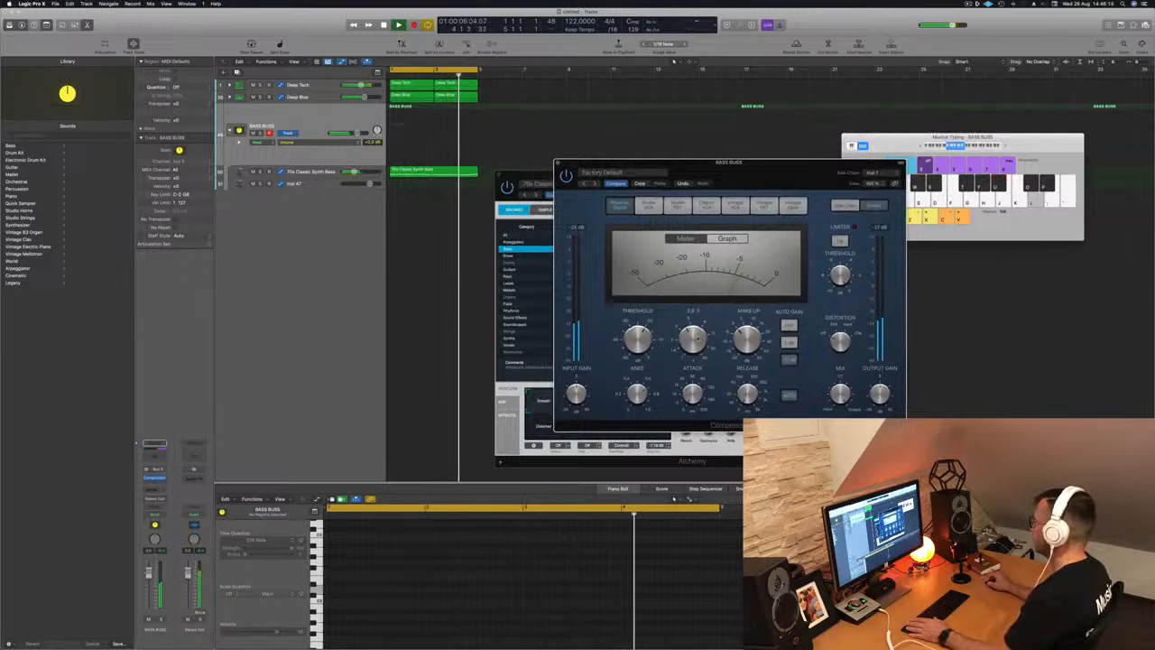
drag(774, 170, 816, 161)
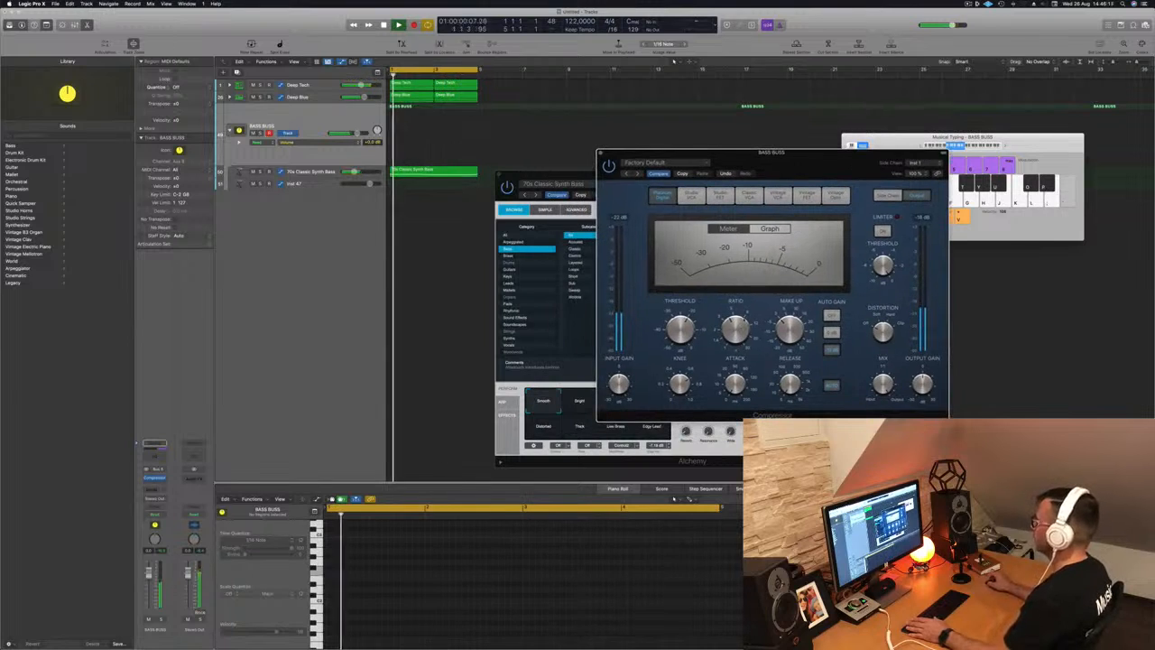
key(Down)
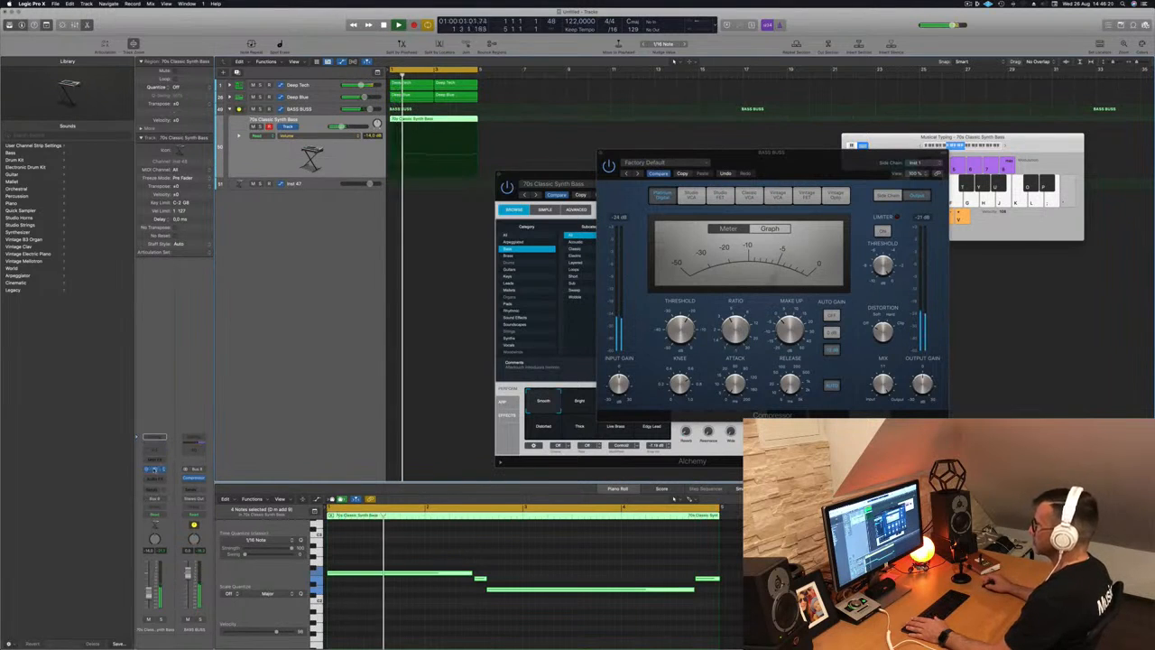
key(super+w)
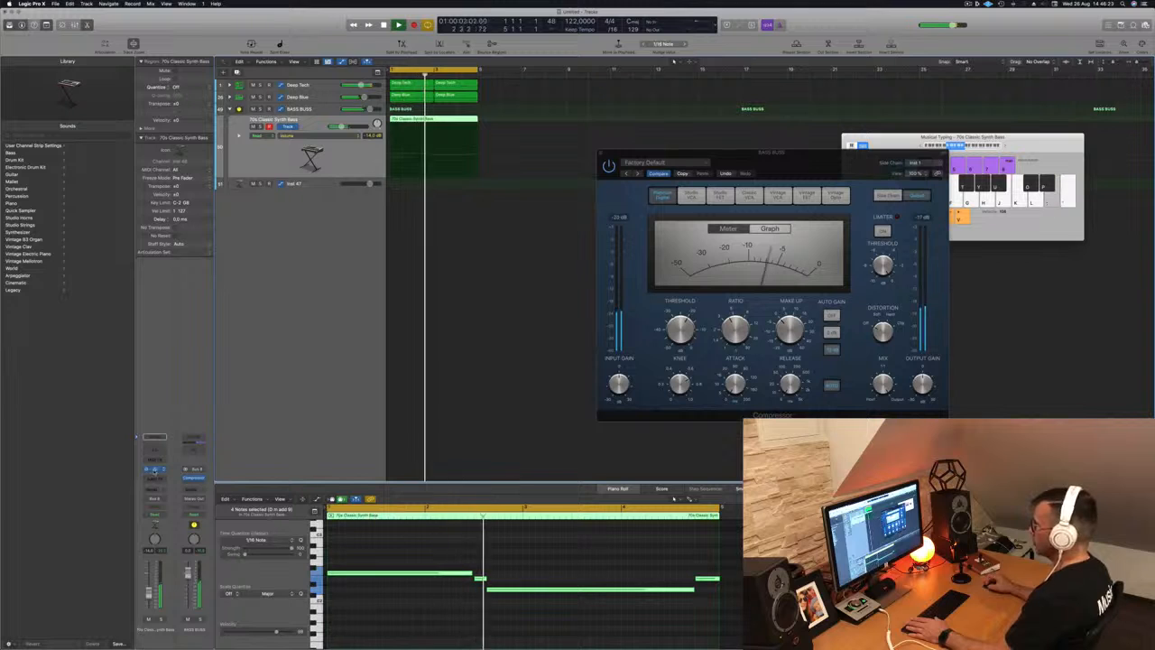
- Try Short & Dirty, Distorted, Low Brass and Edgy Lead bass variations, keep Smooth, then close Alchemy
click(151, 468)
key(Return)
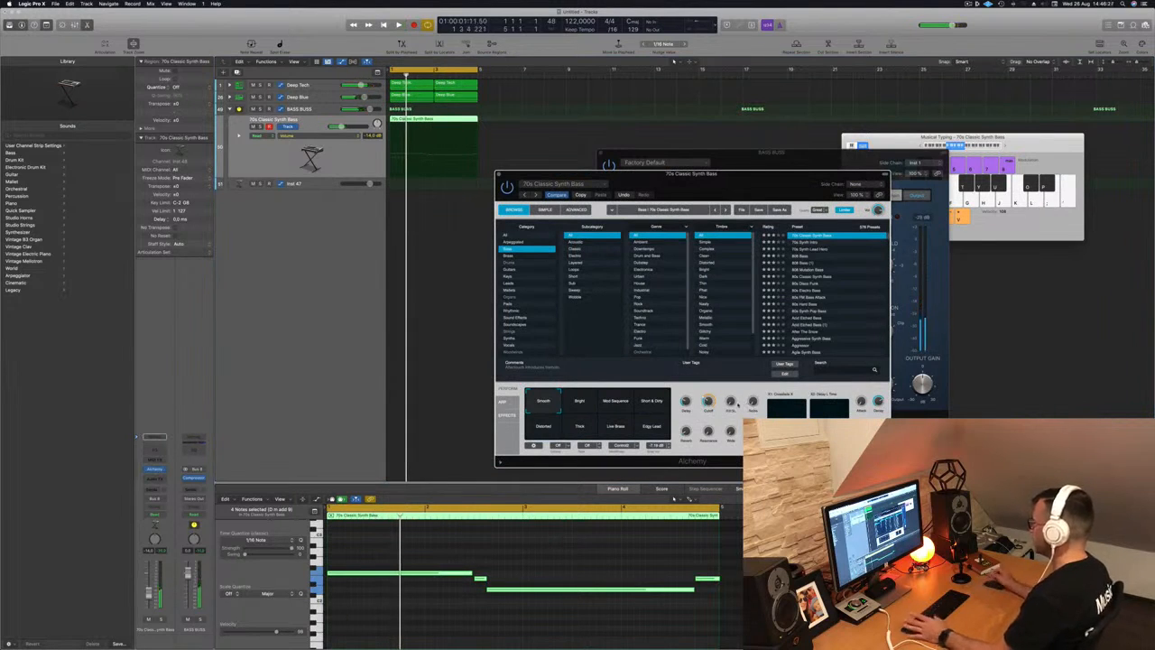
click(660, 405)
click(545, 426)
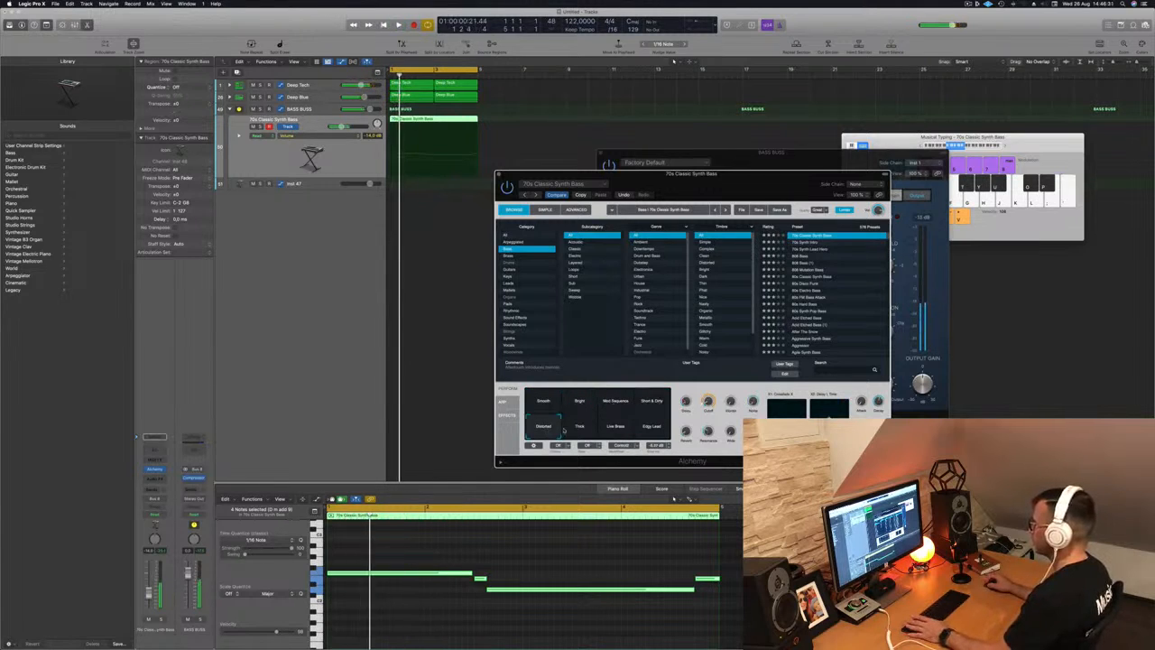
click(616, 426)
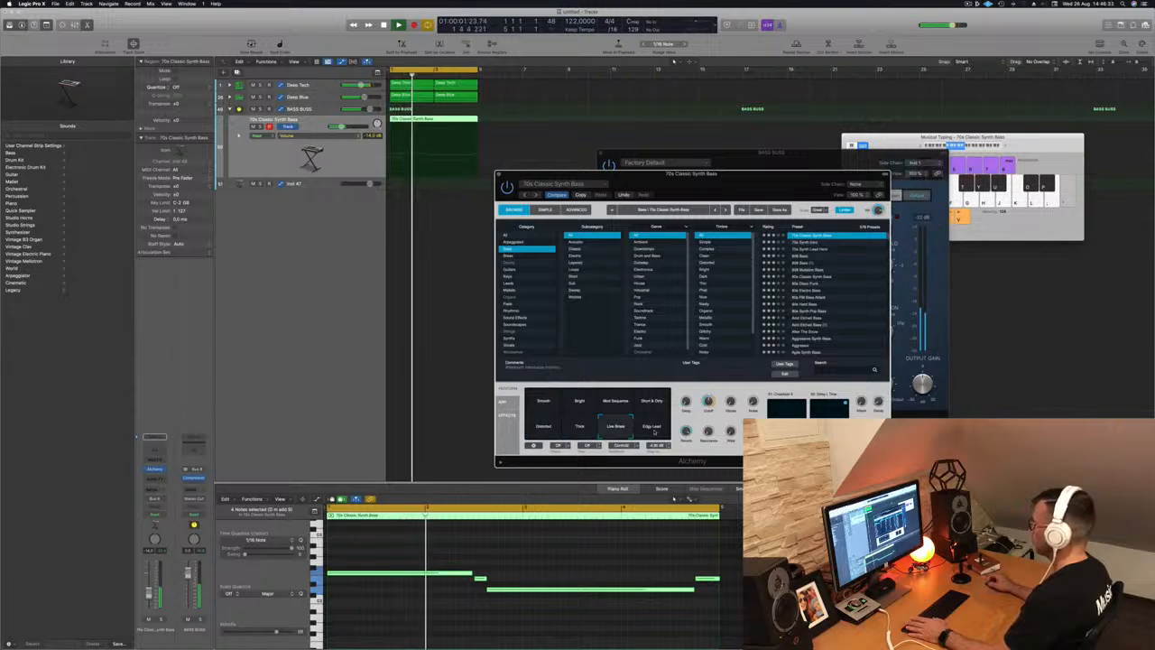
click(655, 429)
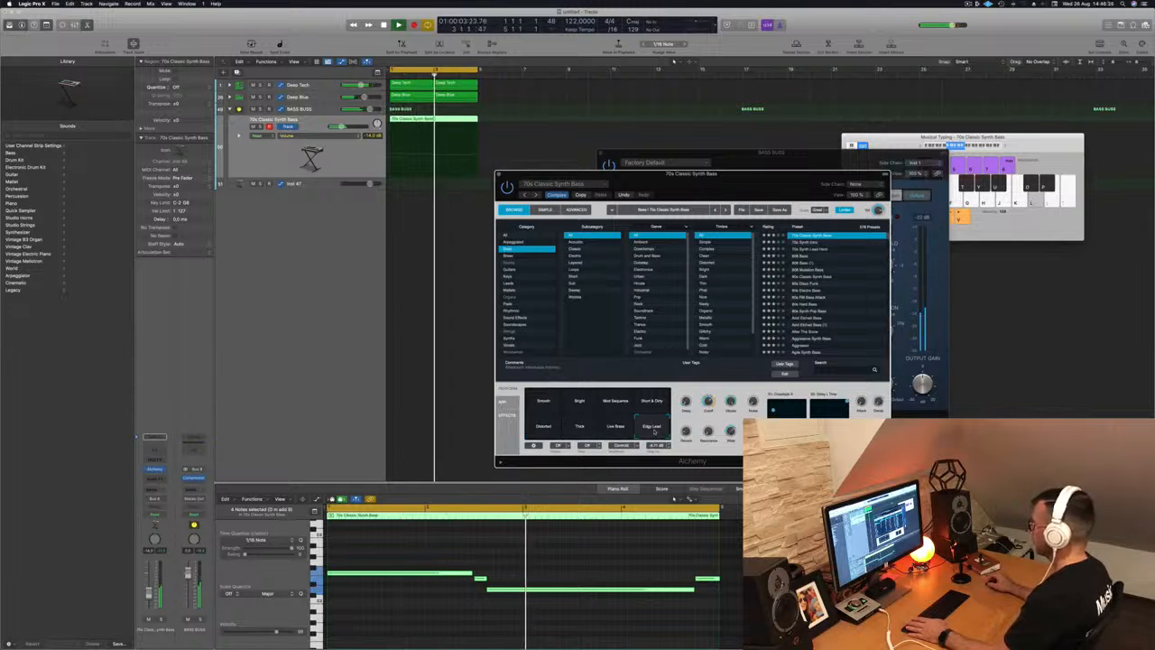
click(544, 403)
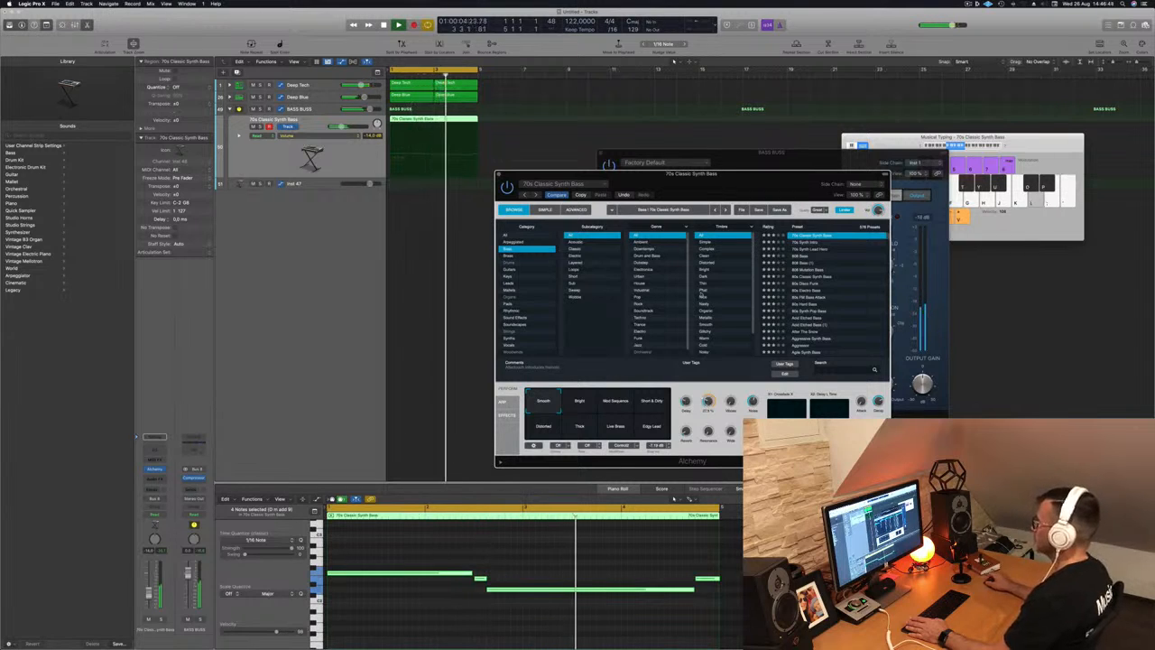
click(498, 174)
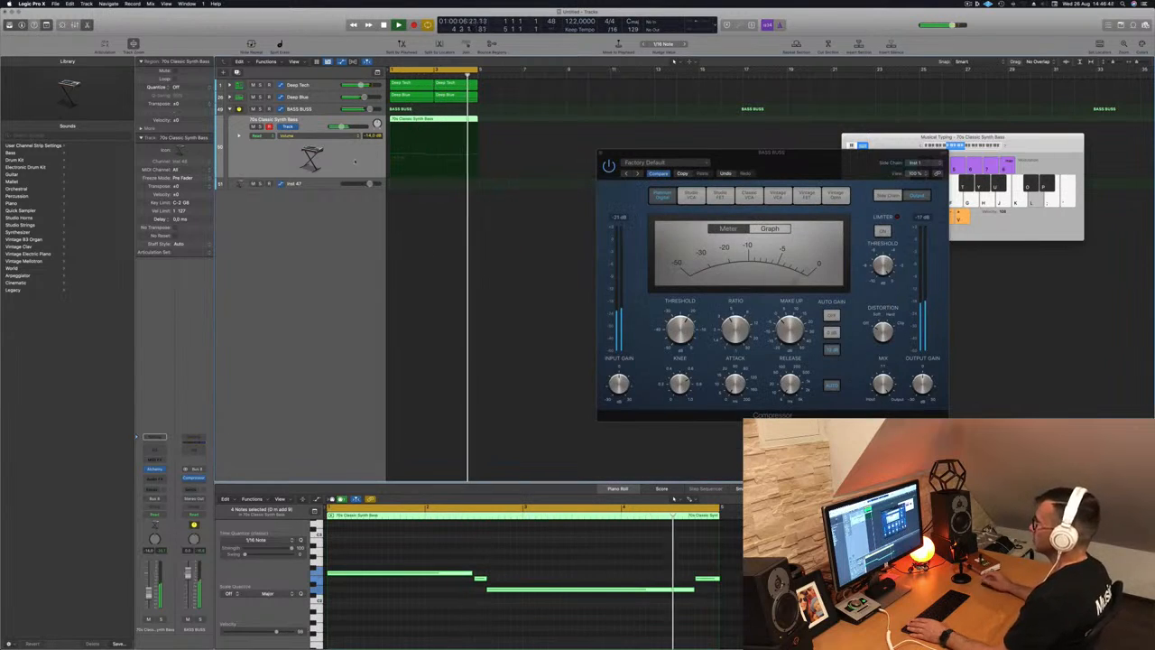
- Copy the 70s Classic Synth Bass region onto the empty Inst 47 track
click(331, 184)
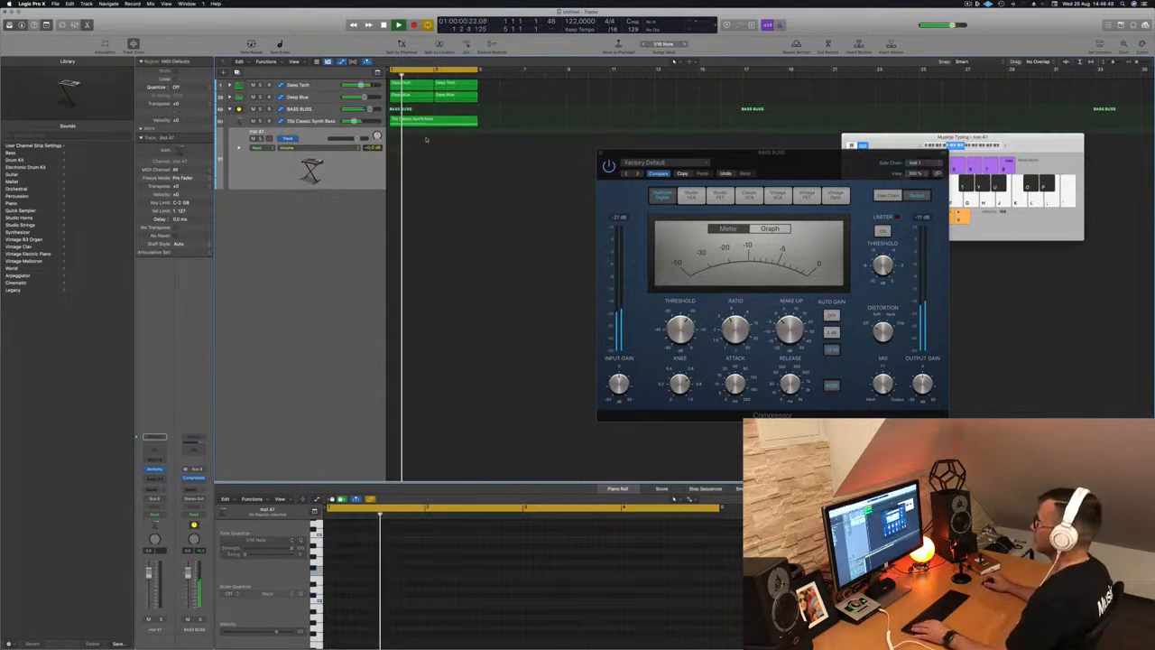
click(443, 120)
drag(430, 127, 430, 151)
- Shorten the region's first note into short repeated notes, audition it, and open Inst 47's Alchemy
click(442, 573)
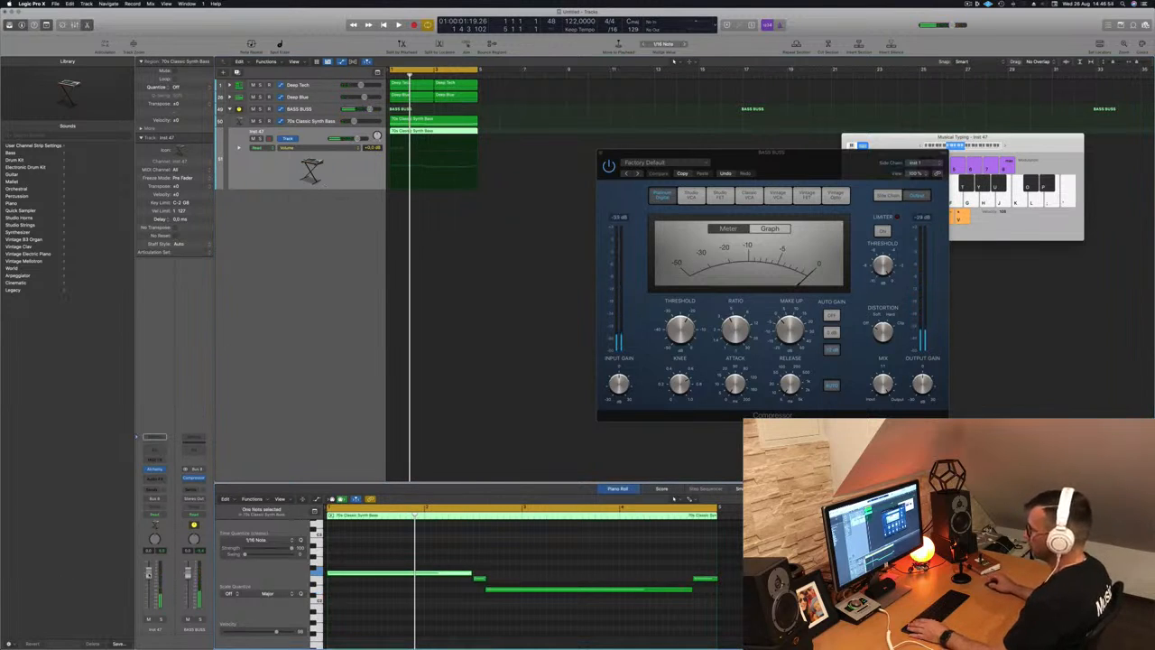
key(space)
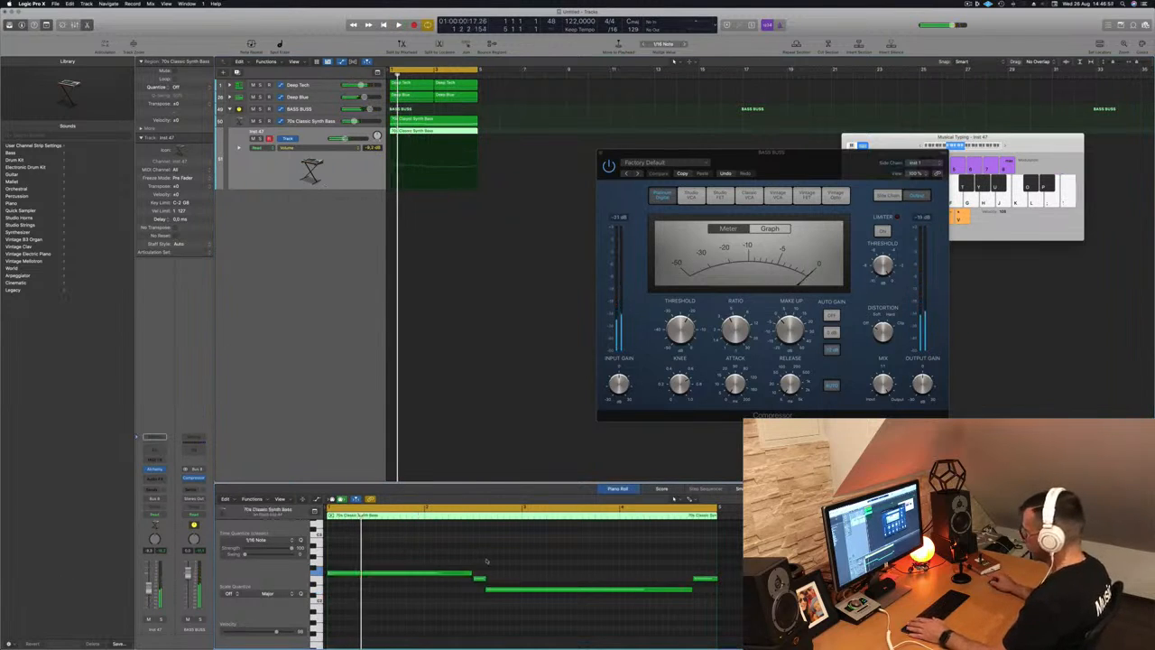
drag(472, 572, 411, 577)
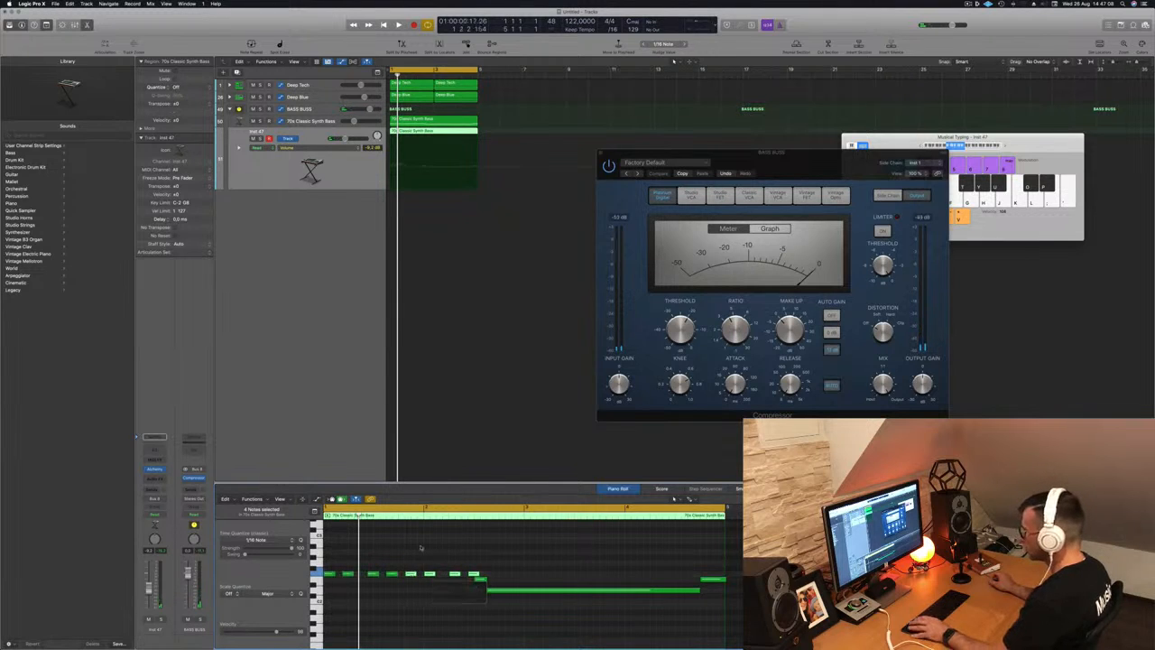
key(space)
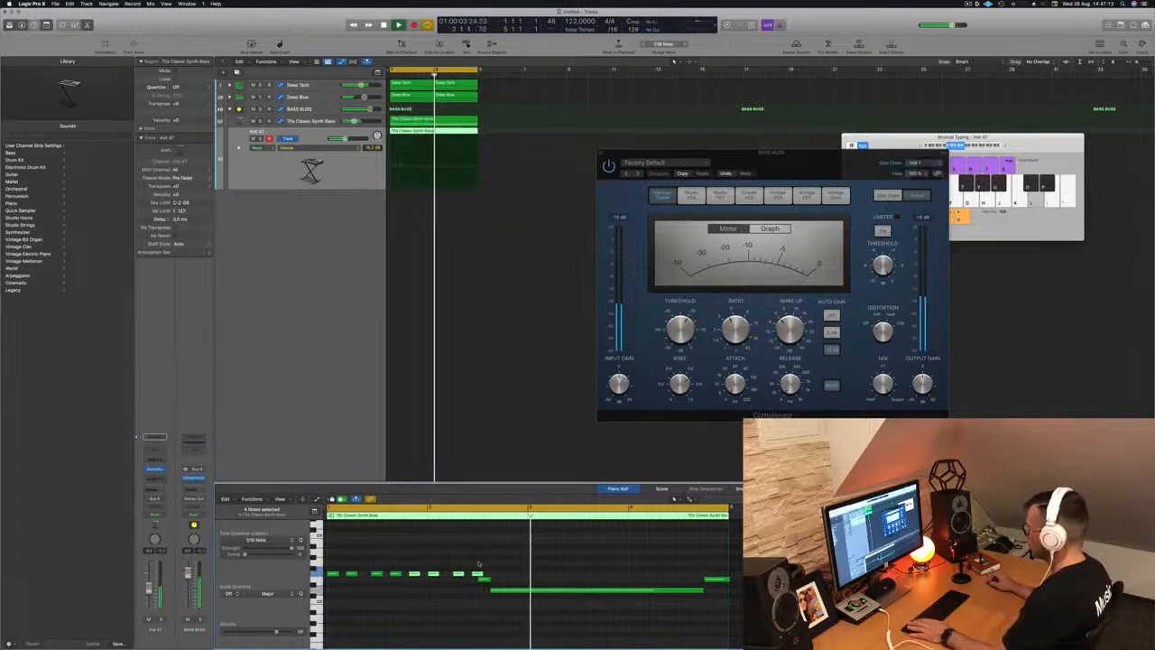
key(Return)
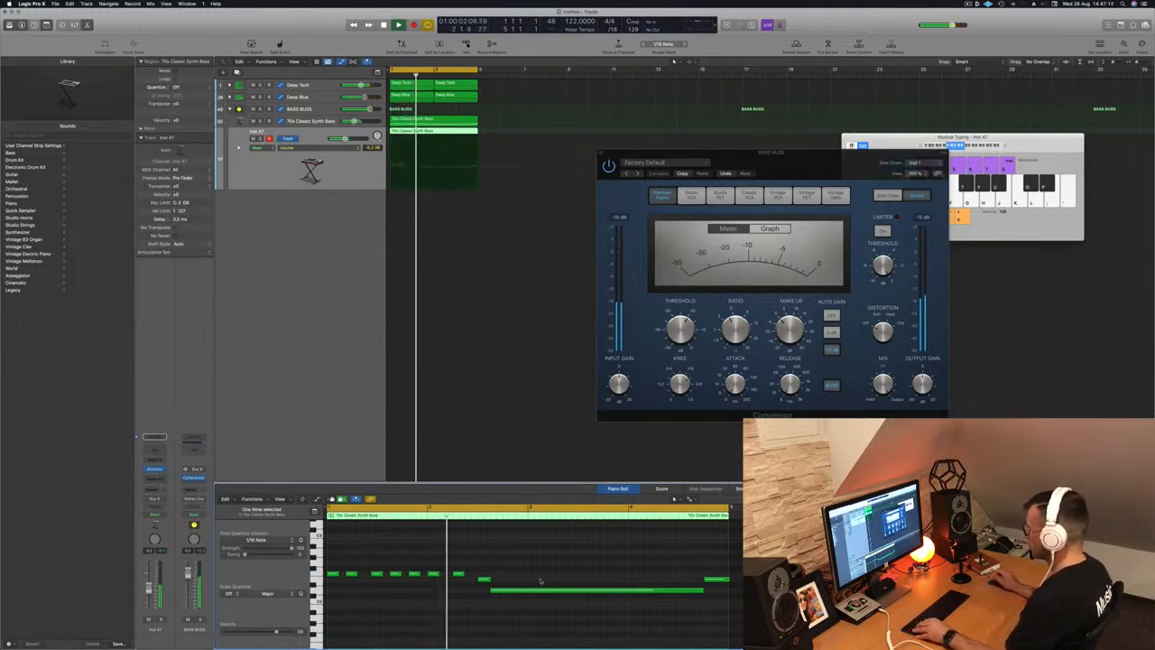
key(Return)
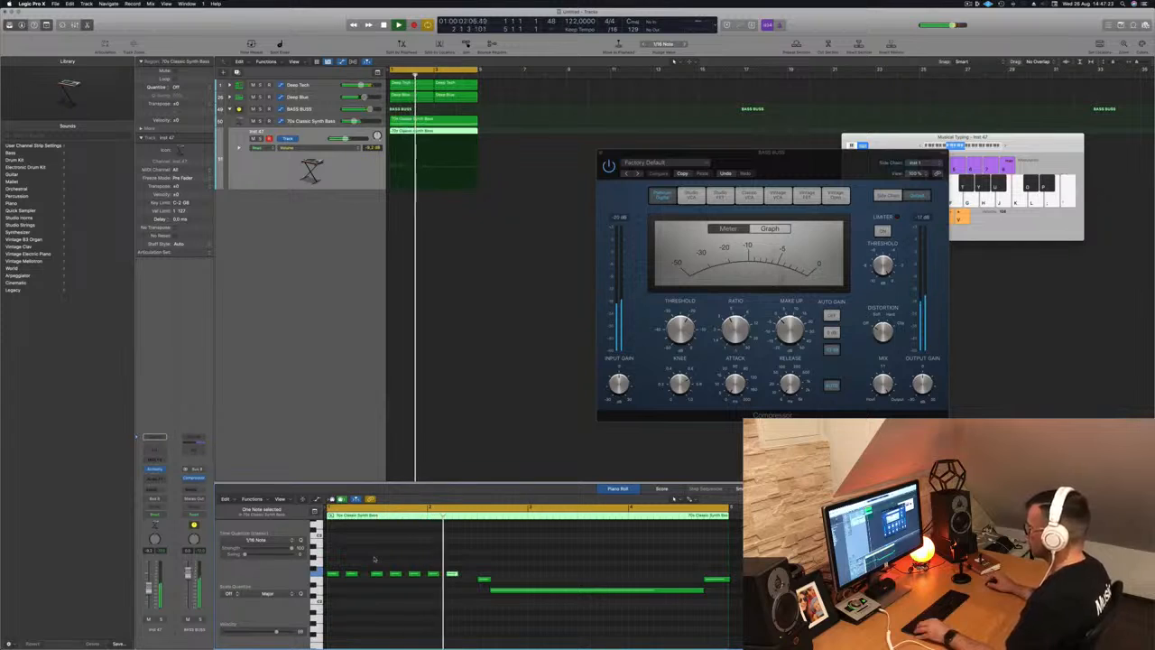
drag(459, 581, 473, 581)
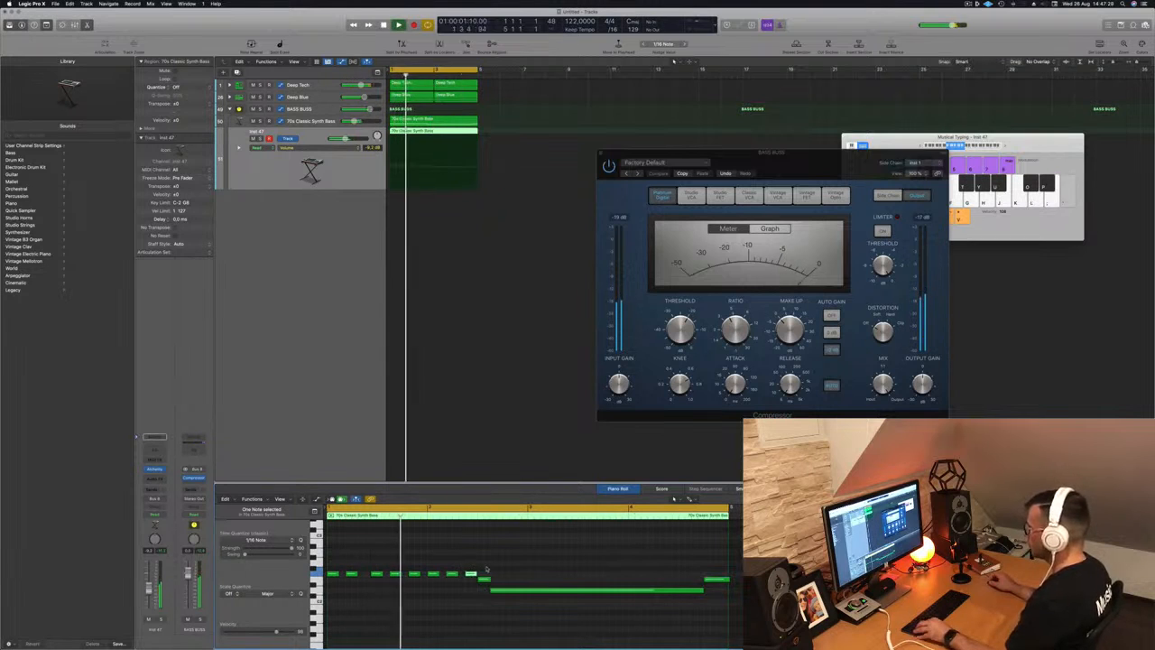
scroll(474, 428, down, 3)
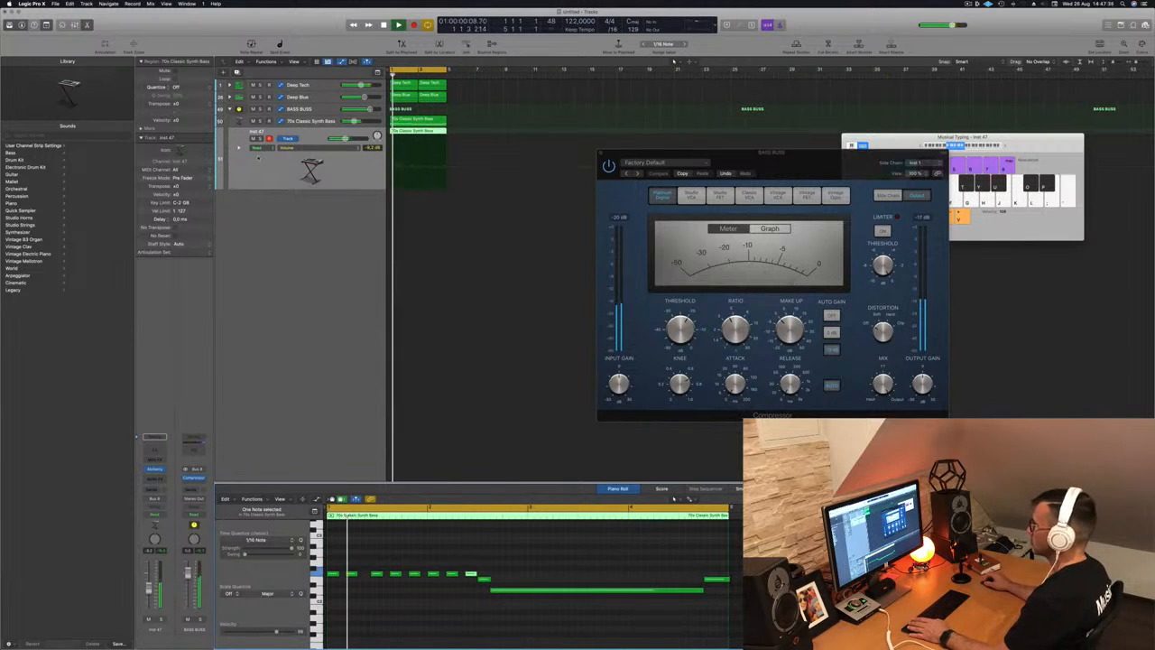
click(155, 469)
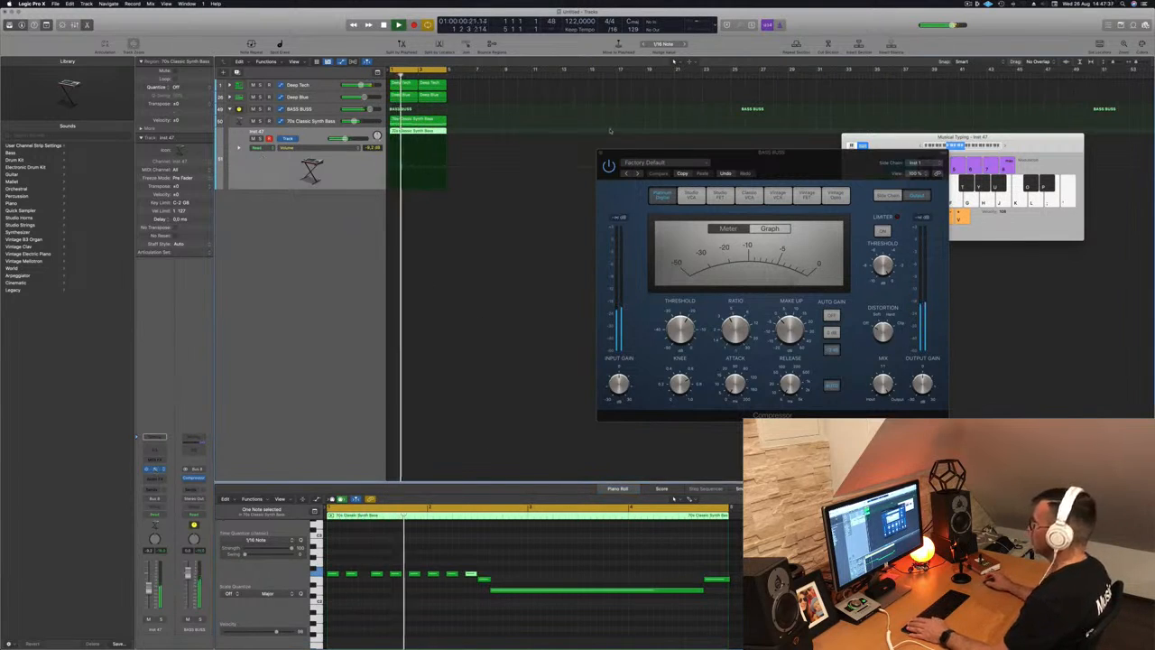
key(space)
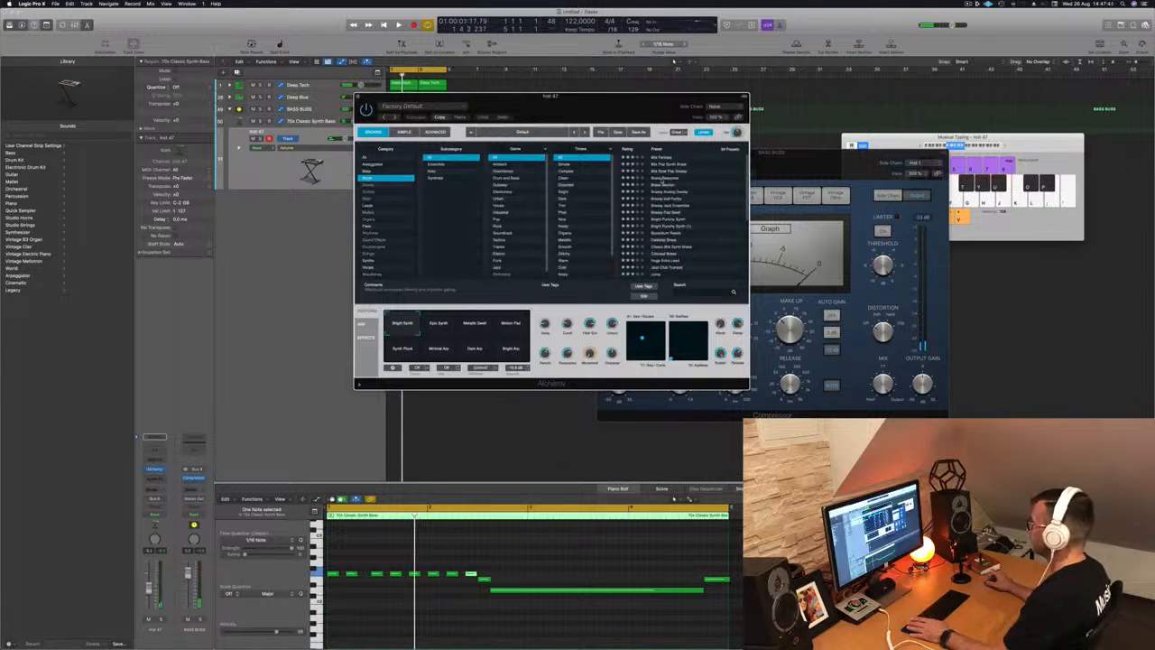
- Load the Bright Punchy Synth preset into Inst 47's Alchemy during playback
key(space)
drag(636, 96, 734, 127)
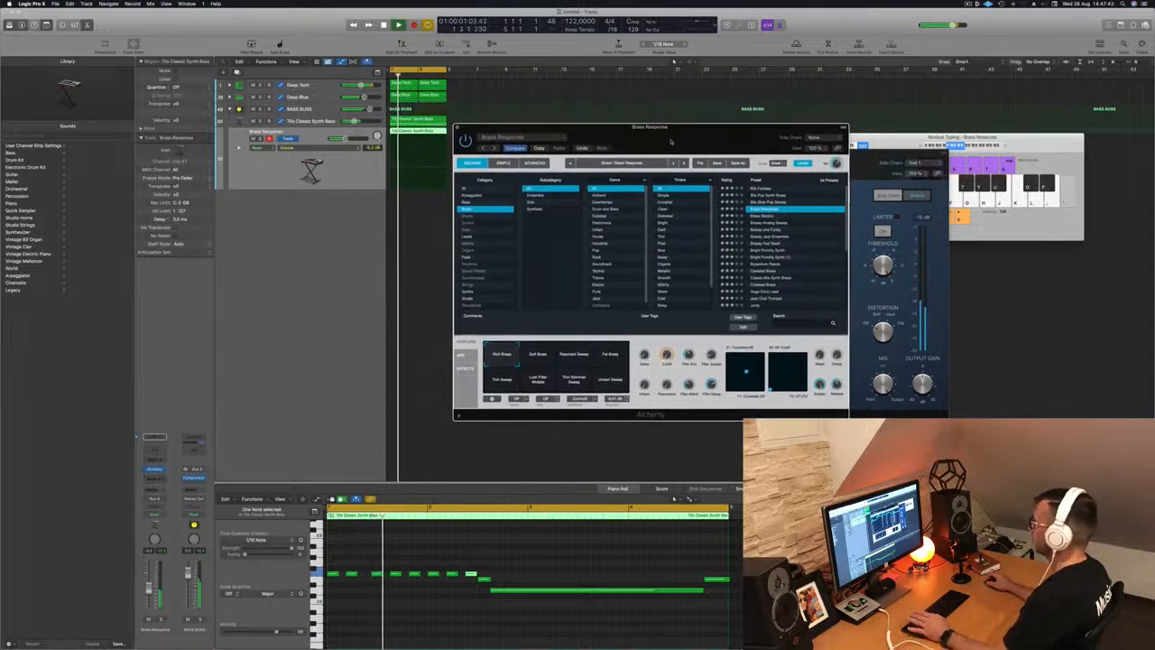
click(769, 252)
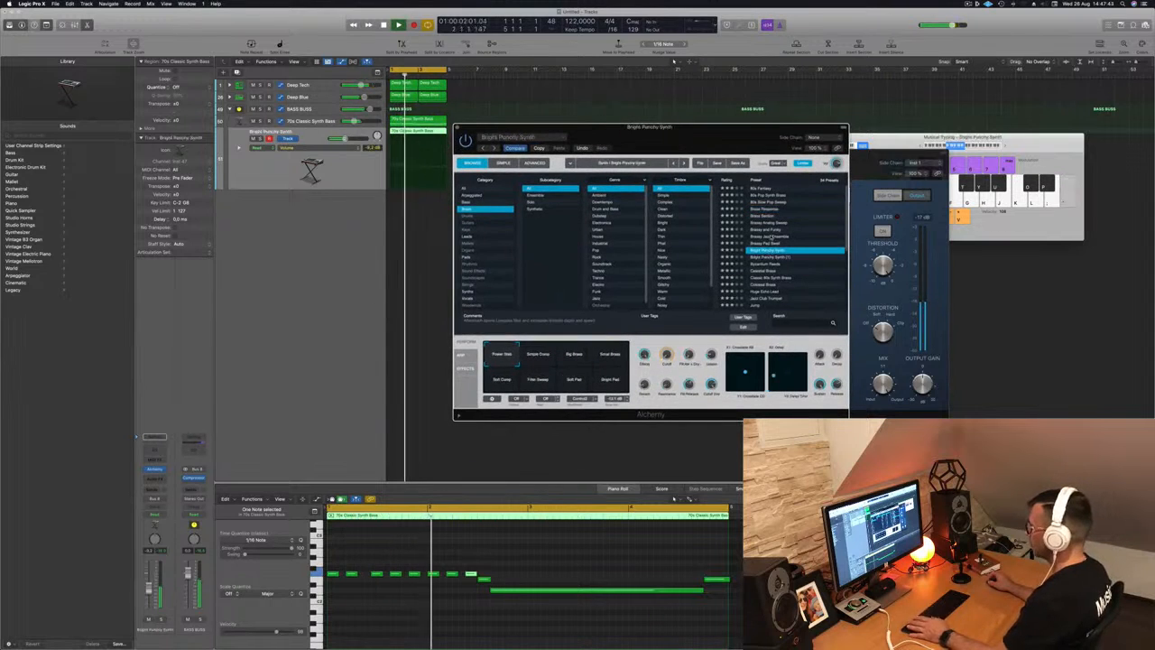
- Shift all 11 notes down an octave and back up, then close the synth window
click(542, 550)
key(super+a)
key(alt+shift+Down)
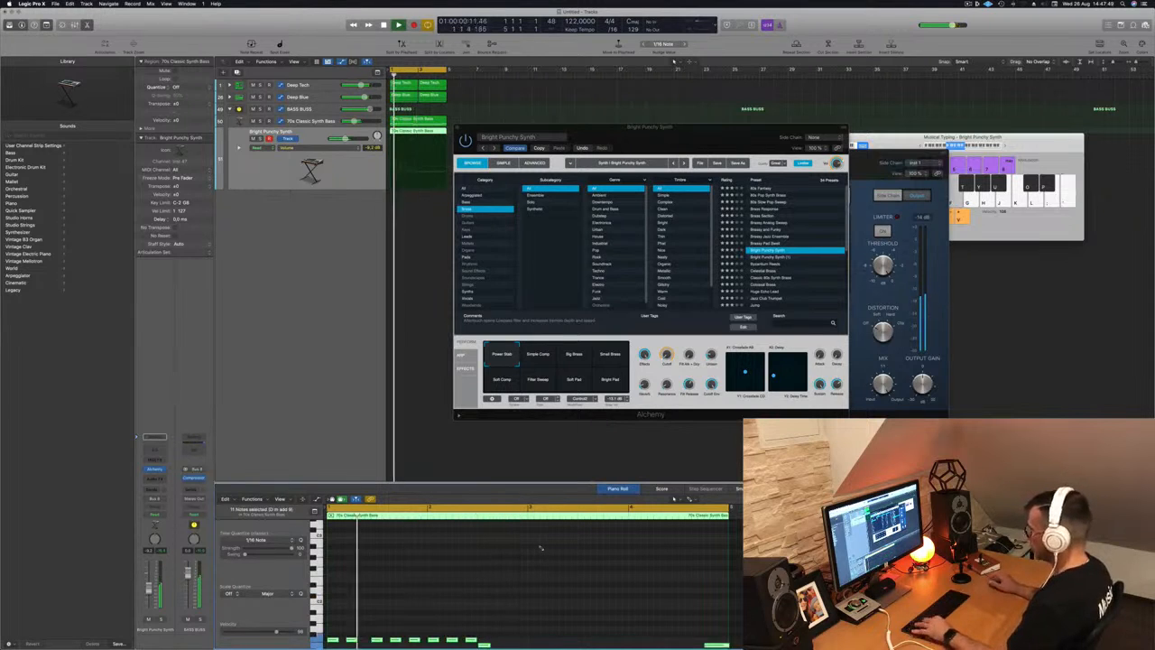
key(alt+shift+Up)
drag(499, 141, 627, 112)
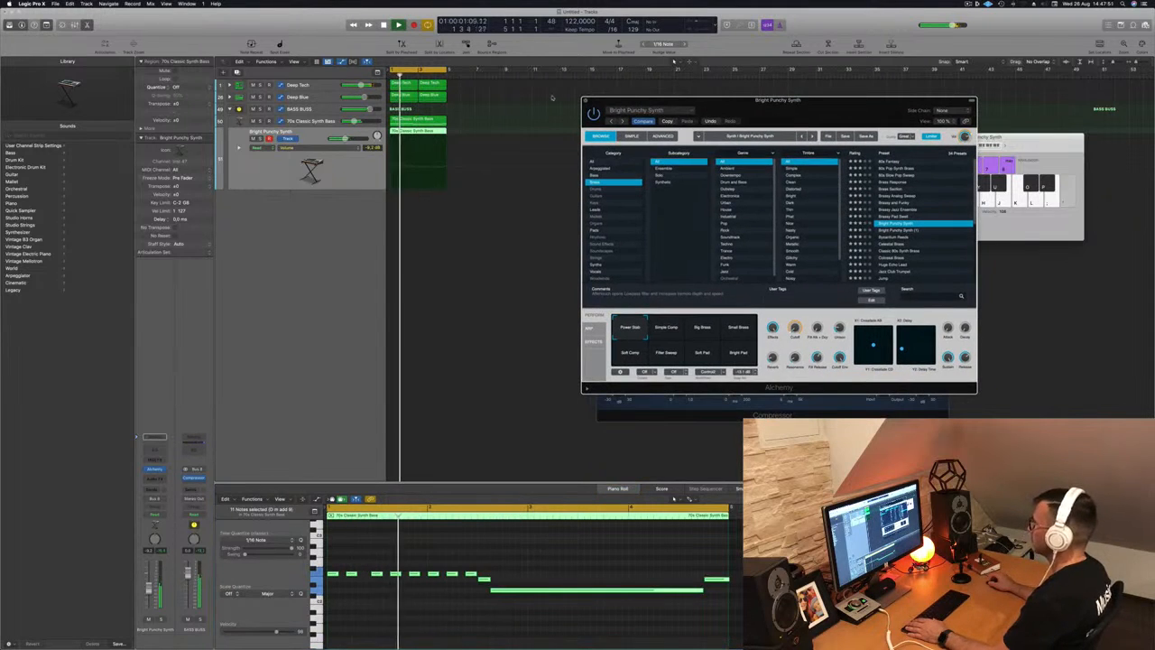
click(585, 101)
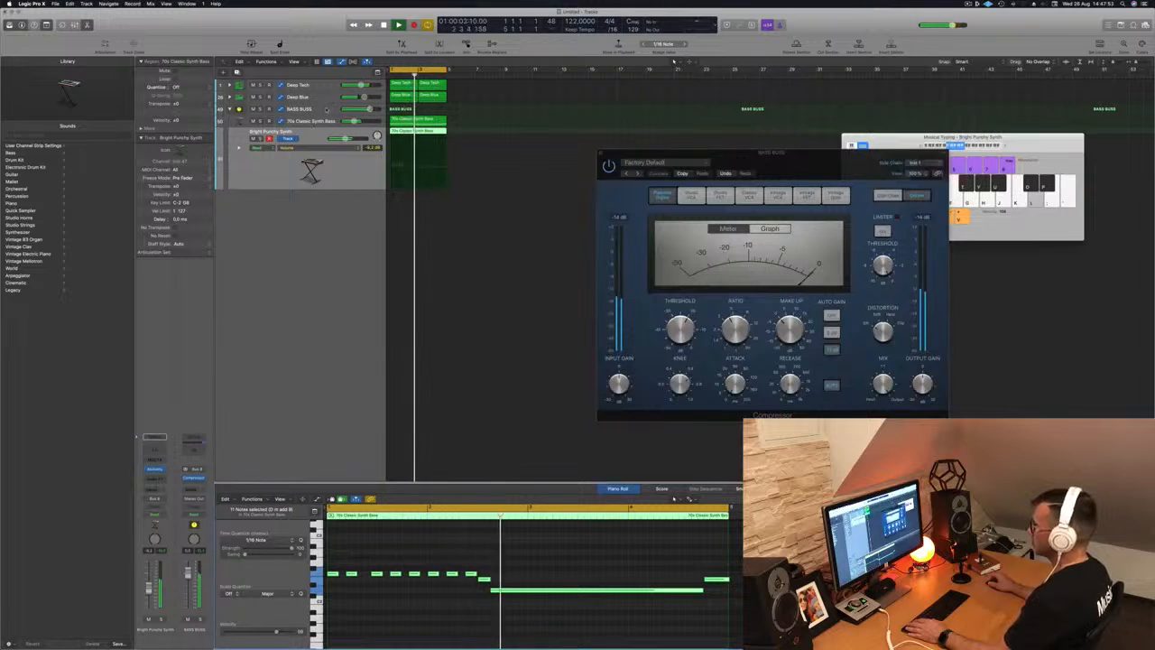
- Repeat the selected bass regions three times and extend the cycle range to bar 17
drag(719, 159, 830, 154)
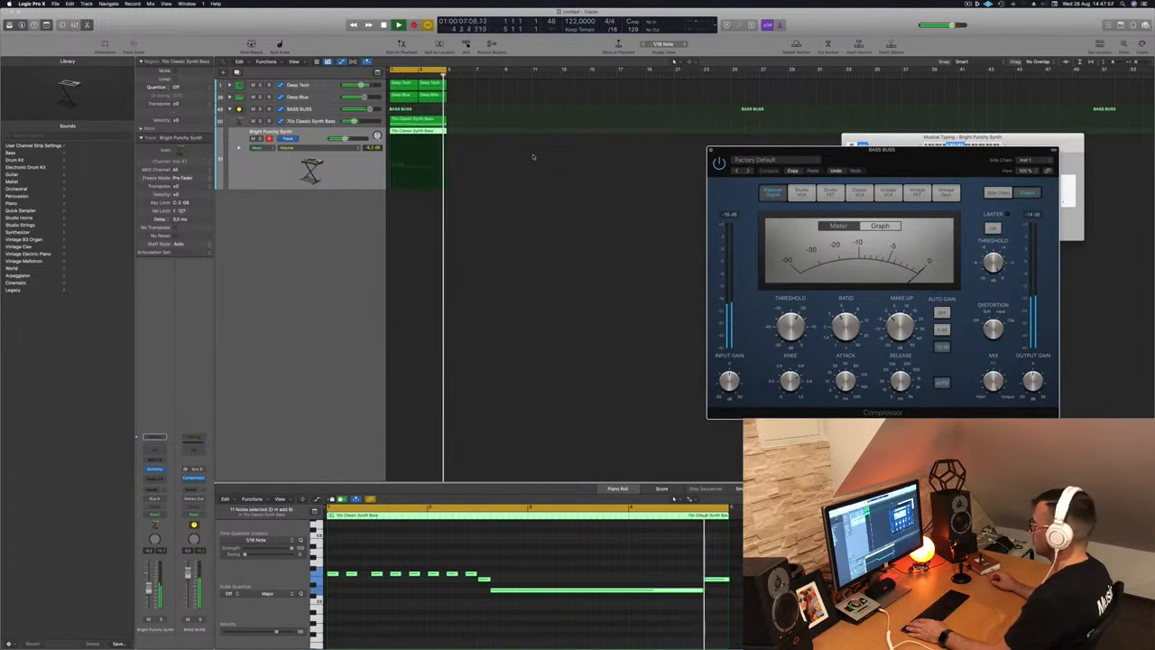
click(335, 177)
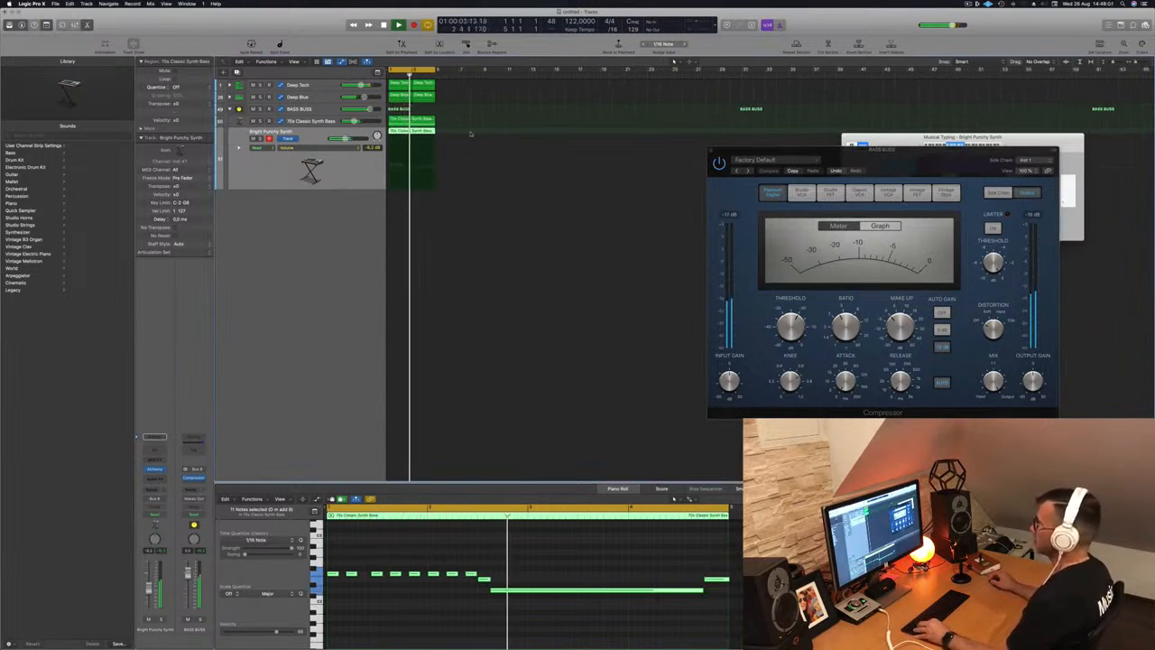
scroll(470, 134, left, 2)
key(super+r)
key(super+r)
key(super+r)
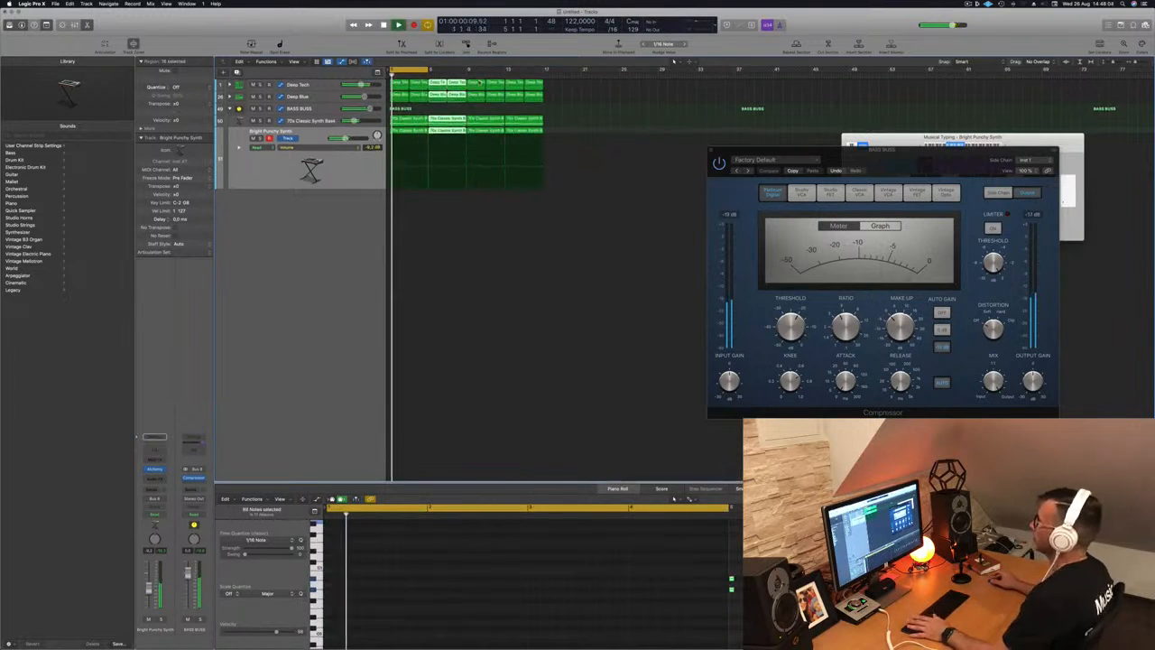
drag(428, 70, 544, 69)
key(space)
click(348, 178)
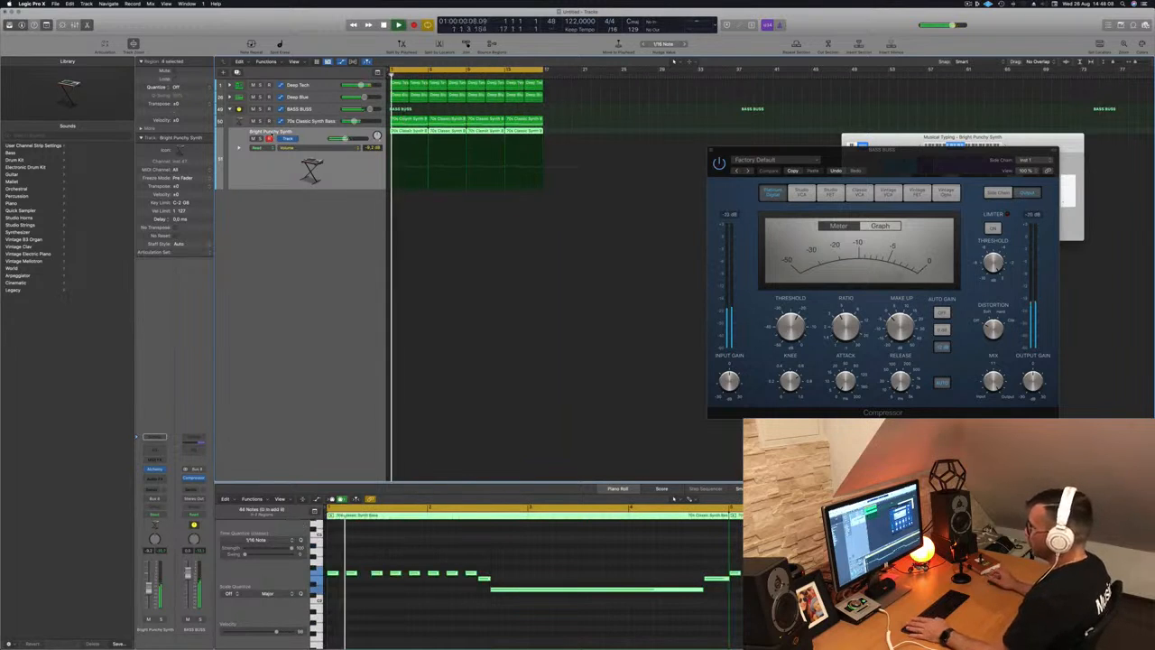
click(320, 107)
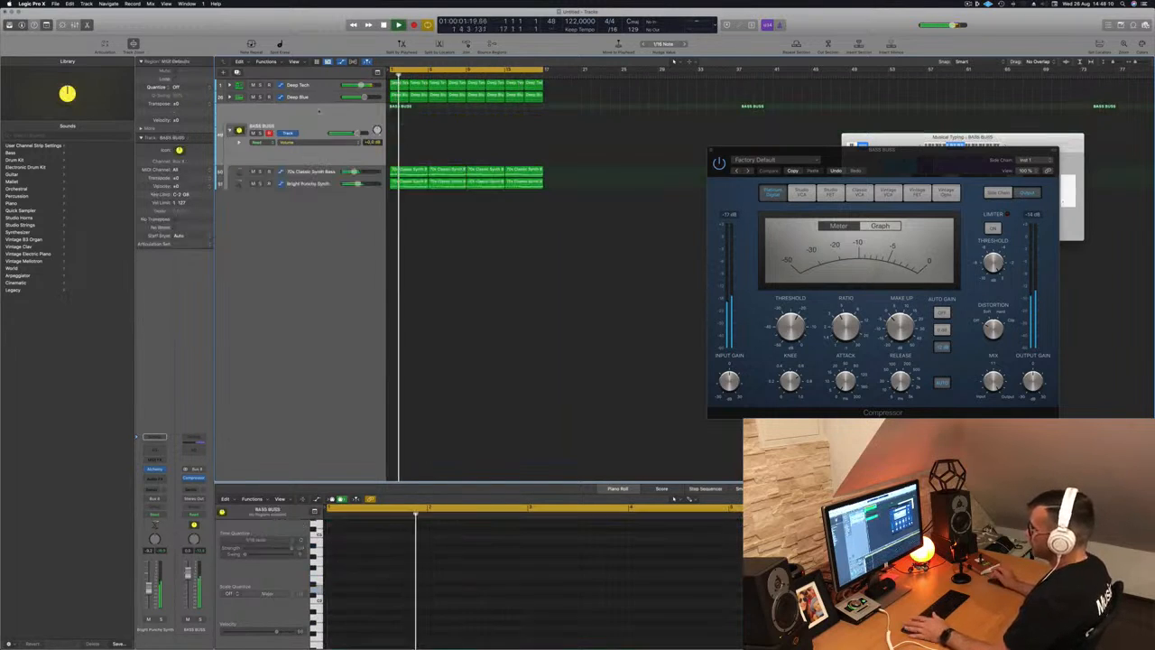
- Solo Bright Punchy Synth and 70s Classic Synth Bass together, then unsolo Bright Punchy Synth
click(317, 184)
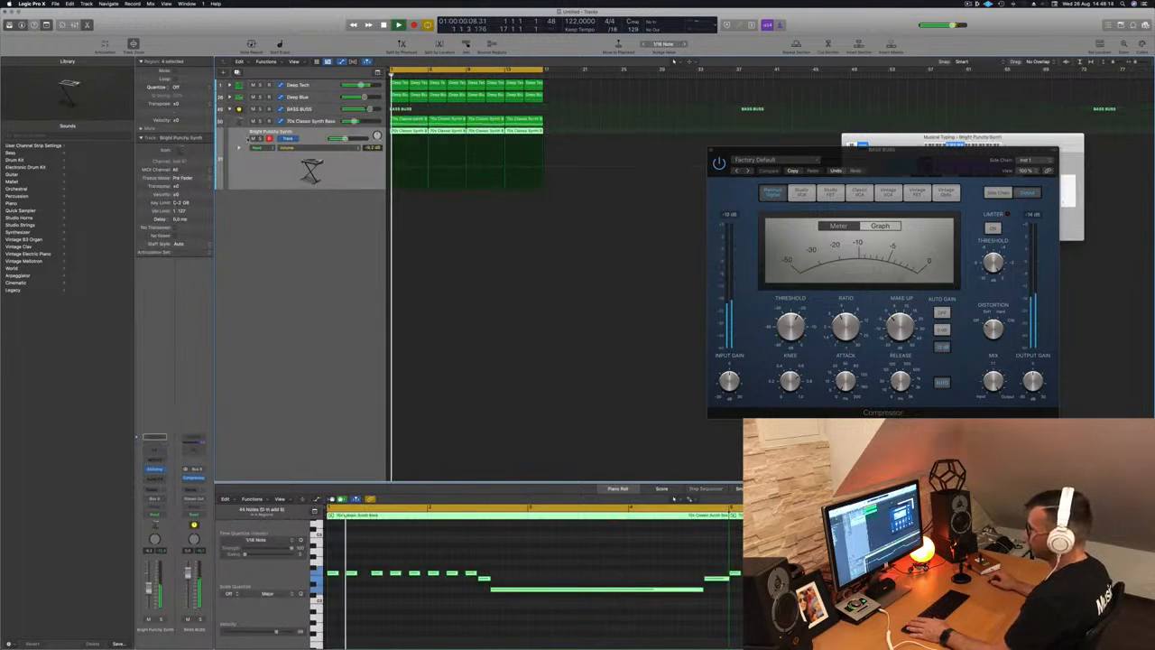
click(260, 139)
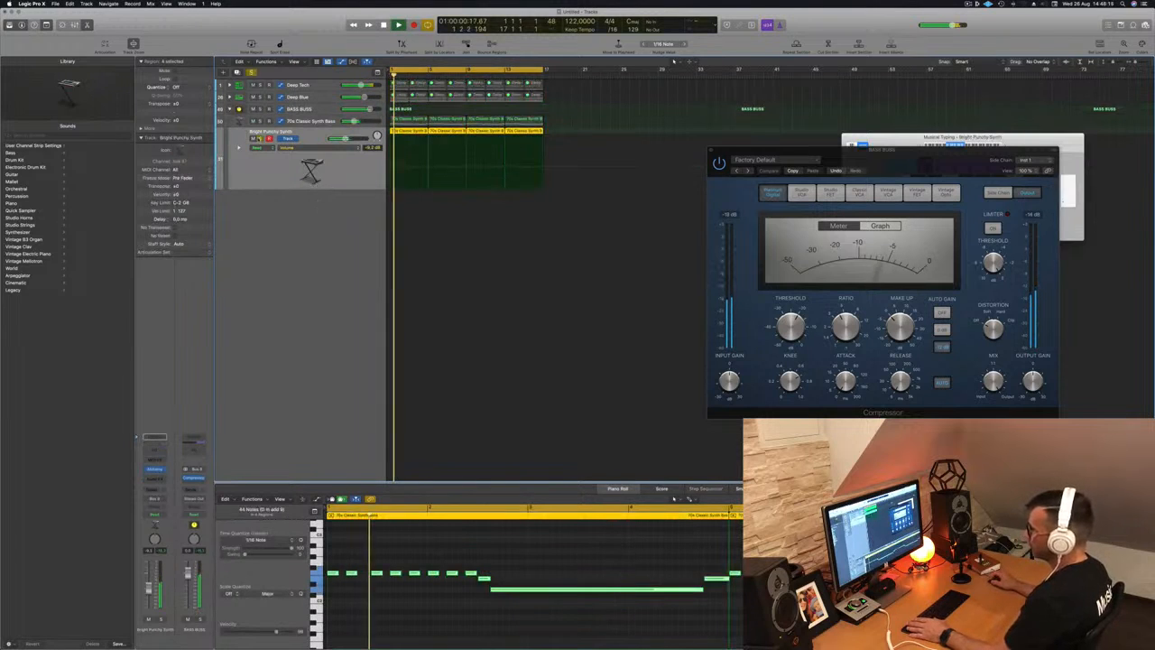
click(261, 120)
click(261, 139)
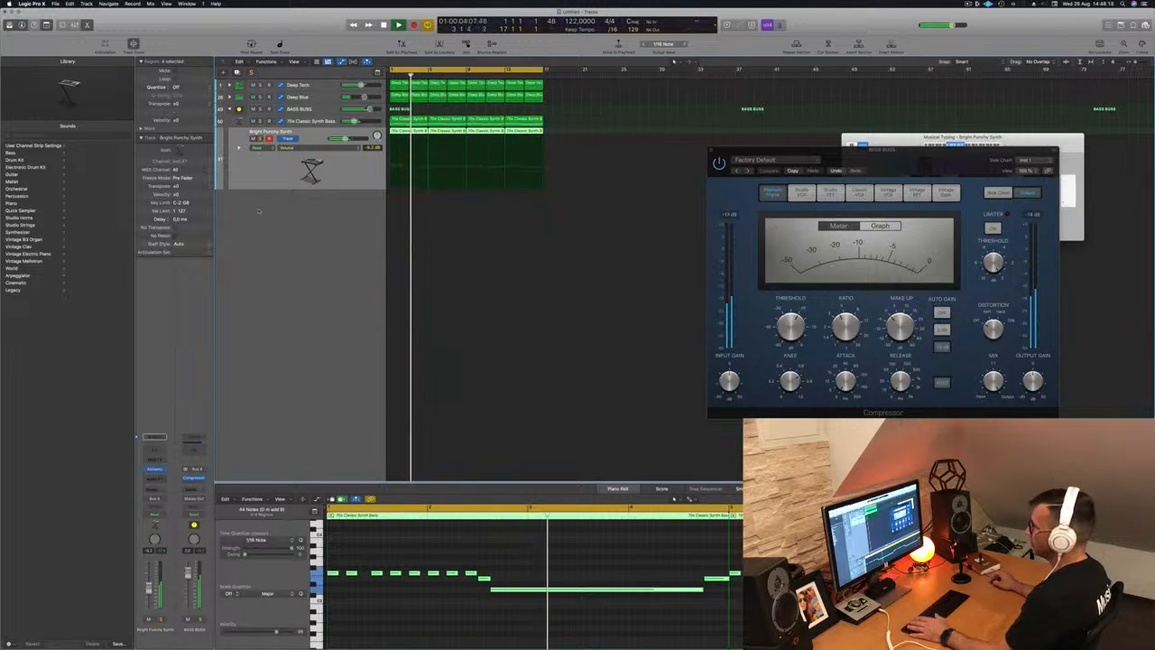
- Replay BASS BUSS from the start, hide its automation lane, and close the compressor settings
click(311, 112)
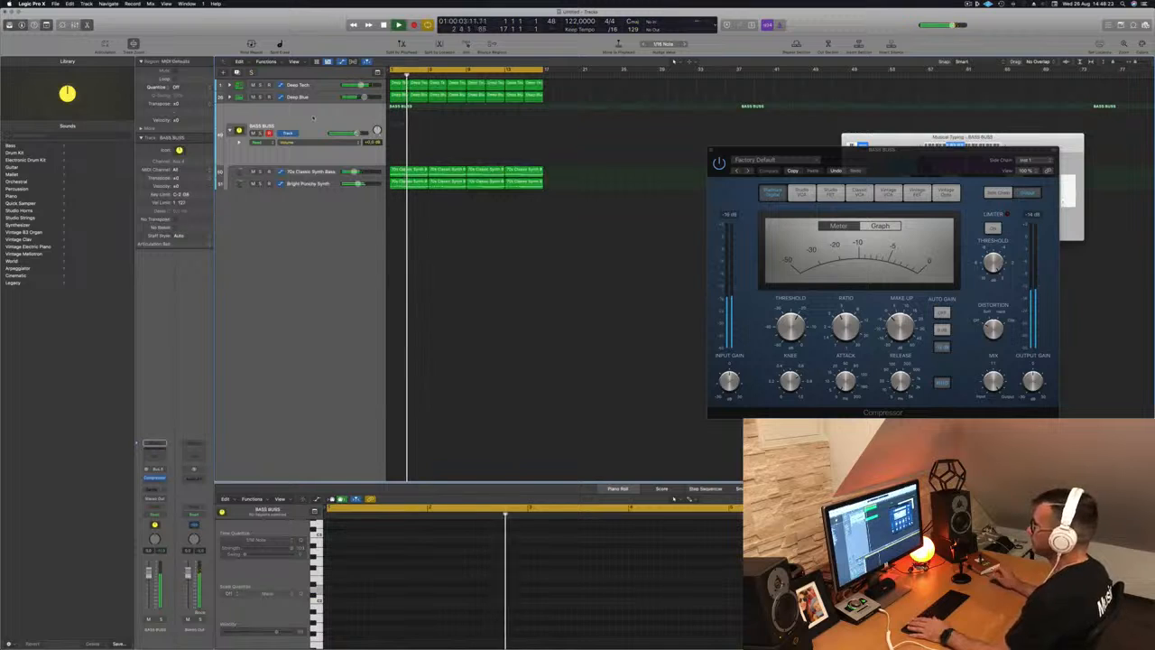
key(Return)
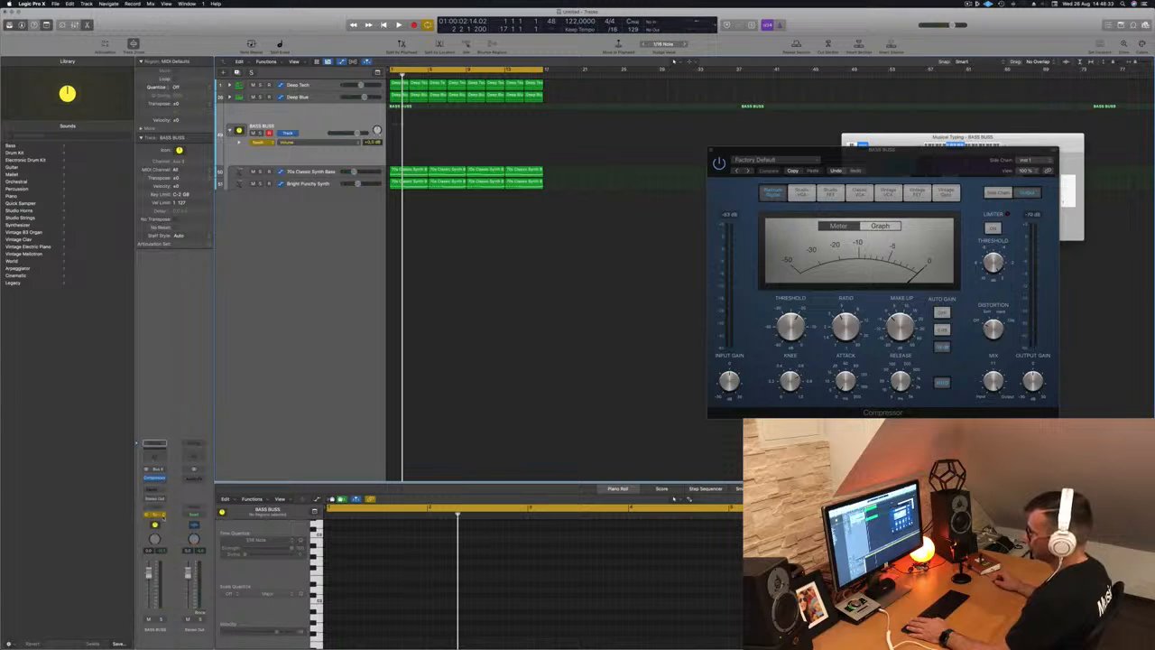
click(147, 515)
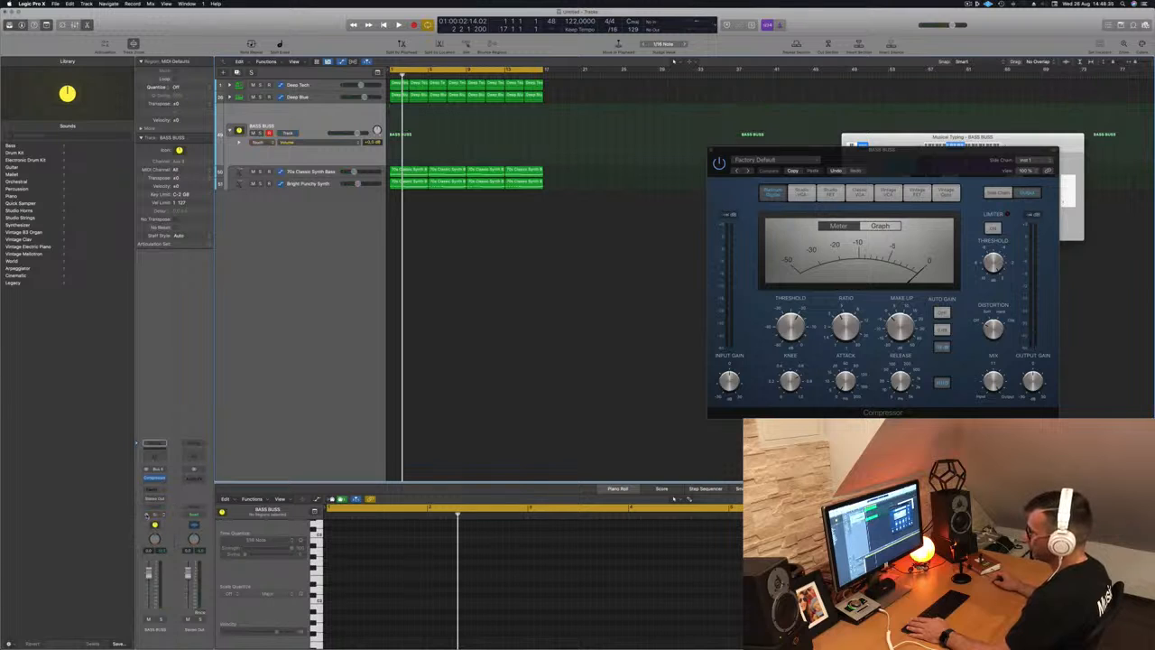
key(super+w)
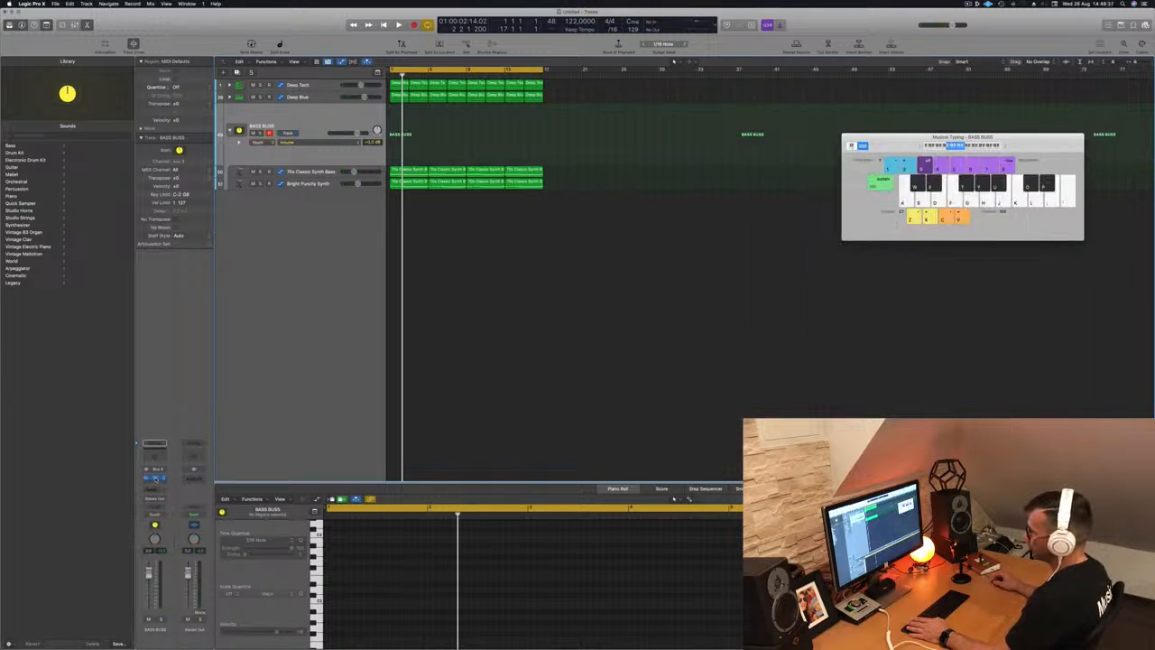
- Record a BASS BUSS Channel EQ high-cut sweep toward about 1 kHz, then move the automation point to bar 1
click(159, 457)
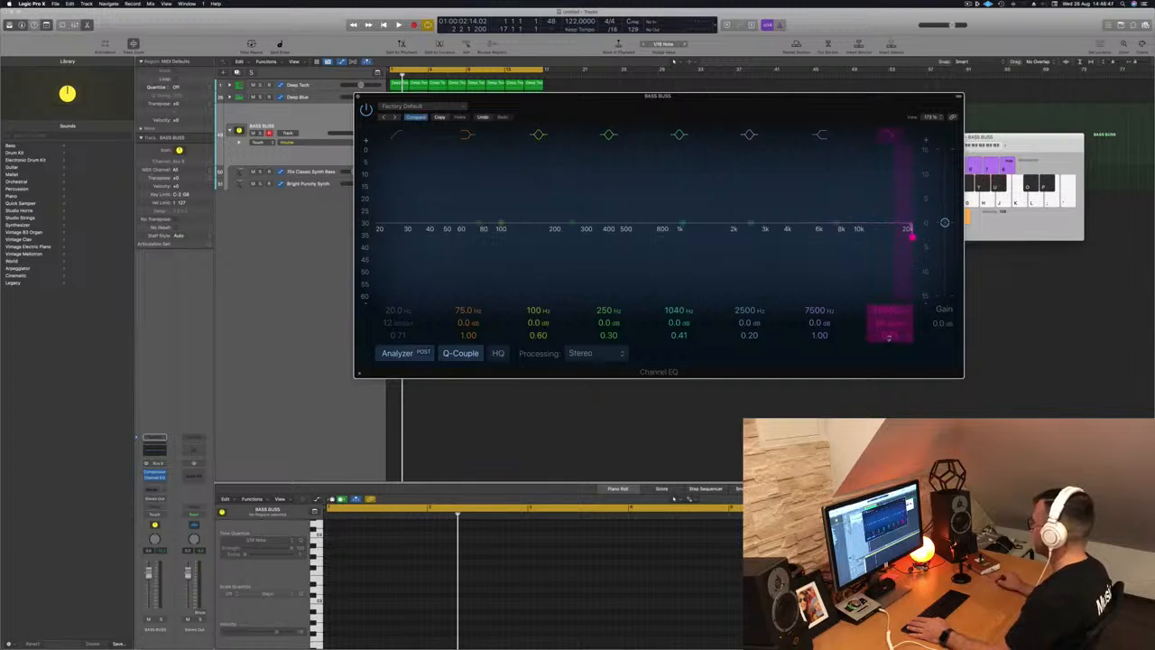
mouse_move(889, 315)
mouse_down()
mouse_move(890, 340)
mouse_move(890, 319)
mouse_up()
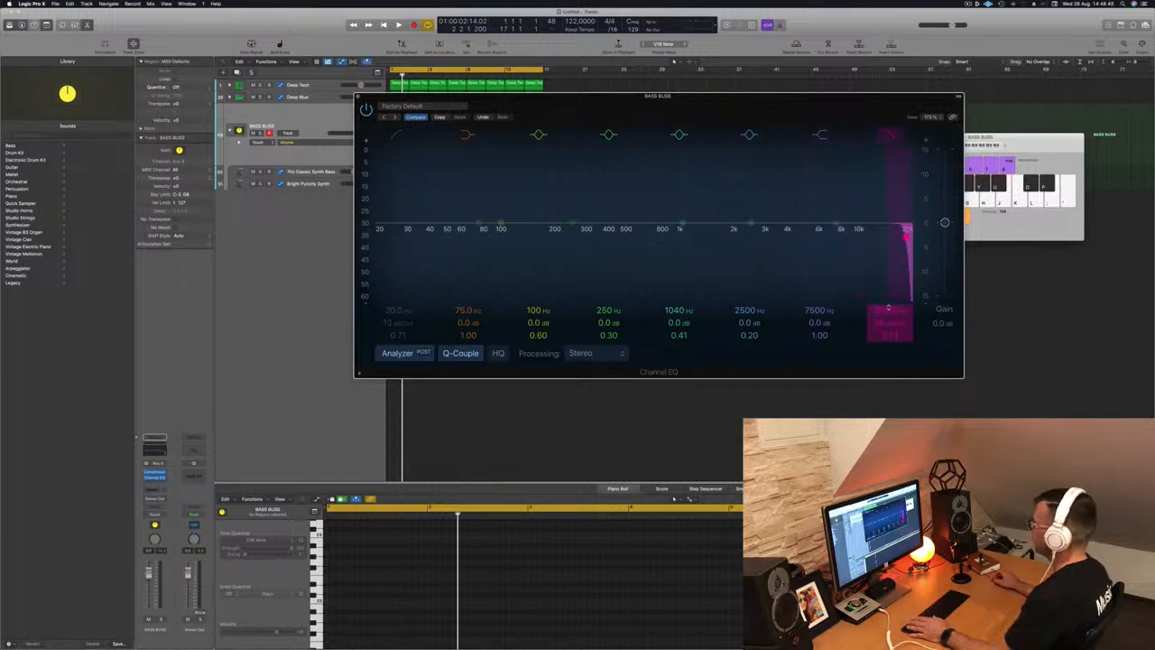
drag(705, 97, 859, 105)
key(space)
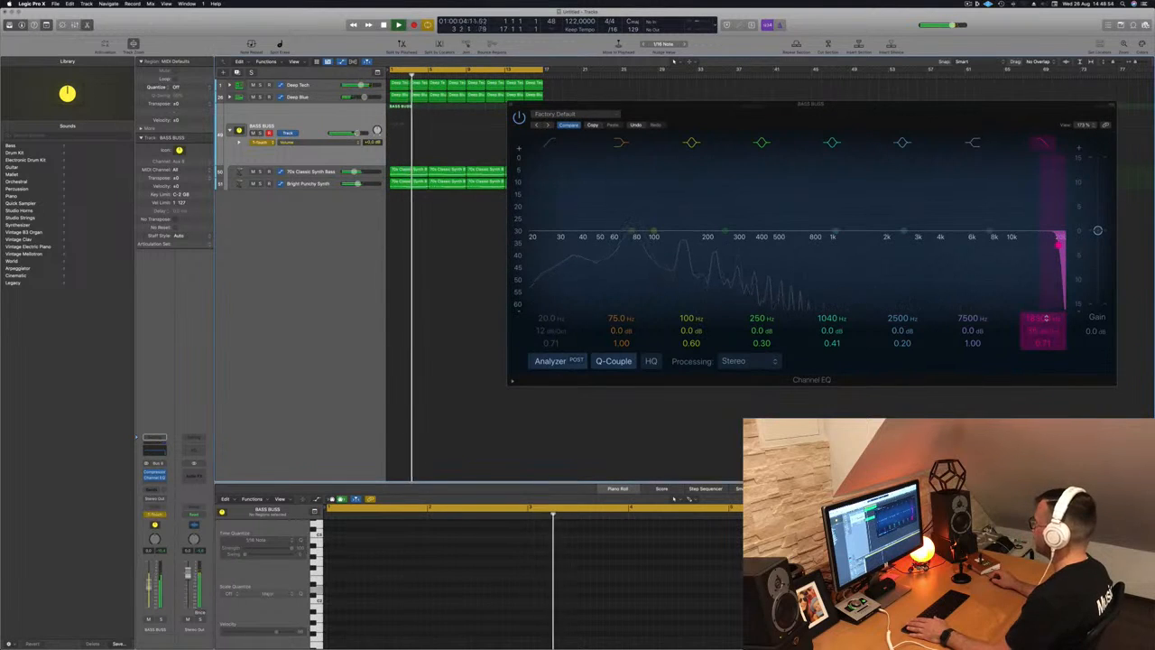
mouse_move(1059, 237)
mouse_down()
mouse_move(806, 244)
mouse_move(1062, 236)
mouse_up()
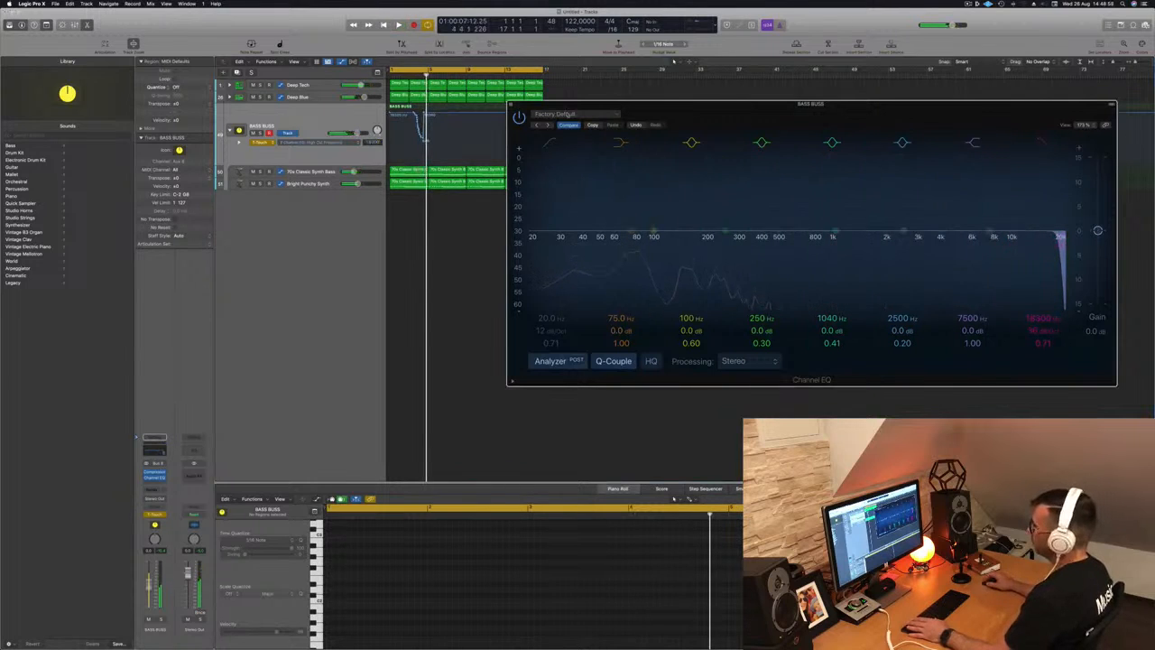
click(510, 105)
drag(427, 116, 388, 113)
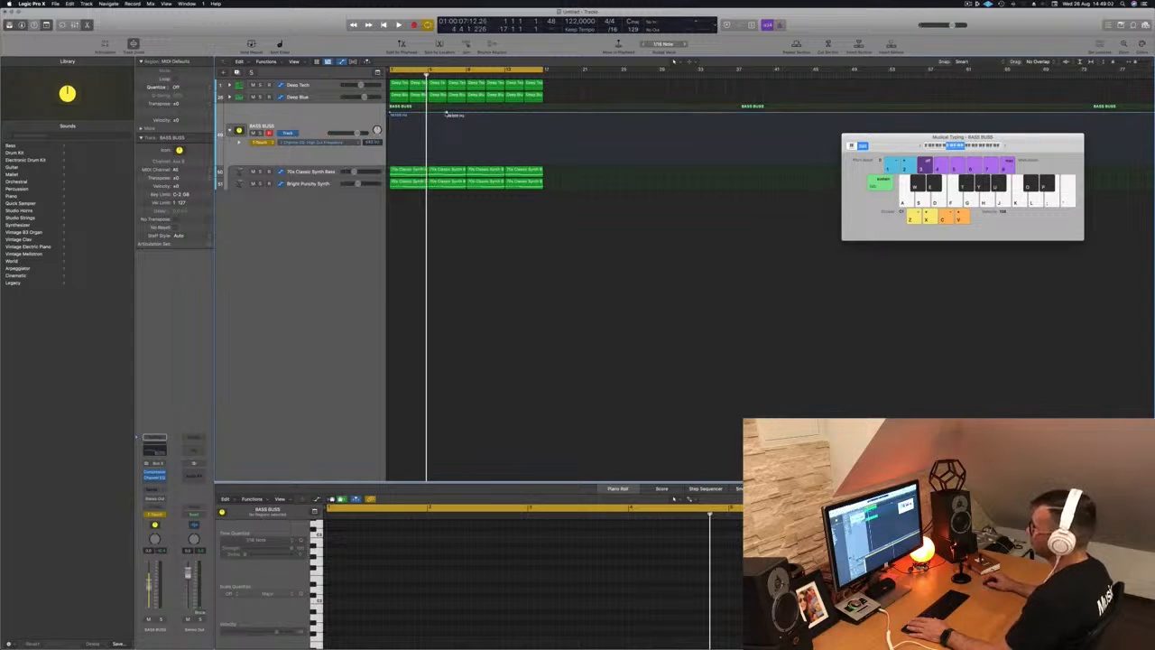
- Lower the first high-cut automation point to about 484 Hz and set BASS BUSS automation to Read
key(space)
drag(391, 114, 391, 151)
key(space)
key(space)
click(262, 141)
click(260, 145)
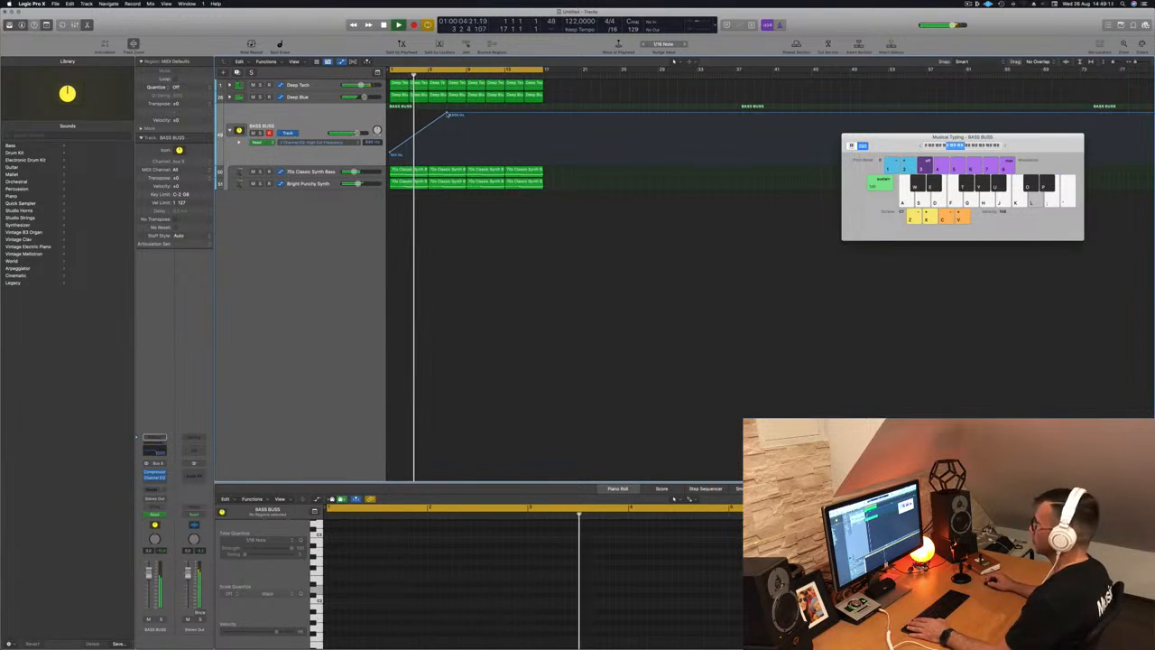
- Drop the first point to 154 Hz, adjust the mid point, pull the bar 17 point down, and save
key(space)
key(space)
drag(392, 155, 390, 151)
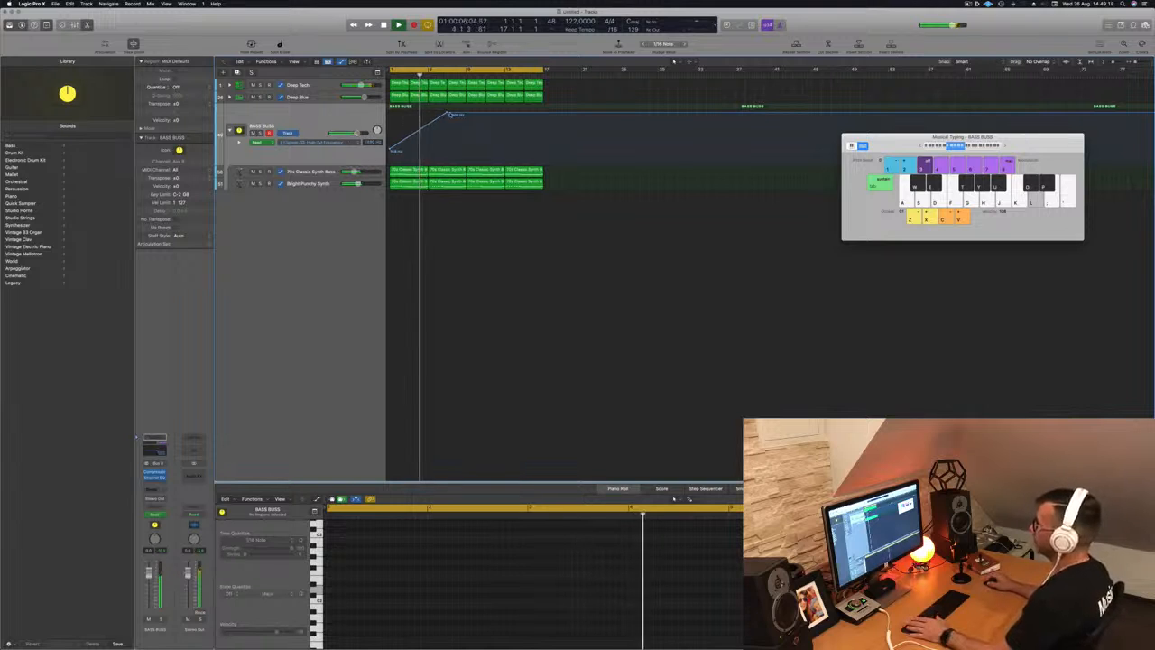
drag(448, 115, 448, 115)
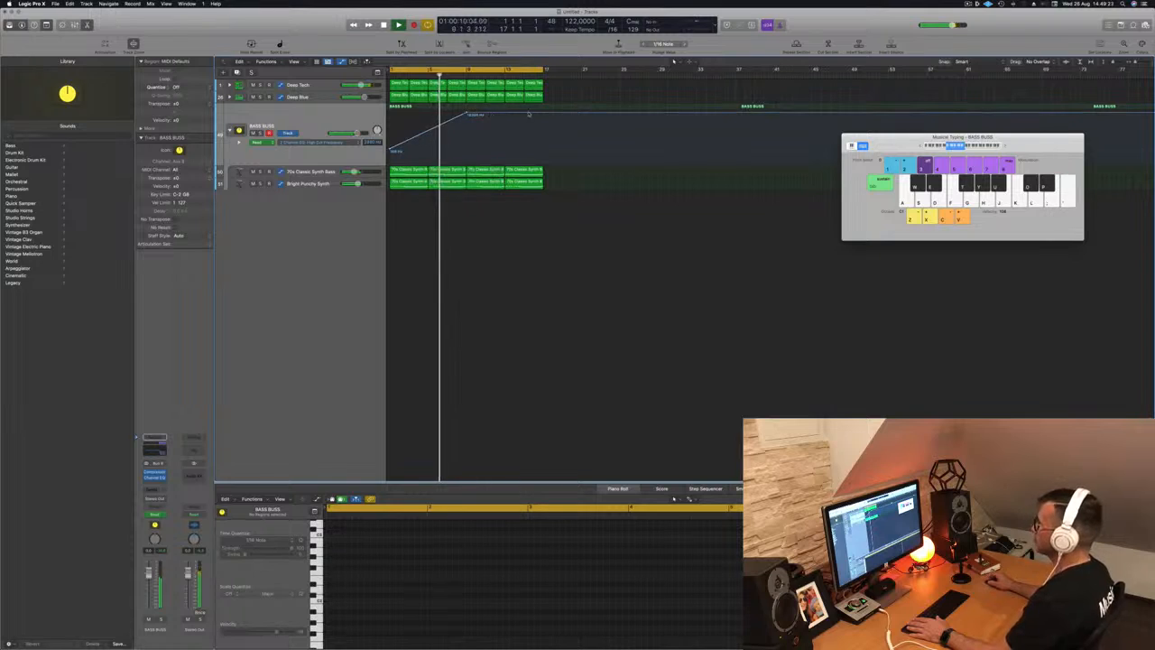
drag(544, 121, 544, 152)
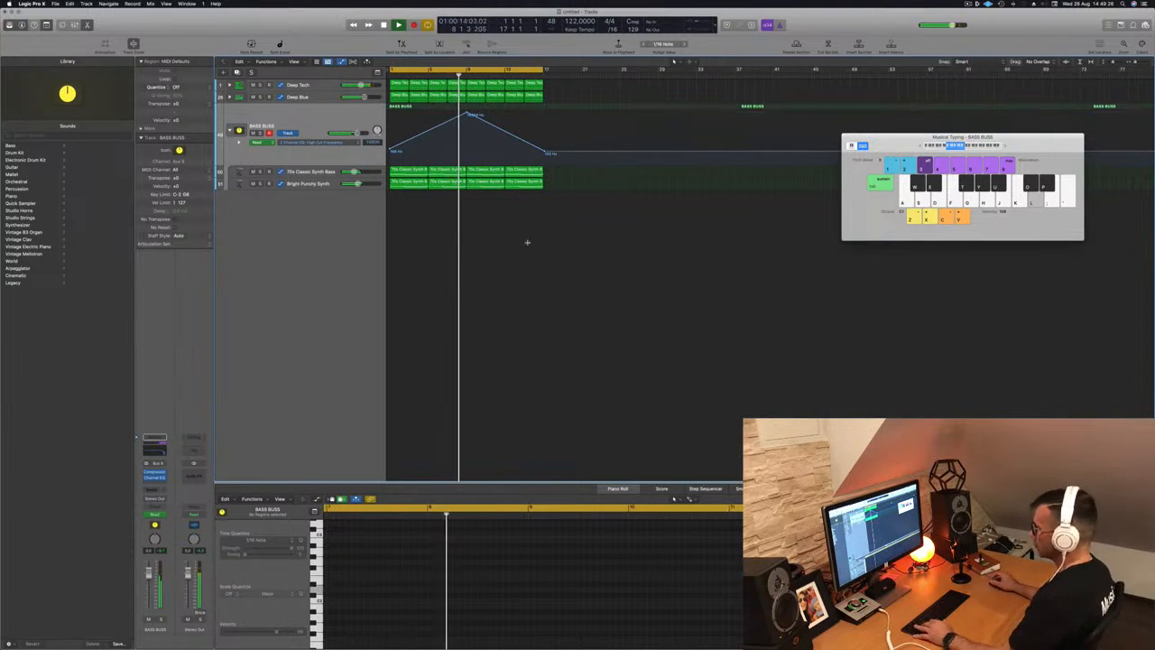
key(super+s)
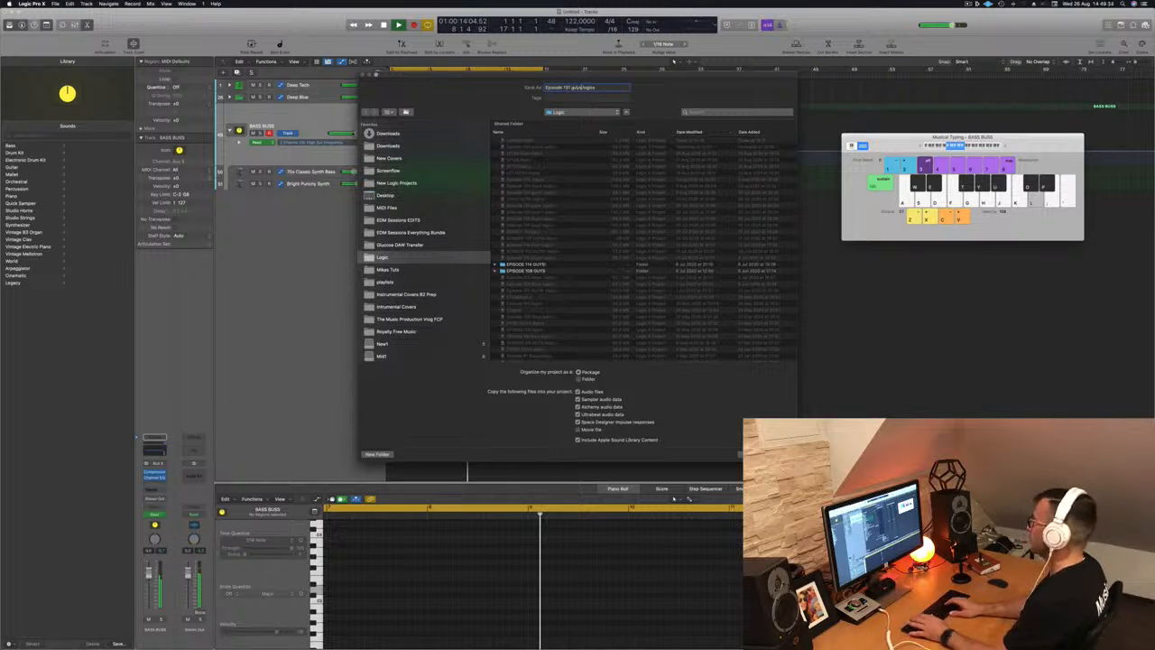
- Confirm the project save and play back the BASS BUSS filter sweep from the cycle start
key(Return)
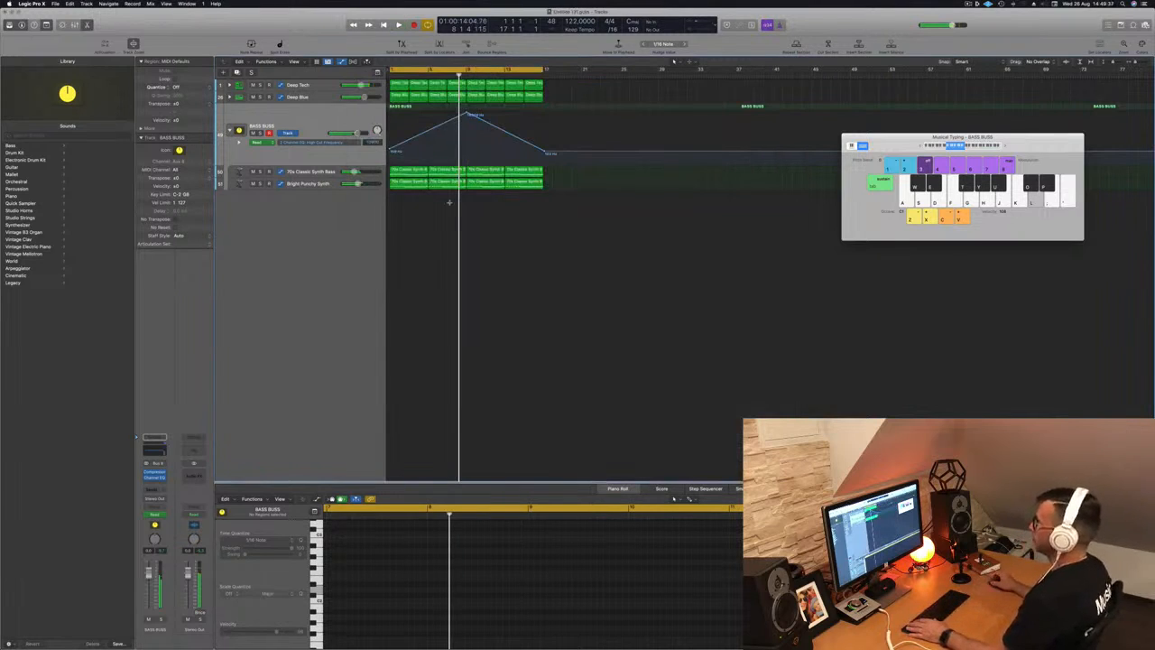
key(space)
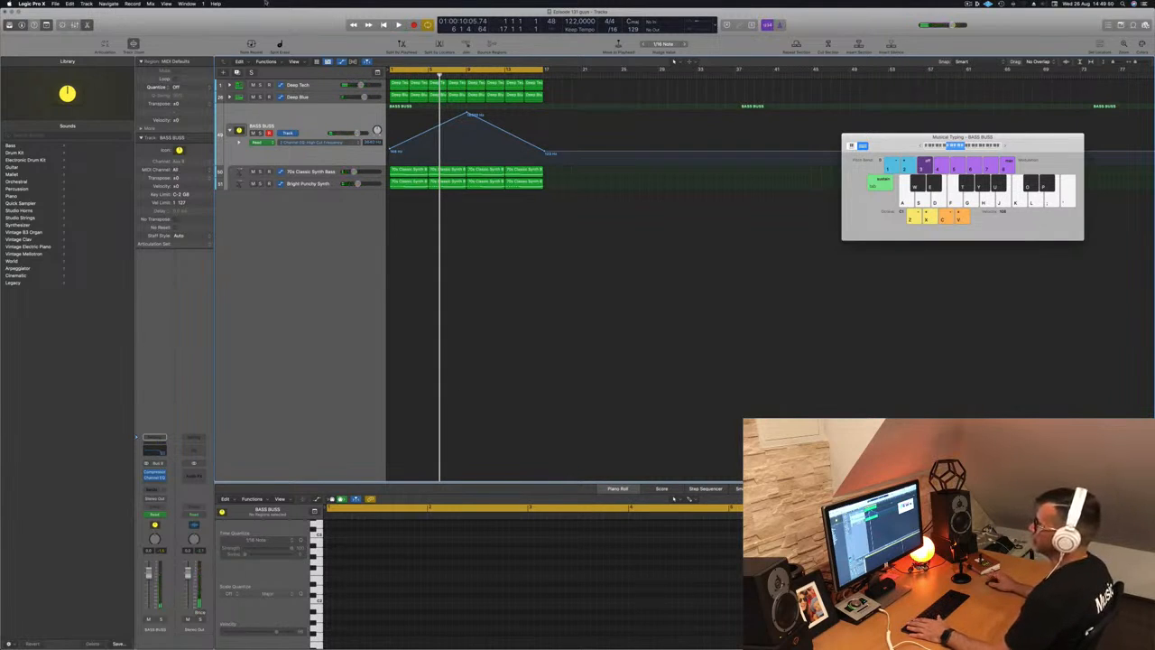
- Create a new software instrument track, Inst 49, and duplicate it twice
key(alt+super+n)
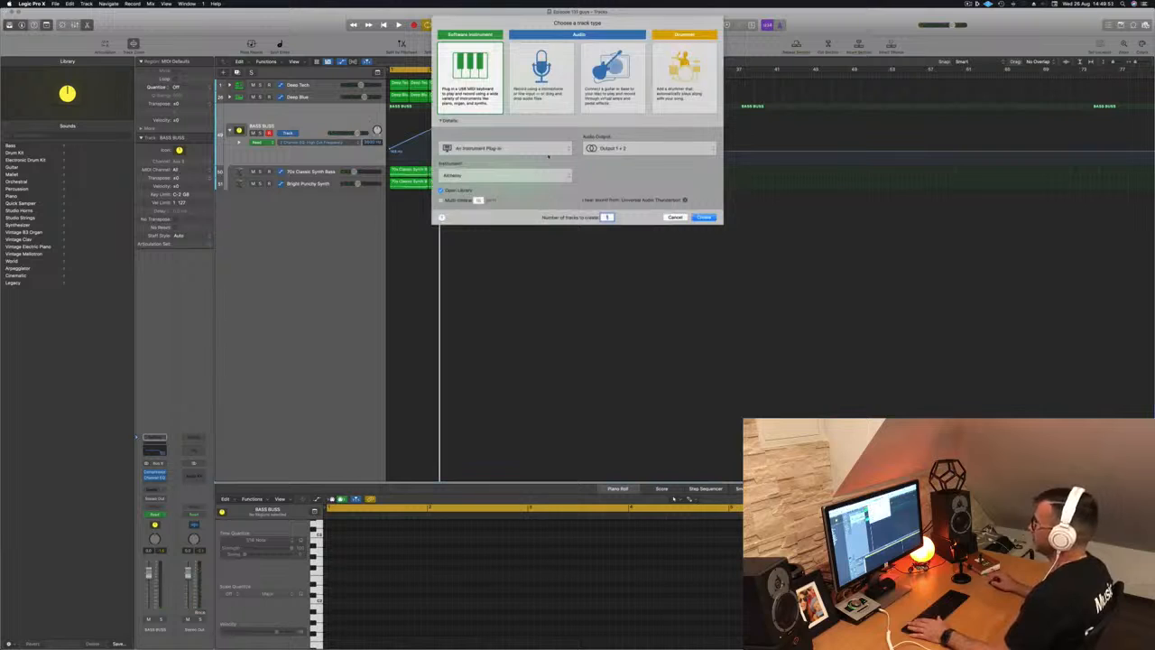
click(704, 218)
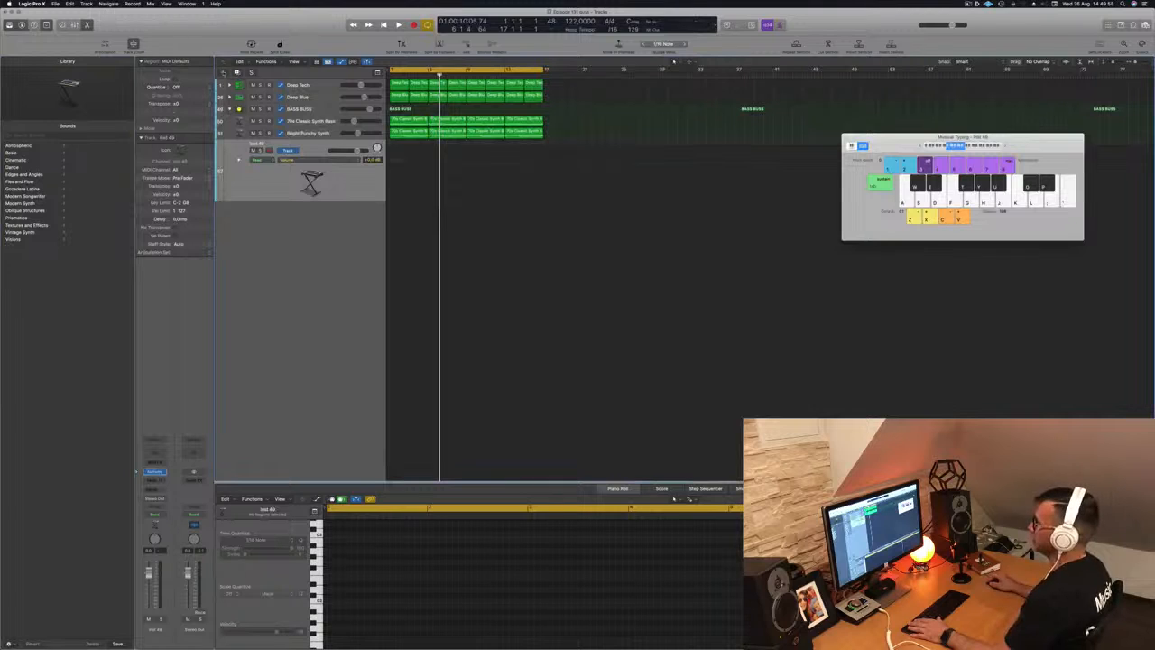
click(238, 73)
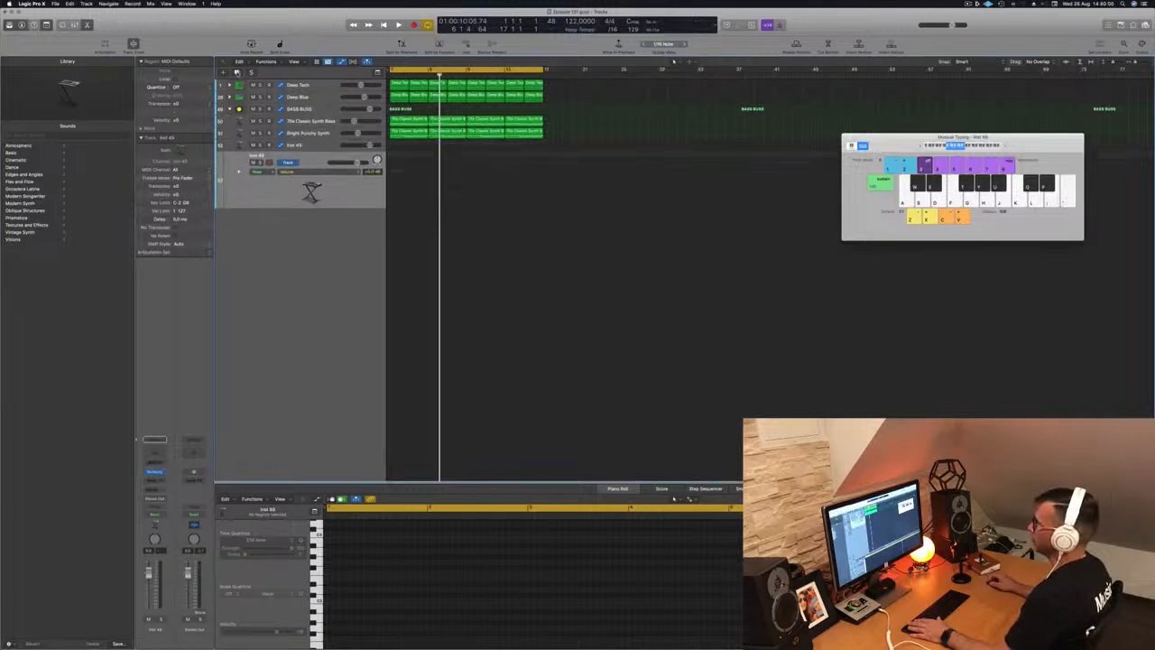
click(238, 73)
- Wrap Inst 49 in a new summing track stack, Sum 9
click(316, 144)
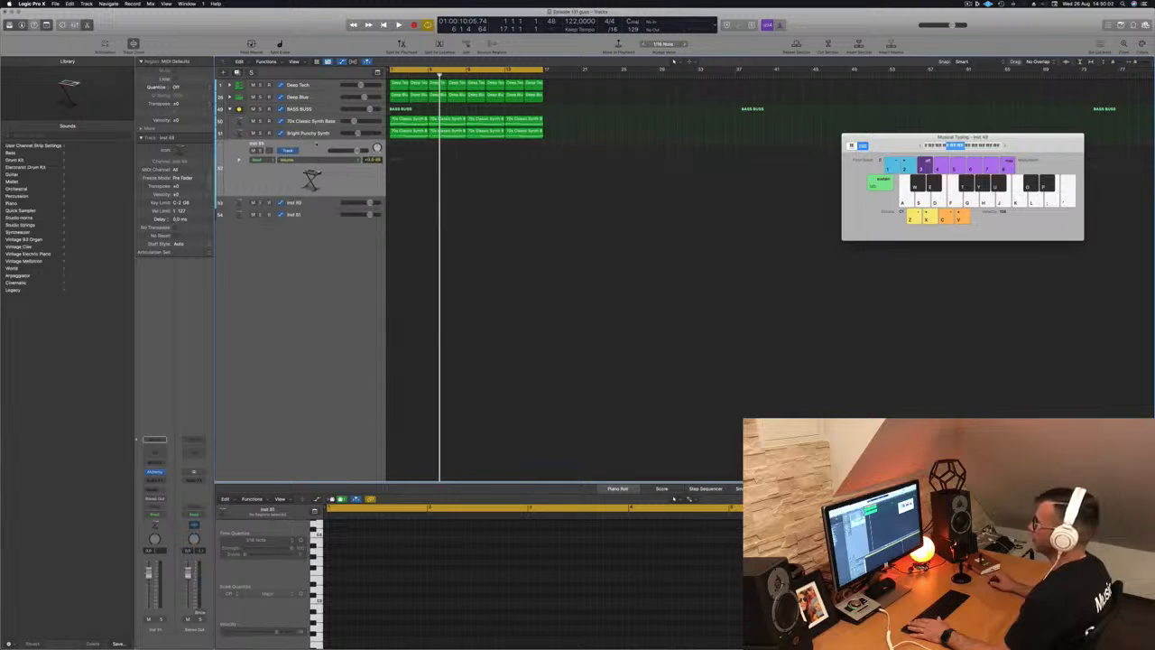
right_click(316, 144)
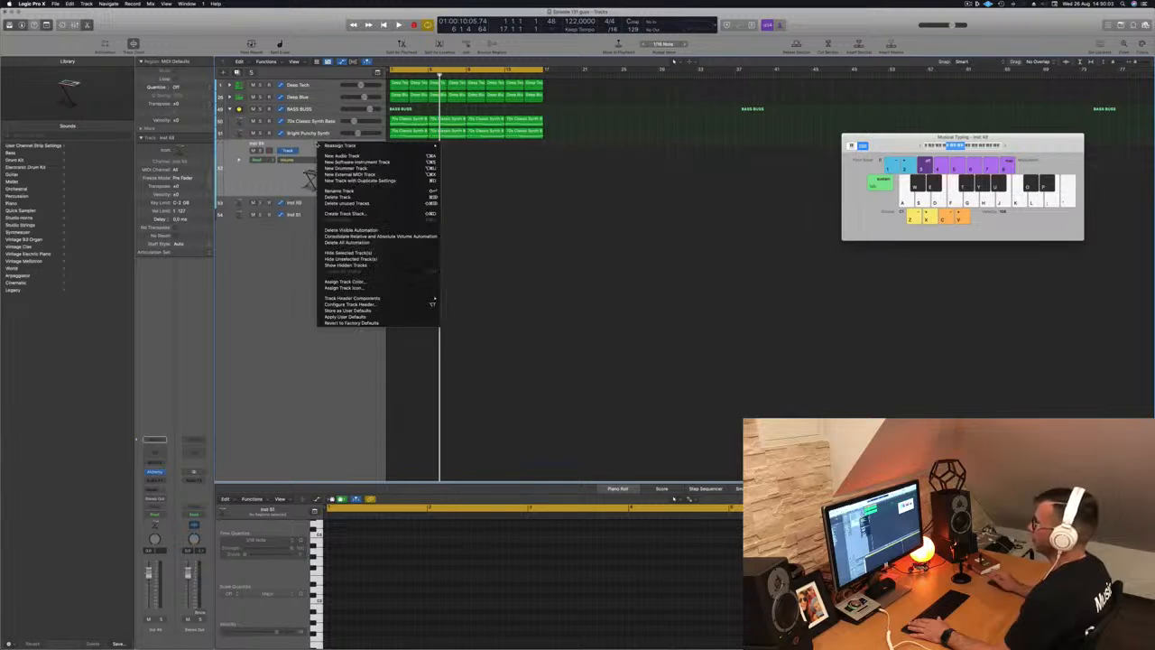
click(373, 214)
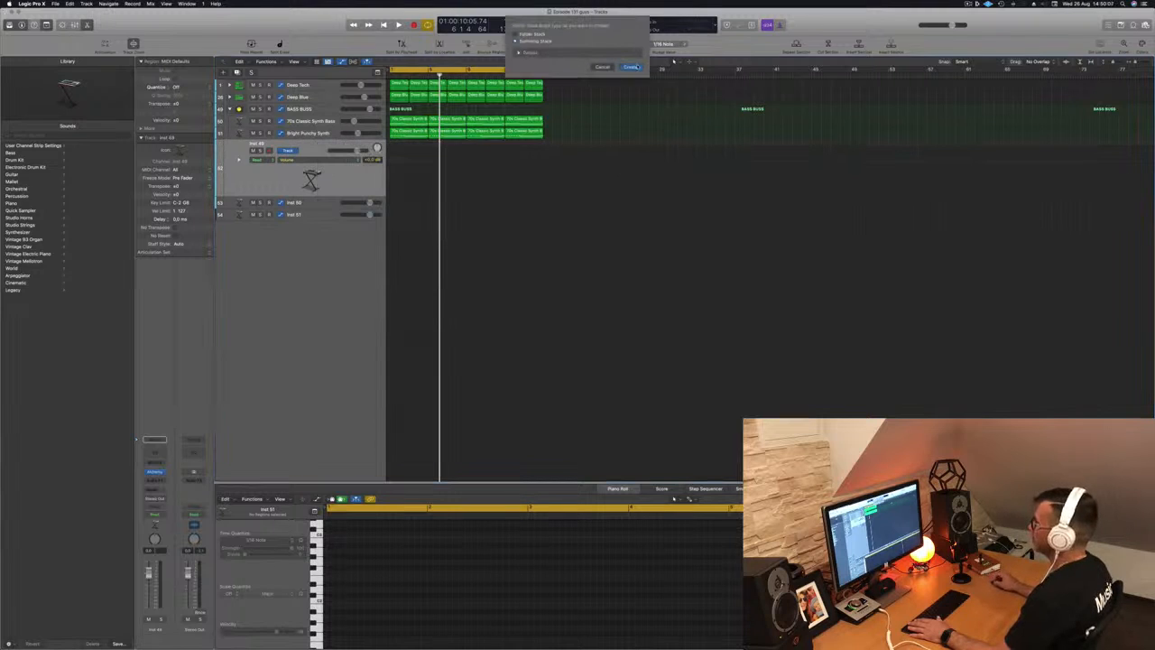
click(631, 68)
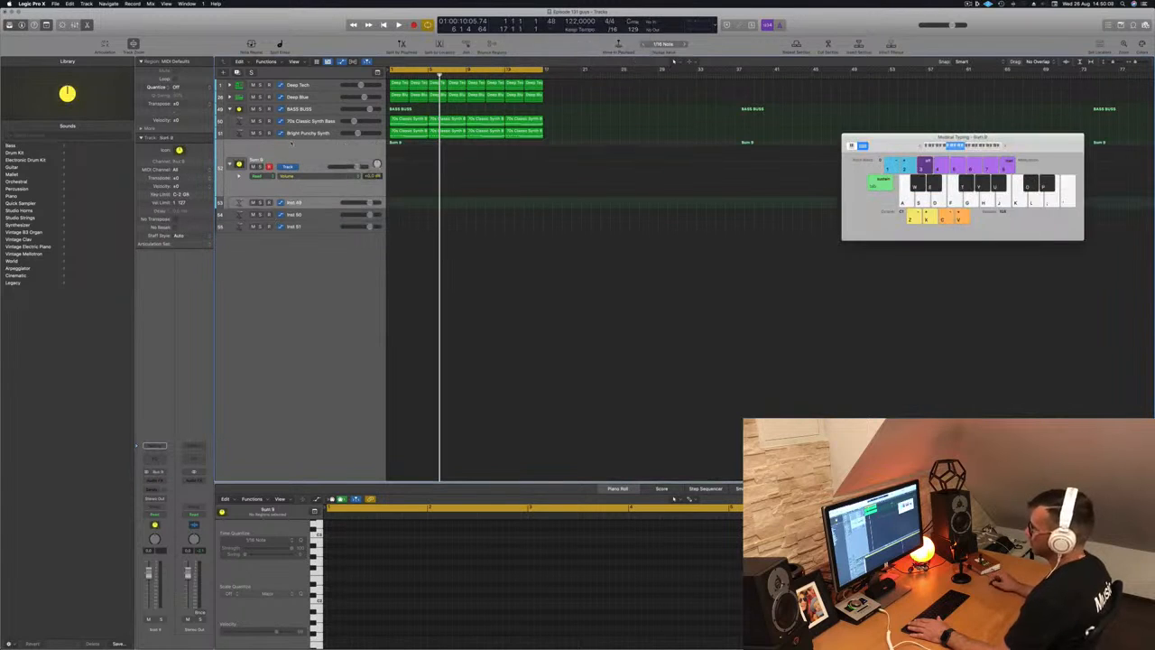
- Move Inst 50 and Inst 51 into the Sum 9 stack and play back from the start
drag(312, 215, 313, 155)
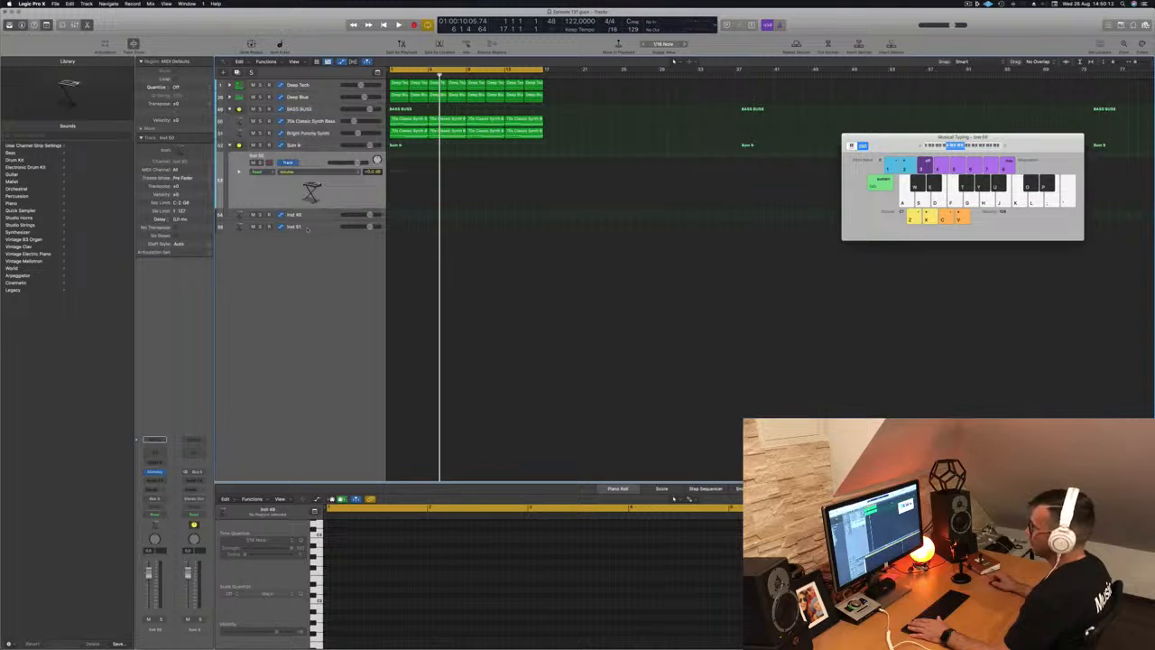
drag(310, 228, 313, 162)
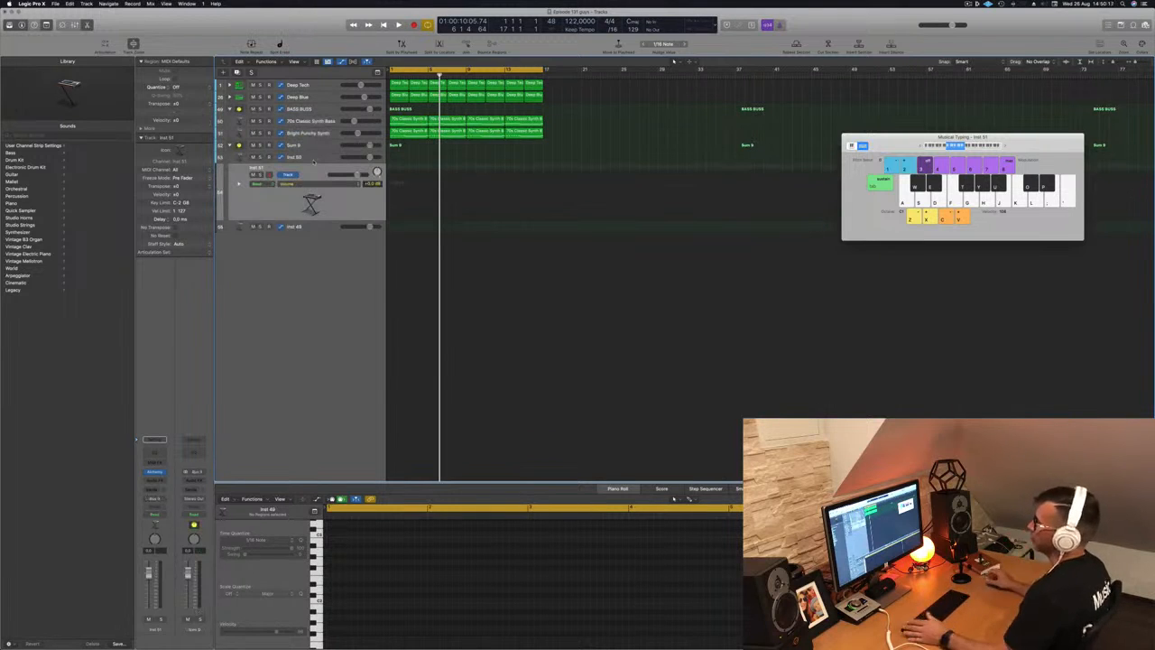
click(293, 145)
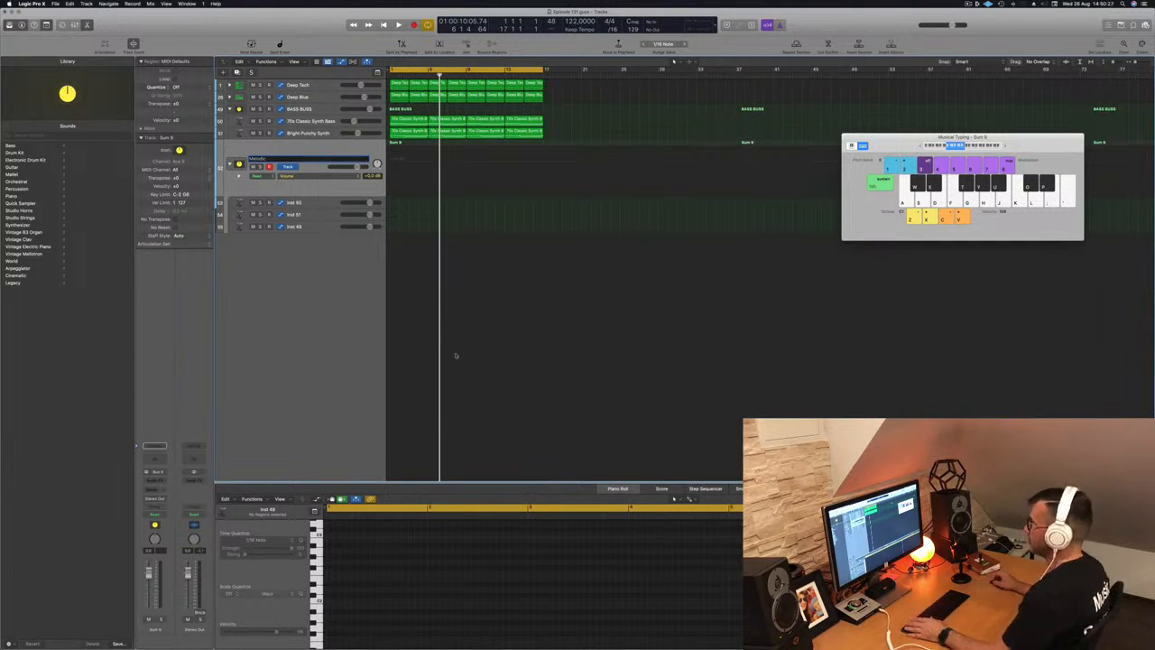
key(Return)
key(space)
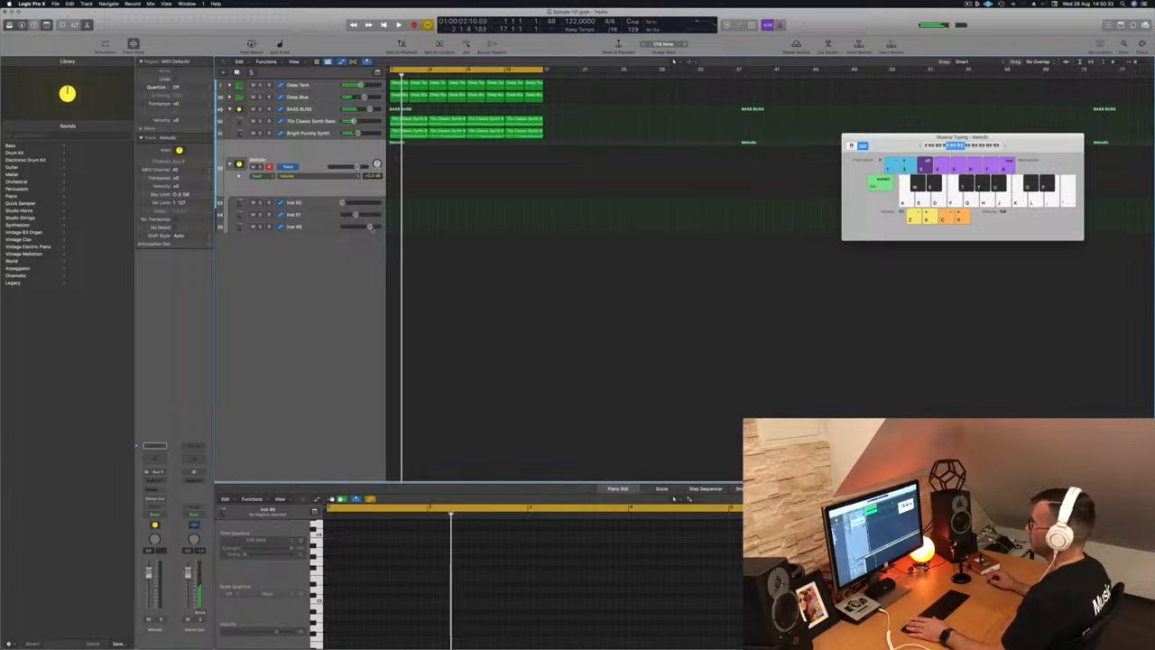
key(Return)
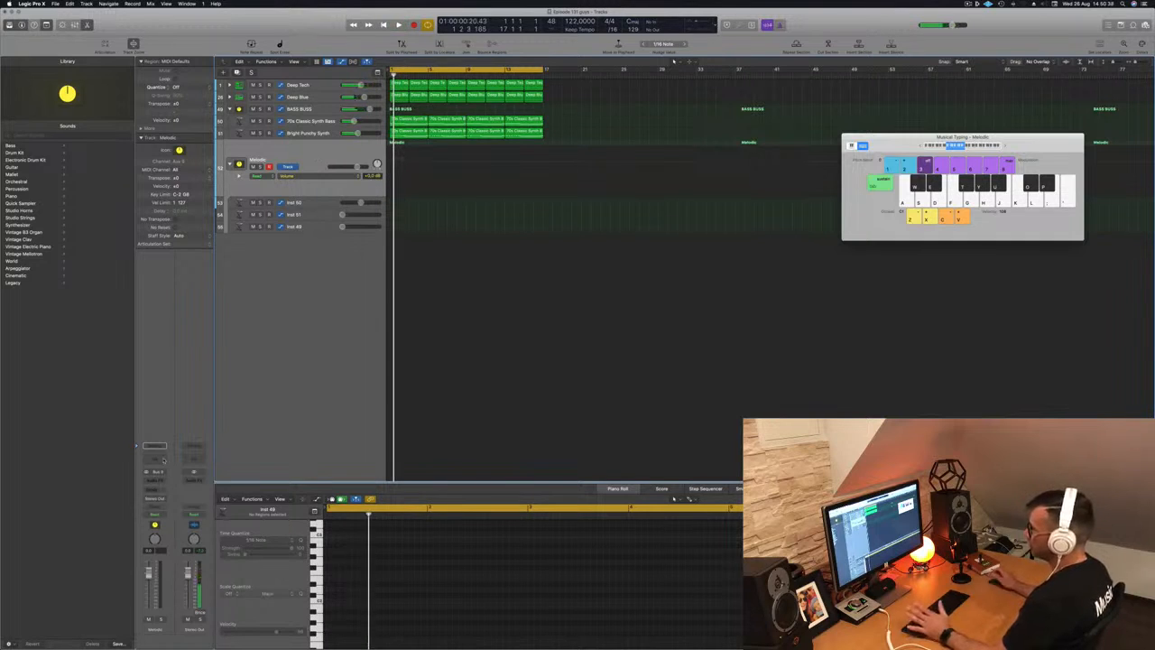
click(318, 204)
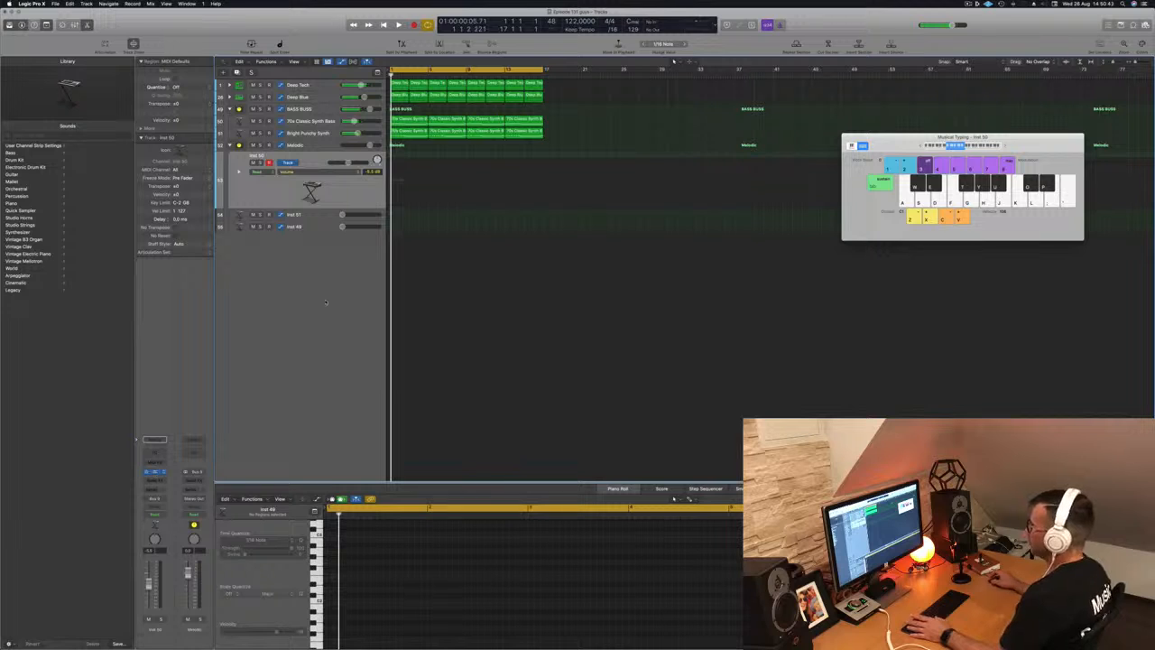
- Open Inst 50's Alchemy instrument and move its window aside
click(155, 472)
drag(548, 104, 633, 161)
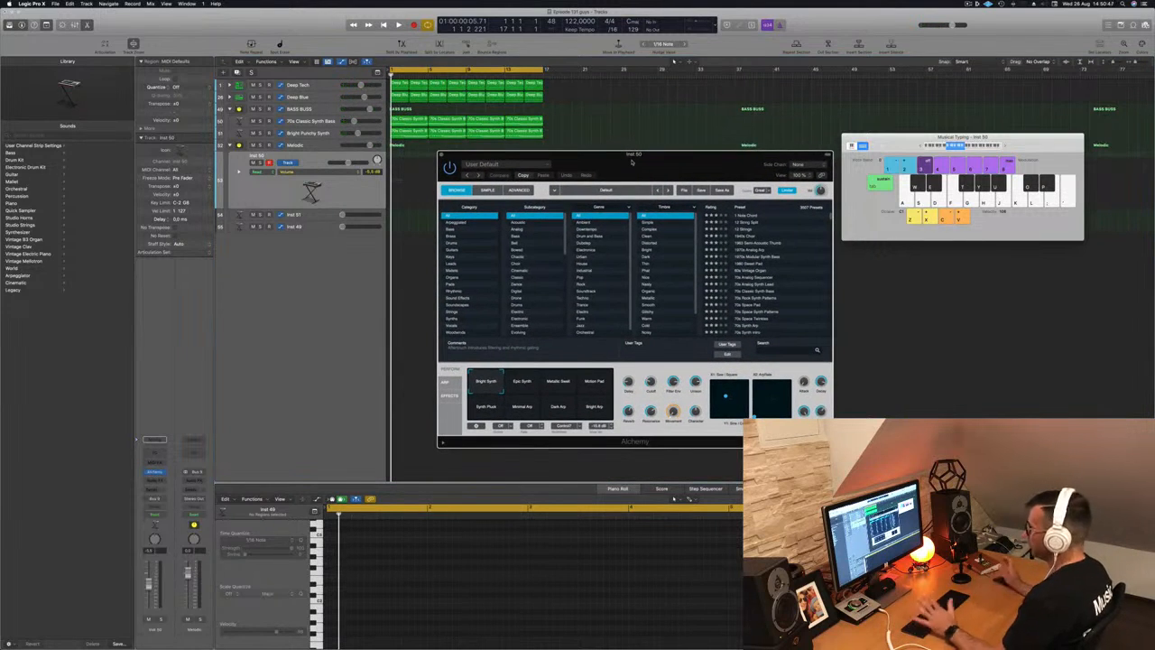
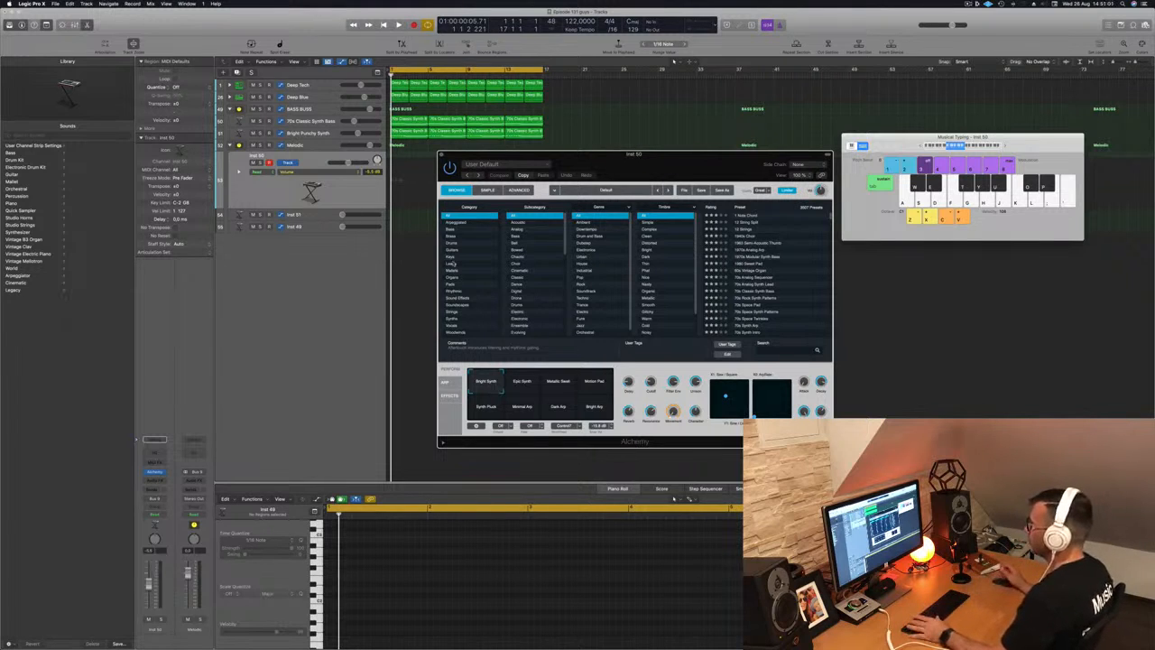
- Filter Alchemy to Organ presets, audition Celestial Organ, then load Cheesy Decays during playback
click(455, 278)
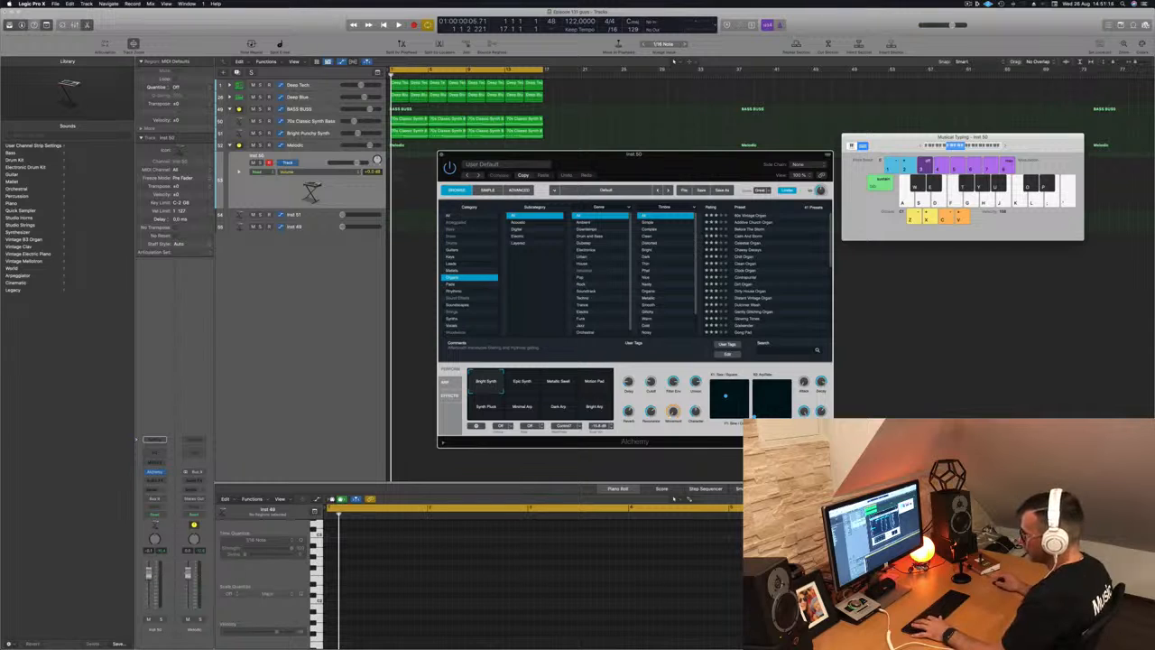
click(196, 507)
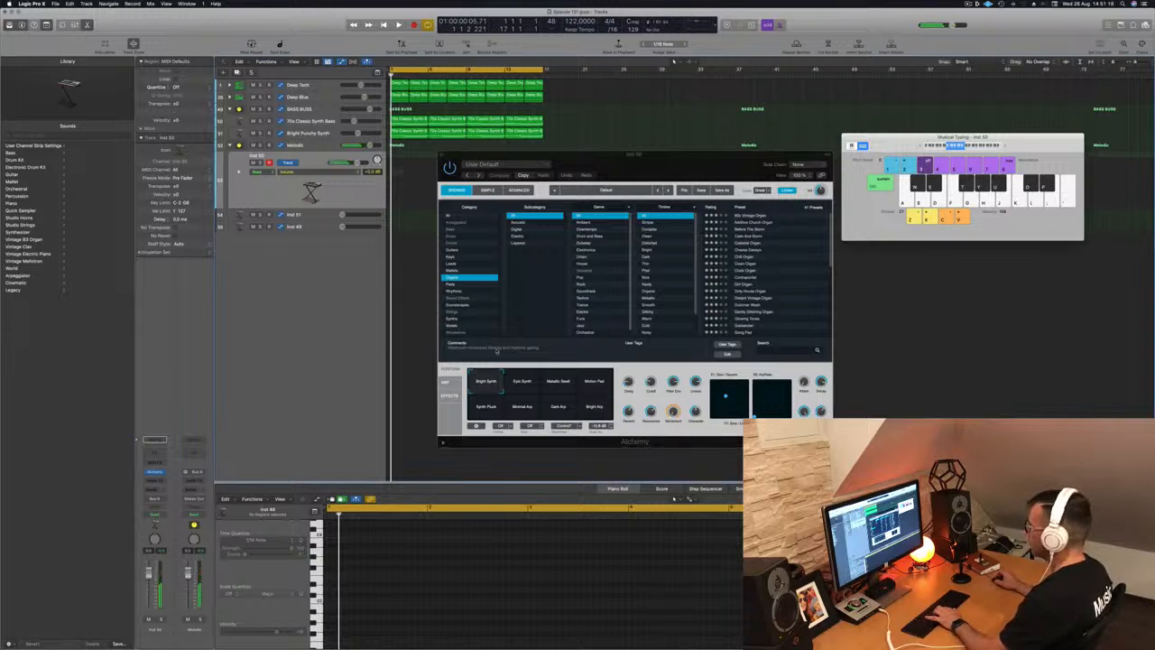
click(749, 245)
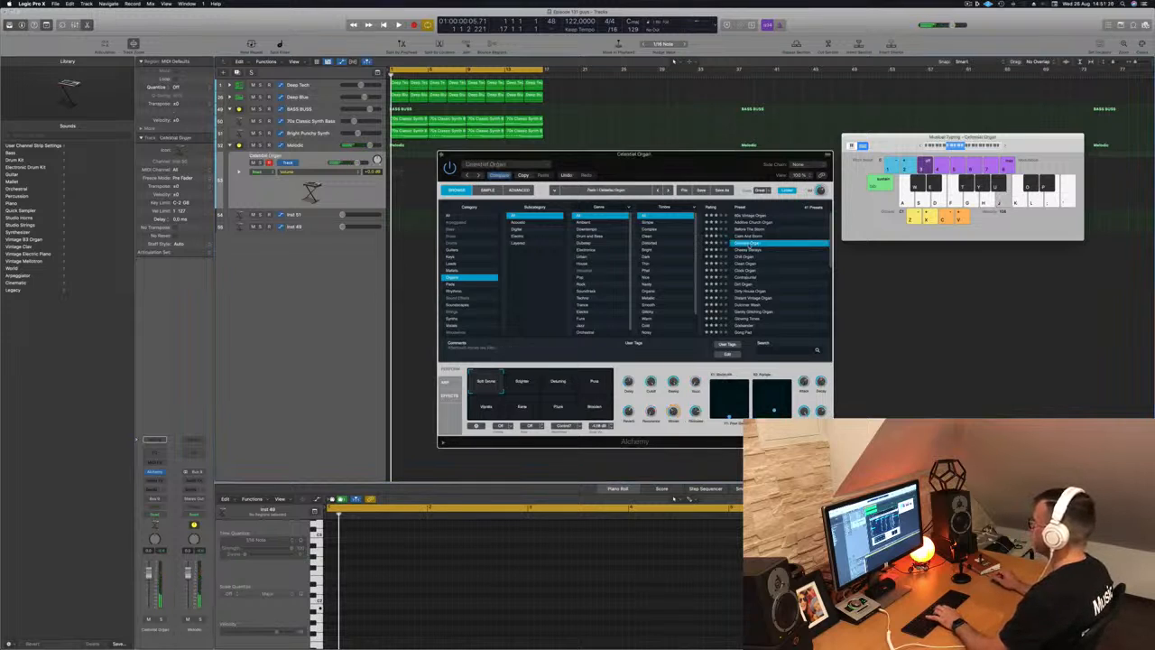
key(space)
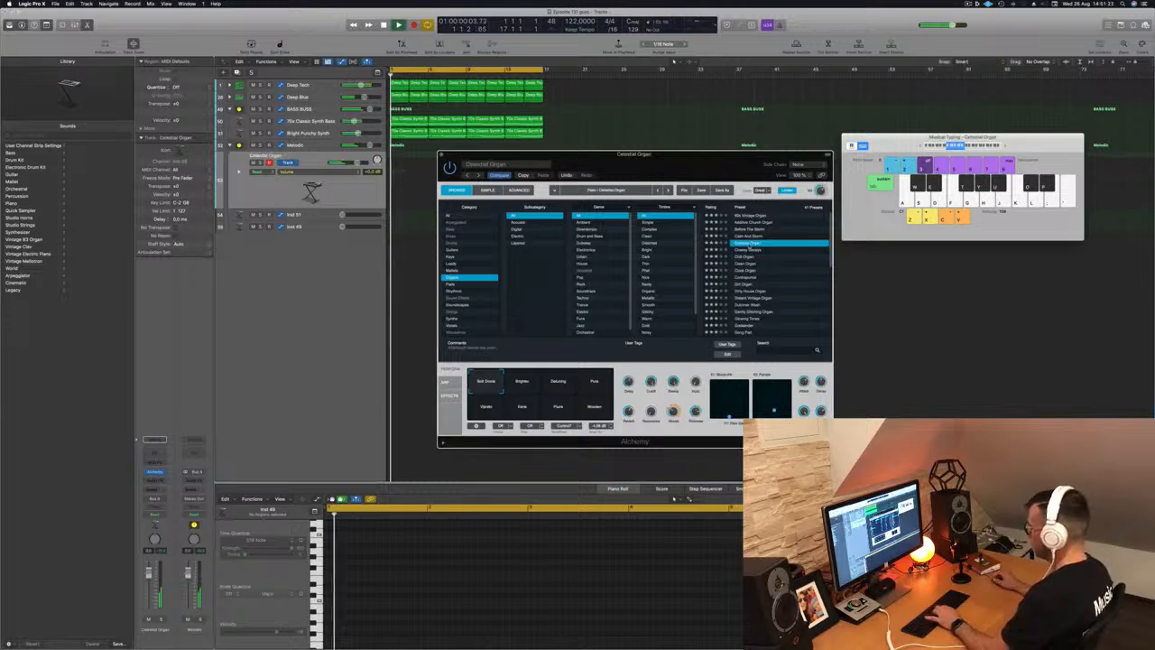
click(750, 250)
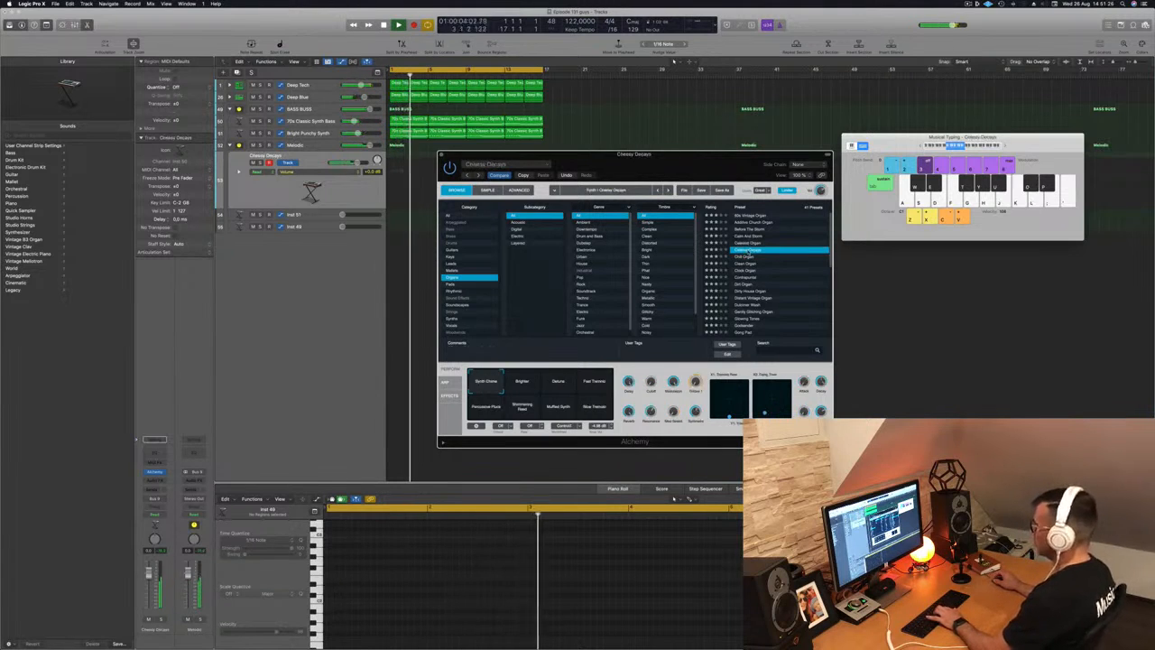
drag(719, 158, 862, 187)
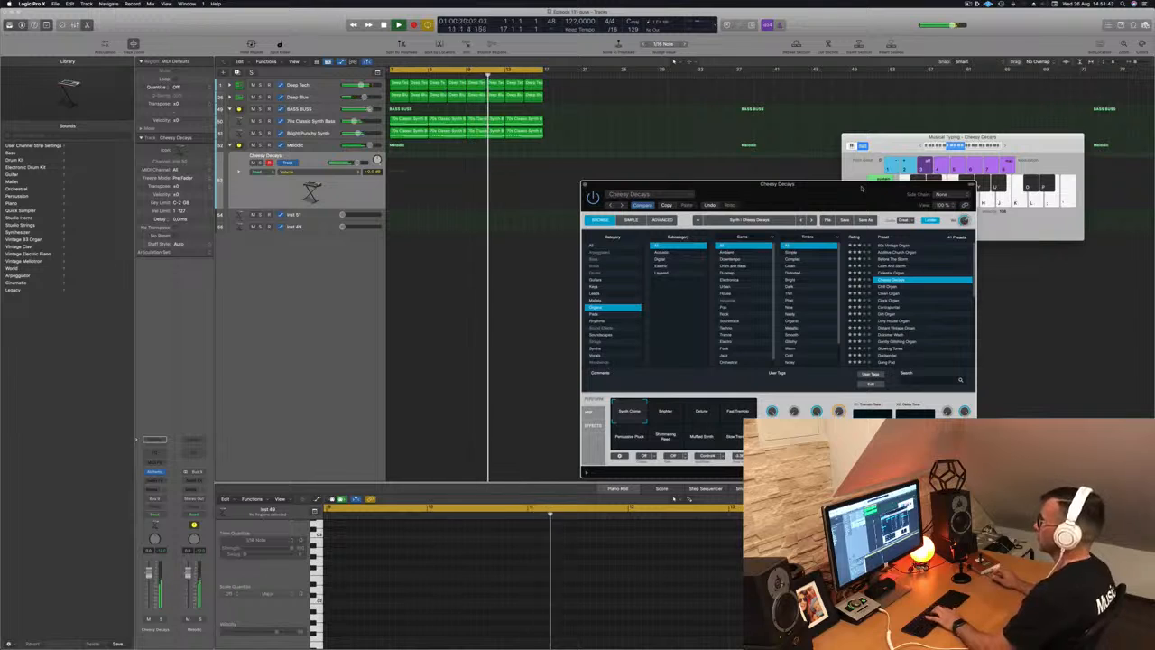
click(881, 287)
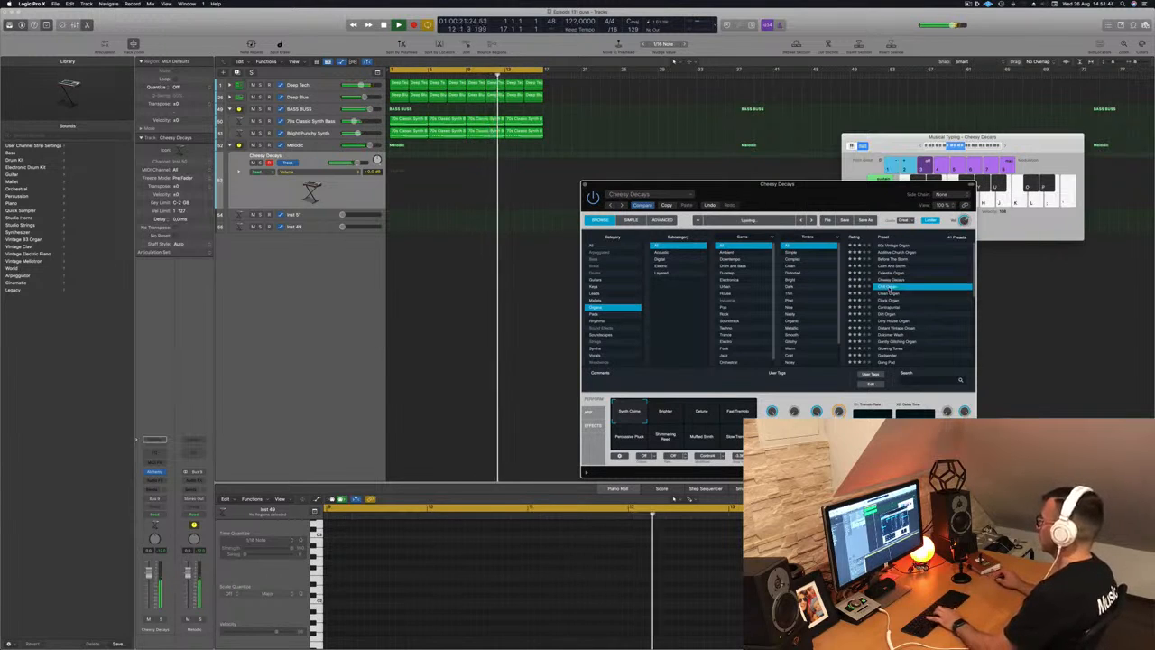
scroll(921, 301, down, 3)
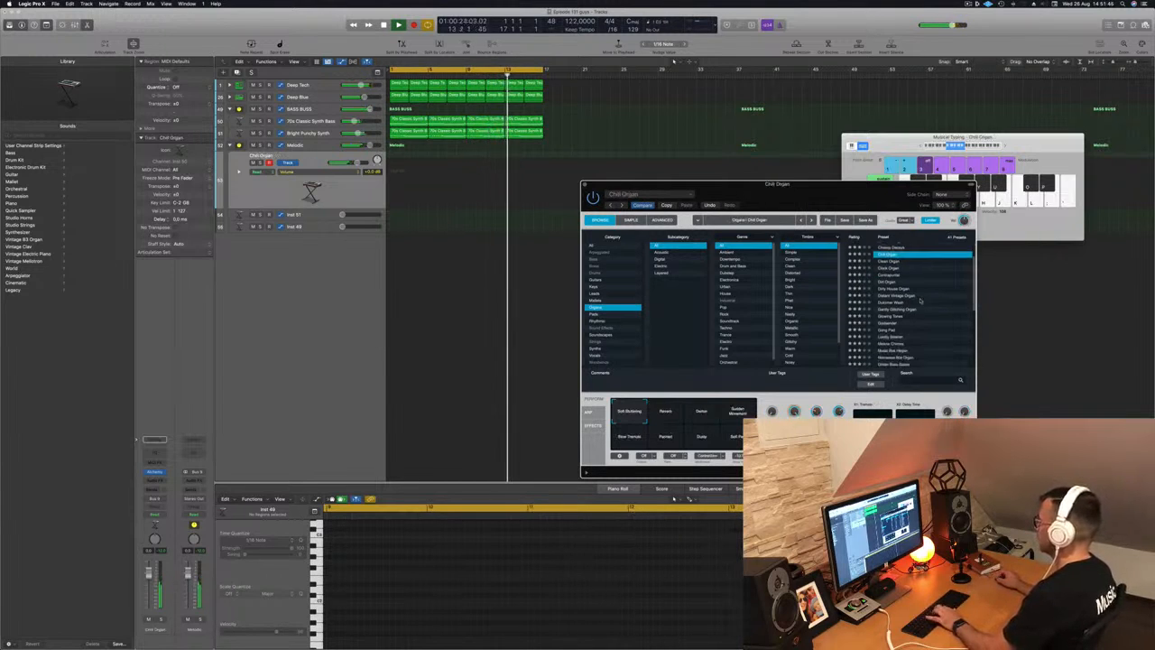
scroll(898, 289, down, 3)
click(897, 287)
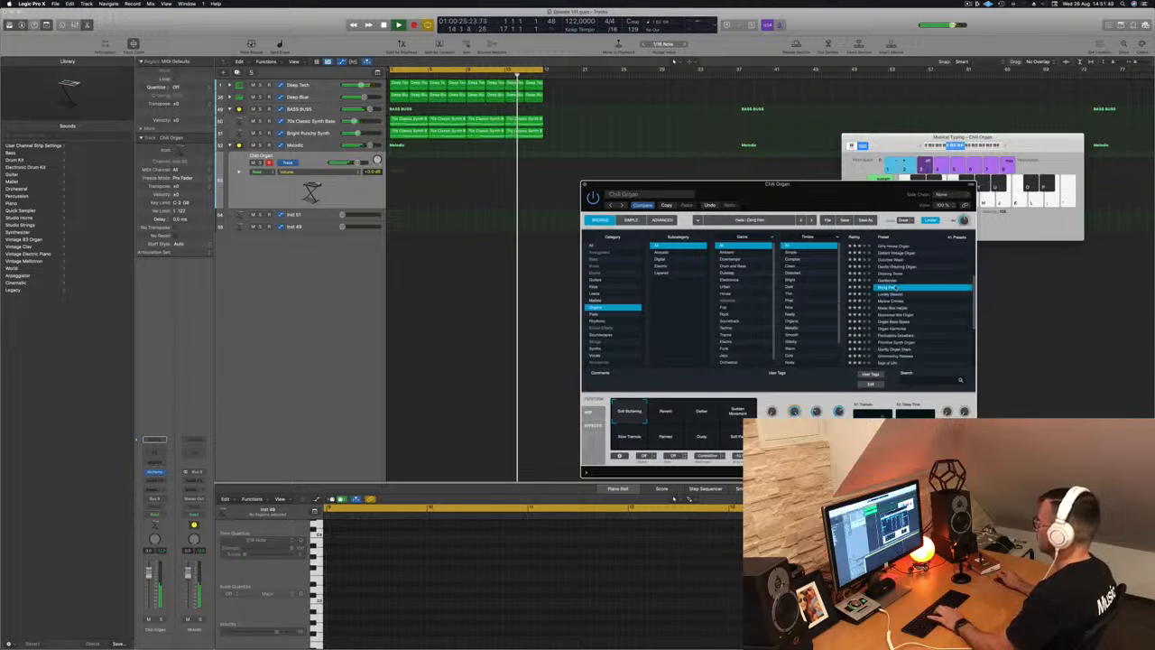
scroll(929, 301, down, 1)
scroll(929, 302, down, 3)
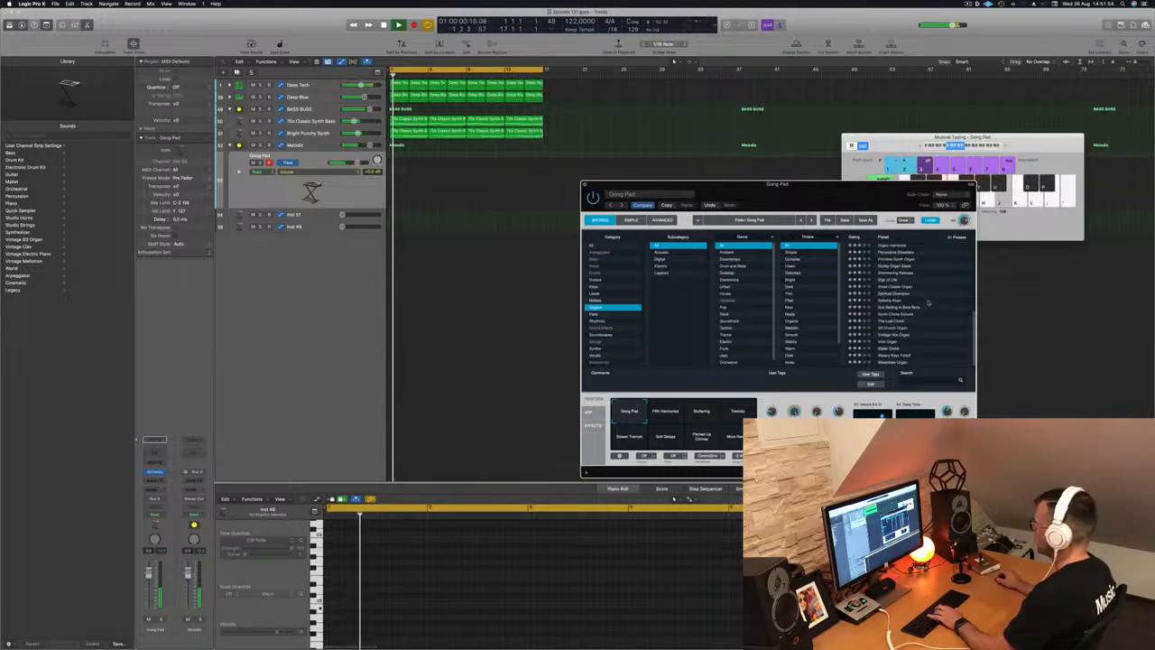
click(667, 413)
key(k)
key(k)
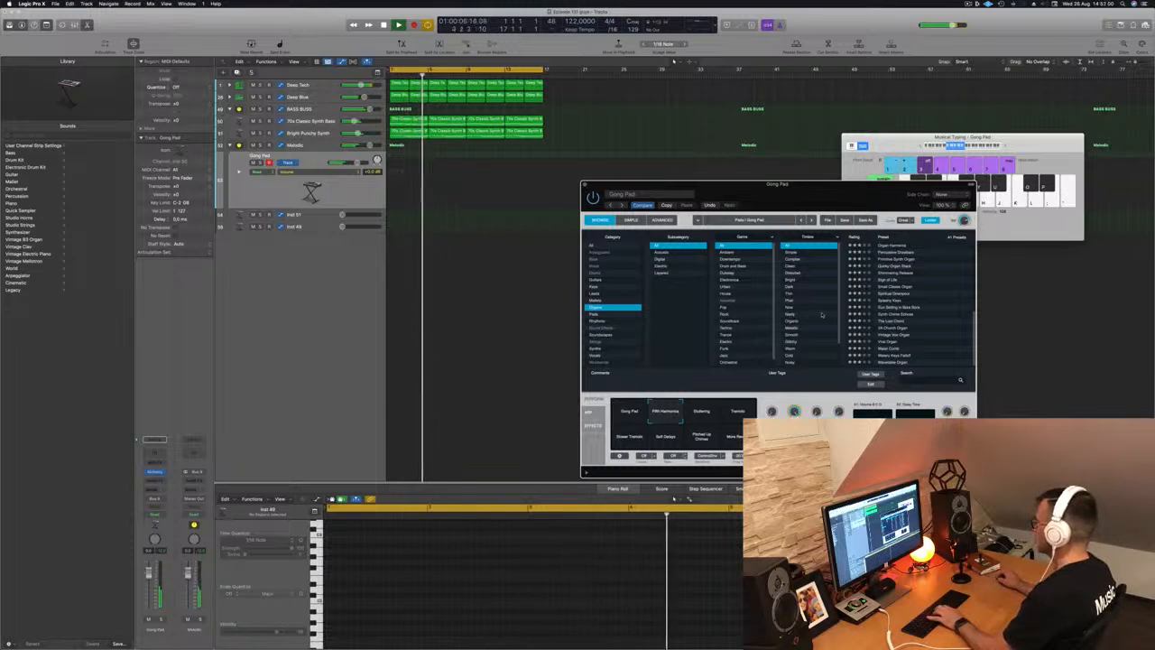
key(k)
scroll(900, 287, up, 5)
scroll(900, 287, up, 3)
scroll(900, 287, up, 3)
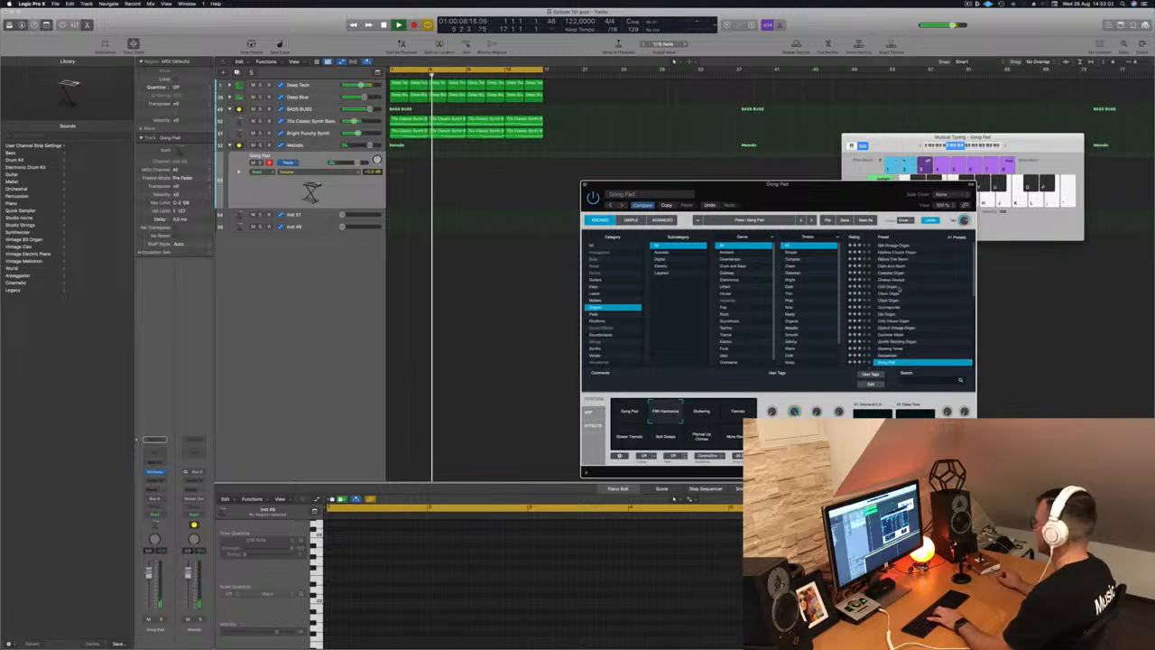
click(900, 266)
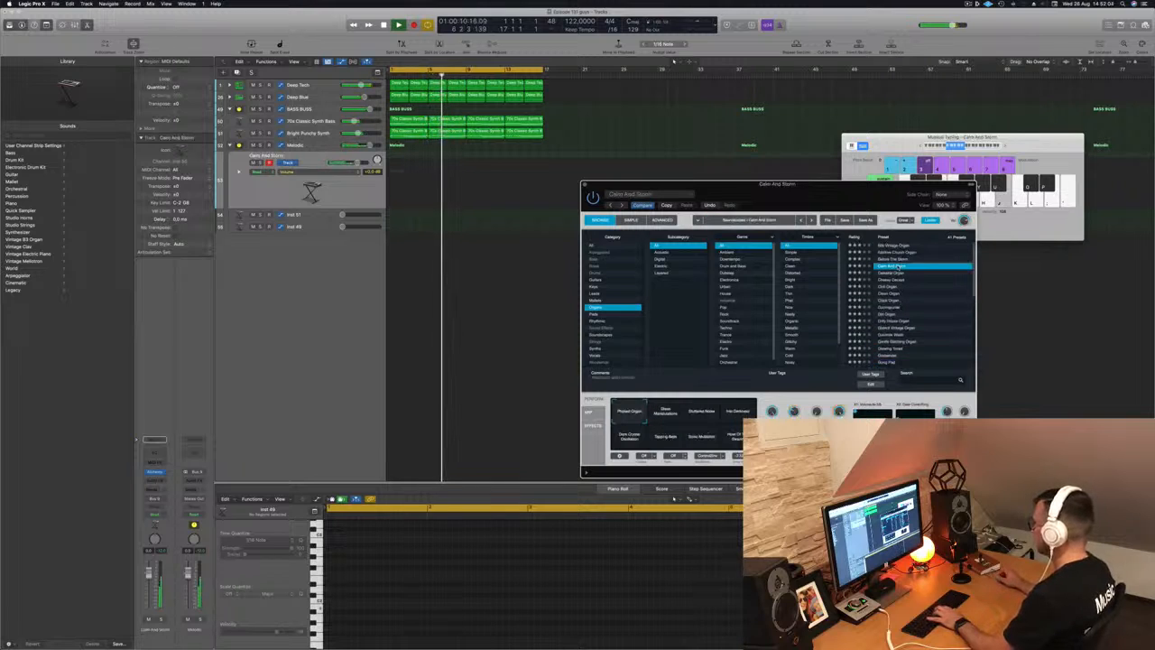
click(890, 288)
key(j)
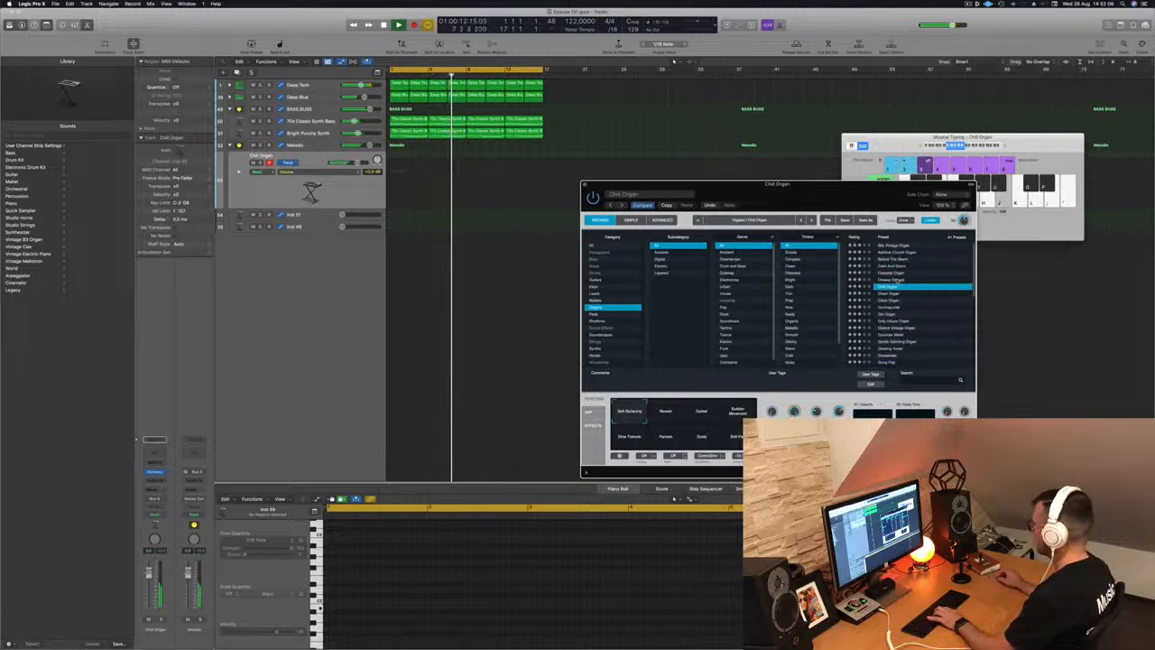
click(892, 279)
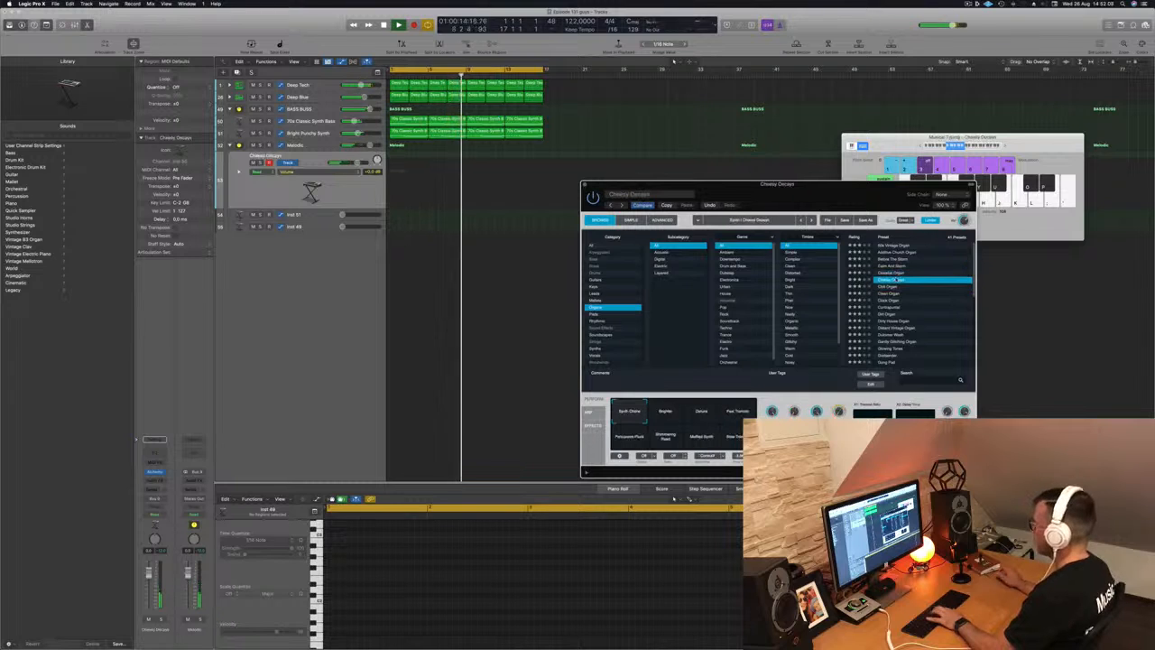
click(676, 412)
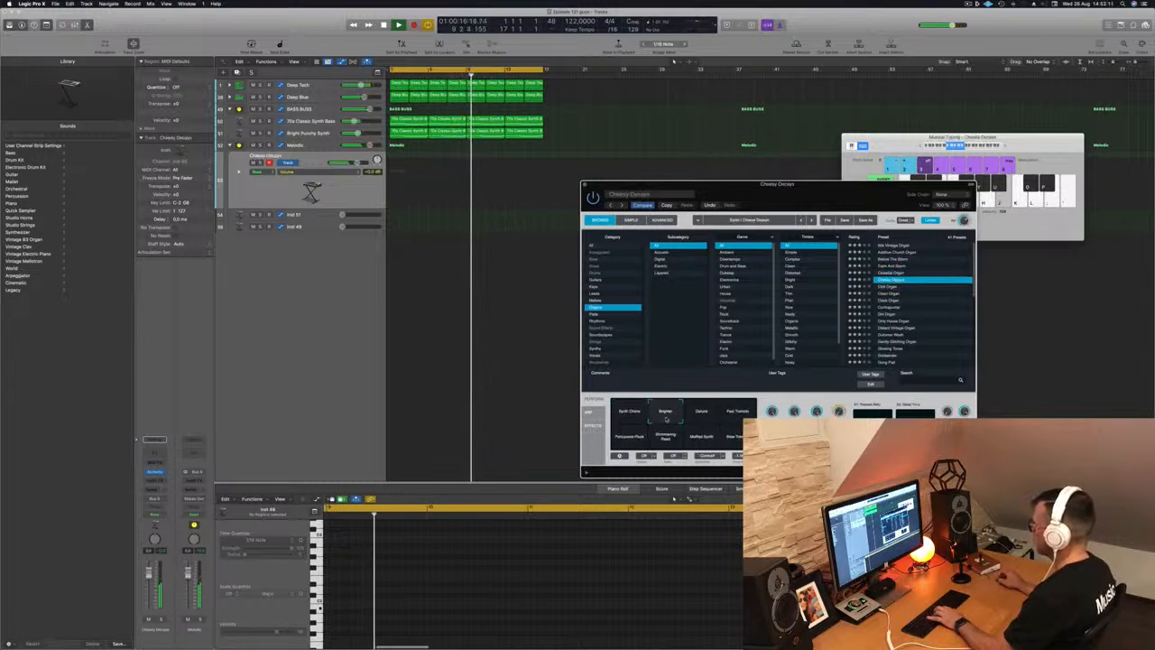
click(738, 413)
click(630, 439)
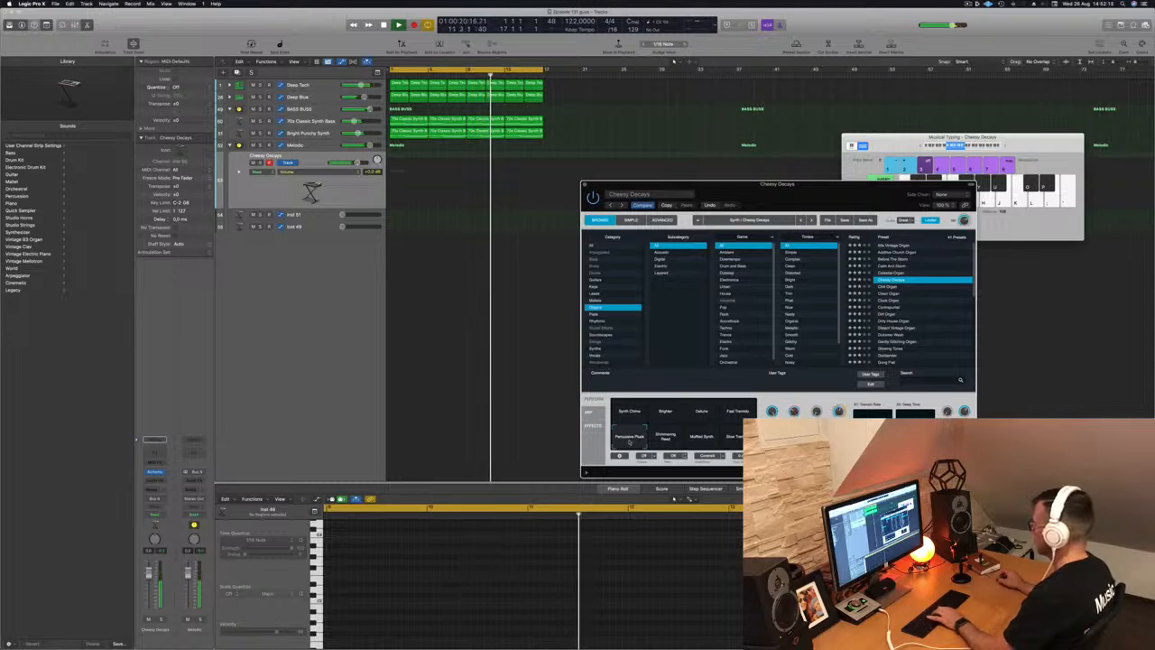
click(704, 439)
click(733, 438)
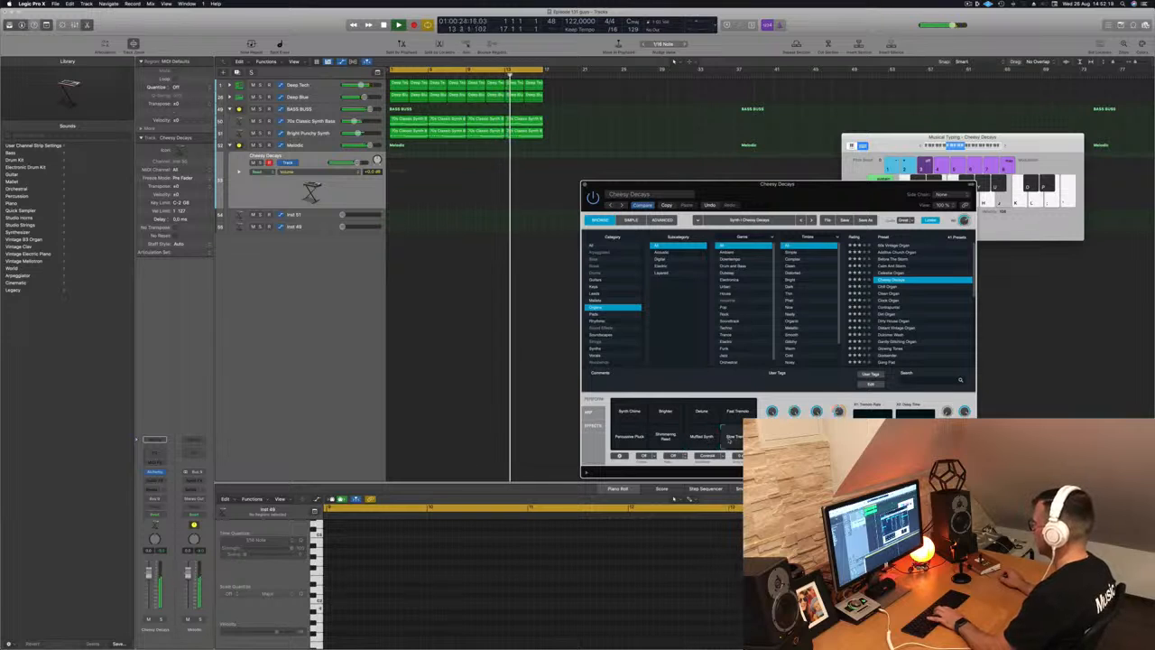
click(665, 437)
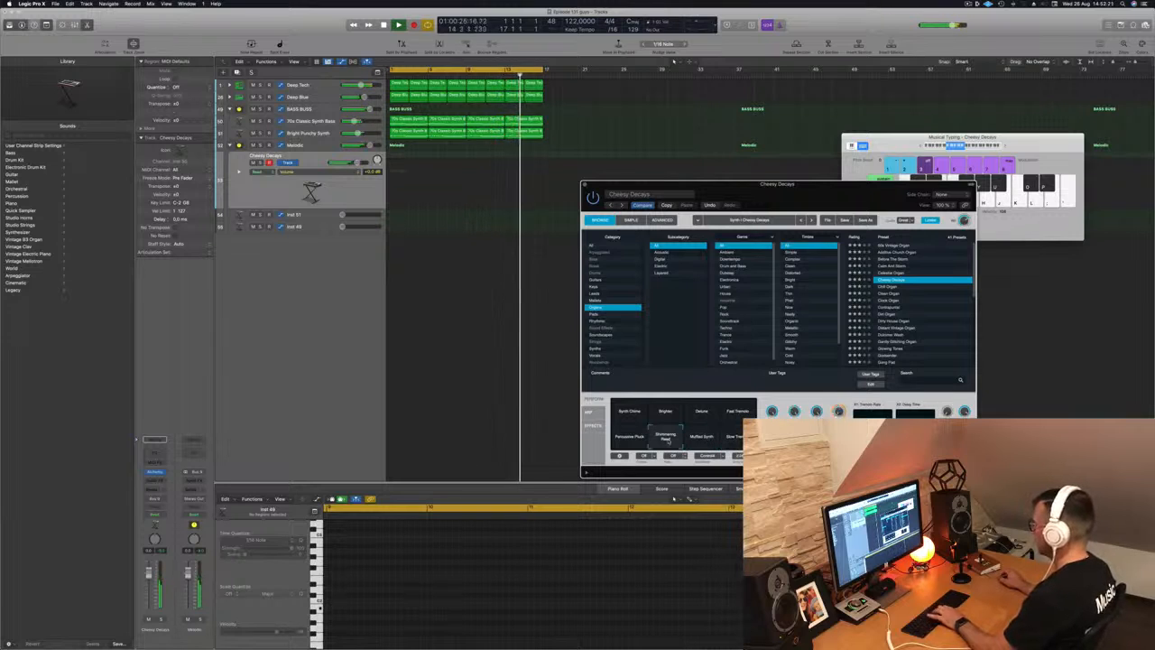
click(629, 412)
- Record a short Cheesy Decays melody with the Musical Typing keys J, K and L
key(j)
key(l)
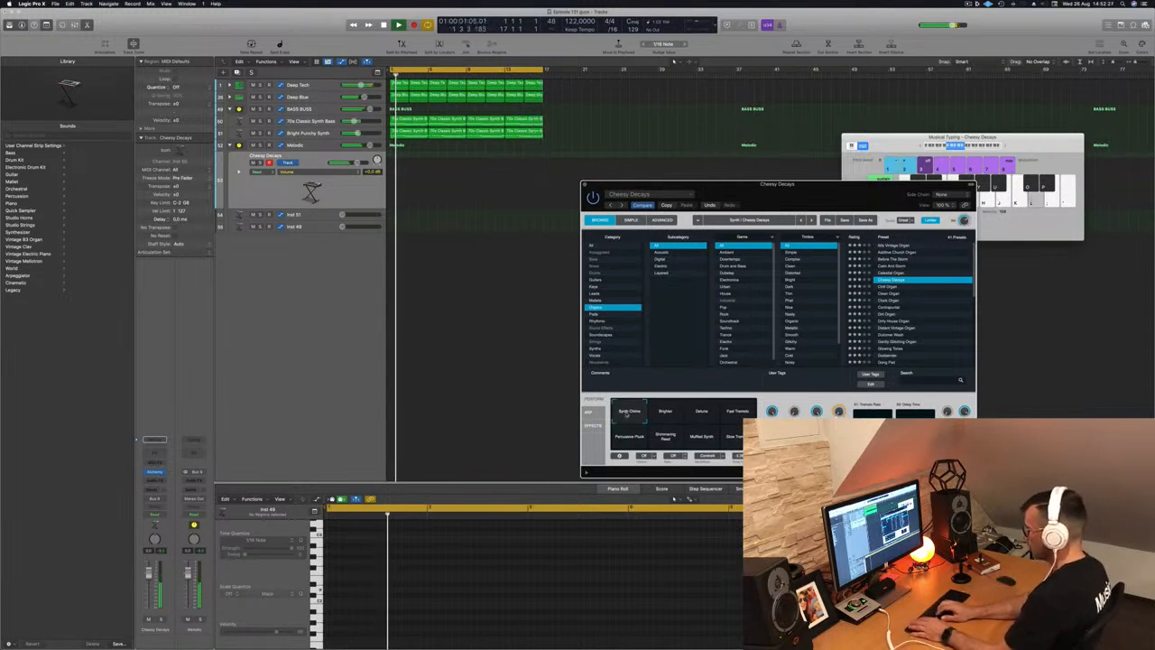
key(r)
key(l)
key(k)
key(j)
key(j)
key(k)
key(l)
key(space)
key(space)
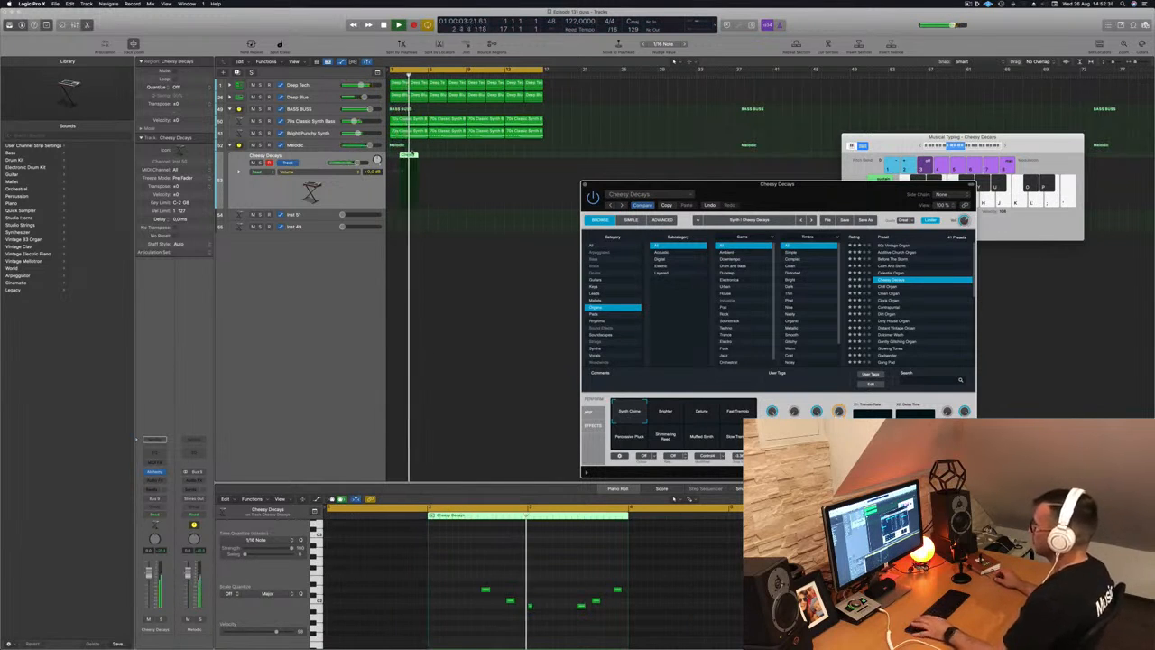
- Shift the region later, nudge its last three notes a sixteenth later, and copy it along the track
drag(409, 155, 424, 156)
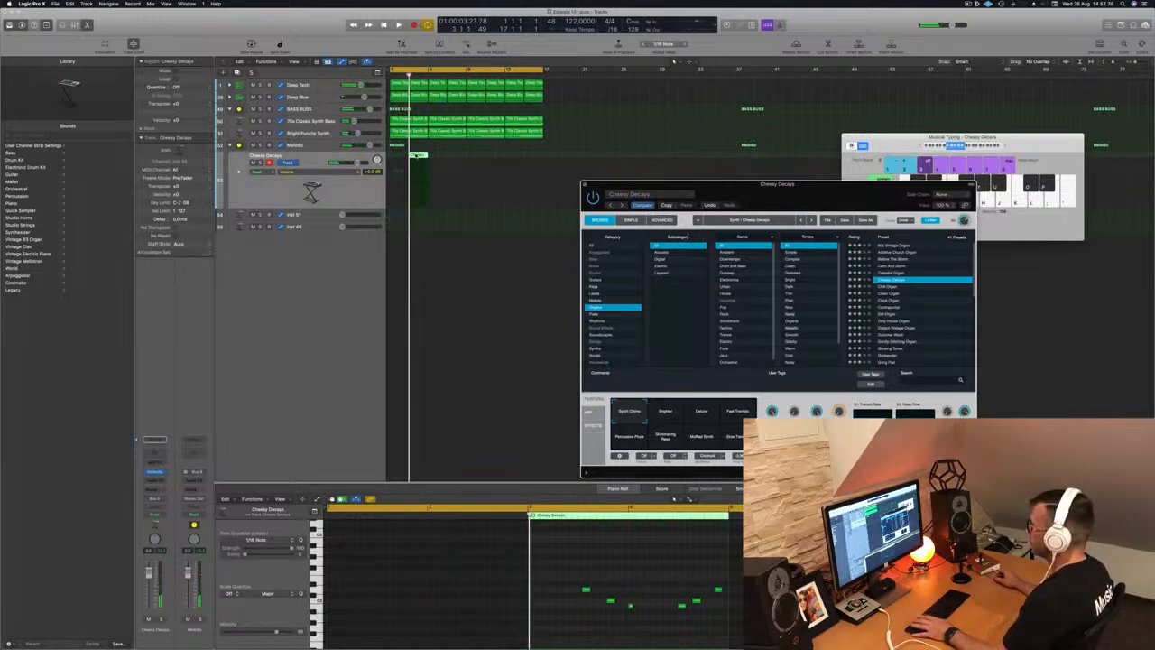
scroll(597, 577, left, 2)
drag(539, 575, 693, 636)
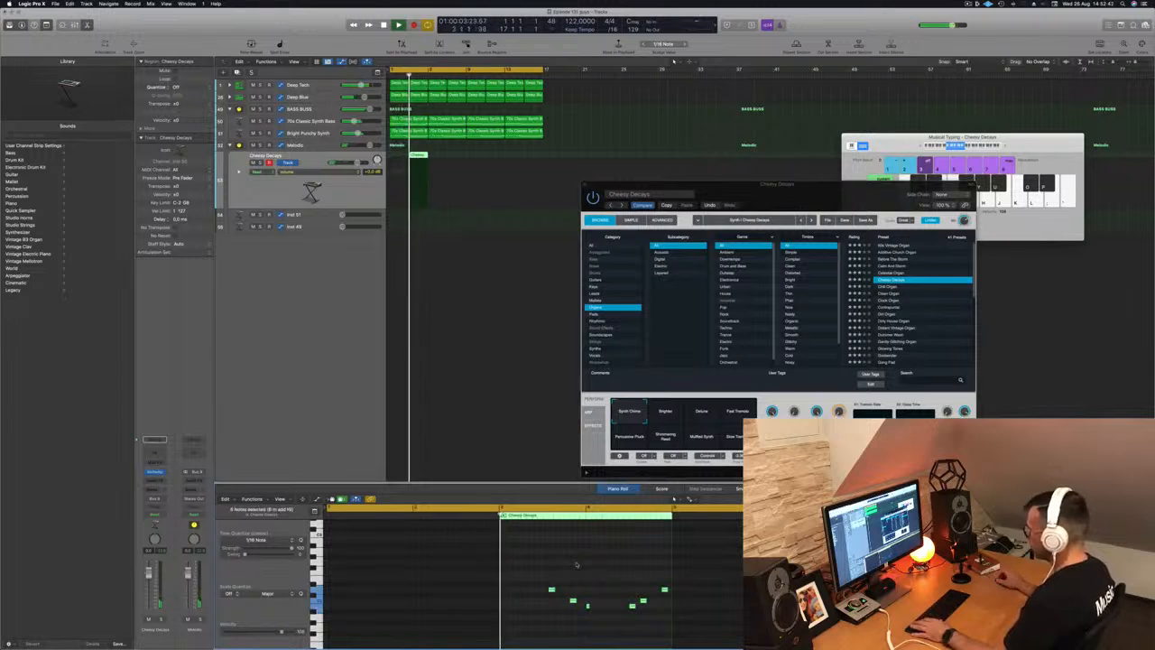
drag(545, 574, 668, 619)
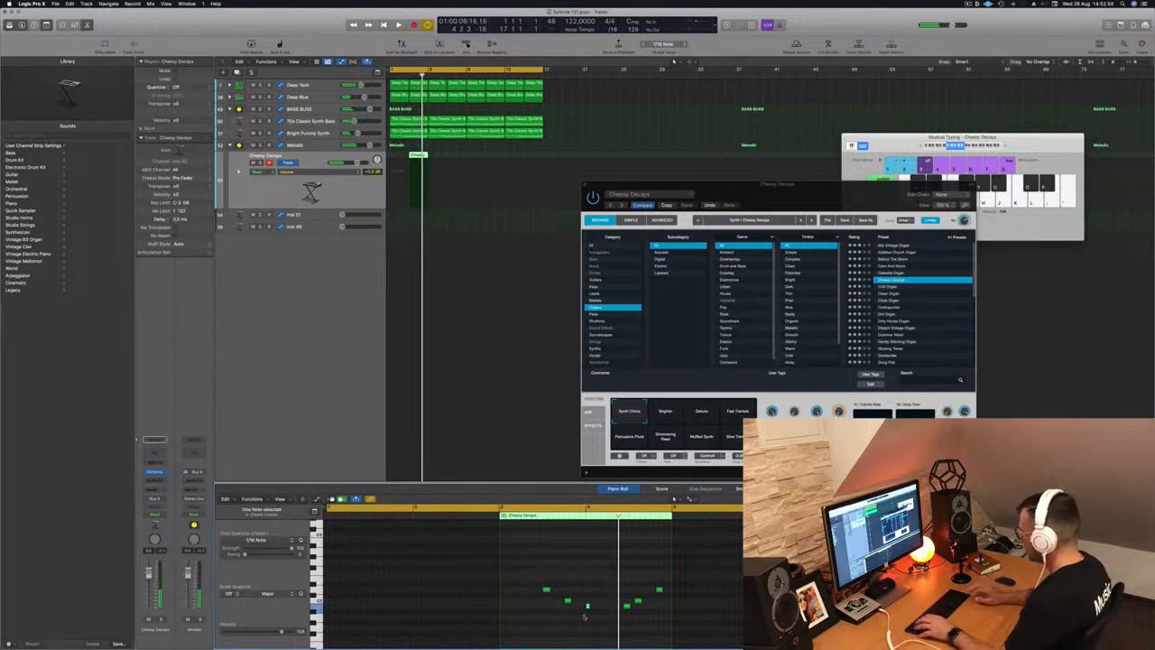
drag(620, 571, 675, 623)
key(alt+Right)
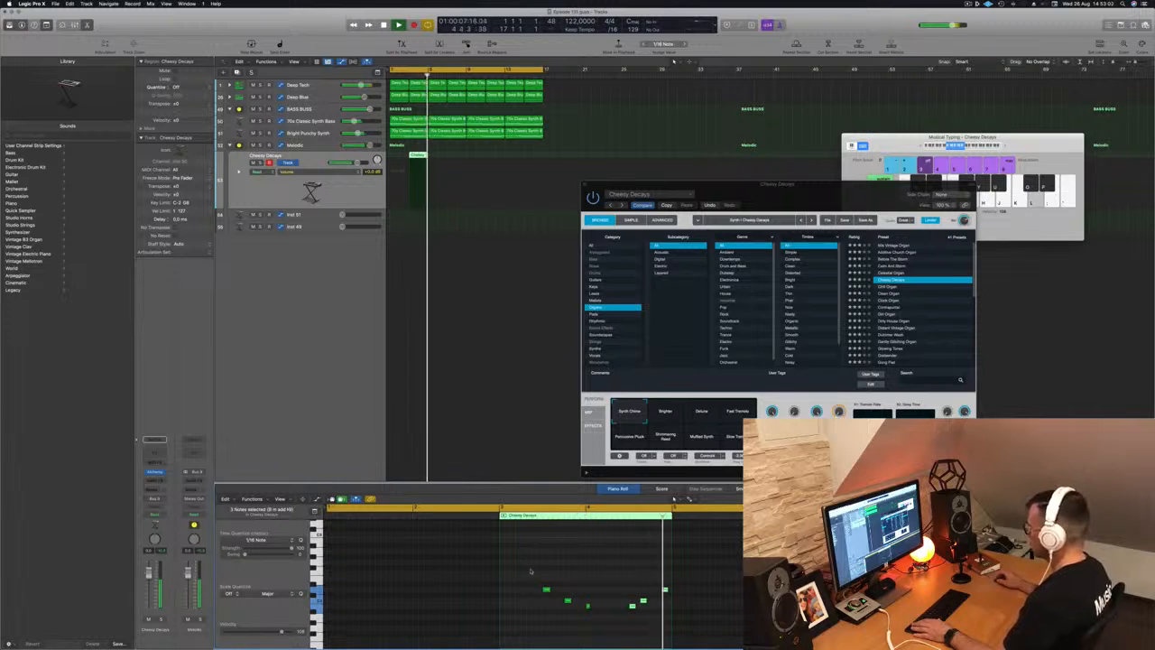
drag(420, 156, 495, 159)
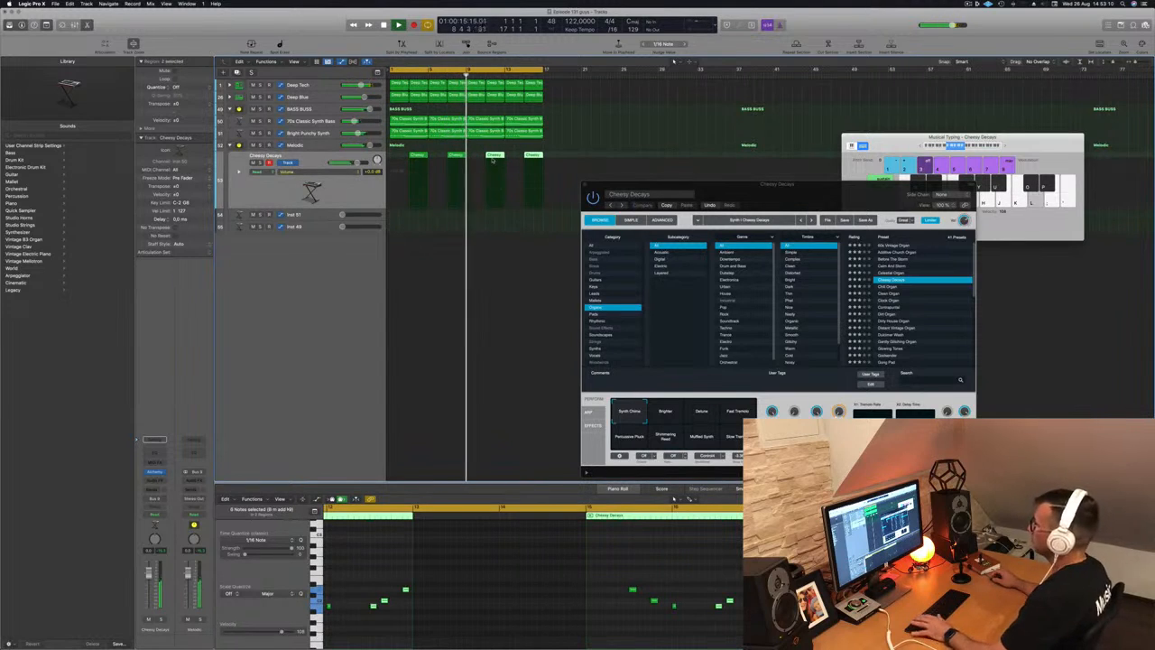
click(325, 217)
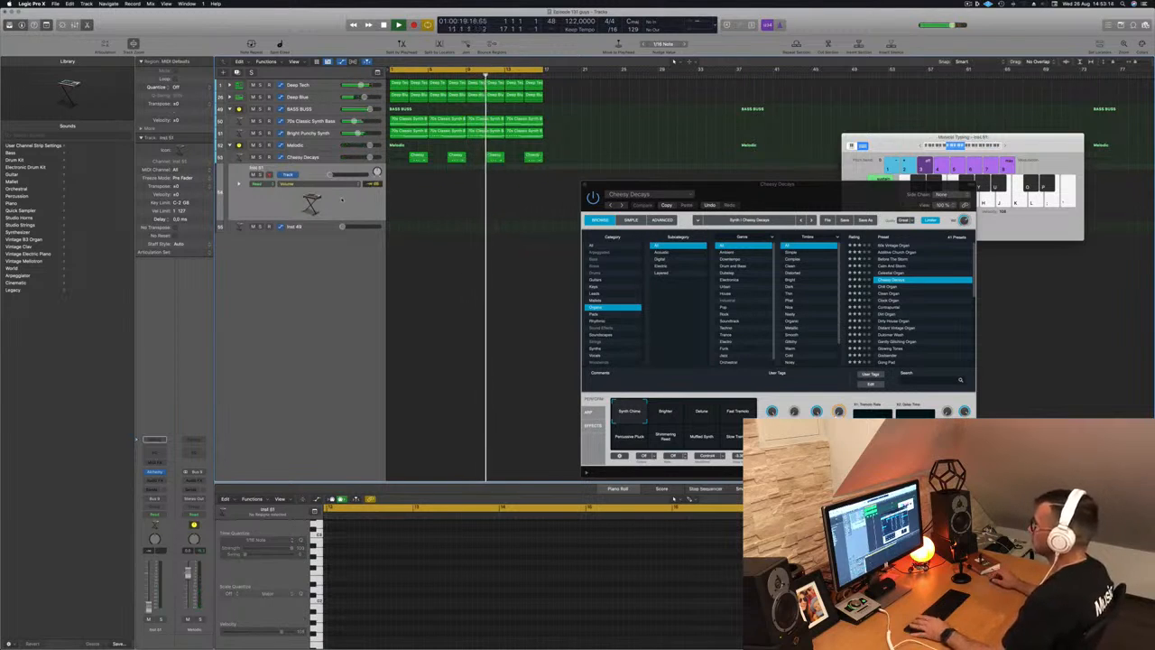
- Open Inst 51's Alchemy, move the Cheesy Decays window aside, and browse the Timbre and Subcategory columns
click(155, 473)
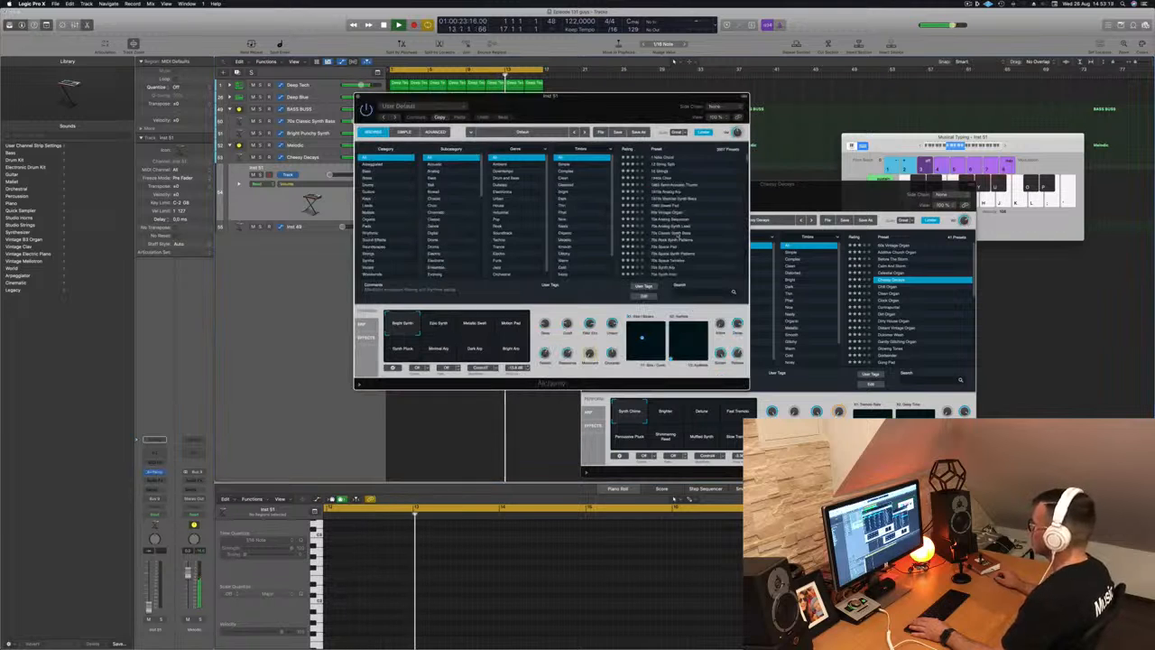
drag(830, 193, 941, 192)
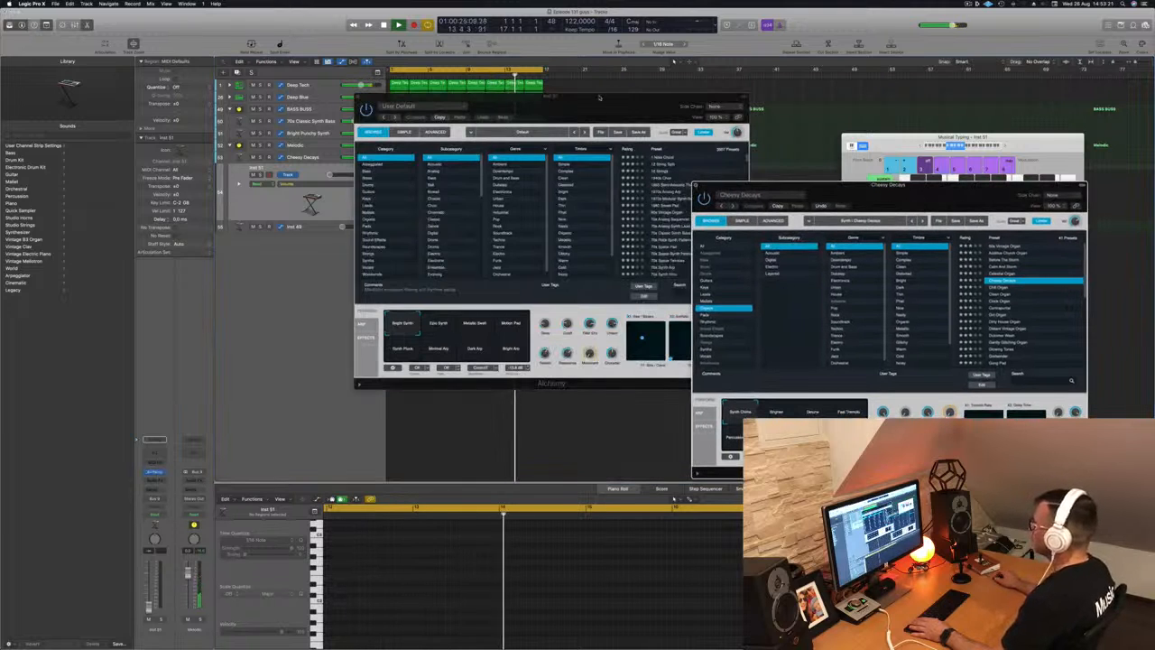
drag(601, 97, 751, 174)
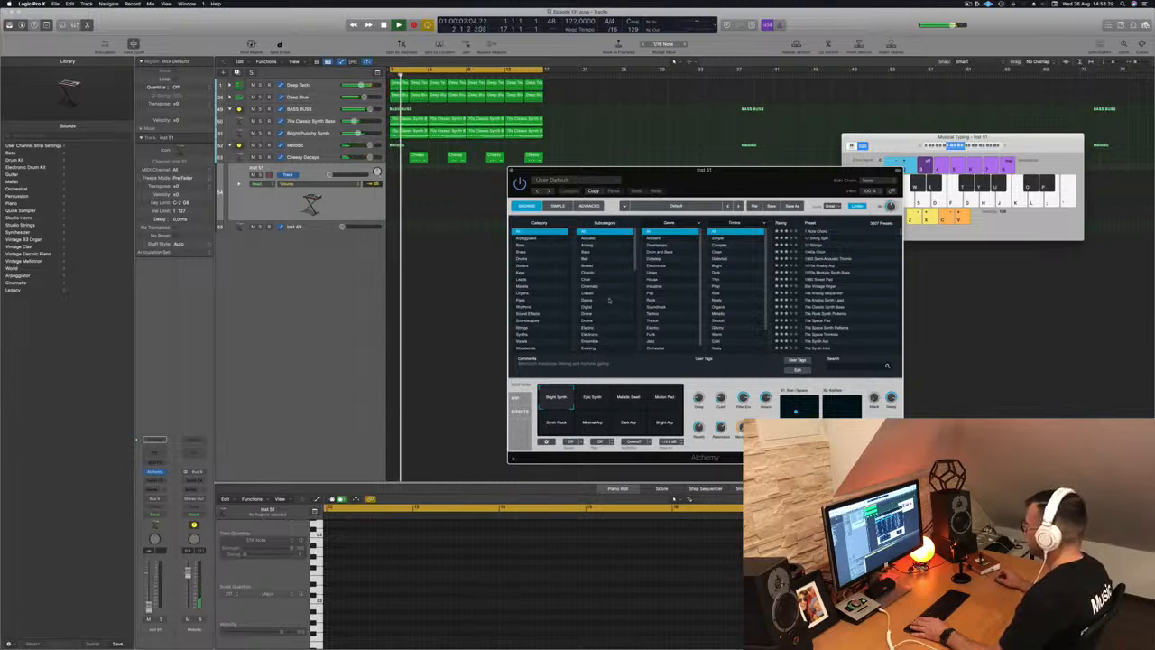
scroll(740, 289, down, 5)
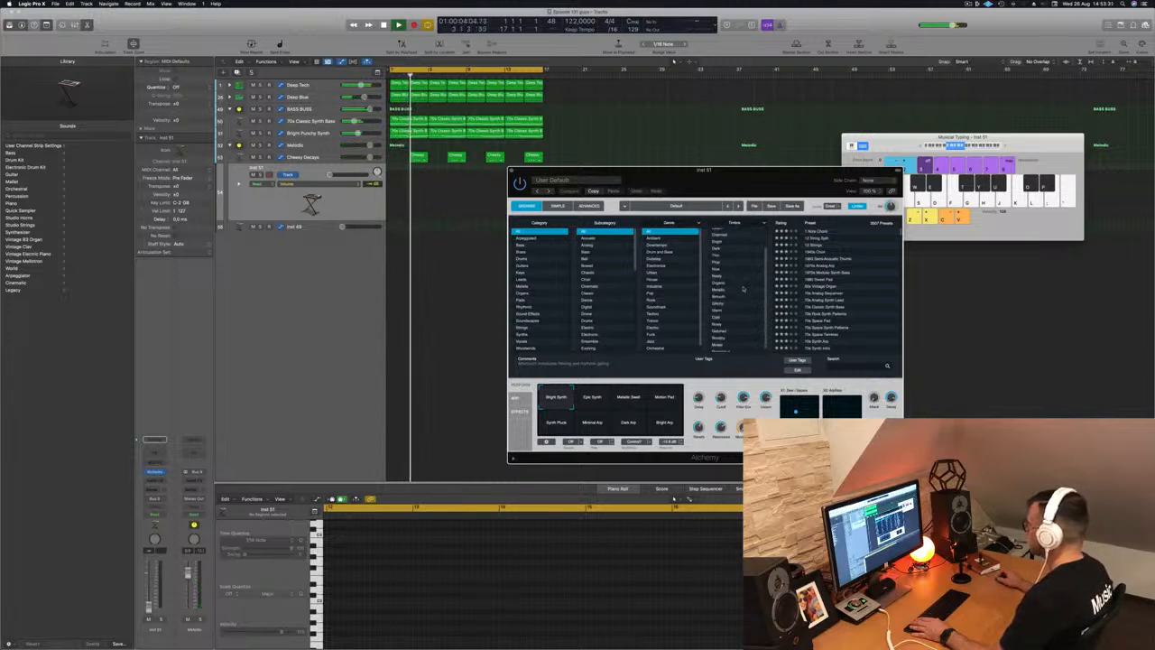
scroll(743, 287, up, 5)
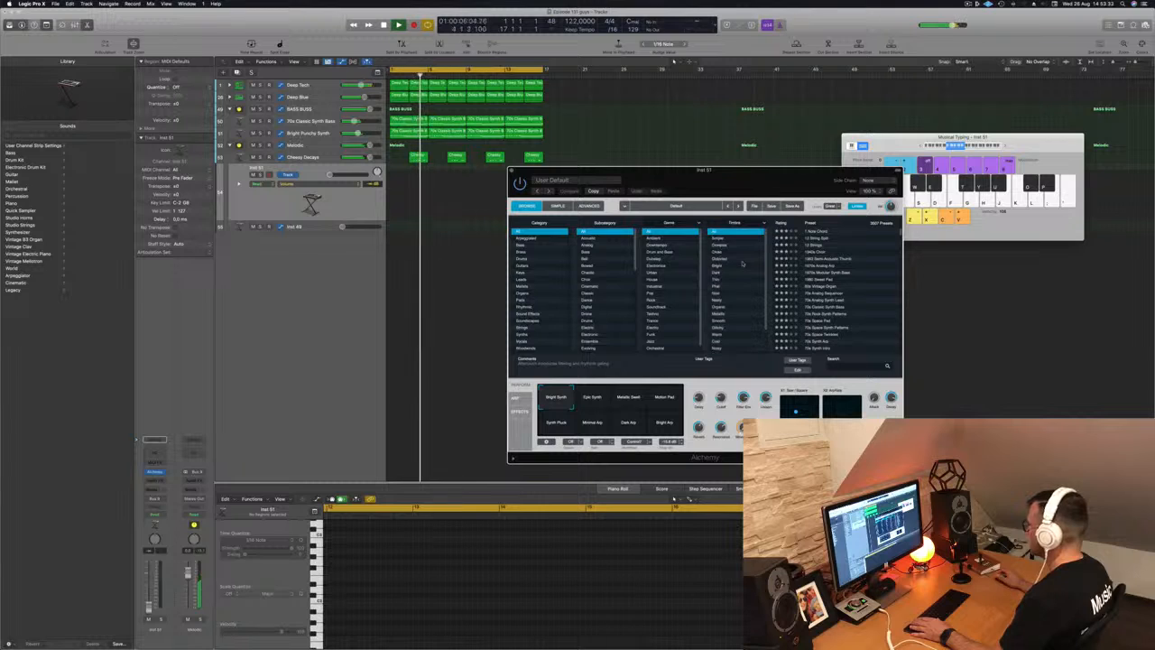
scroll(744, 280, down, 3)
scroll(614, 259, down, 3)
scroll(615, 259, down, 5)
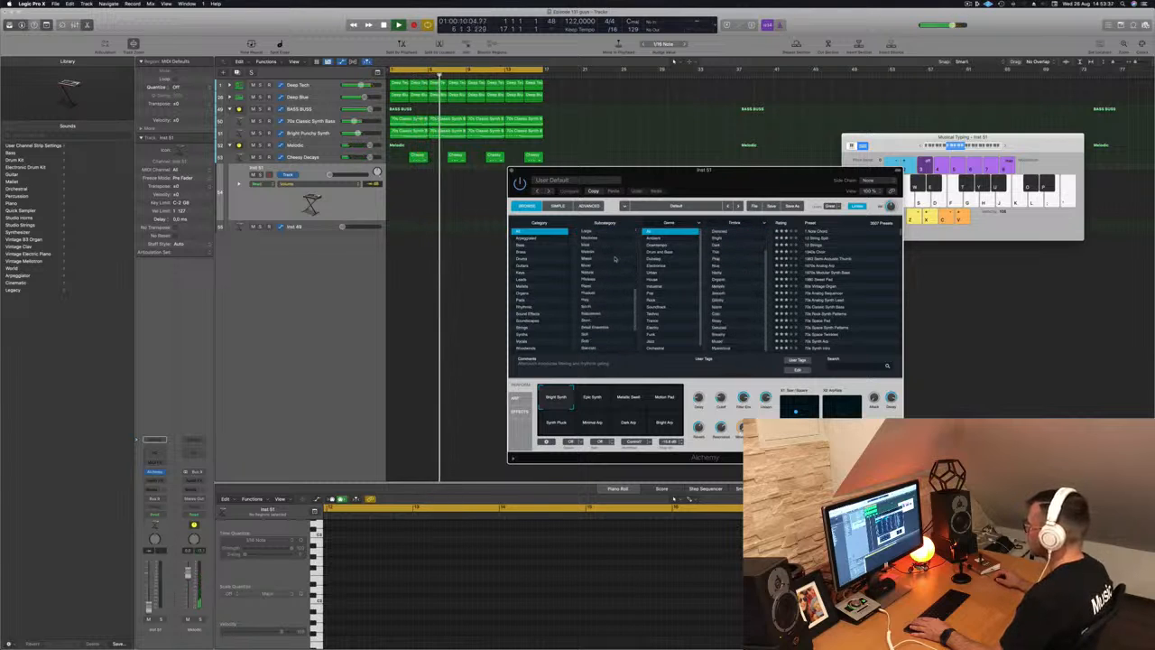
- Filter presets to Plucked, raise Inst 51's fader, and audition the default sound
click(594, 293)
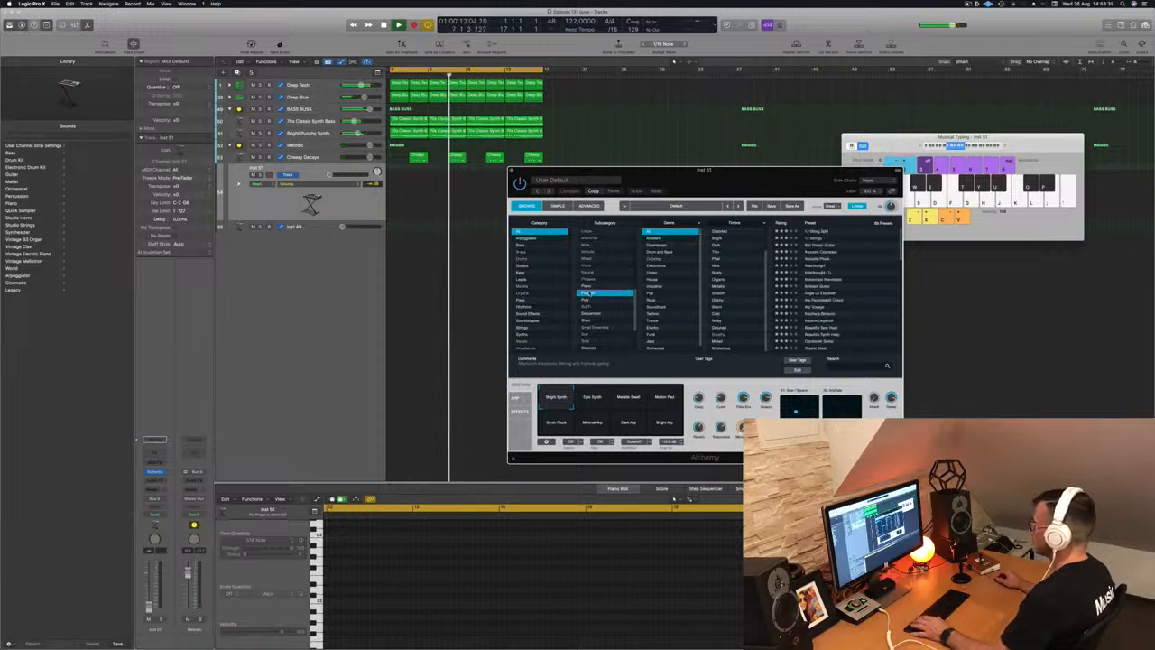
drag(330, 176, 351, 175)
key(f)
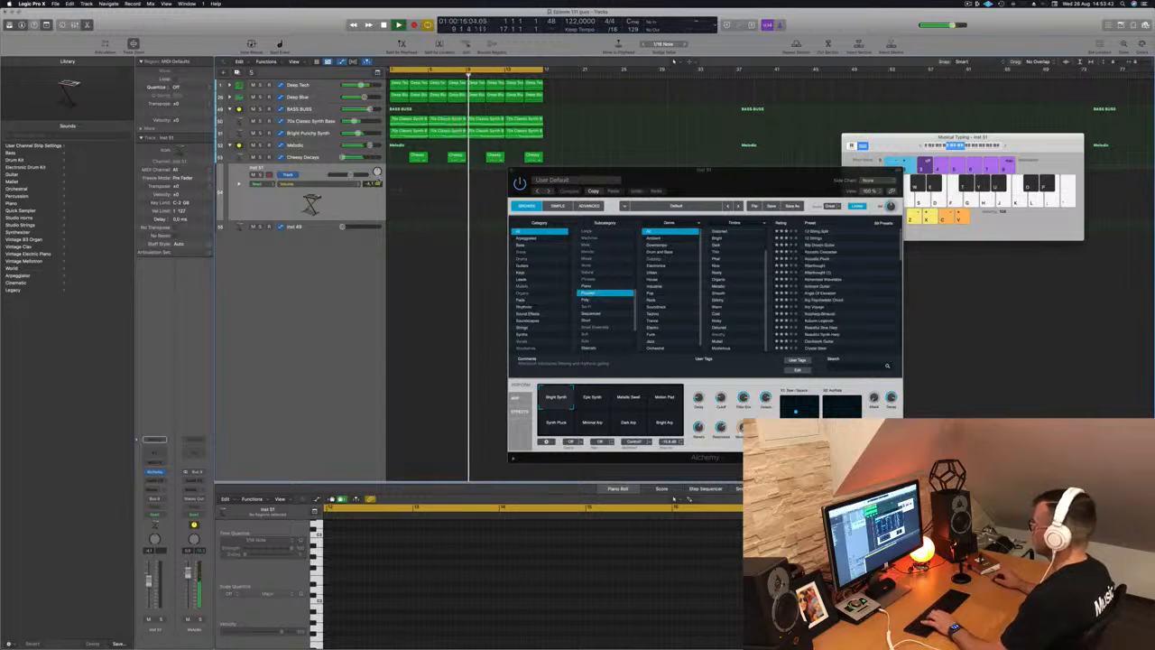
key(f)
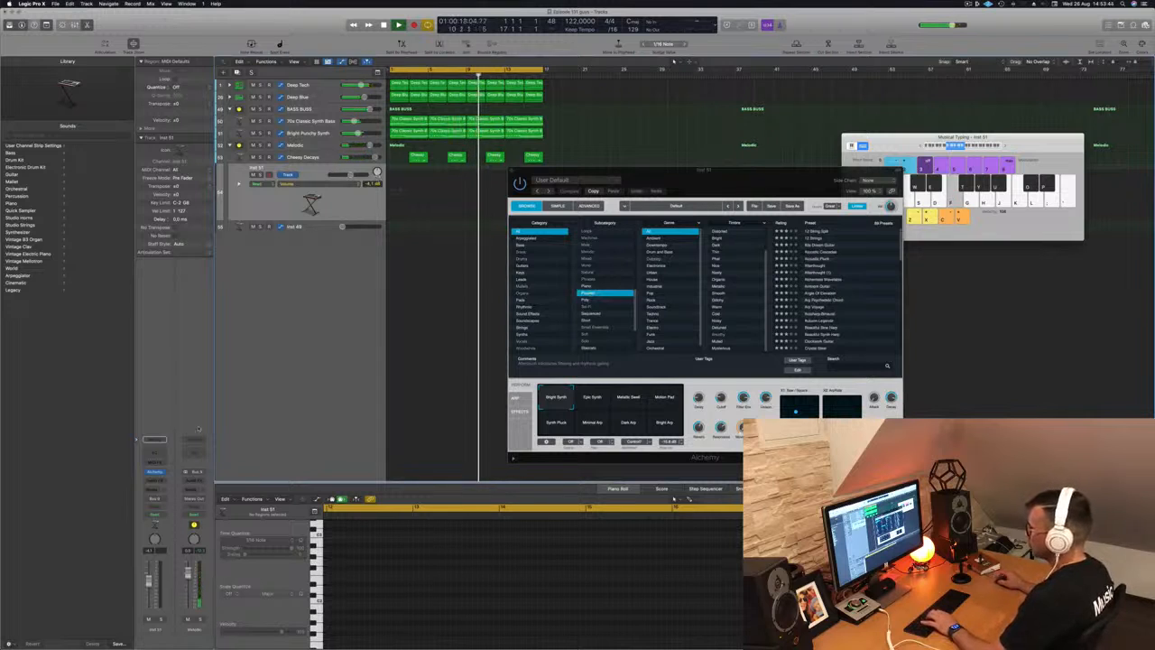
key(Up)
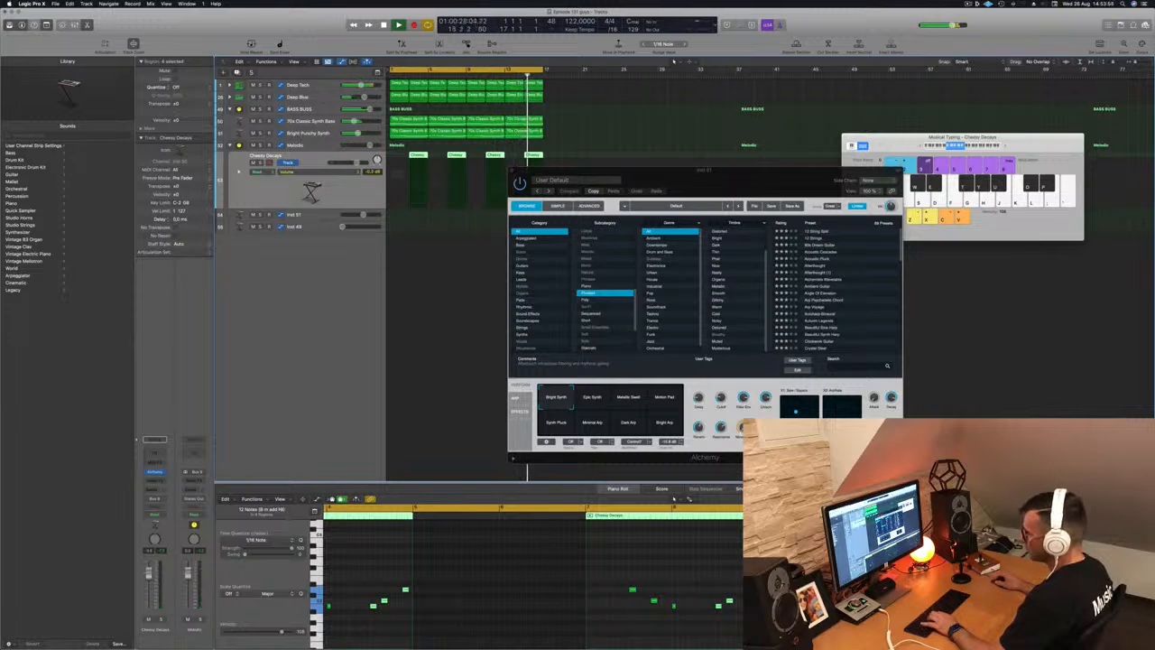
click(326, 215)
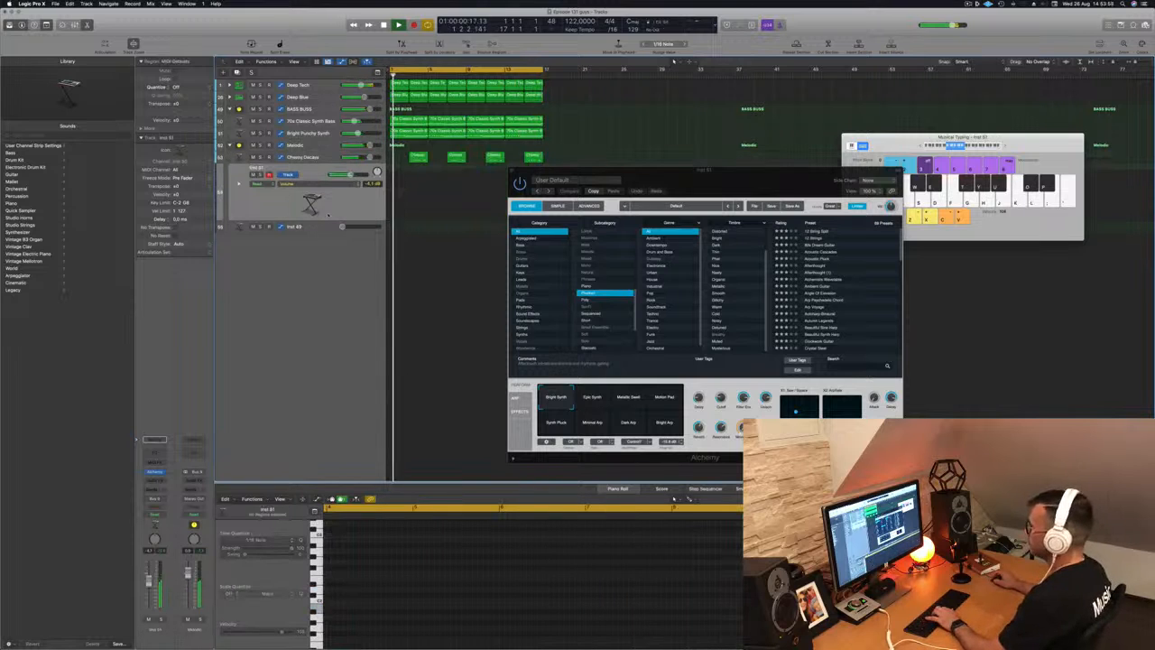
key(j)
key(h)
- Audition Afterthought, Acoustic Pluck, Alchemists Wavetable, Ambient Guitar and Angle Of Elevation presets
click(820, 270)
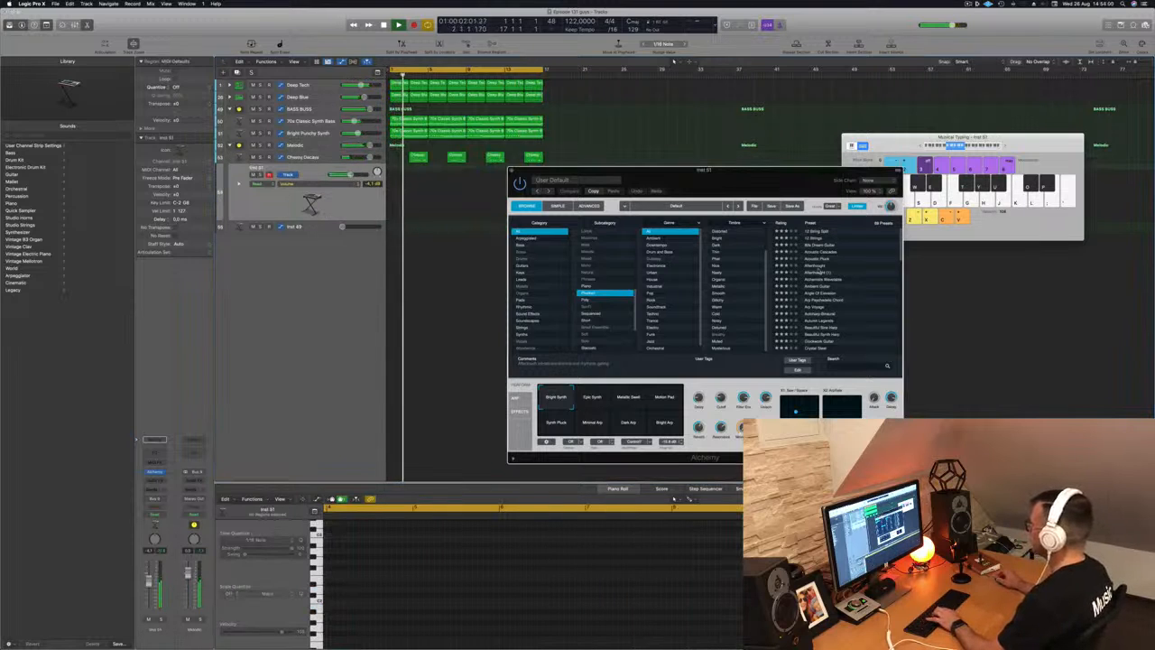
click(815, 267)
key(Up)
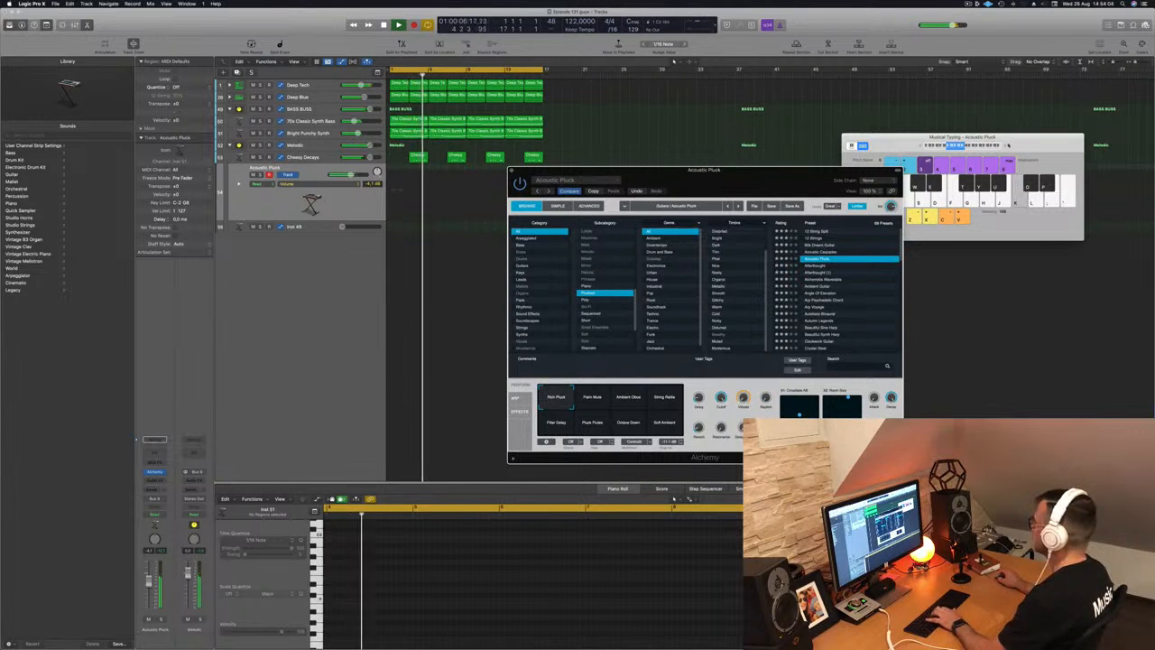
click(1006, 146)
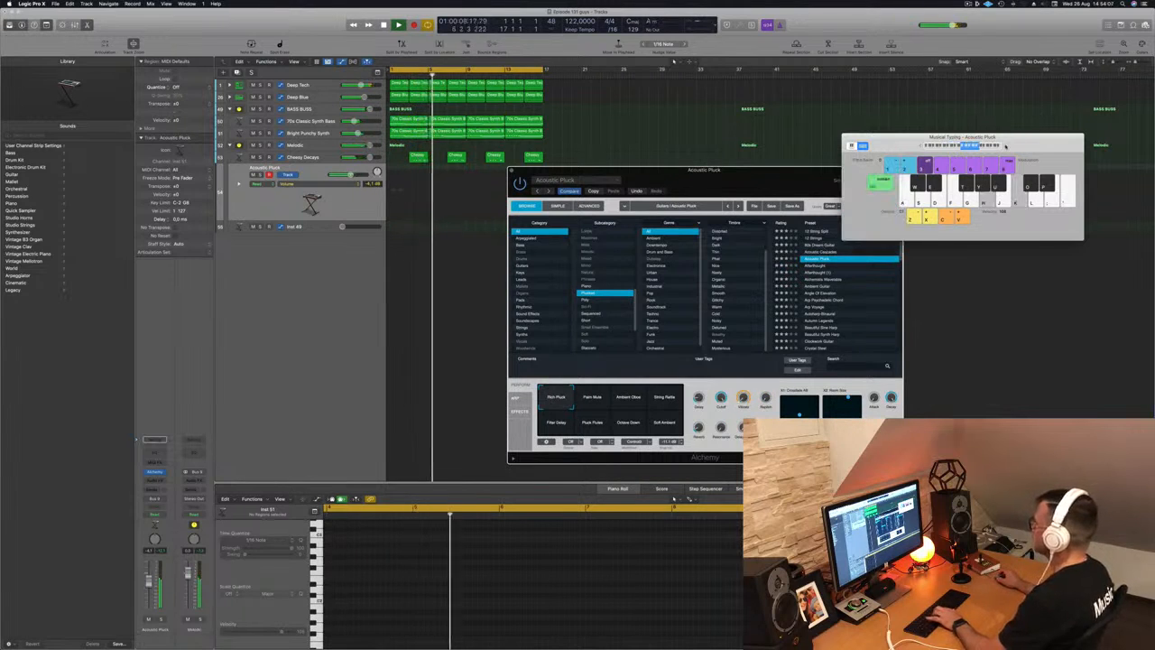
click(837, 280)
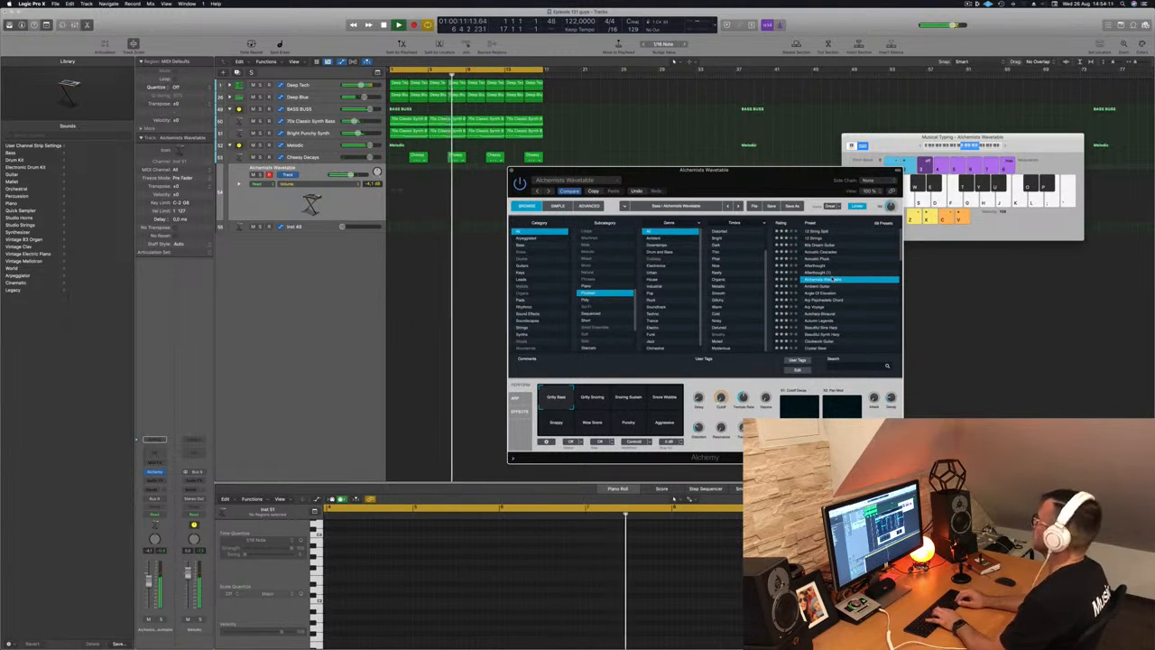
key(Down)
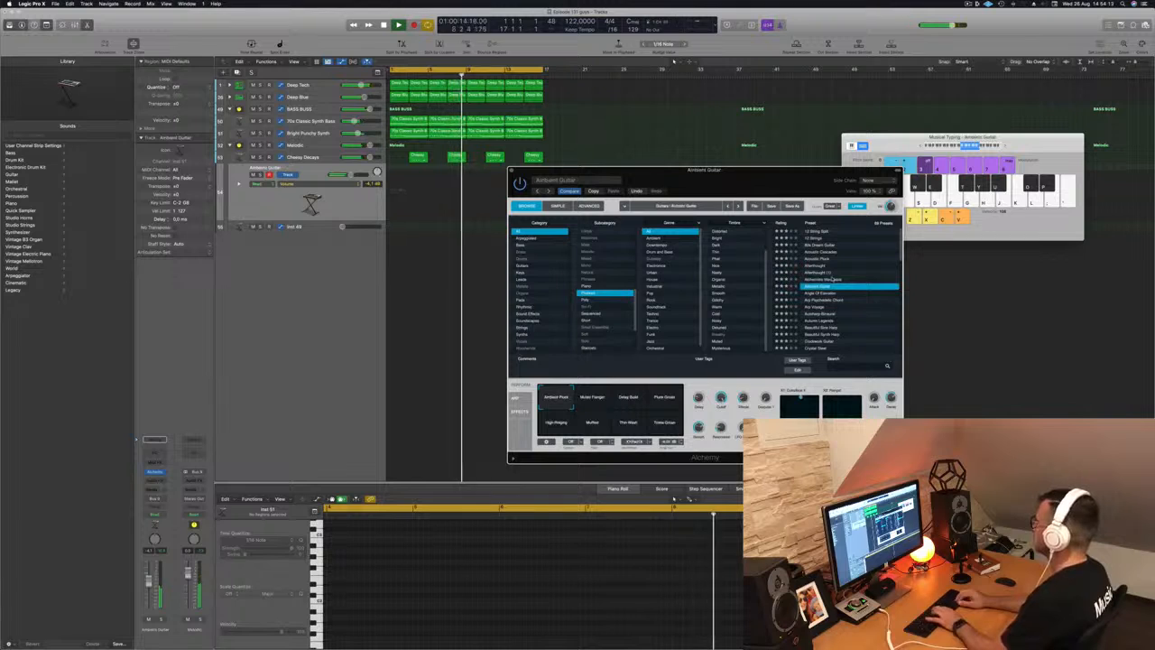
key(Down)
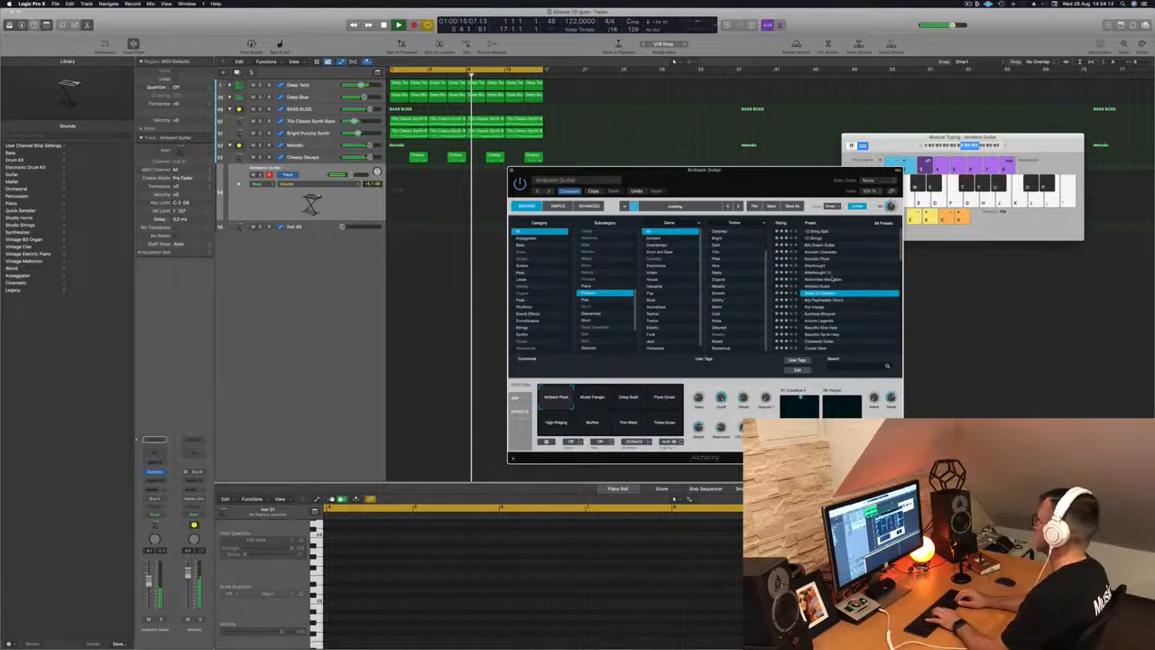
key(k)
key(k)
- Audition Arp Psychedelic Chord, Arp Voyage, Autoharp-Binaural and Autumn Legends presets
key(Down)
click(921, 142)
key(Tab)
key(k)
key(Down)
key(k)
key(Down)
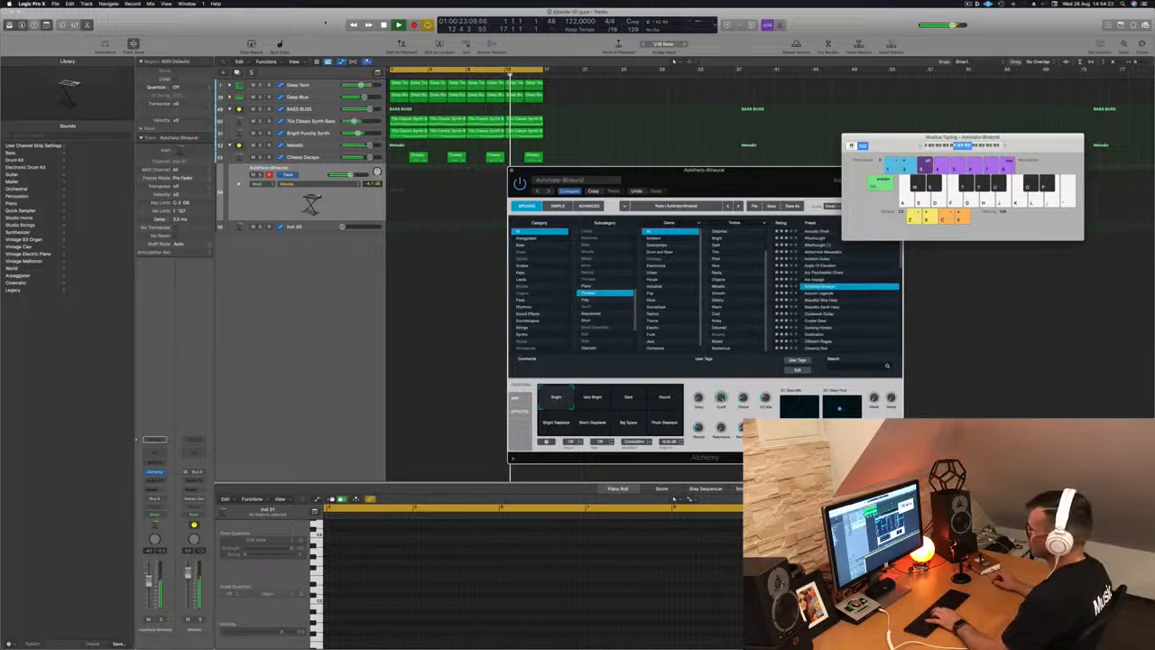
key(Down)
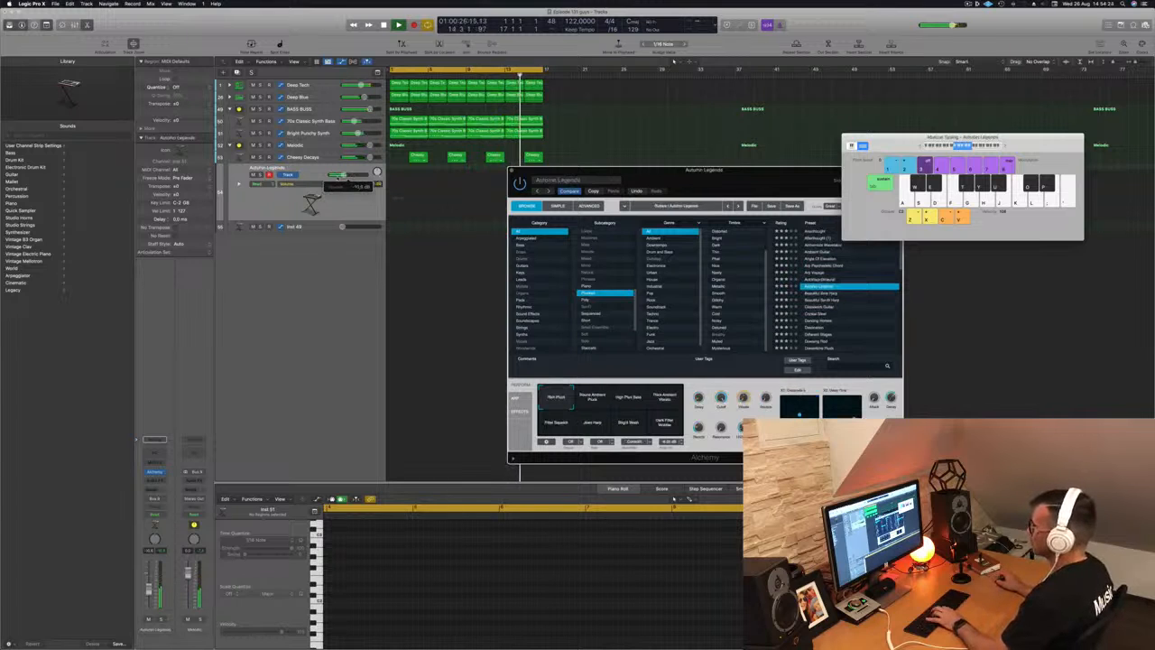
click(343, 176)
key(k)
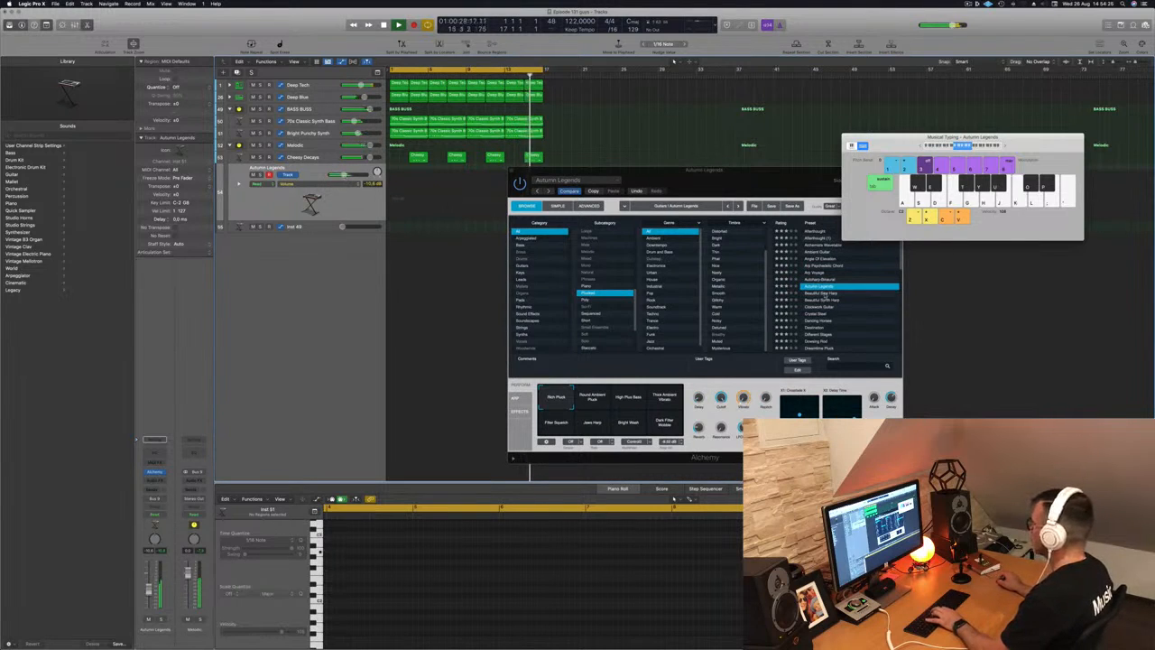
key(Down)
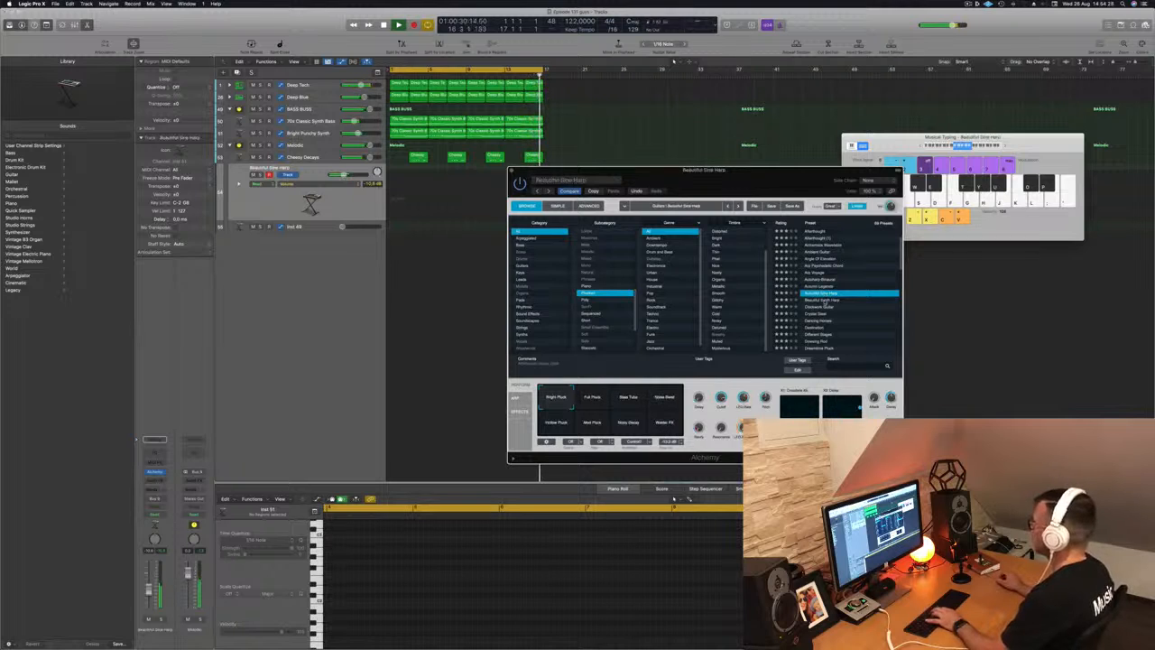
- Load Beautiful Synth Harp, turn Cutoff almost fully down, and start recording the riff
click(834, 299)
key(k)
key(k)
key(k)
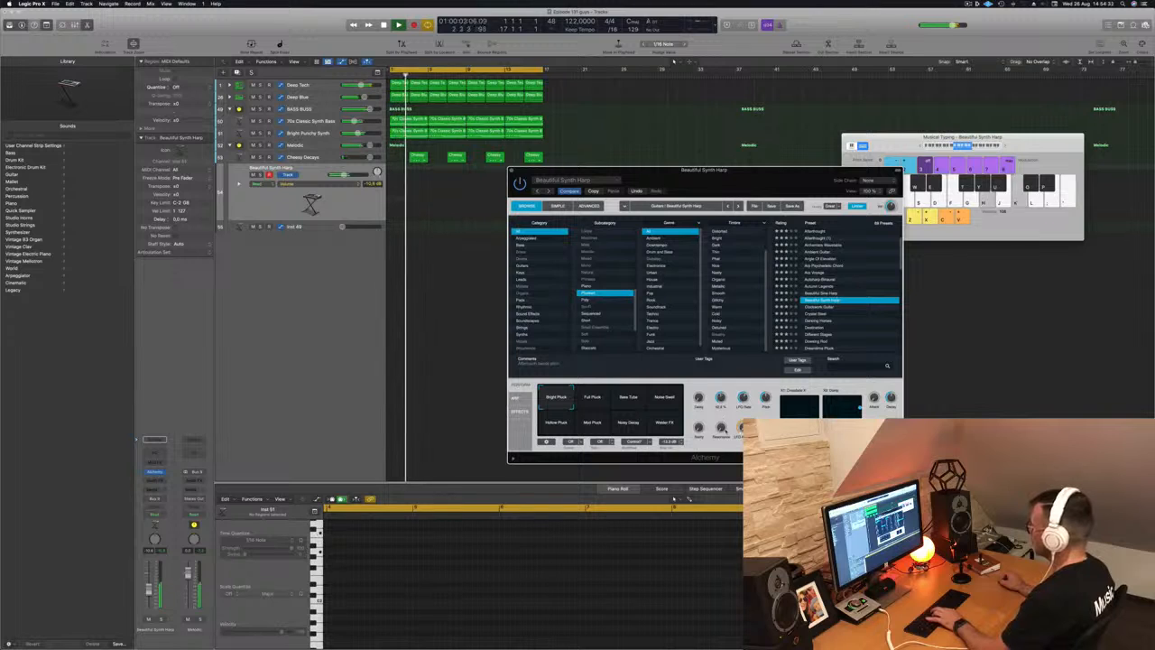
drag(721, 396, 723, 401)
key(k)
key(k)
key(k)
key(k)
key(k)
key(k)
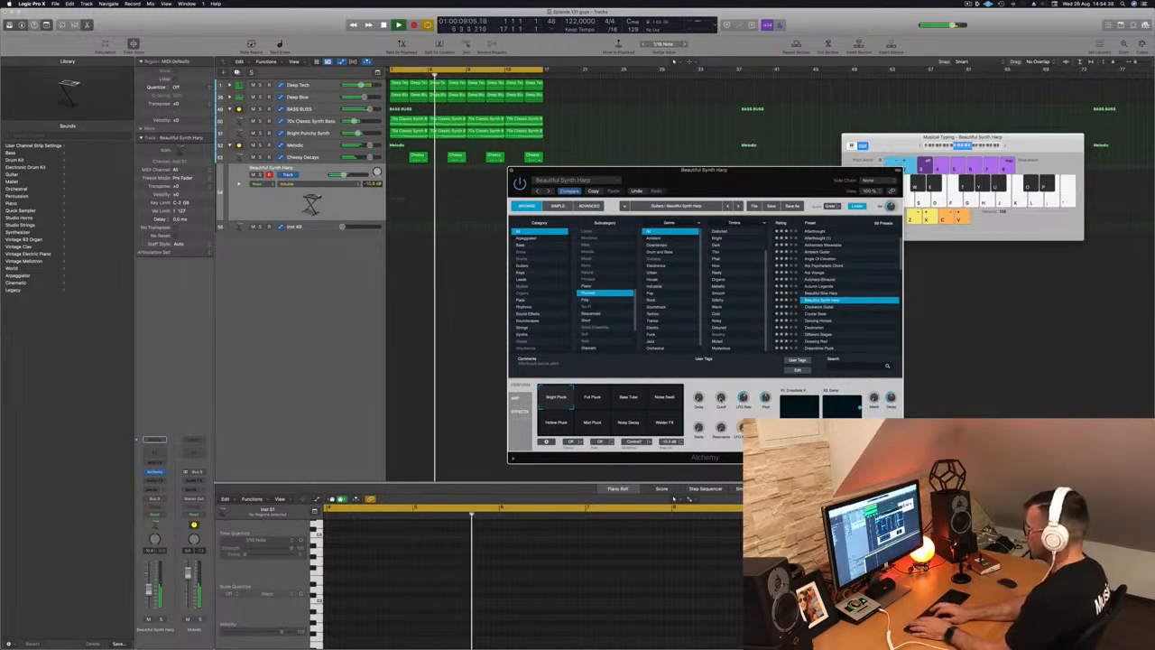
key(k)
key(k)
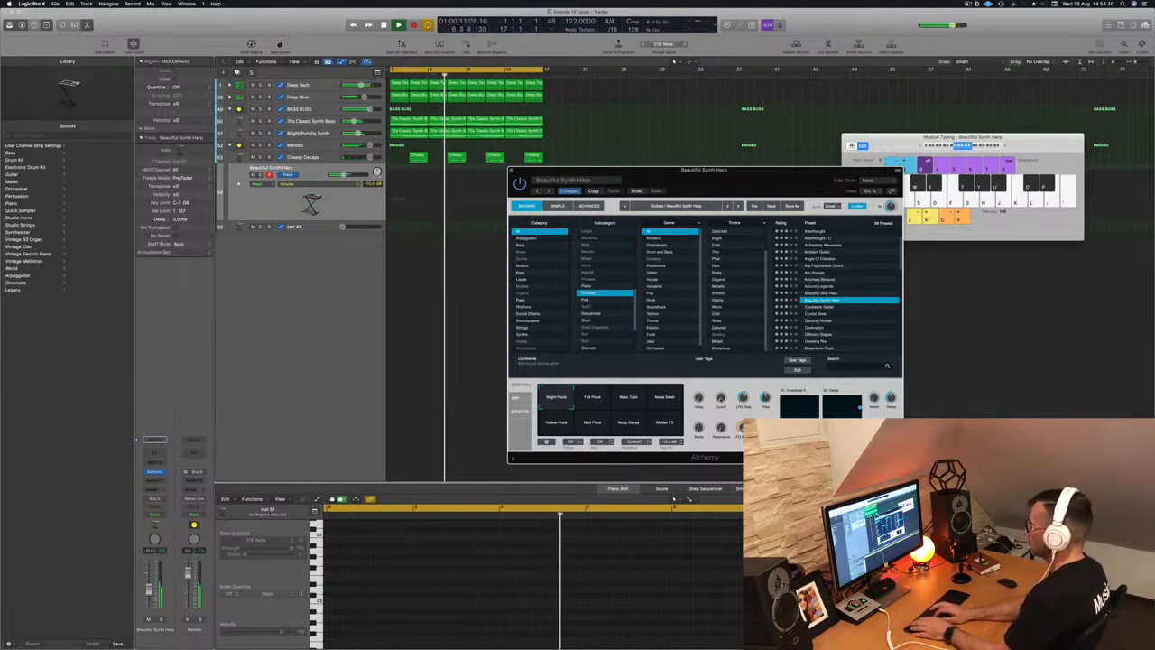
key(k)
key(r)
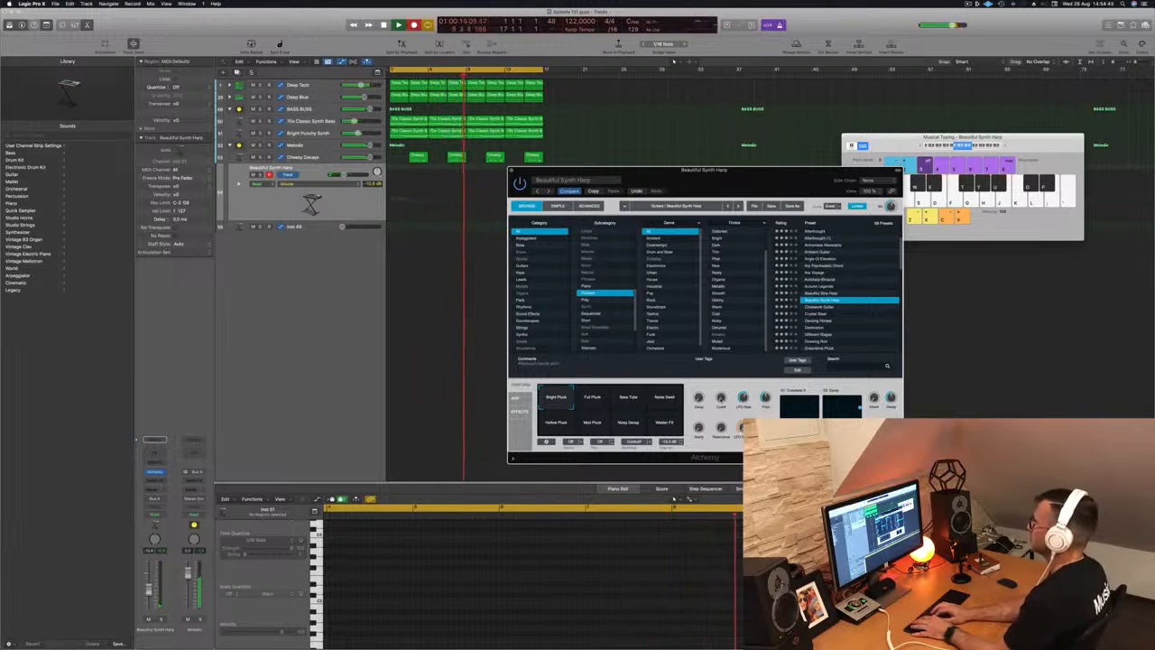
- Finish recording the harp riff and move its region to start at bar 1
key(k)
key(k)
key(k)
key(h)
key(k)
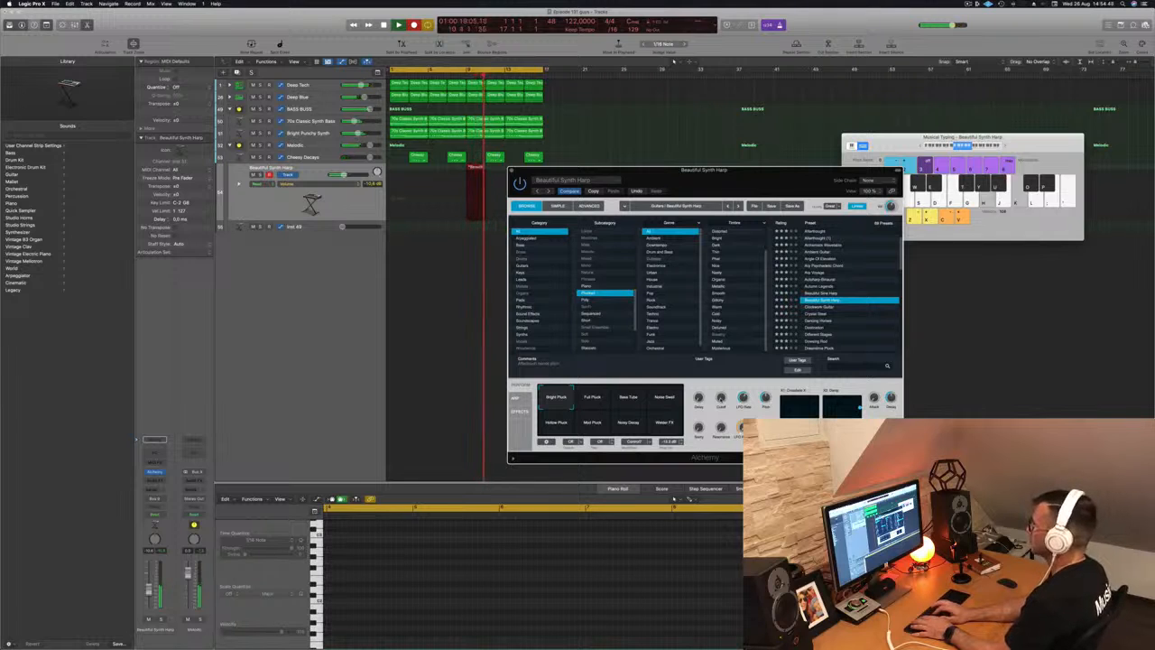
key(space)
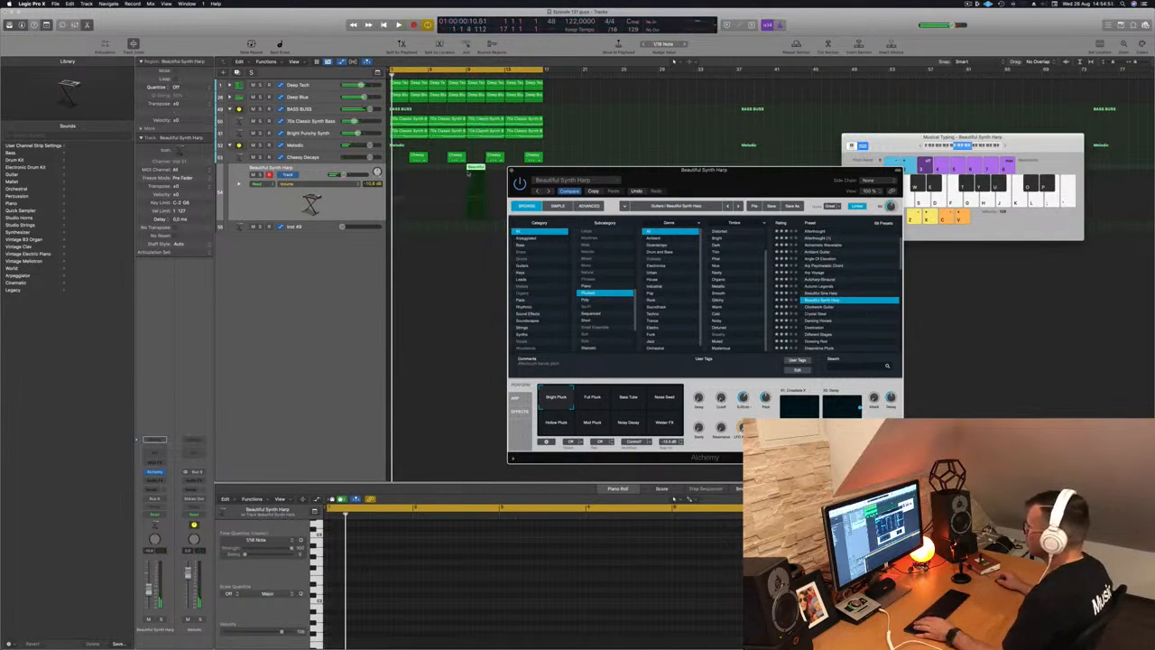
drag(476, 172, 400, 172)
key(space)
- Check the riff's notes in the Piano Roll and copy the harp regions further along the track
click(402, 607)
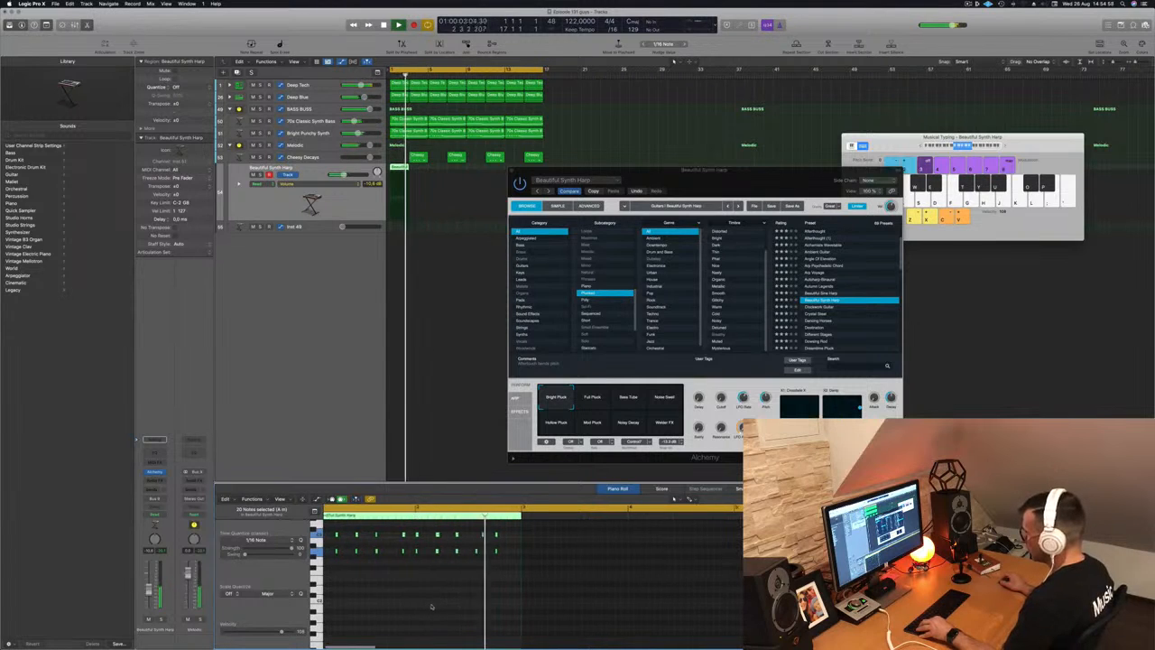
scroll(451, 603, up, 2)
click(503, 535)
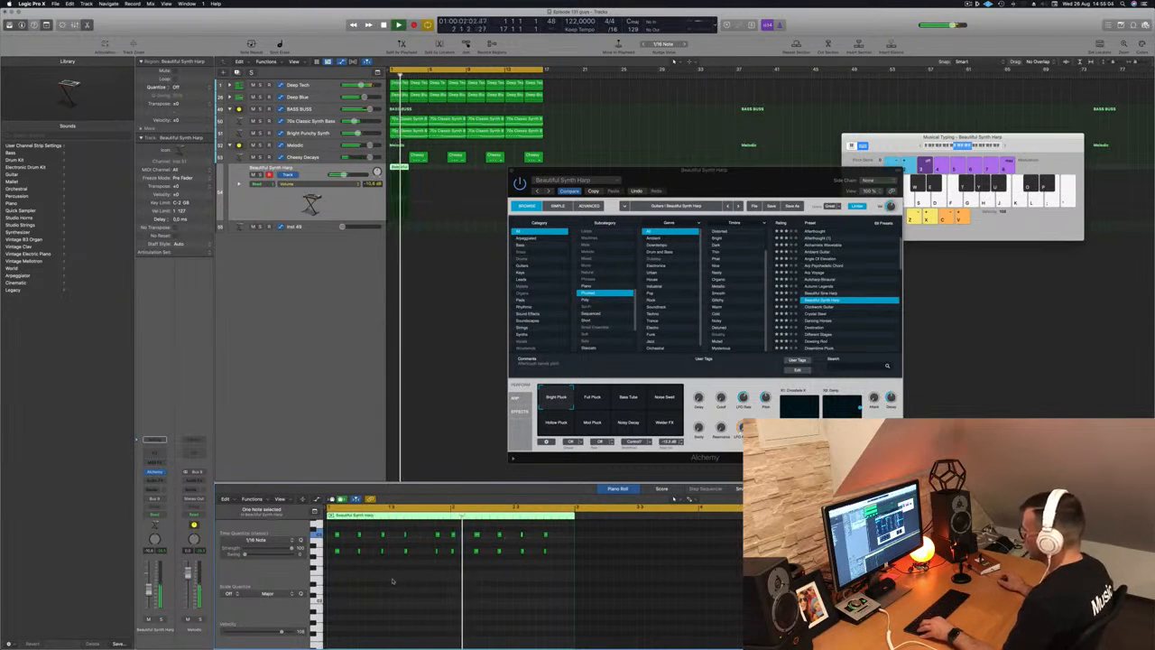
scroll(399, 576, down, 2)
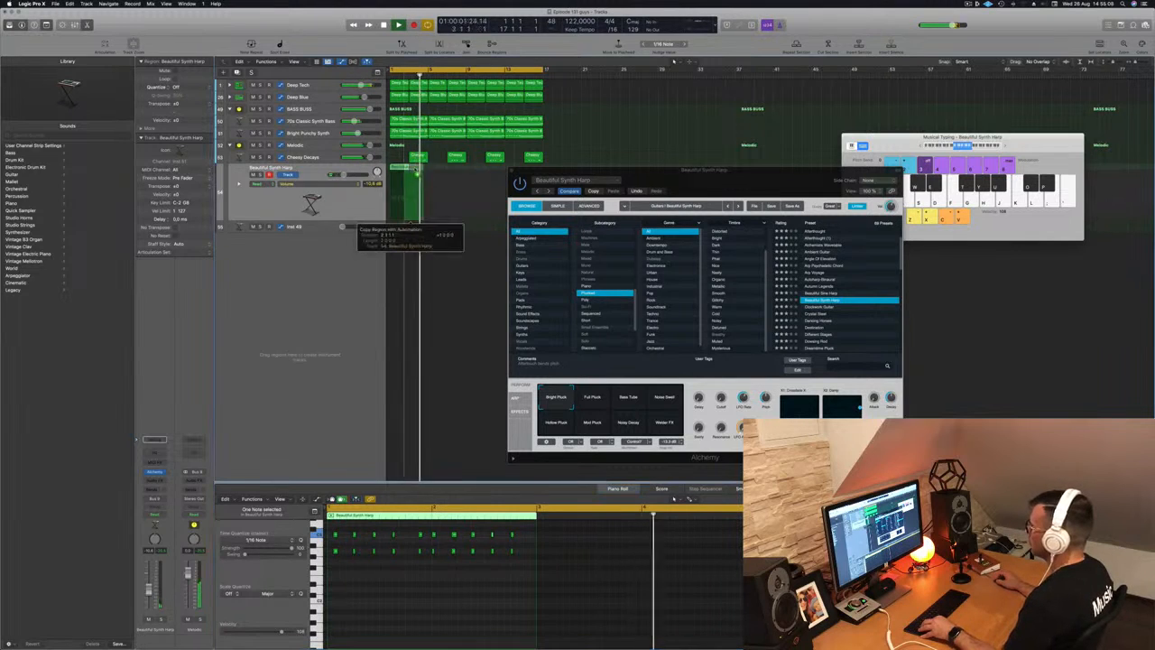
drag(395, 167, 476, 175)
key(space)
- Try the Bass Tone, Hollow Pluck, Mod Pluck and Noisy Decay pads, keep Bright Pluck, and close Alchemy
drag(684, 175, 711, 146)
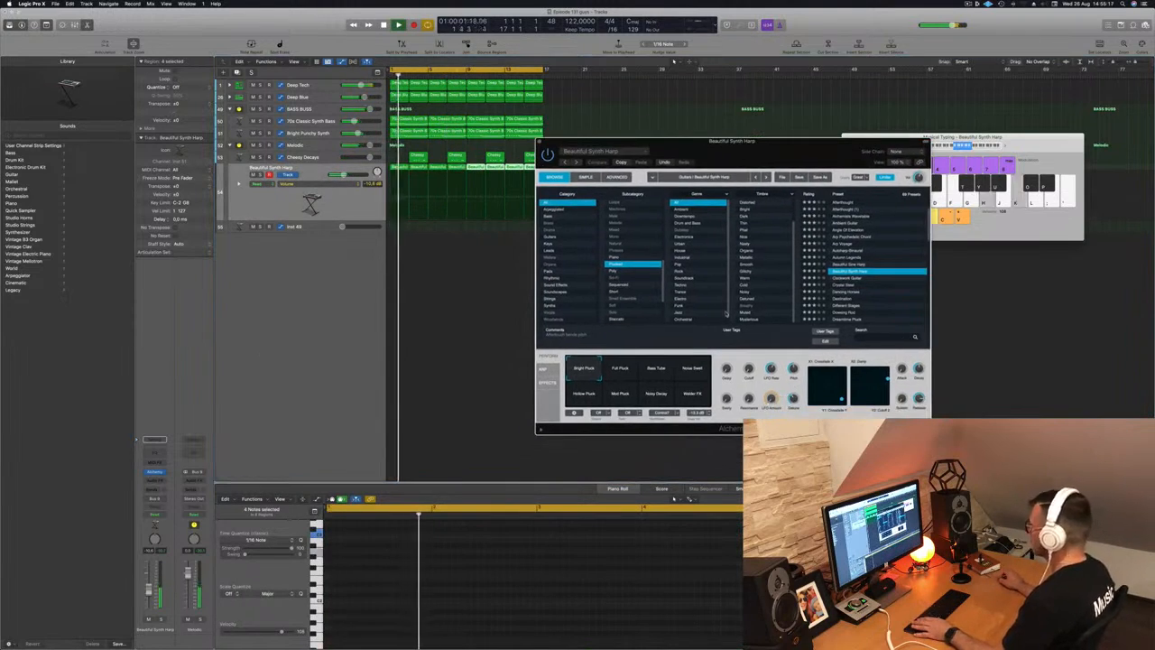
click(651, 371)
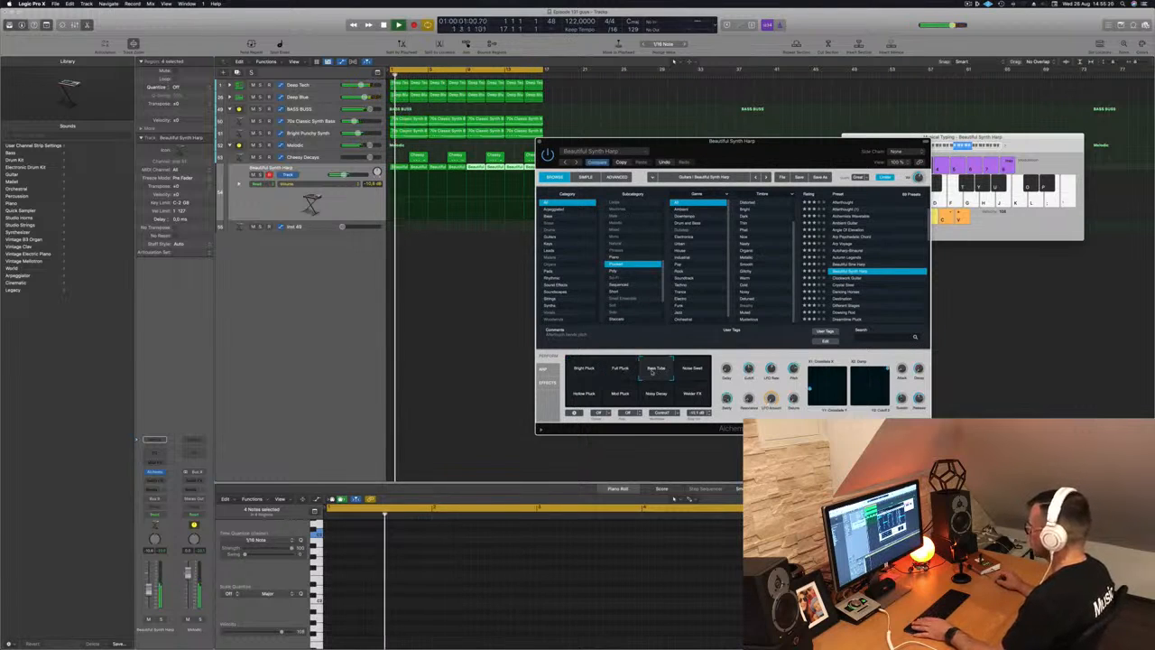
click(585, 395)
click(619, 394)
click(657, 395)
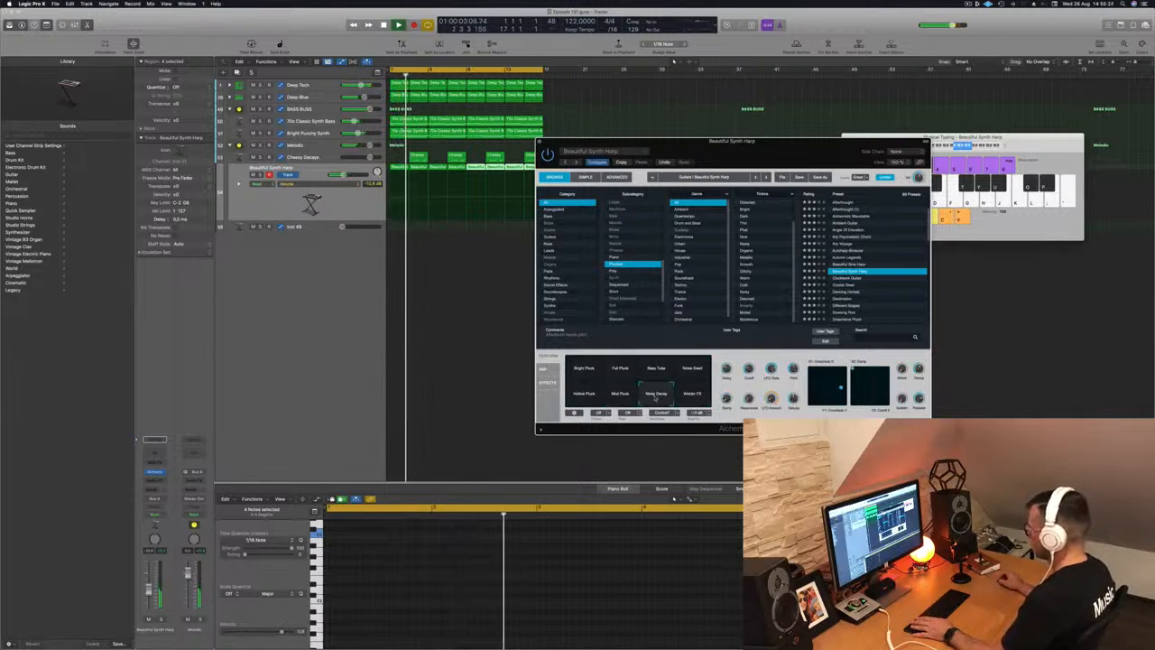
click(596, 377)
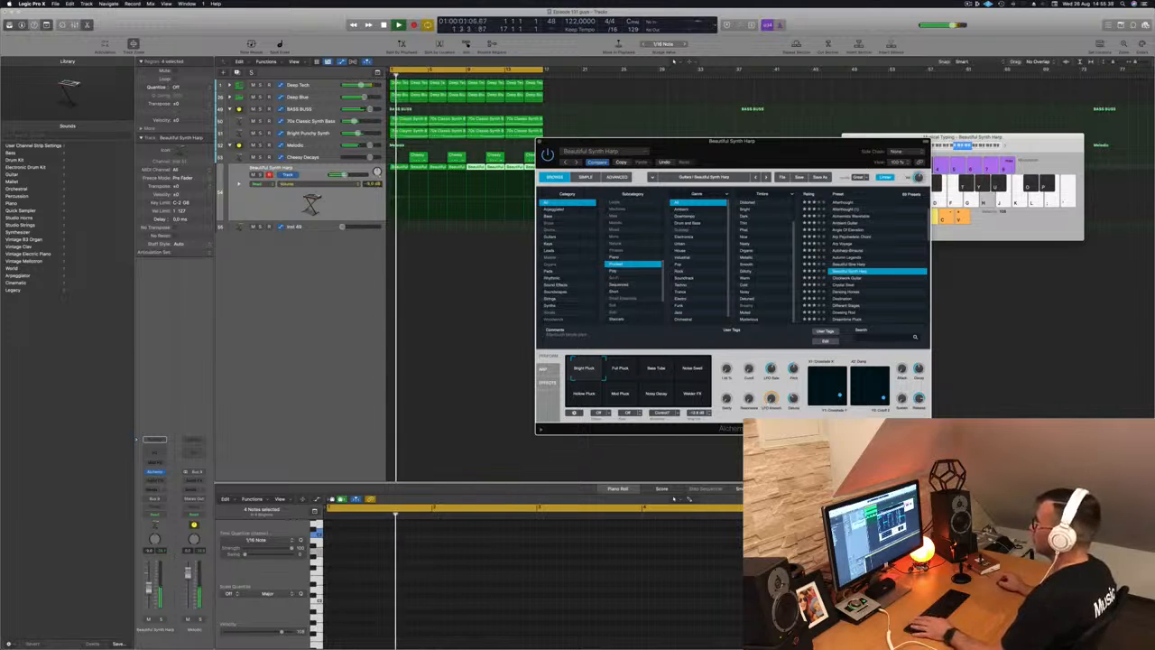
drag(750, 146, 710, 161)
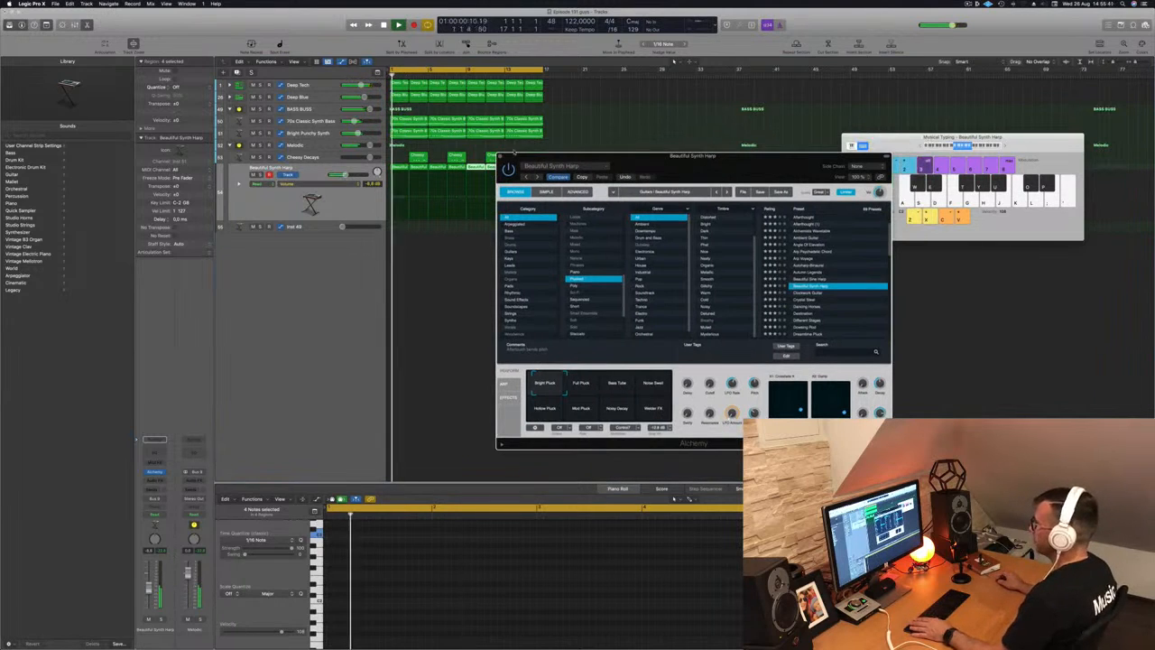
key(super+w)
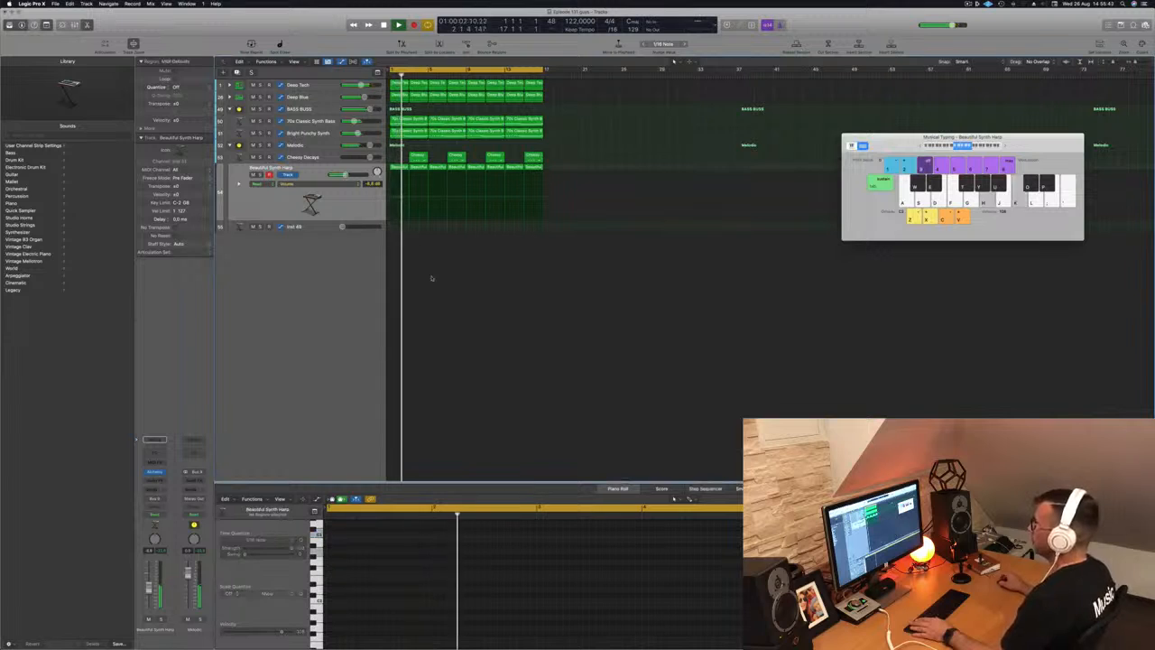
- Copy the first 70s Classic Synth Bass region onto Inst 49 and rework its two notes
click(412, 120)
drag(410, 183, 410, 229)
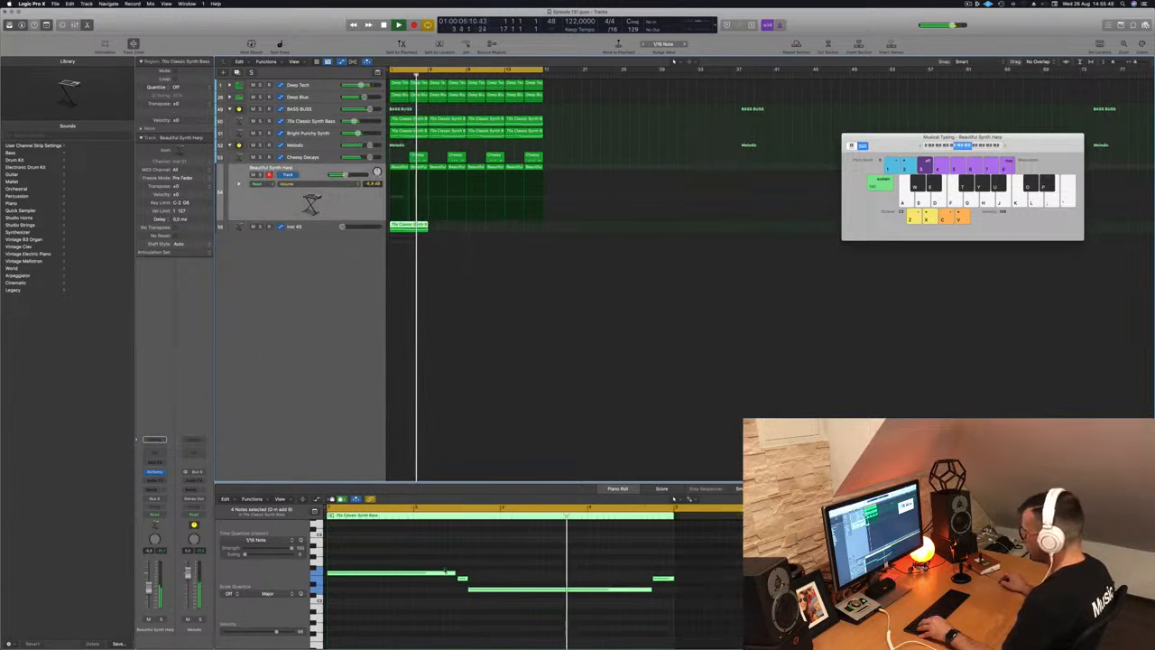
click(463, 579)
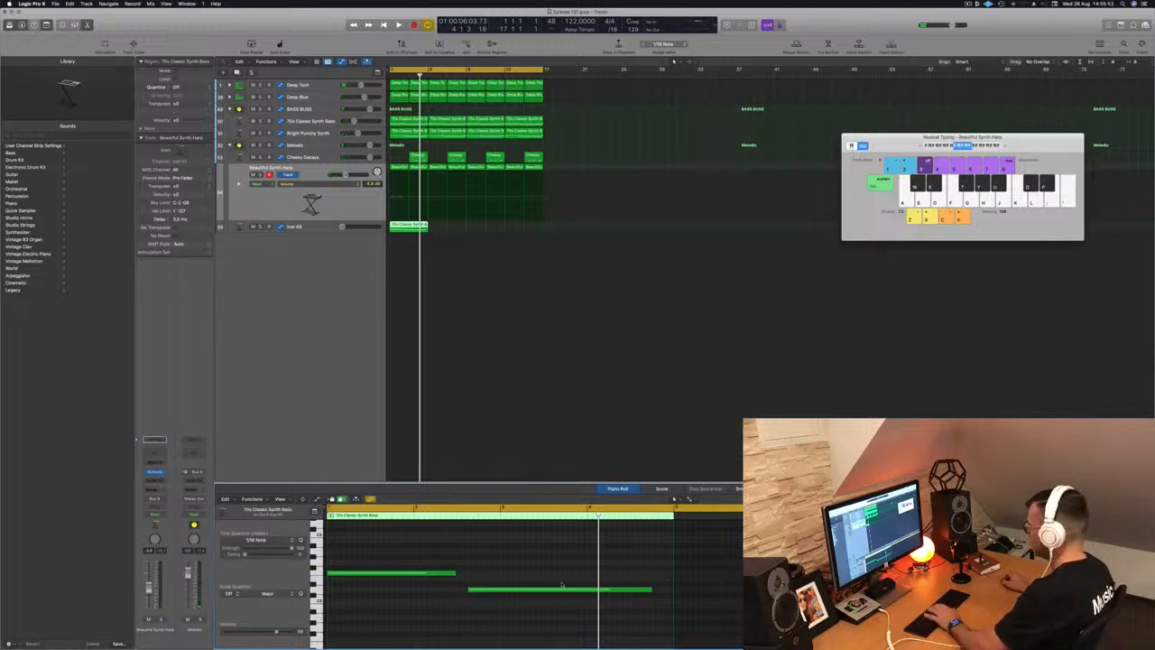
drag(531, 589, 389, 596)
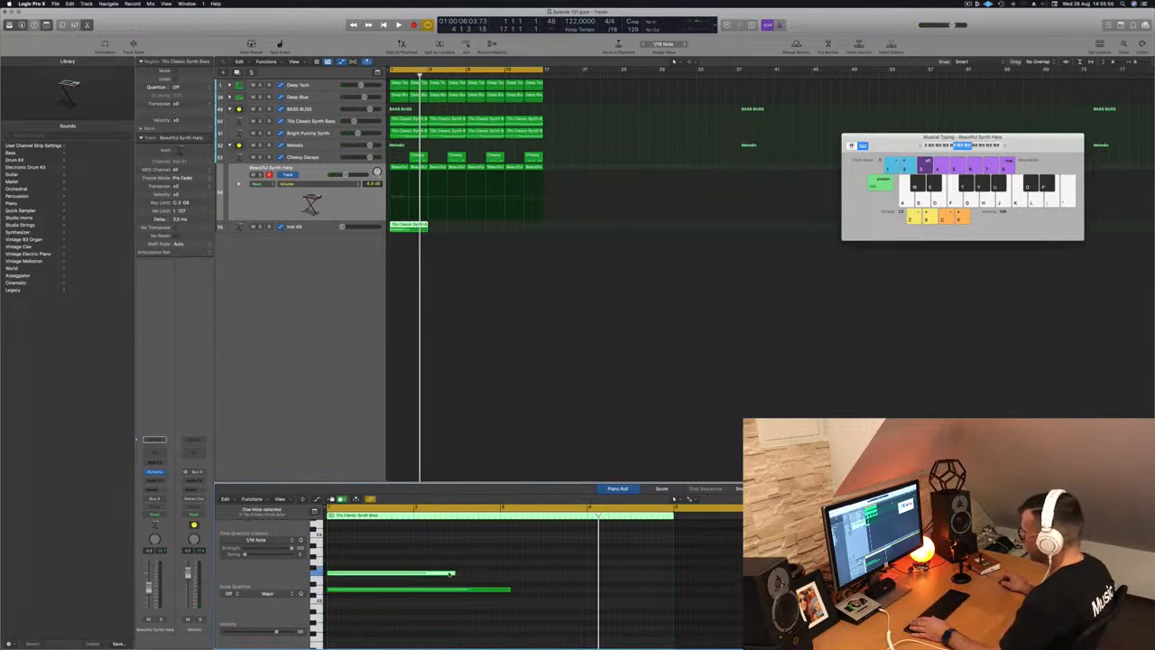
drag(454, 573, 499, 591)
drag(469, 551, 458, 614)
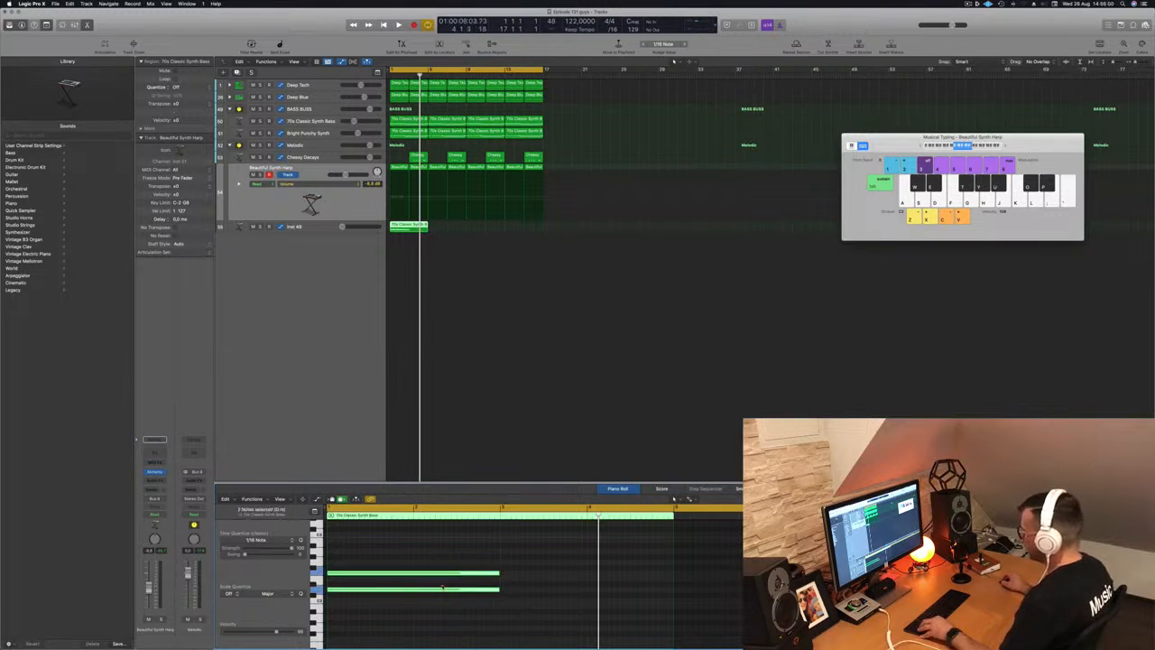
drag(496, 581, 588, 576)
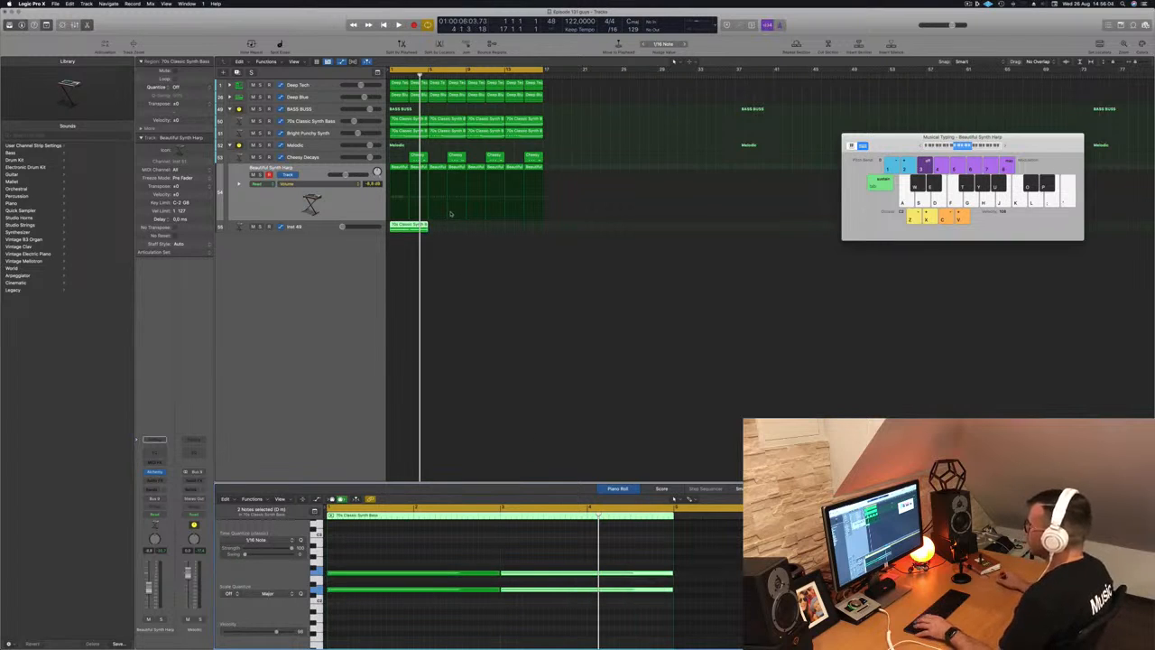
- Repeat the Inst 49 region along the track and open its Alchemy window
drag(421, 225, 492, 229)
click(342, 227)
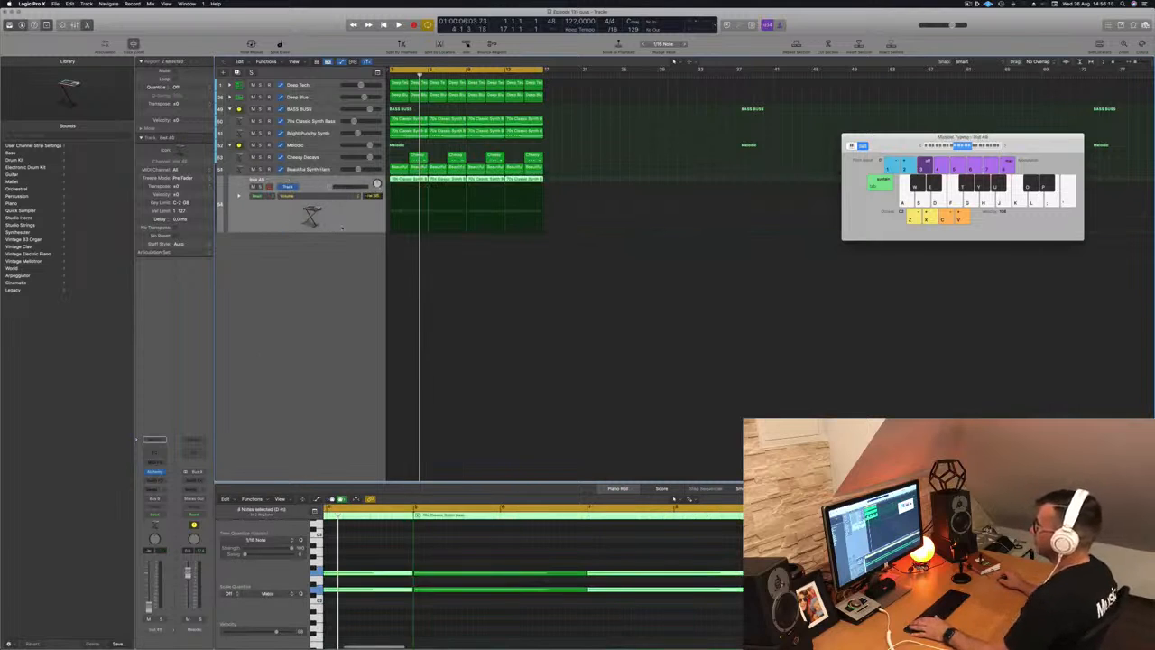
drag(331, 186, 317, 191)
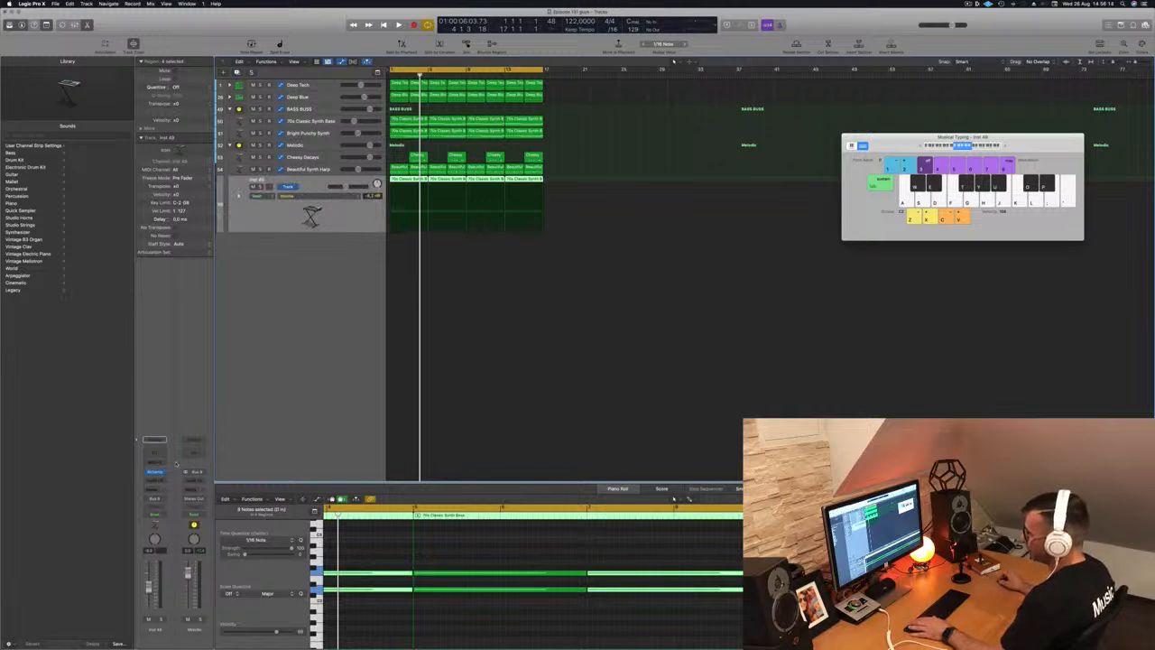
drag(470, 99, 539, 109)
- Load the Arpeggiated 1970s Analog Arp preset and play the arrangement from bar 1
click(454, 179)
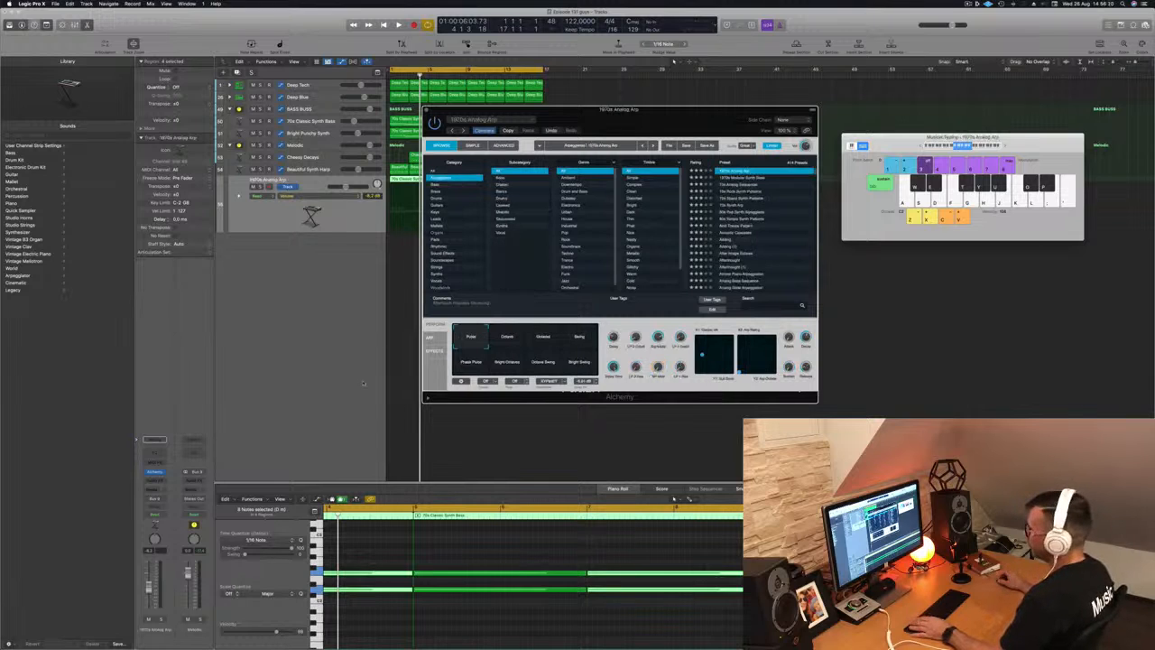
key(space)
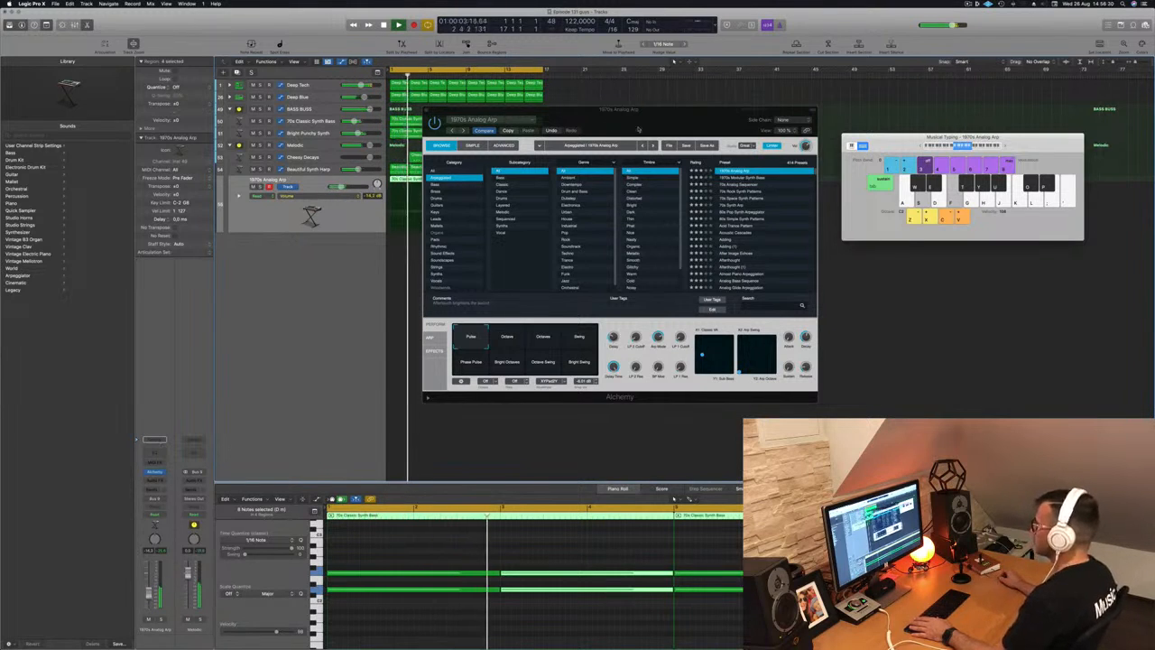
click(154, 471)
click(310, 329)
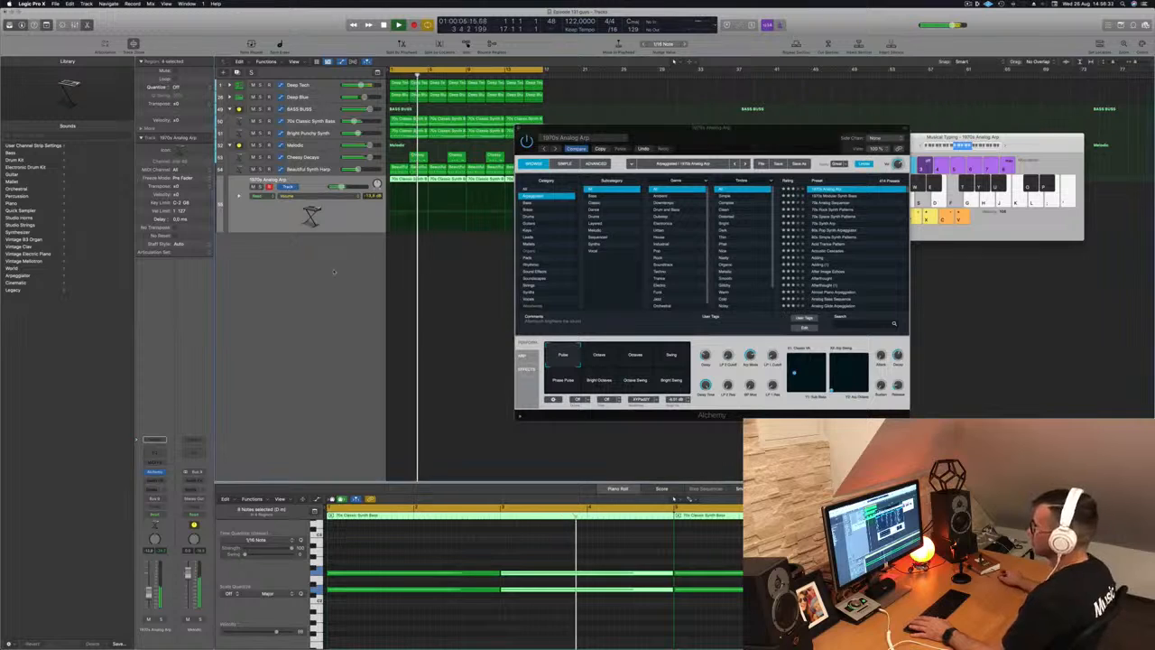
drag(767, 129, 864, 132)
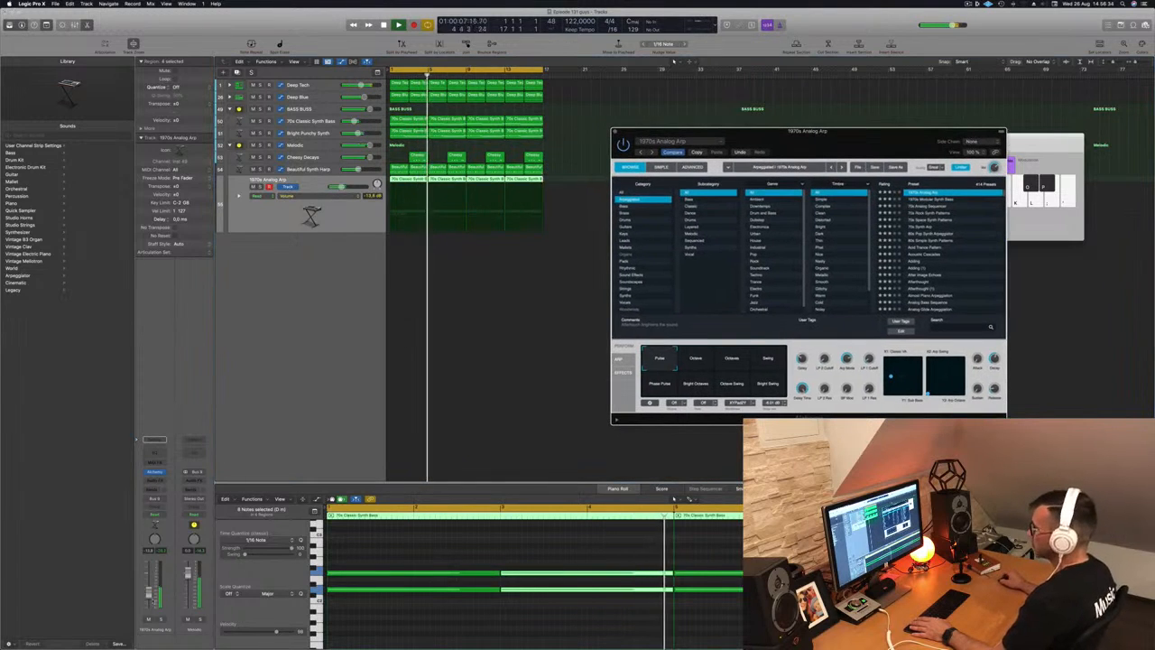
click(300, 283)
key(Return)
click(316, 147)
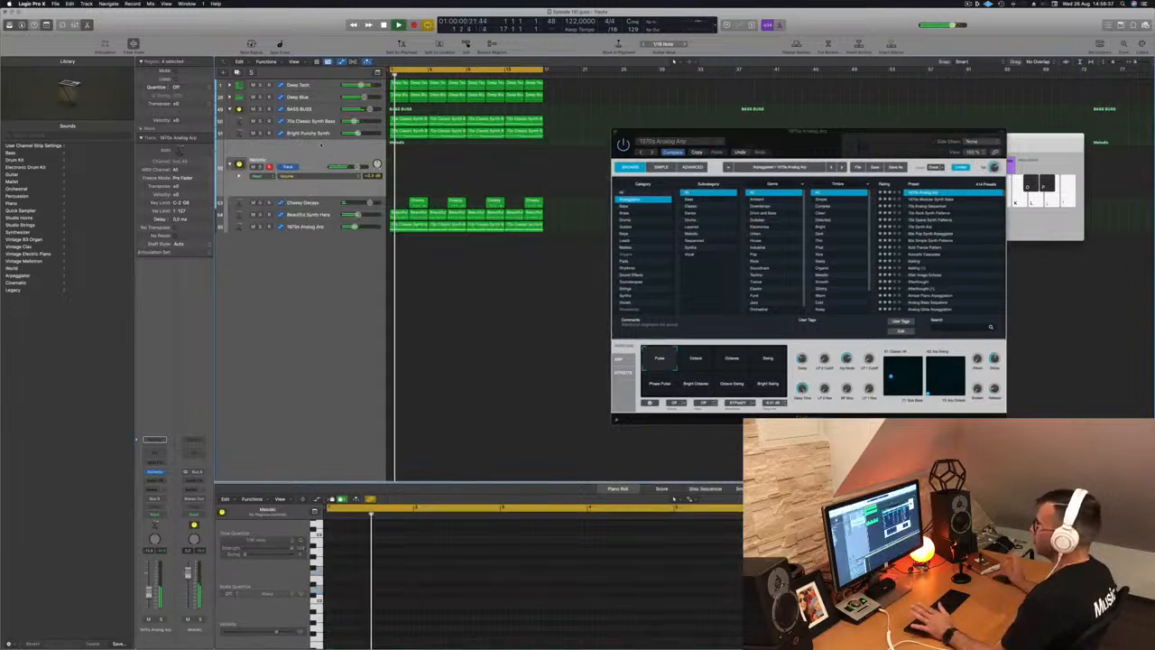
- Set the Melodic bus Channel EQ low cut to about 232 Hz at 18 dB/Oct
click(155, 446)
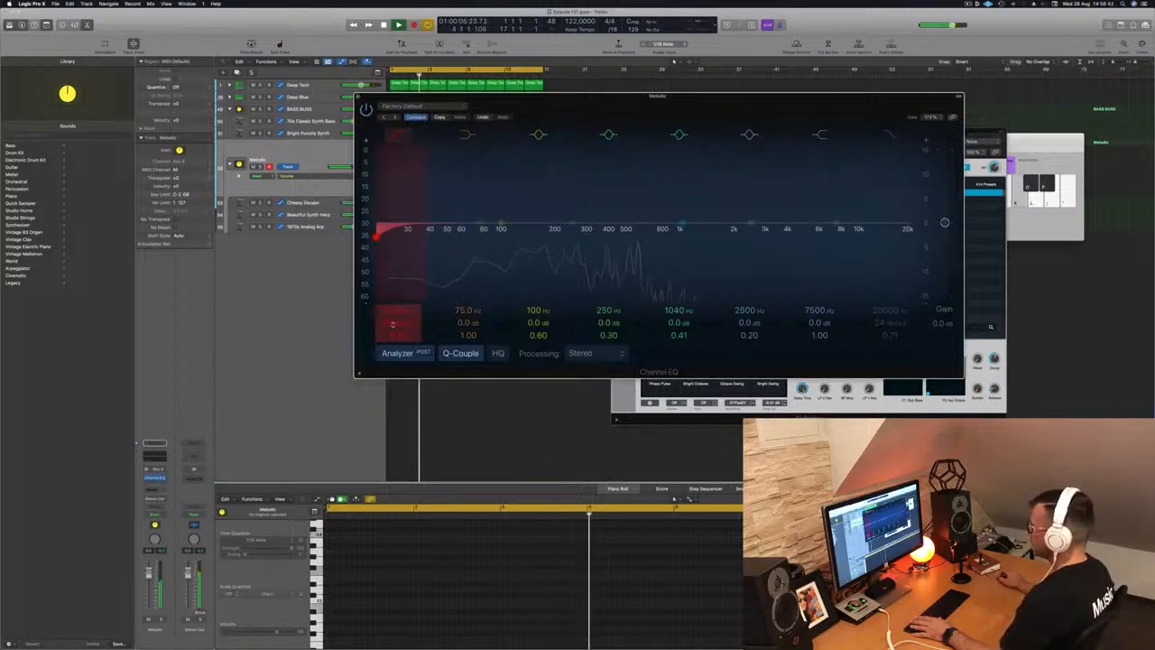
drag(377, 234, 637, 237)
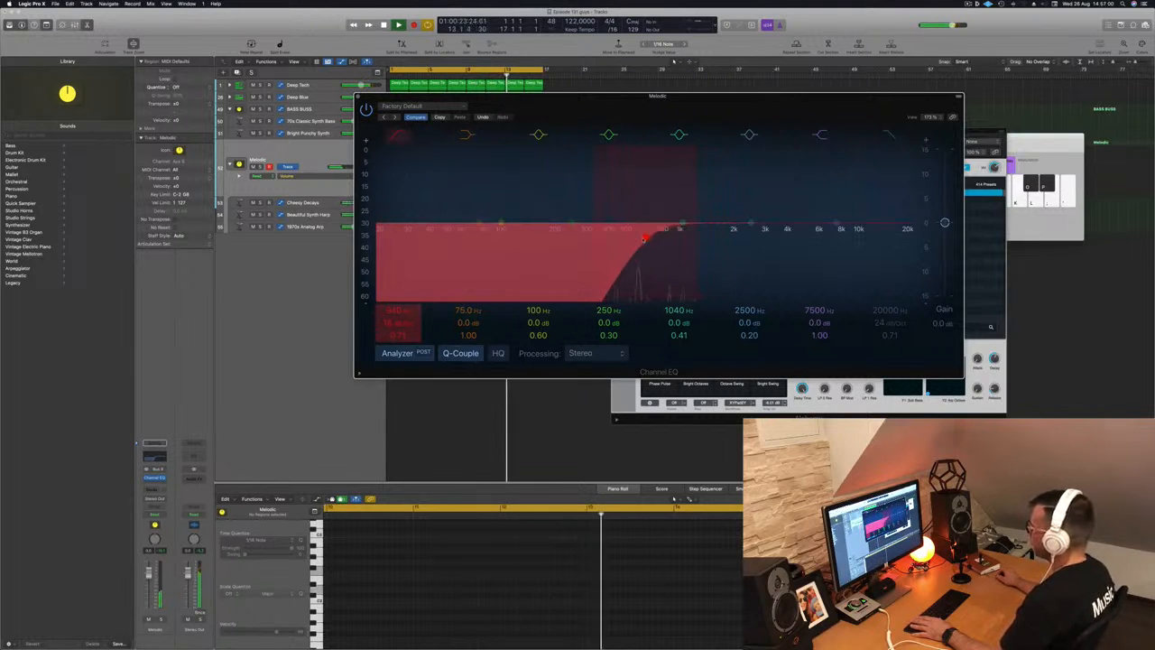
drag(575, 237, 569, 235)
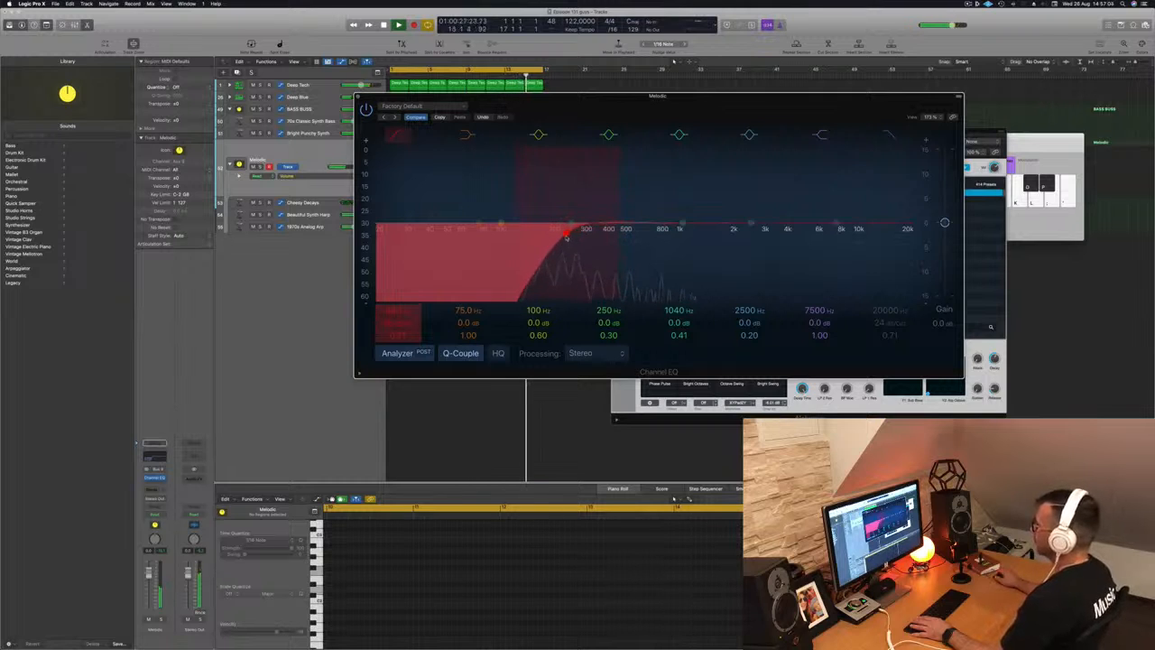
click(296, 159)
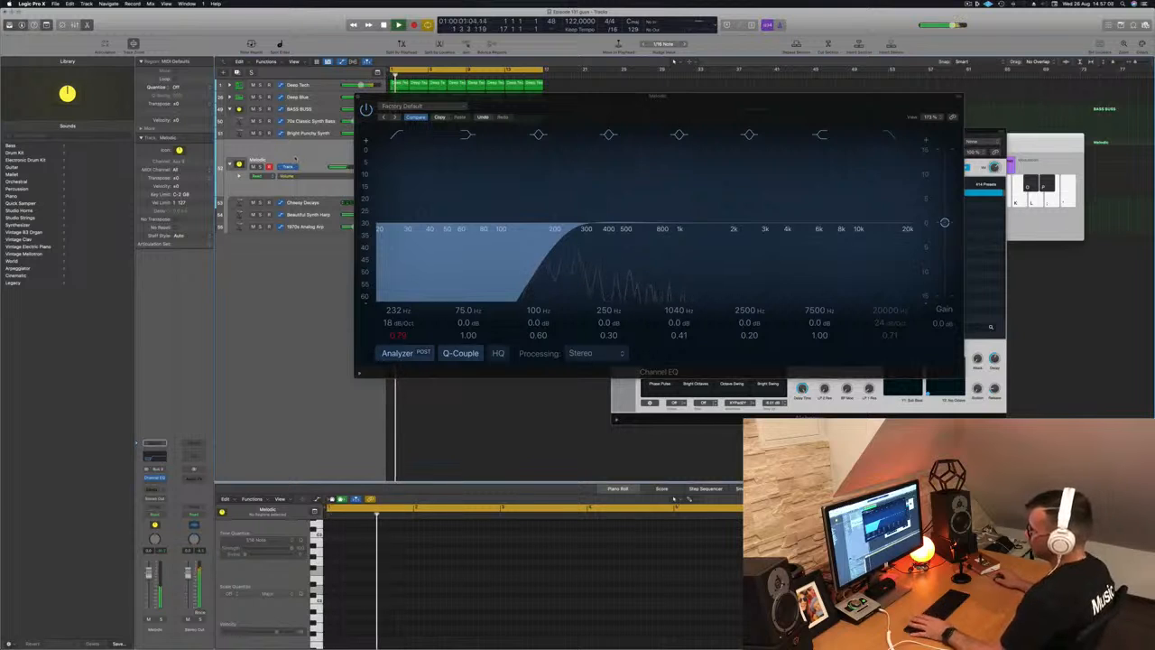
click(149, 492)
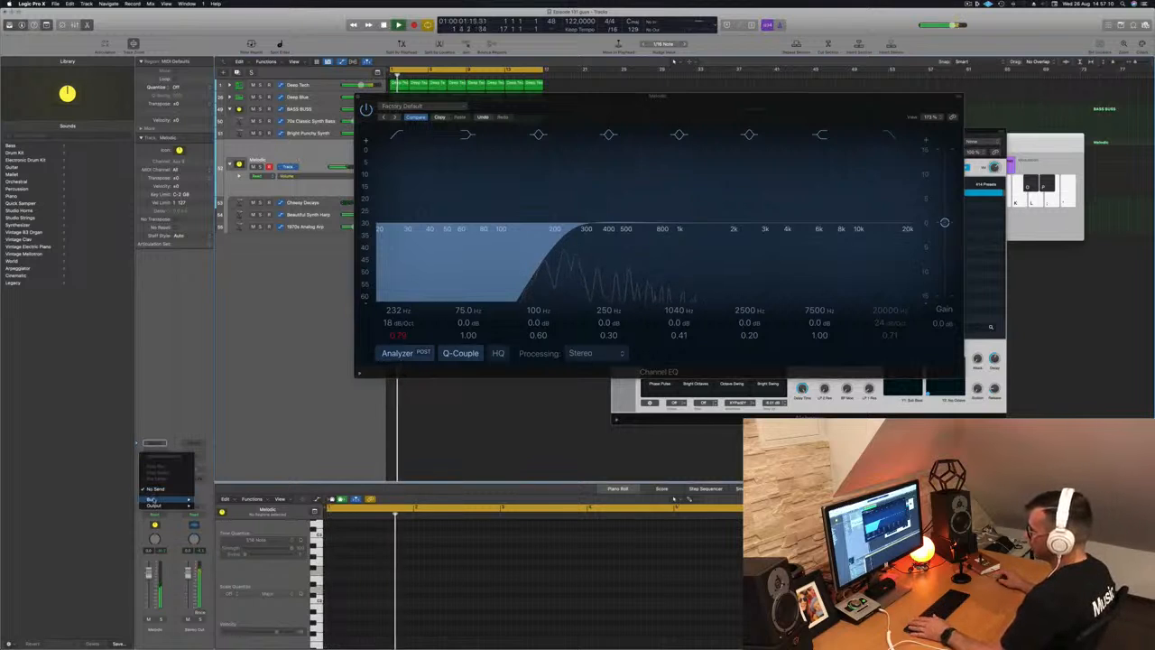
- Send the Melodic bus to Bus 10 and insert SilverVerb on the new Aux 10
mouse_move(153, 500)
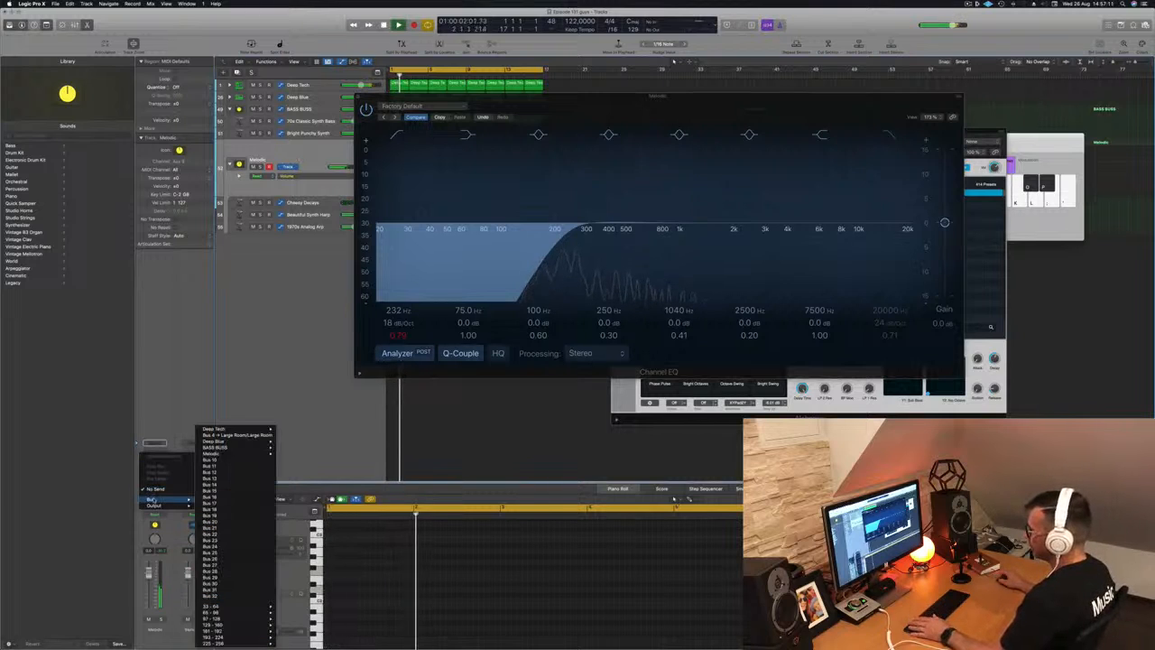
click(223, 461)
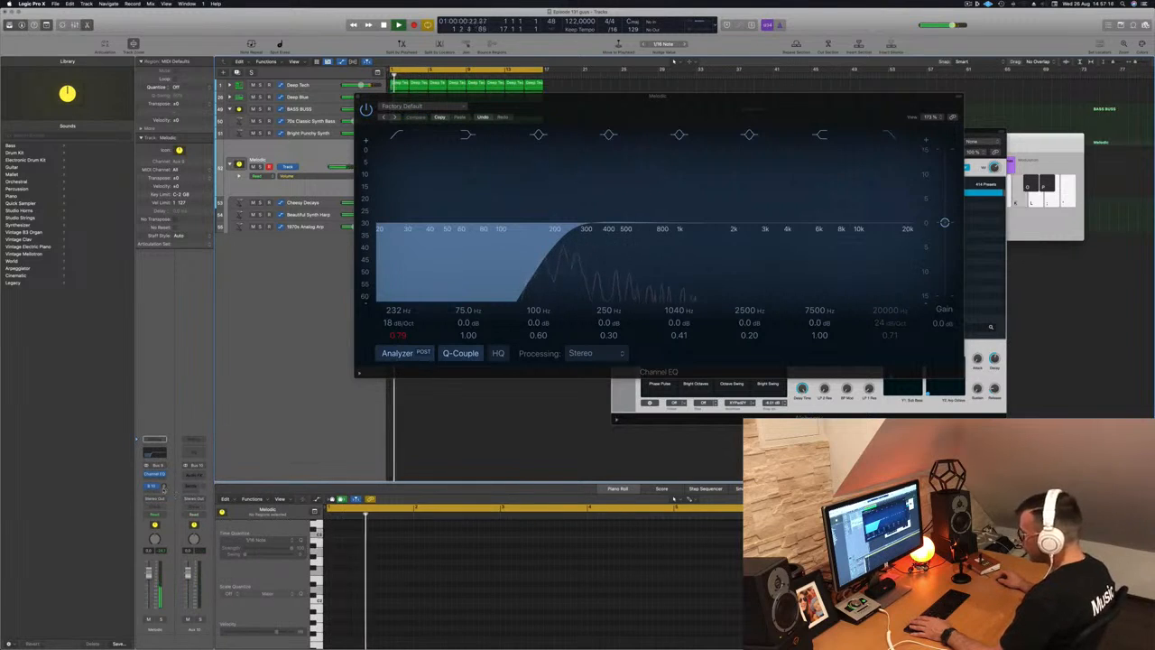
click(194, 474)
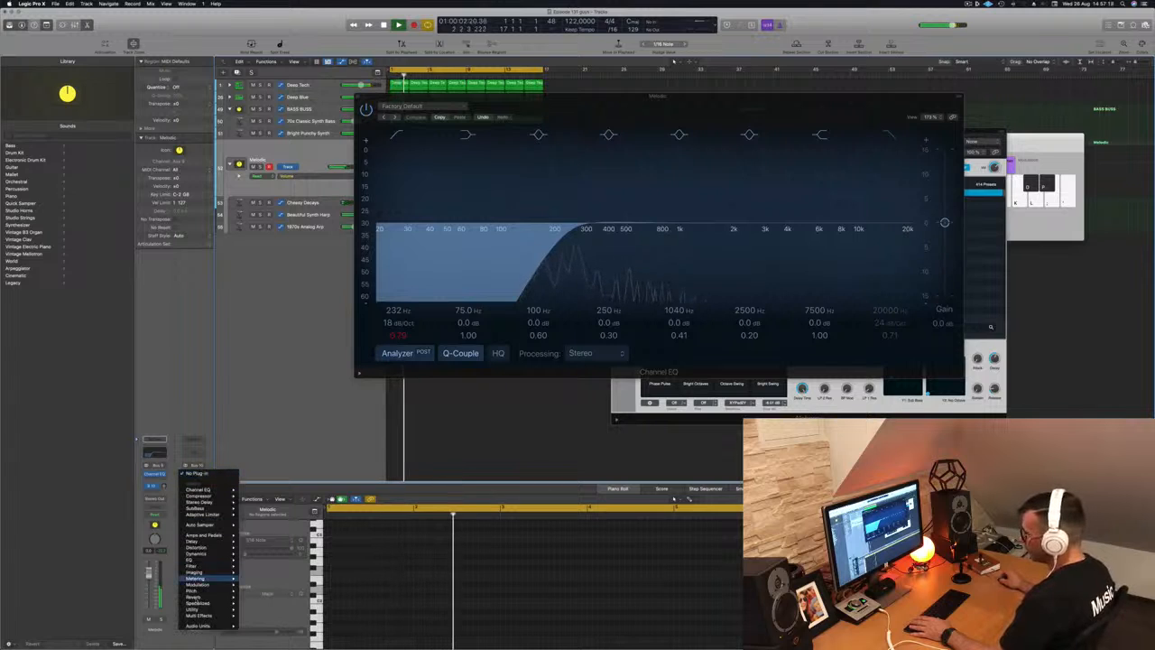
mouse_move(208, 596)
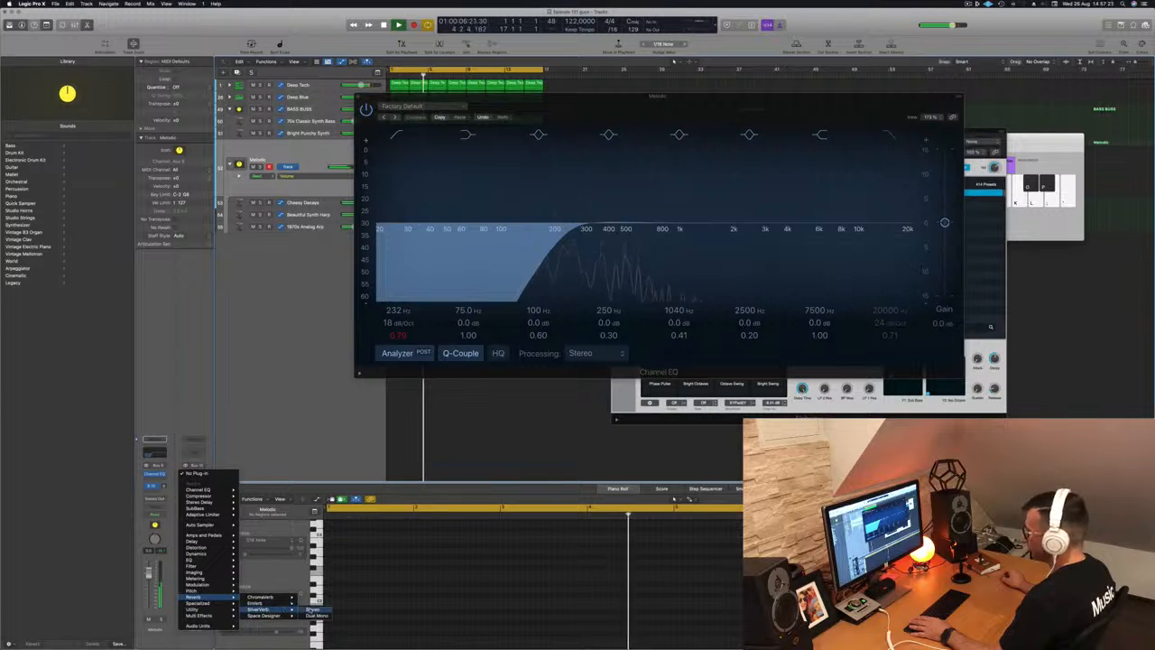
click(269, 609)
drag(660, 106, 499, 189)
key(space)
drag(701, 109, 1078, 107)
drag(521, 195, 673, 242)
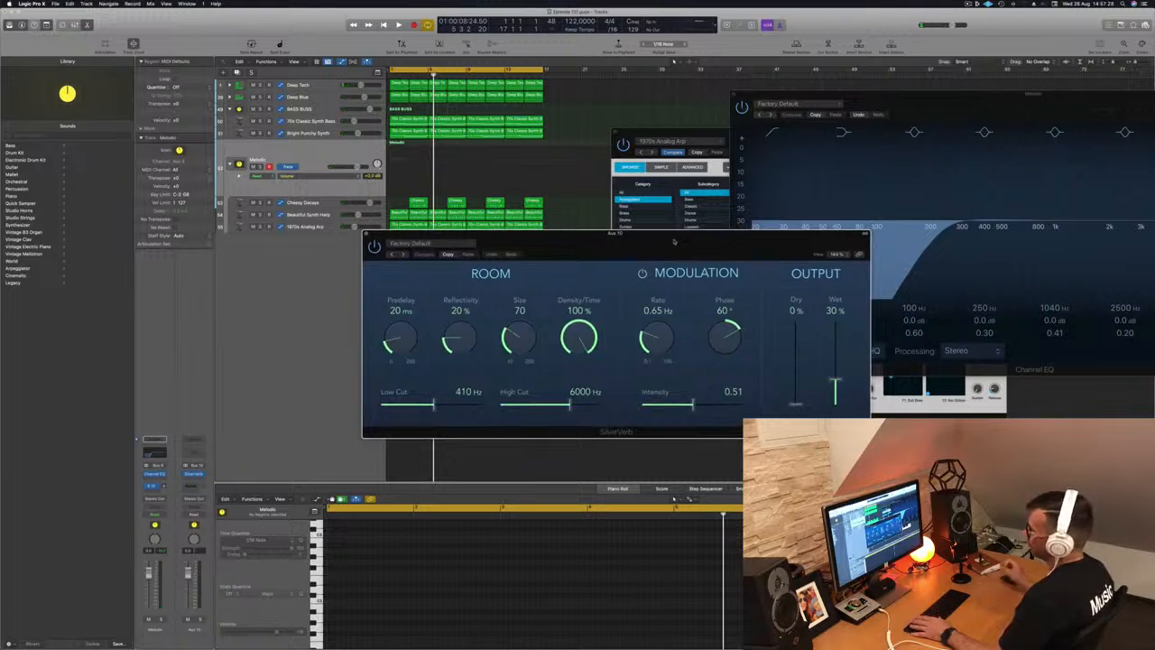
key(space)
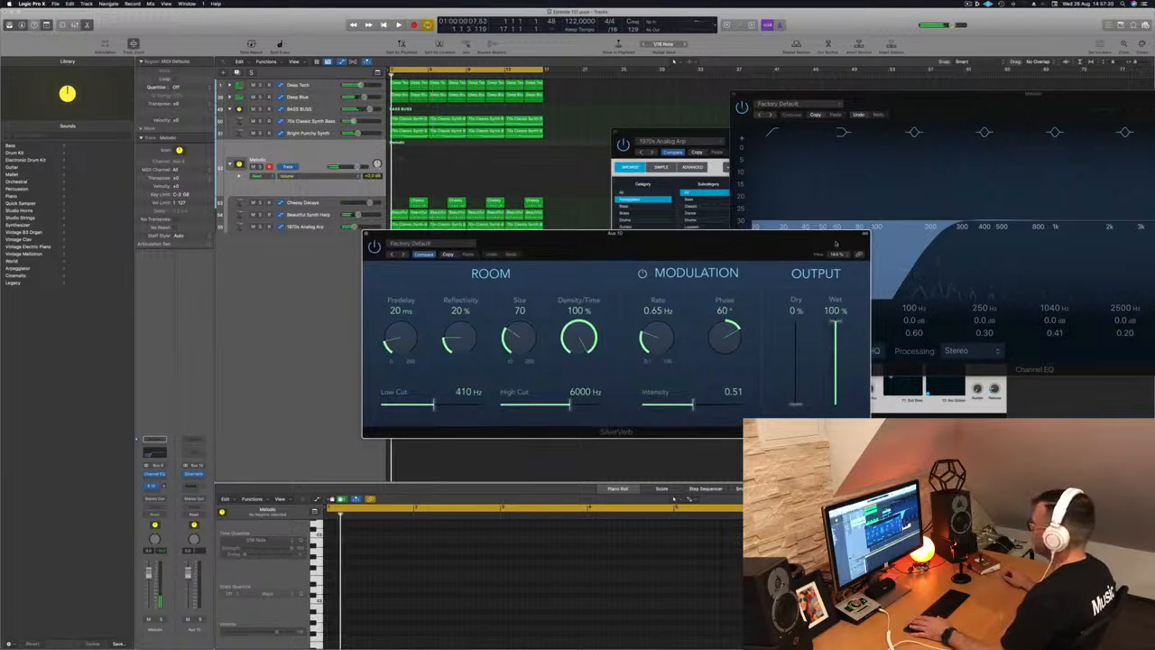
- Load SilverVerb's grandiose preset and turn up the Melodic send into it
click(438, 246)
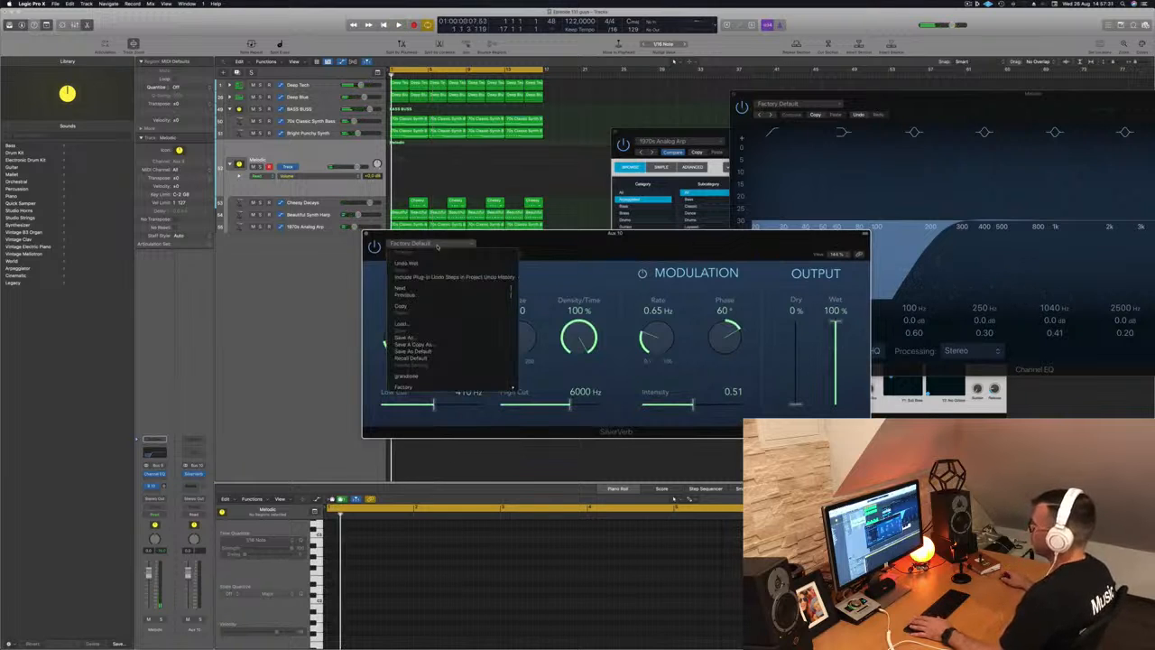
click(408, 376)
drag(688, 255, 830, 254)
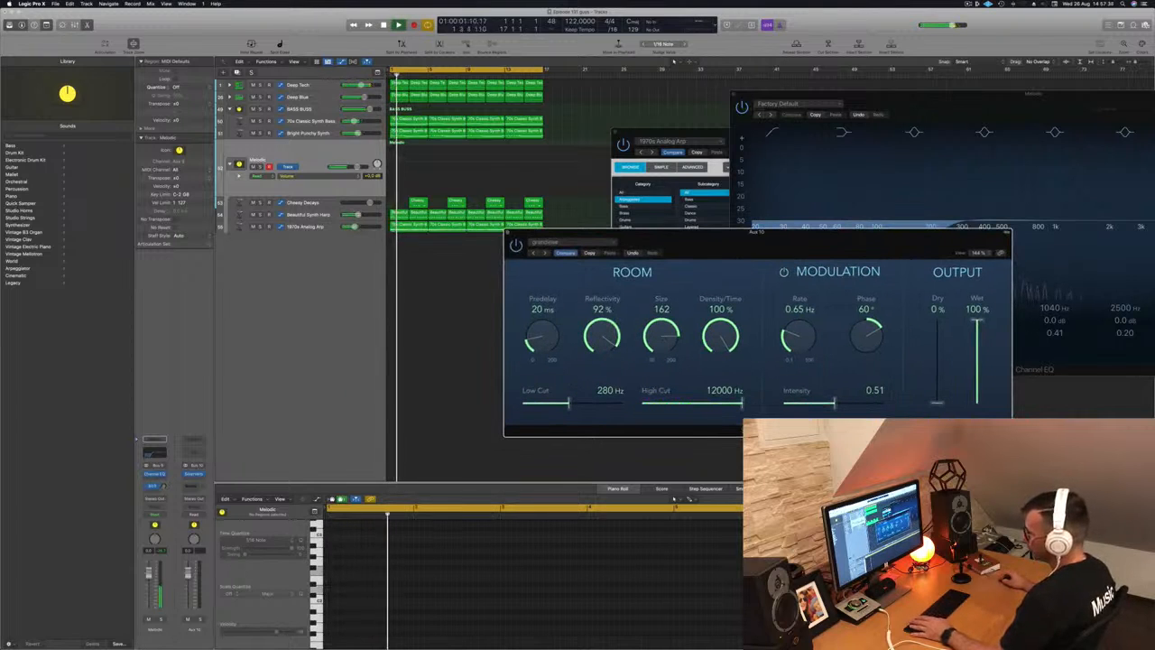
drag(164, 487, 162, 486)
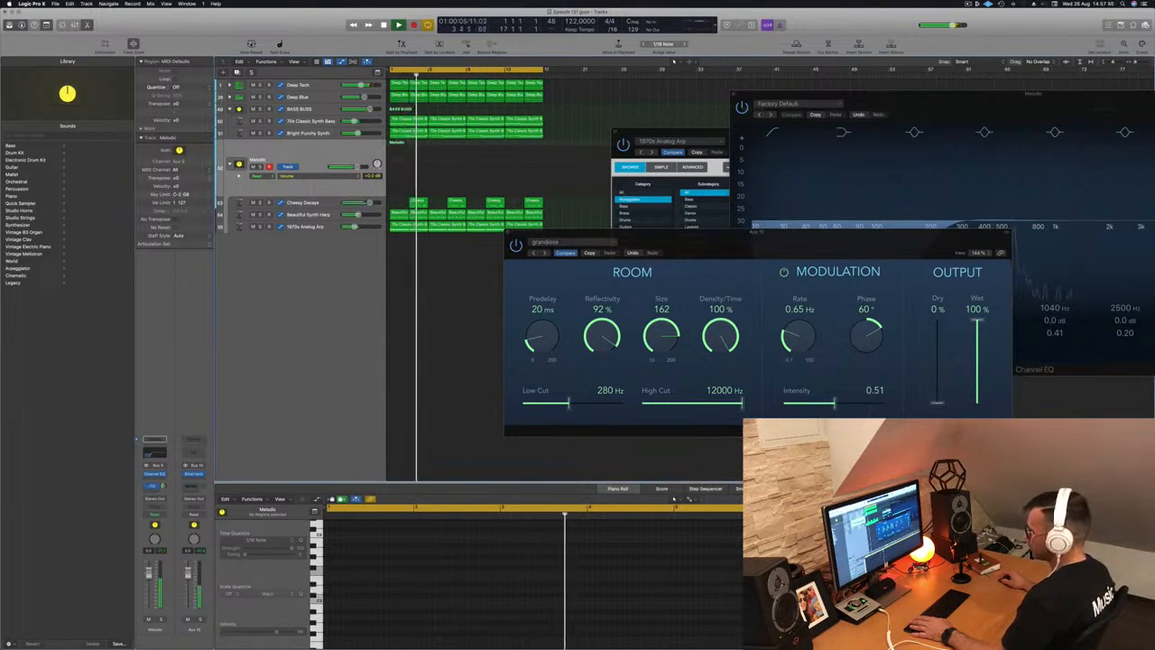
key(Return)
- Raise the Aux 10 Channel EQ low cut to about 488 Hz and stop playback
click(193, 444)
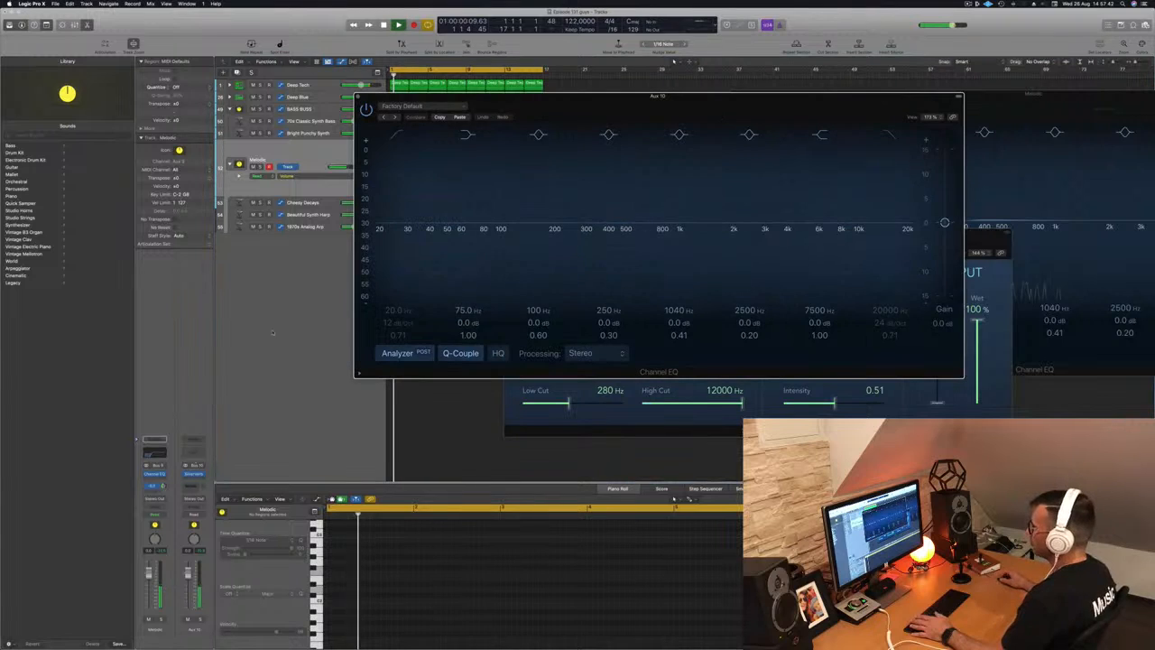
drag(438, 202, 616, 187)
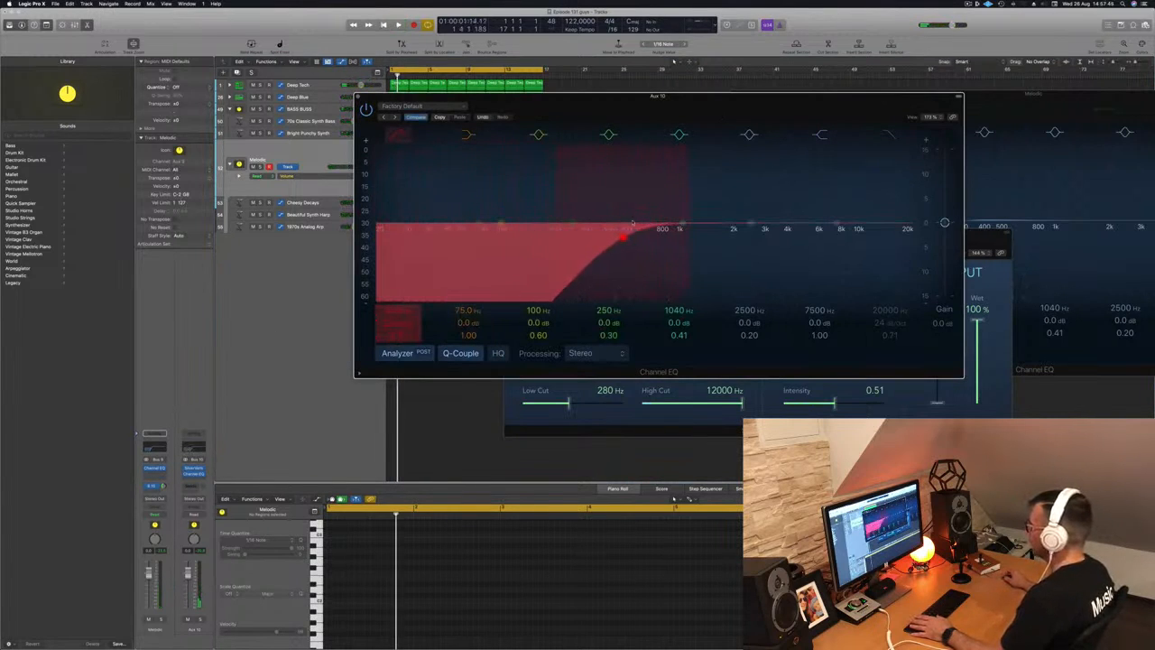
key(Return)
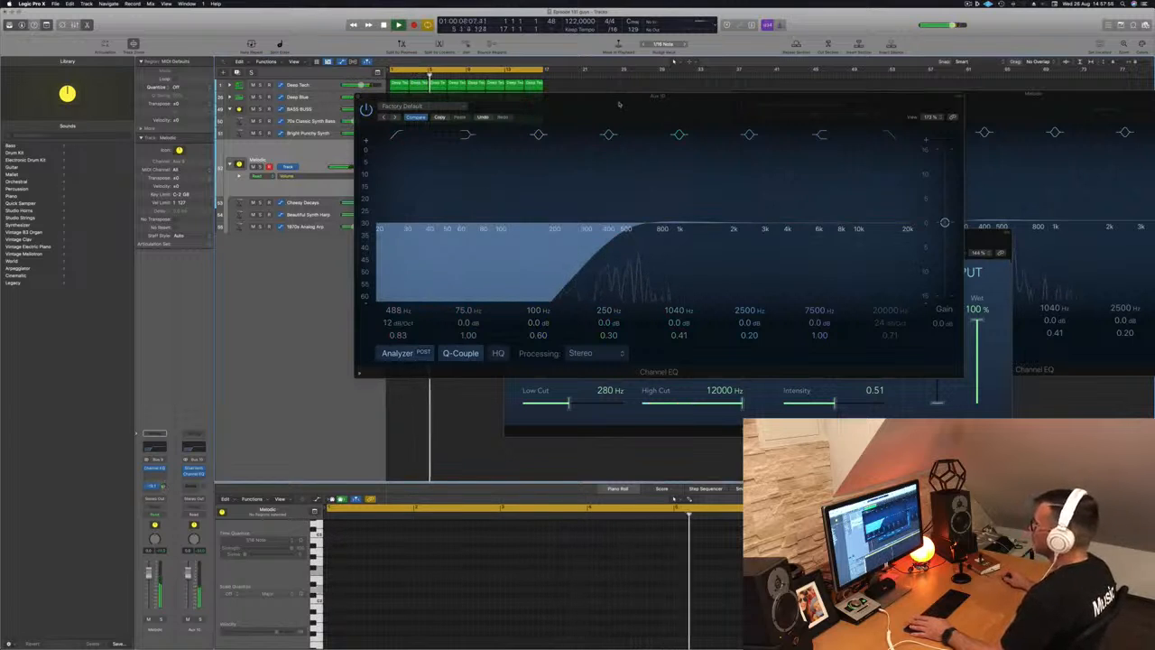
drag(368, 97, 723, 109)
key(space)
key(space)
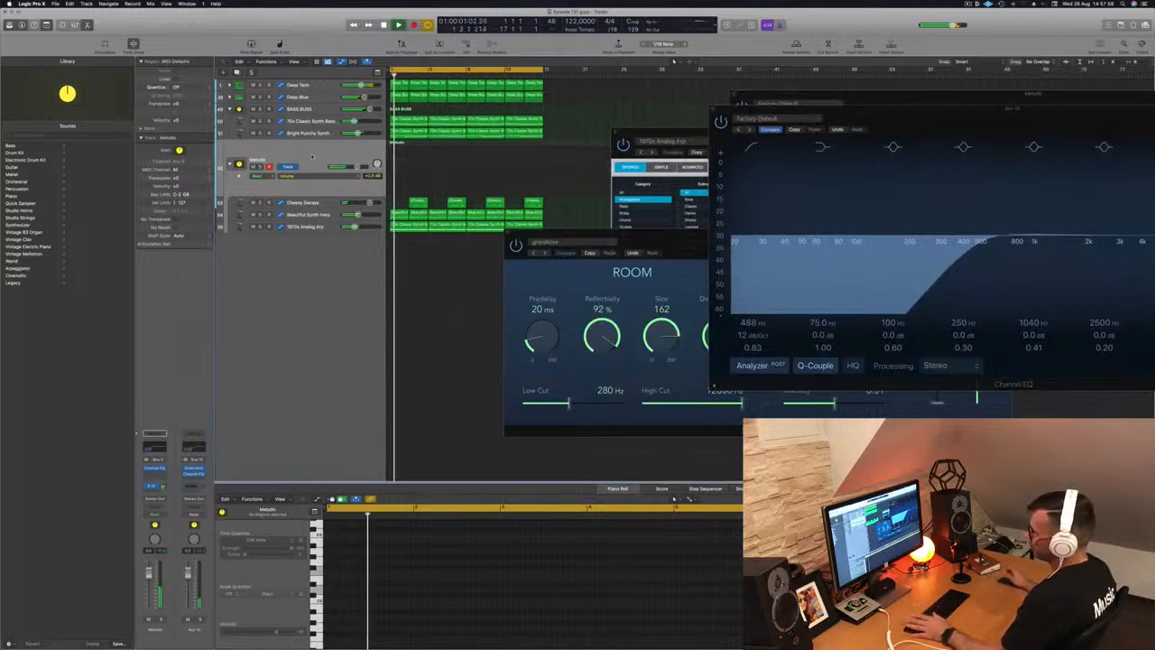
- Switch Melodic automation to Touch, clear the jagged points and shape a rising ramp
click(154, 515)
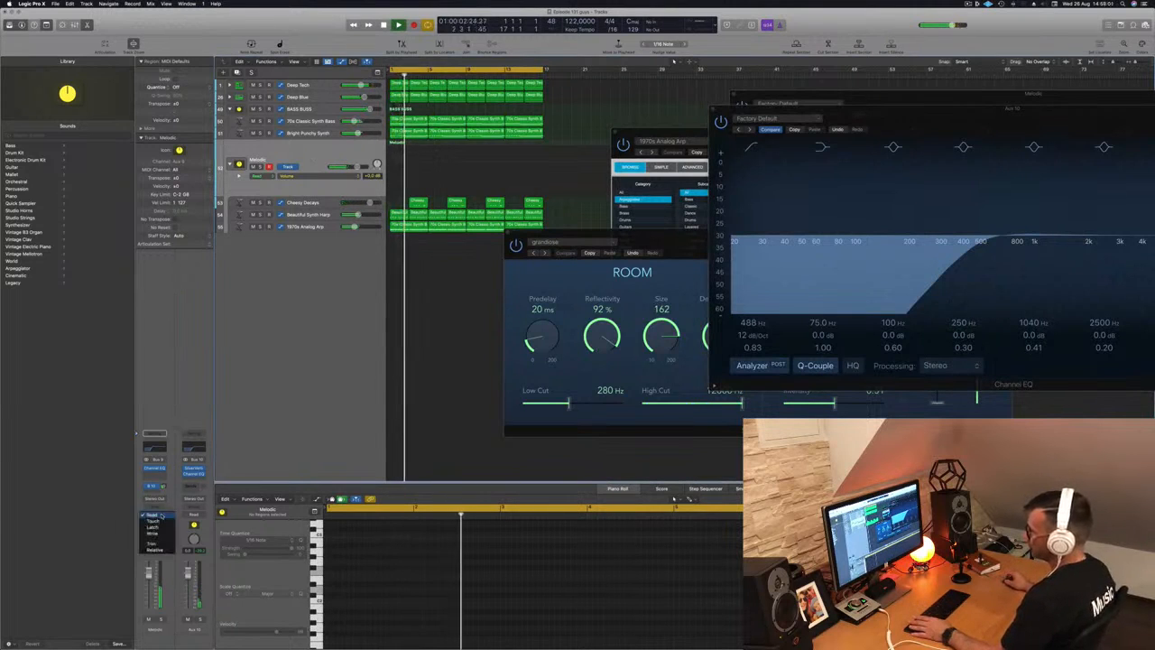
click(153, 520)
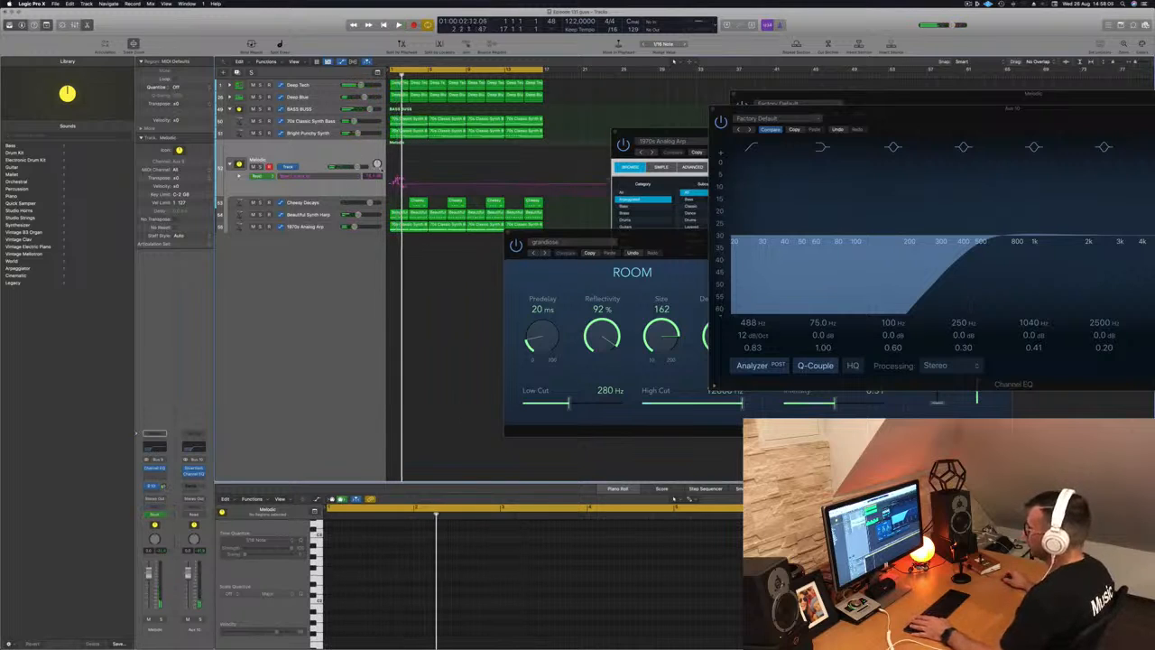
drag(401, 184, 391, 185)
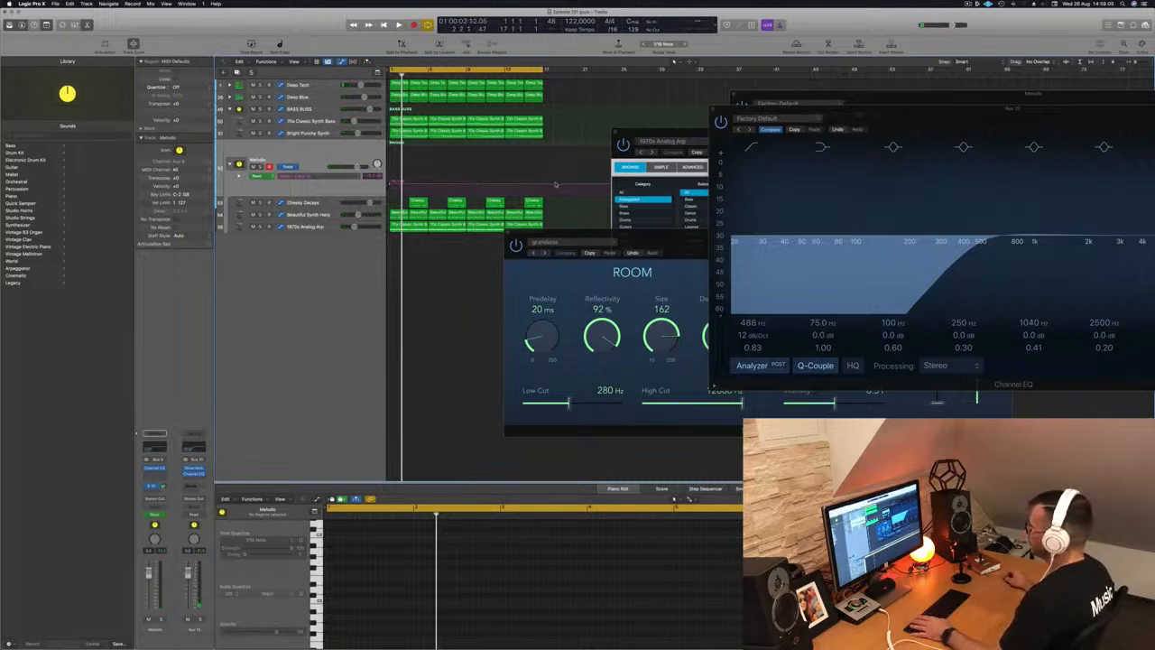
mouse_move(542, 186)
mouse_down()
mouse_move(544, 169)
mouse_move(555, 185)
mouse_move(544, 185)
mouse_up()
key(space)
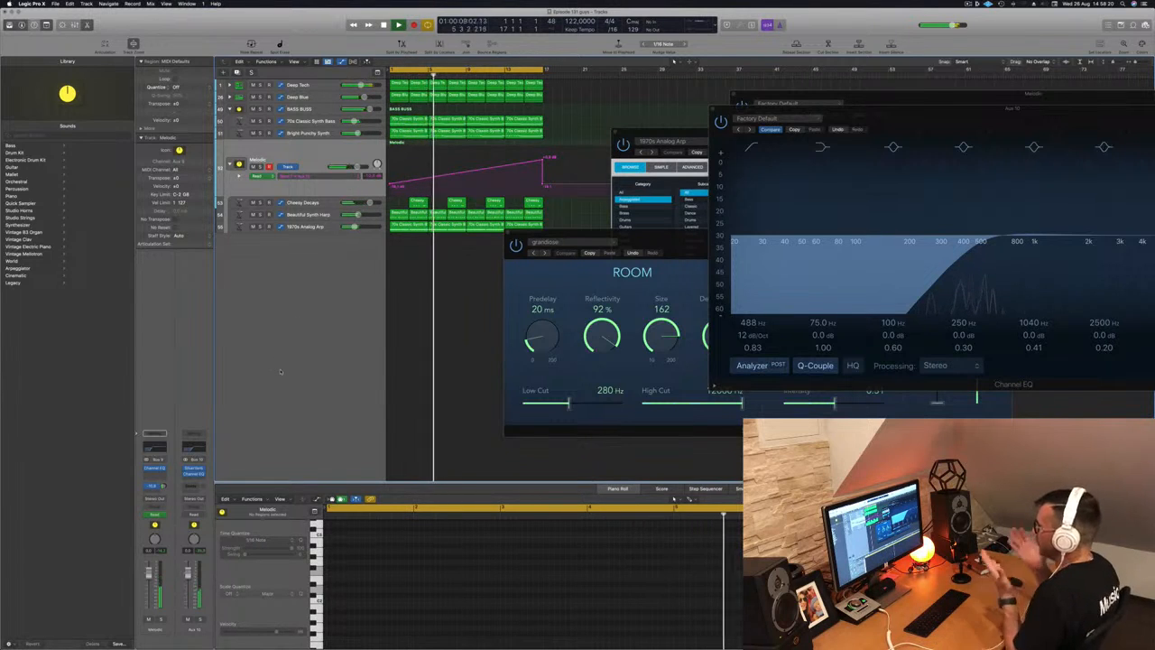
drag(676, 244, 667, 306)
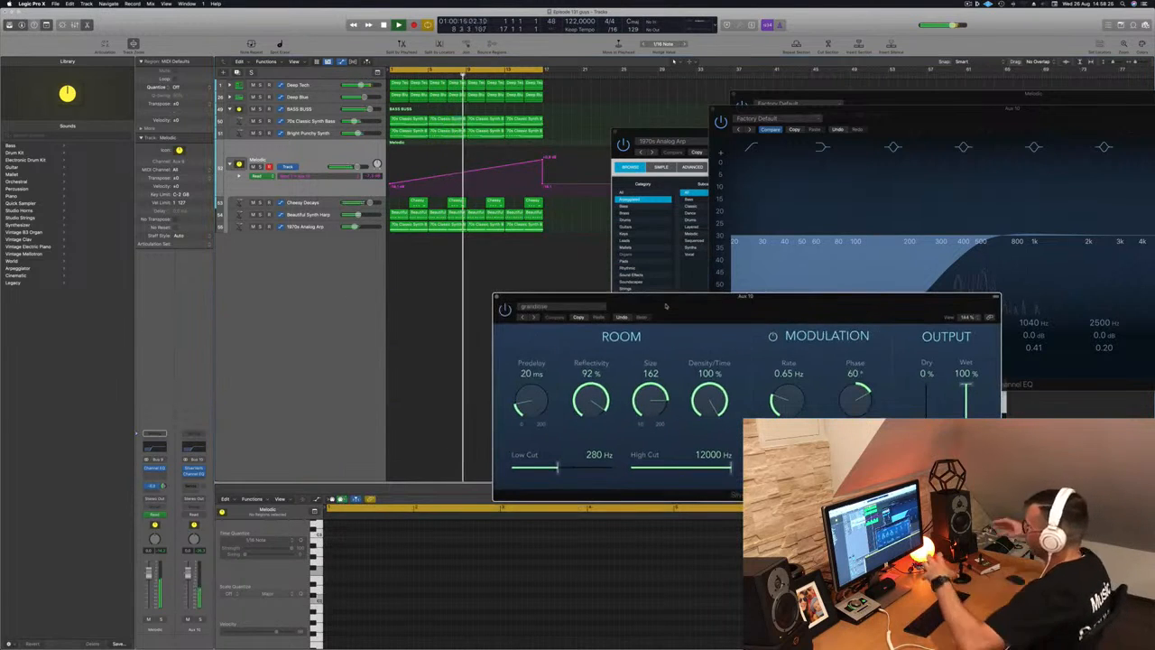
- Close the Aux 10 SilverVerb and Channel EQ plug-in windows
drag(745, 307, 623, 316)
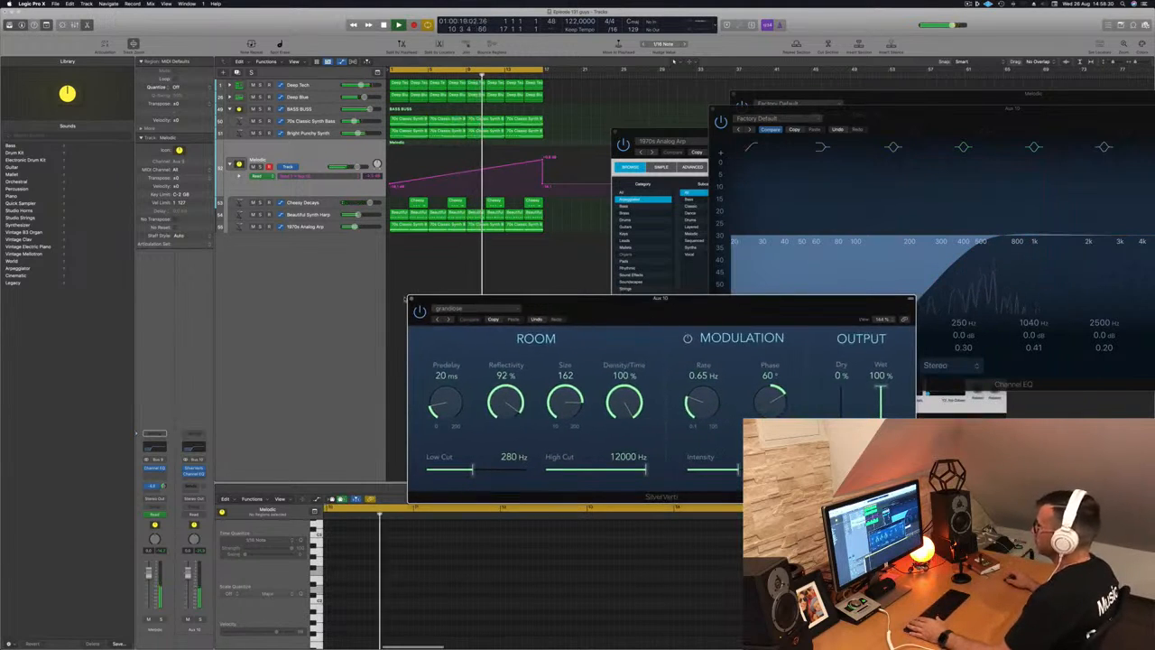
click(411, 299)
drag(897, 116, 763, 223)
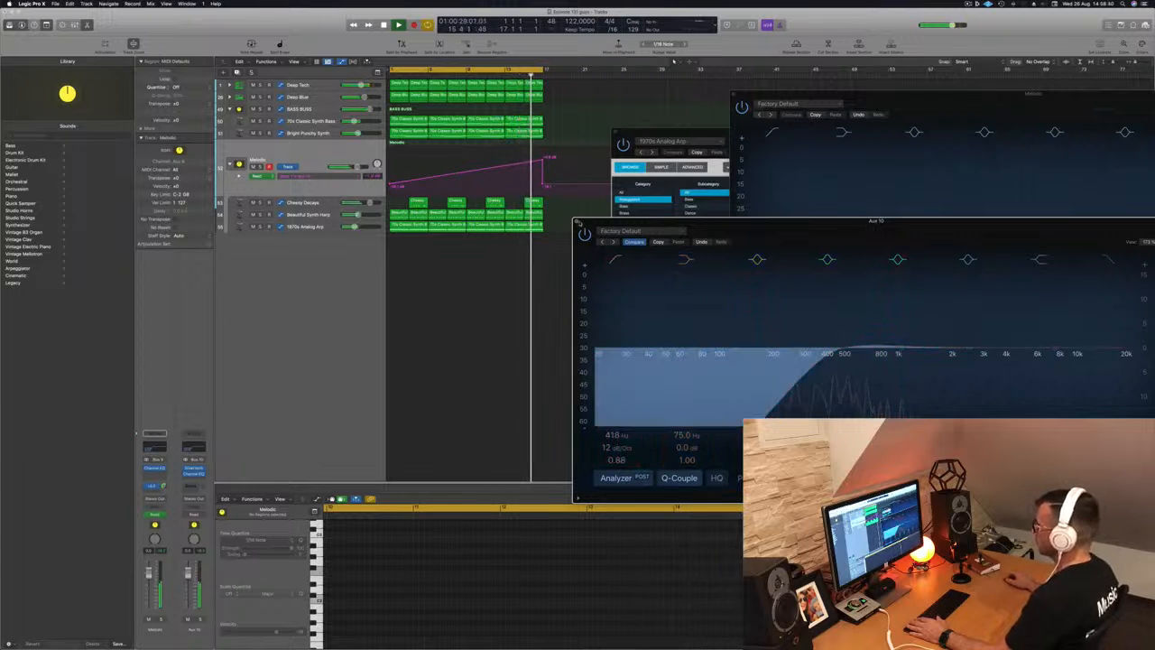
click(578, 222)
key(super+Left)
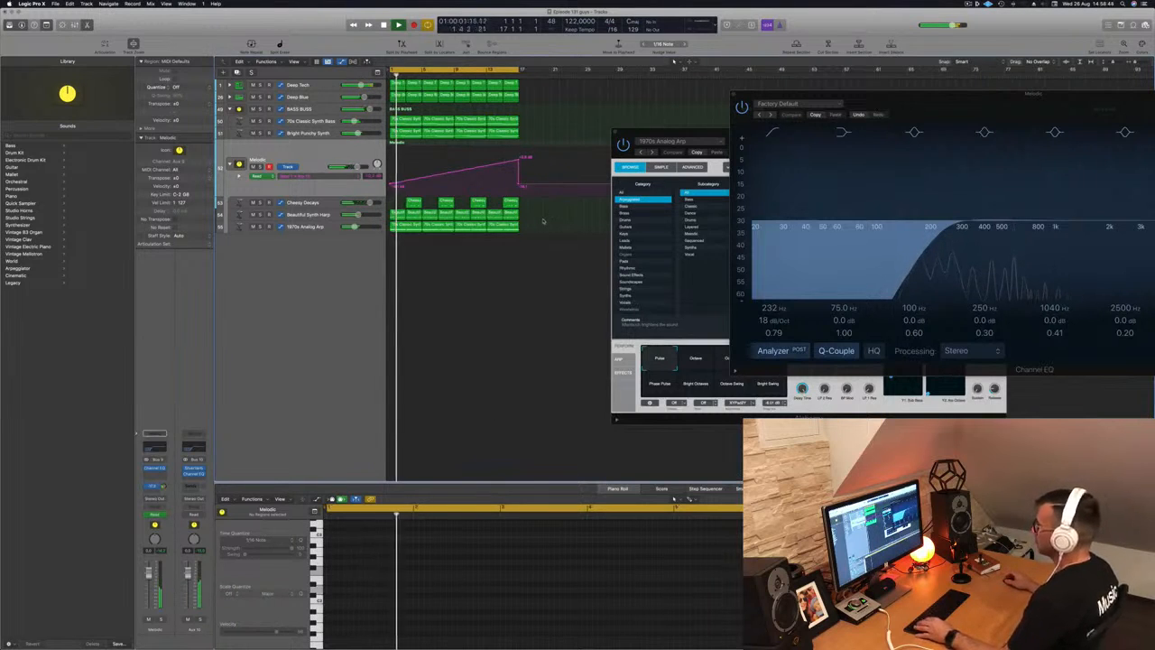
- Lower the end point of the Melodic automation ramp and replay from the start
drag(688, 140, 868, 215)
click(560, 303)
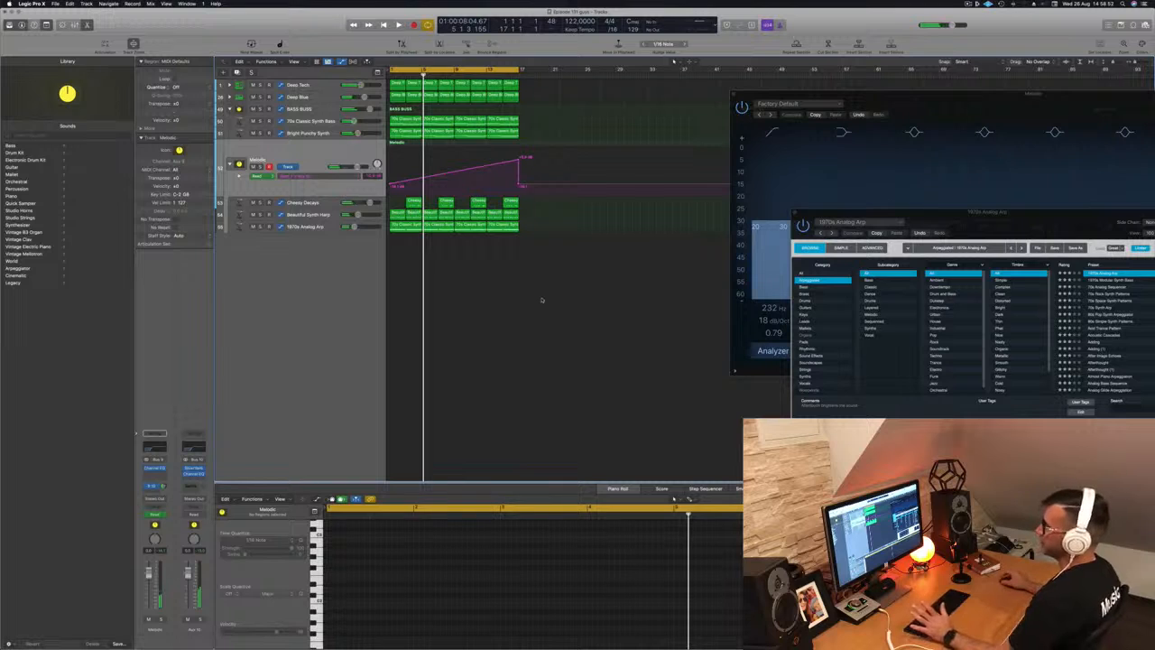
key(Return)
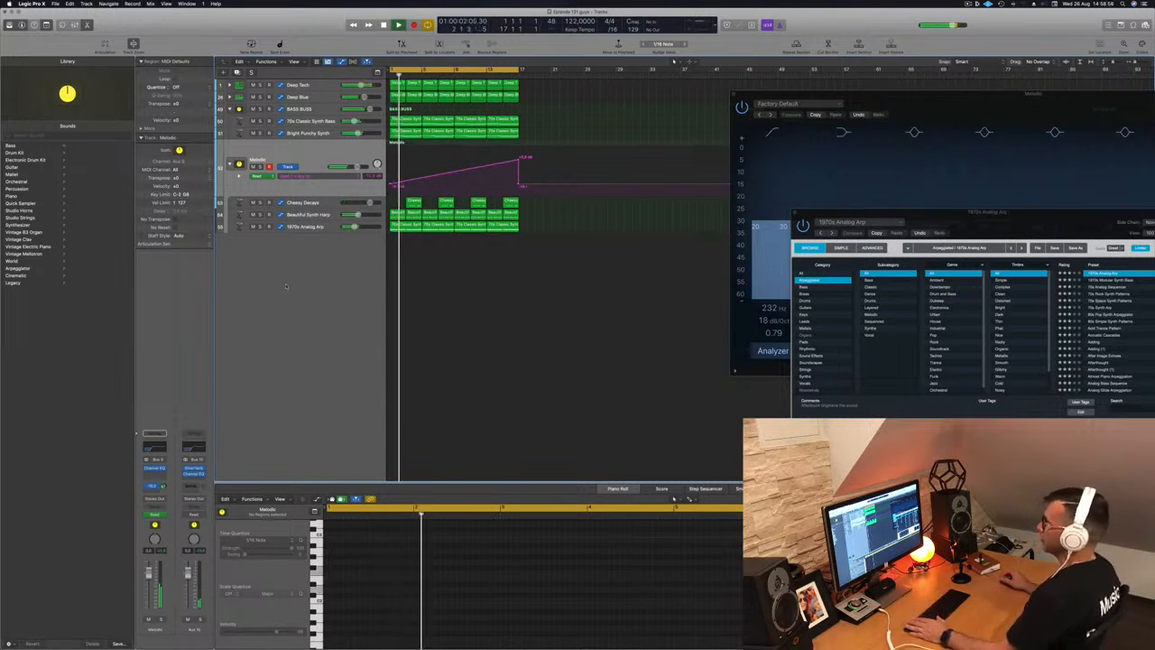
drag(519, 158, 519, 167)
key(Return)
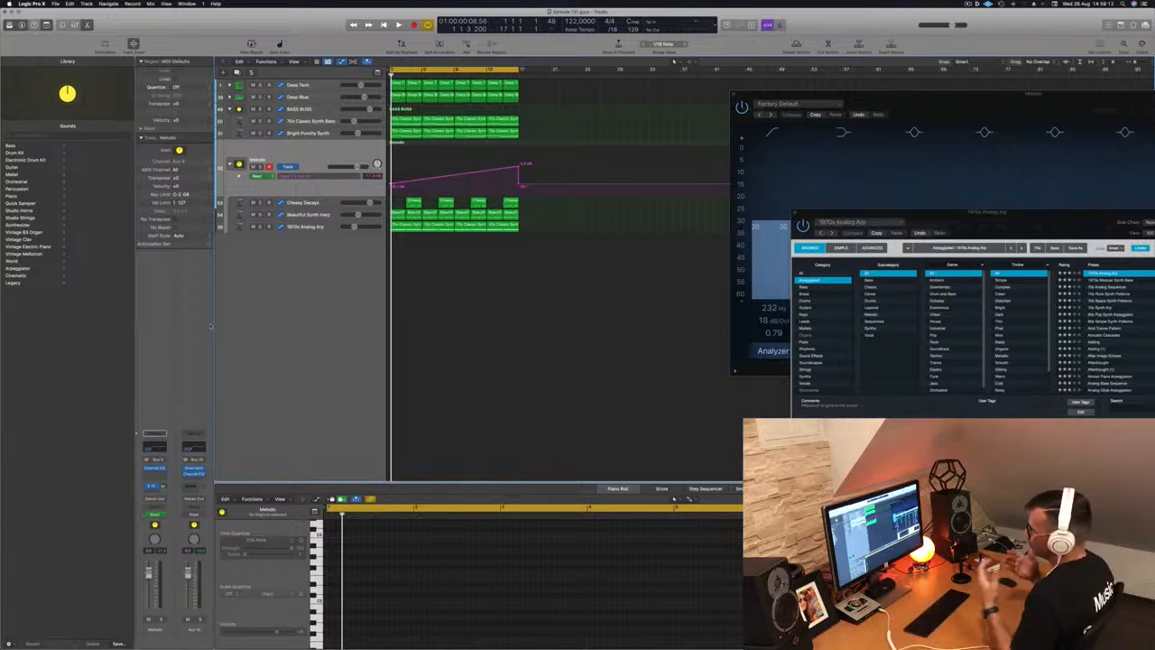
key(space)
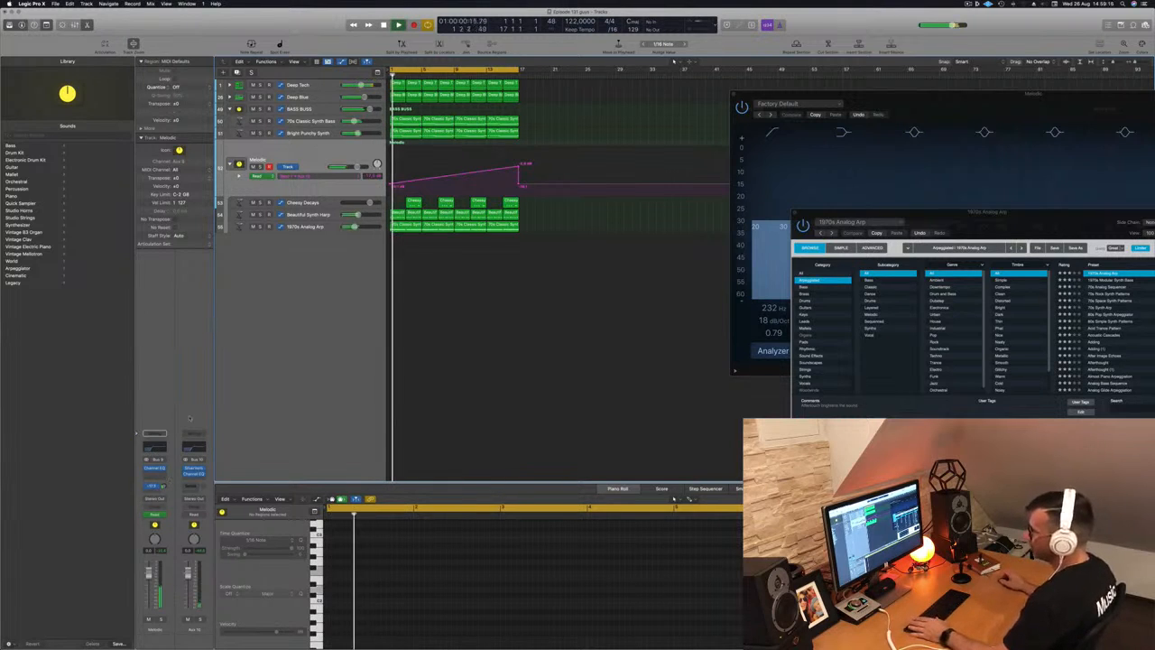
- Route a Melodic send to Bus 11, creating Aux 11, and restart playback
click(151, 492)
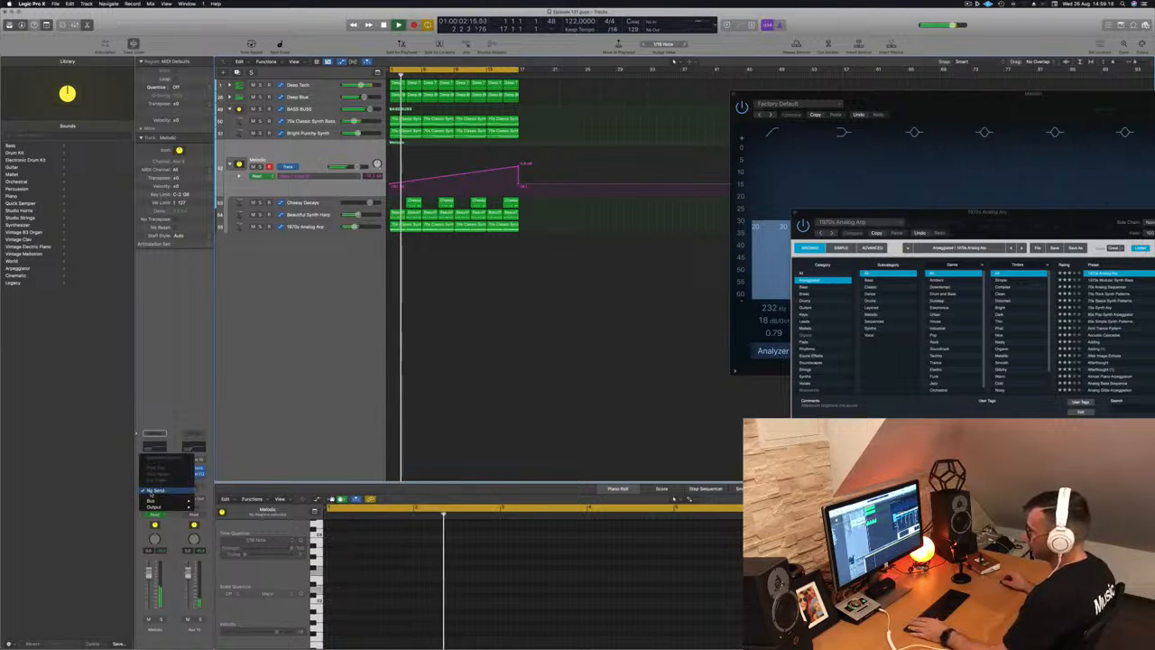
mouse_move(152, 501)
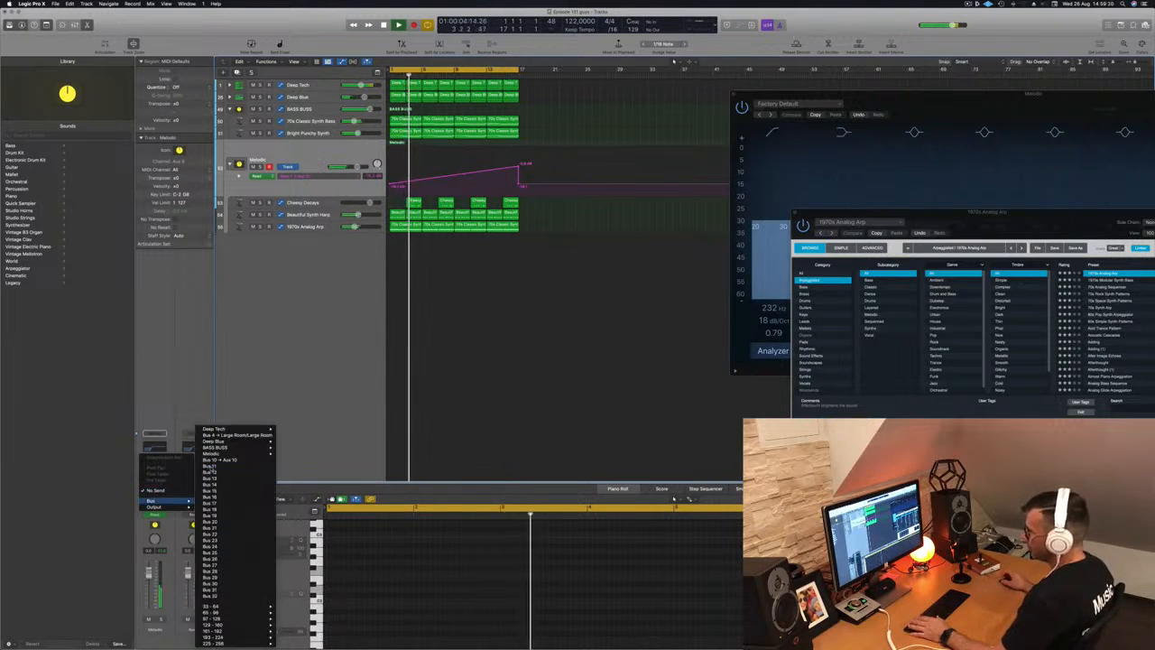
click(213, 467)
key(Return)
key(space)
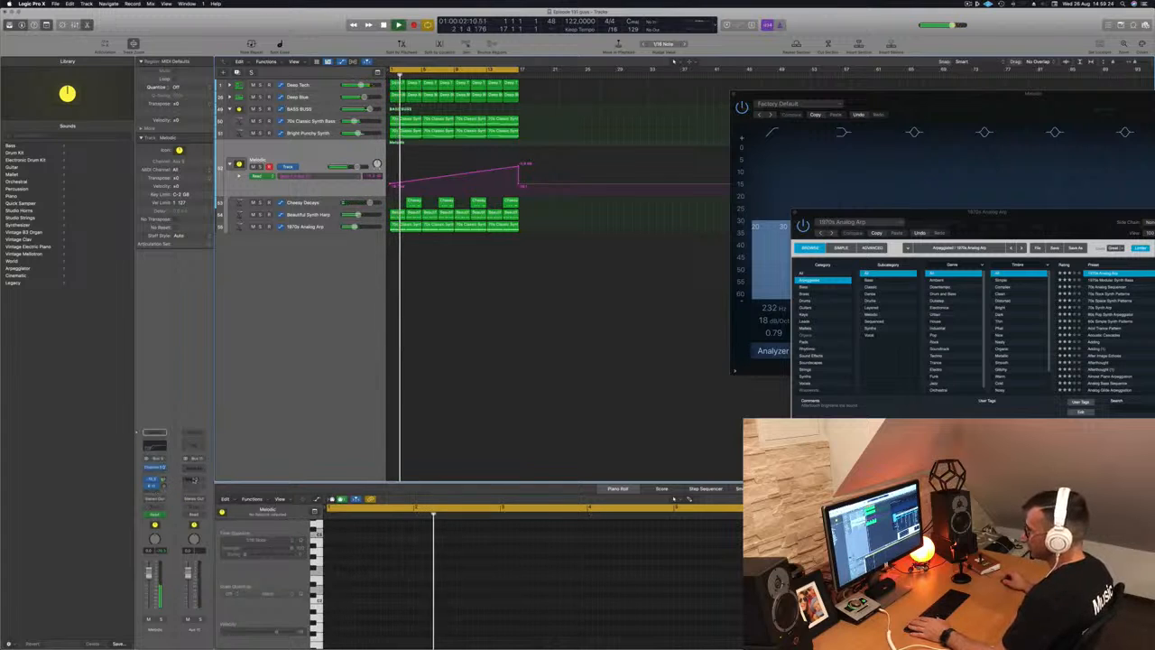
- Insert a stereo Delay Designer on Aux 11 and adjust the Melodic send level
click(197, 467)
mouse_move(202, 502)
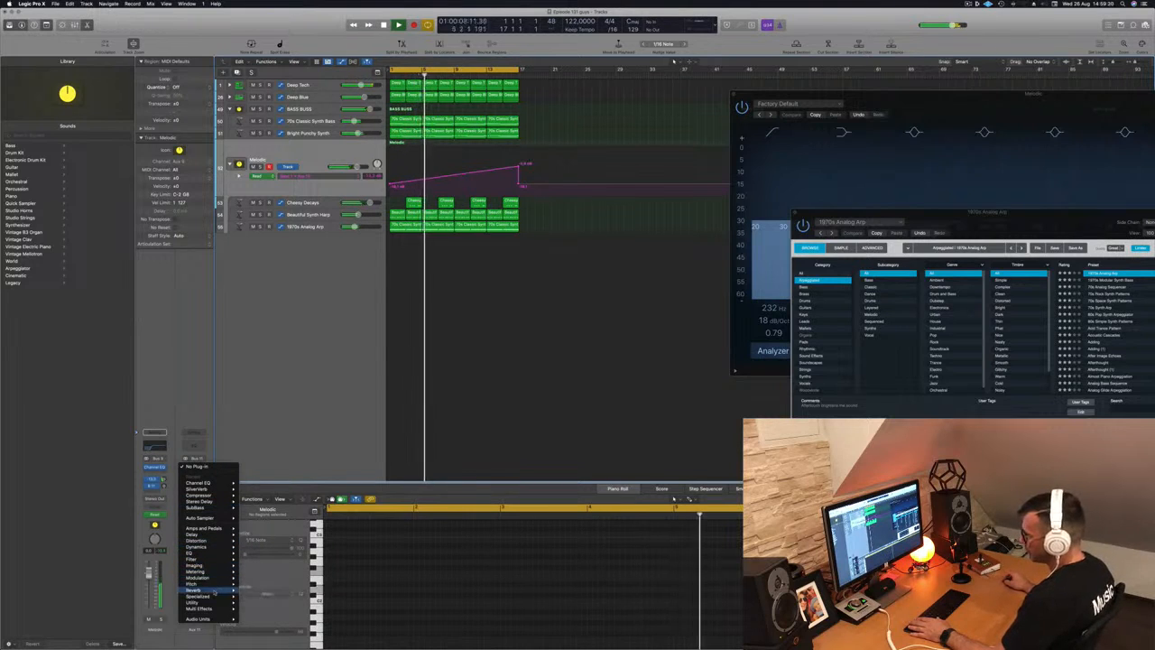
mouse_move(214, 535)
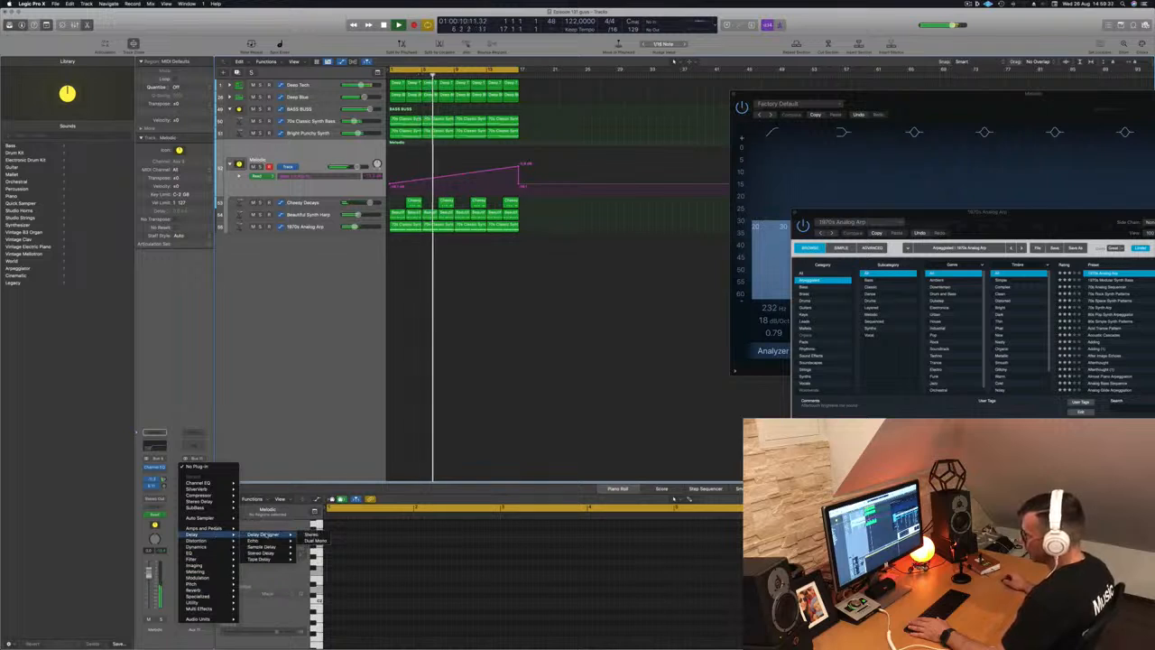
click(312, 536)
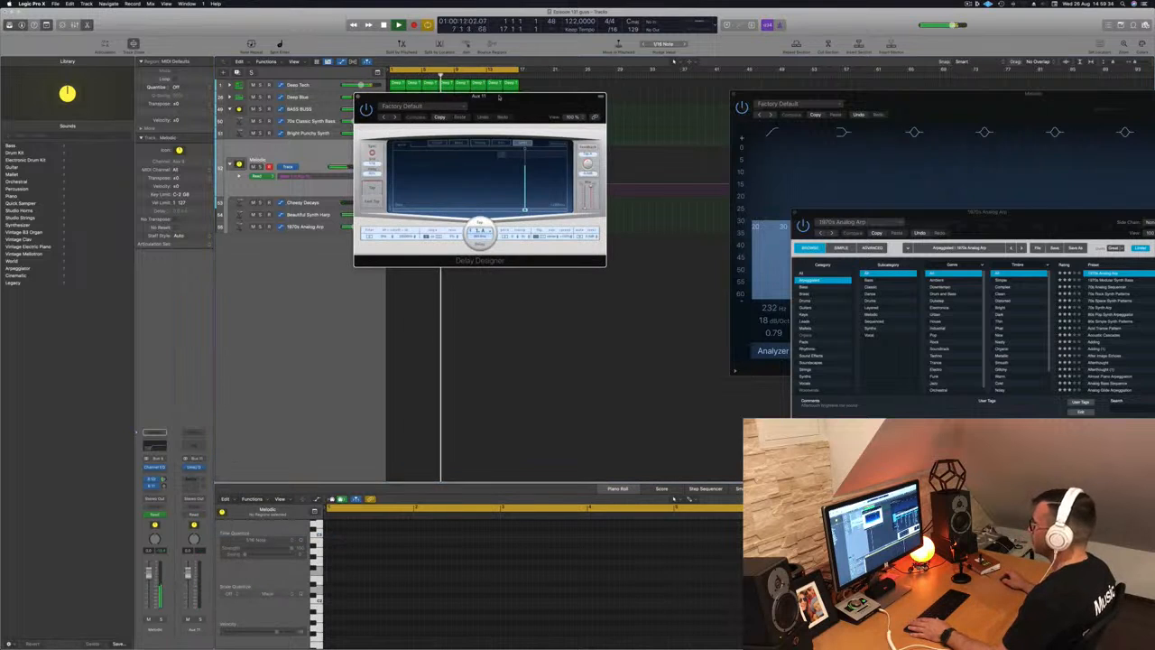
drag(524, 100, 882, 119)
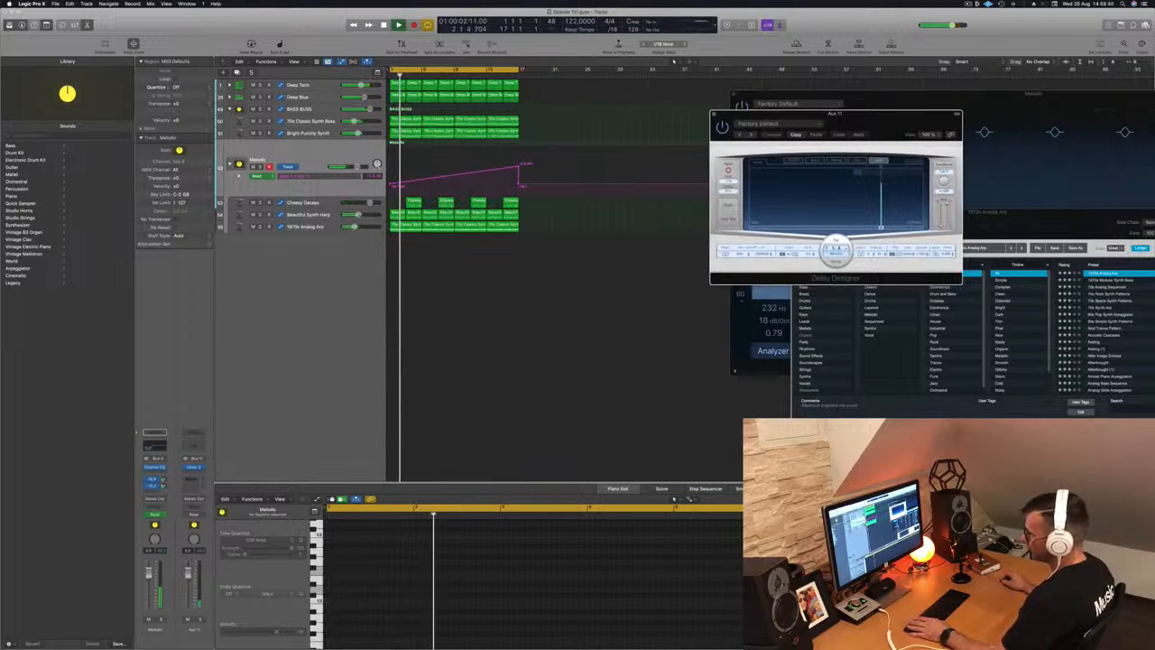
click(162, 487)
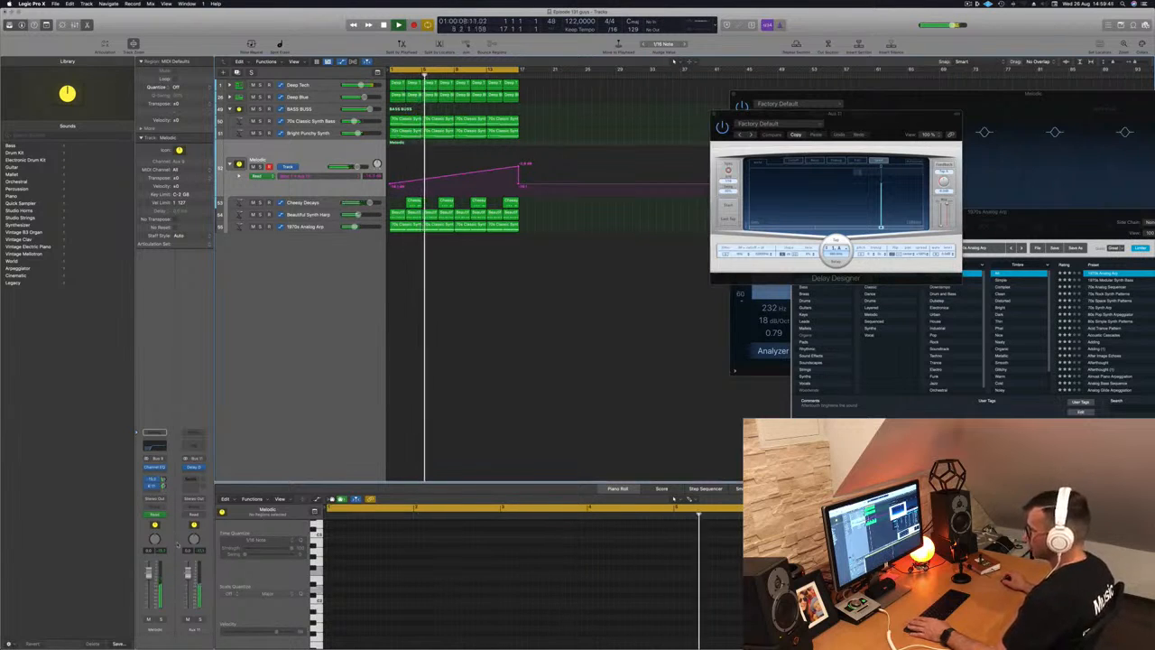
key(space)
key(space)
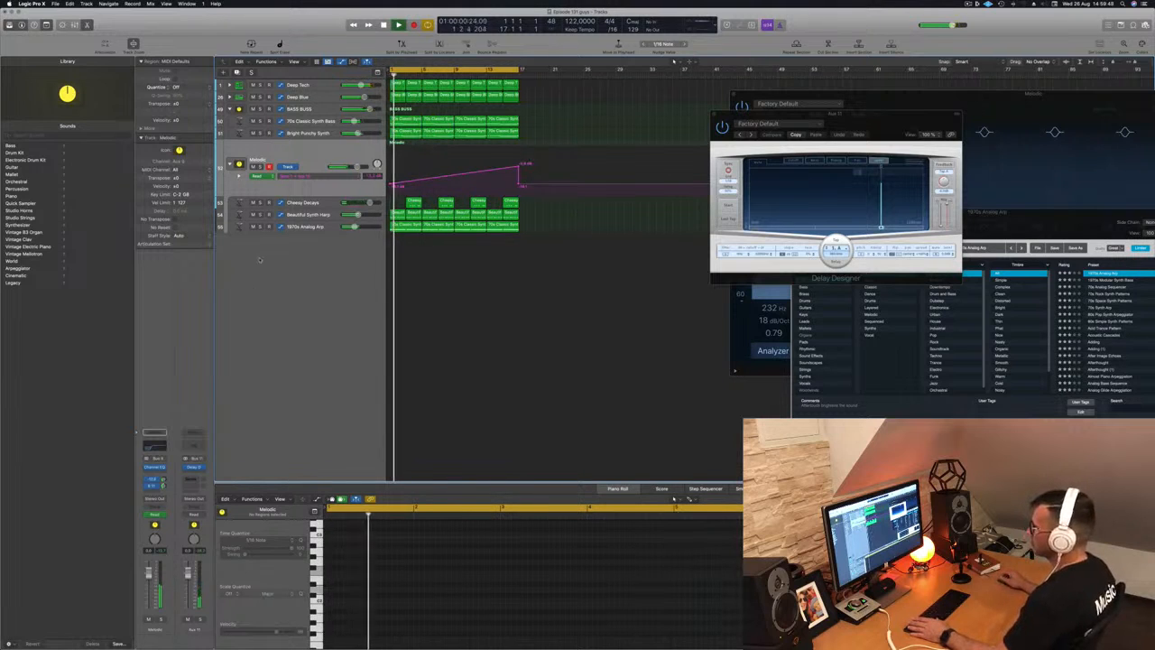
- Audition panning Delay Designer presets like 1/4 Alternating Pan and Tbl Slow Pan, then close it
click(200, 619)
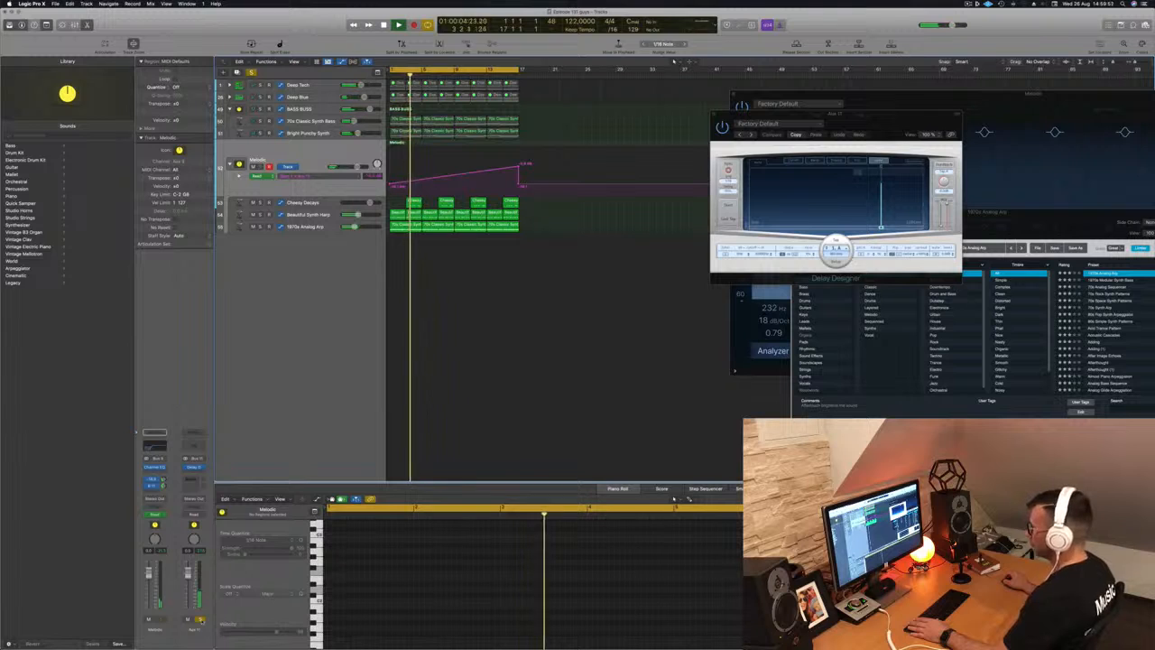
click(751, 135)
click(751, 134)
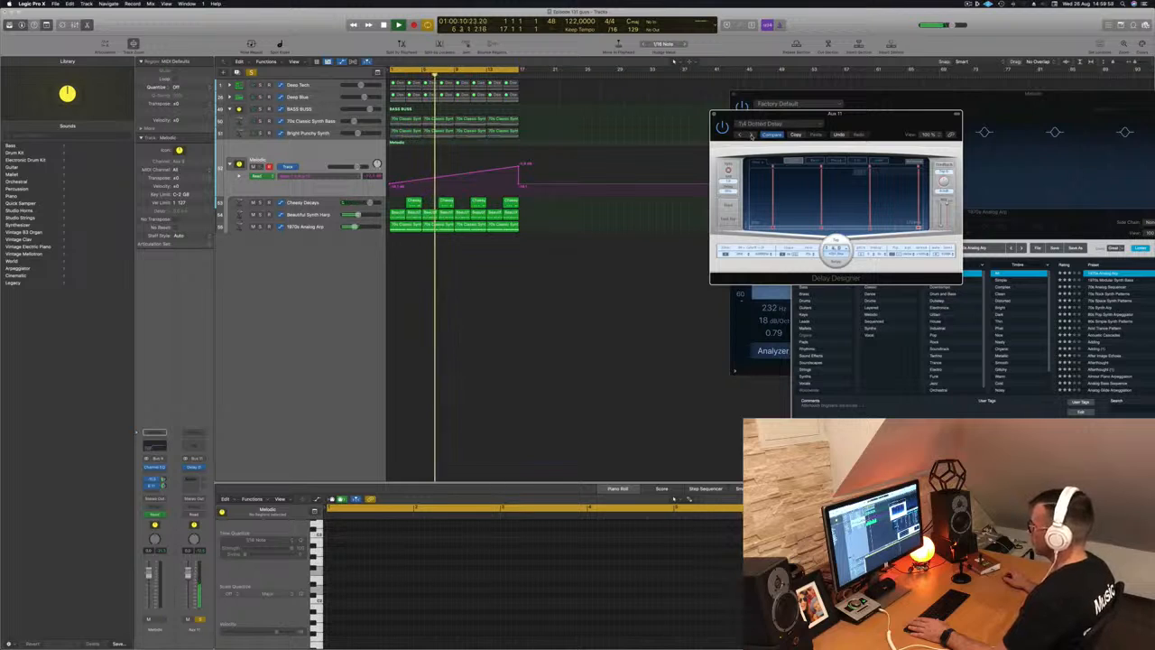
click(752, 135)
click(751, 135)
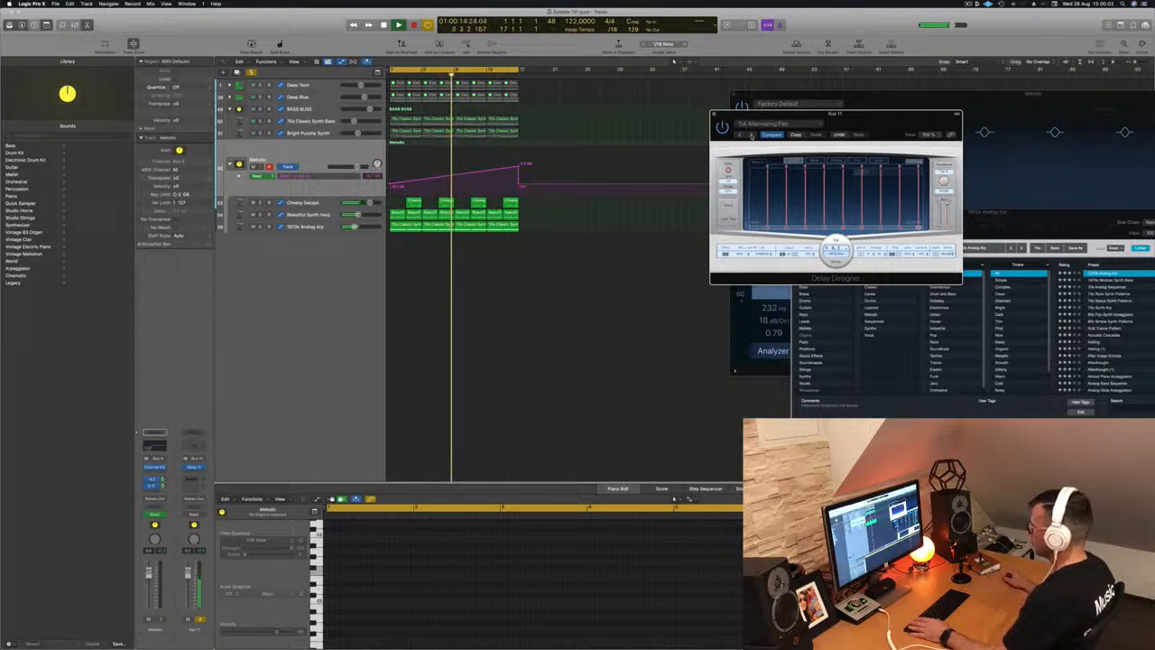
click(751, 134)
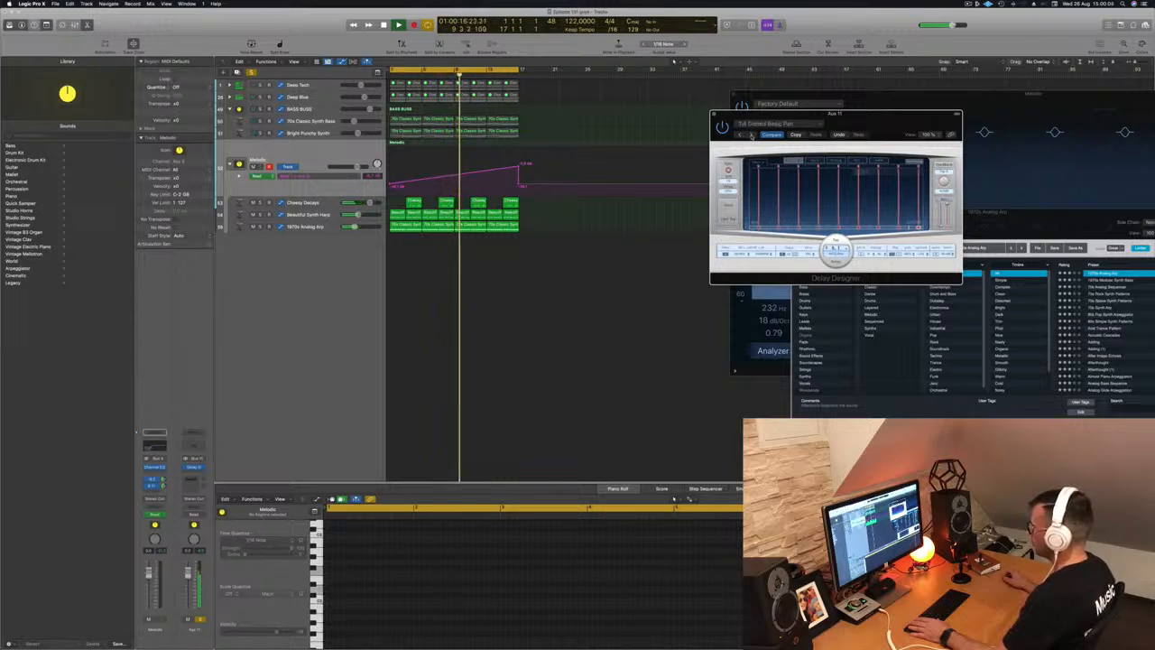
click(751, 134)
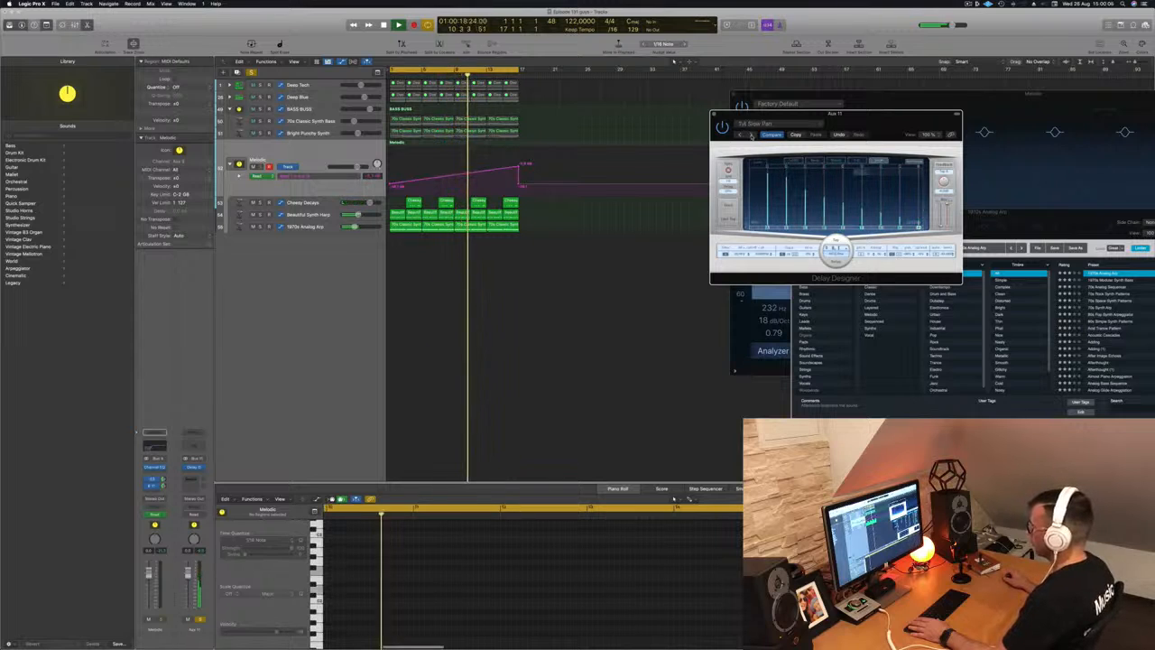
click(751, 135)
drag(857, 127, 820, 133)
click(678, 119)
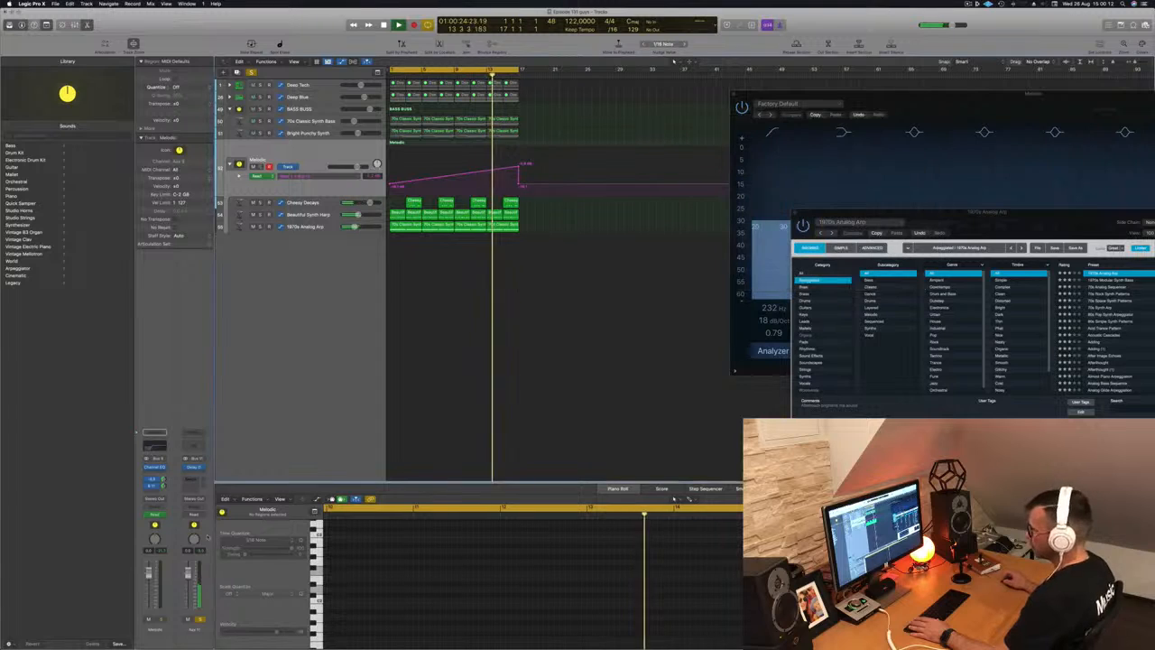
- Unsolo Aux 11, lower its fader slightly, and enable a few-hundred-Hz Channel EQ low cut
click(200, 619)
drag(188, 574, 188, 579)
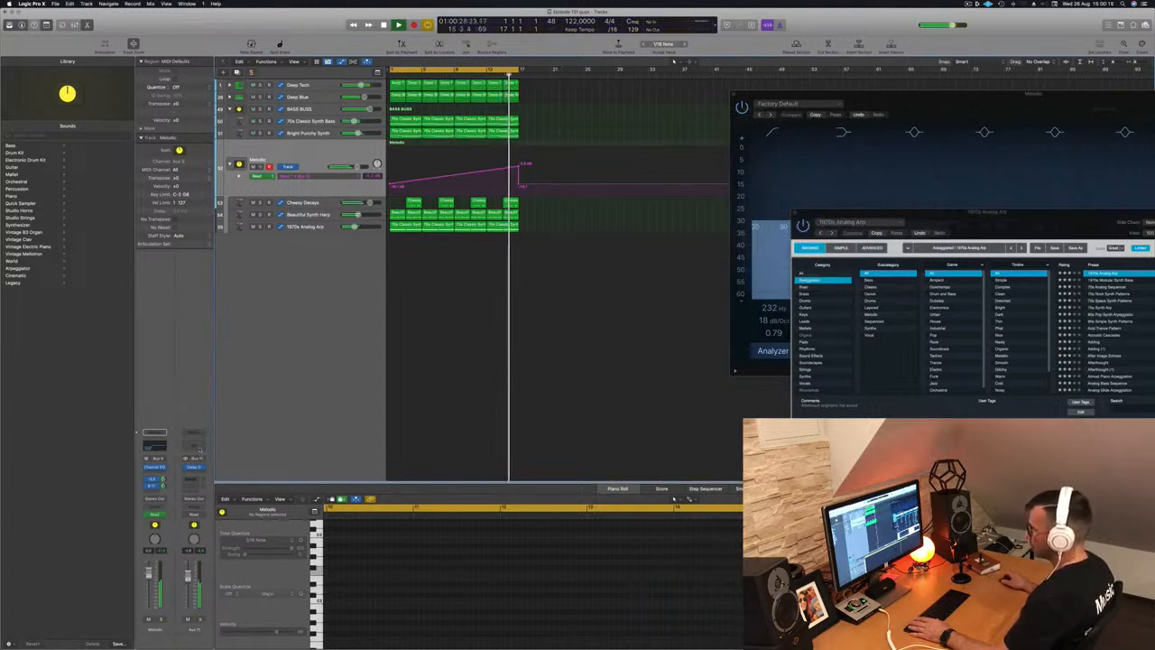
click(194, 445)
click(396, 133)
drag(393, 200, 569, 232)
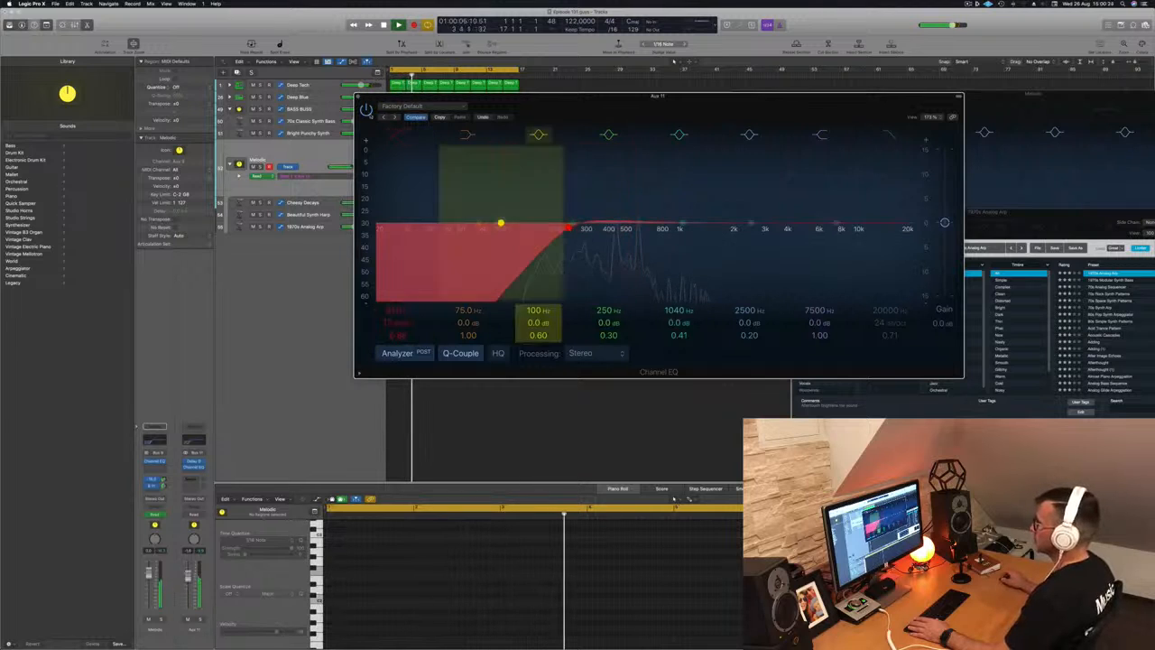
click(359, 97)
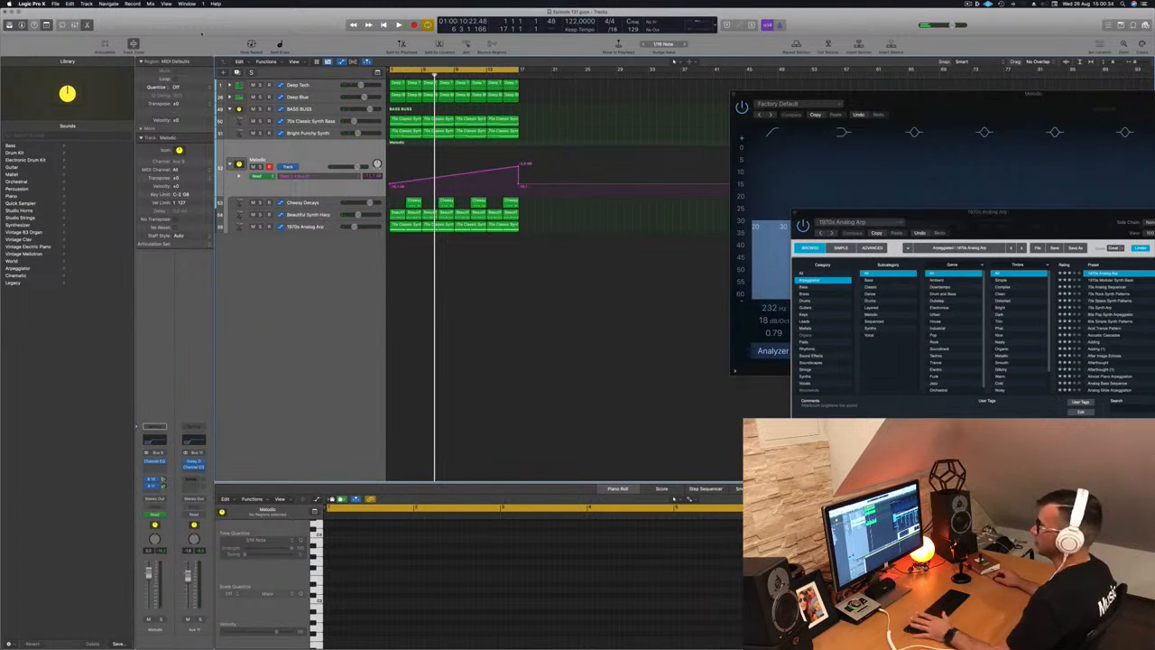
- Create Alchemy instrument tracks Inst 52, 53 and 54 and bring up Inst 52's header menu
key(alt+super+n)
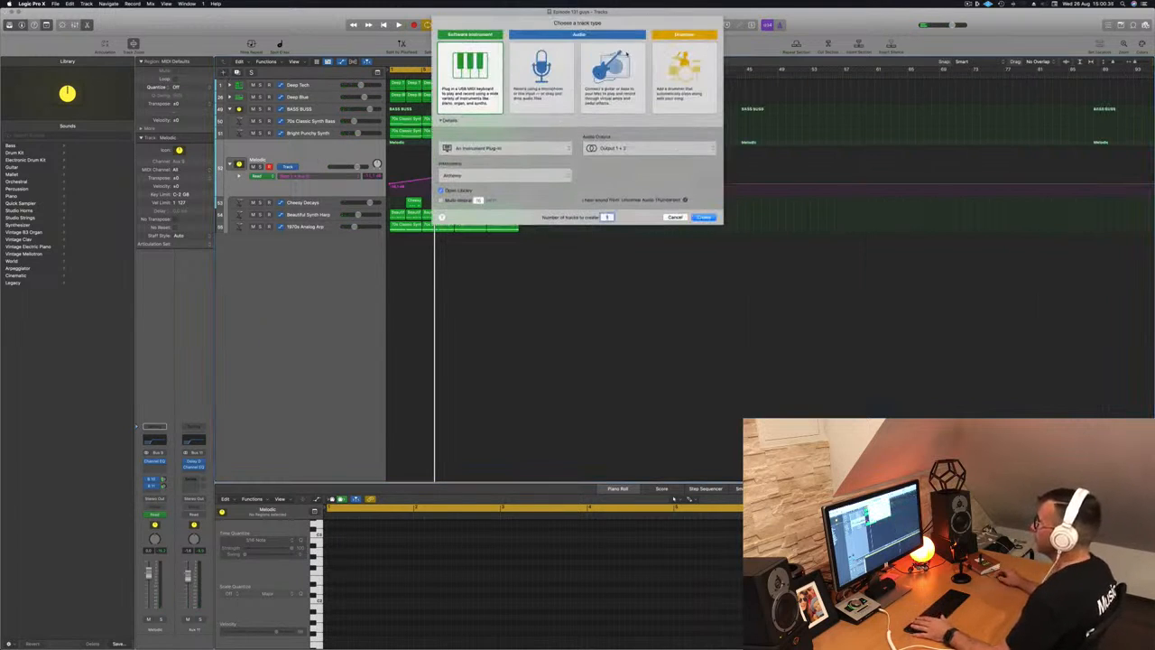
click(703, 217)
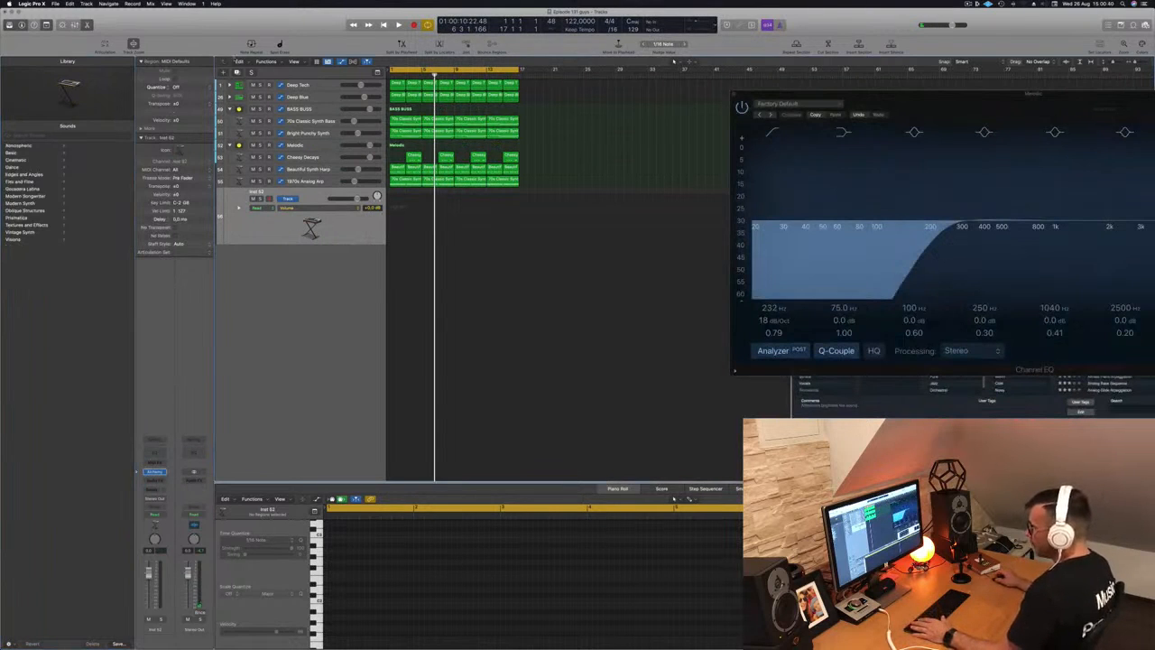
key(super+d)
key(super+d)
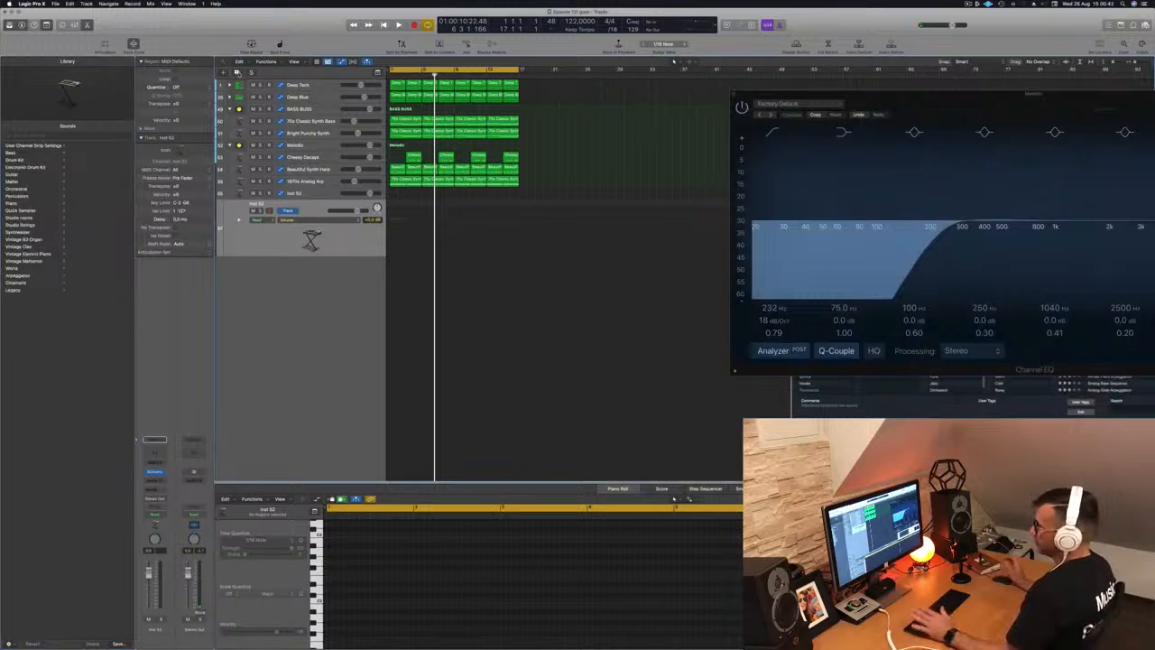
click(316, 194)
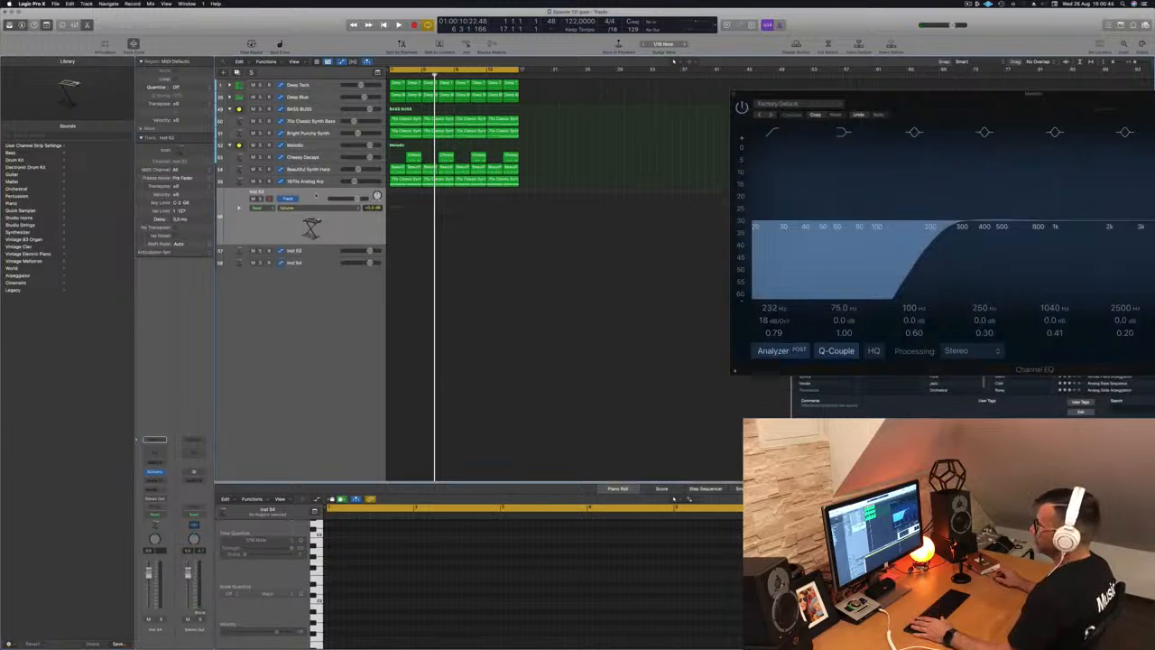
right_click(316, 193)
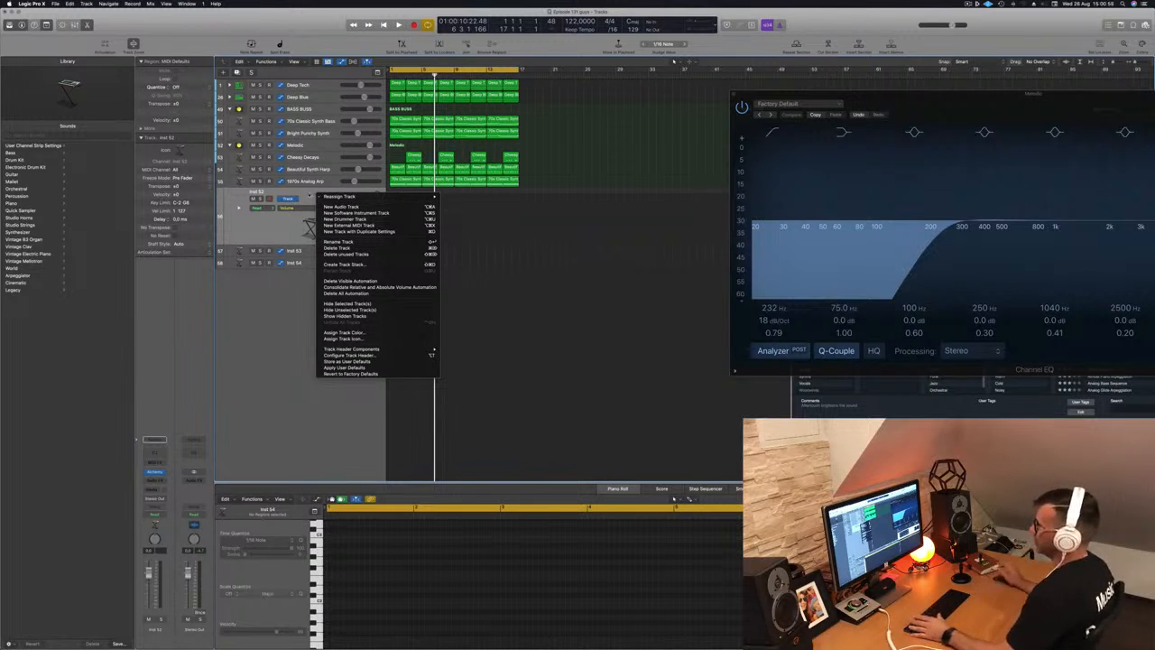
click(309, 196)
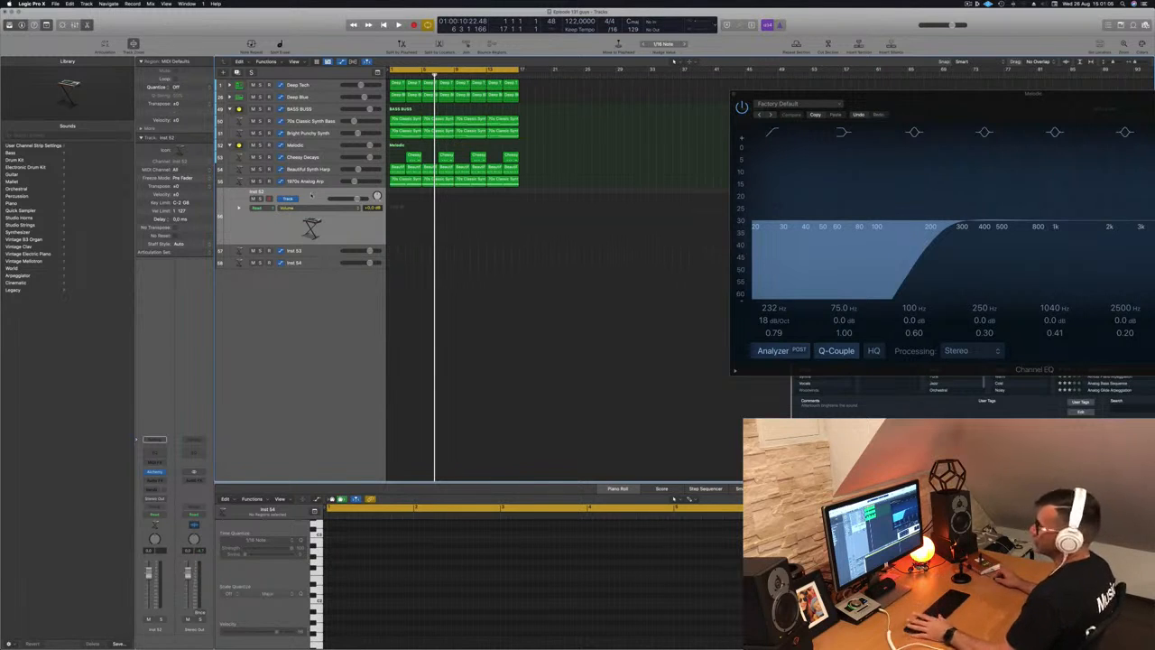
right_click(312, 196)
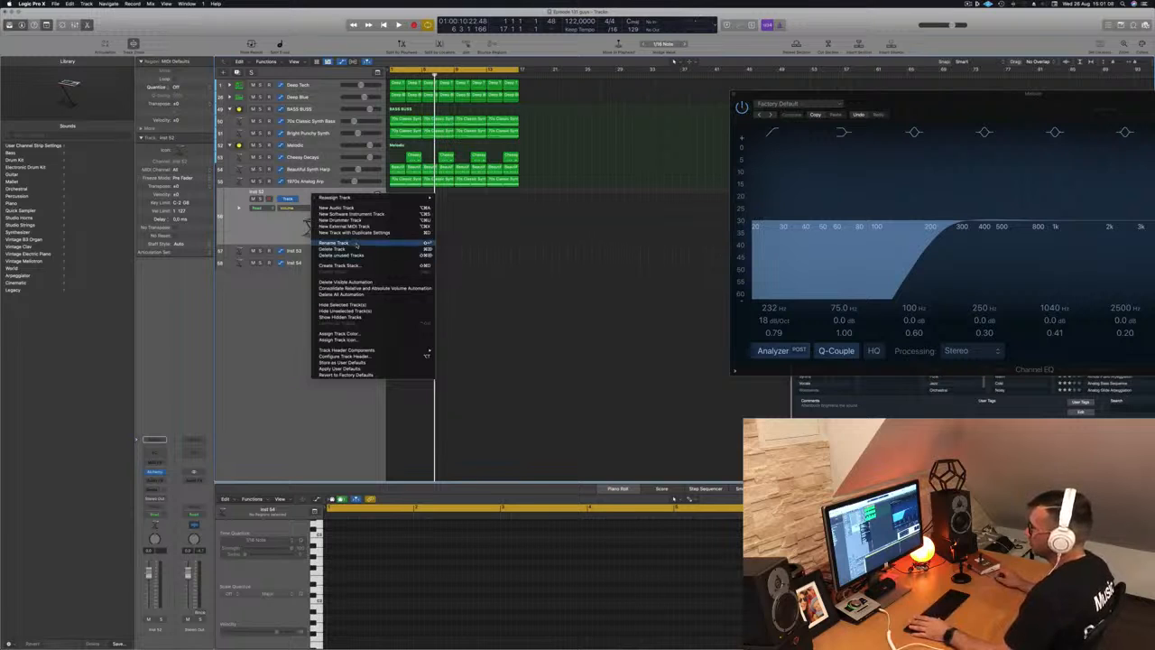
- Create a LEADS summing stack and move the Inst 52–54 tracks into it
click(340, 265)
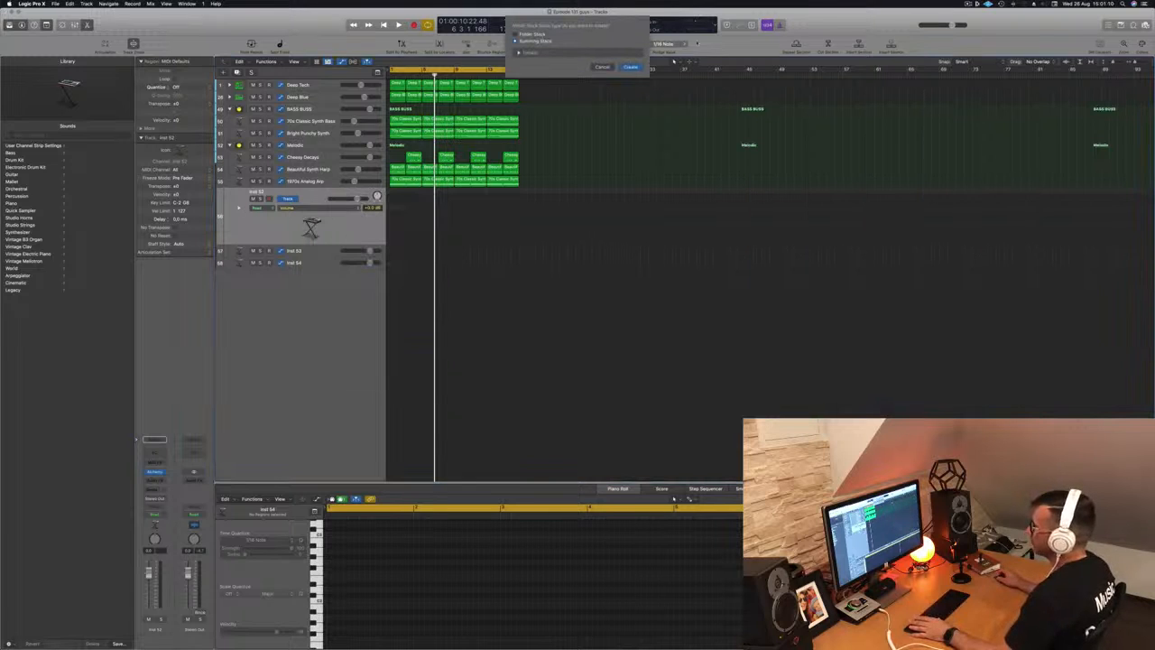
click(631, 68)
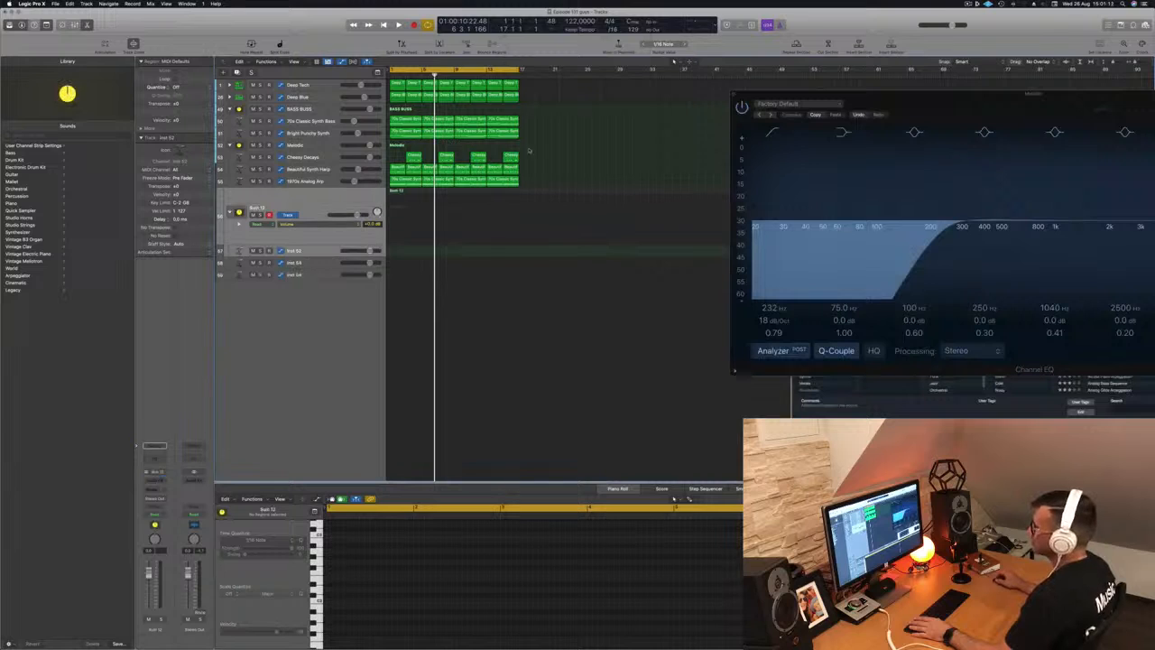
drag(318, 253, 322, 202)
drag(320, 263, 325, 210)
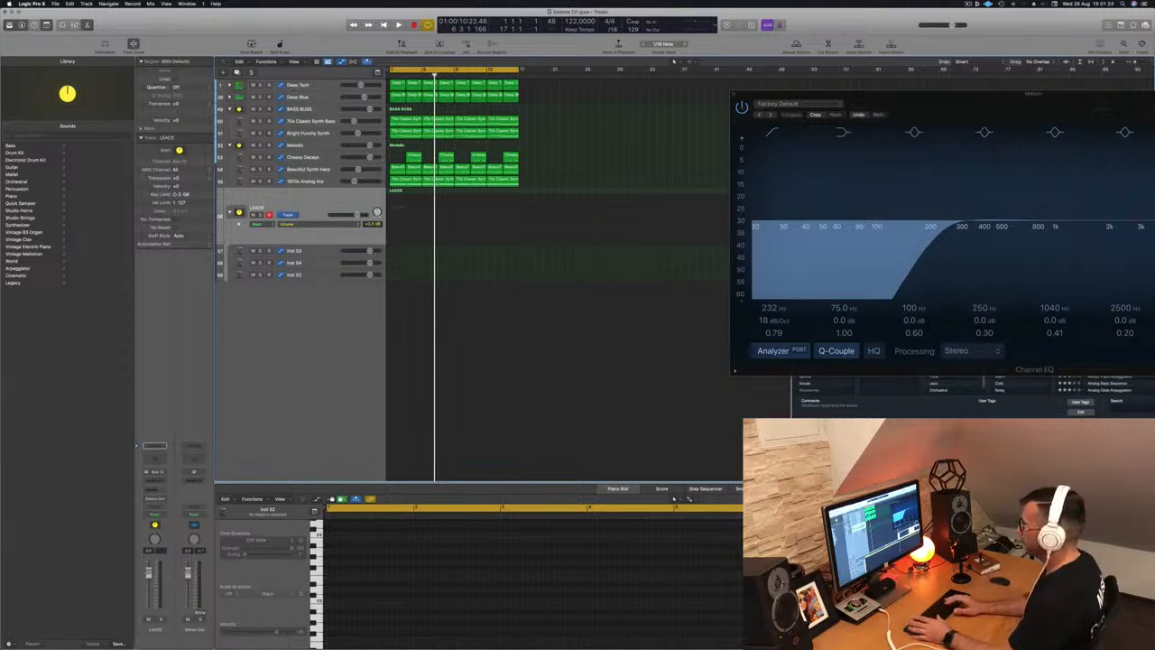
drag(323, 251, 312, 240)
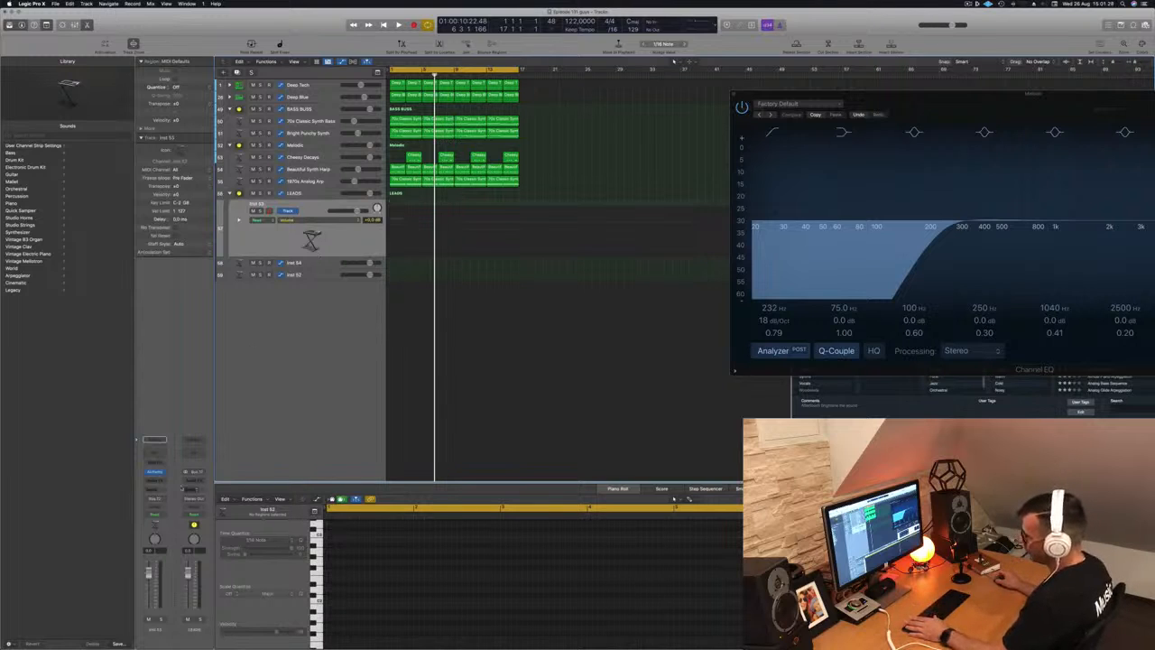
- Give Inst 53 a send to Bus 10 and replay from the start
click(153, 492)
mouse_move(165, 501)
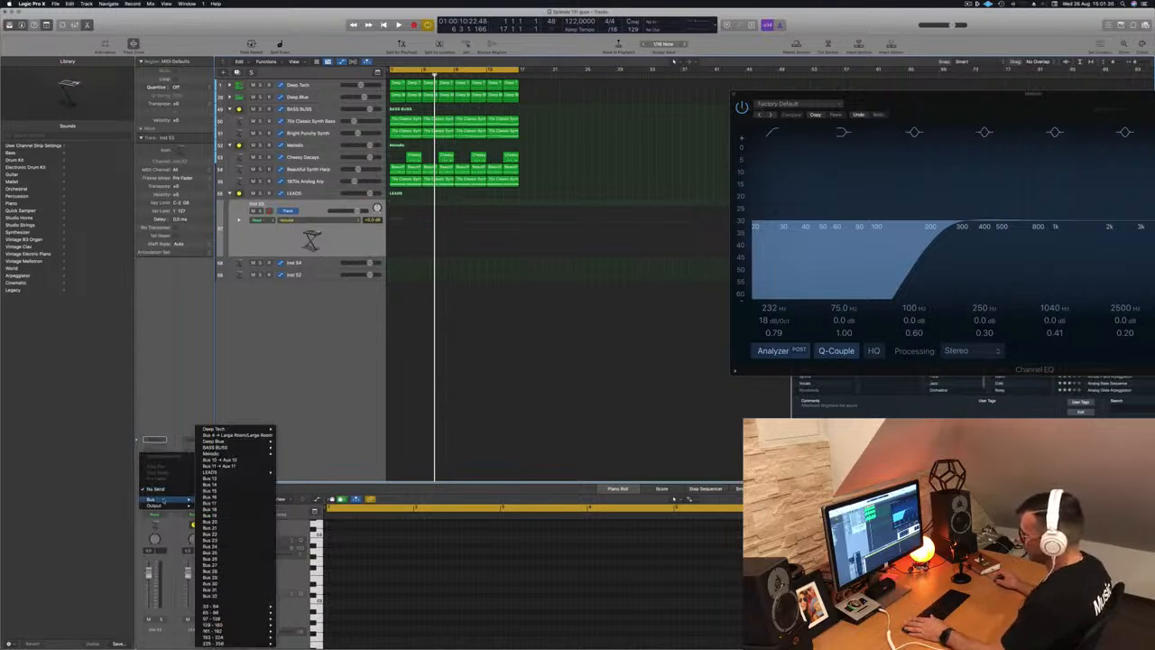
click(247, 462)
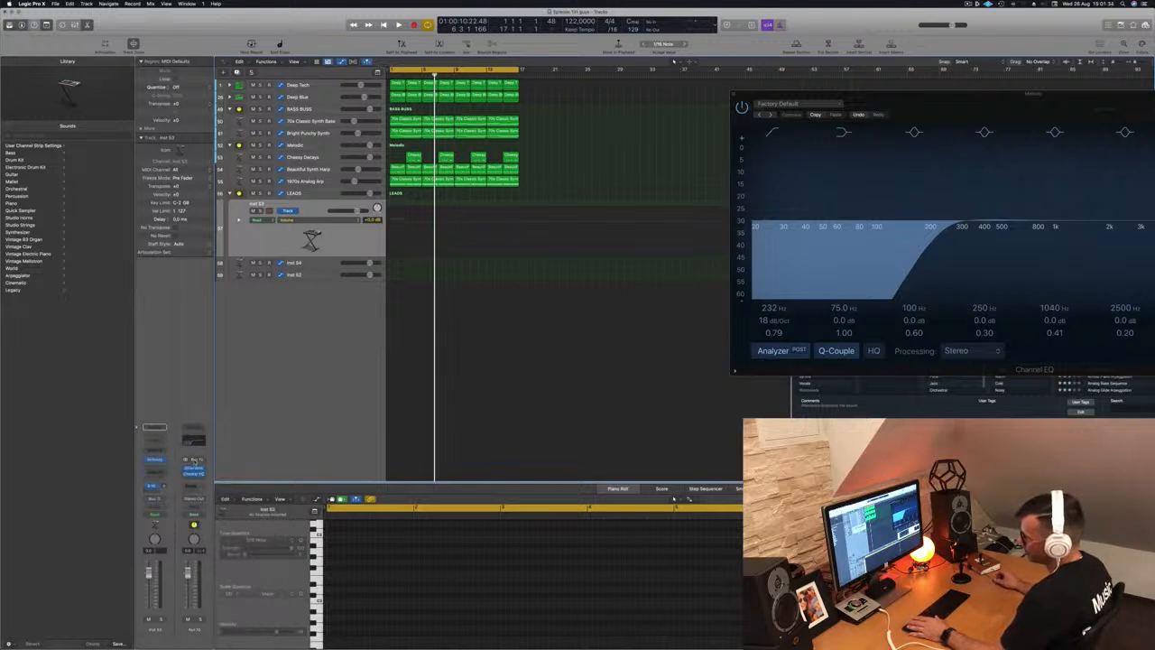
key(Return)
key(space)
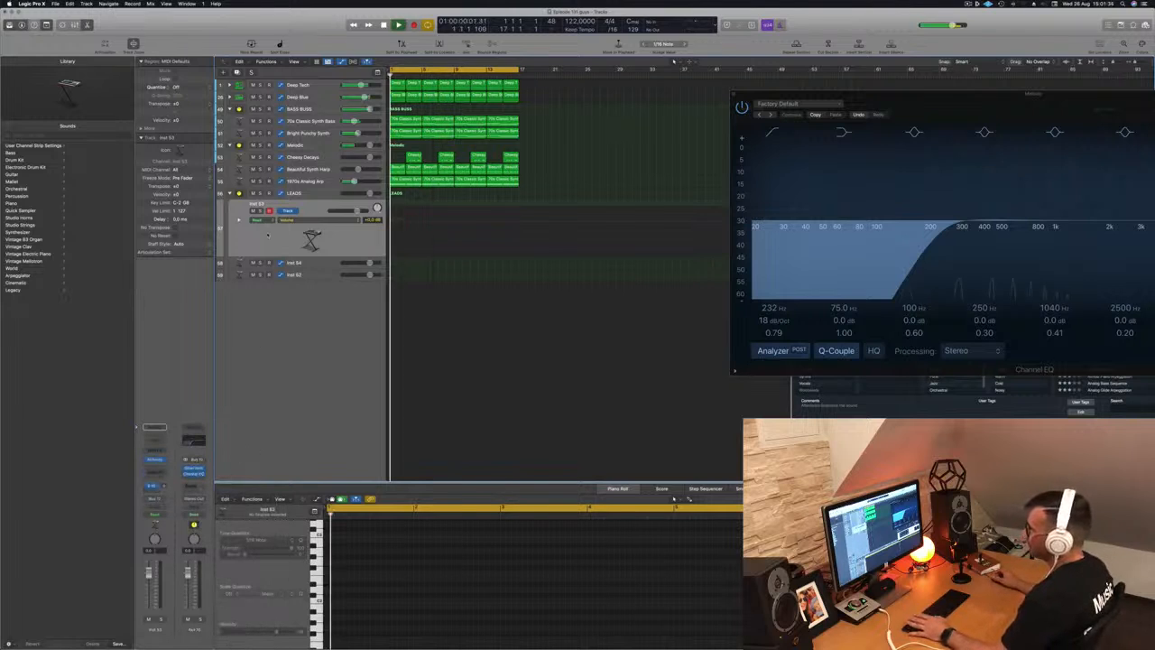
click(155, 459)
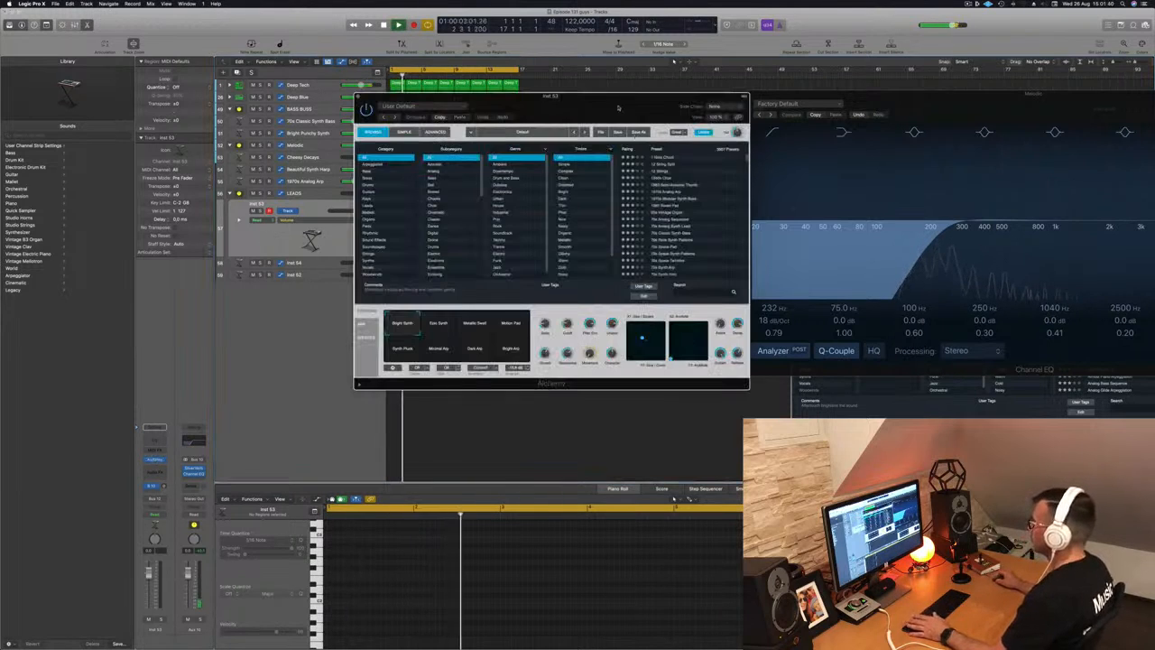
- Load the Ana Lead Toolbox preset from Alchemy's Leads category on Inst 53
drag(623, 96, 706, 111)
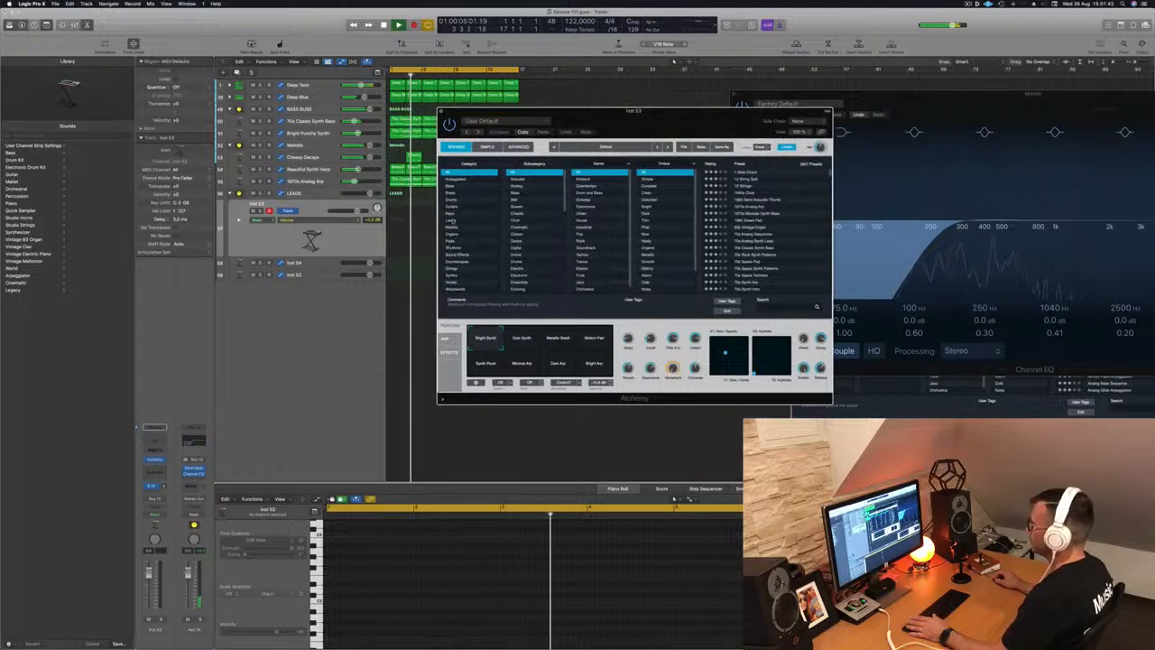
click(452, 221)
drag(652, 113, 730, 174)
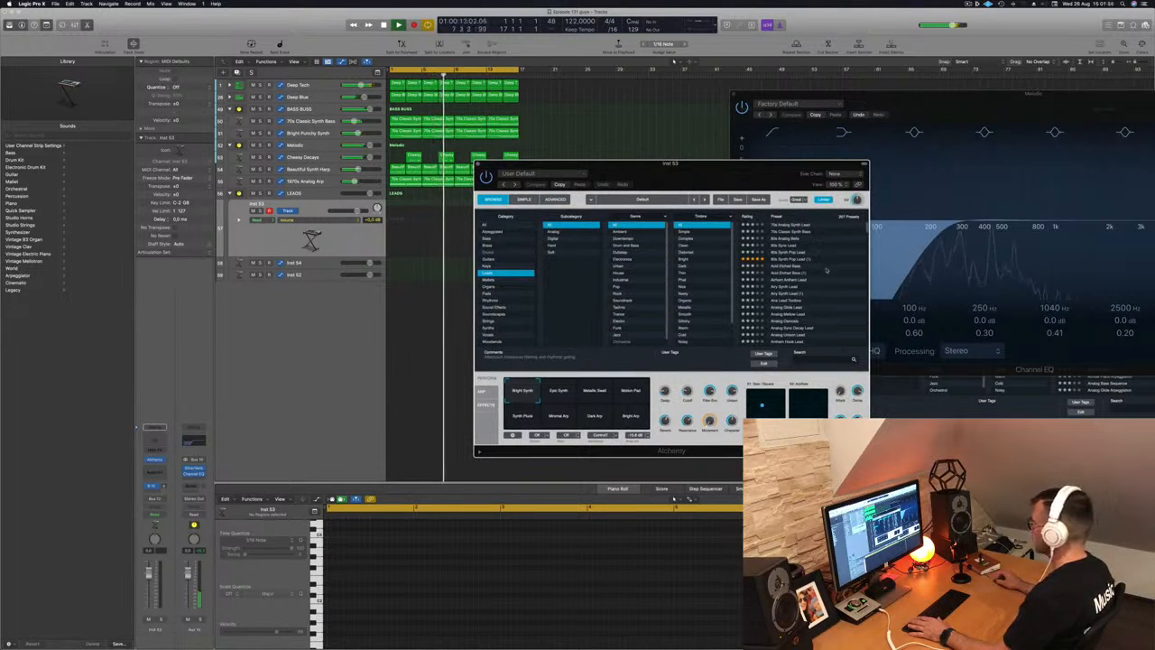
click(795, 296)
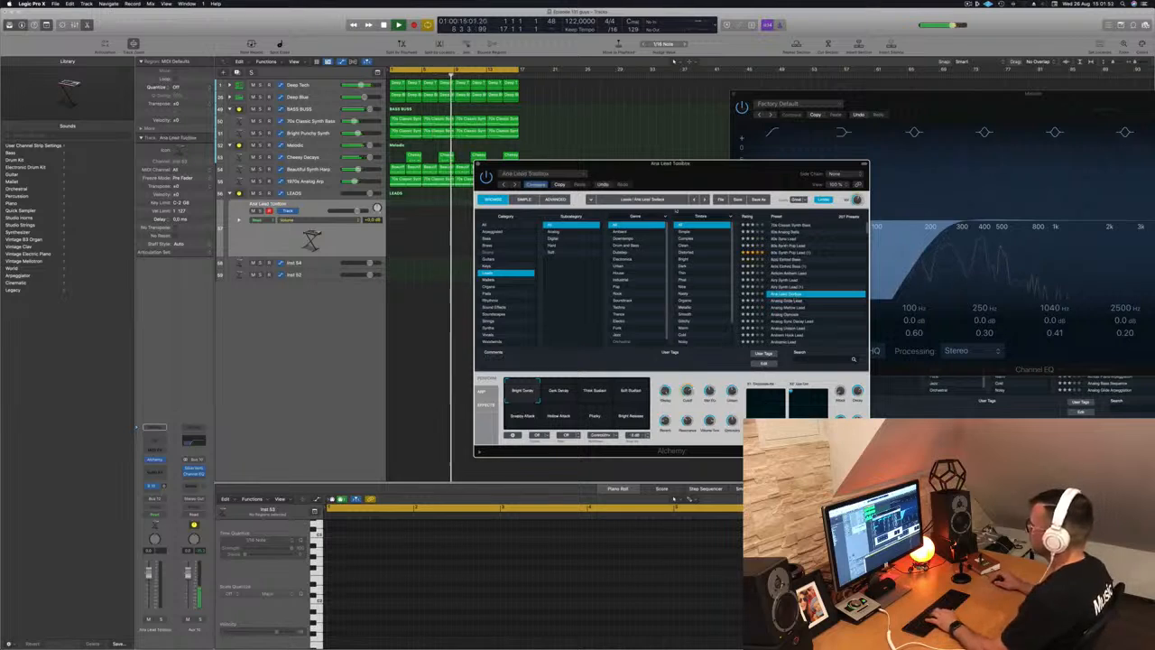
drag(987, 94, 839, 263)
- Audition Analog Glide Lead, then load Analog Mellow Lead in Alchemy
drag(1009, 145, 958, 136)
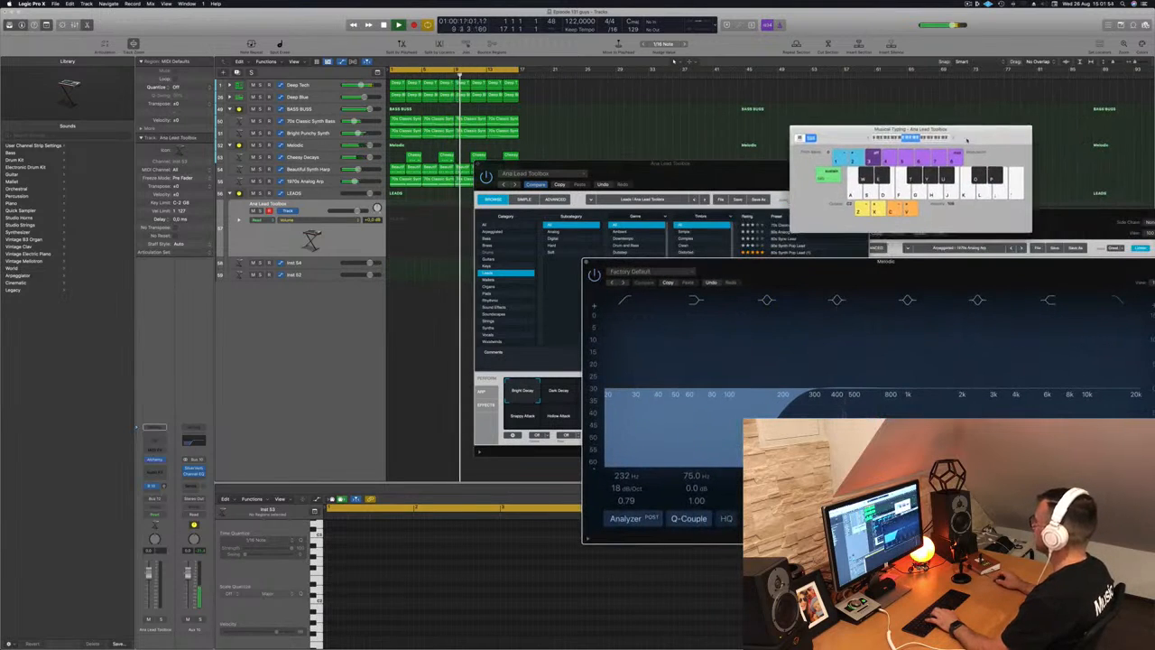
drag(698, 172, 614, 163)
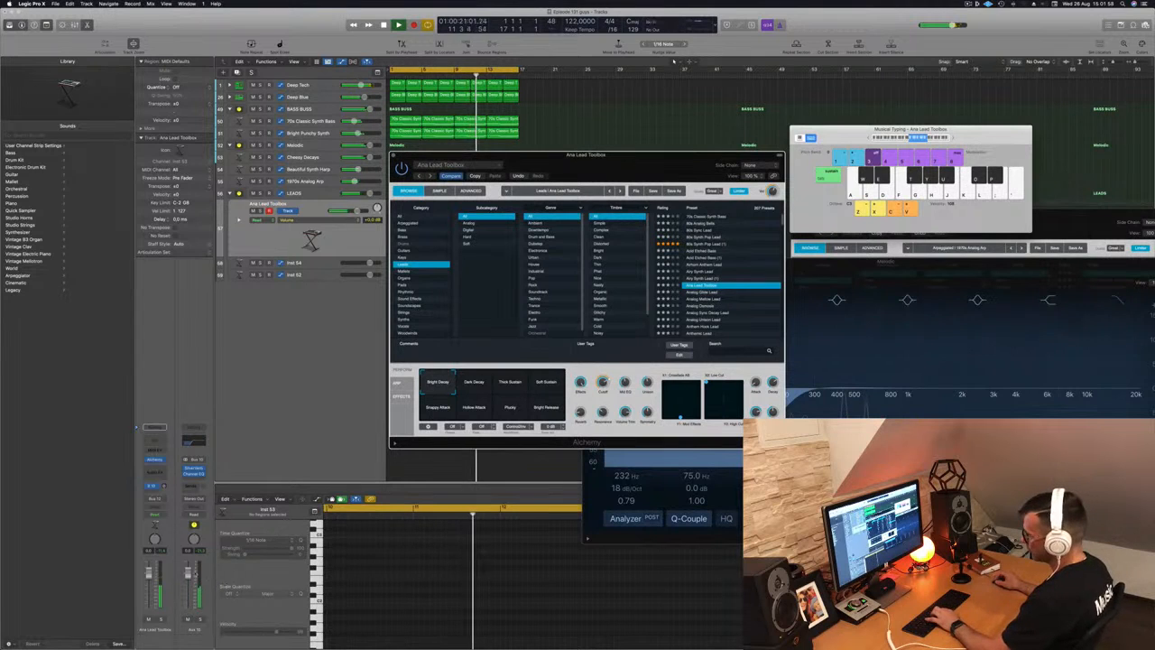
click(148, 599)
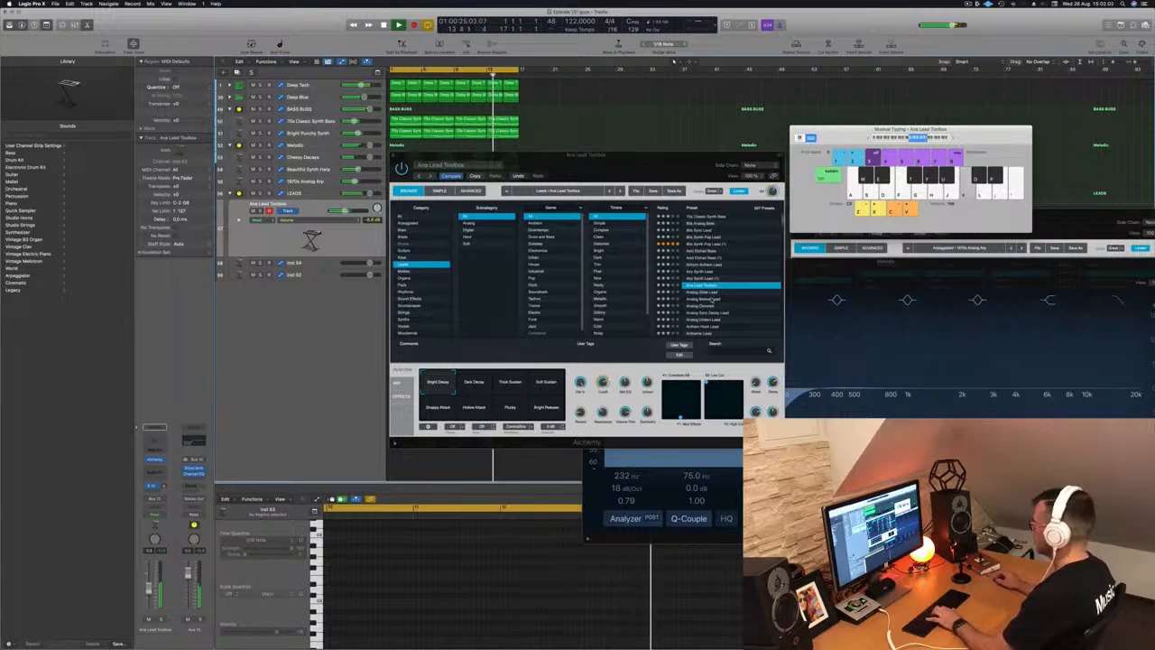
click(702, 292)
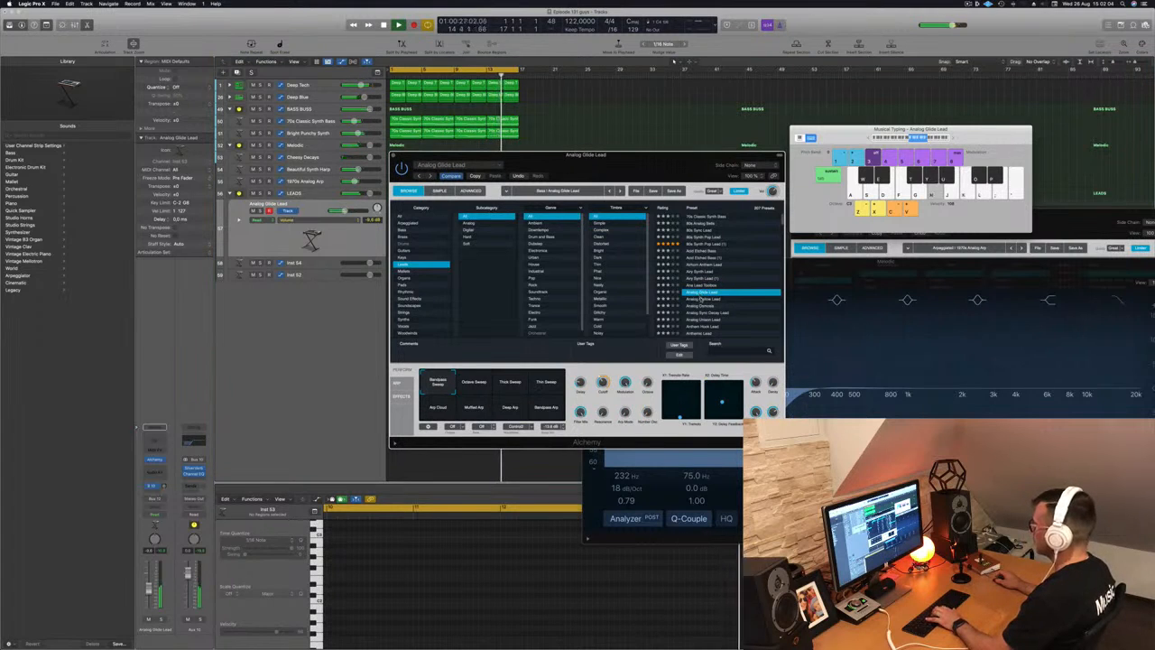
click(702, 298)
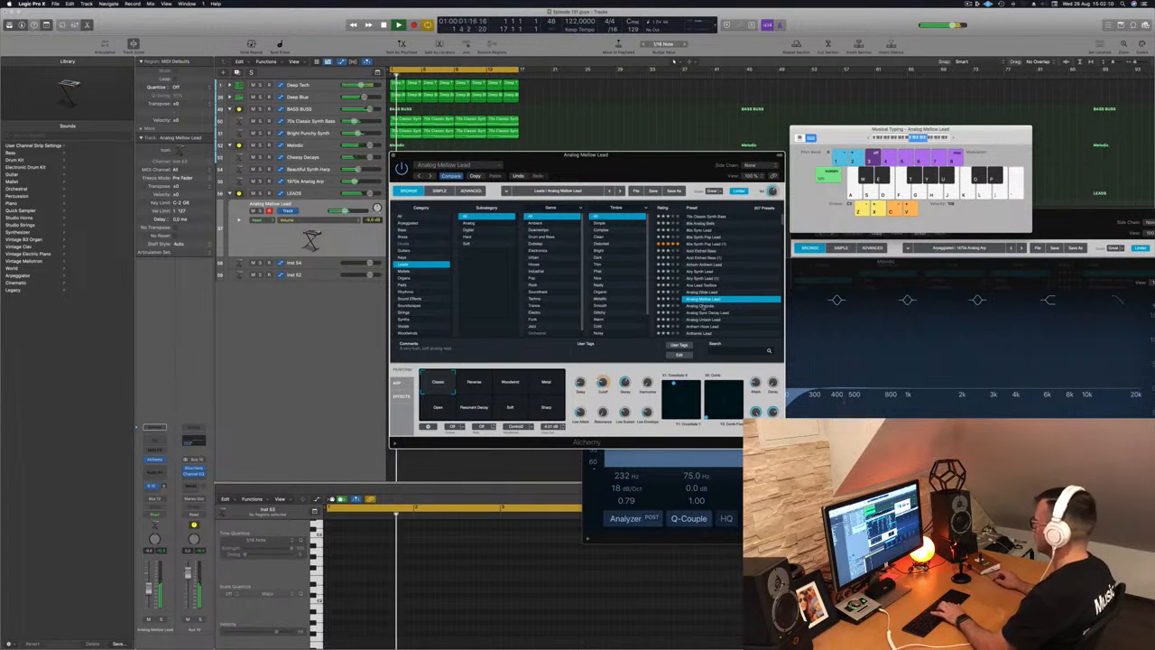
drag(688, 166, 762, 147)
- Step down through lead presets from Analog Osmosis to Bad Order
key(Down)
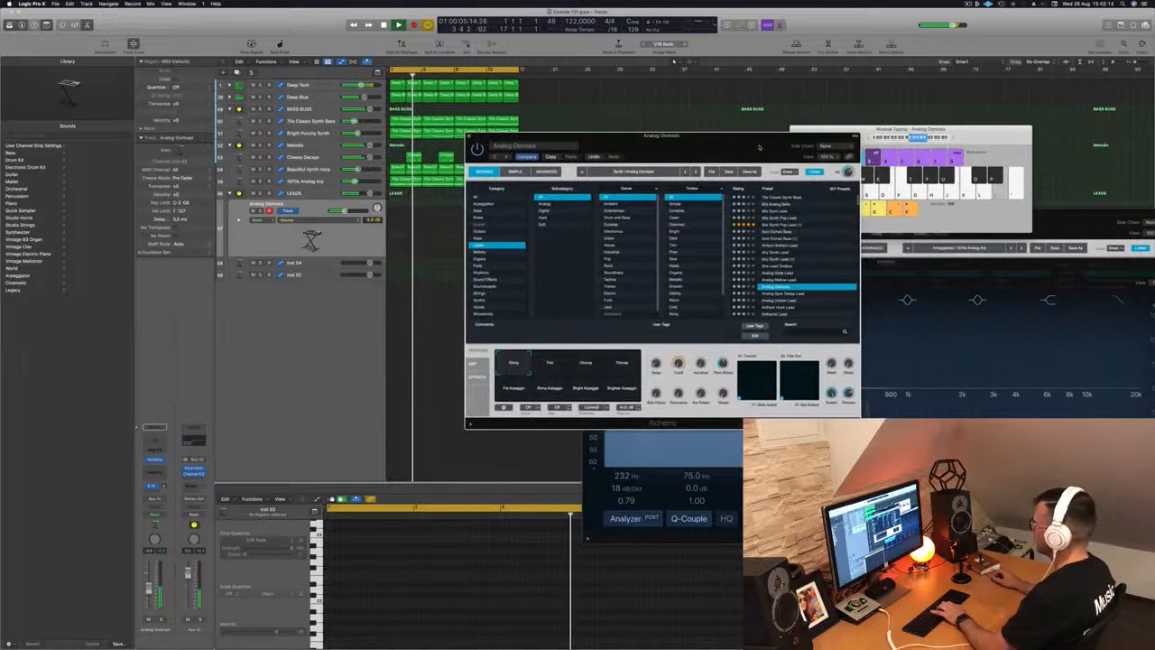
key(Down)
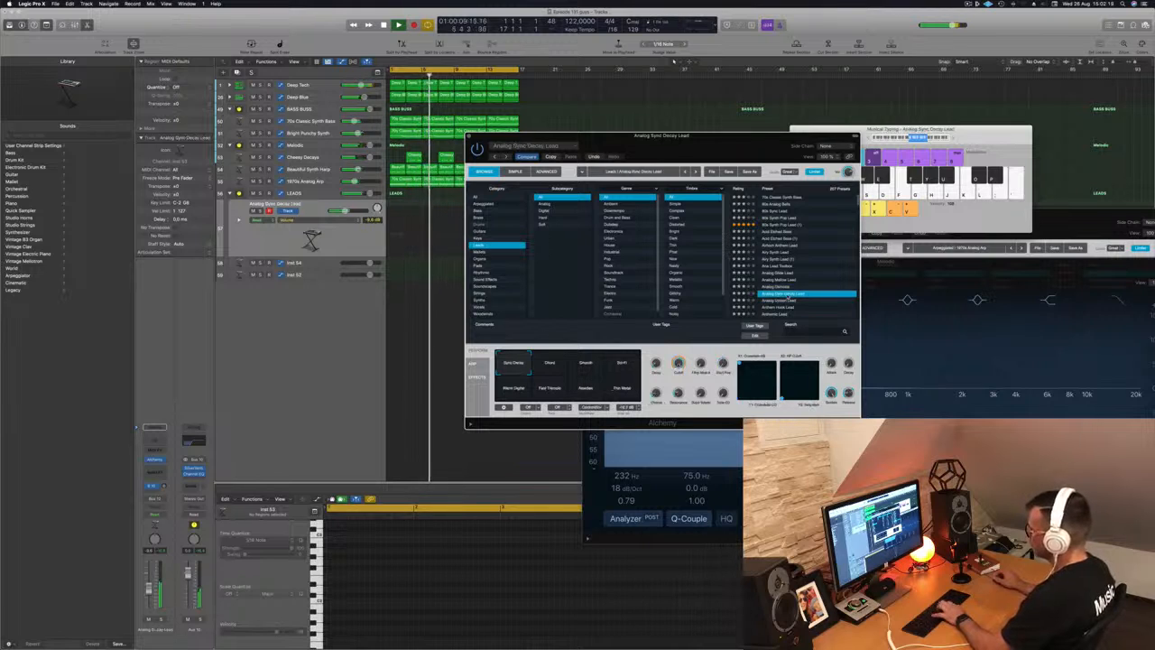
key(Down)
key(Down)
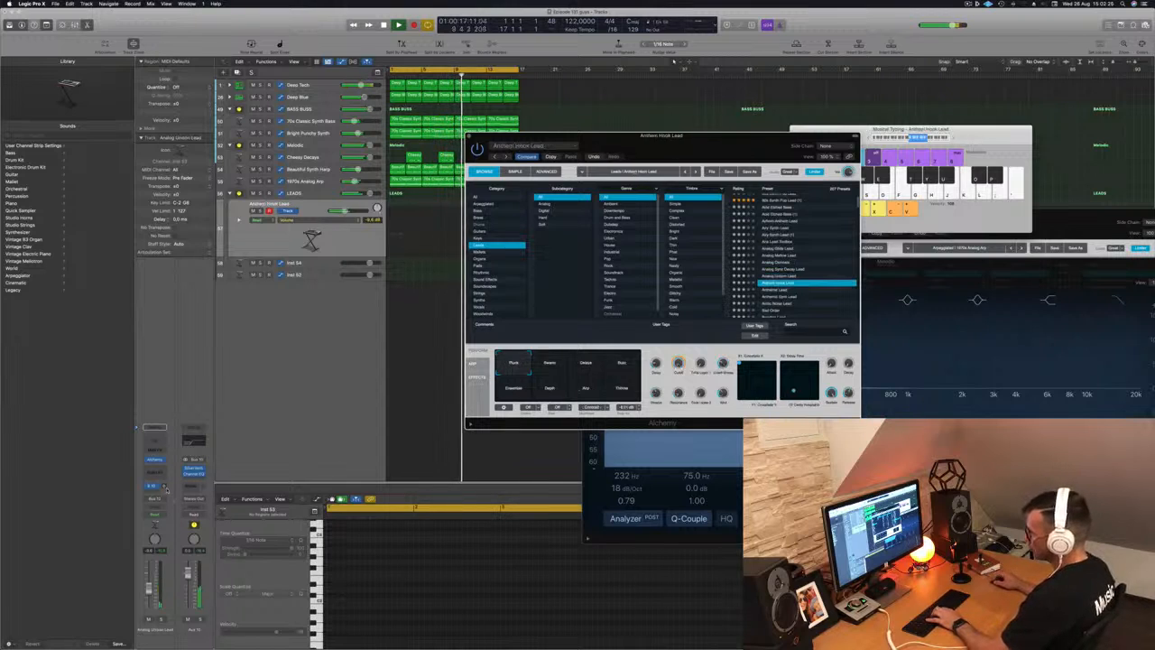
key(Down)
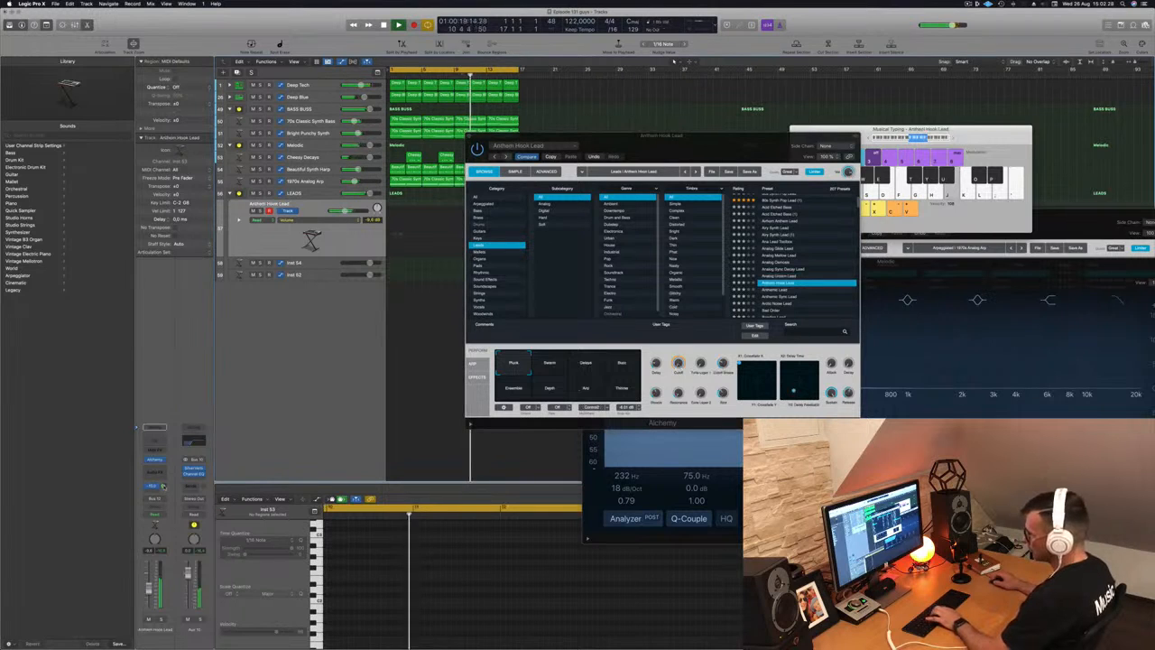
key(Down)
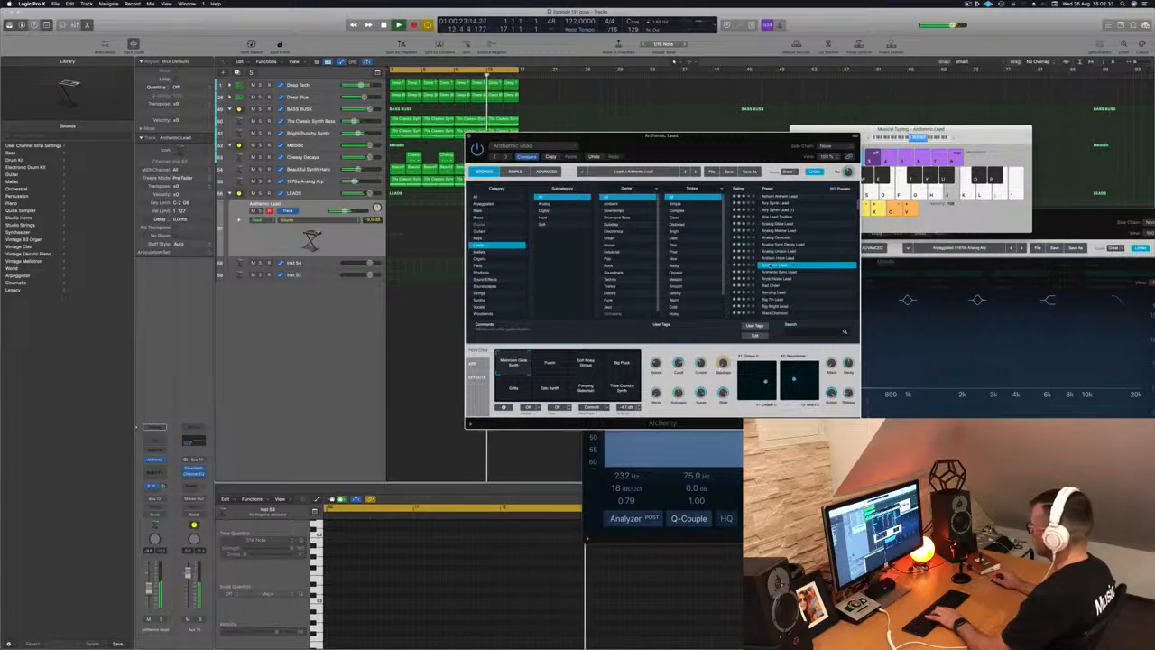
key(Down)
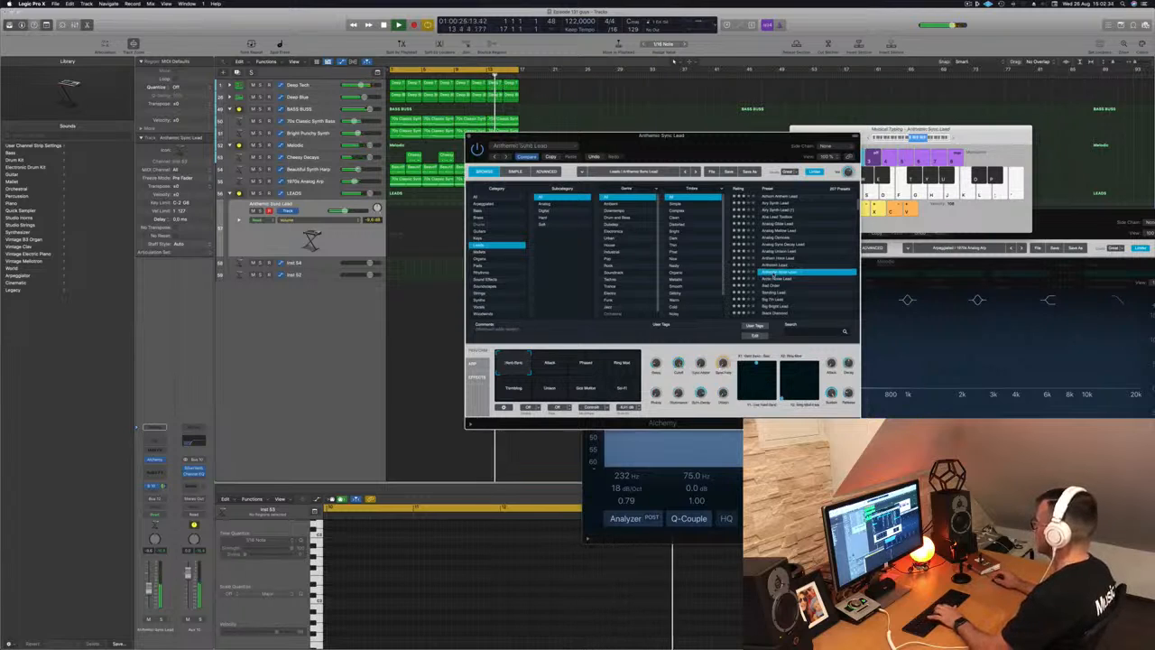
key(Down)
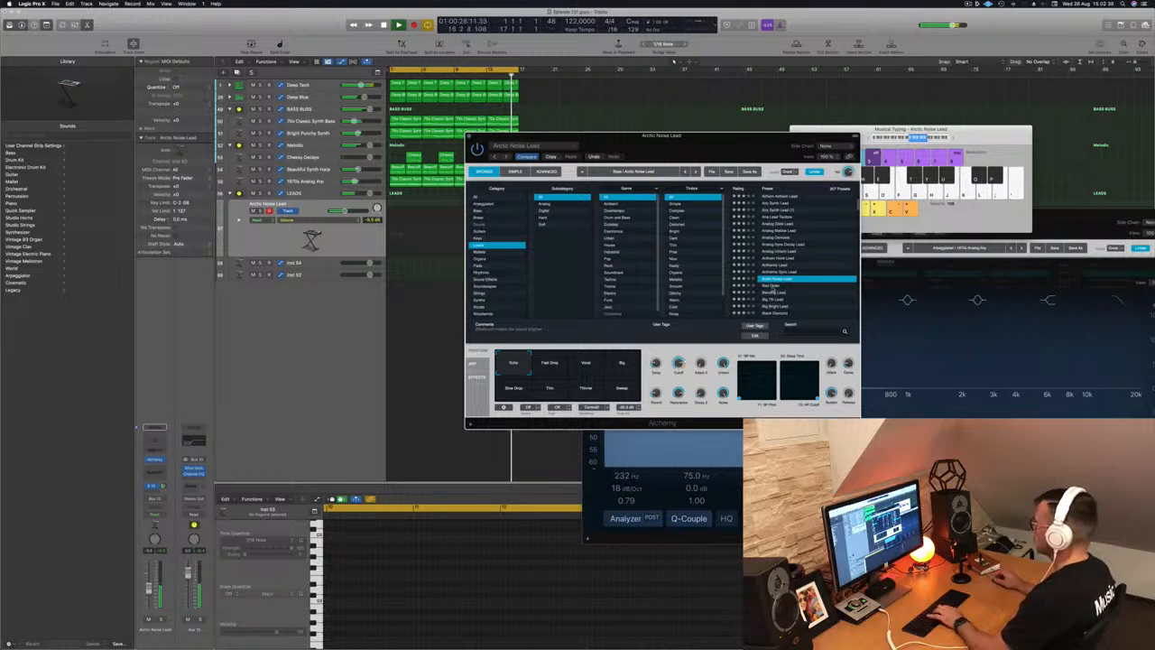
key(Down)
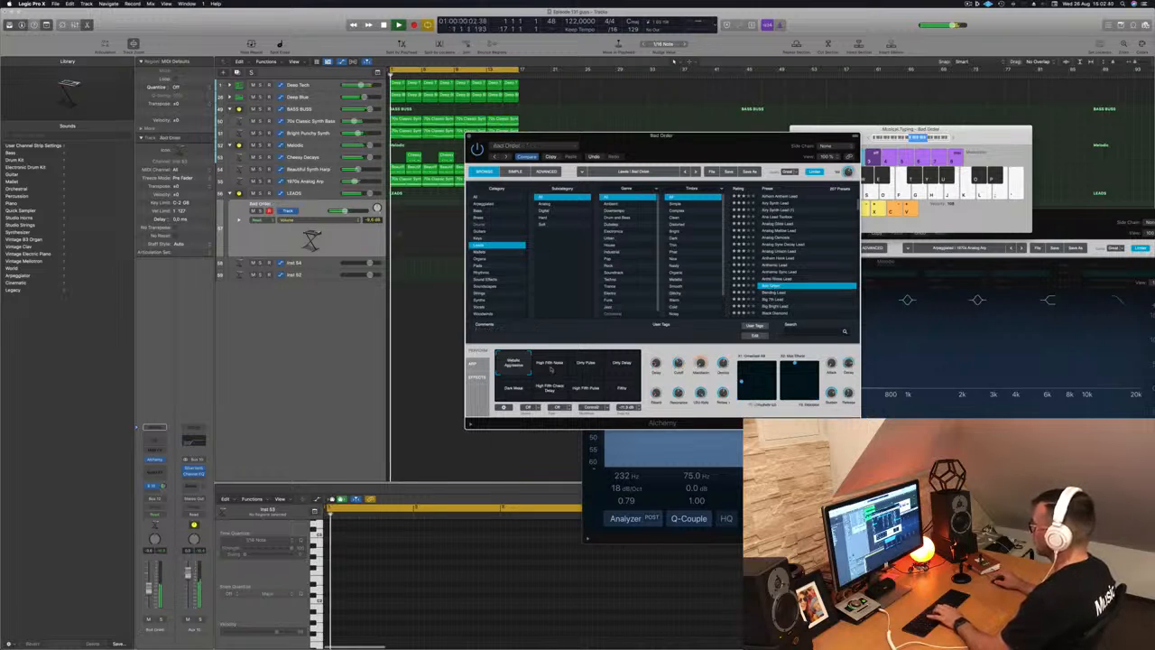
- Try Bad Order's Dirty Delay and Filter variations, then audition Big 7th Lead through Black Diamond
click(618, 366)
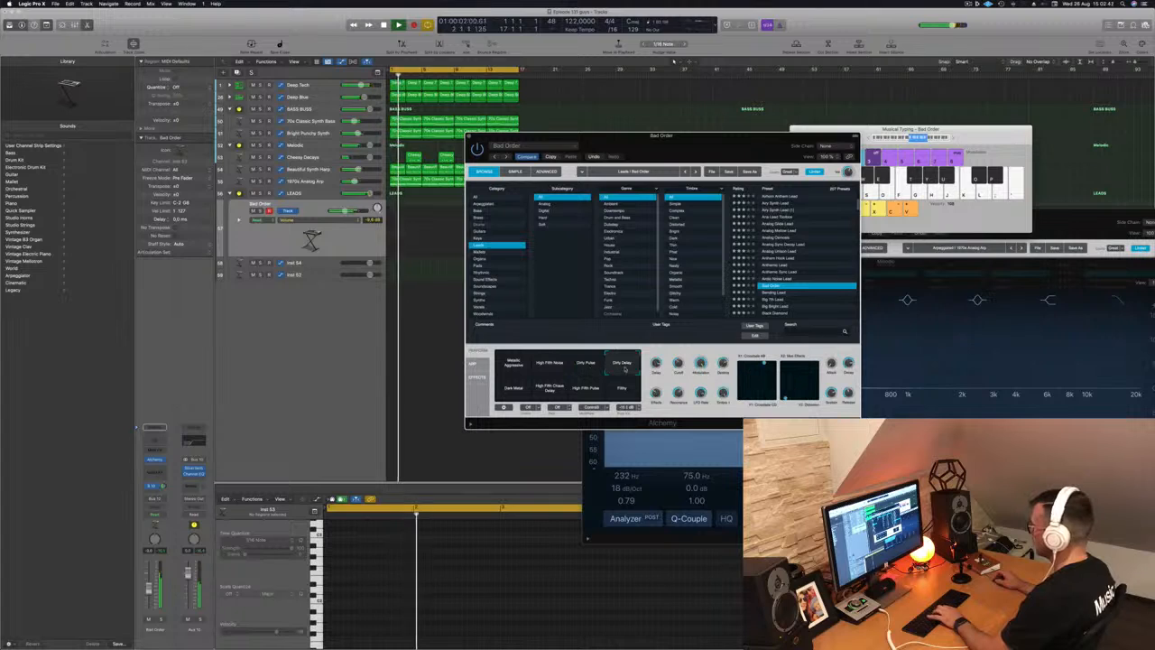
click(625, 389)
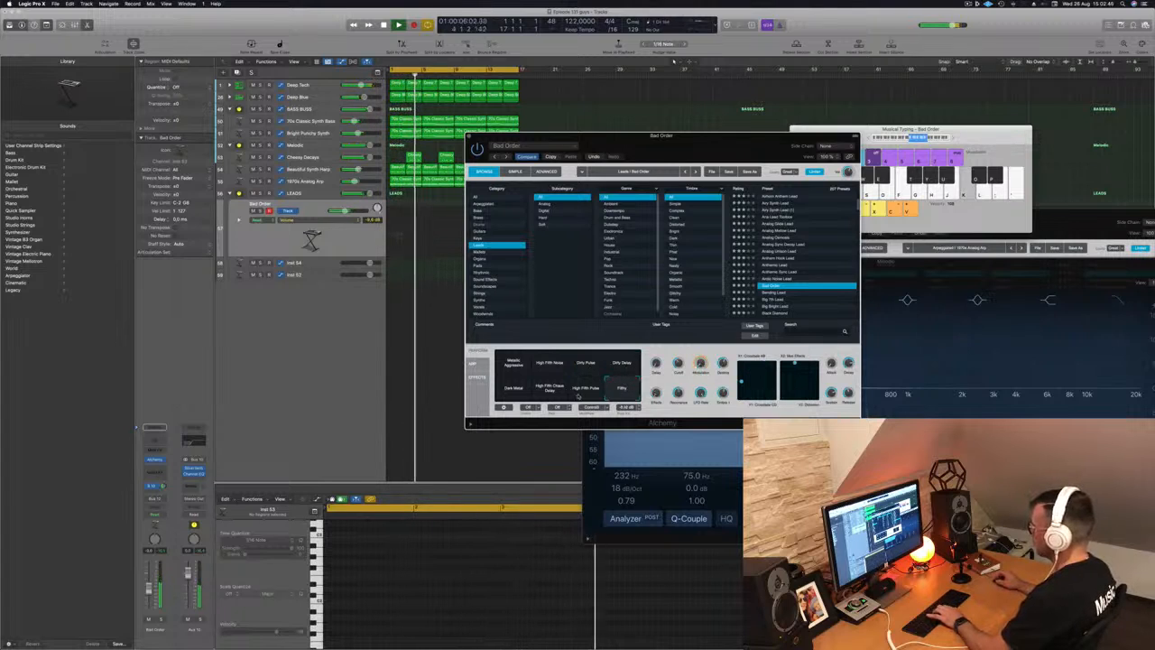
scroll(800, 271, down, 2)
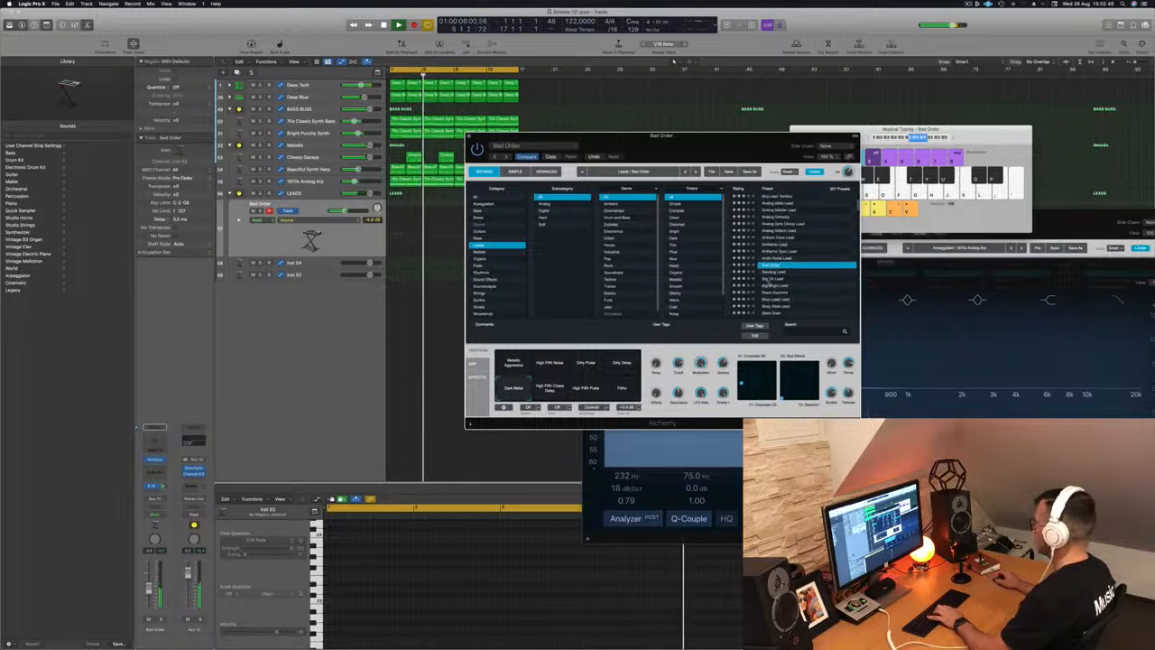
click(774, 279)
click(775, 286)
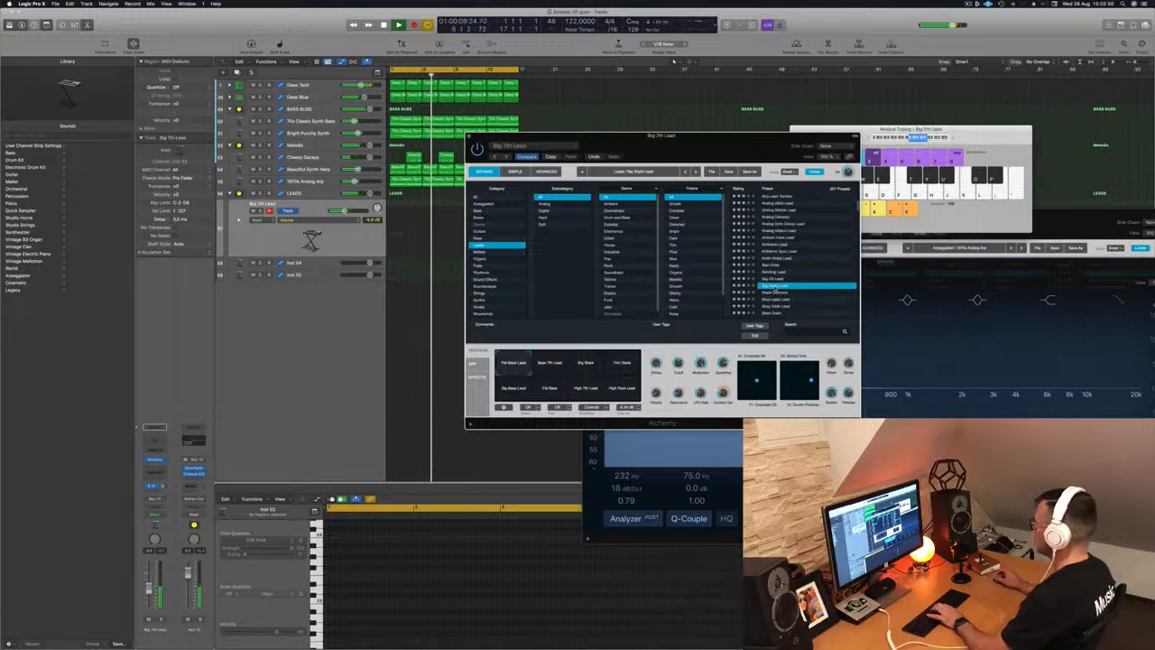
click(776, 292)
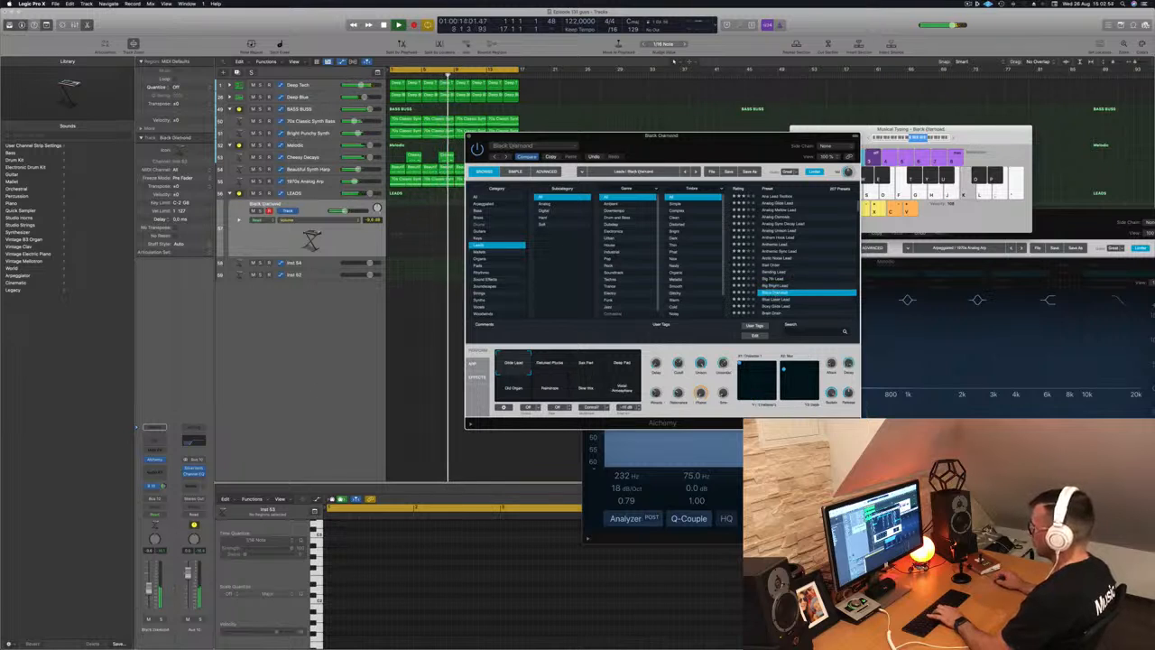
drag(149, 590, 149, 585)
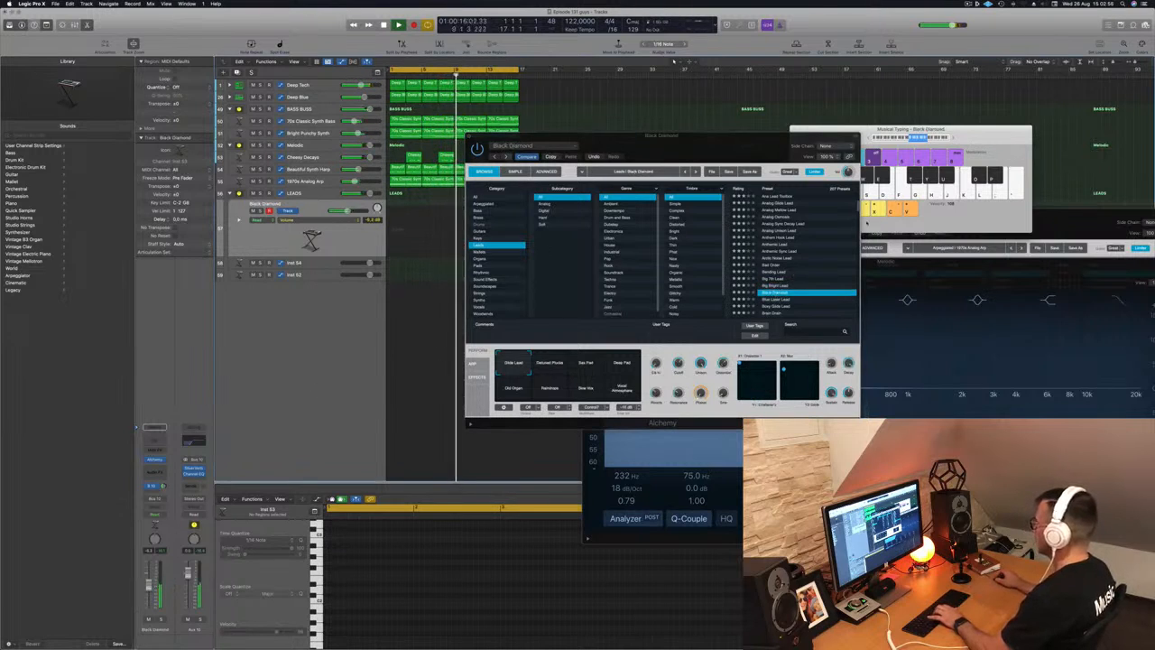
- Audition Blue Laser Lead, Brain Drain and Bricks, lowering the track to about -13 dB
scroll(787, 282, down, 2)
click(787, 279)
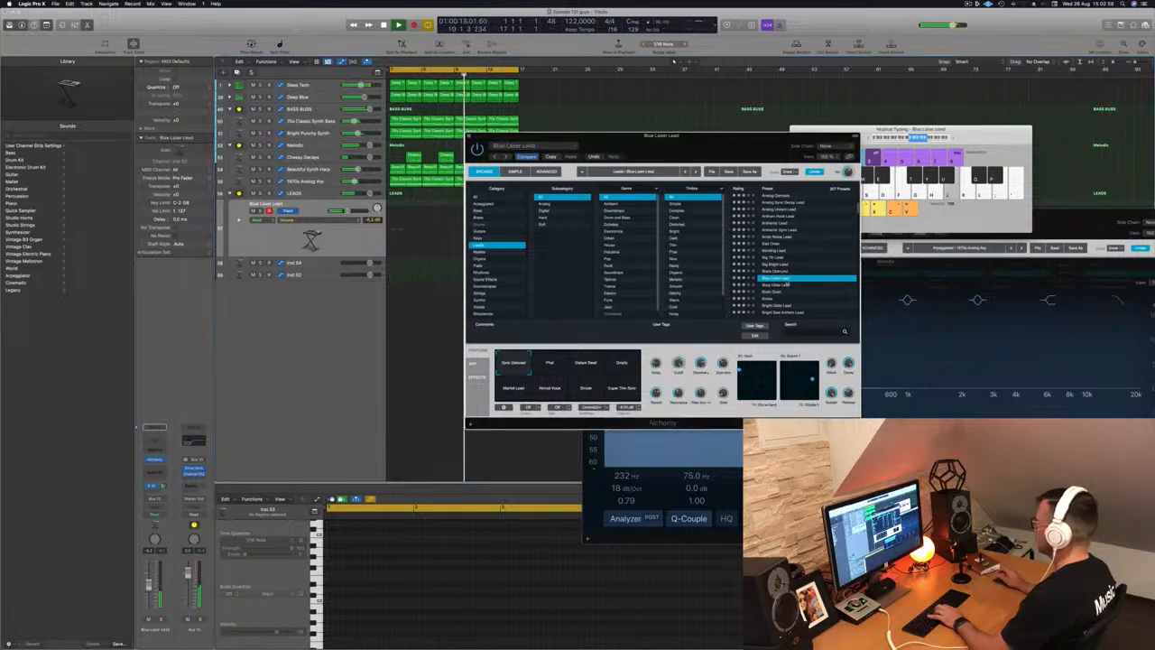
click(775, 292)
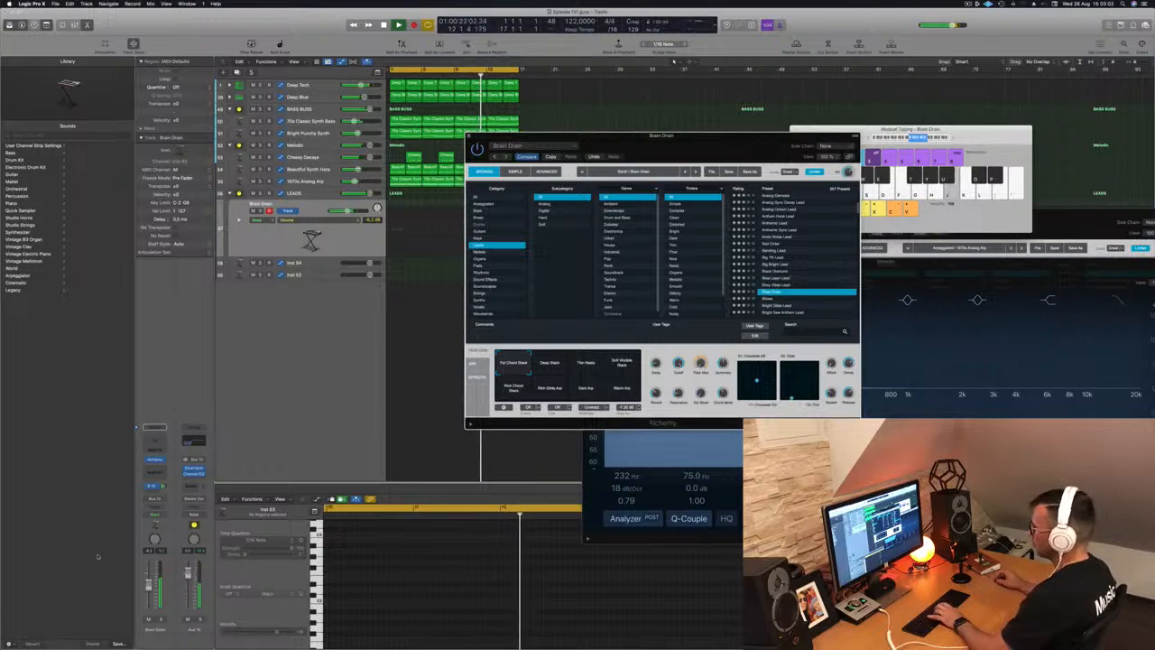
drag(149, 585, 149, 593)
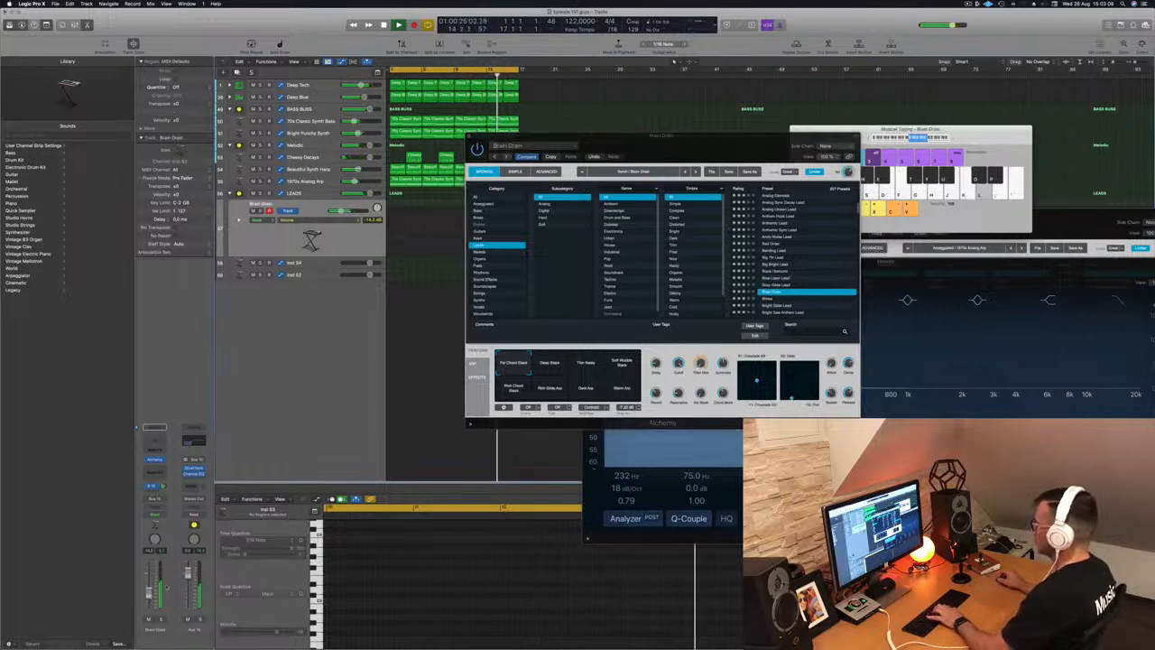
click(768, 300)
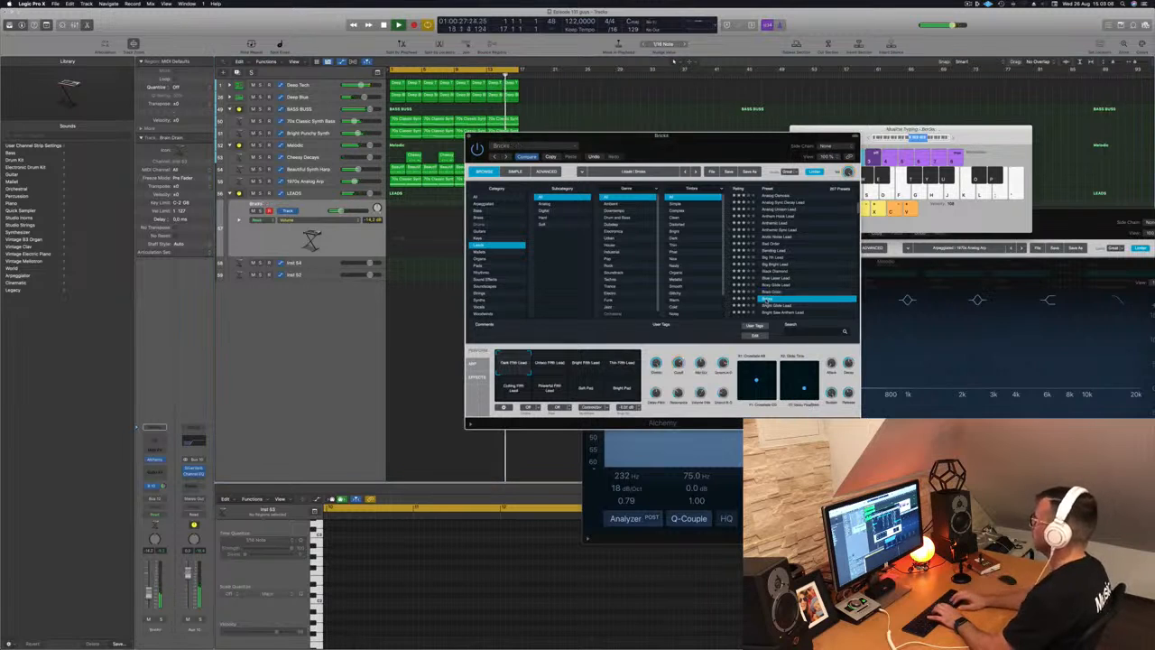
- Step from Bright Glide Lead through Buzz Fuzz Phaser Bass to the Classic preset
key(Down)
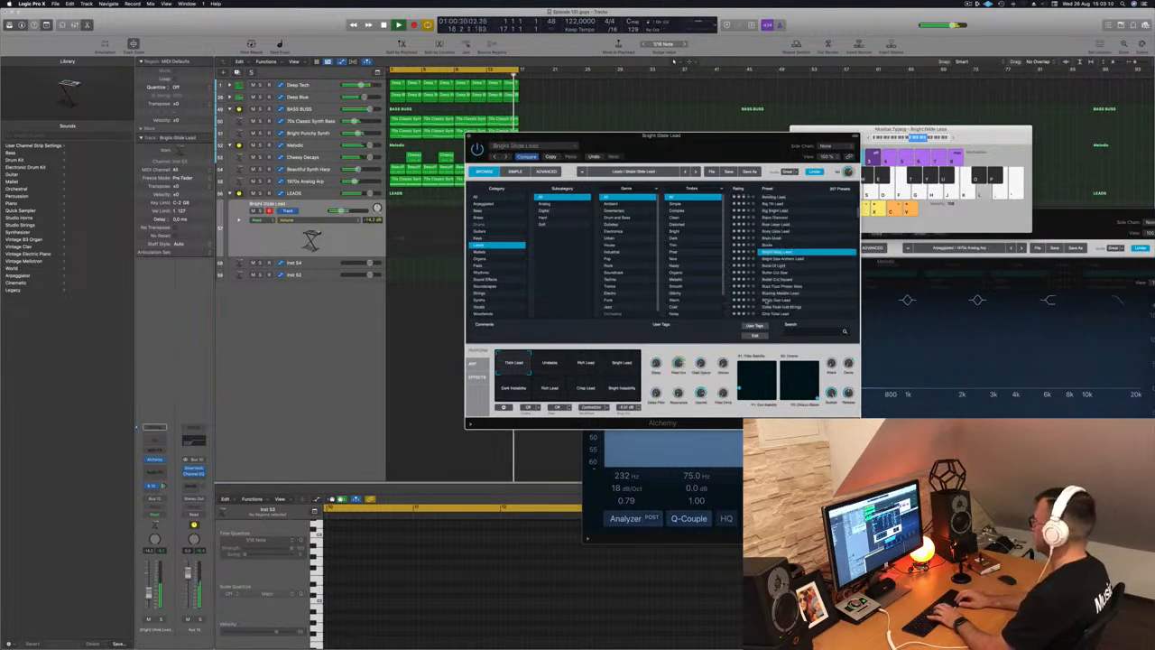
key(Down)
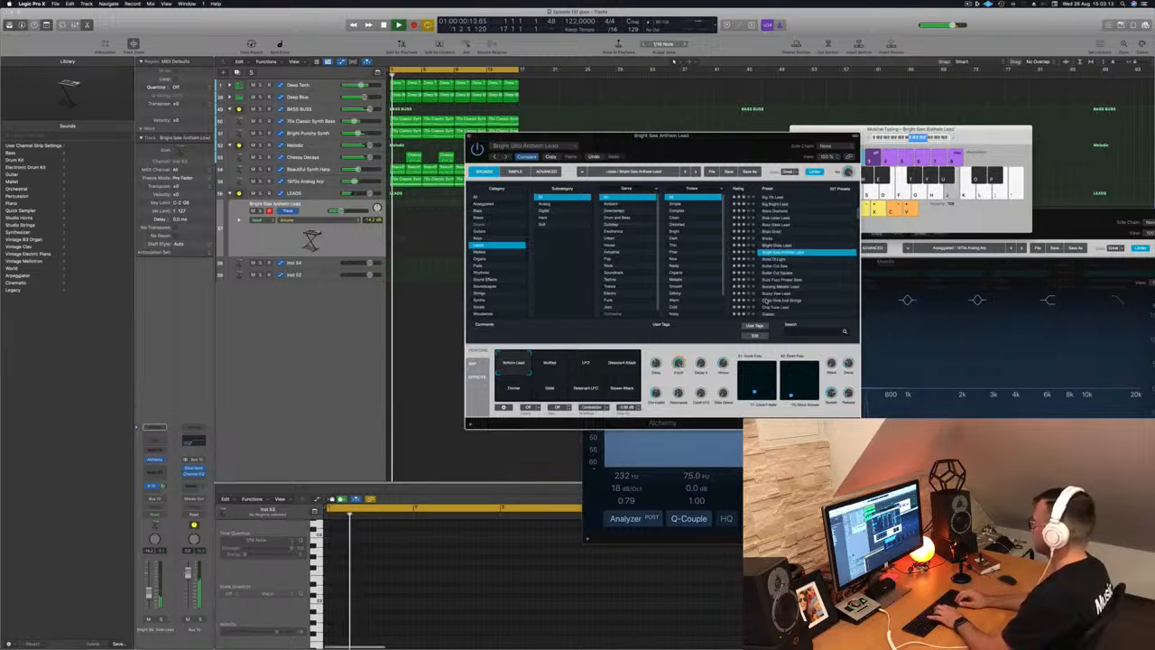
key(Down)
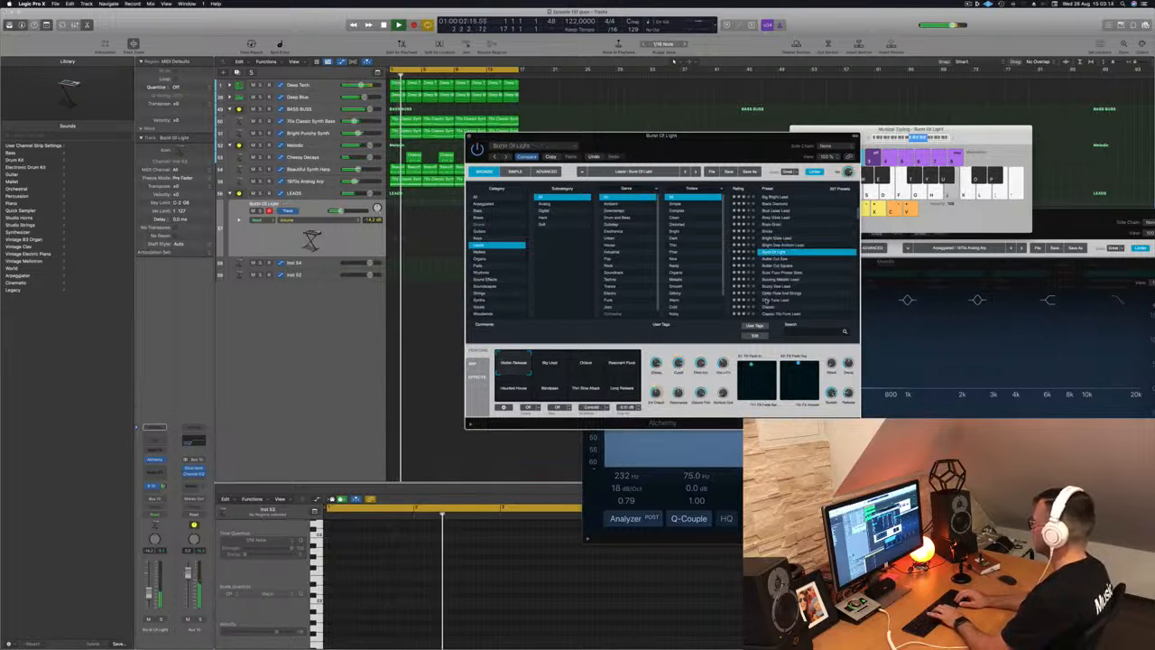
key(Down)
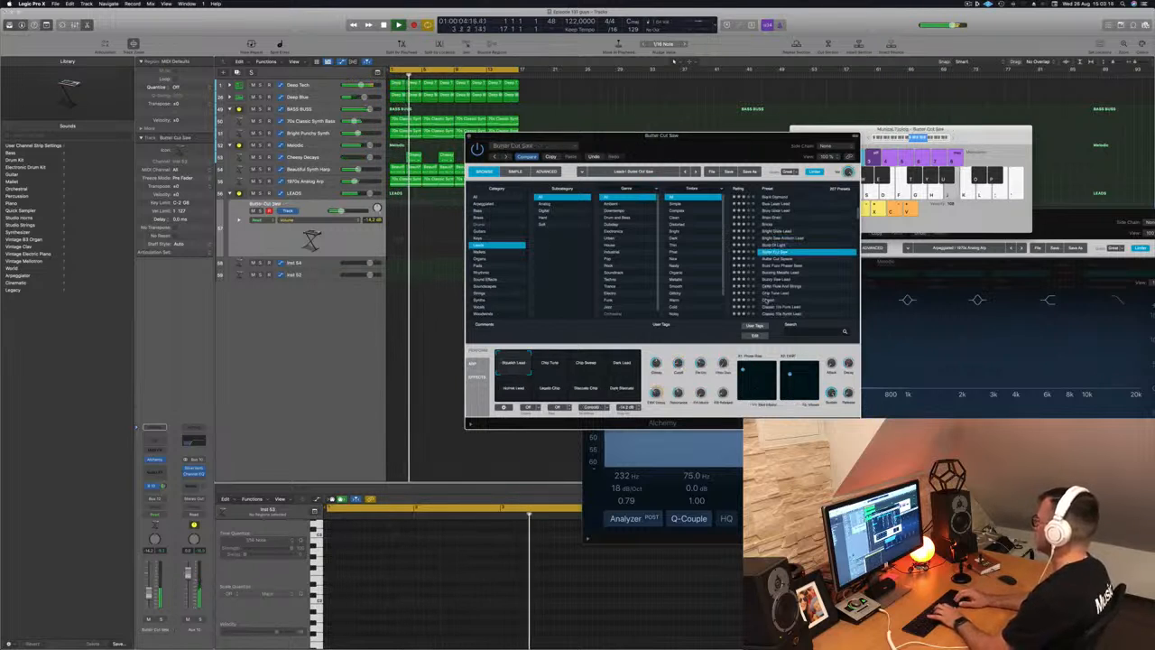
key(Down)
key(Down)
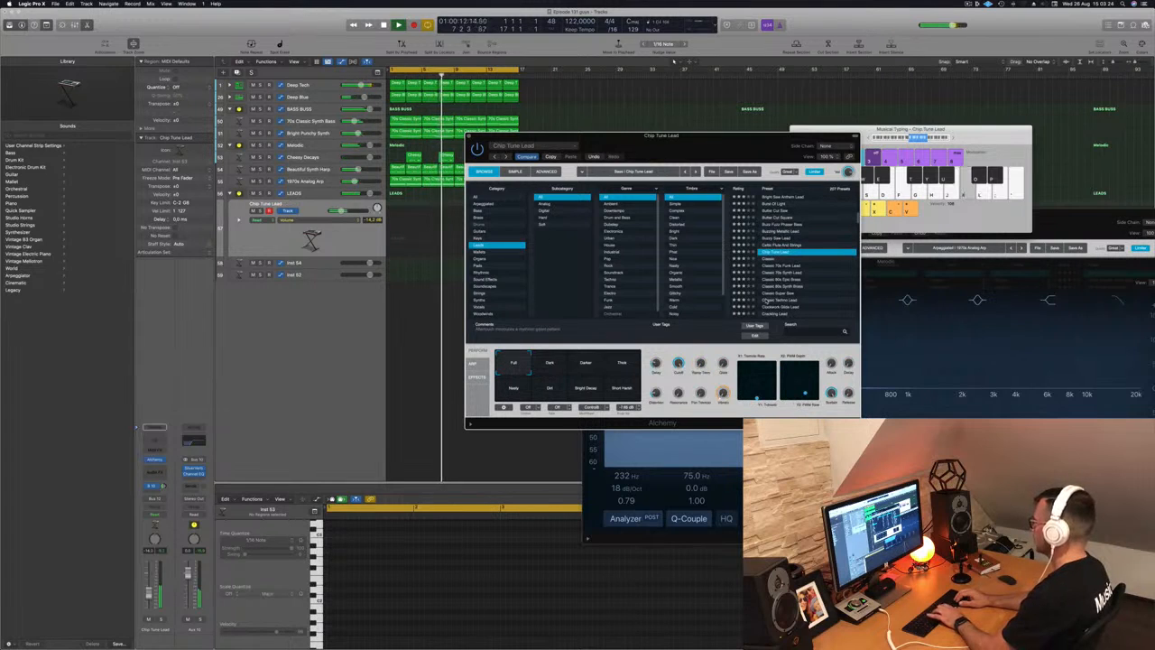
key(Down)
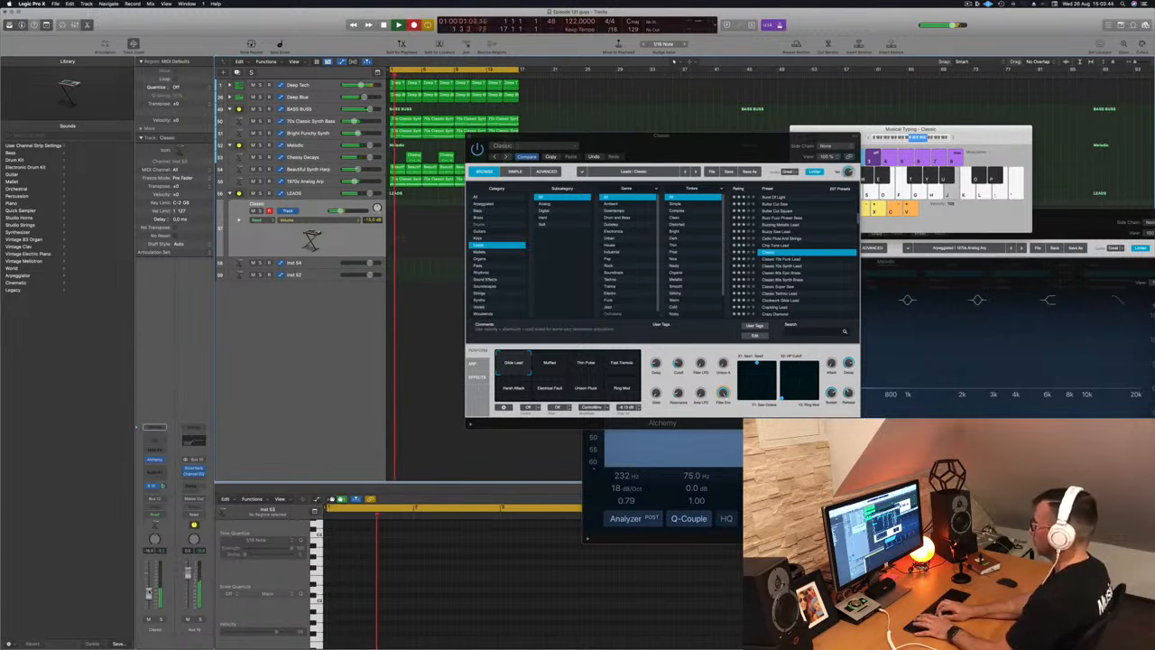
- Record the D, C, B phrase repeatedly with Musical Typing keys J, K, L, then stop
key(l)
key(k)
key(j)
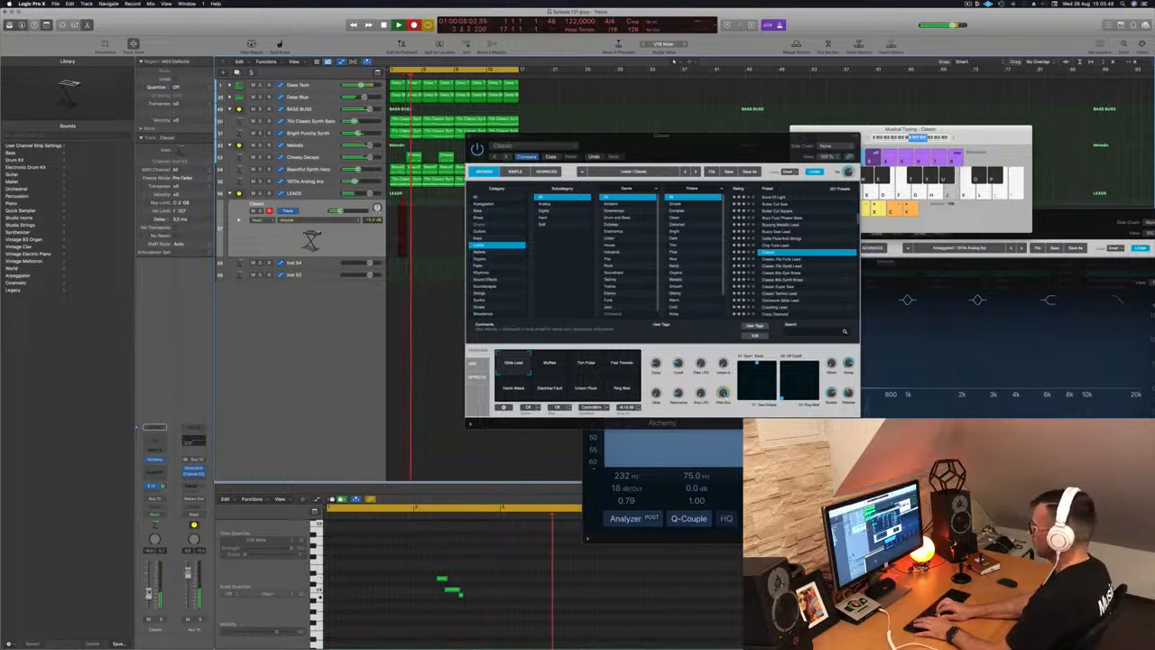
key(l)
key(k)
key(j)
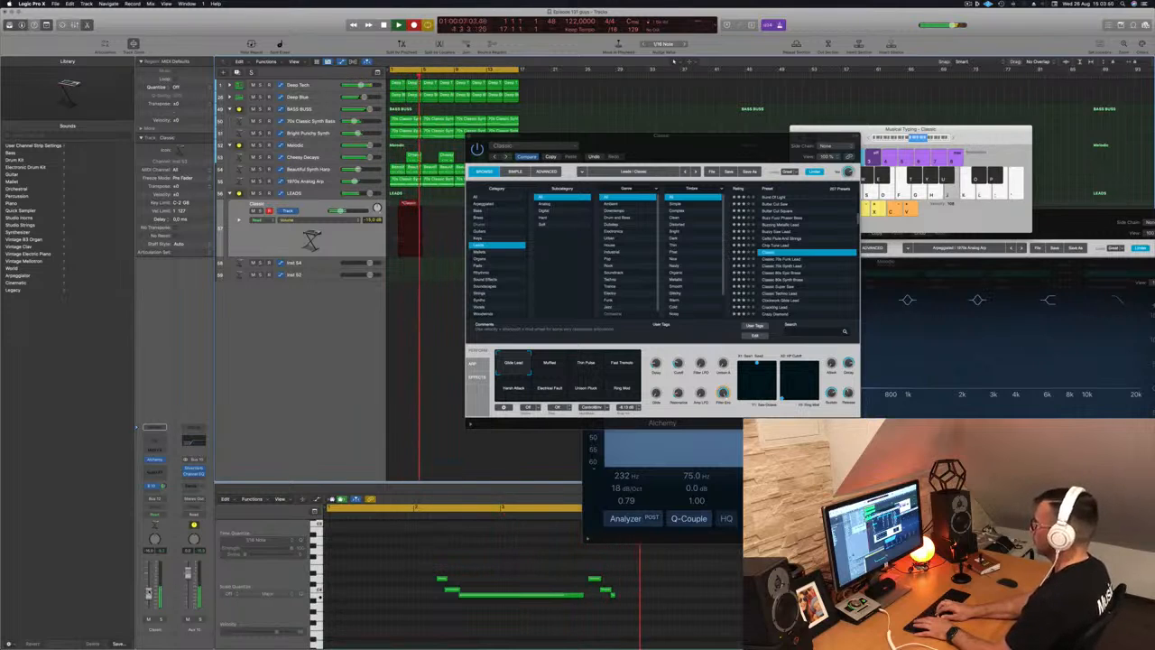
key(l)
key(k)
key(j)
key(l)
key(k)
key(j)
key(l)
key(k)
key(j)
key(l)
key(k)
key(j)
key(l)
key(k)
key(j)
key(l)
key(k)
key(j)
key(space)
key(space)
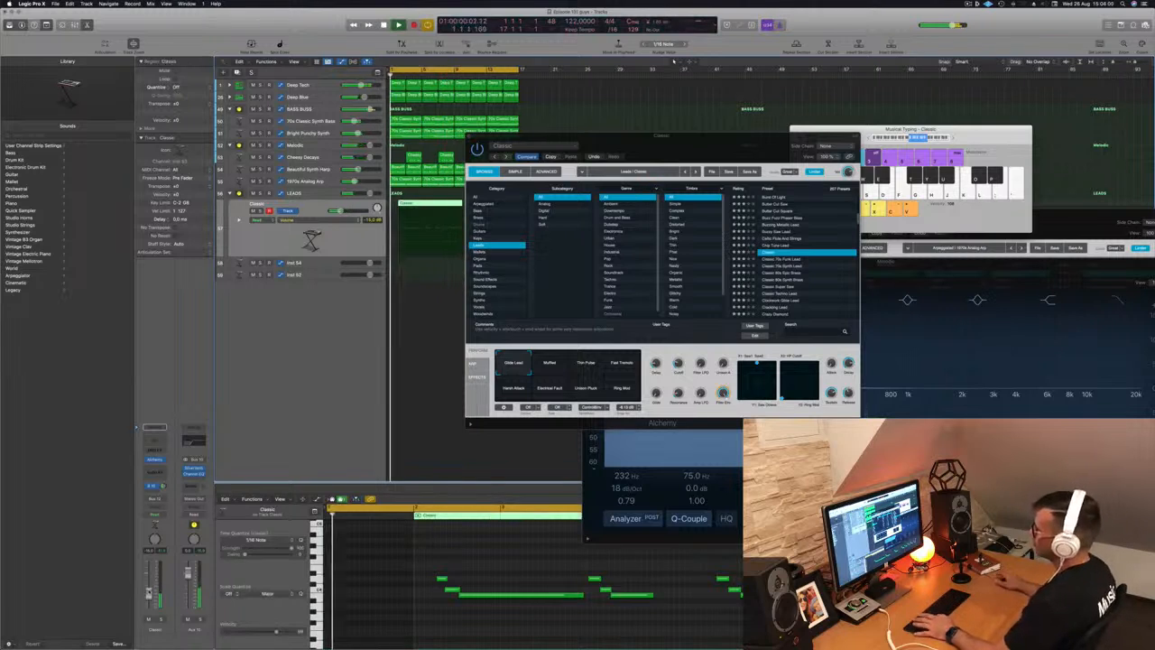
- Shift three of the recorded lead notes earlier in the note editor
drag(688, 140, 768, 76)
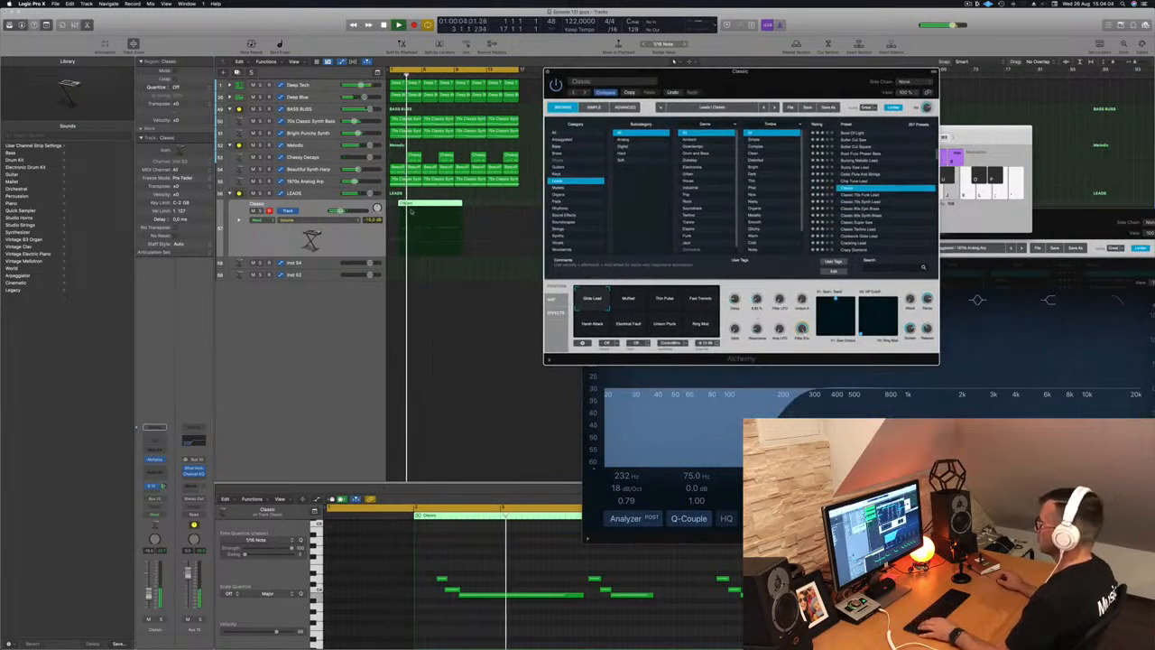
key(space)
key(space)
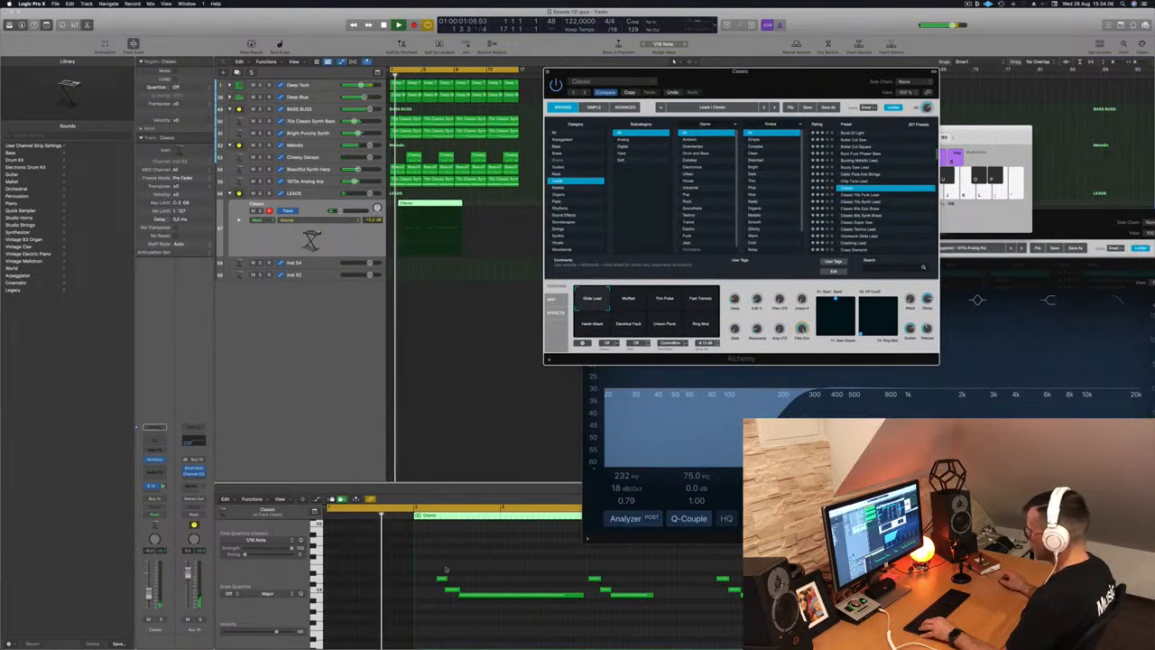
drag(436, 569, 483, 598)
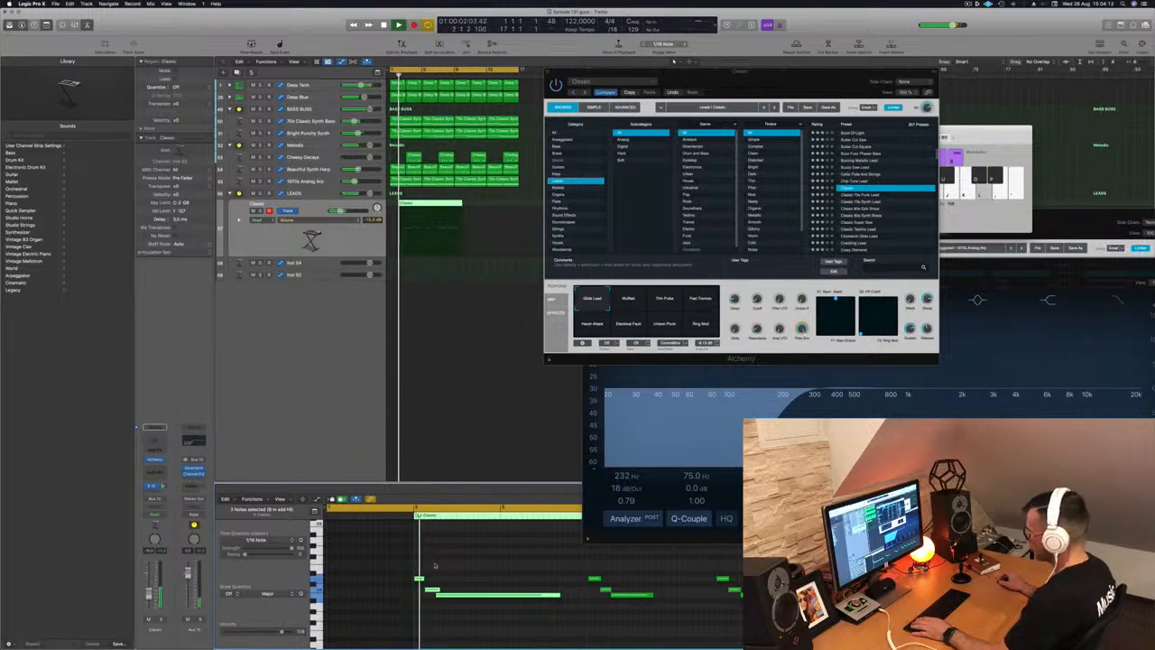
key(super+Left)
key(super+Left)
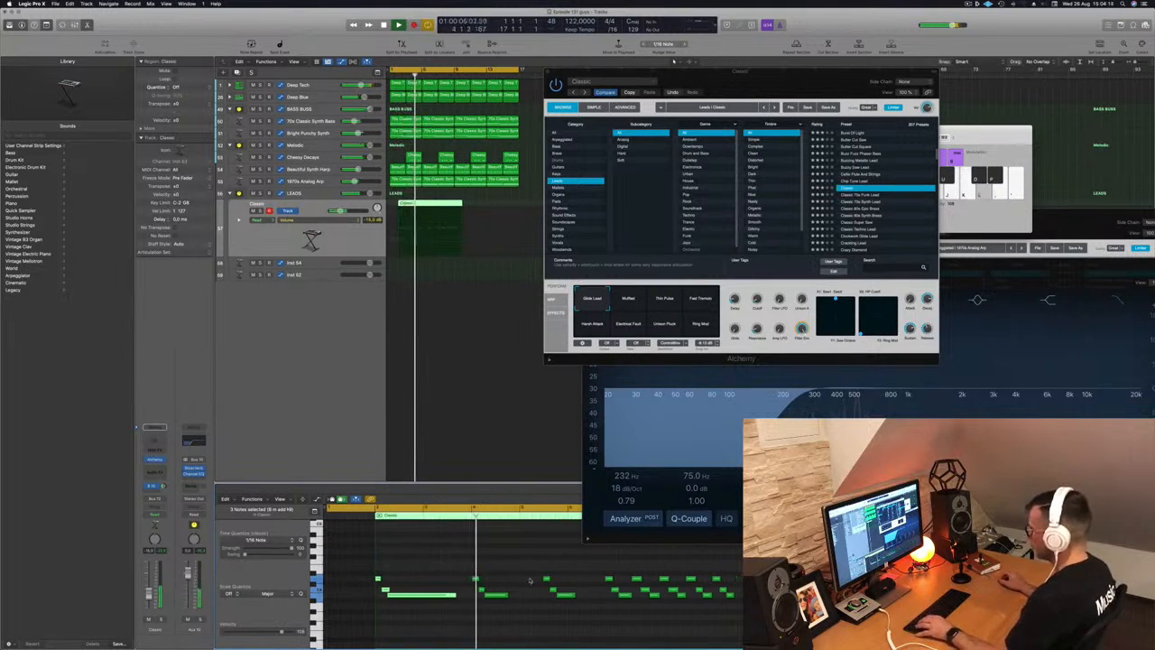
- Move the Classic region to bar 1, split it at bar 3 and delete the right part
drag(413, 204, 404, 204)
key(space)
key(space)
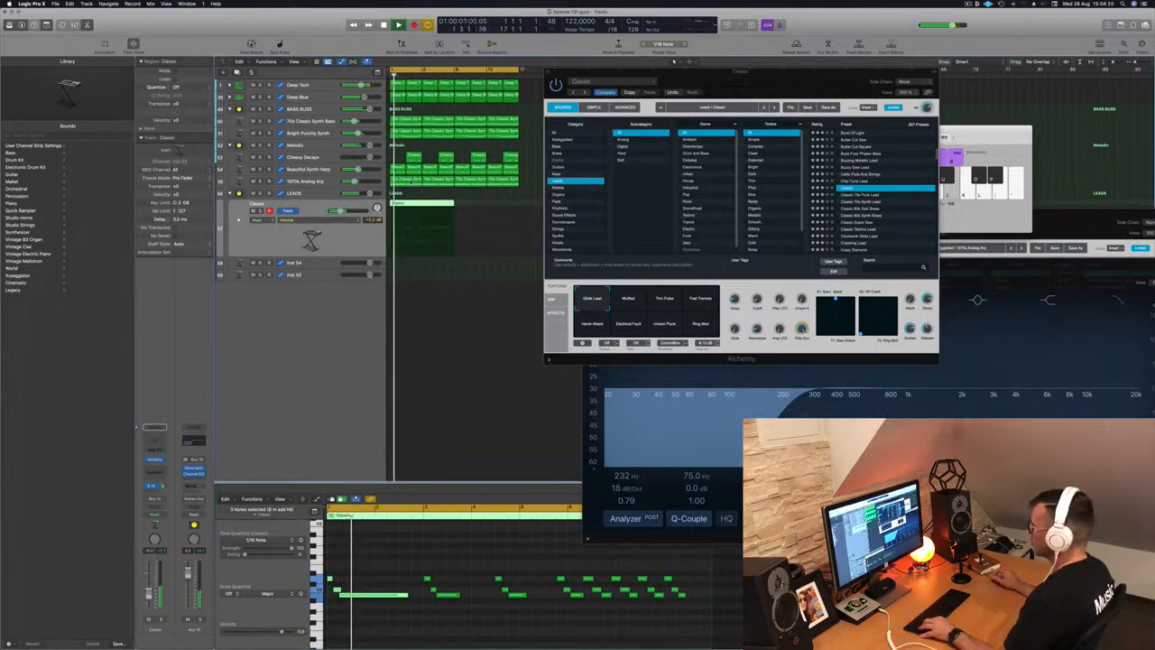
super+double_click(406, 246)
click(428, 219)
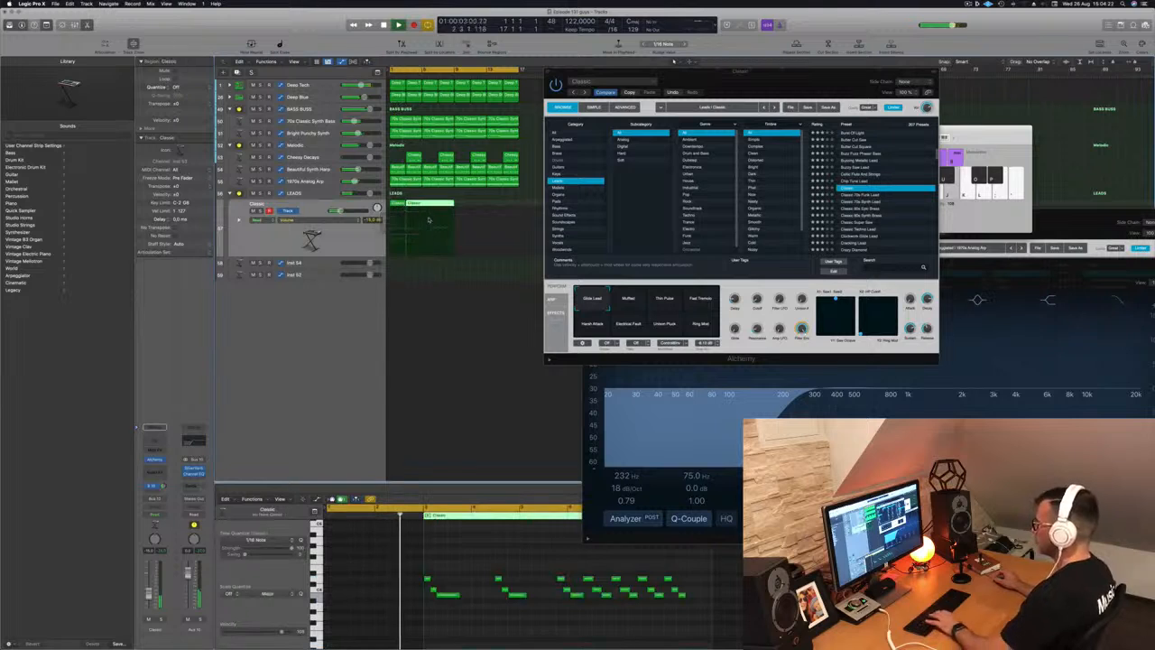
key(Delete)
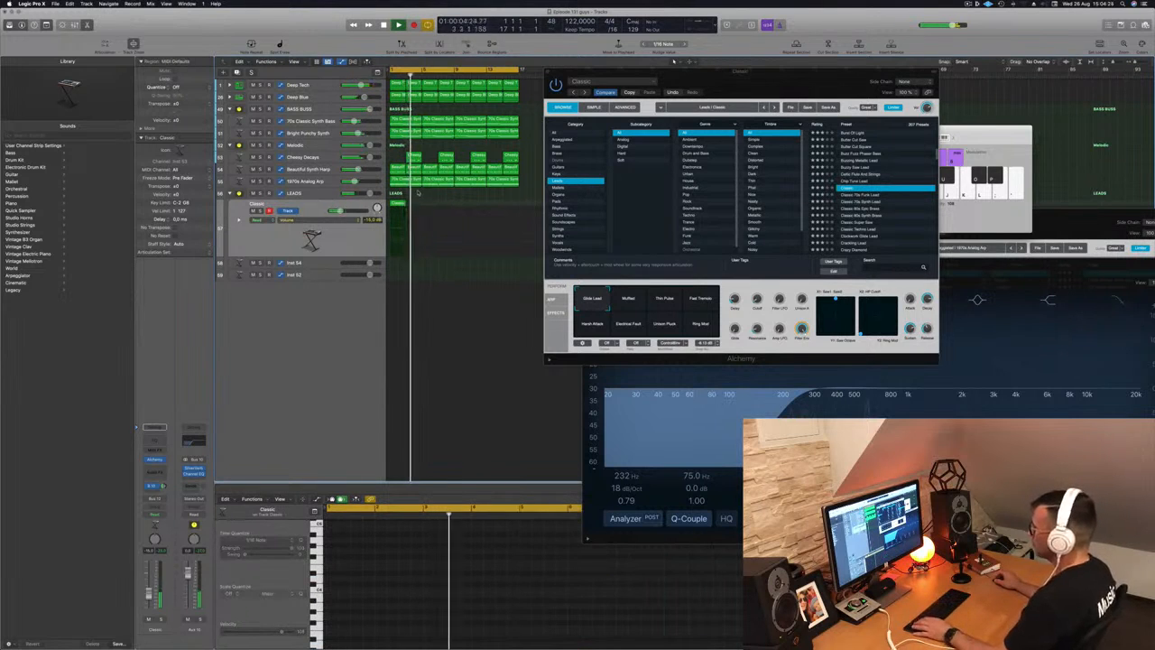
- Copy the Classic region to bar 5 and reselect the original at bar 1
key(space)
click(396, 208)
drag(397, 208, 431, 211)
click(395, 208)
- Duplicate the short opening note twice along the bar and slightly lengthen the long held note
click(402, 594)
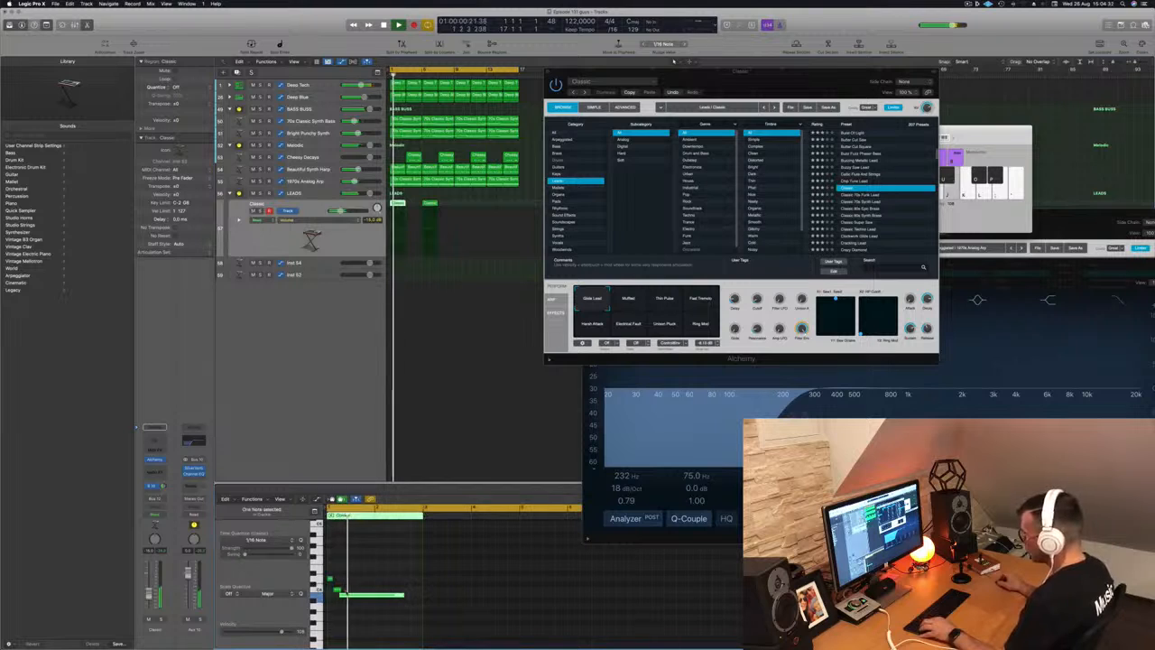
drag(331, 578, 416, 578)
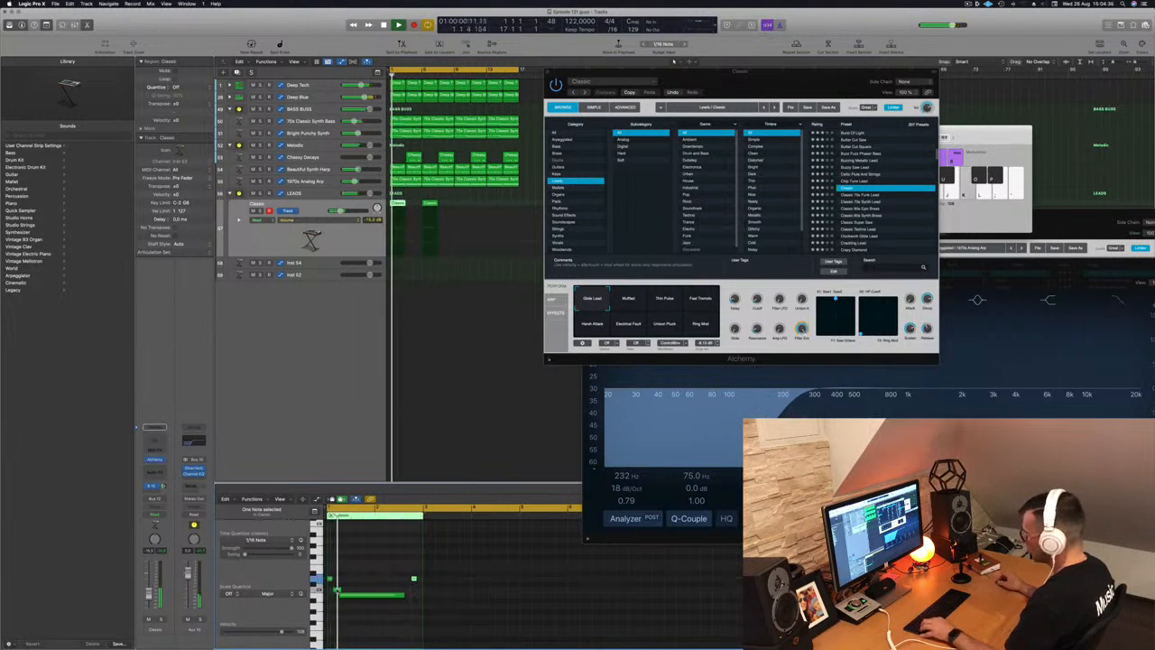
drag(339, 591, 412, 594)
key(super+Right)
key(super+Right)
key(super+Right)
key(super+Right)
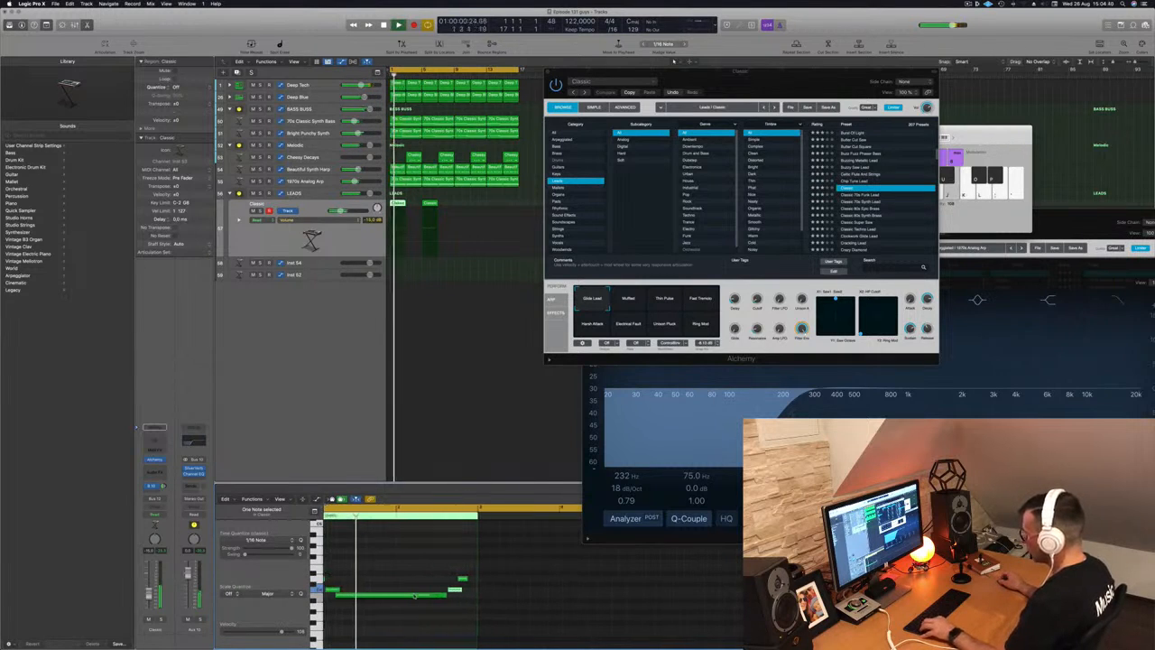
scroll(414, 596, left, 2)
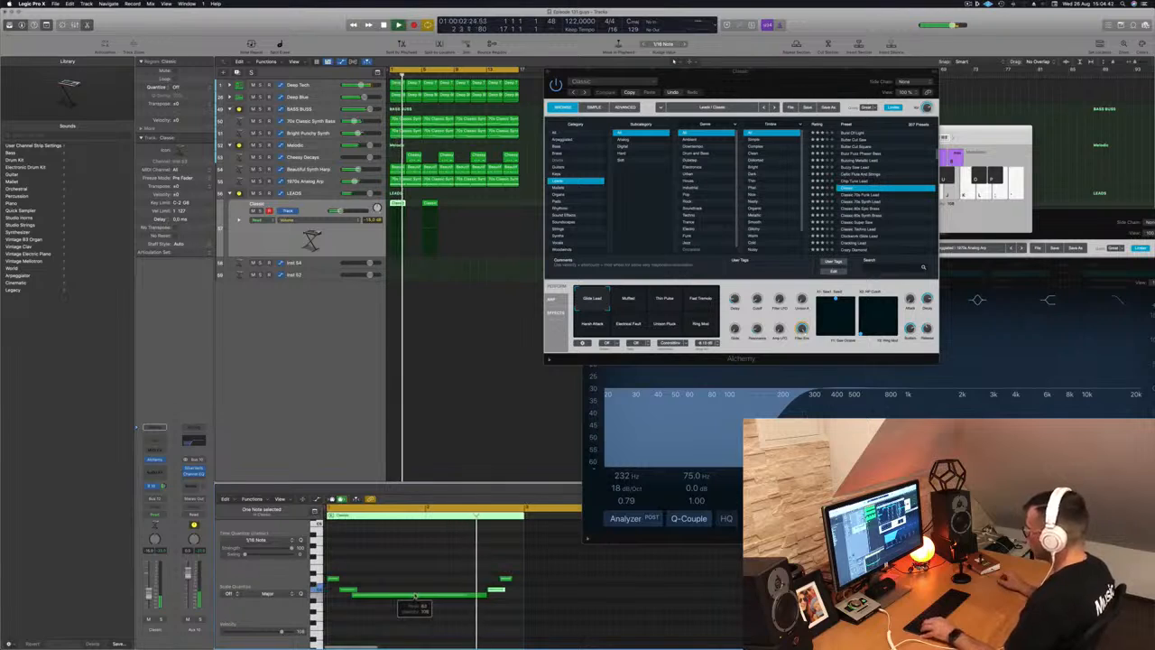
key(super+Left)
drag(471, 594, 476, 596)
key(super+Left)
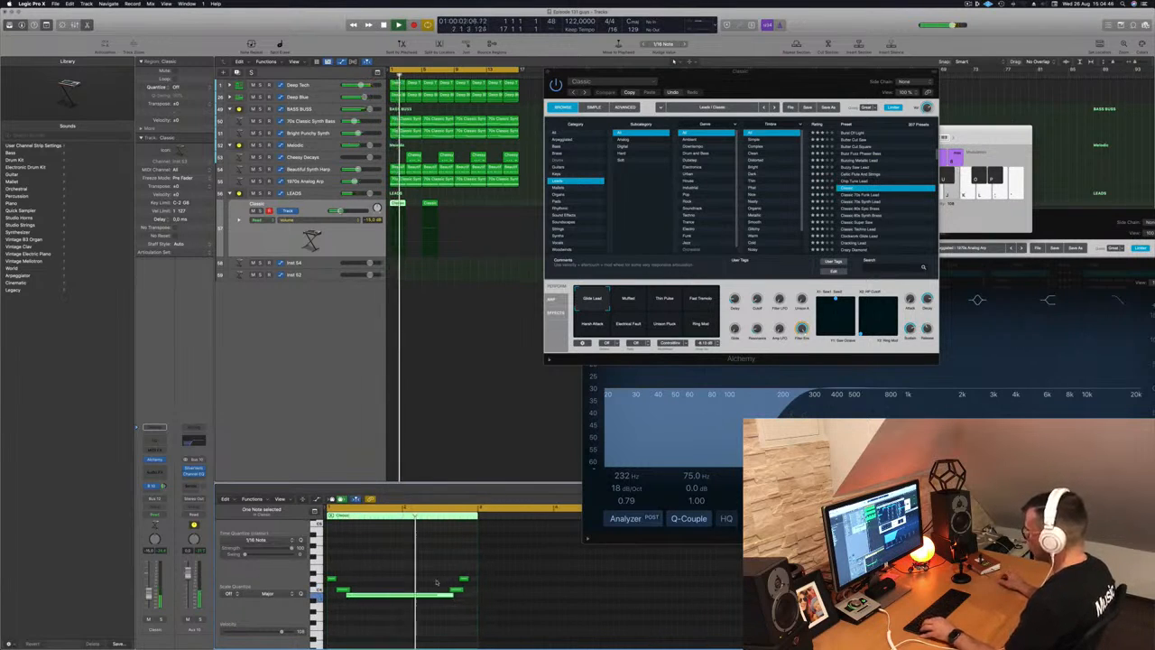
key(super+Left)
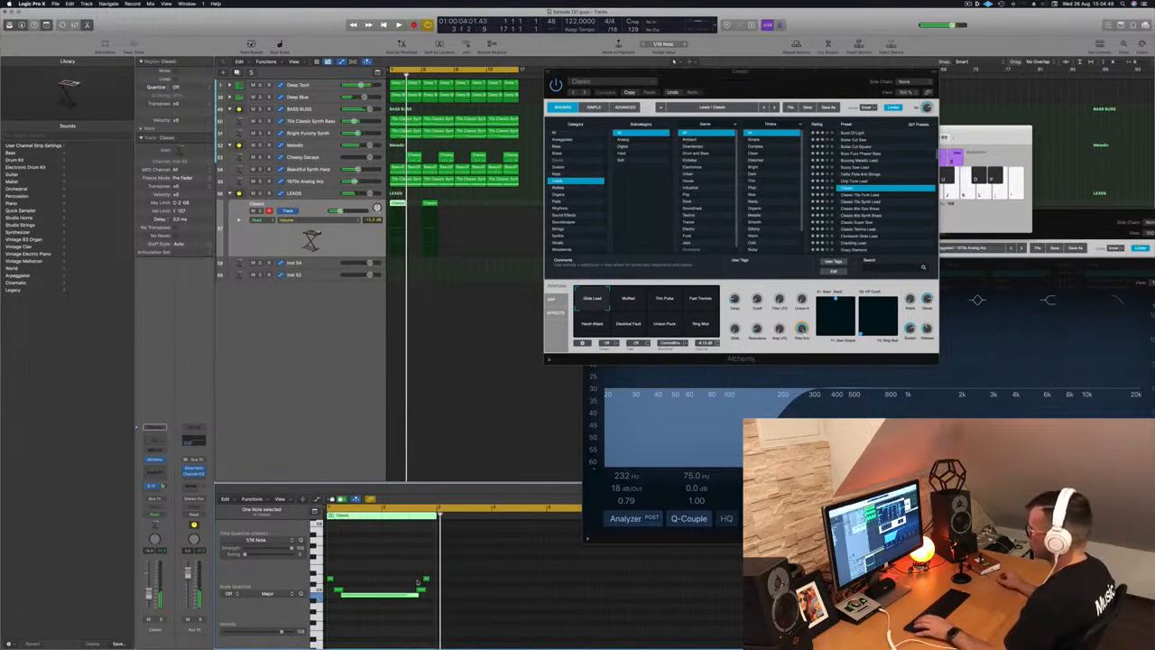
- Delete the extra Classic region at bar 5, keeping the one at bar 1
click(429, 203)
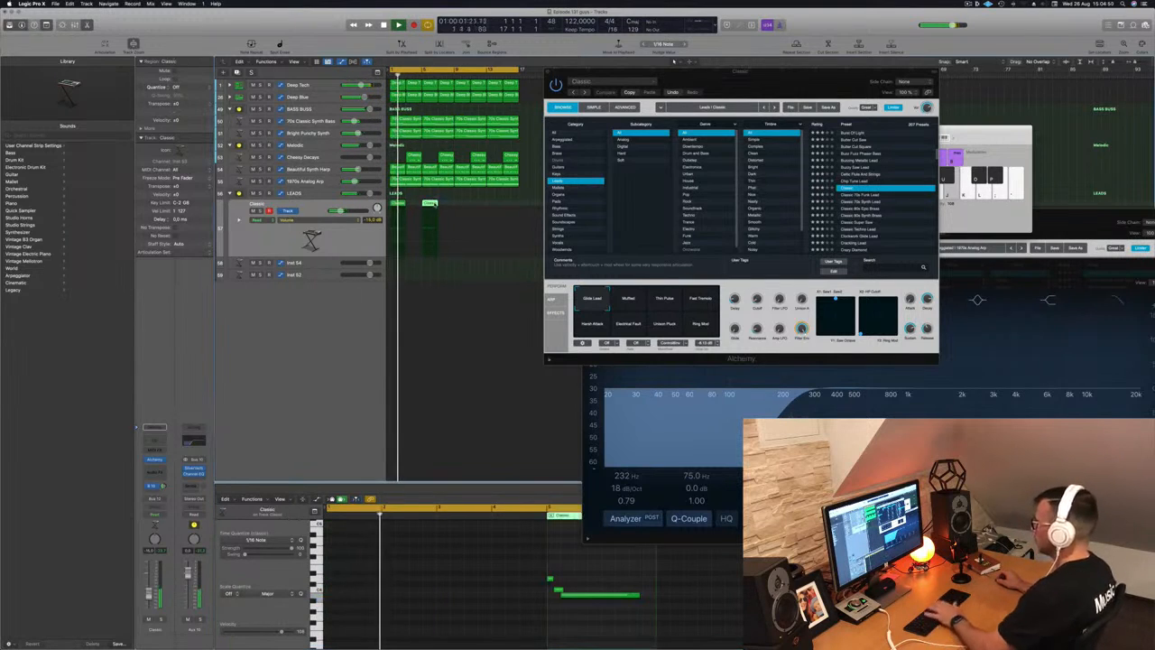
key(Delete)
click(398, 204)
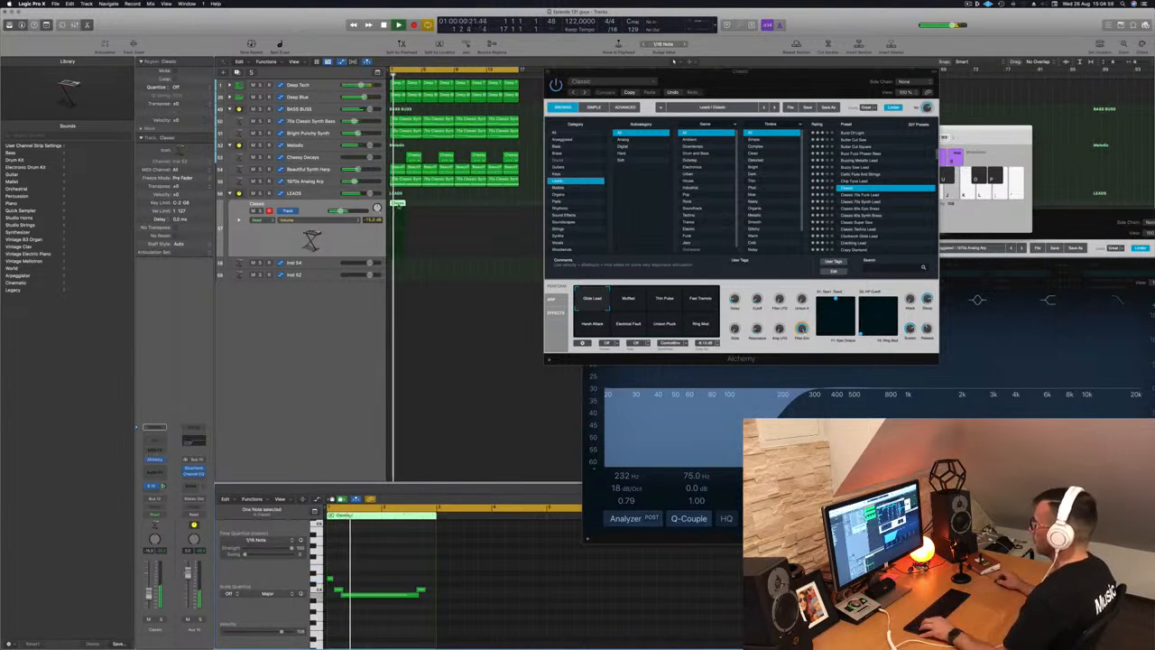
- Repeat the Classic lead region at bars 5, 9 and 13
drag(398, 202, 432, 208)
drag(448, 233, 467, 209)
key(super+Left)
- Copy all four Classic regions onto Inst 54 and transpose their notes down an octave
click(367, 247)
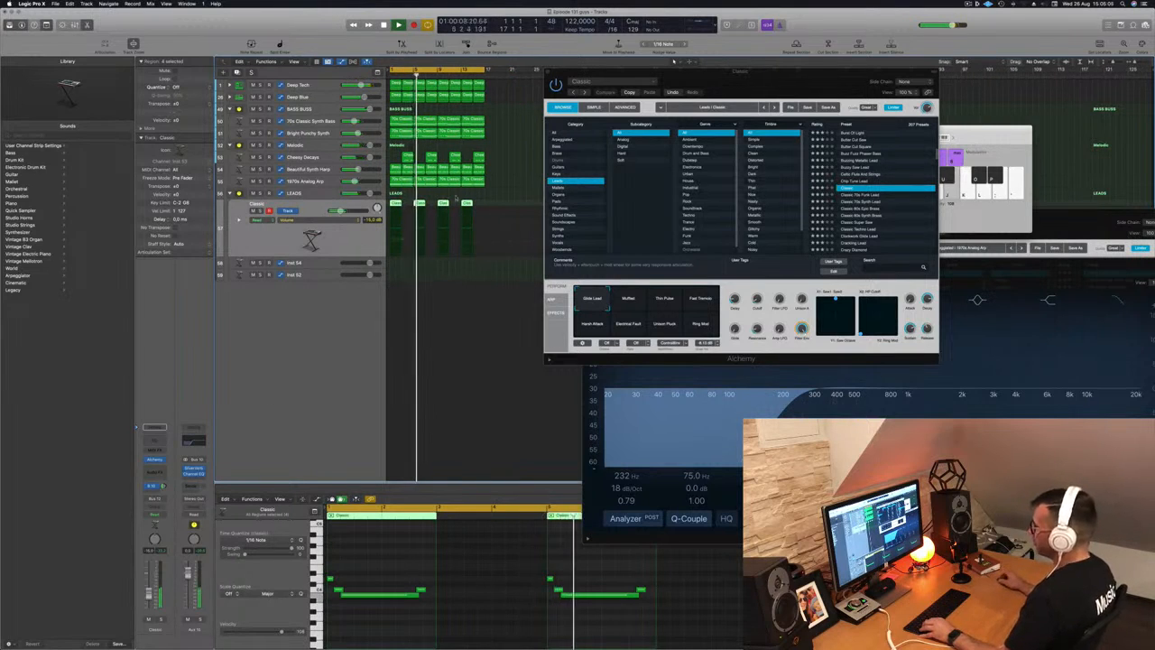
drag(396, 203, 396, 264)
scroll(421, 556, down, 3)
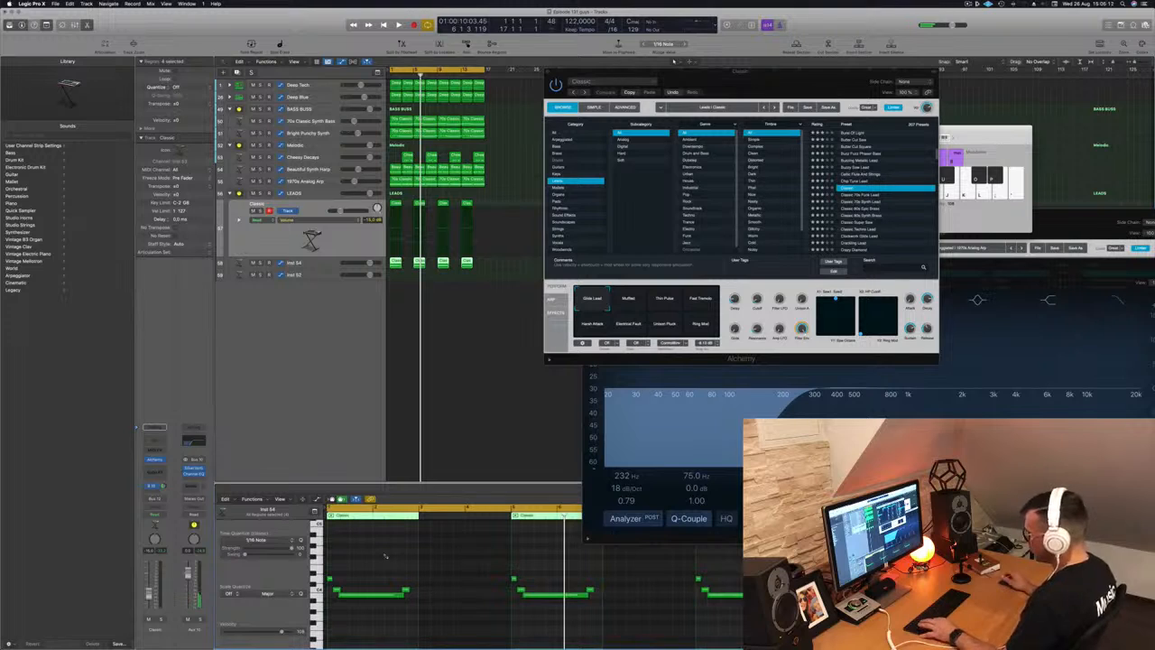
key(super+a)
key(alt+shift+Down)
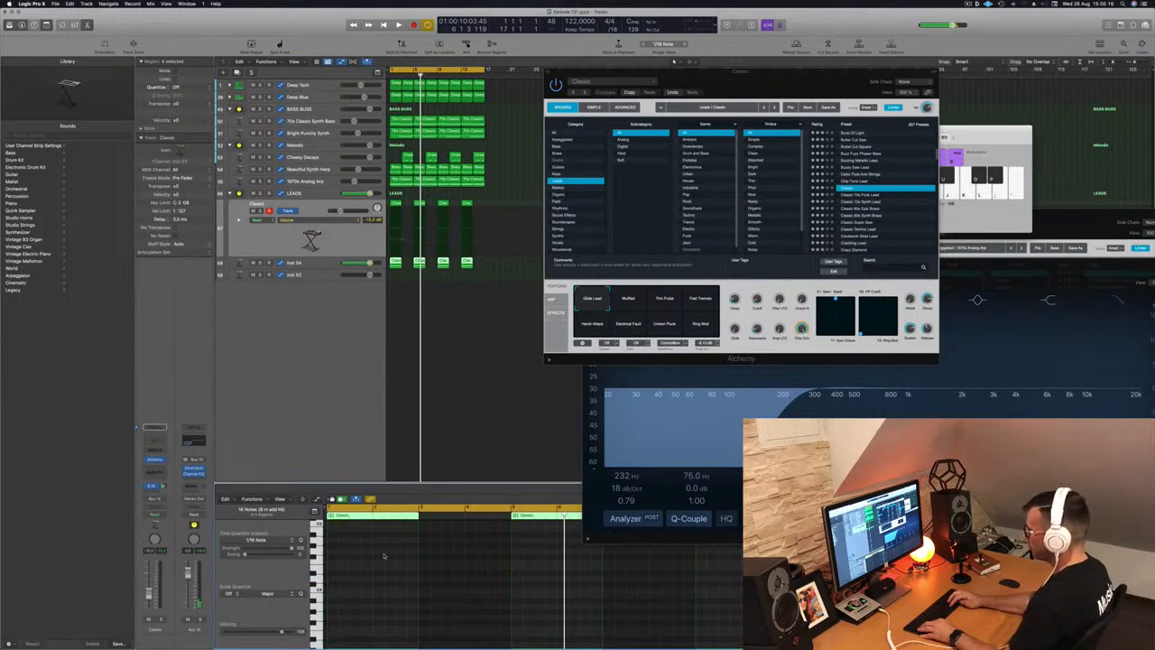
click(349, 263)
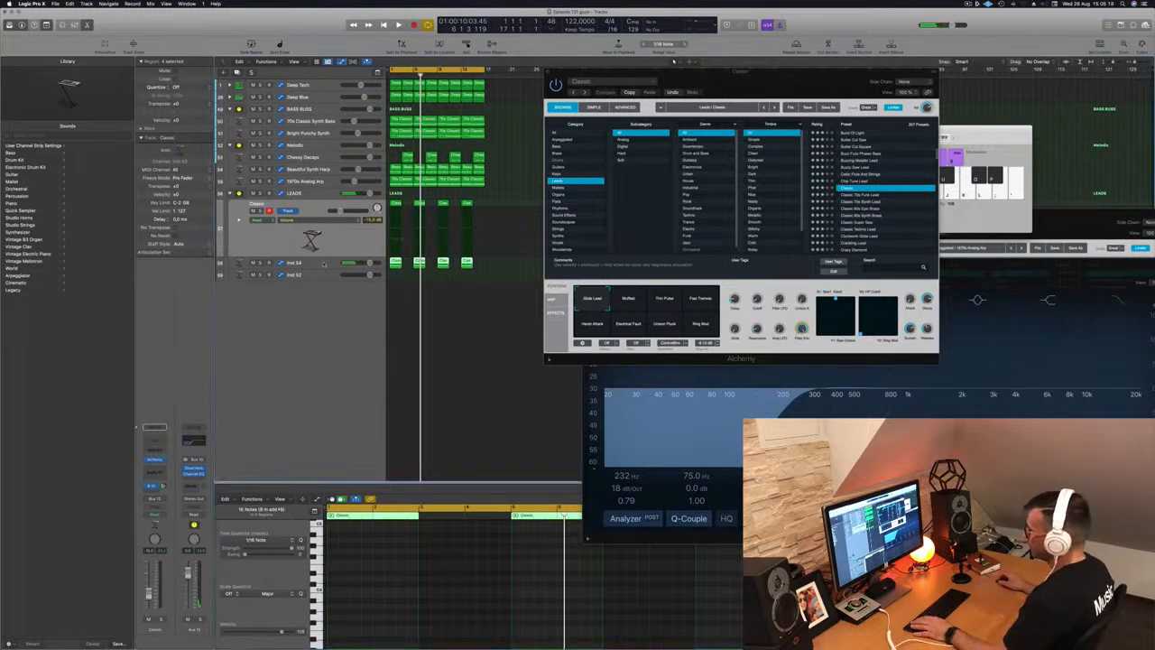
key(space)
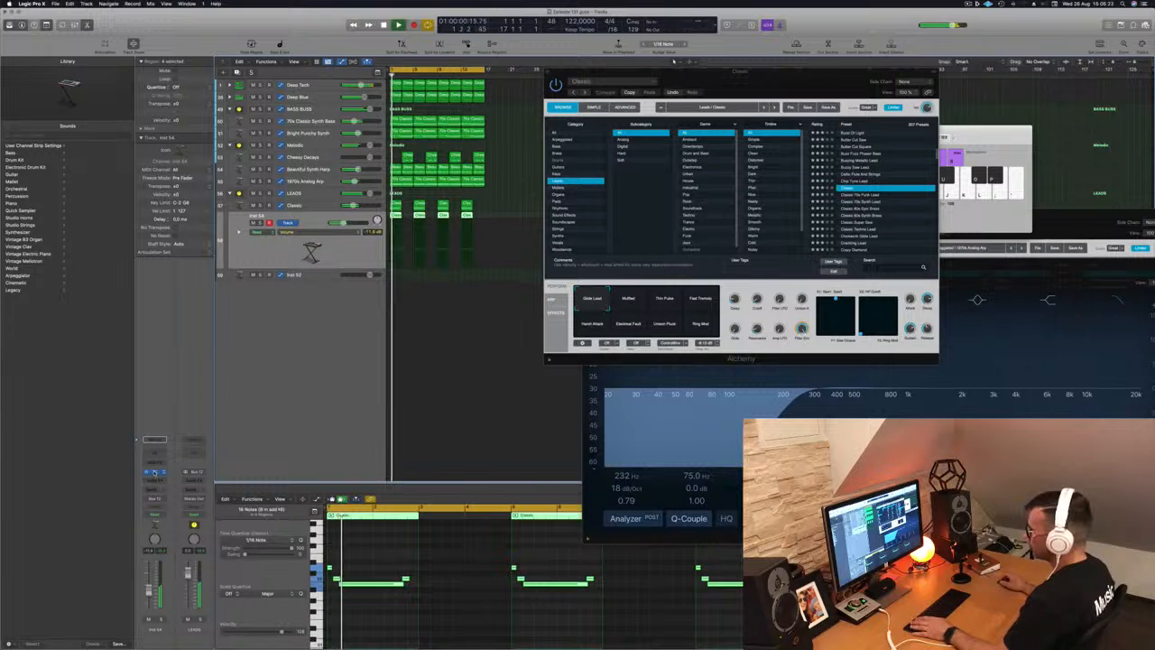
- Open Inst 54's Alchemy and audition Organ presets, trying Dirty House Organ
click(154, 473)
drag(407, 97, 578, 116)
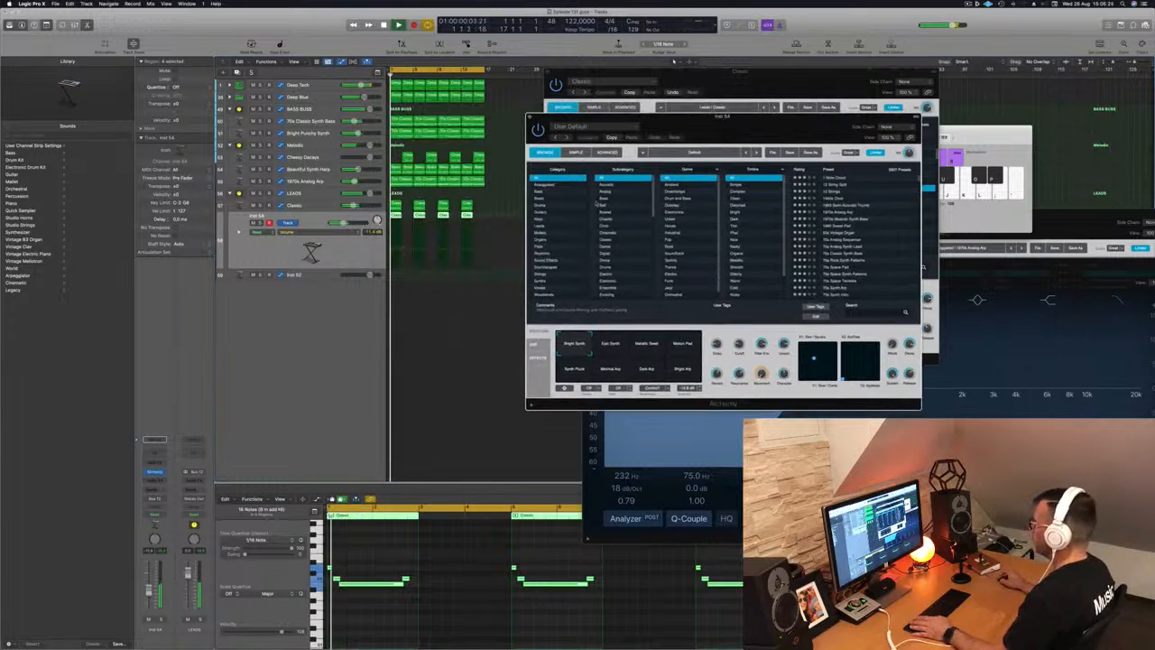
click(546, 240)
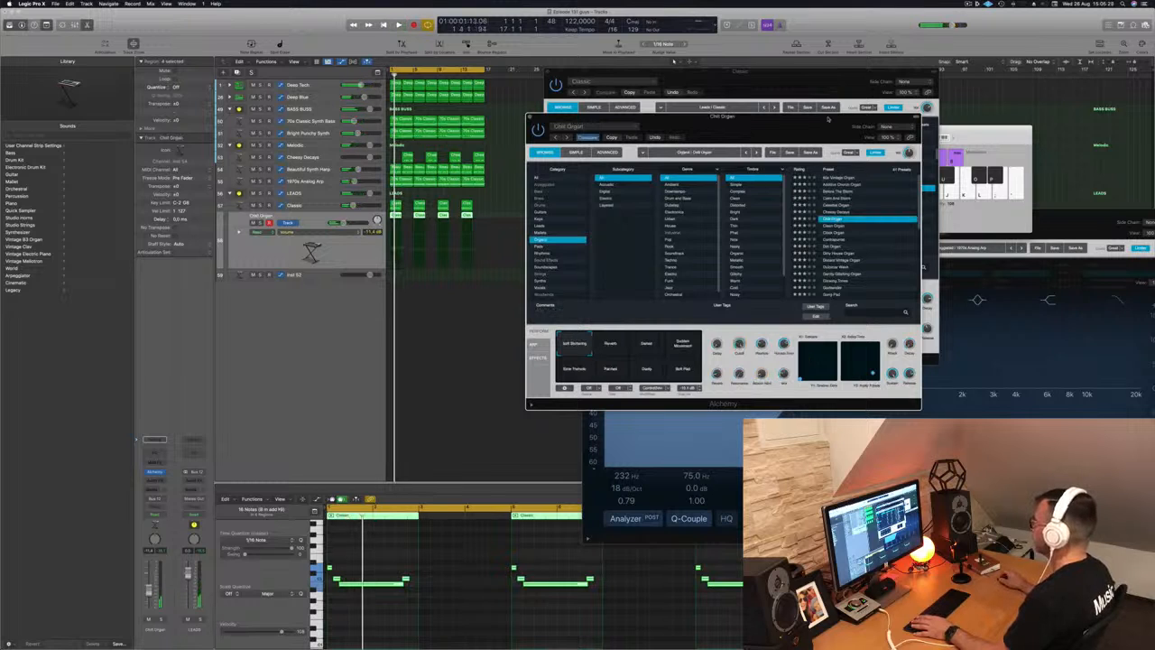
drag(795, 122, 904, 94)
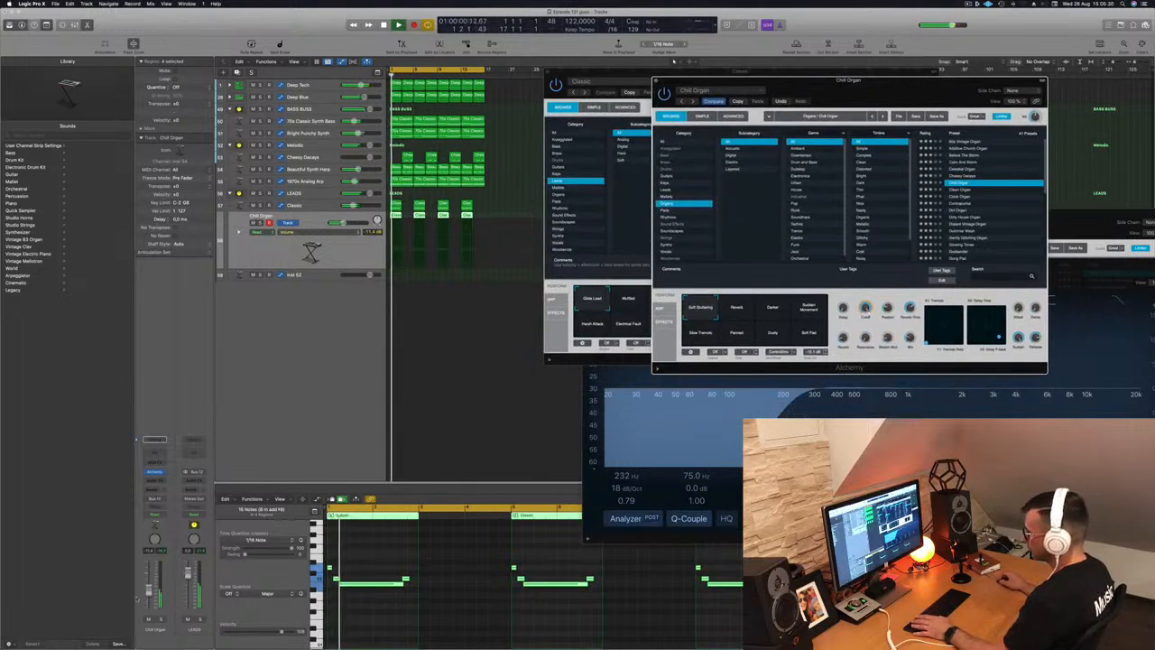
click(673, 61)
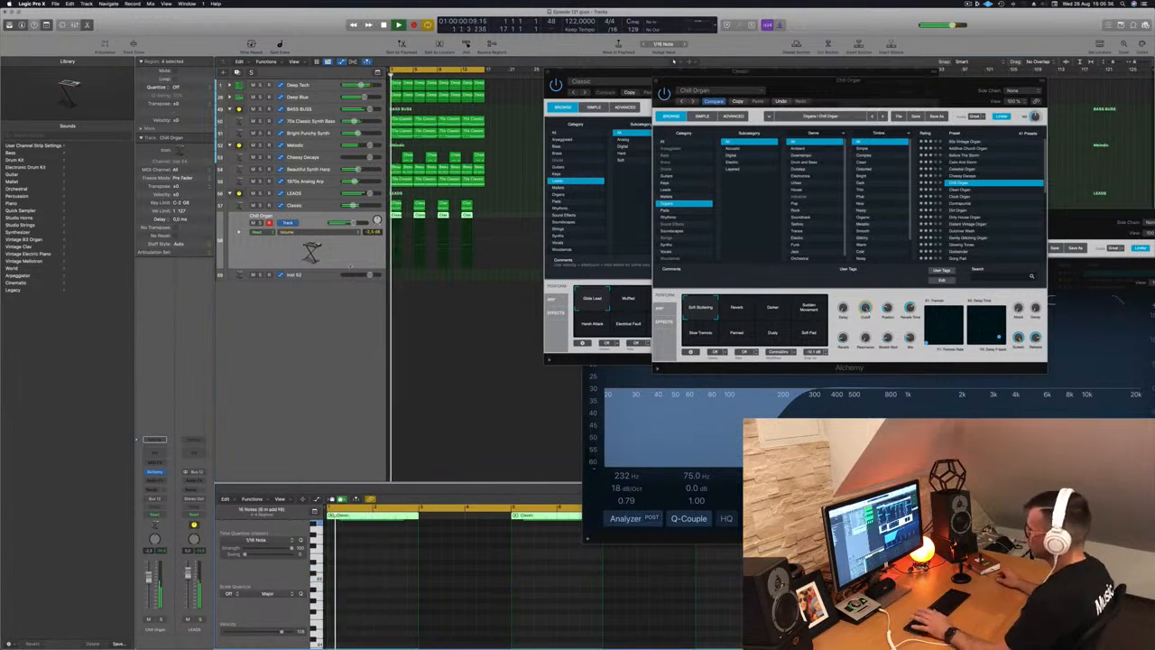
click(968, 218)
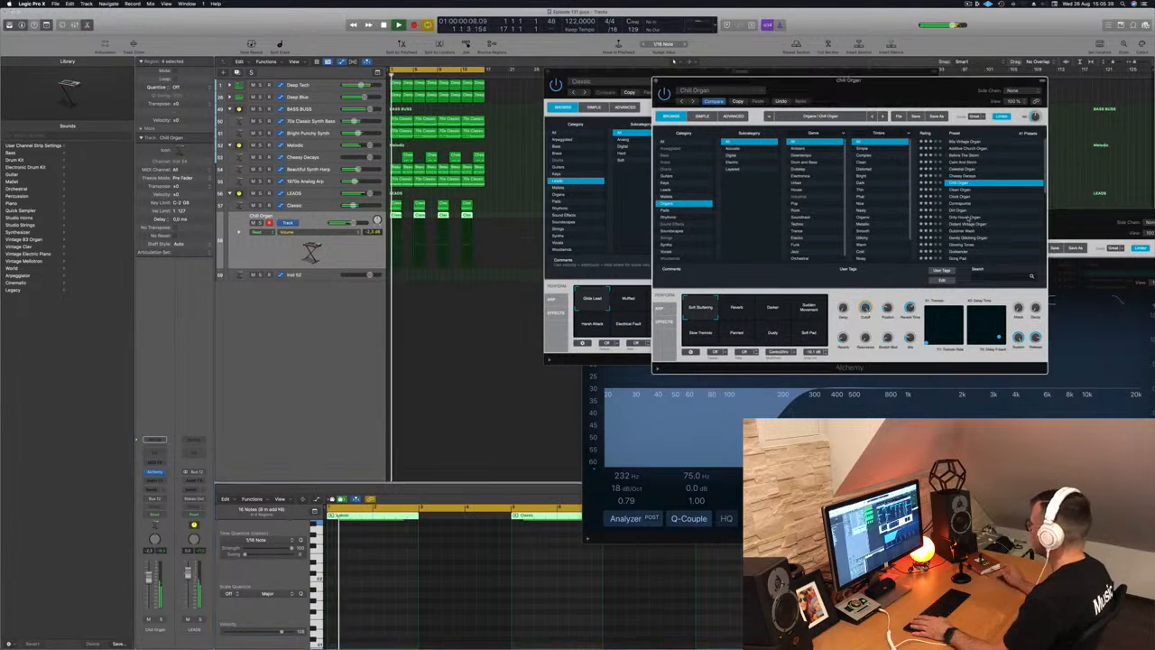
click(968, 217)
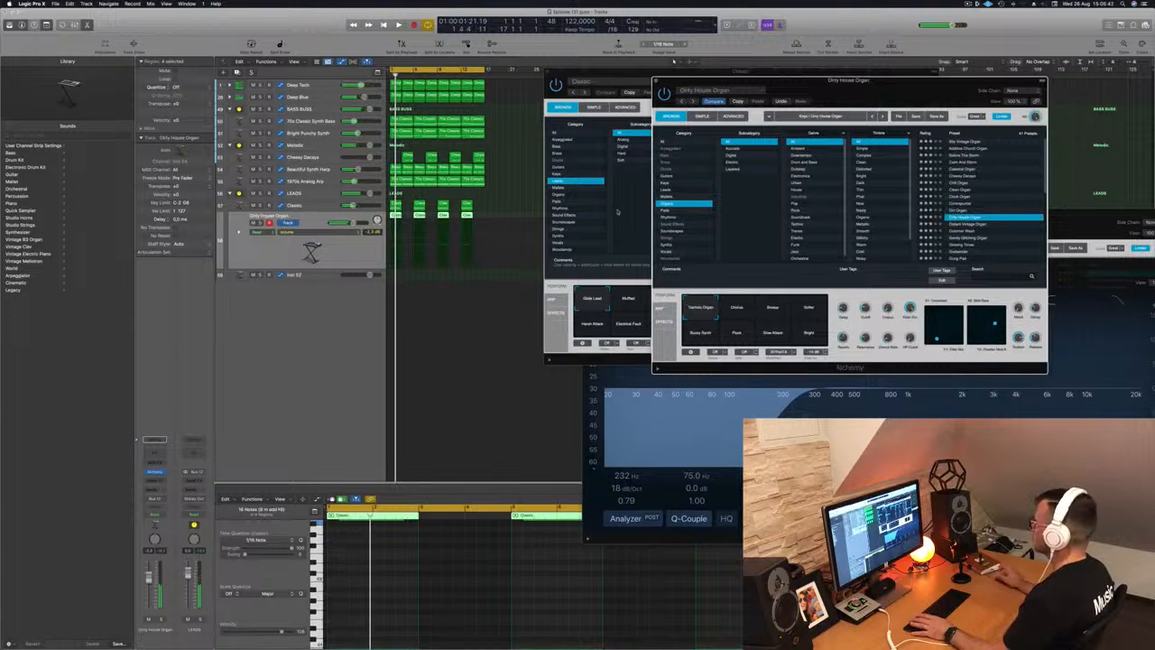
- Load the Keys preset Dusty Record Synth and close the Alchemy window
click(666, 184)
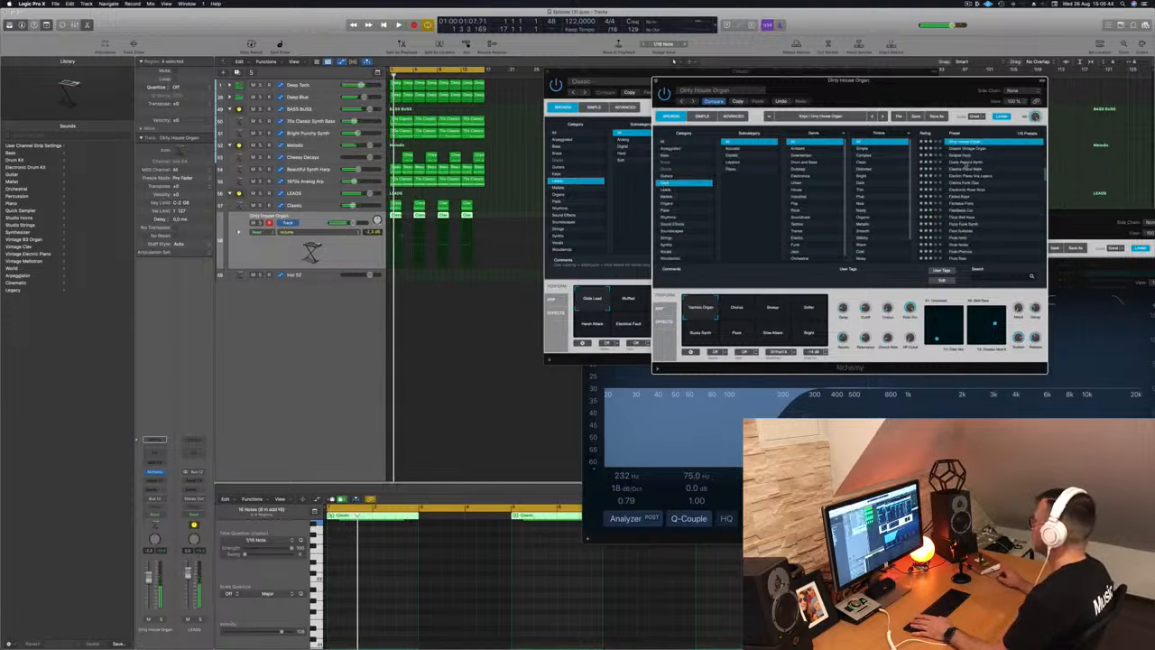
click(967, 163)
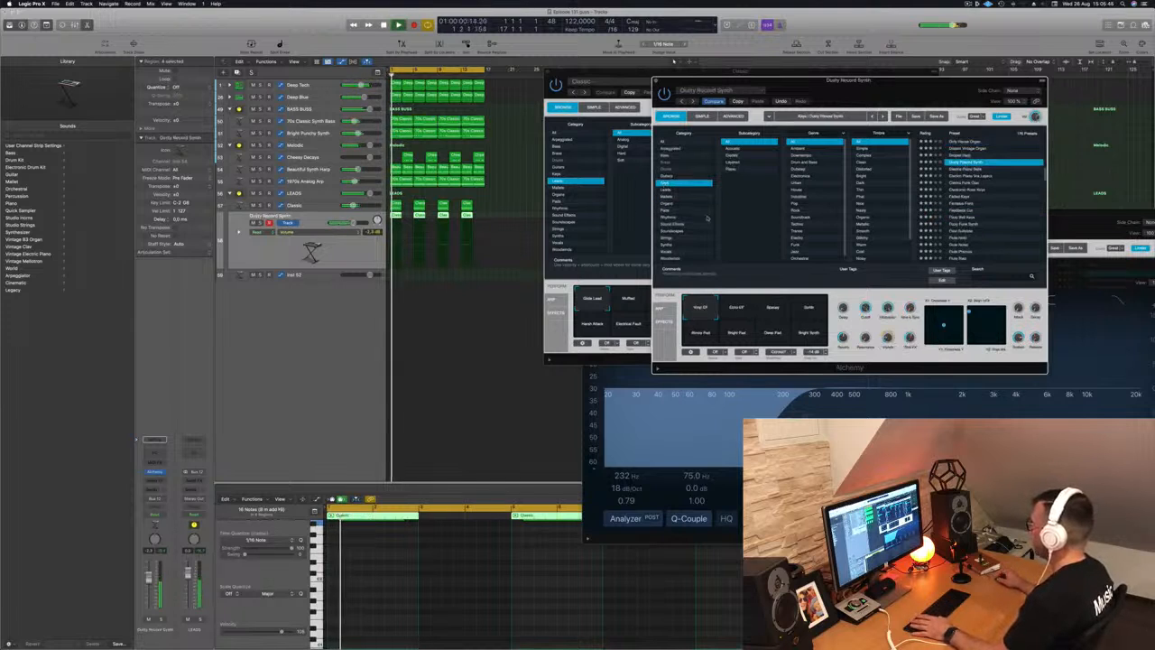
drag(864, 93, 886, 122)
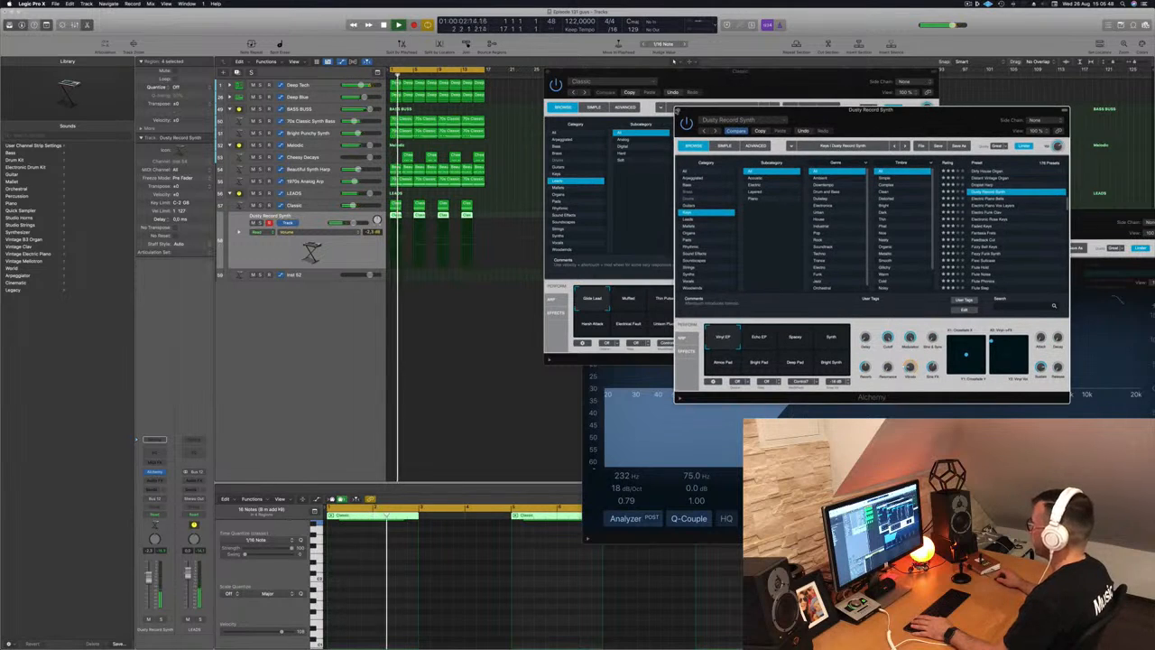
click(679, 111)
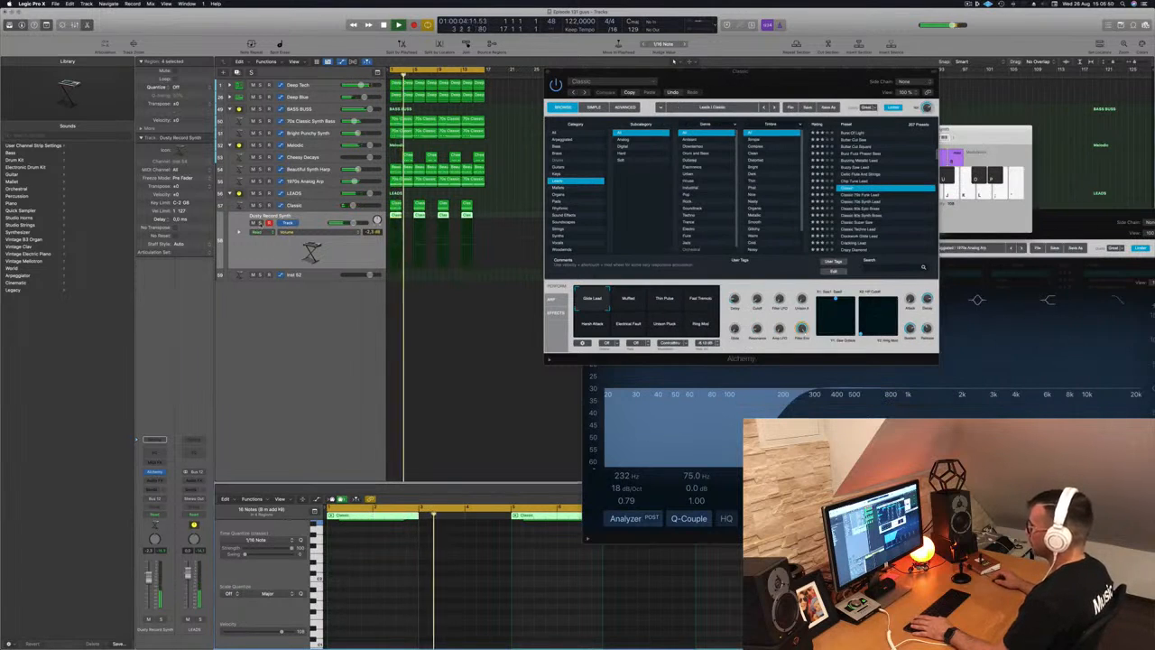
- Solo then unsolo the Dusty Record Synth track, and select the LEADS summing track
click(260, 223)
click(259, 224)
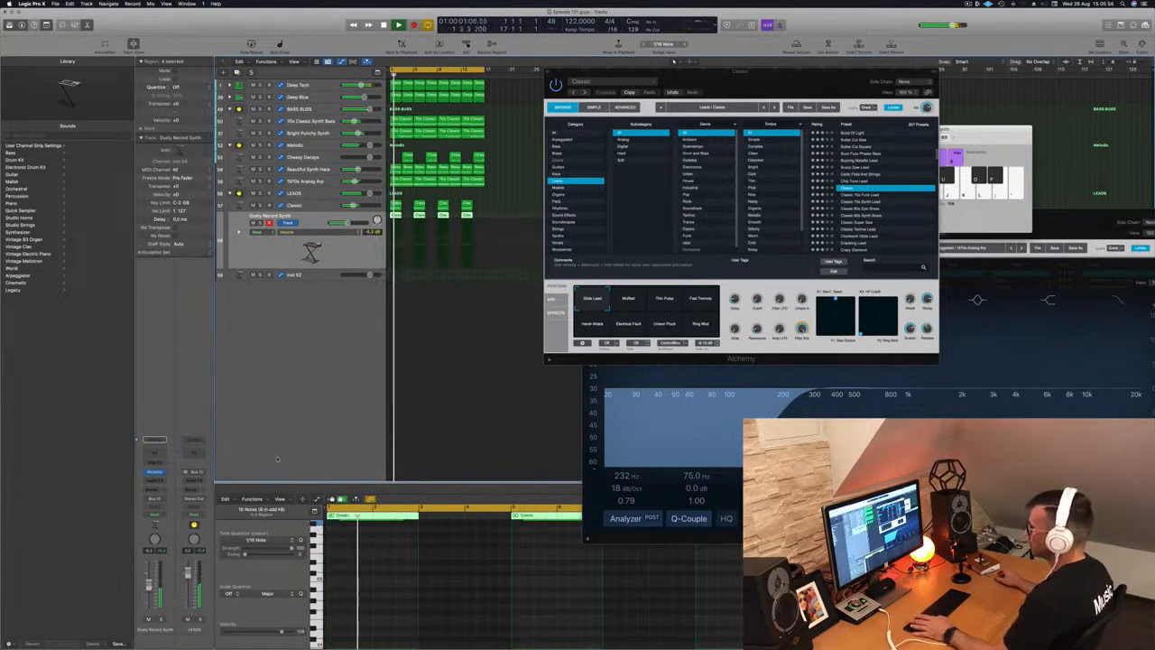
click(321, 192)
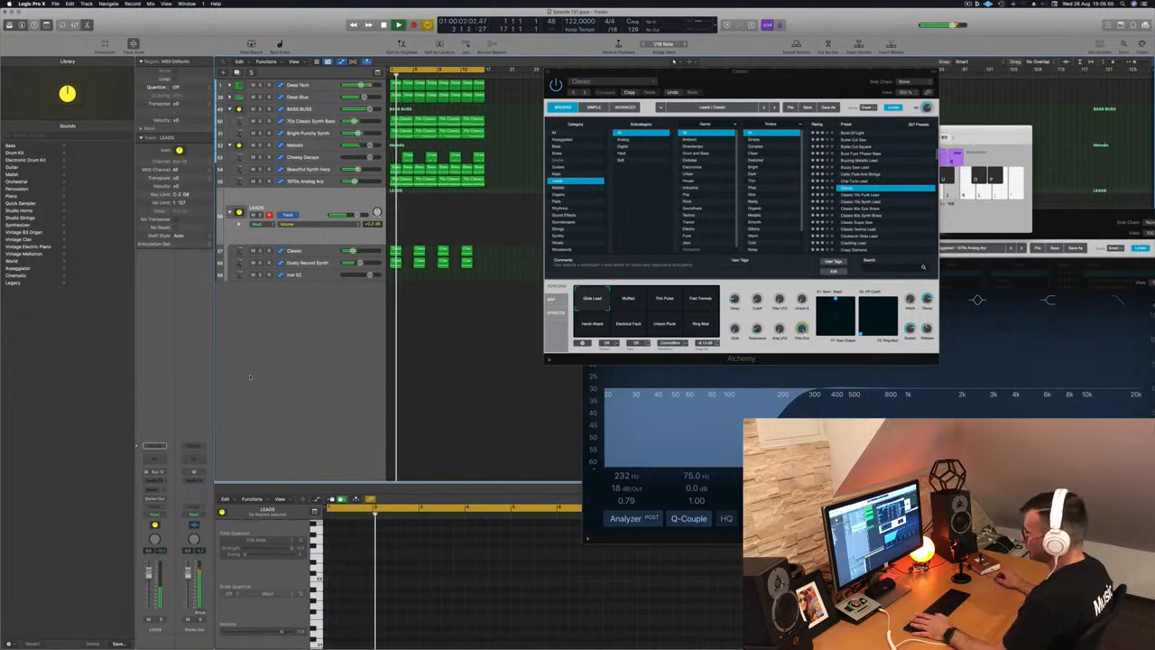
- Insert a Compressor on the LEADS bus with its side chain set to Inst 1
click(160, 480)
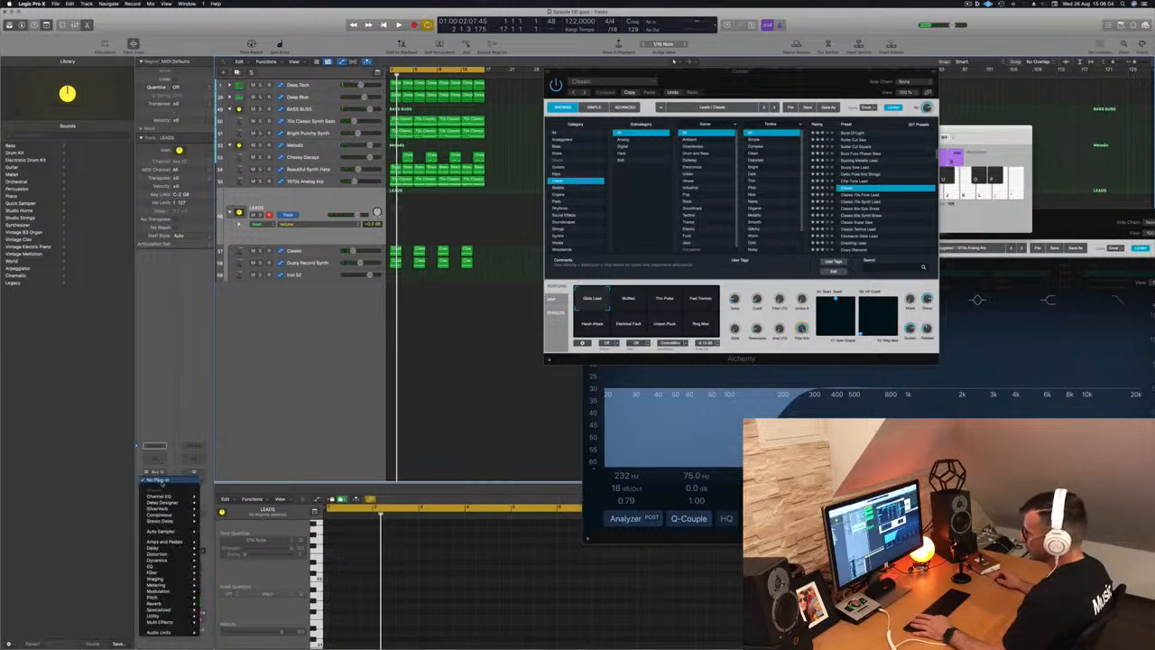
click(215, 515)
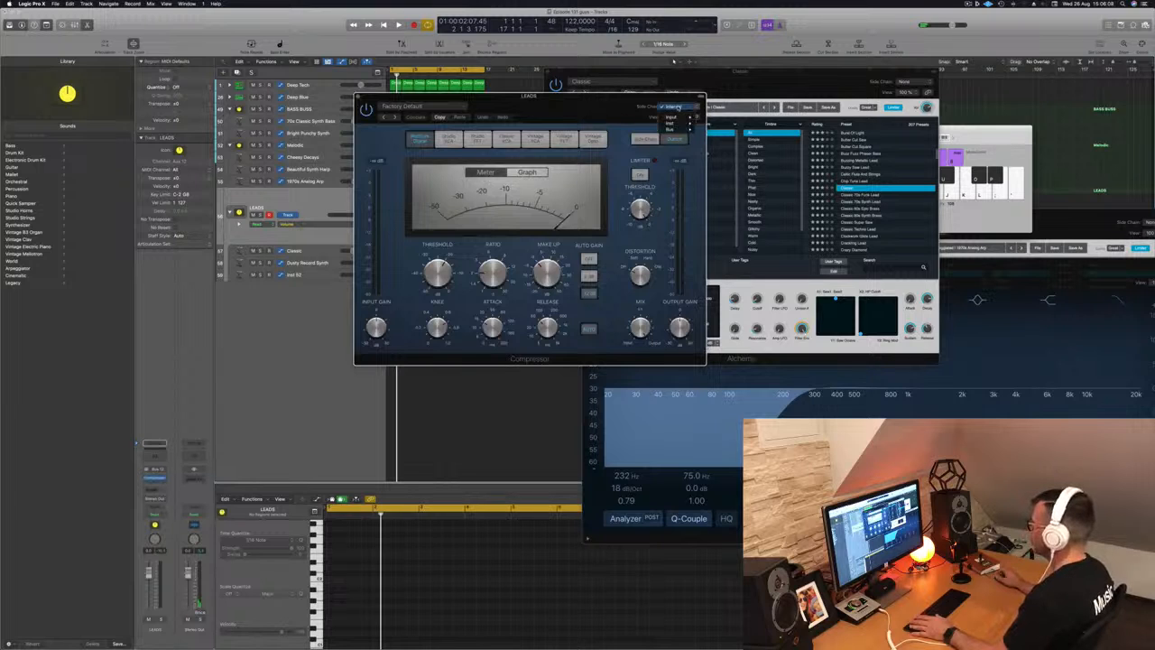
mouse_move(684, 130)
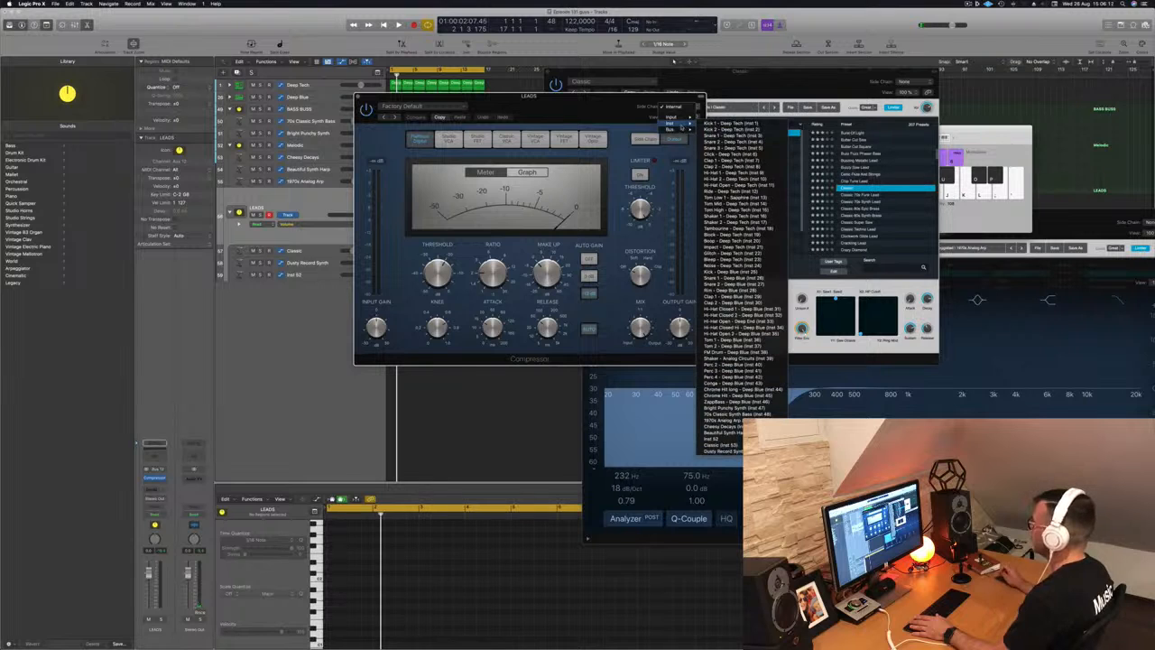
click(720, 125)
drag(564, 112, 772, 155)
key(space)
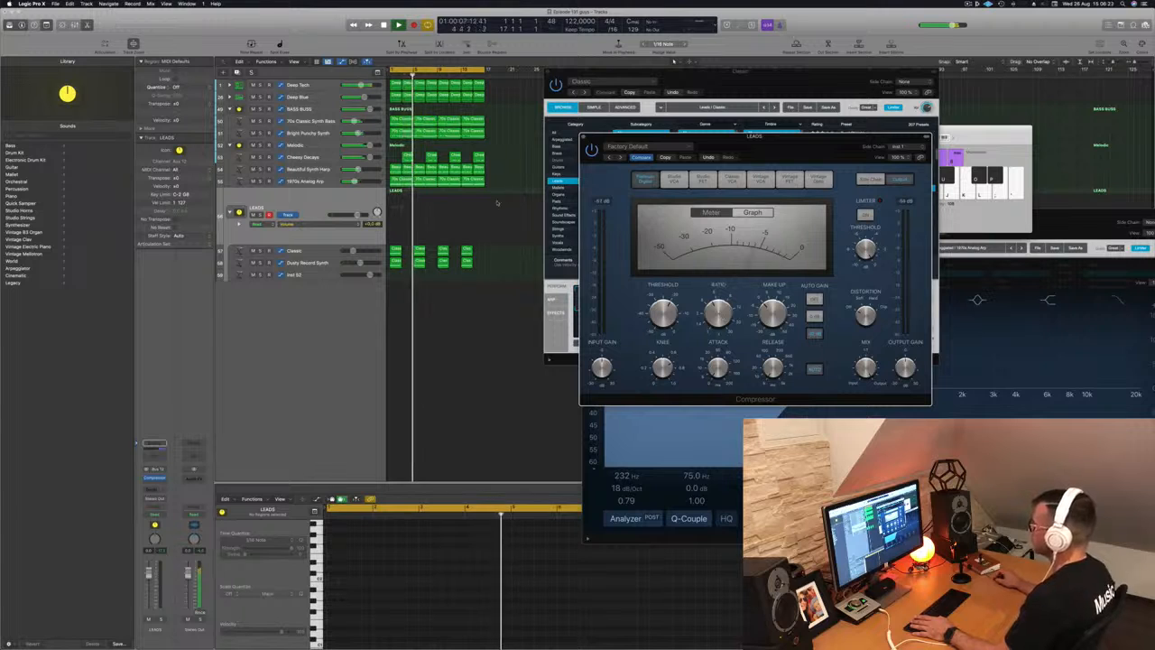
mouse_move(501, 250)
mouse_down()
mouse_move(398, 261)
mouse_move(508, 254)
mouse_up()
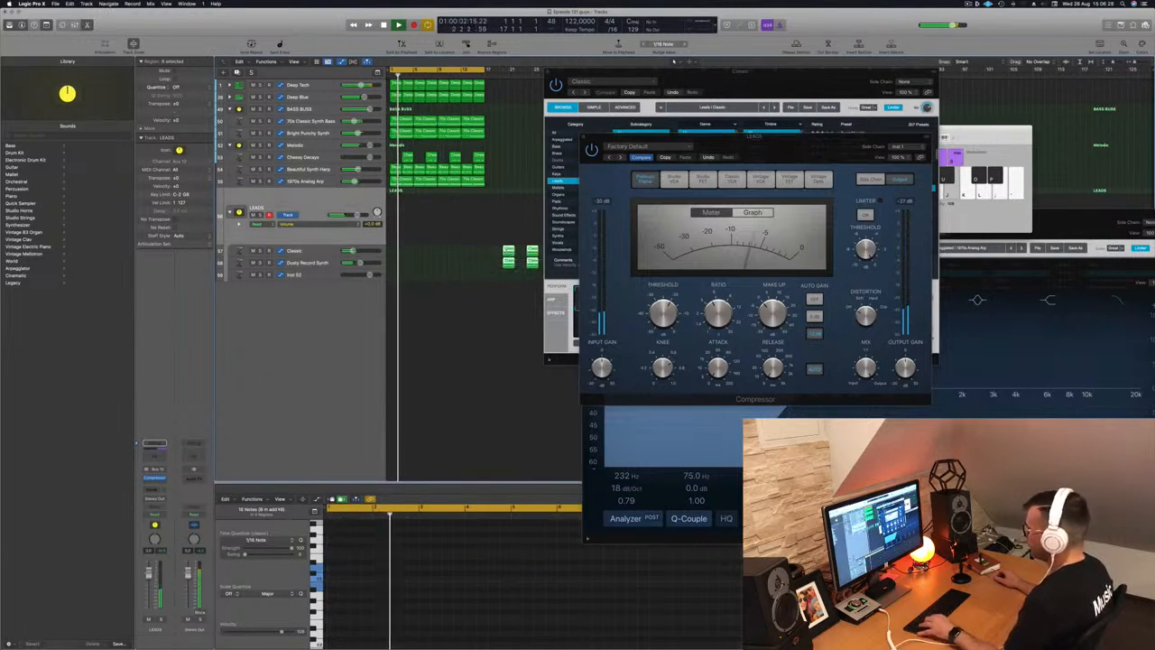
key(super+z)
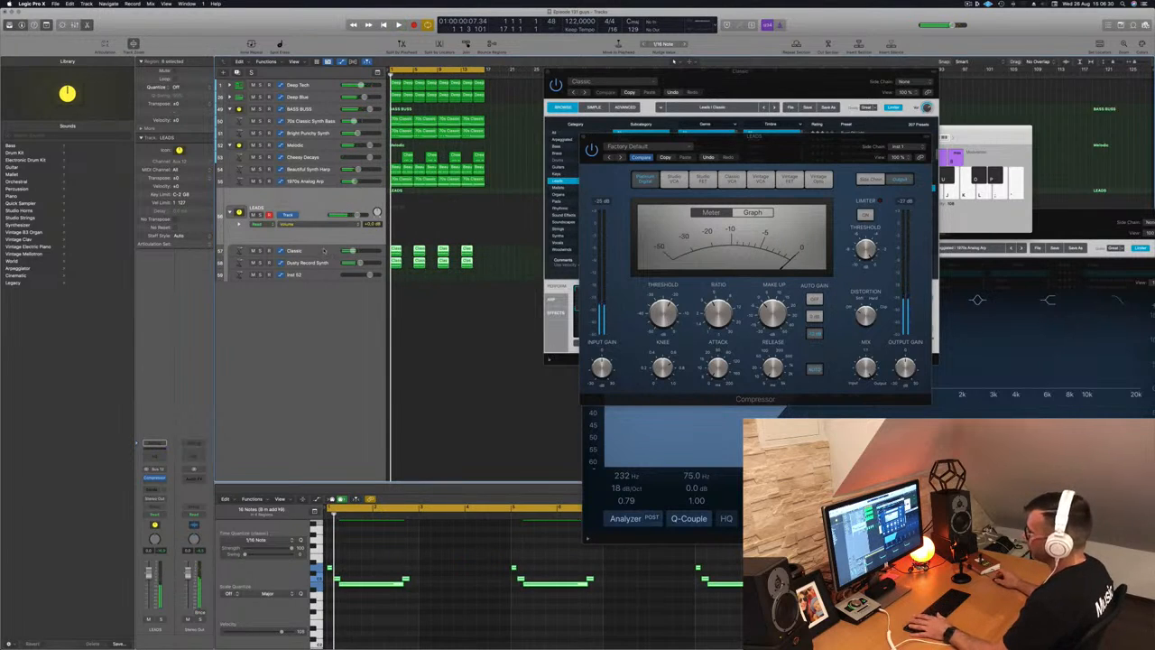
- Add a second Compressor (Stereo) below the first on the LEADS bus
click(157, 479)
mouse_move(167, 497)
click(216, 499)
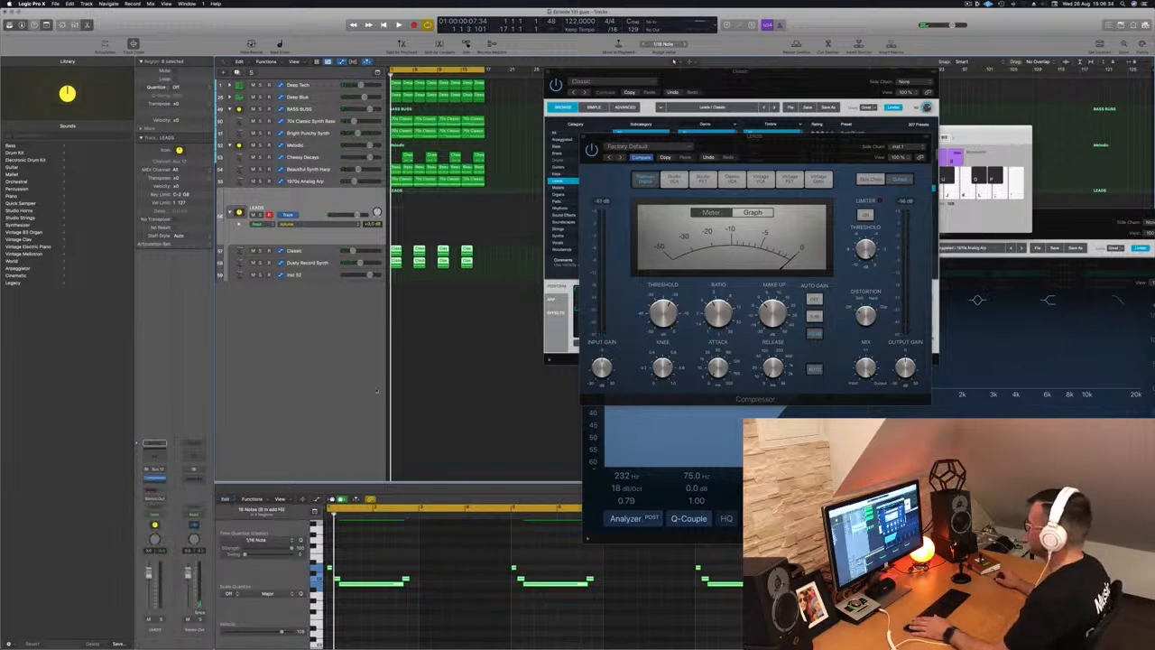
key(space)
drag(571, 117, 596, 195)
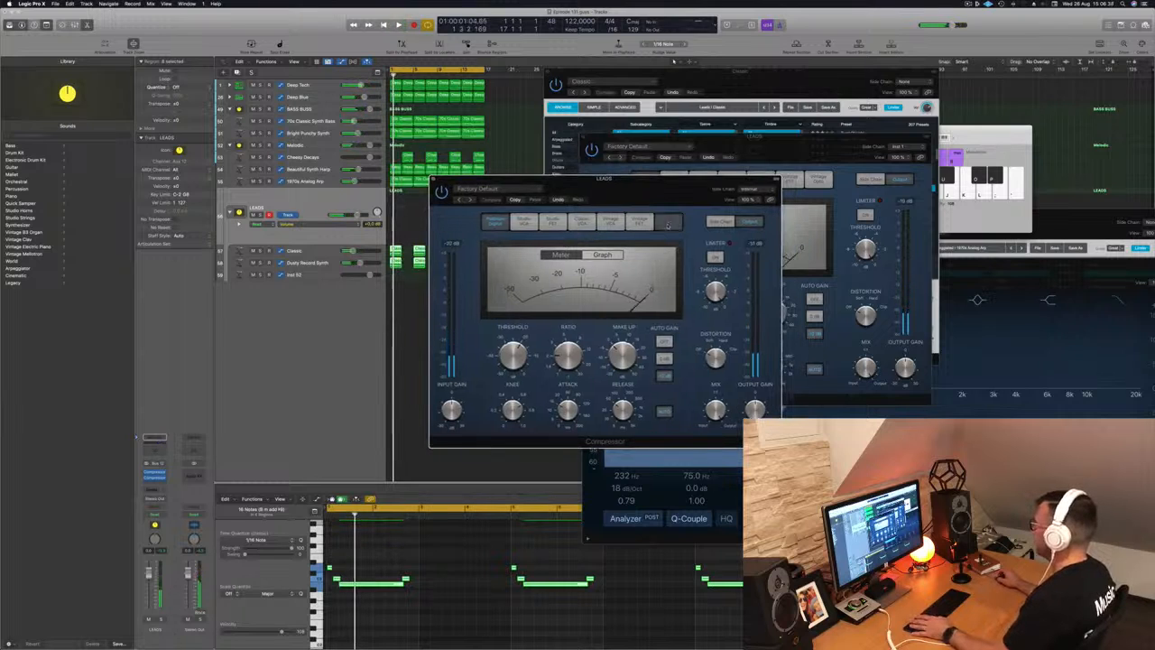
- Switch the second compressor to Vintage Opto with its threshold at -45 dB
click(669, 222)
key(space)
drag(516, 363, 514, 375)
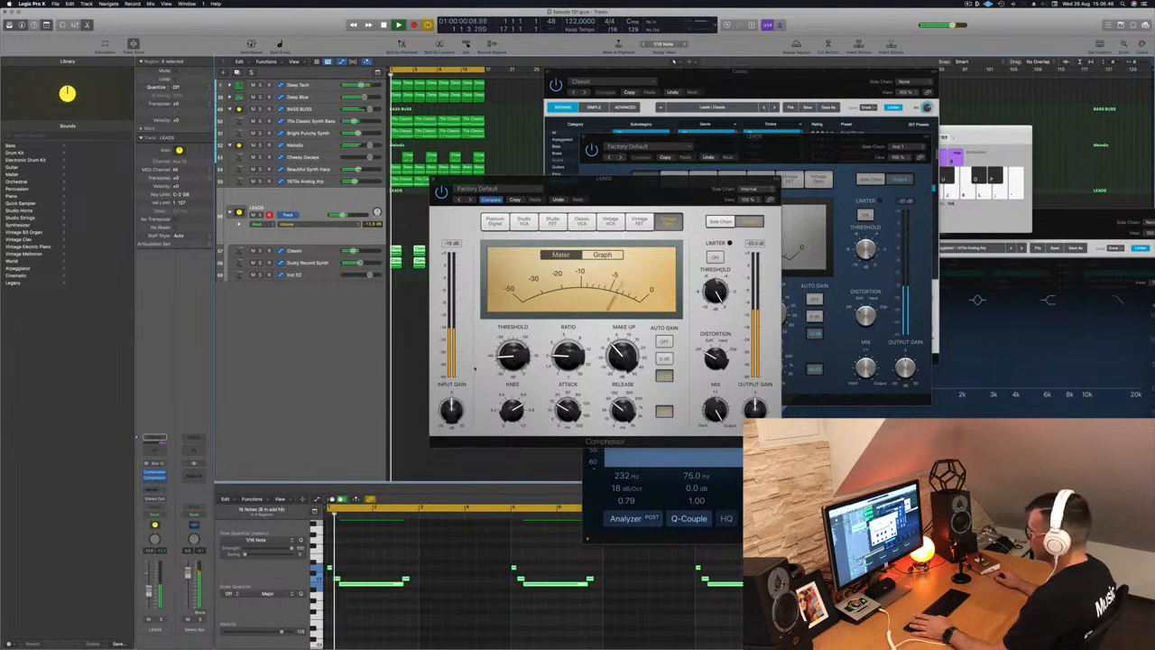
drag(515, 358, 517, 364)
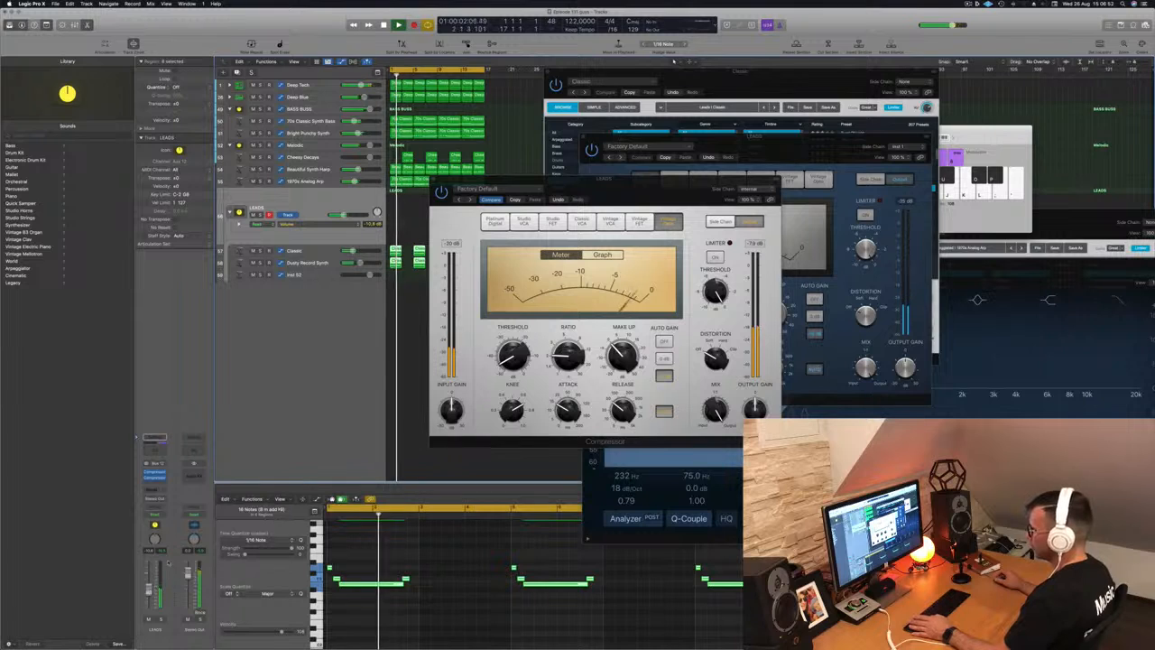
drag(617, 194, 684, 212)
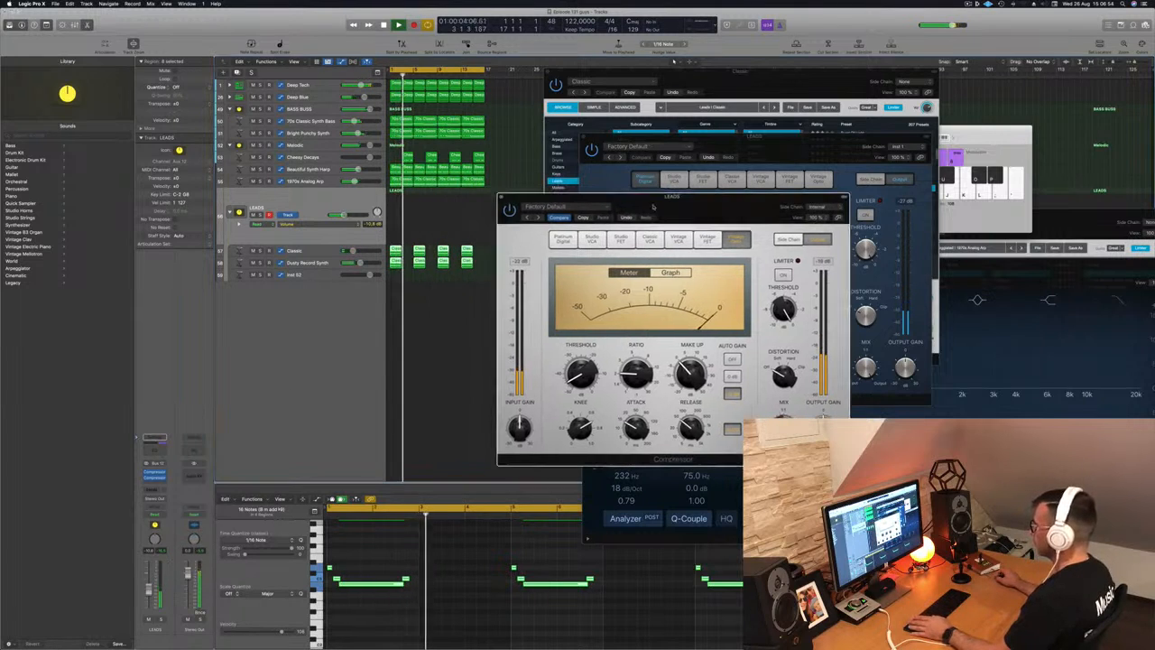
click(501, 197)
- Insert a Channel EQ in the next LEADS Audio FX slot
click(430, 345)
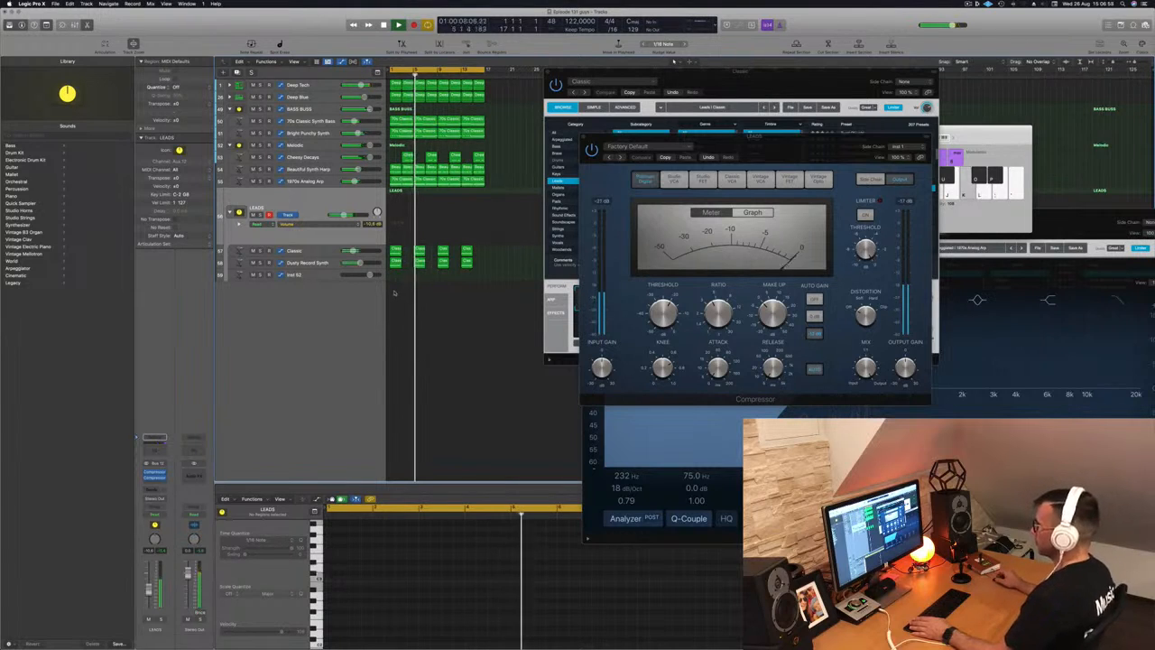
key(Return)
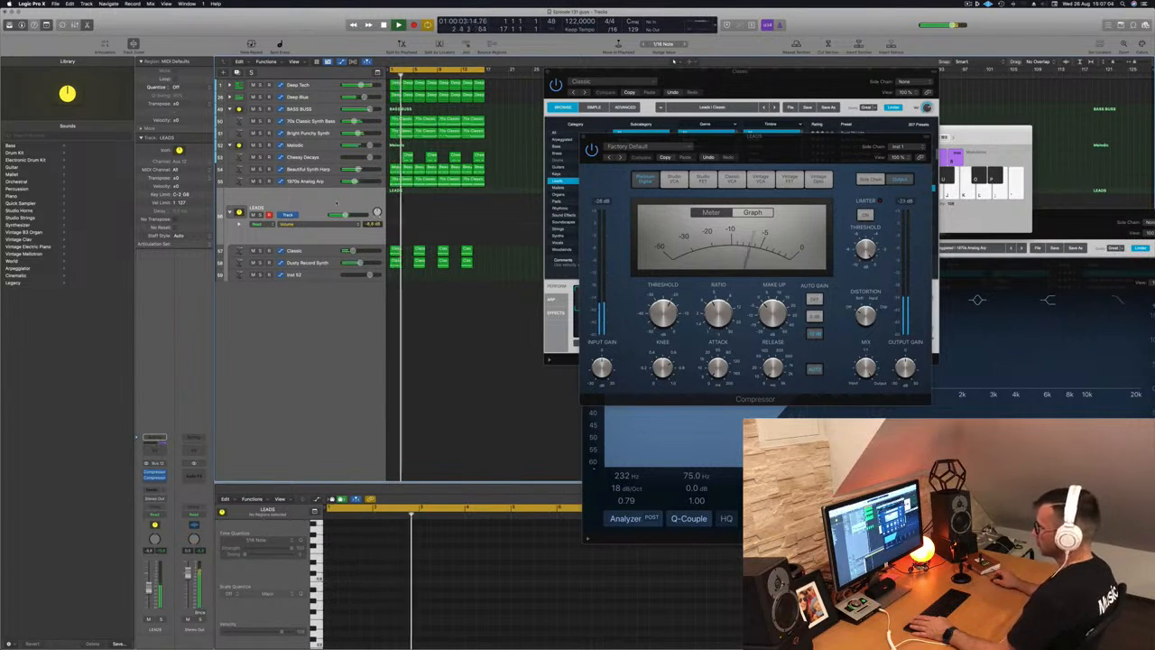
key(space)
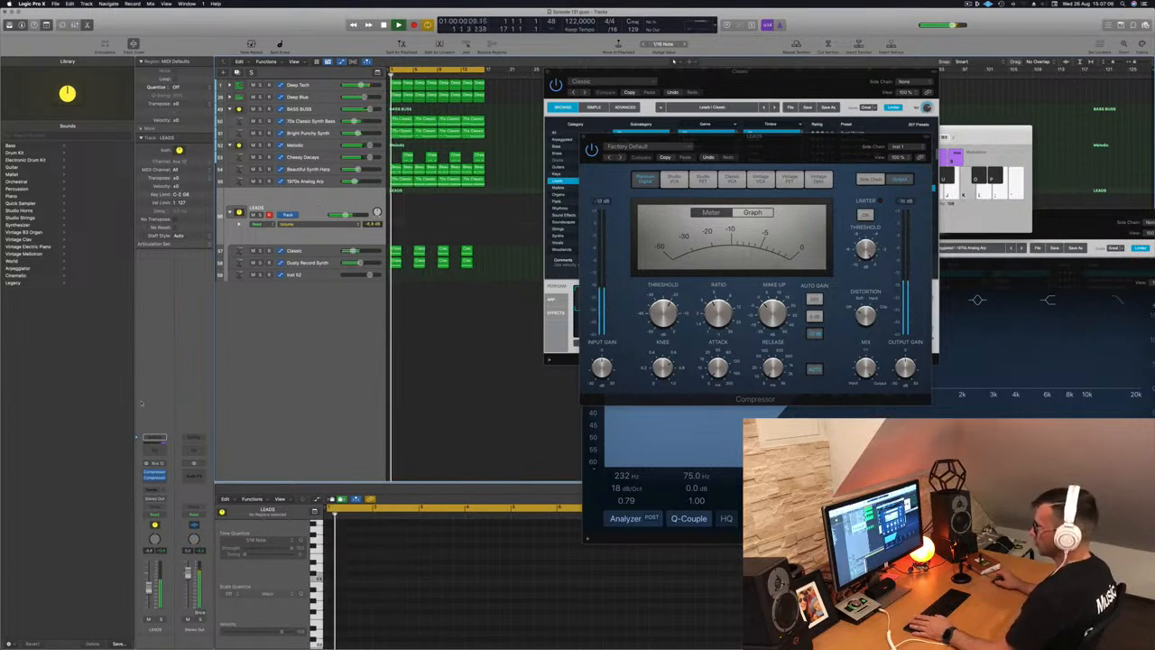
click(155, 449)
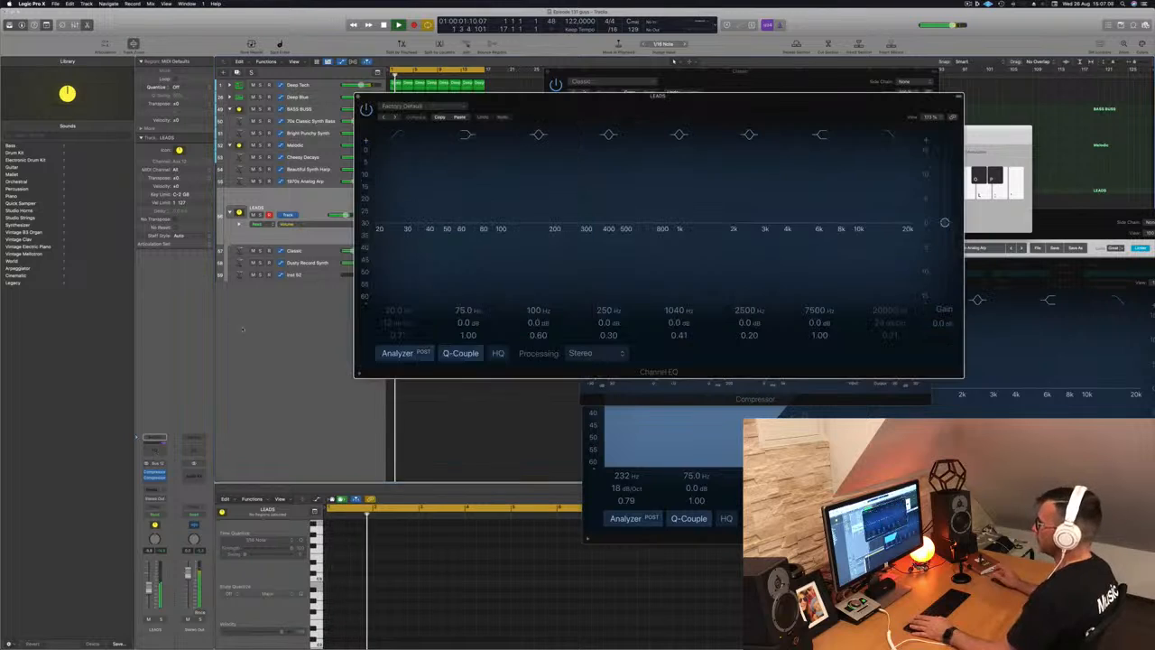
- Enable the Channel EQ low cut at about 386 Hz, 24 dB/Oct, and close the EQ
click(397, 135)
drag(417, 229, 615, 236)
key(space)
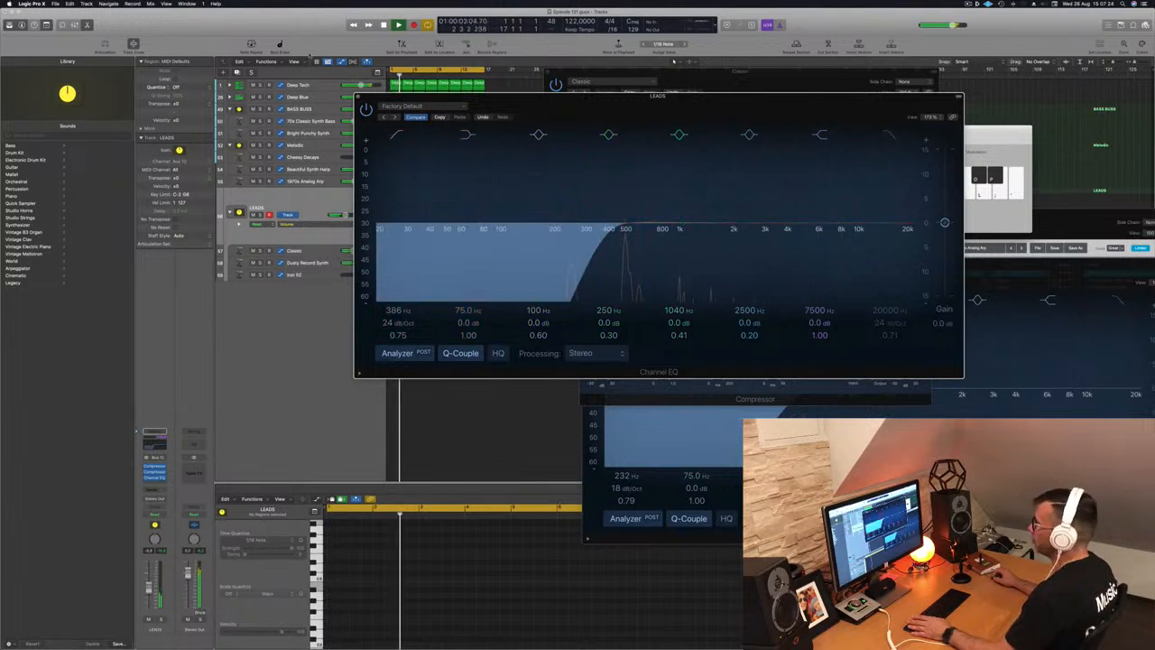
click(358, 96)
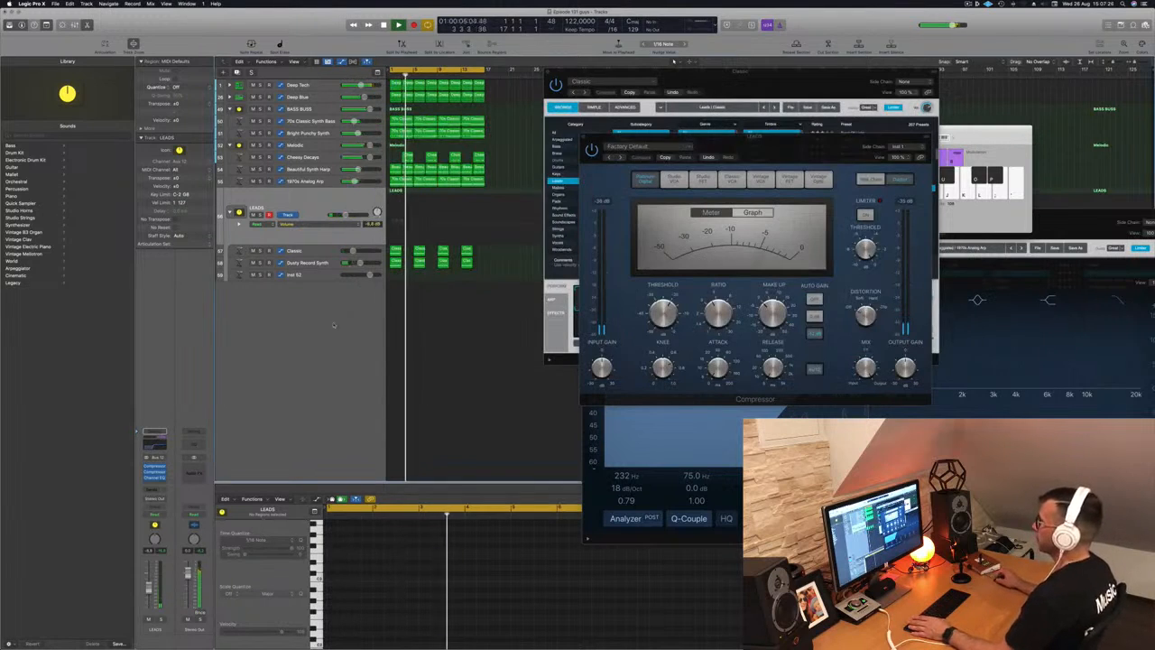
- Close the LEADS Compressor, Classic Alchemy and Melodic Channel EQ windows, then reselect LEADS
drag(767, 136, 889, 130)
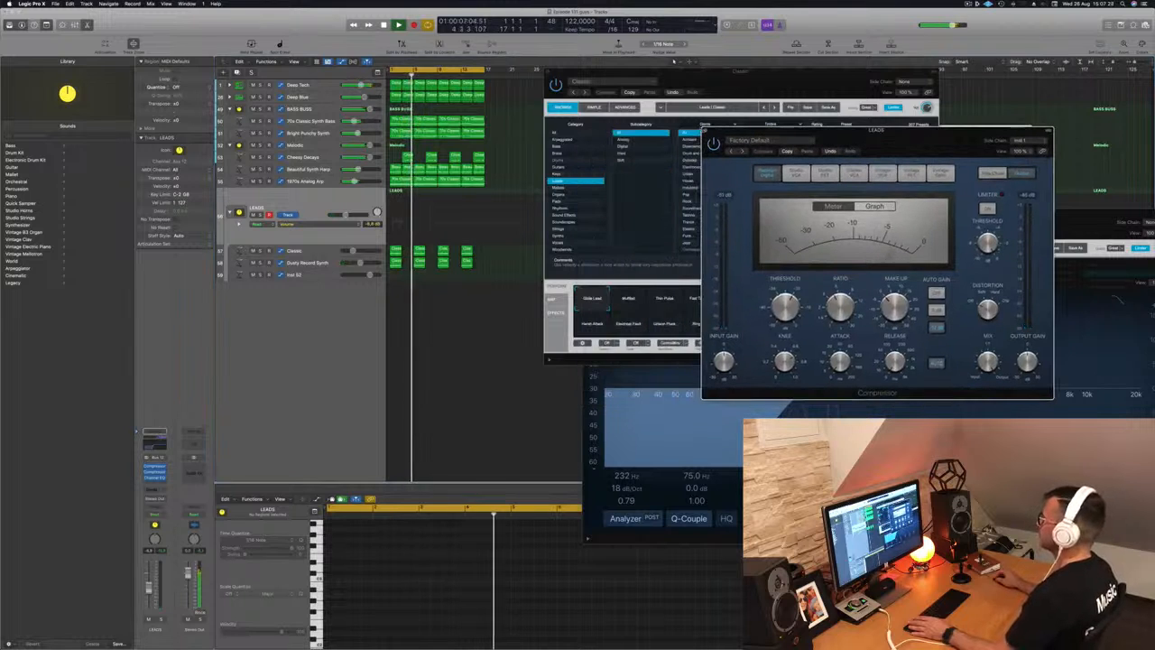
click(706, 133)
drag(740, 70, 881, 121)
click(649, 144)
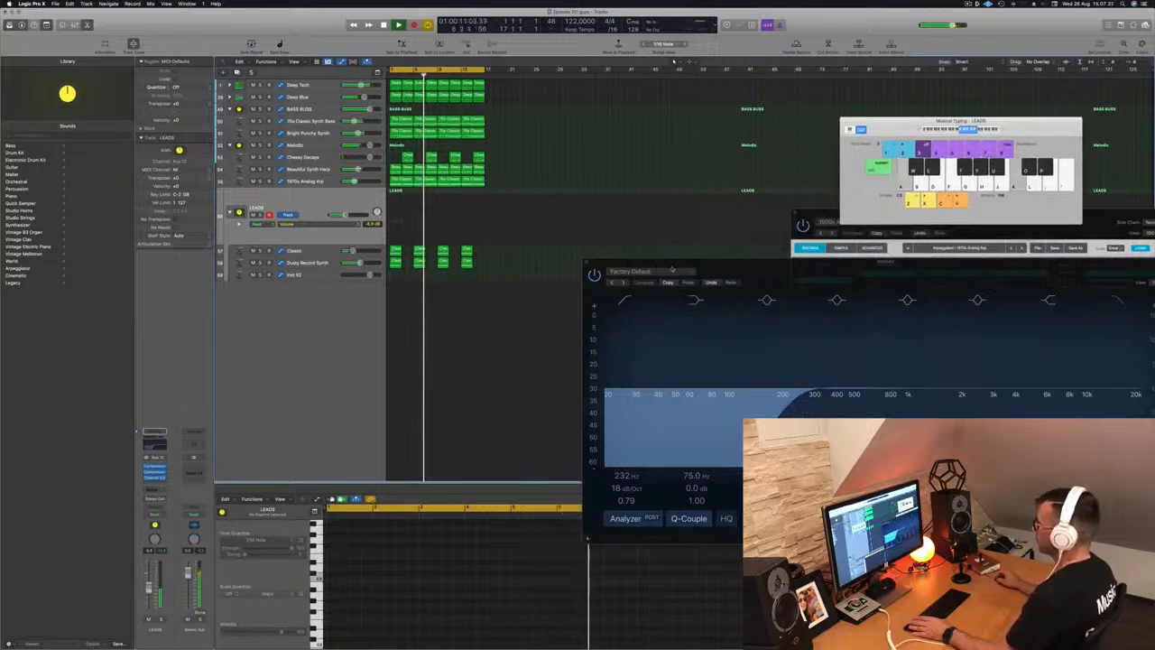
drag(715, 262, 671, 246)
click(548, 256)
click(332, 374)
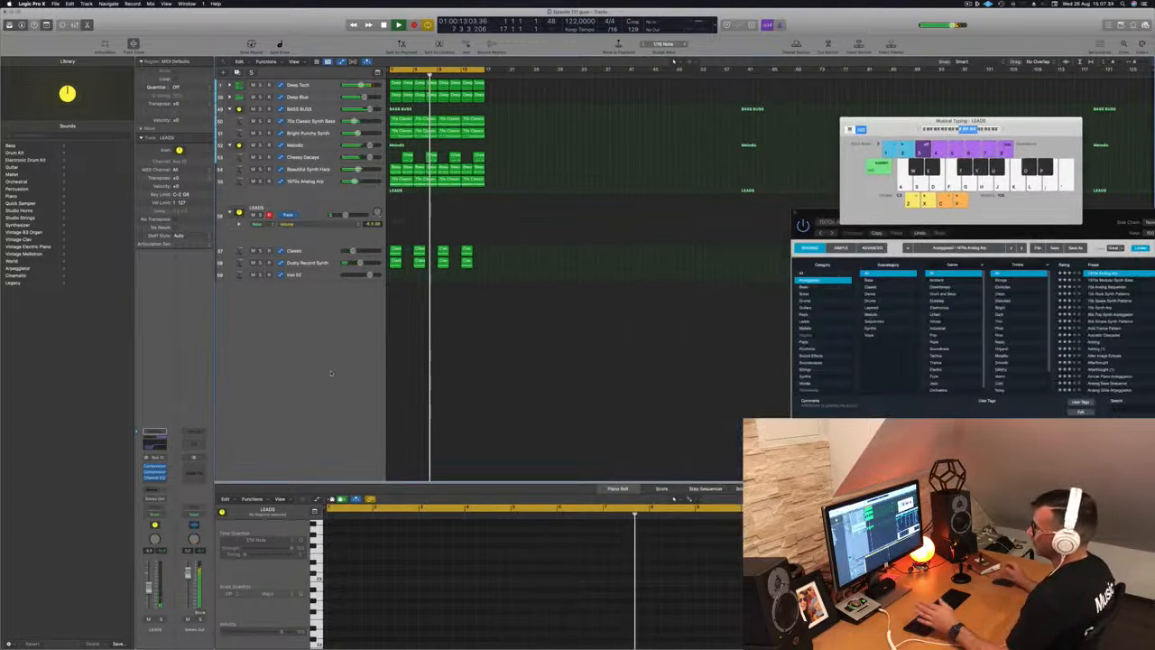
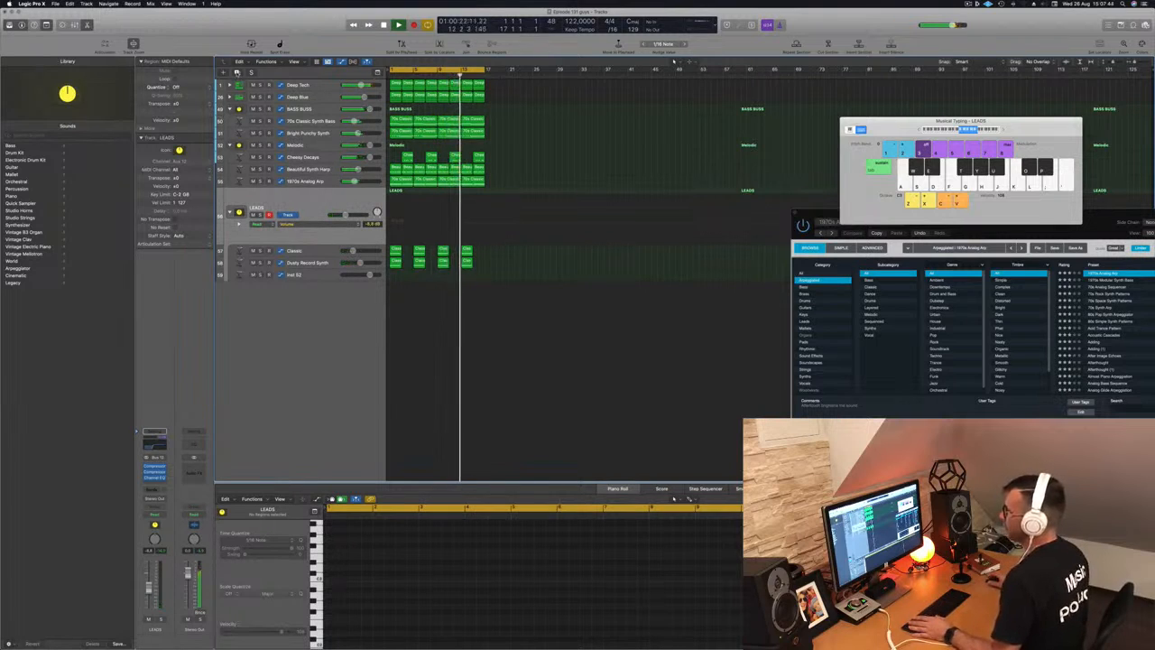
- Duplicate the LEADS track stack and select the new Classic track
key(super+d)
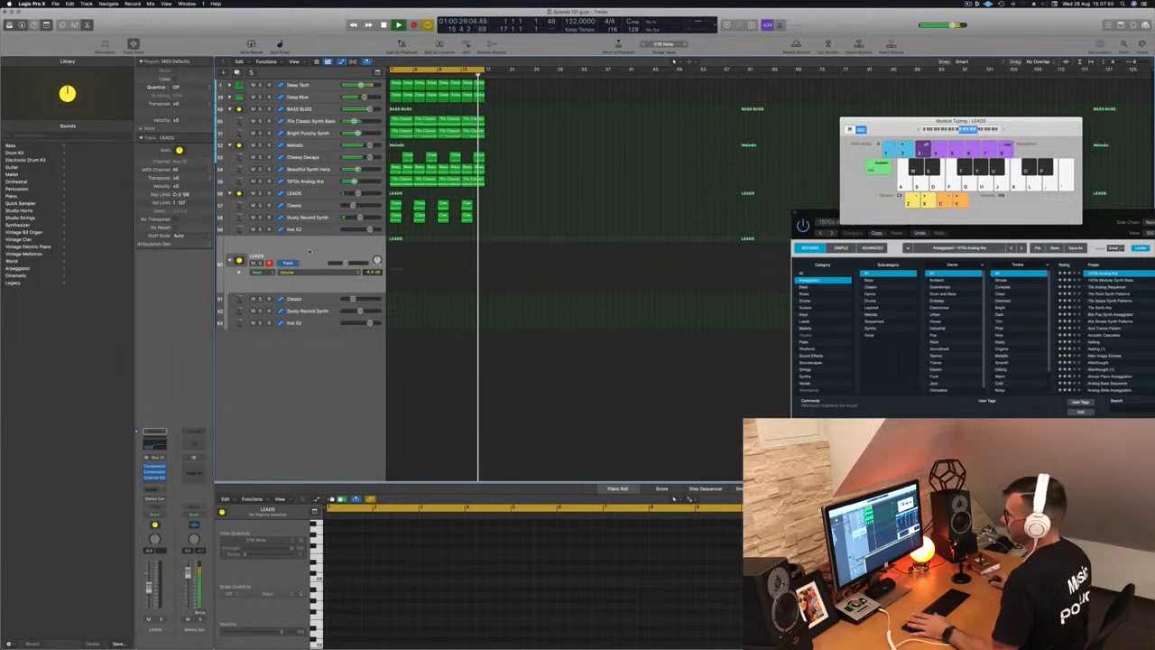
click(315, 300)
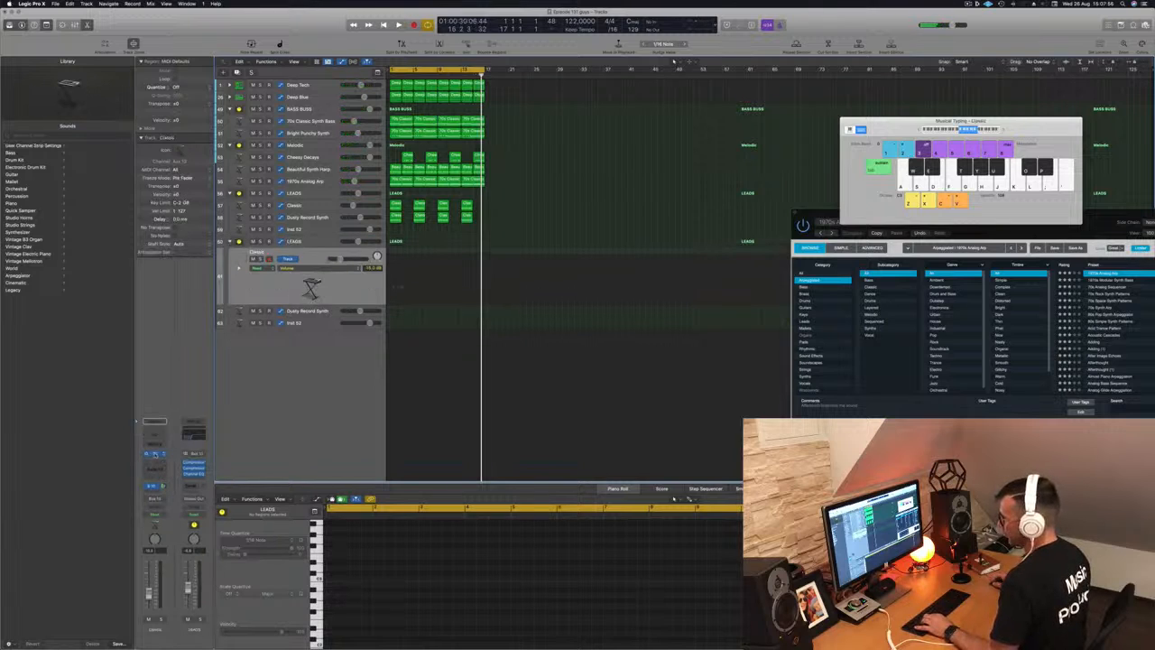
- Open Alchemy on the new Classic track and load the Sound Effects preset Air Vent Impact
click(155, 454)
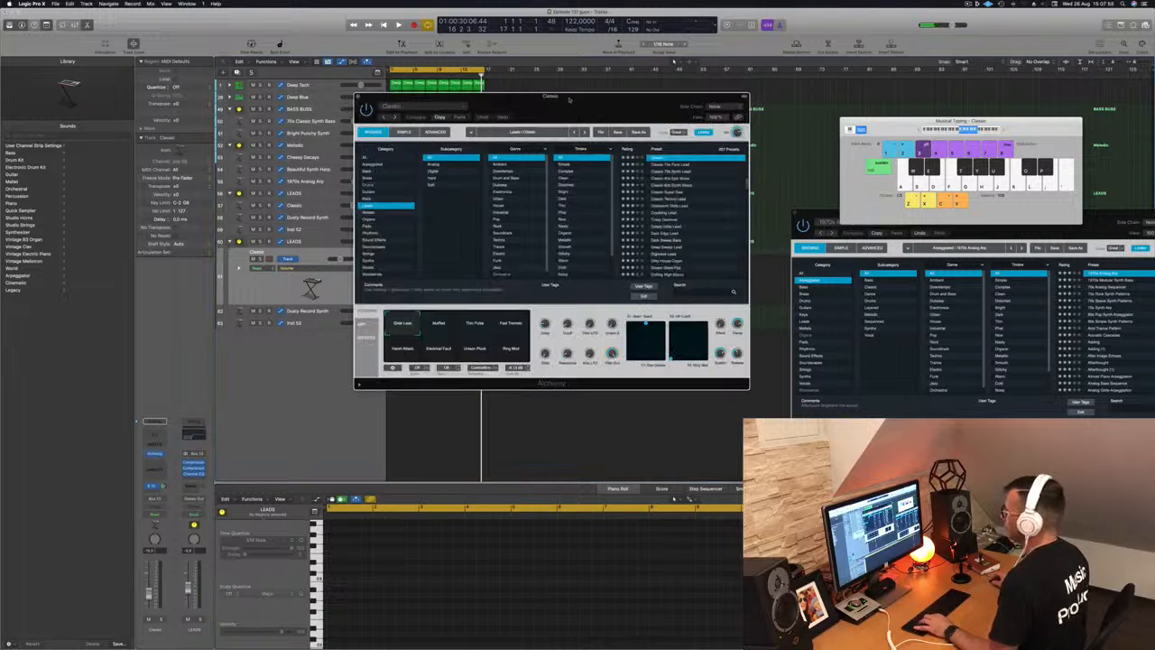
drag(586, 100, 656, 93)
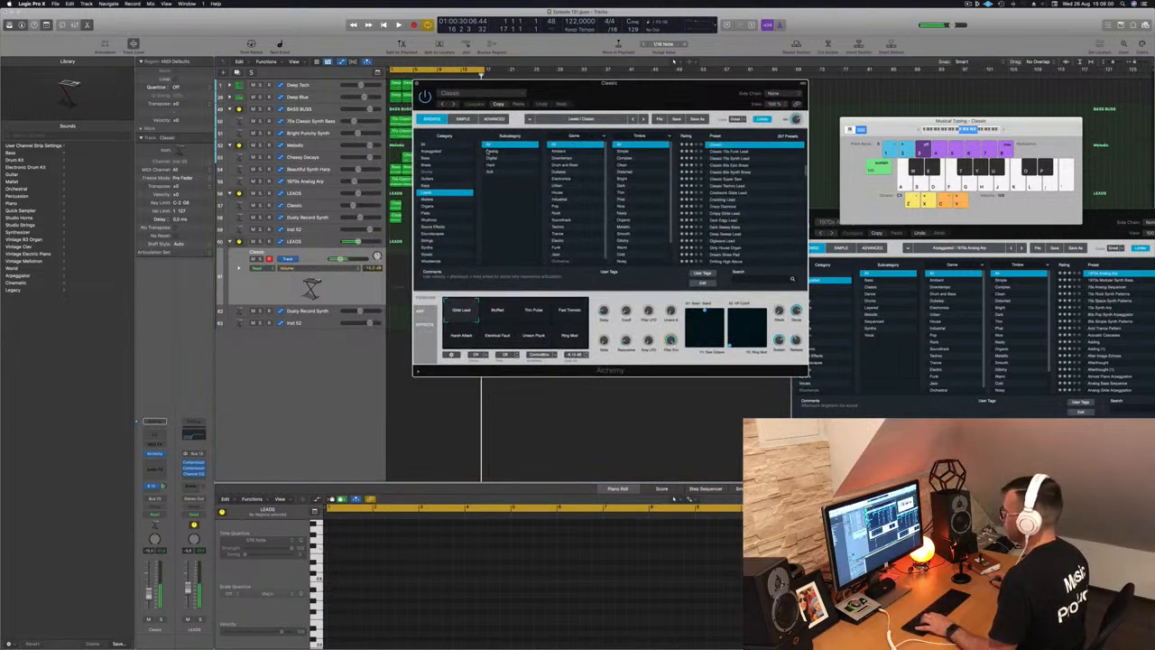
click(424, 145)
scroll(510, 213, down, 10)
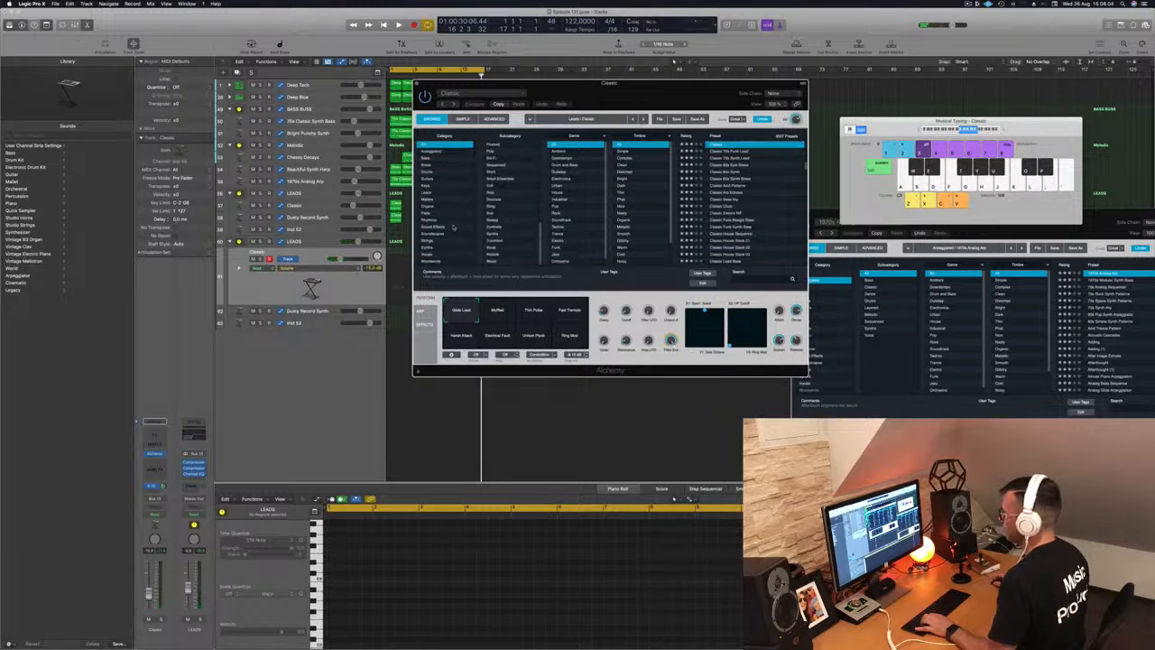
click(437, 226)
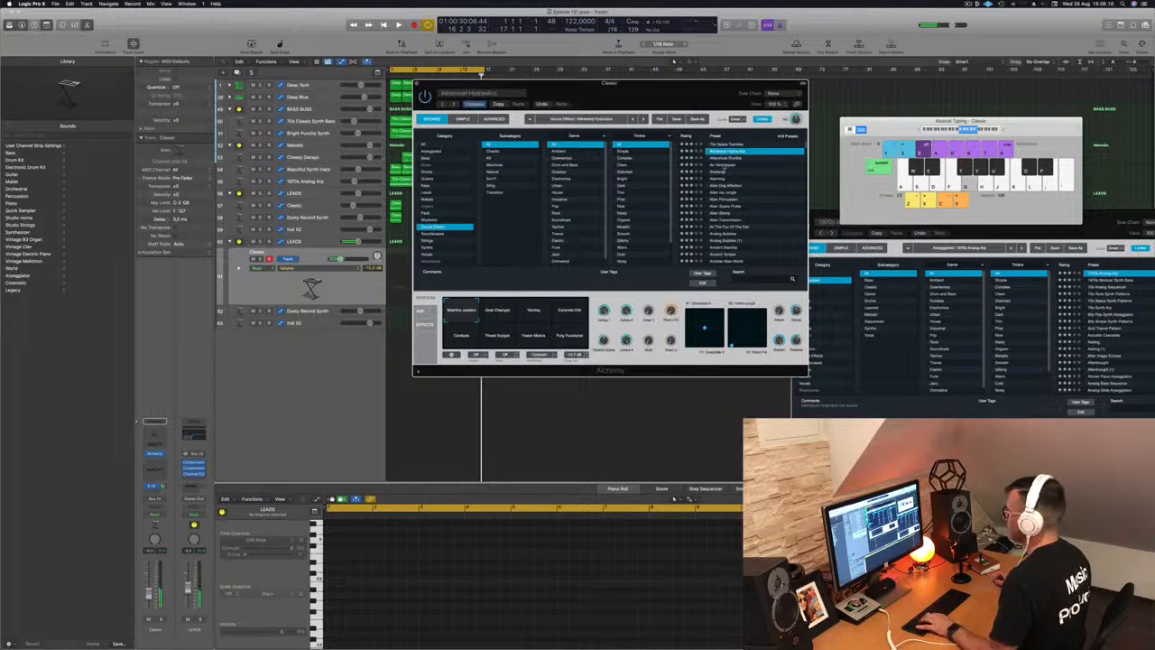
click(722, 166)
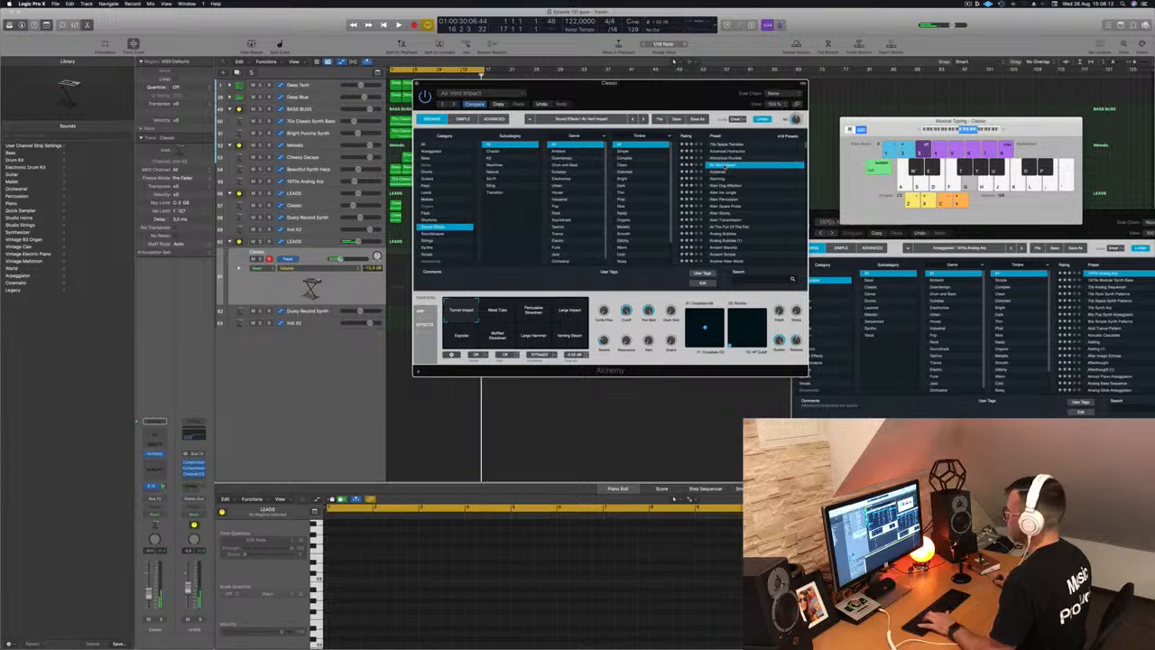
- Audition Metal Tube, Explode, Muffled Slowdown, Large Hammer and Venting Steam, settling on Large Impact
click(503, 311)
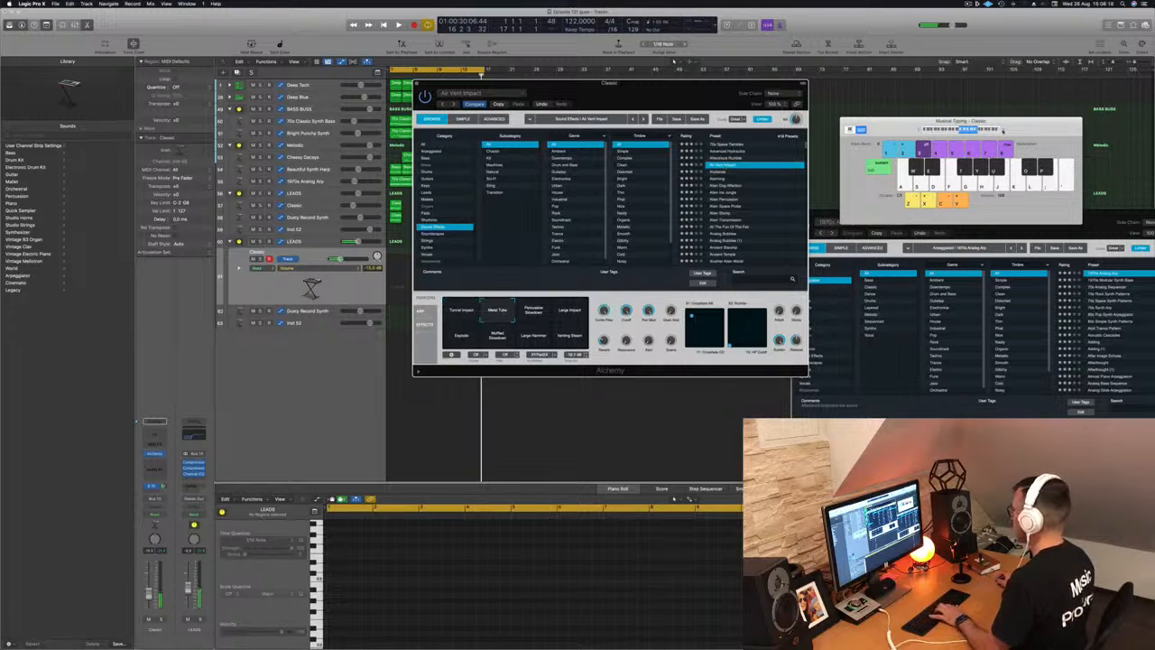
click(574, 308)
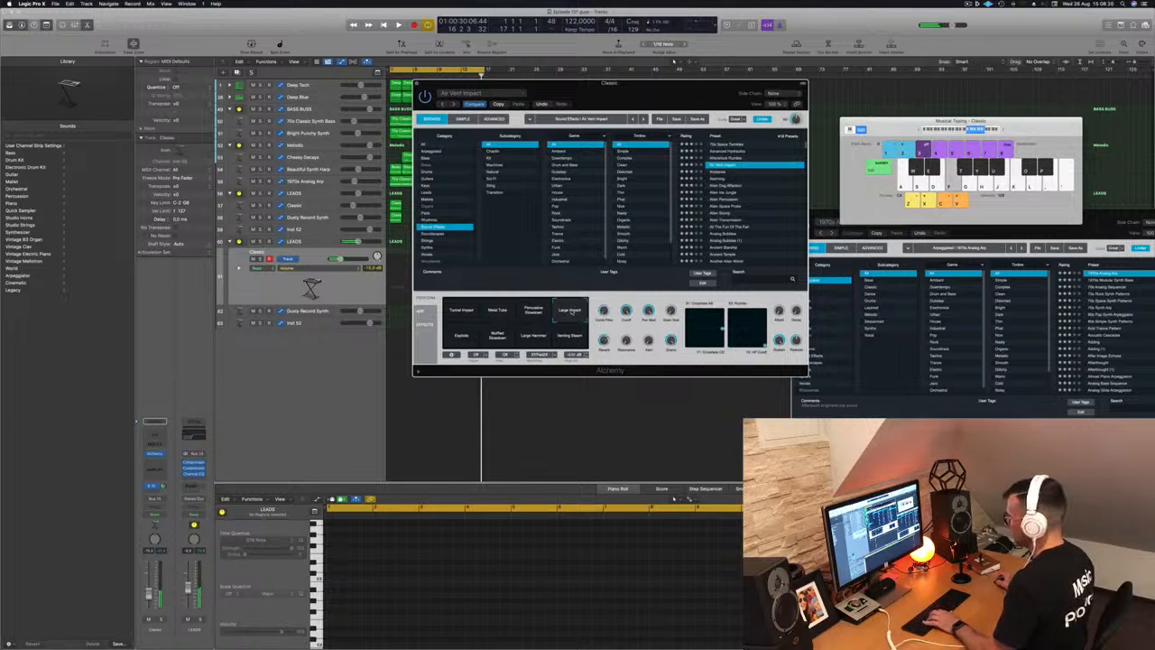
click(464, 338)
click(497, 336)
click(533, 337)
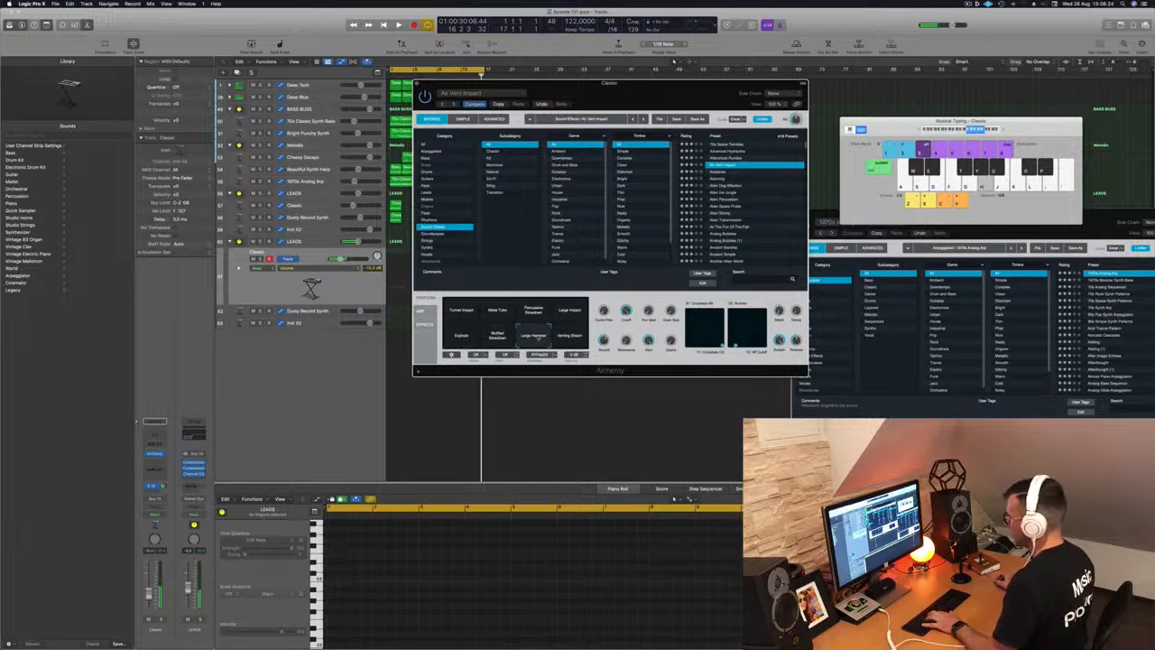
click(570, 336)
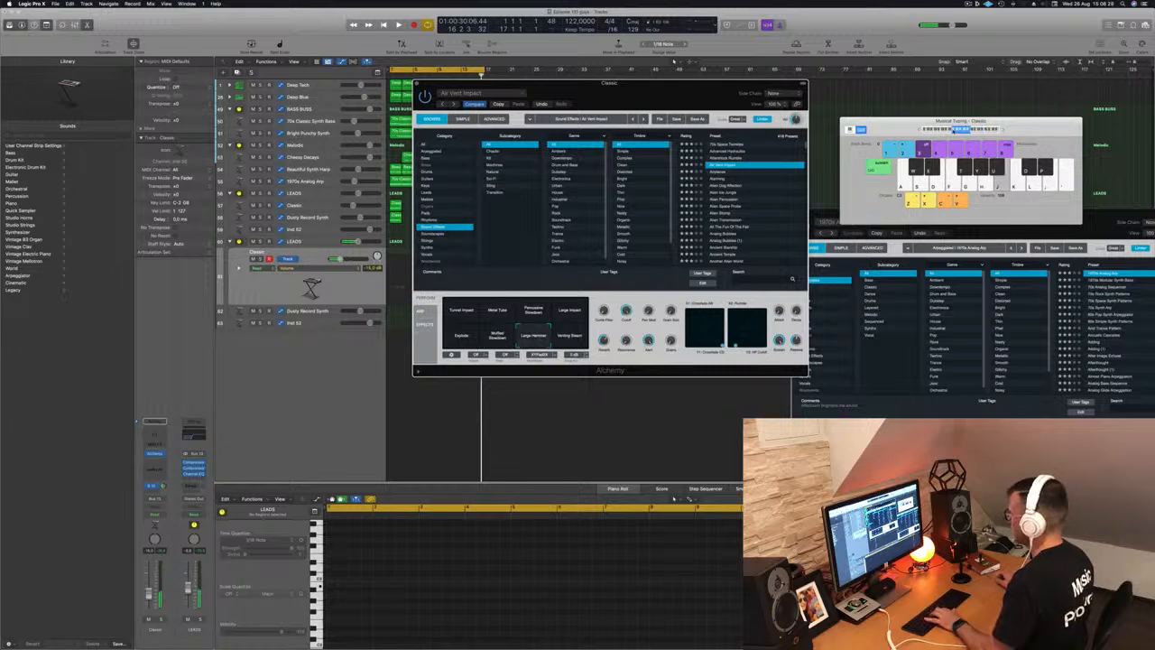
click(570, 310)
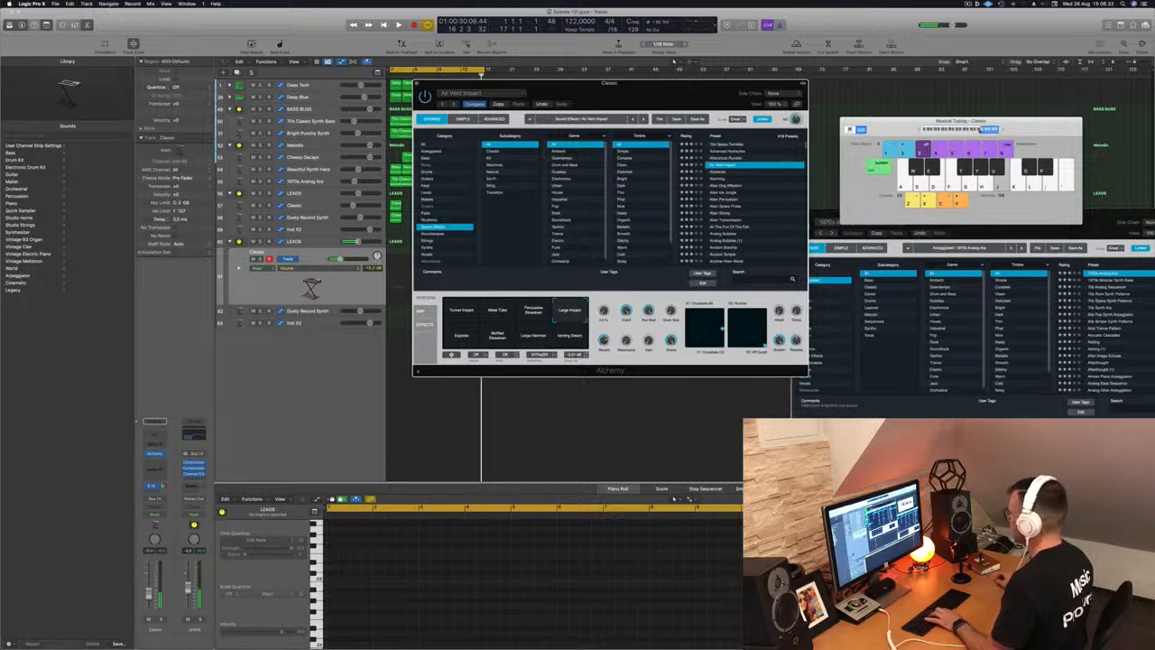
drag(683, 91, 950, 86)
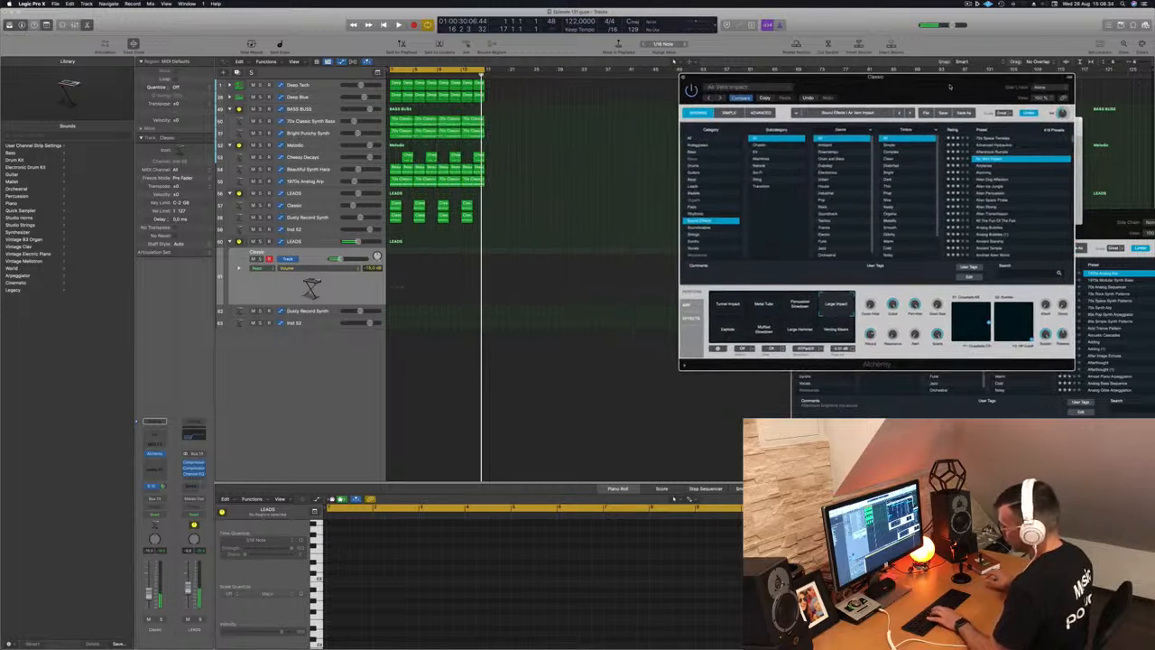
- Record an impact note on the Classic track and shift it later in the Piano Roll
key(r)
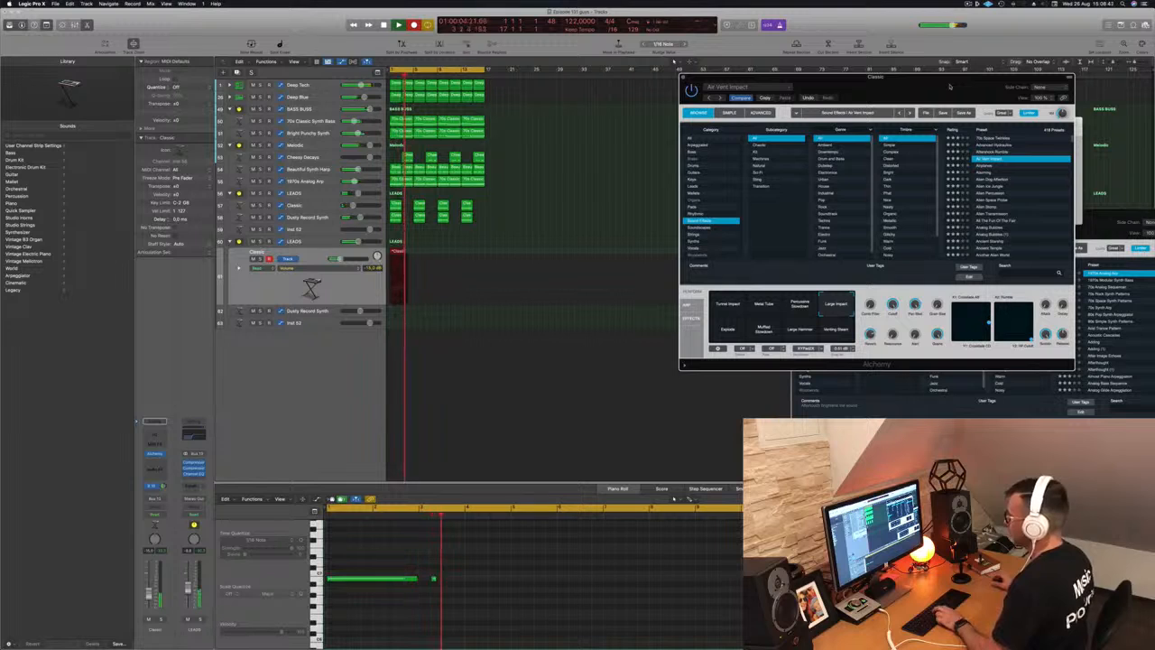
key(space)
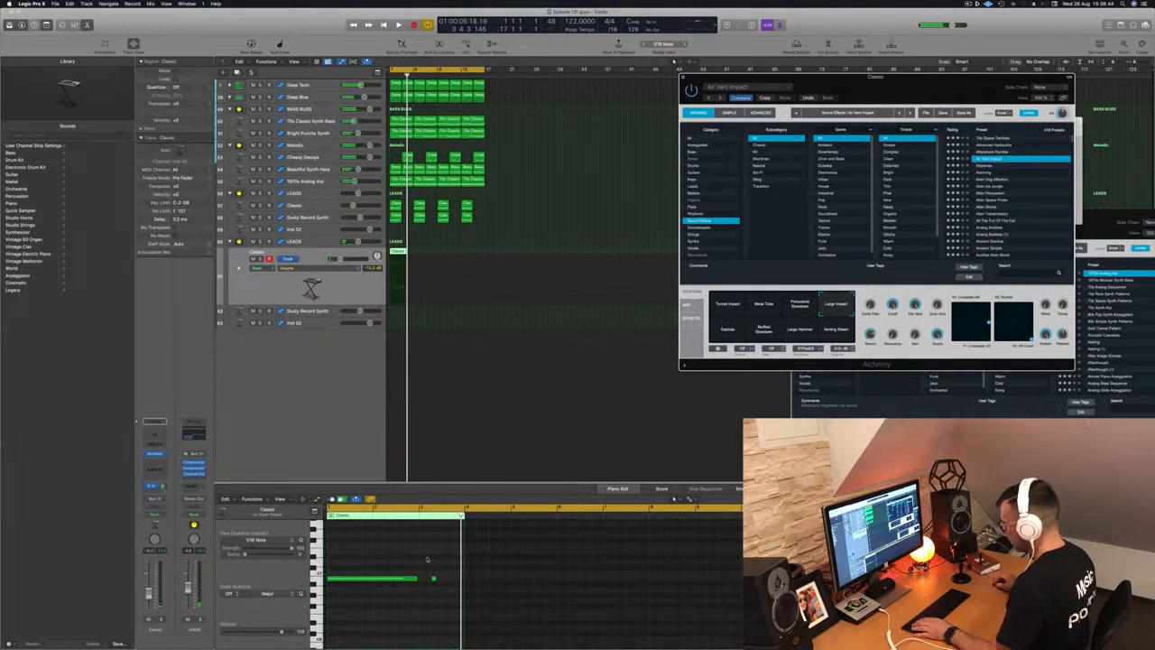
click(432, 578)
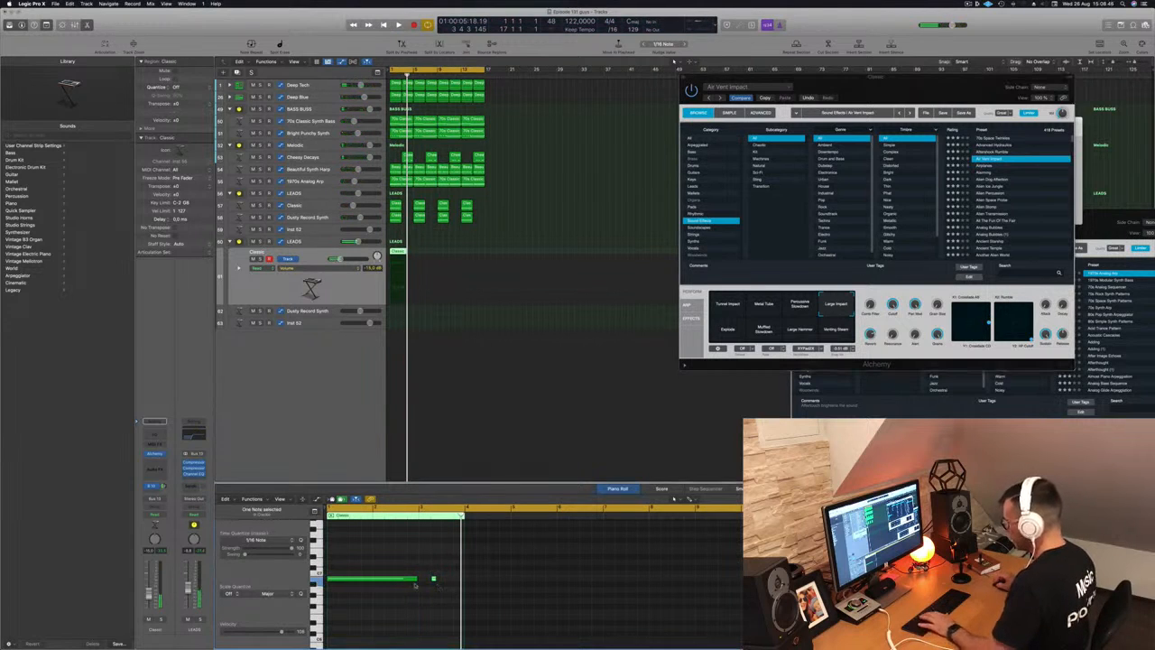
drag(386, 581, 477, 584)
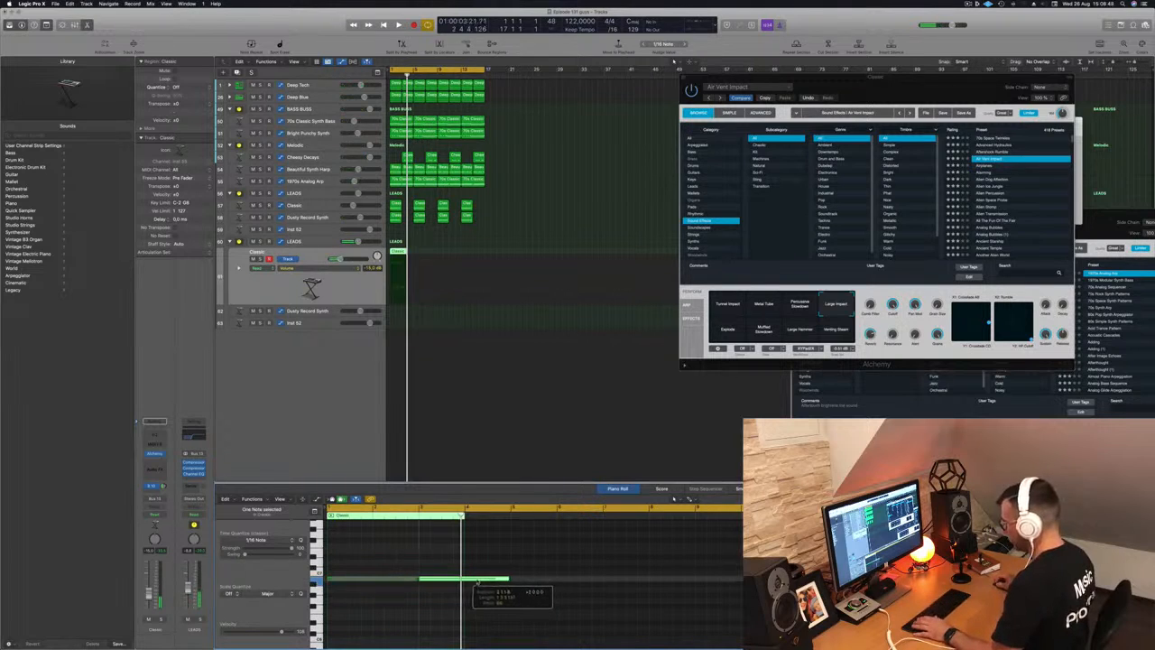
key(space)
scroll(452, 565, up, 2)
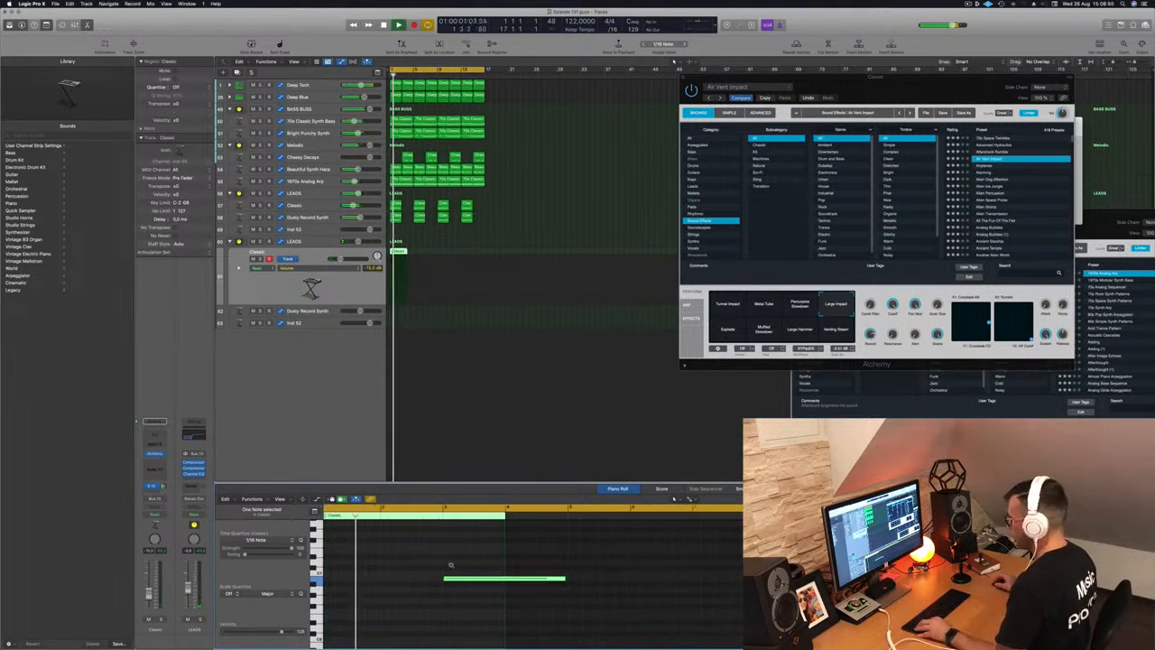
scroll(451, 565, down, 3)
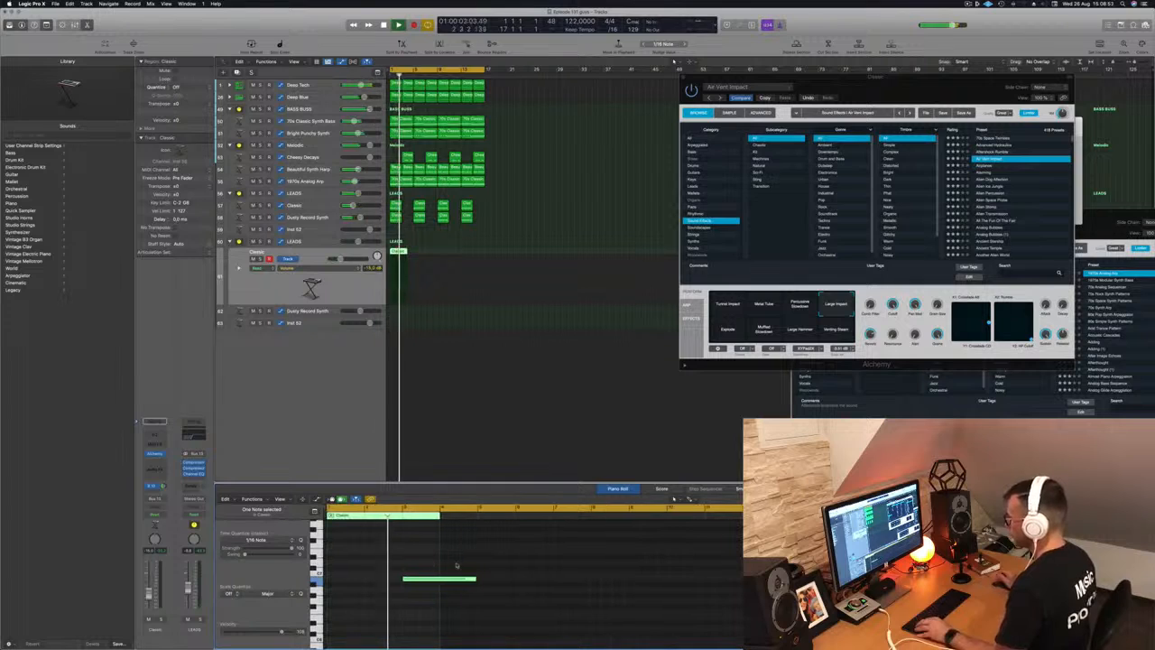
scroll(465, 561, down, 2)
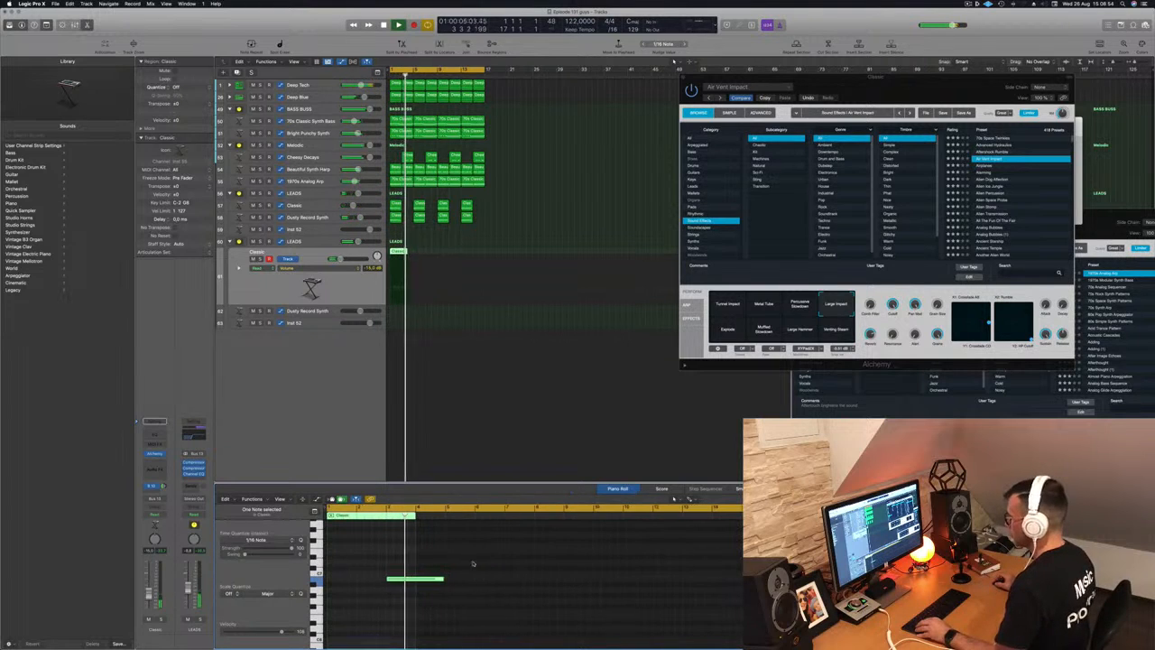
- Lengthen the Classic region, add a second note at the same pitch, and copy the region onward
drag(408, 251, 437, 253)
key(Return)
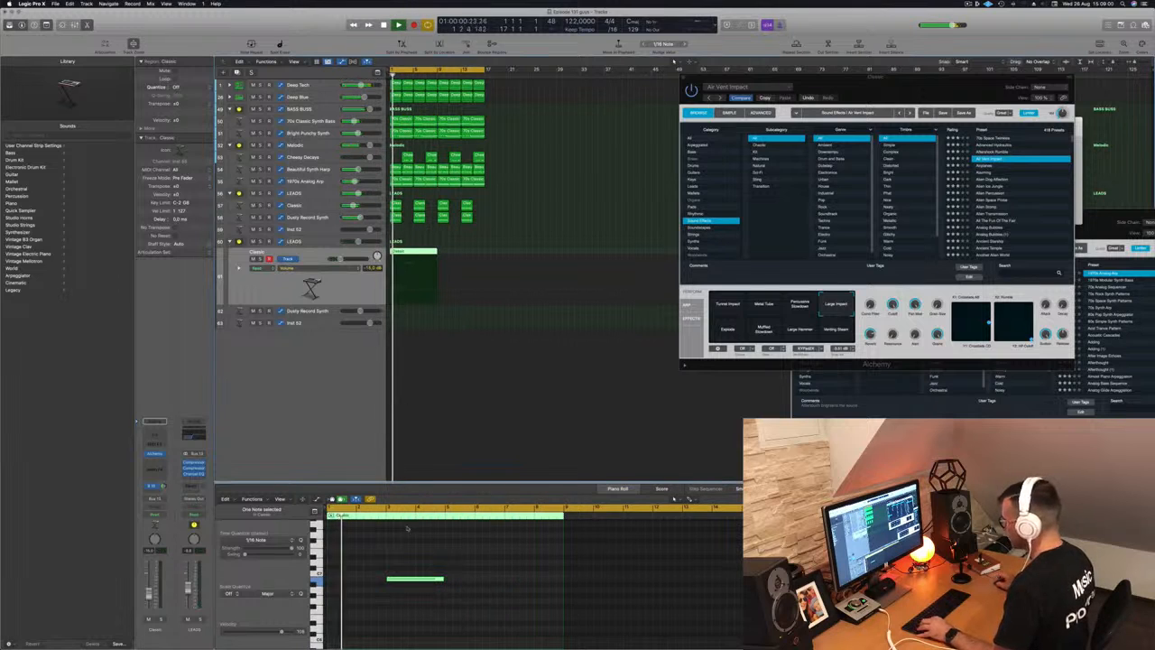
click(507, 578)
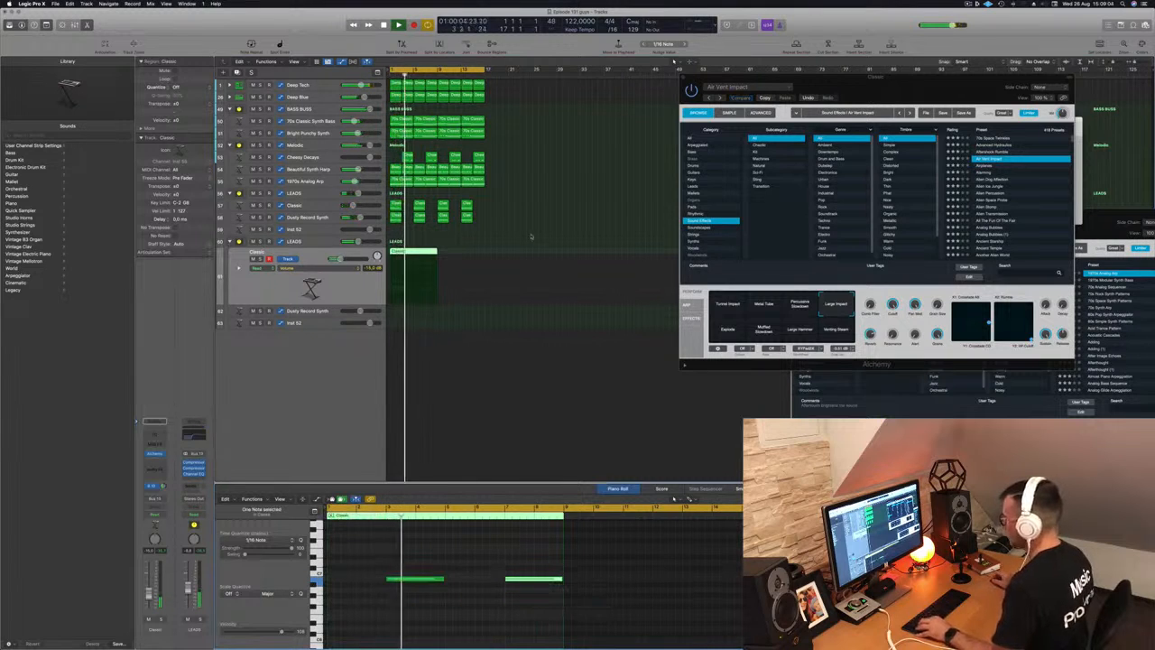
drag(424, 254, 473, 255)
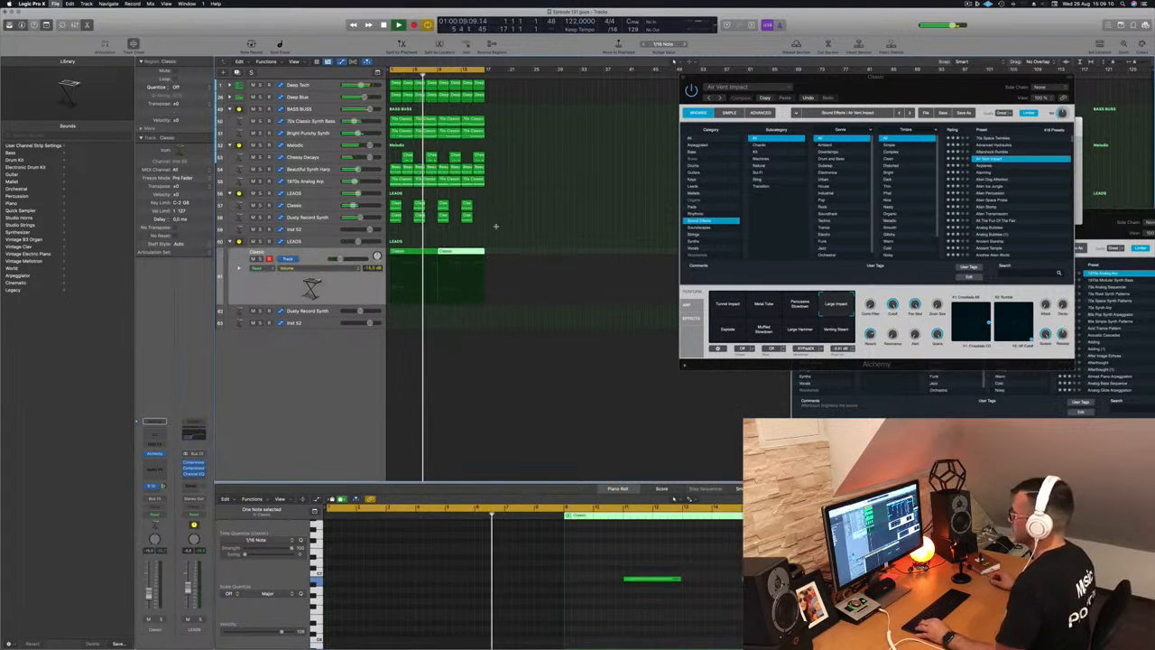
click(341, 296)
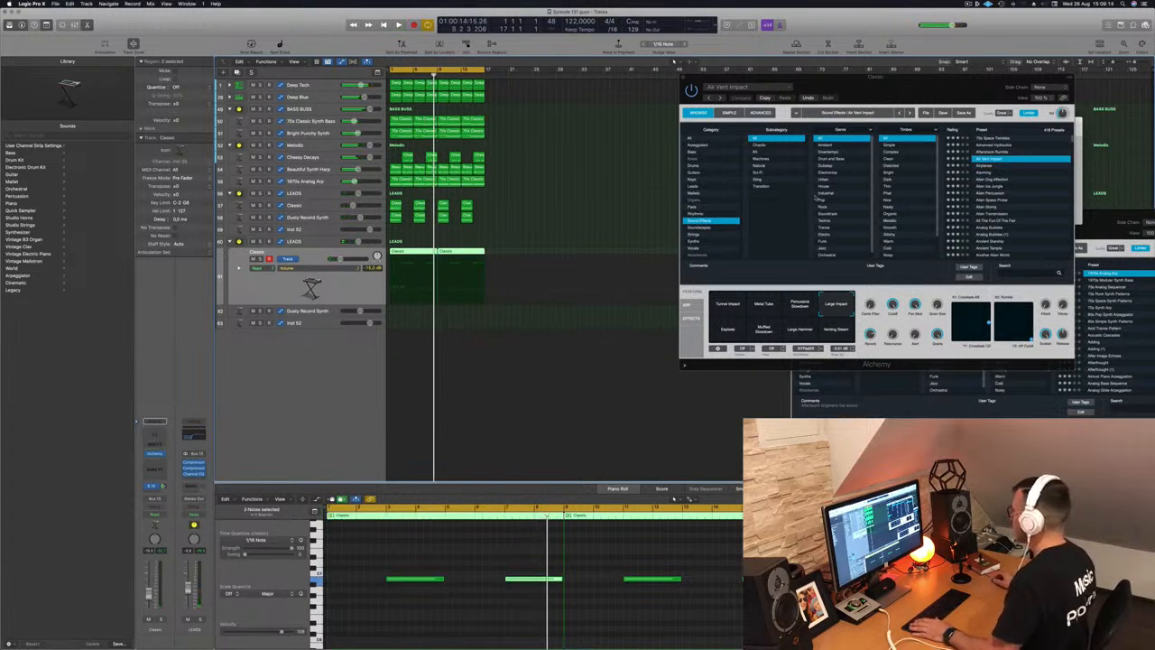
drag(959, 89, 728, 113)
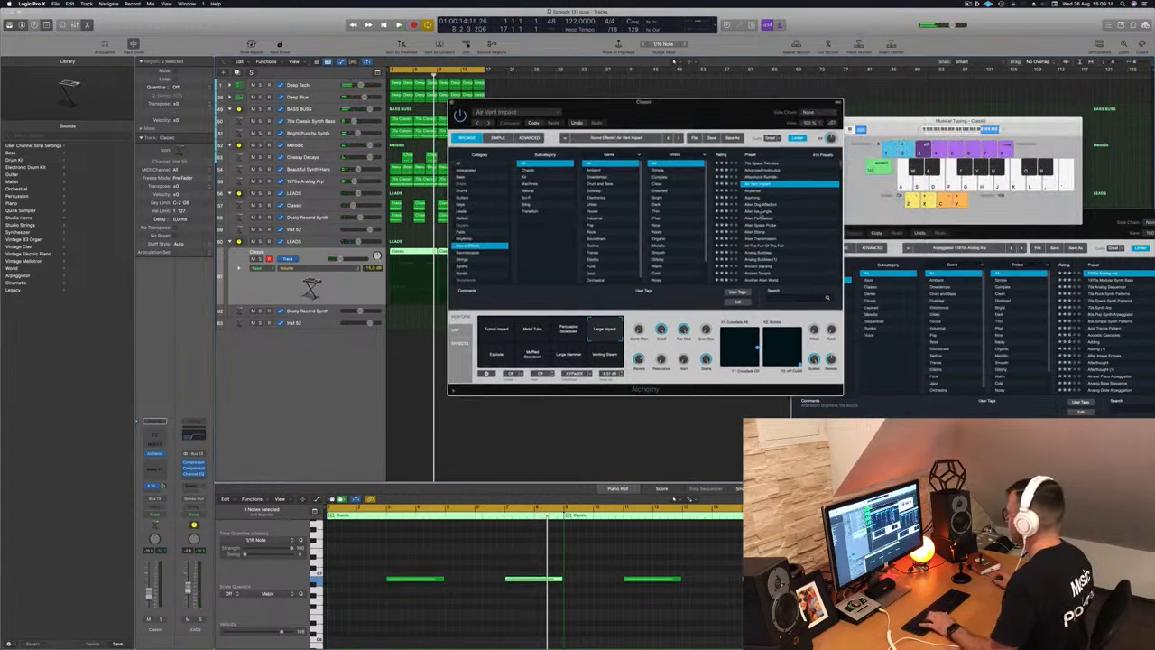
- Step through Rhythmic Robotics, Ring Mod FX Fails and Ring-O-Matic presets to load Rise Above
scroll(764, 220, down, 15)
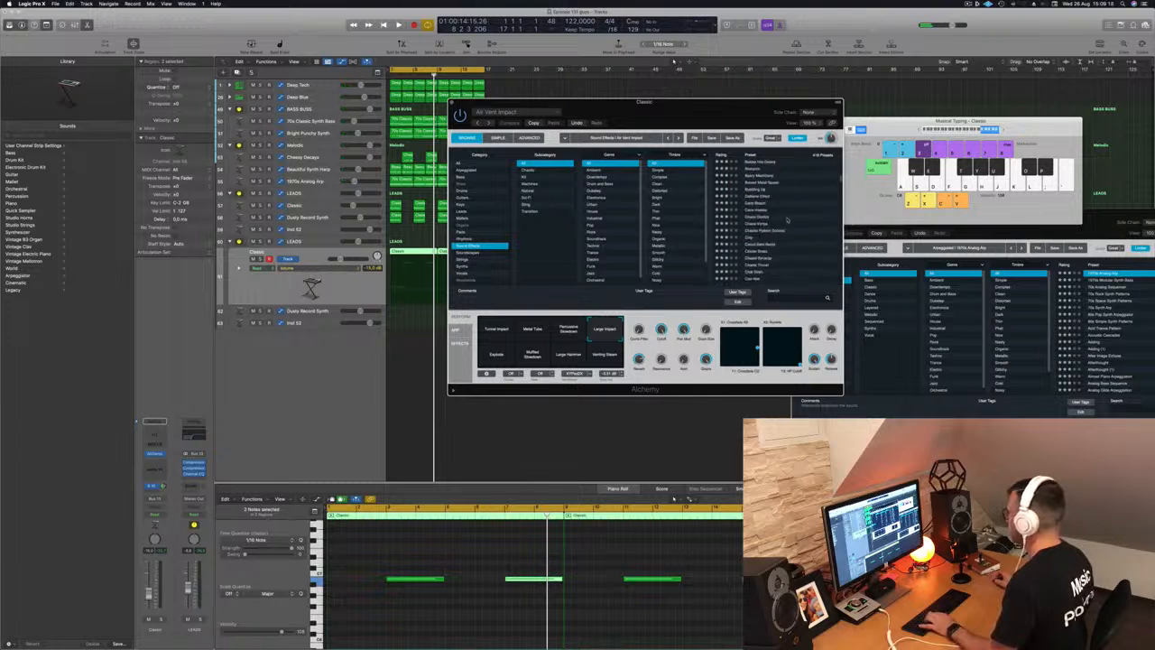
drag(842, 186, 834, 286)
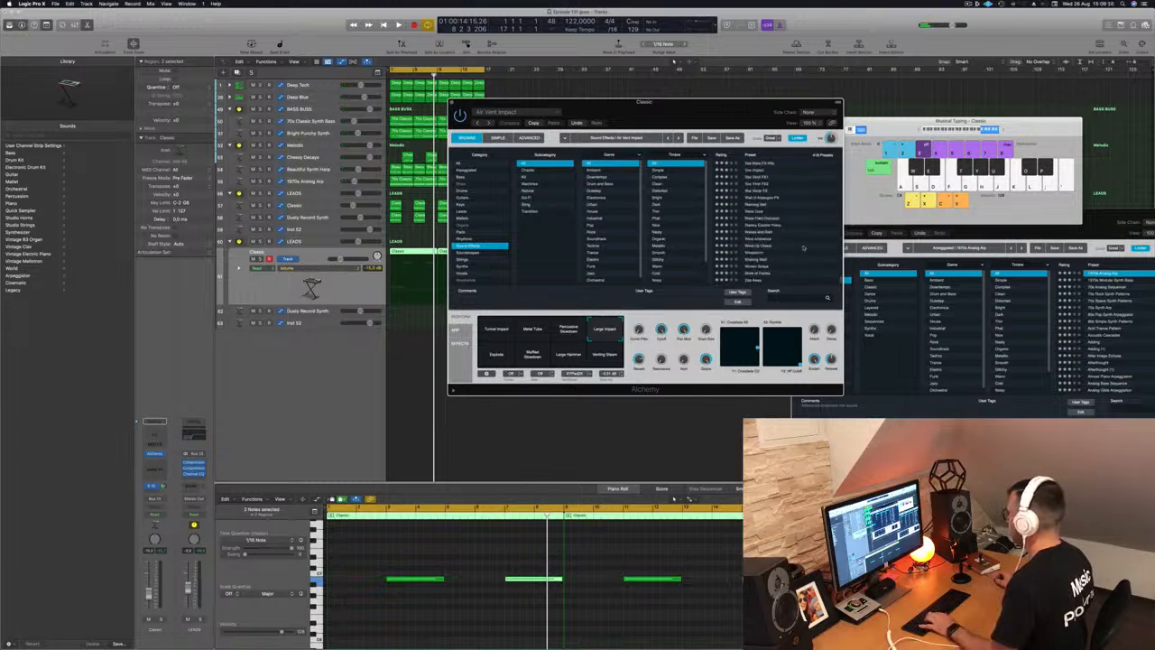
scroll(803, 249, up, 10)
scroll(804, 247, up, 10)
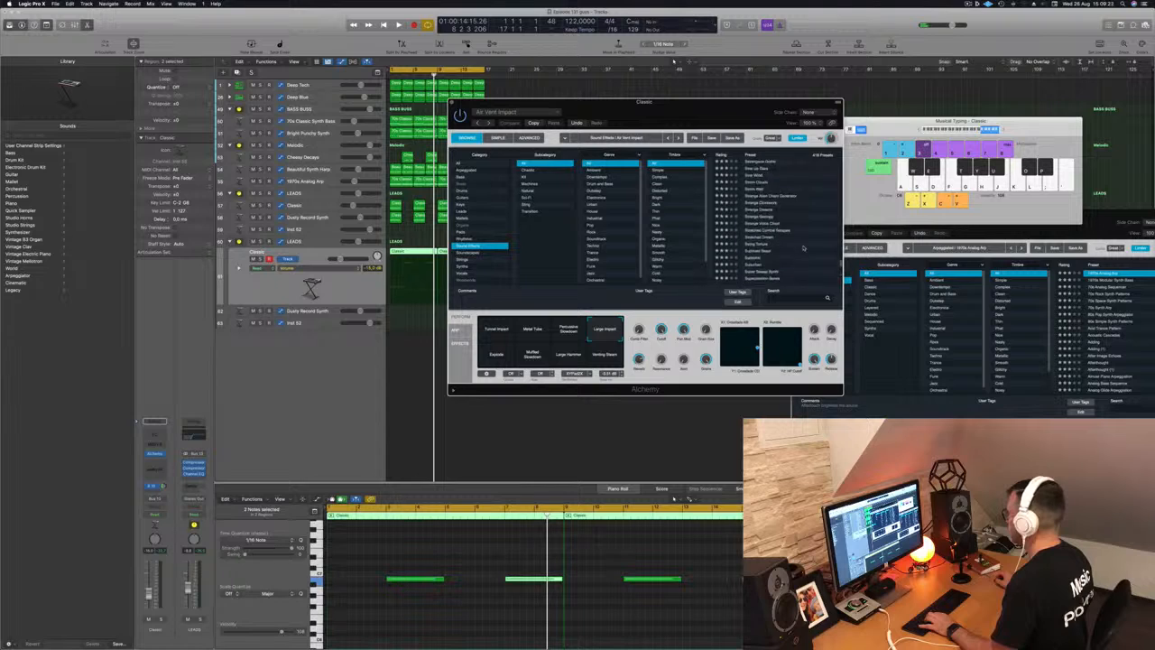
scroll(804, 247, up, 10)
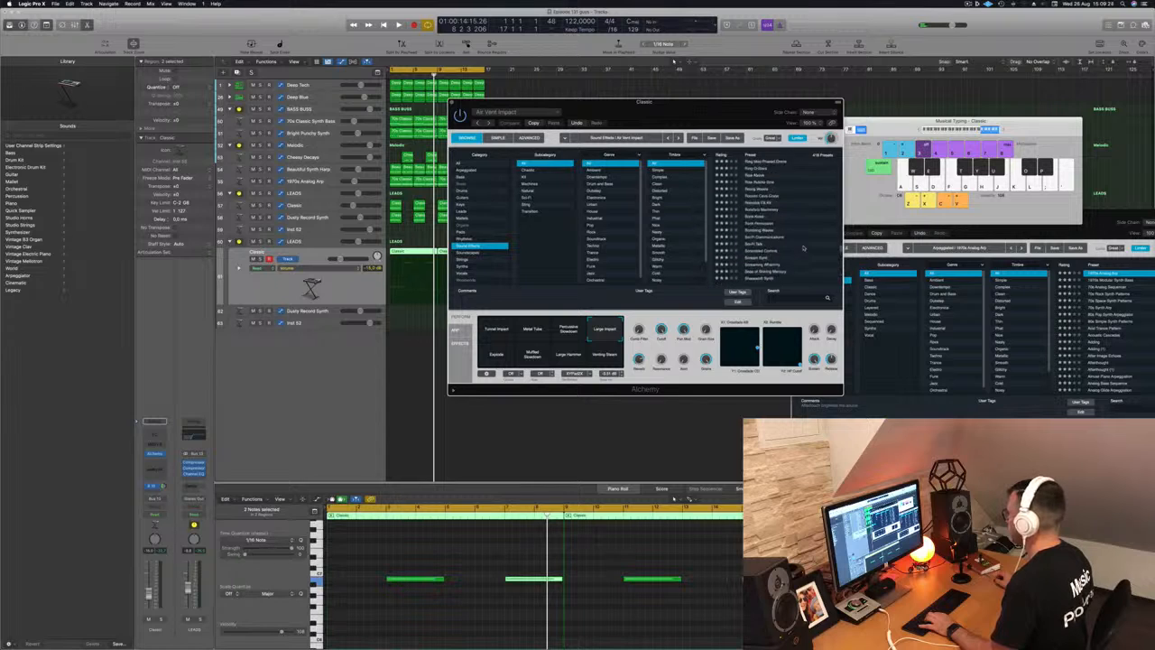
scroll(804, 247, up, 3)
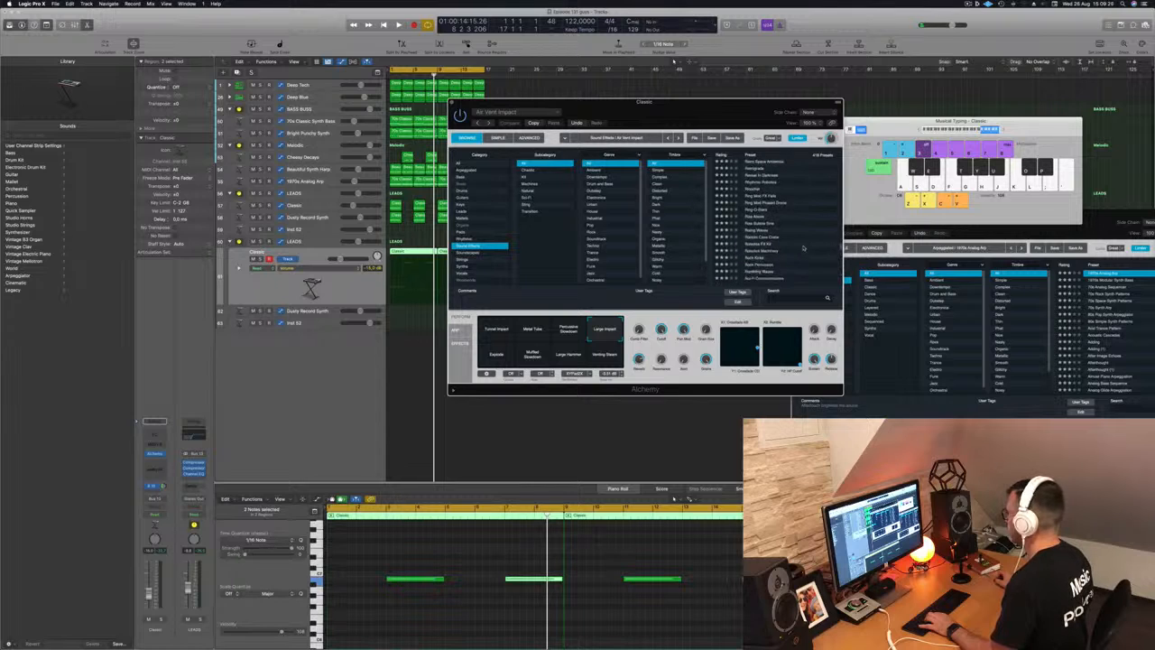
click(760, 183)
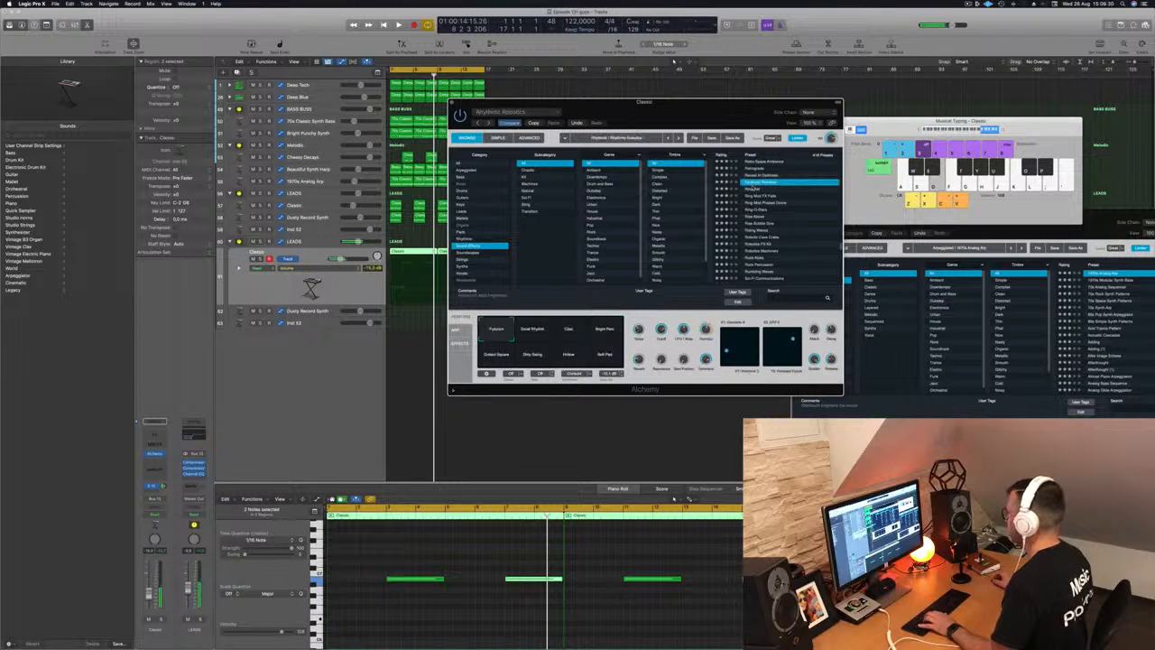
click(758, 189)
click(758, 196)
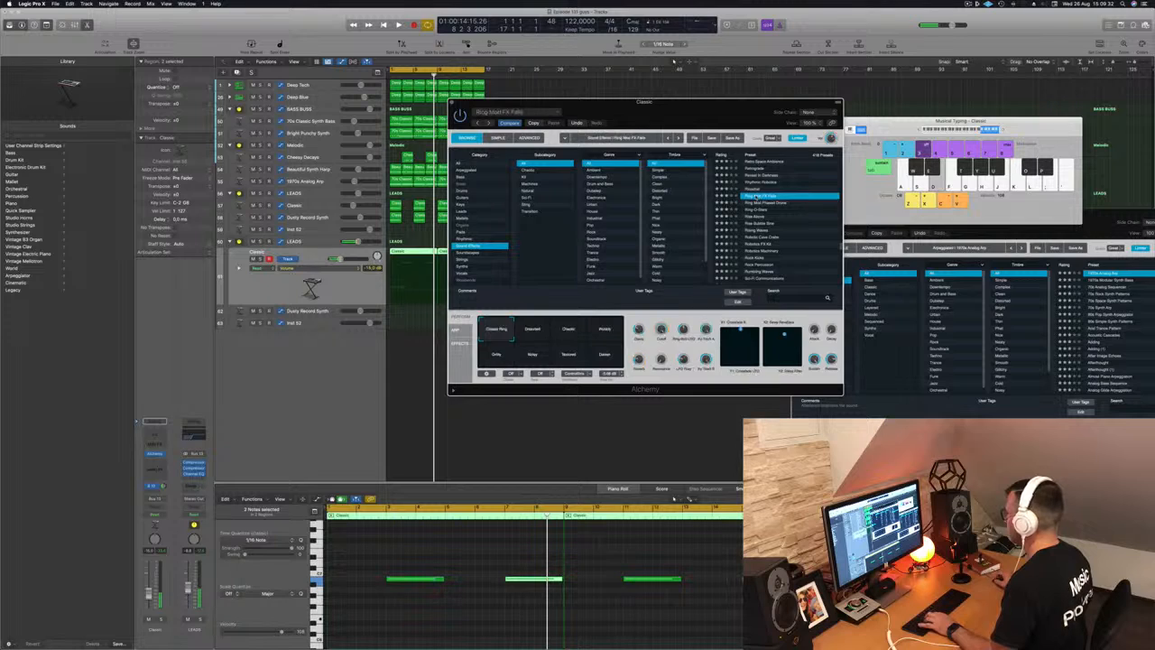
click(754, 210)
click(756, 217)
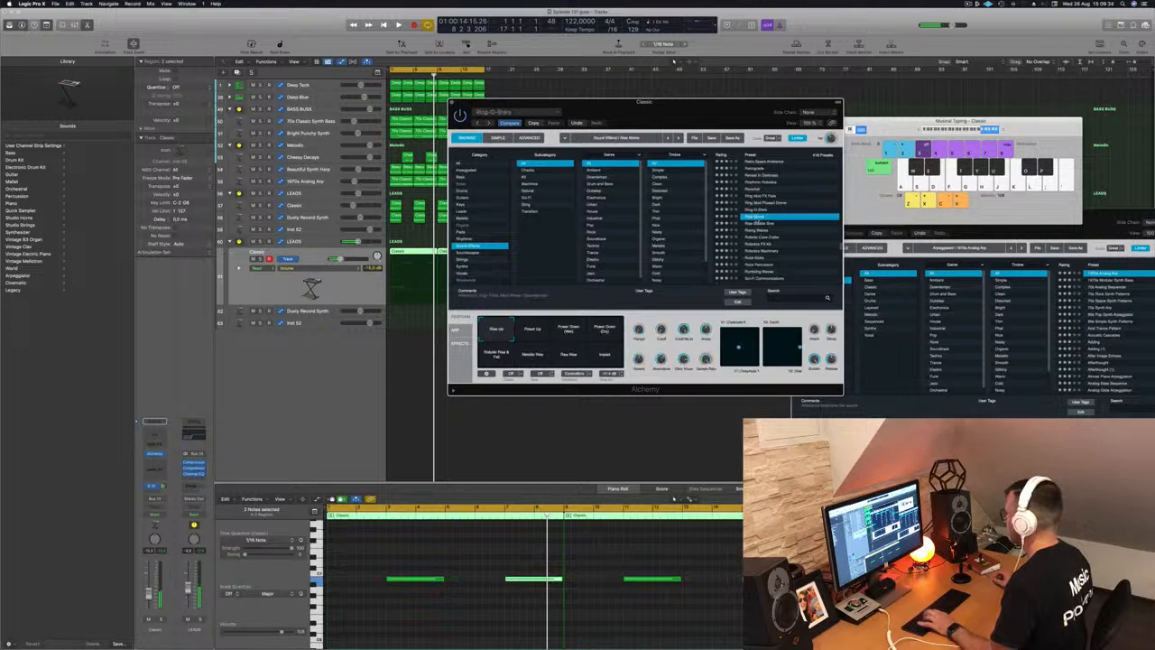
- Audition Rise Above's Power Up, Power Down, Impact and Metallic Rise variations
click(546, 331)
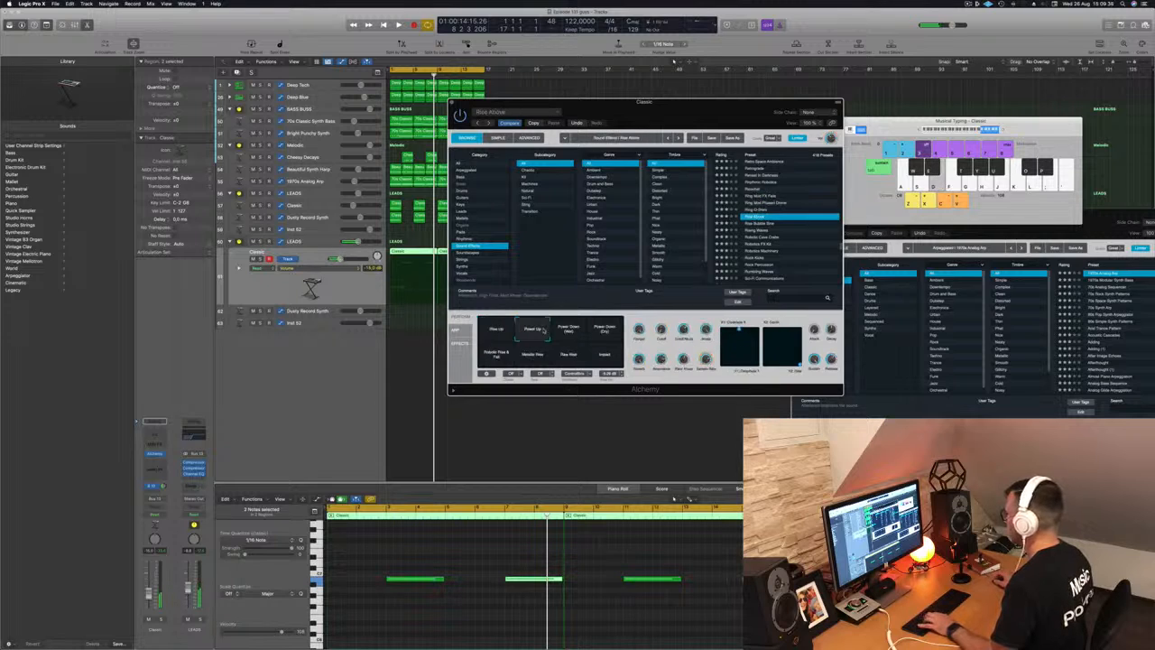
click(604, 330)
click(605, 355)
click(571, 355)
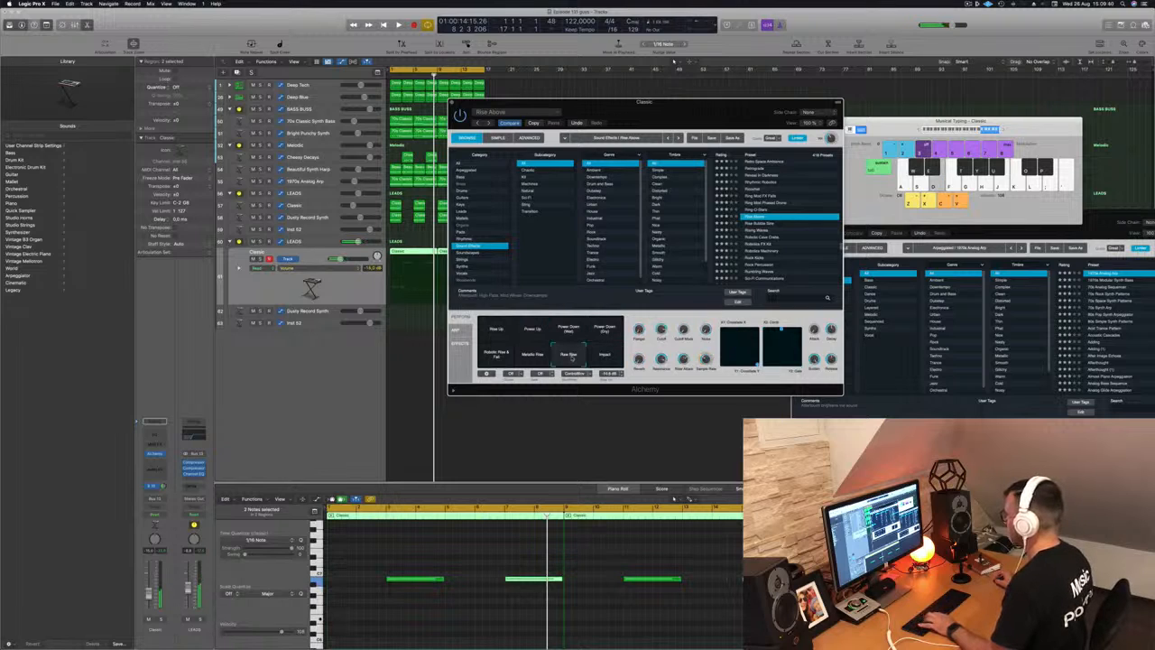
click(525, 359)
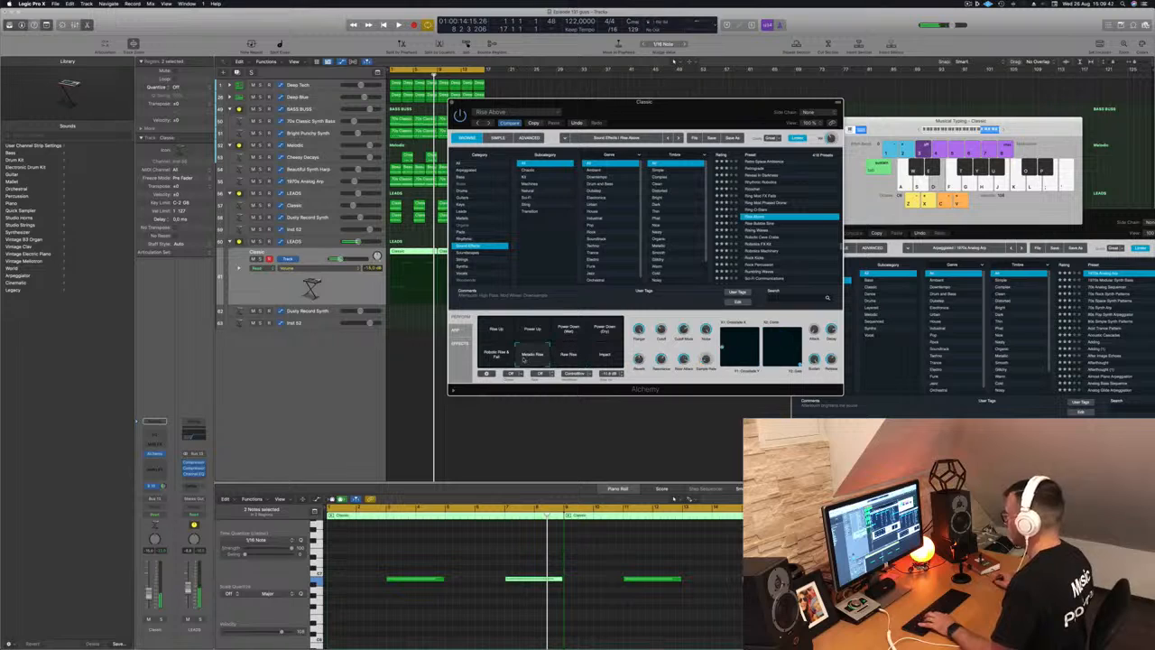
- Settle on Metallic Rise and move the Classic riser region onto the Dusty Record Synth track
click(489, 358)
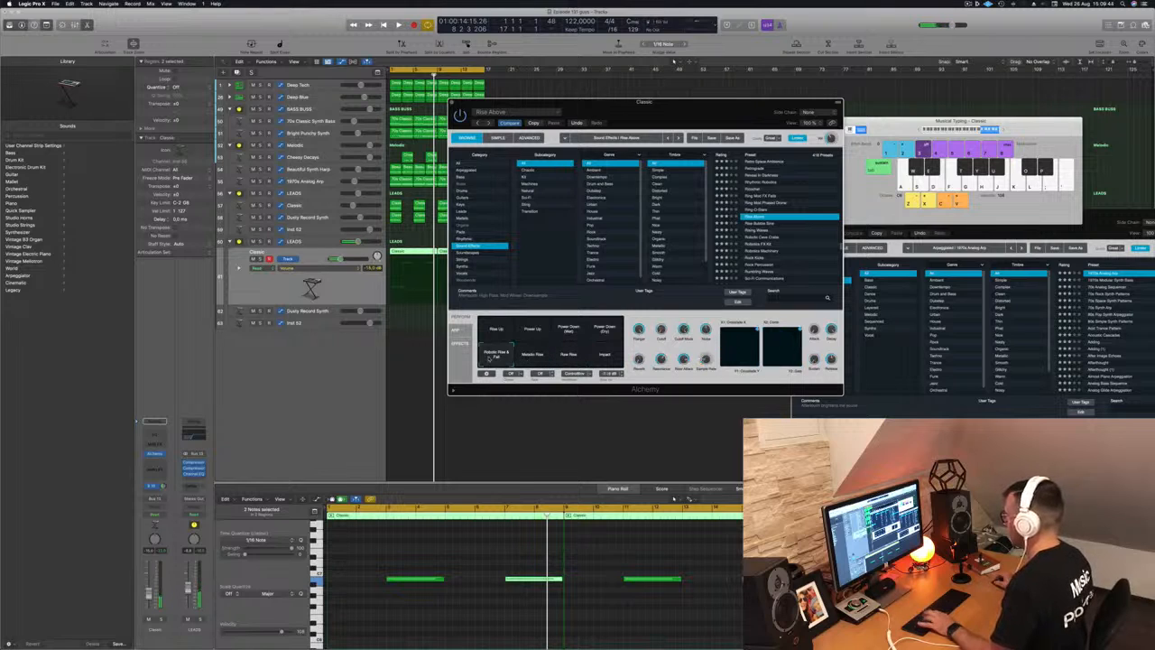
click(532, 360)
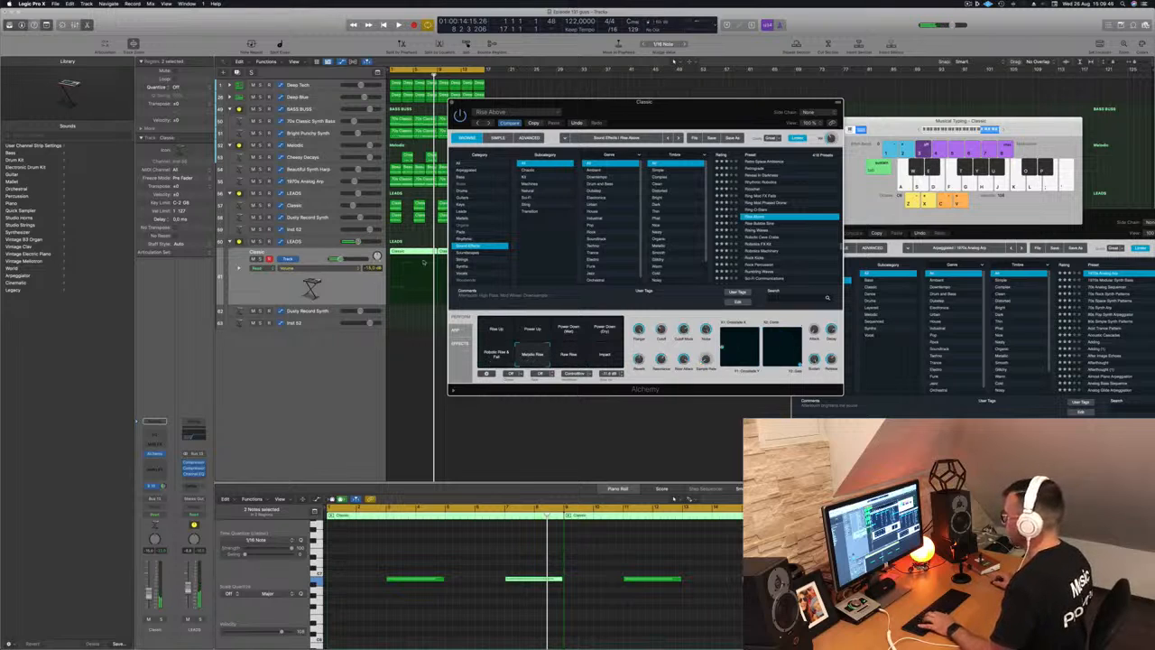
click(417, 254)
drag(415, 255, 411, 314)
key(space)
- Transpose the region's two notes down two octaves and play it back
drag(399, 559, 572, 625)
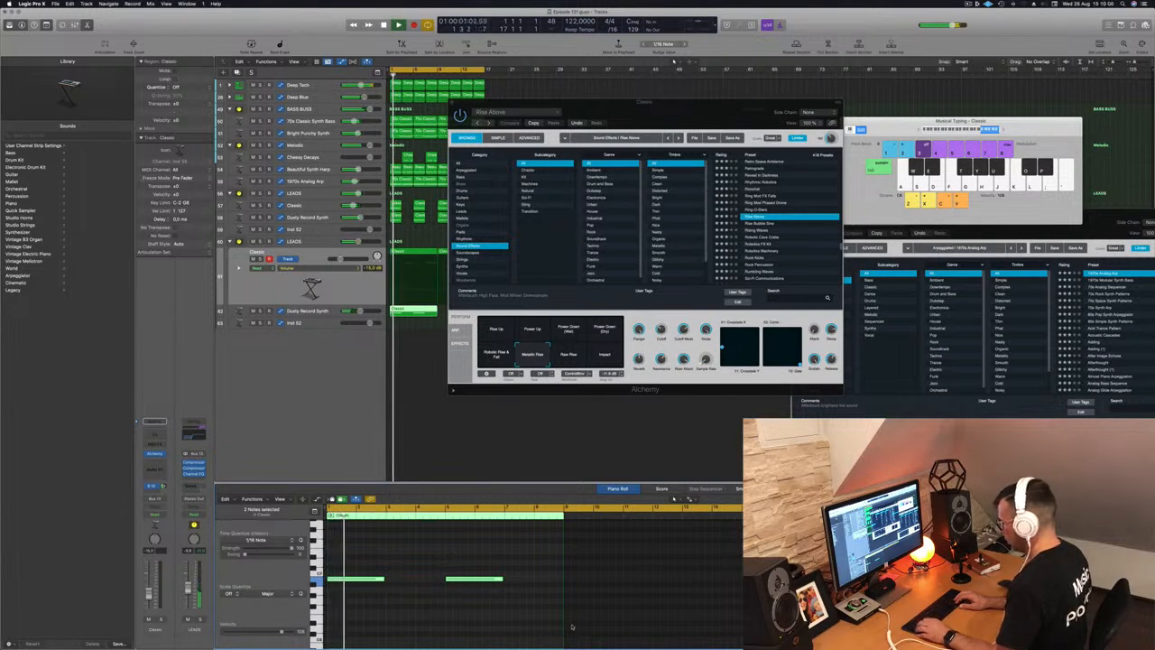
click(415, 600)
key(super+a)
key(shift+alt+Down)
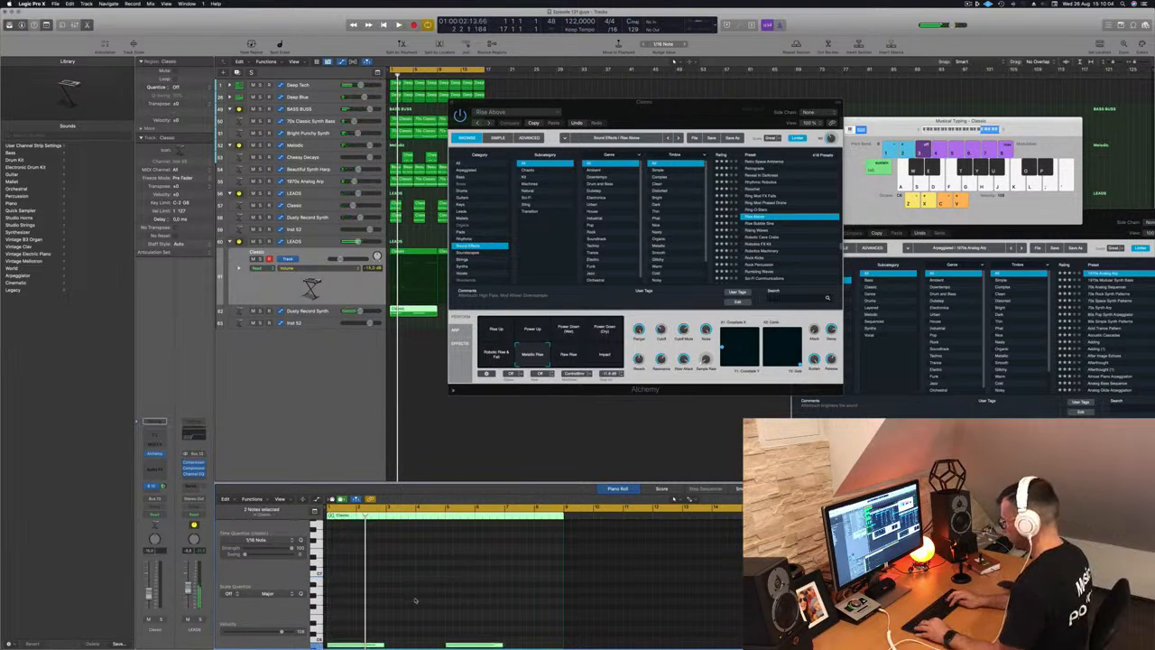
key(shift+alt+Down)
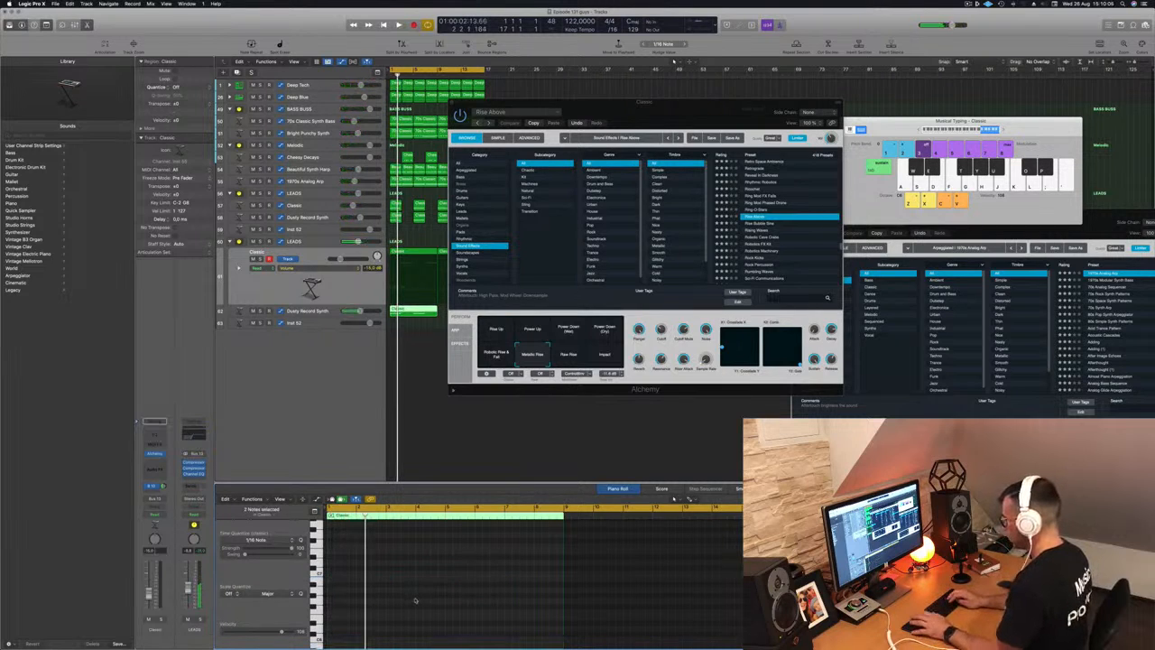
key(space)
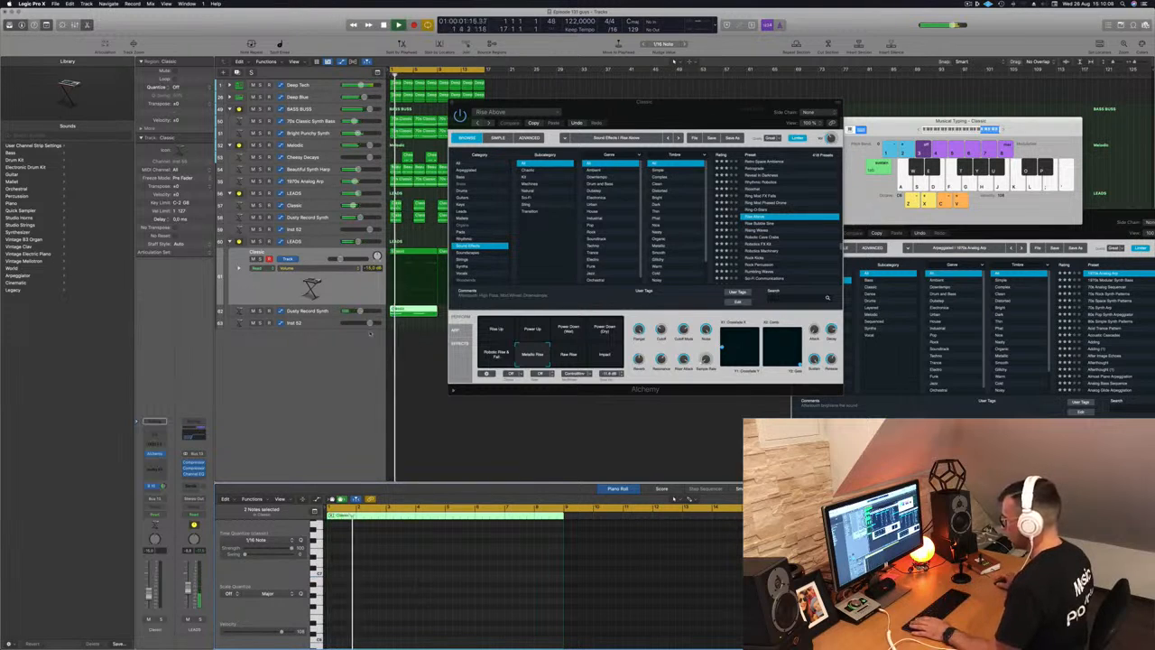
- Record on Dusty Record Synth, switching back to Metallic Rise, then open its Alchemy
click(413, 311)
click(411, 571)
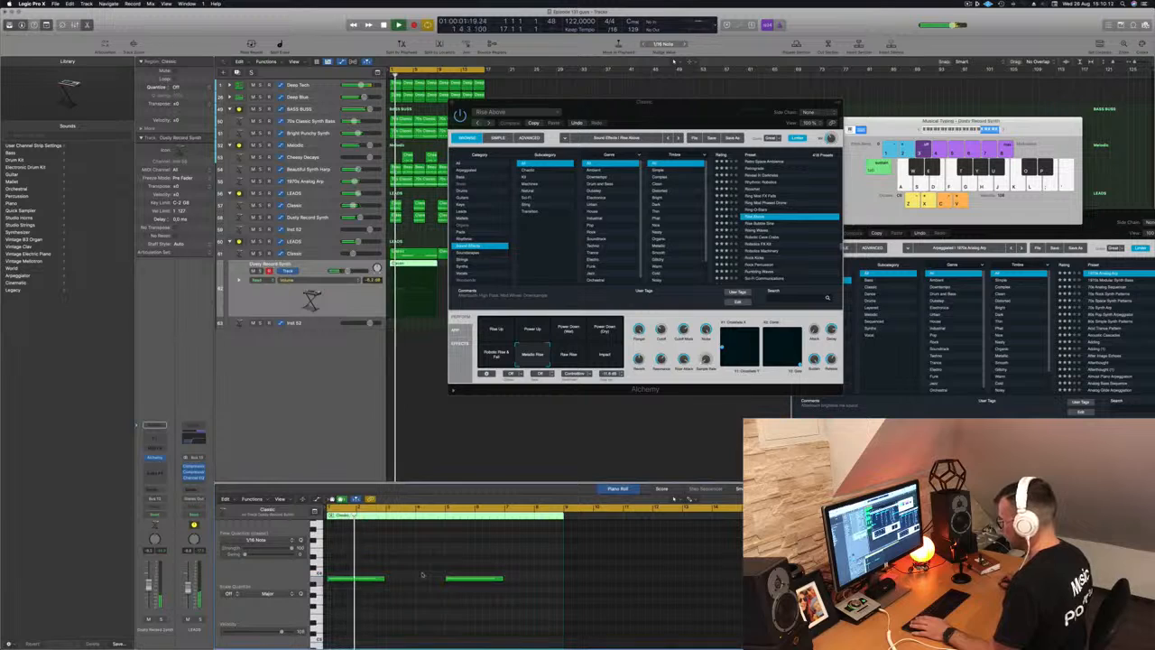
key(r)
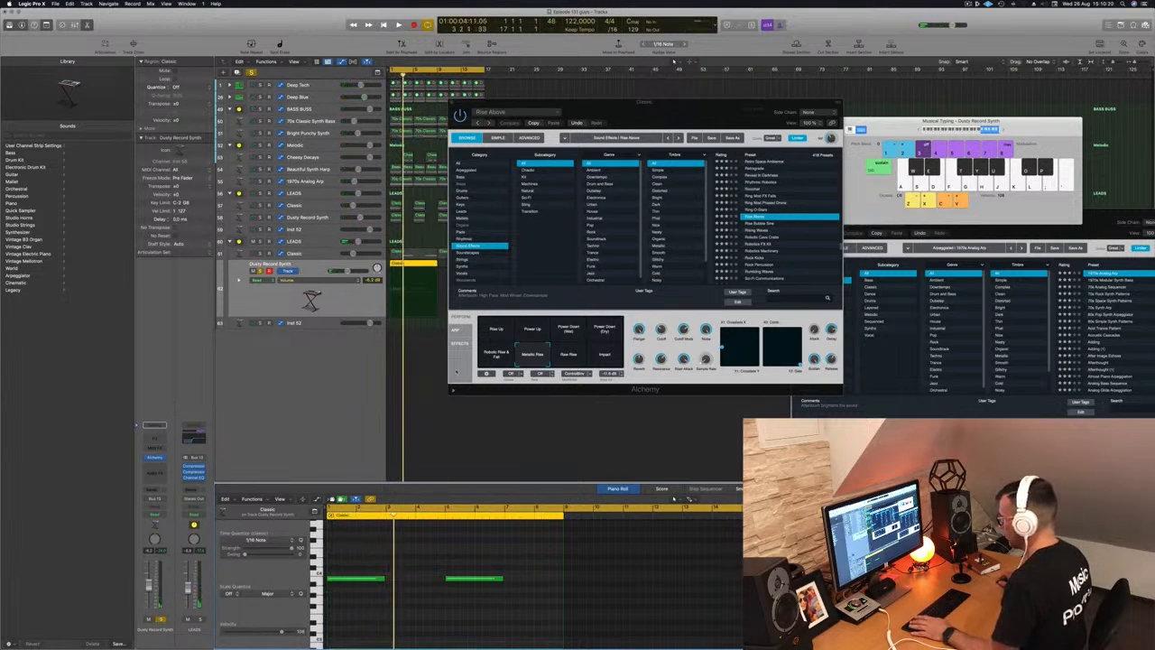
click(497, 353)
click(526, 356)
click(357, 296)
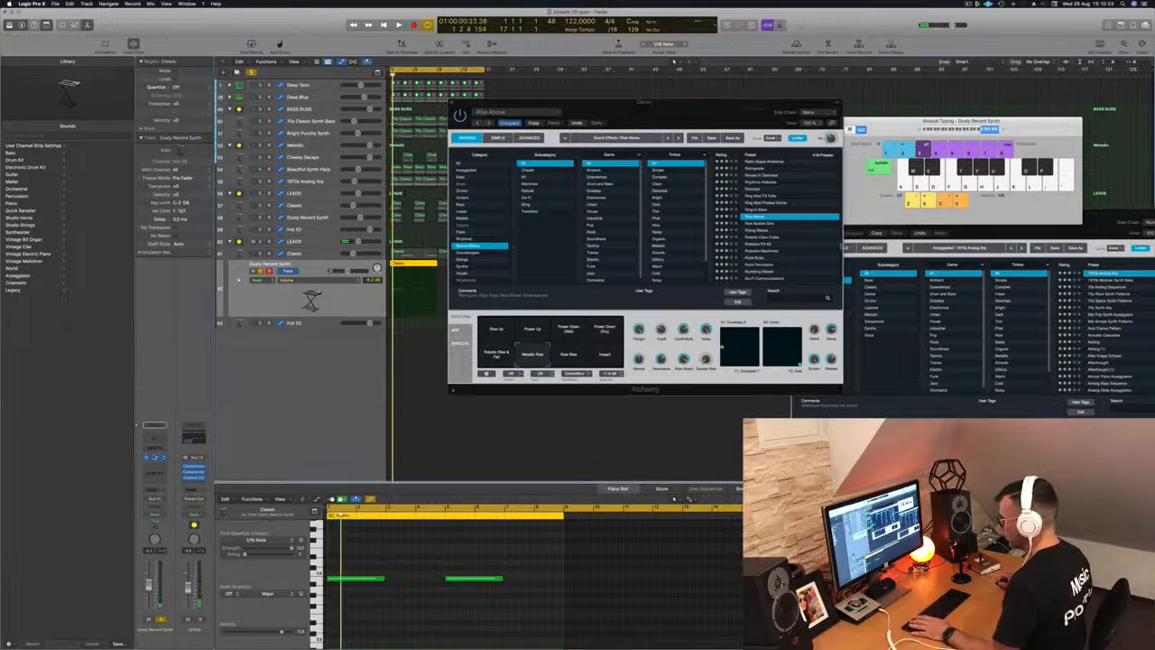
click(155, 458)
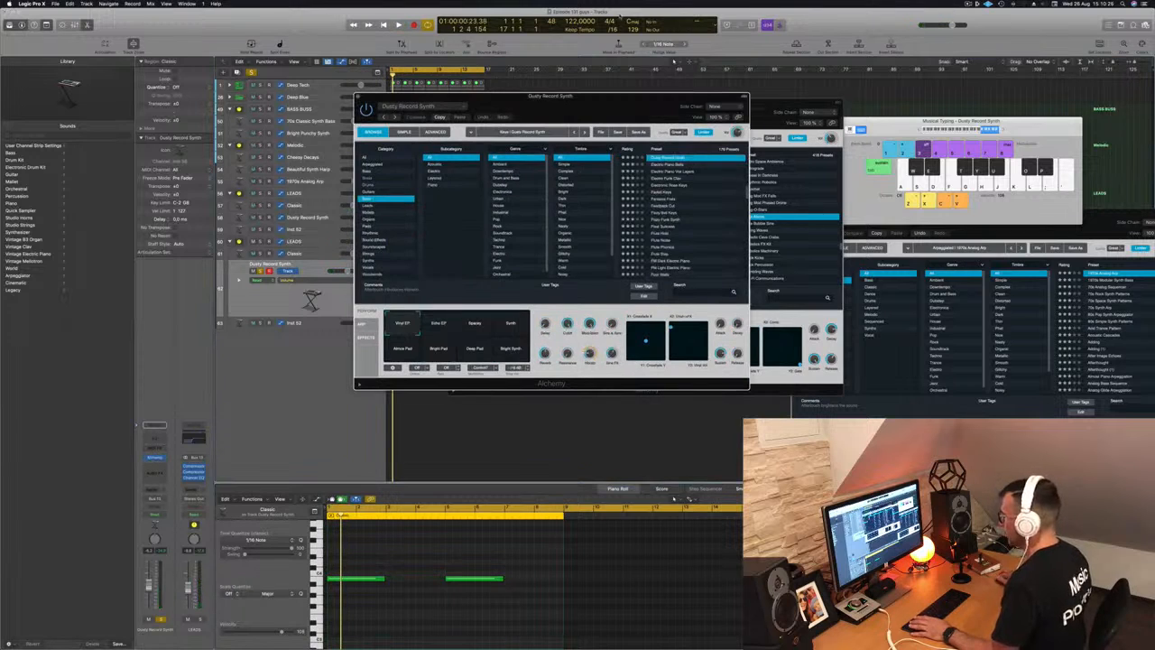
- Move the Classic region onto Inst 52 and solo then unsolo the Dusty Record Synth track
drag(569, 105, 955, 116)
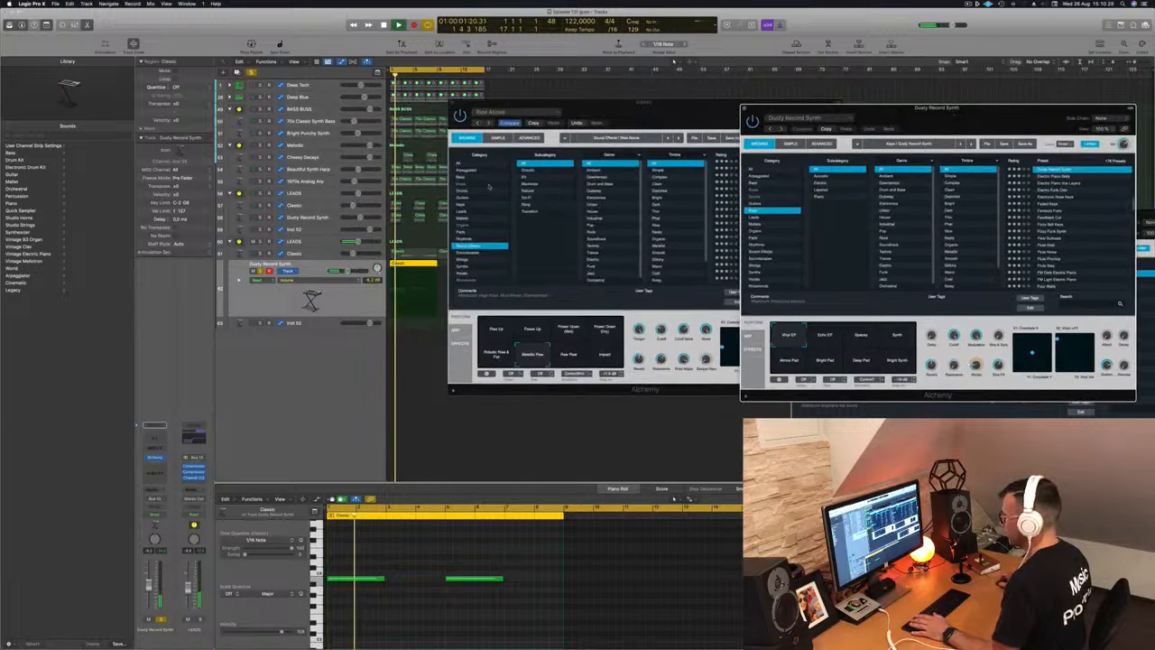
key(space)
key(space)
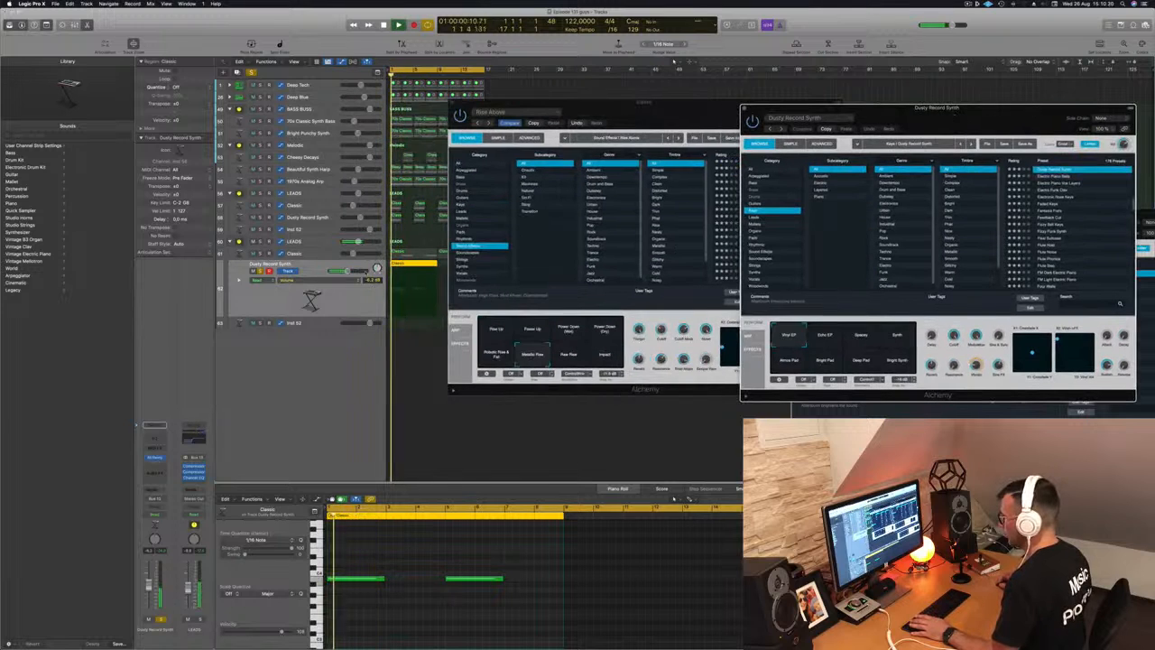
drag(409, 281, 408, 310)
key(space)
key(space)
key(space)
click(260, 323)
key(space)
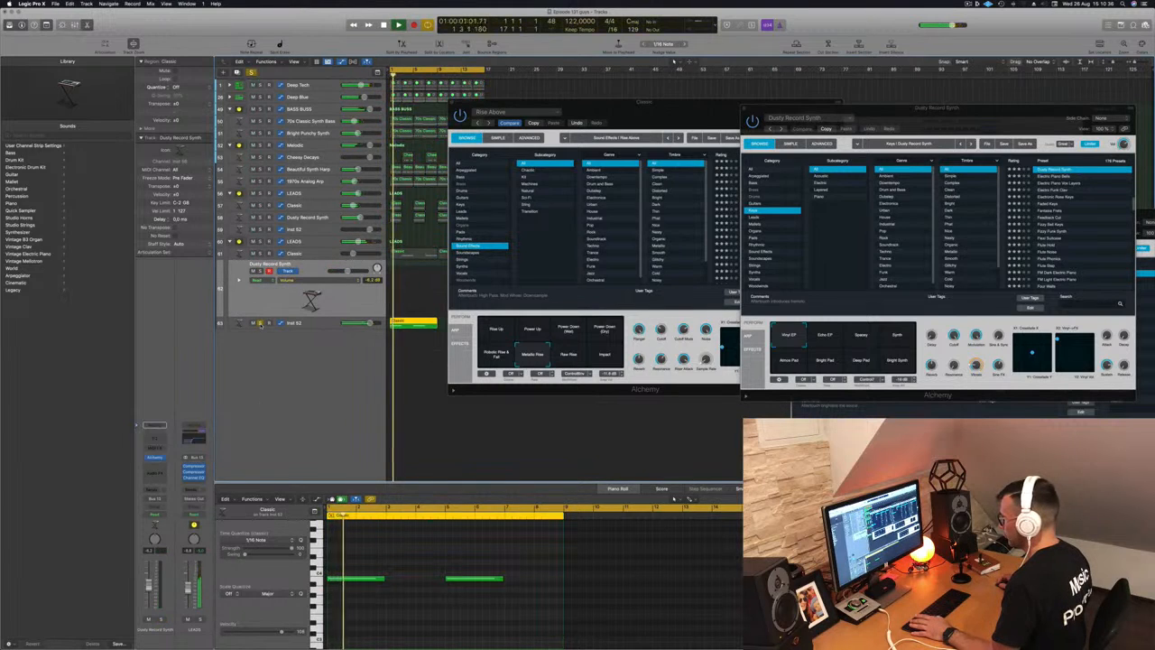
click(260, 271)
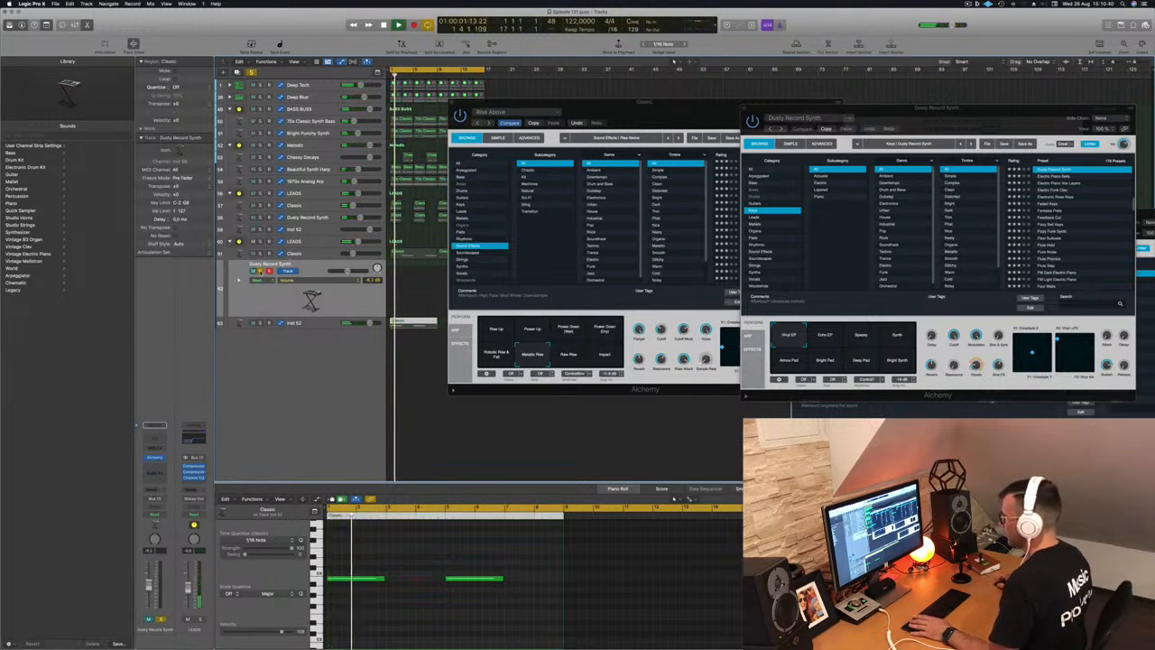
click(261, 271)
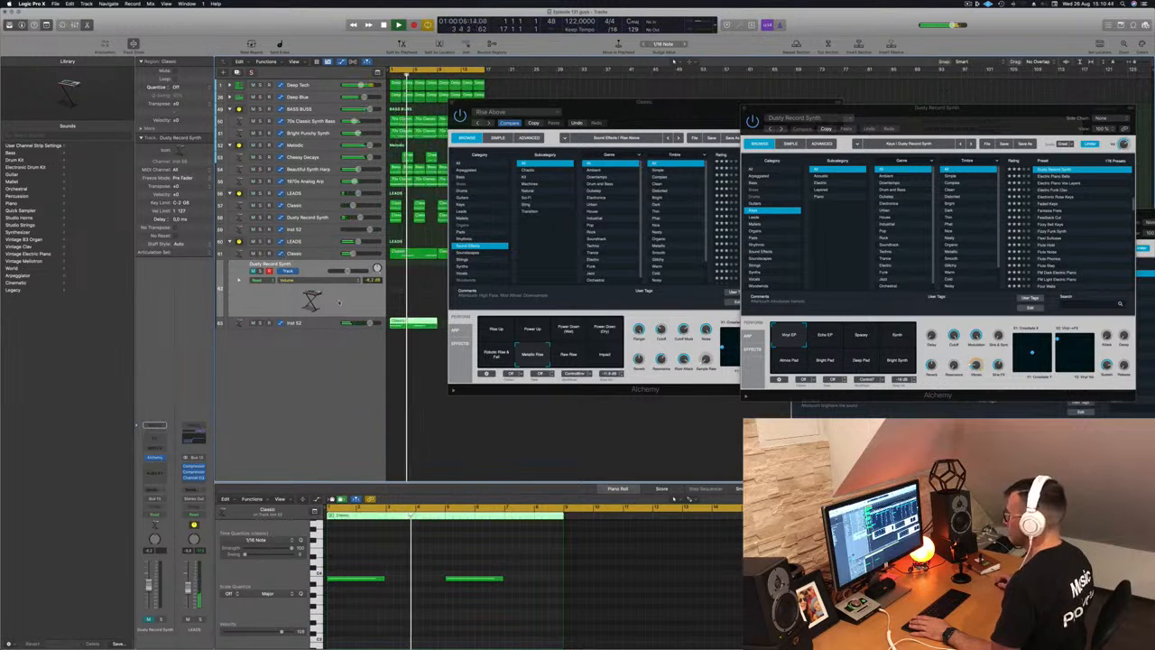
drag(675, 108, 766, 132)
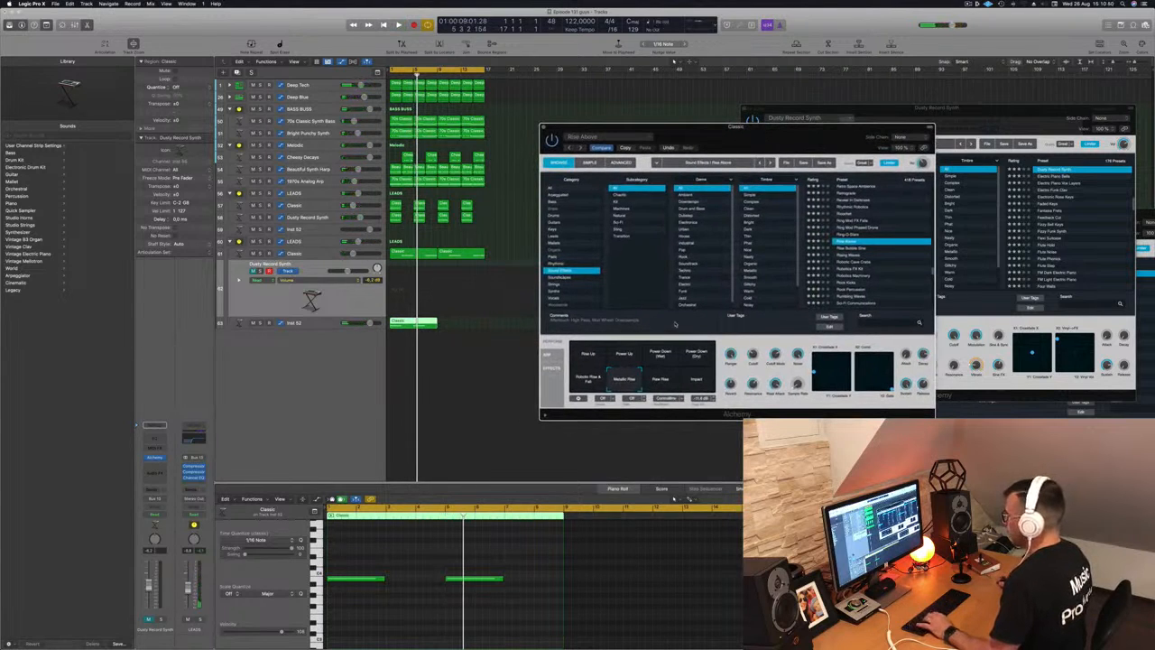
- Unmute Dusty Record Synth, move the region back onto it, and delete its two notes
click(254, 271)
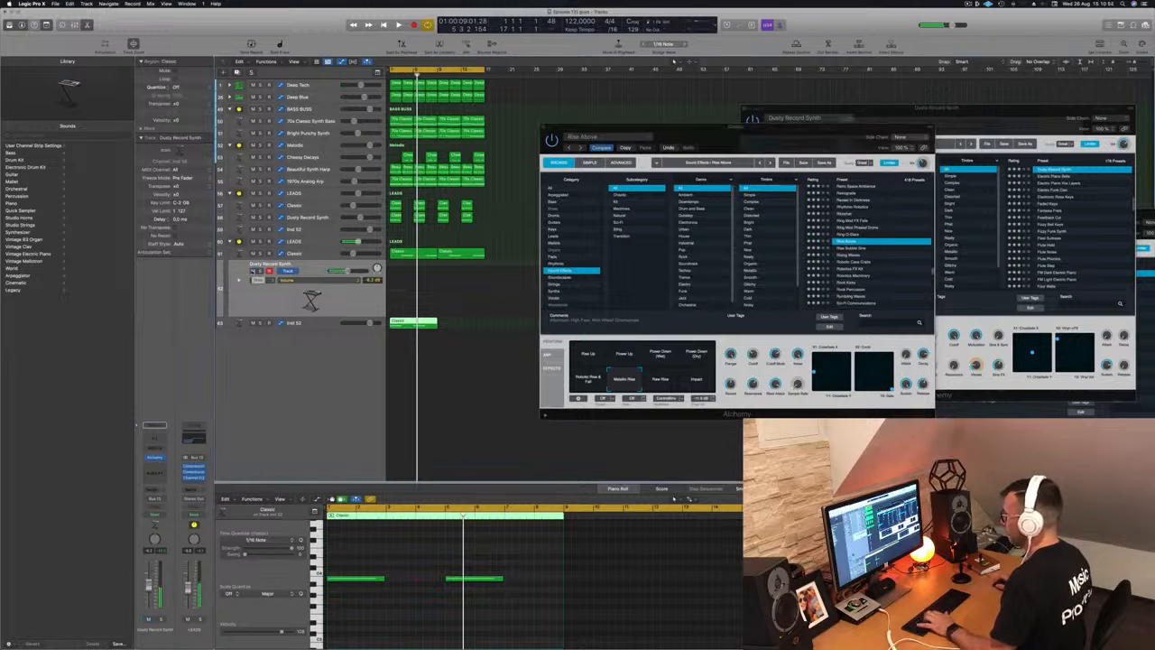
drag(409, 323, 406, 300)
key(space)
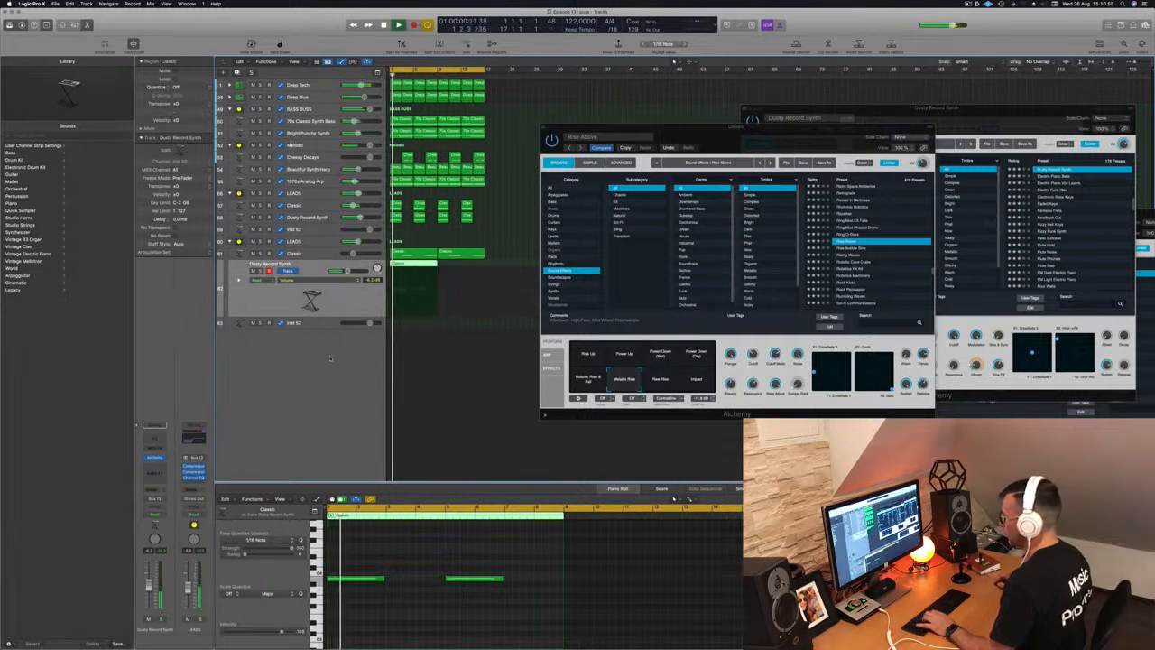
drag(341, 565, 479, 604)
key(Delete)
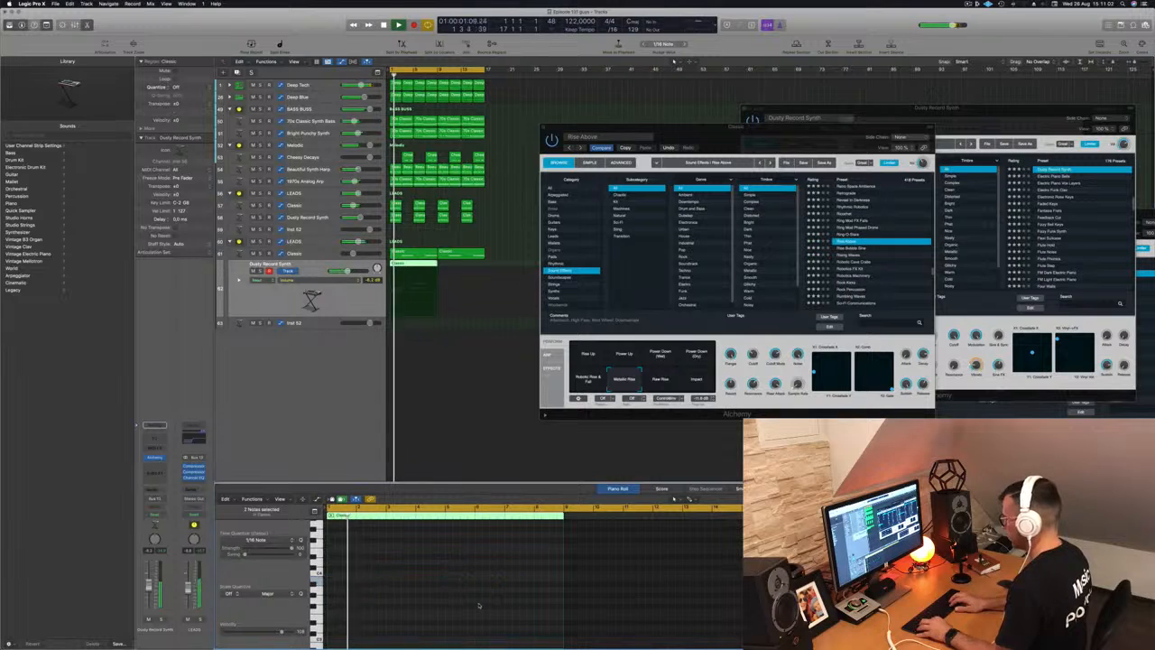
key(space)
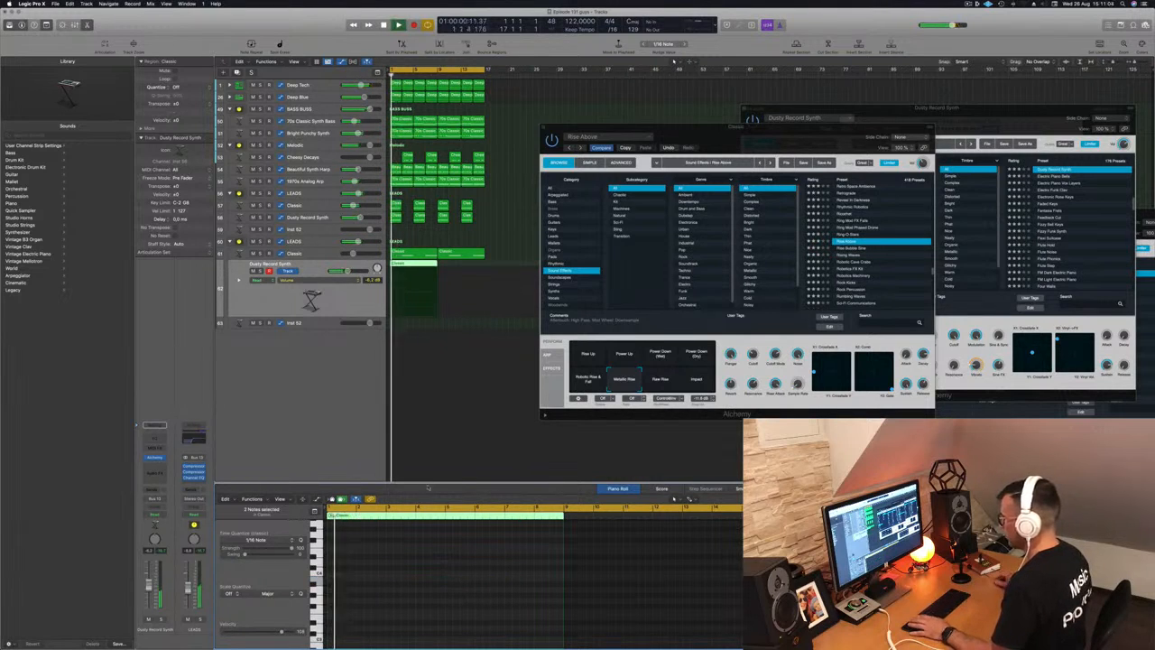
key(space)
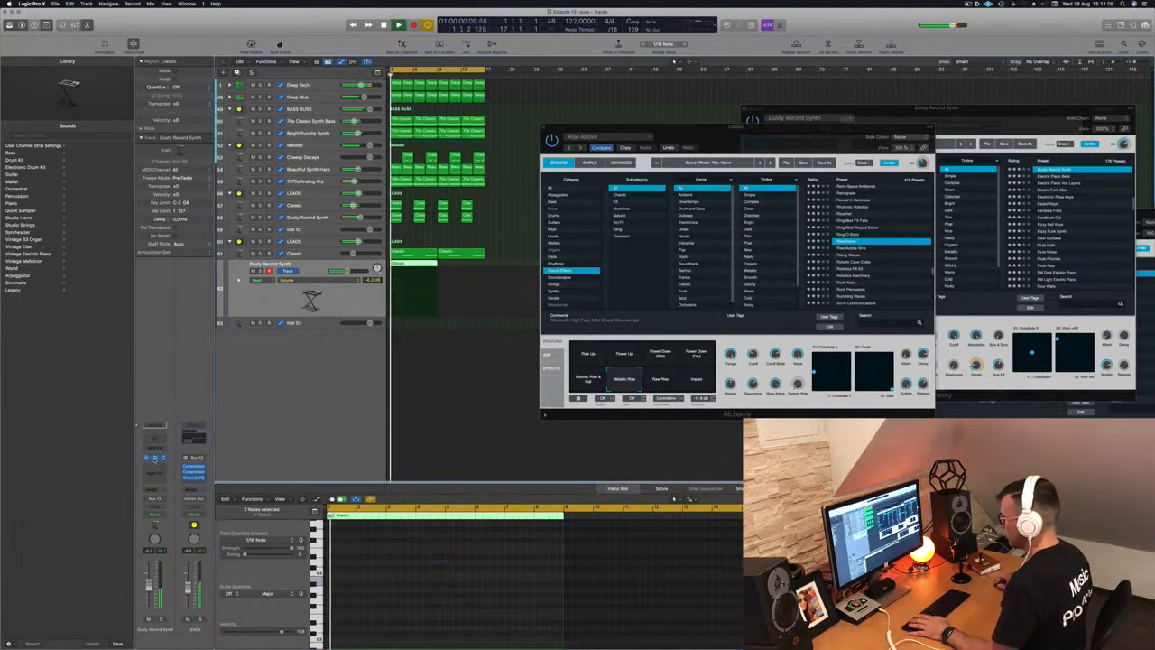
- Show the Musical Typing keyboard and open the Dusty Record Synth's Alchemy
key(super+k)
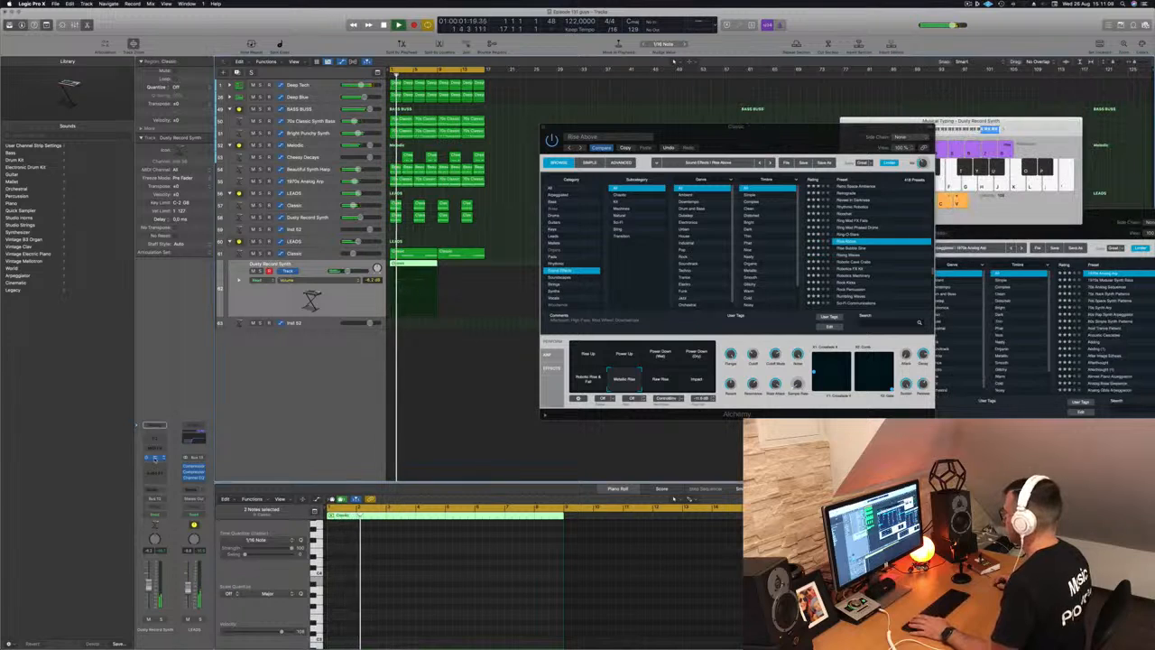
click(155, 458)
key(space)
key(space)
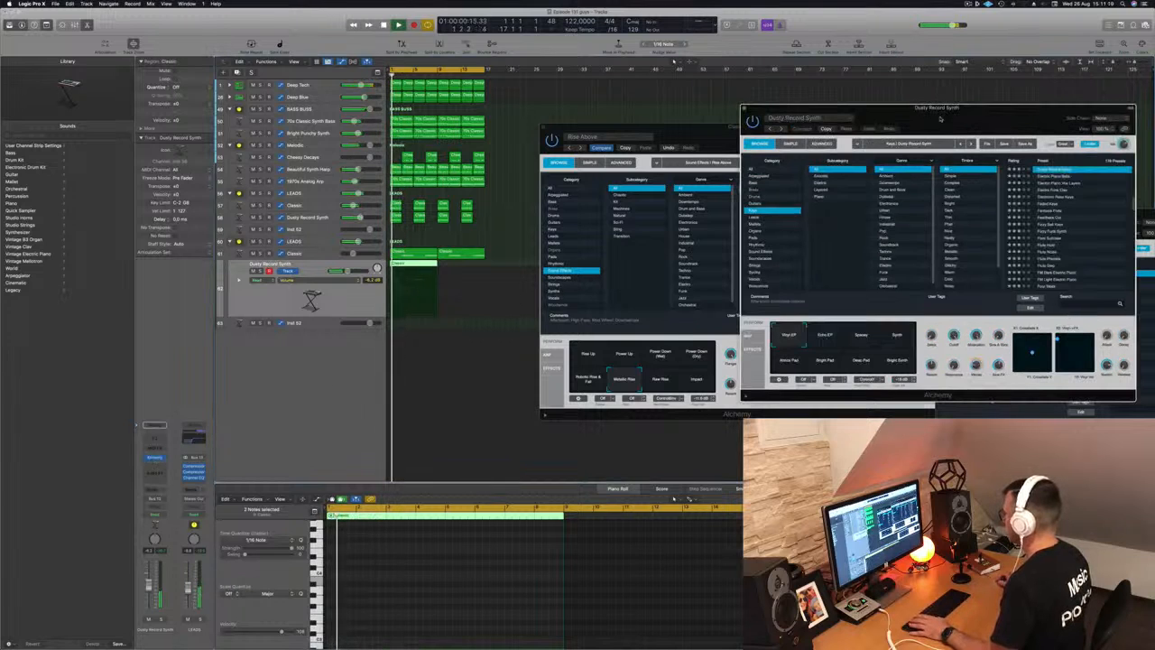
- Filter to Sound Effects and audition Fluttering Night Wings, Freaky Forest, Frost and Glitch Machine
drag(942, 117, 739, 153)
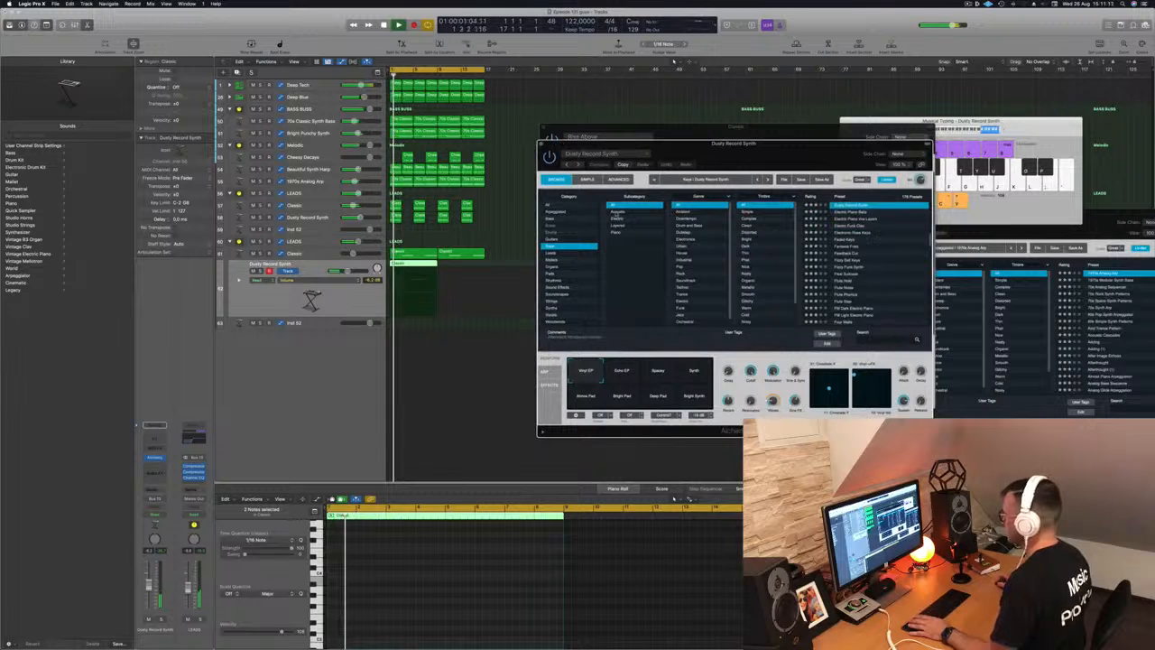
key(space)
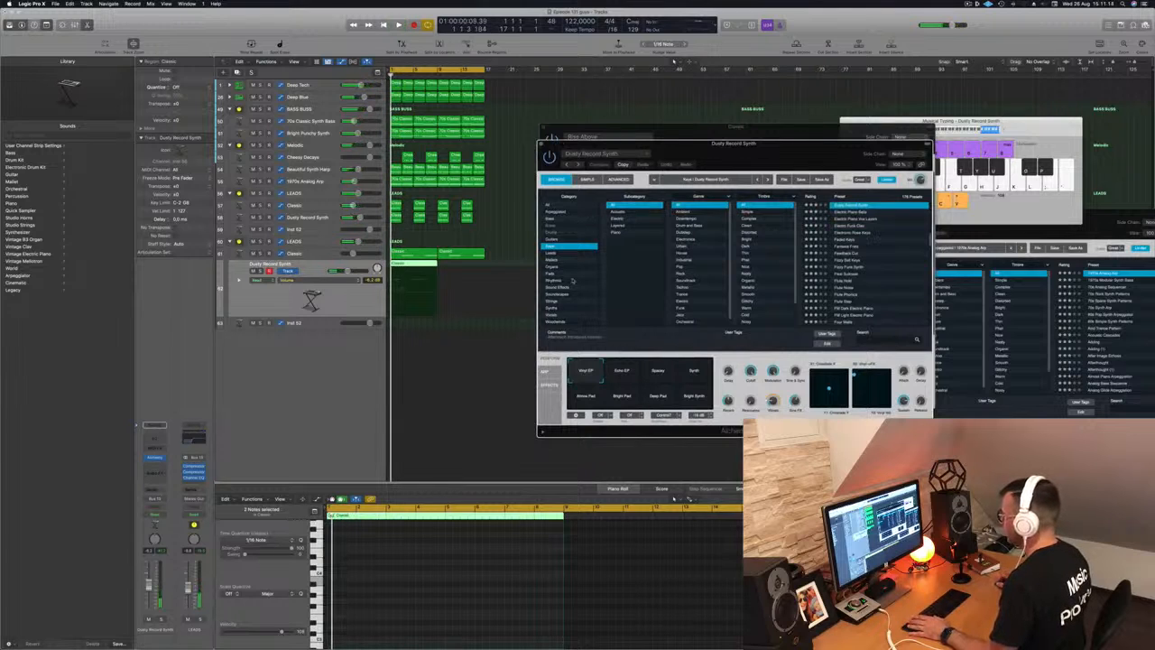
click(562, 287)
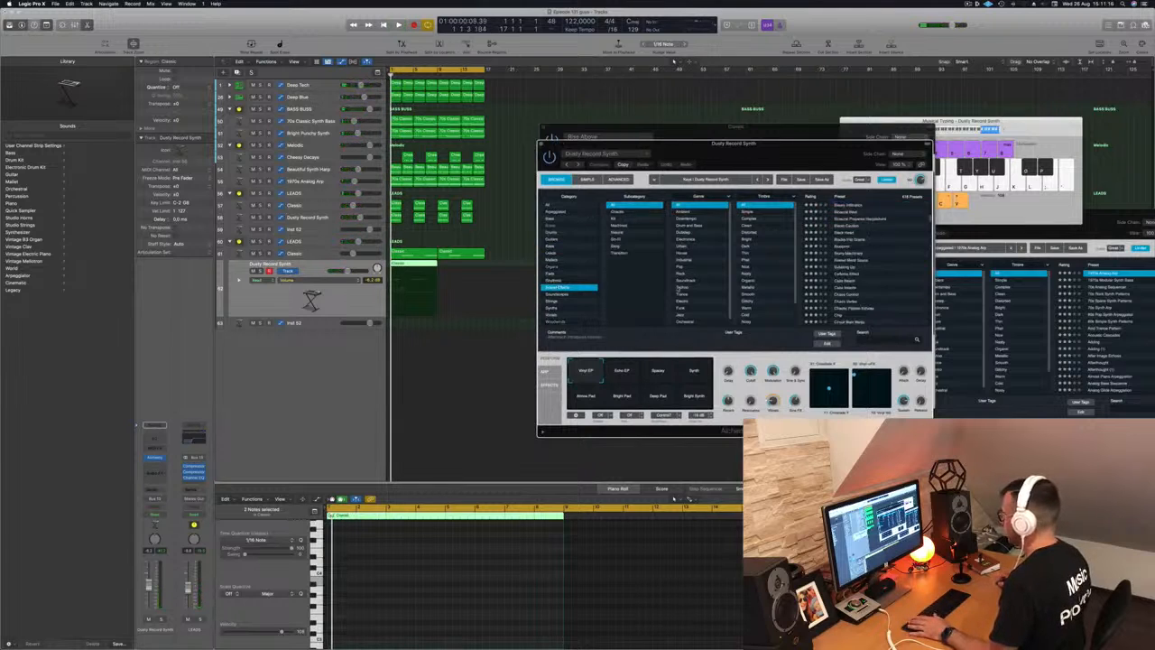
scroll(843, 272, down, 10)
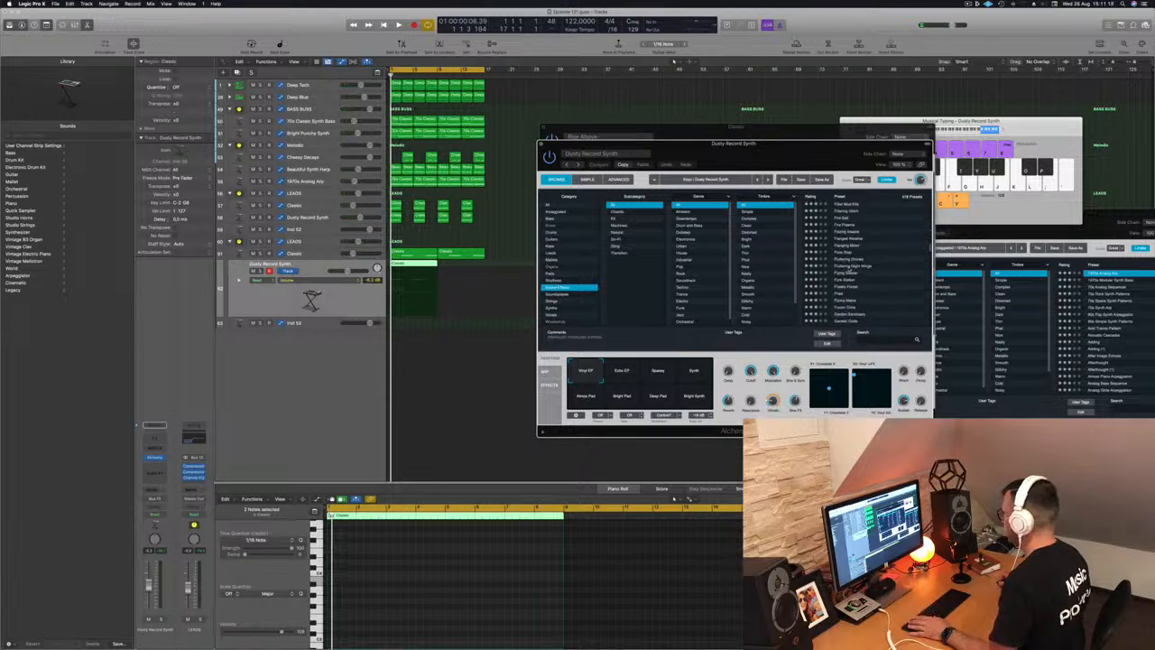
click(845, 267)
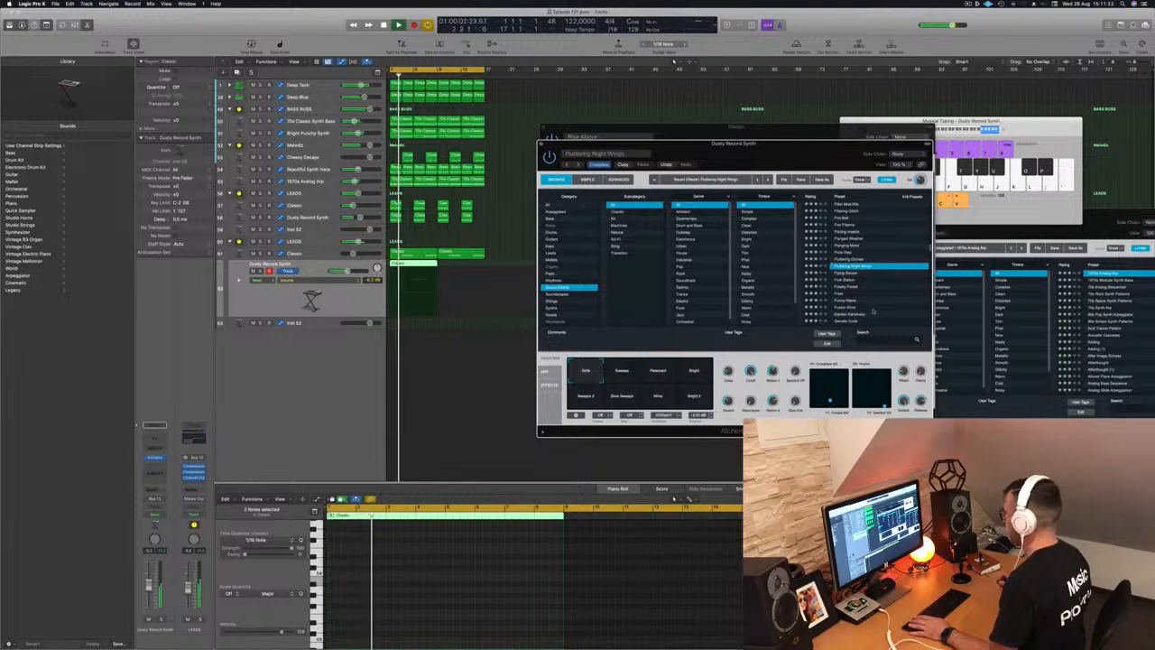
scroll(885, 275, up, 3)
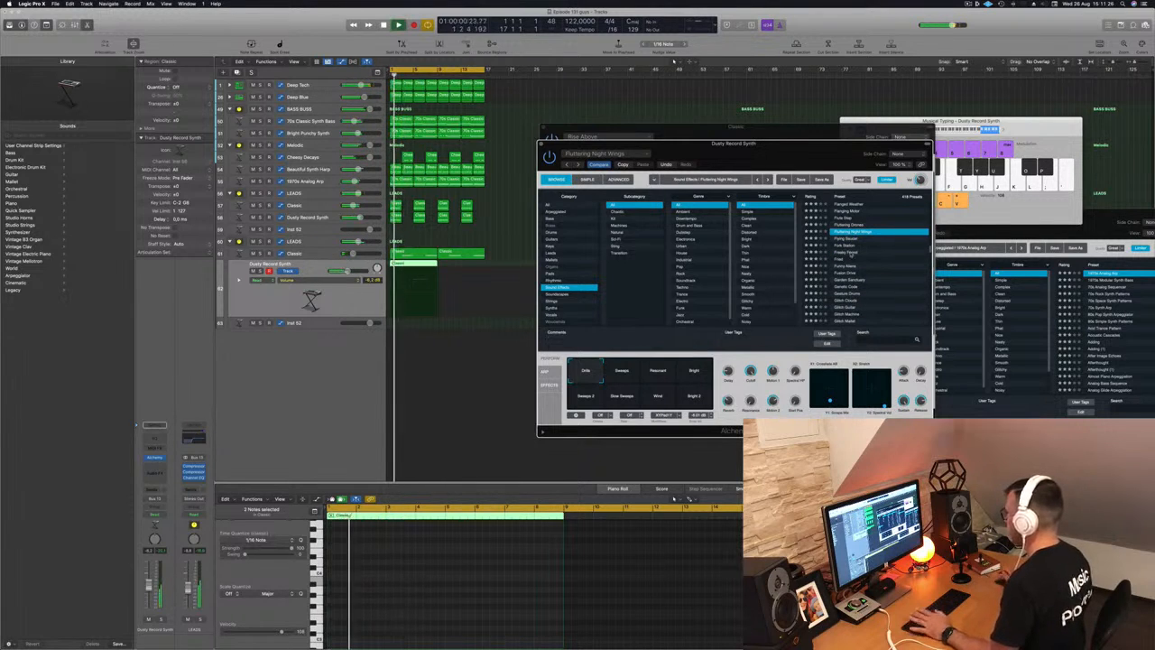
click(851, 253)
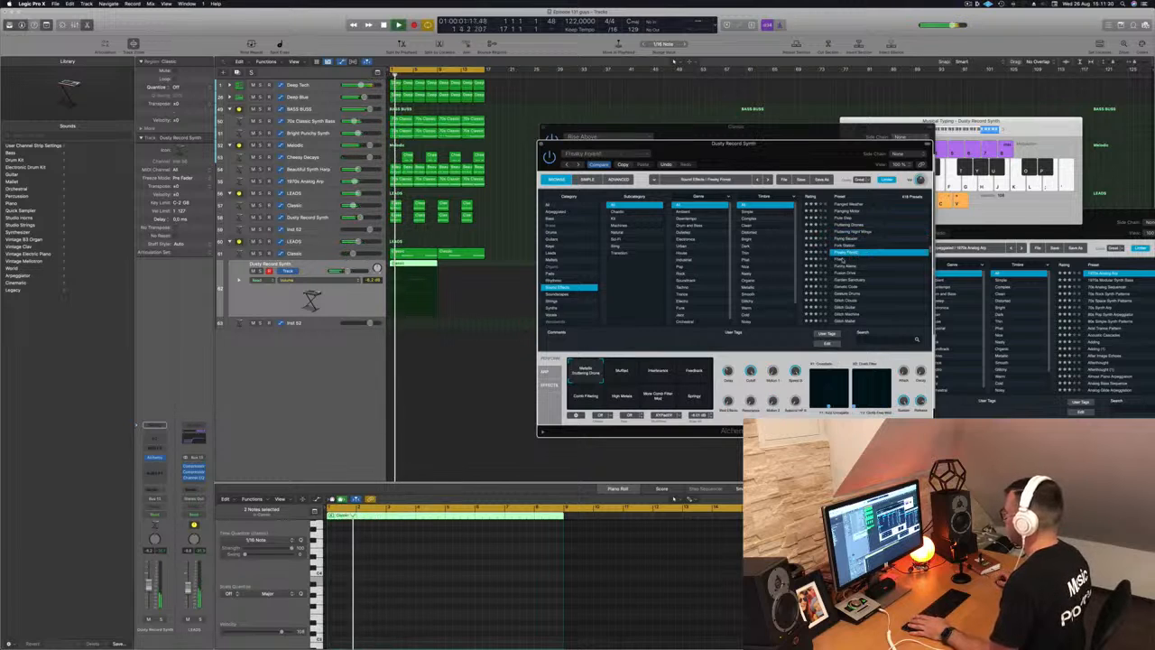
click(839, 260)
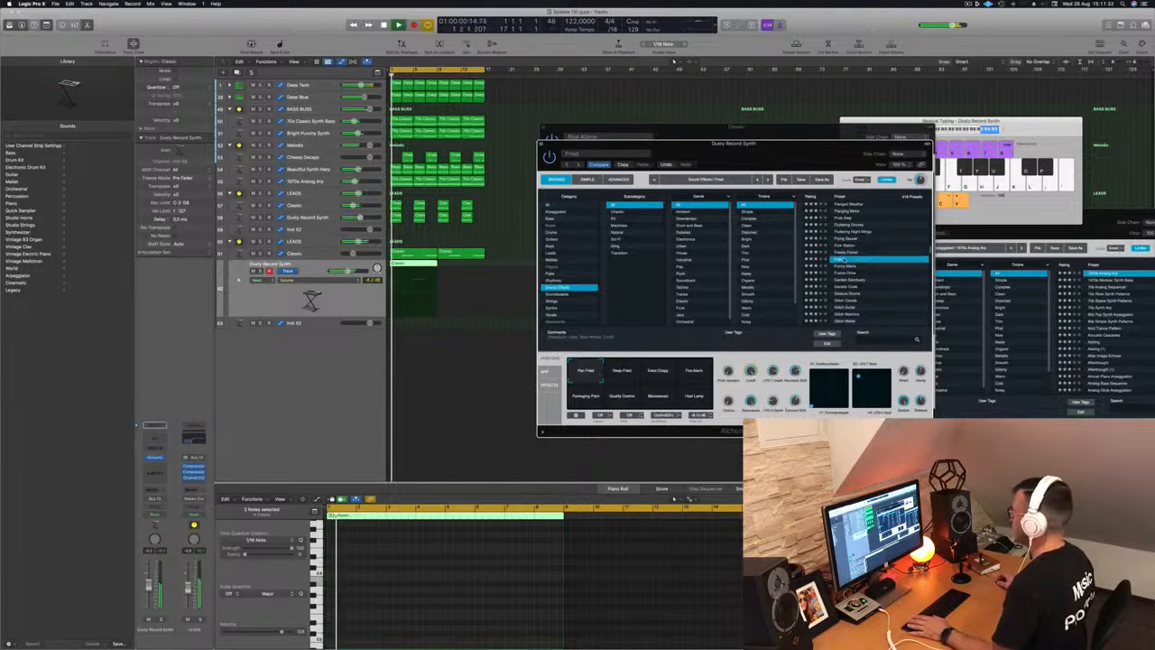
scroll(840, 260, down, 2)
click(849, 282)
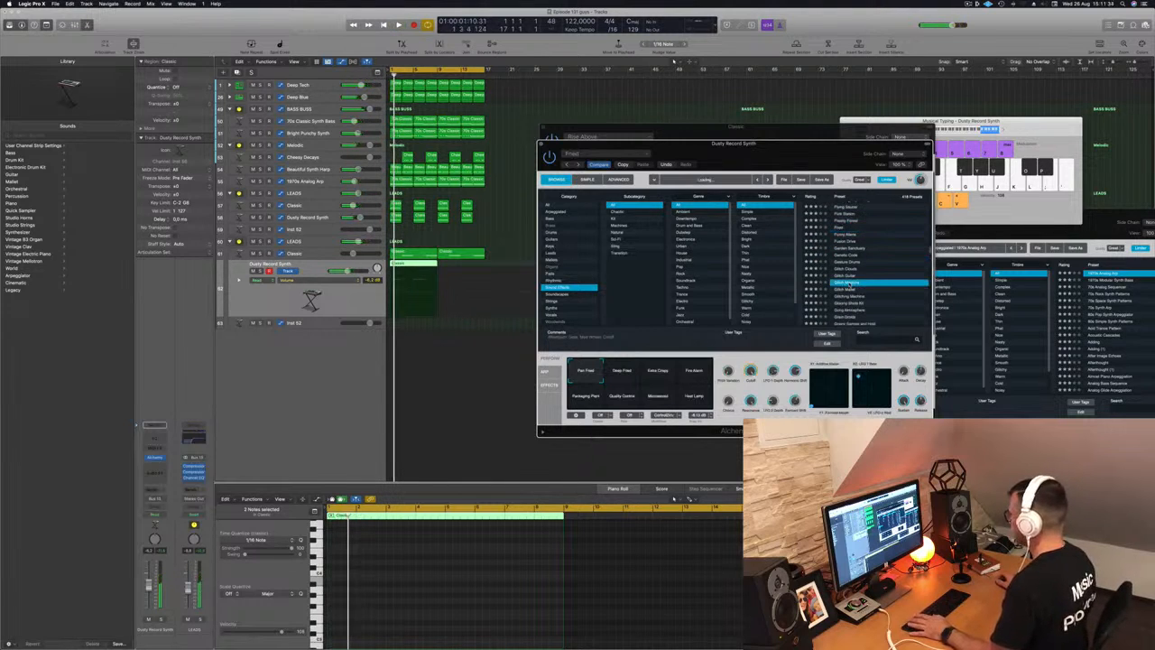
- Audition Haunted Child, Iron Kingdom and Jack Hammer, then load Liquid Ambience
scroll(878, 276, down, 4)
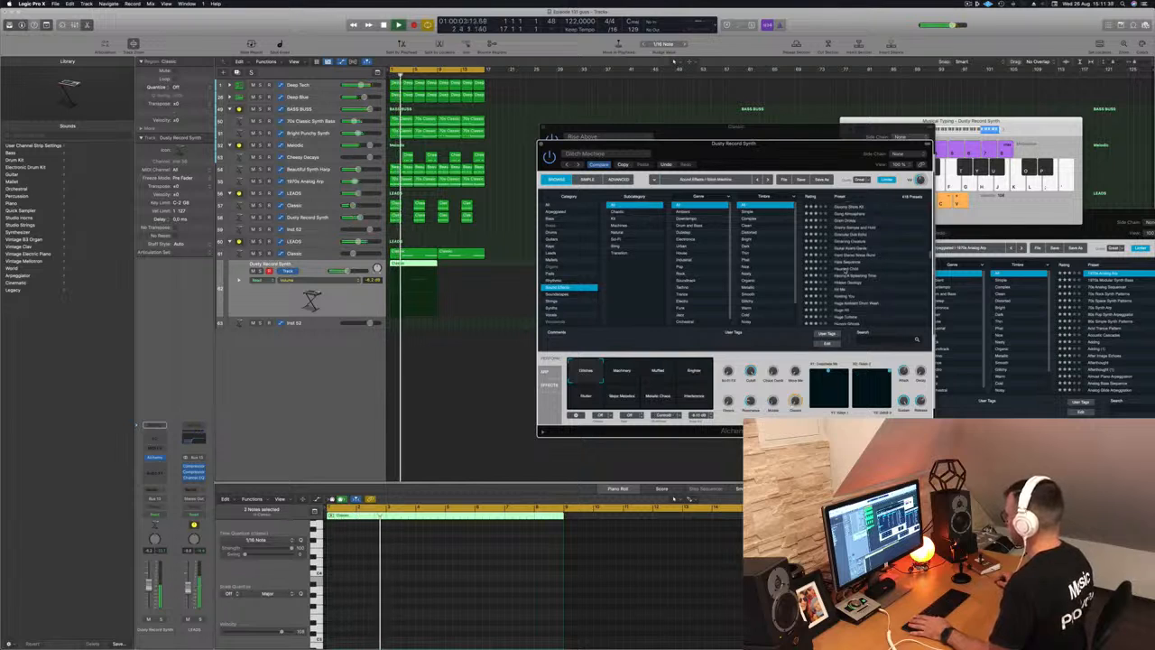
click(847, 269)
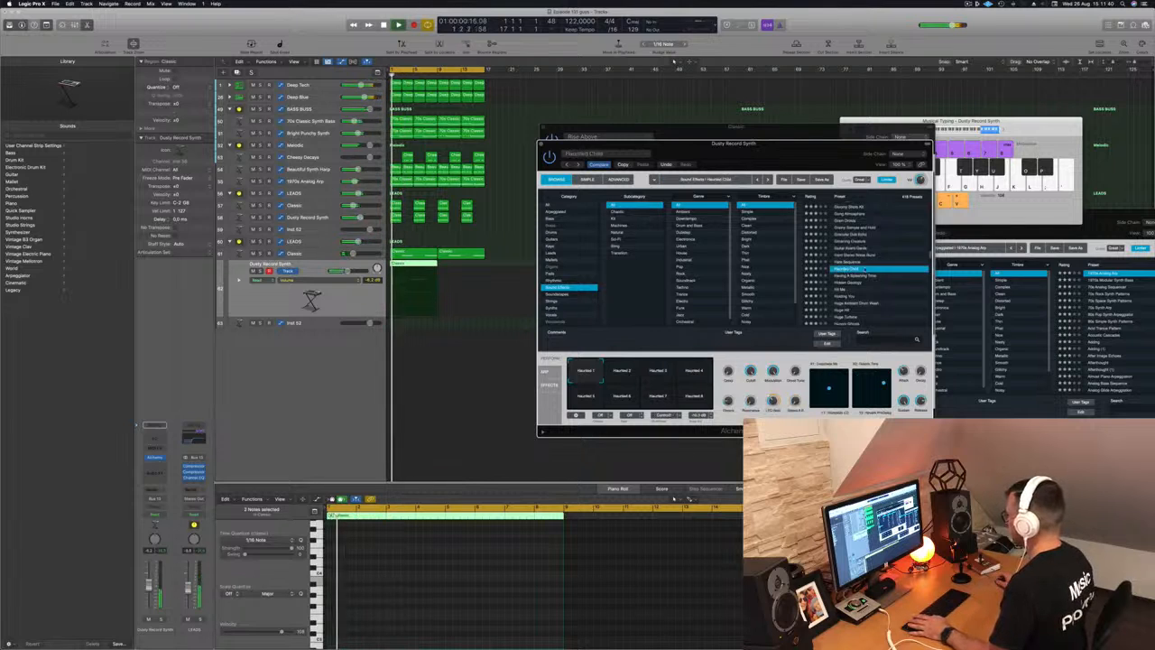
scroll(871, 275, down, 3)
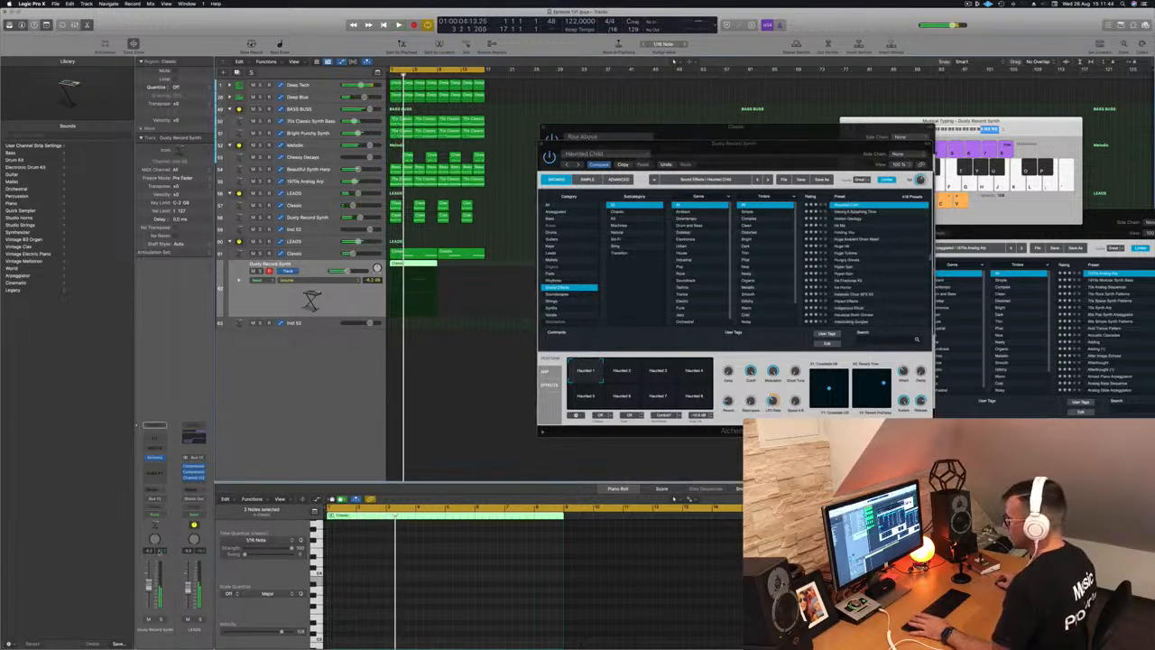
scroll(852, 271, down, 3)
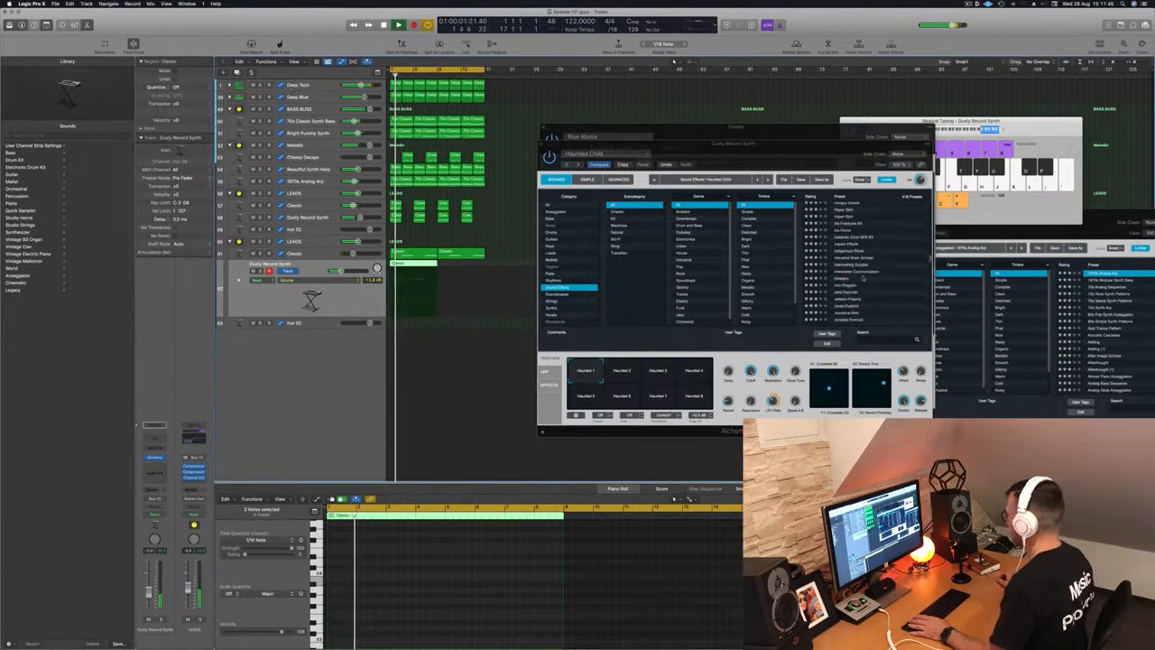
click(852, 277)
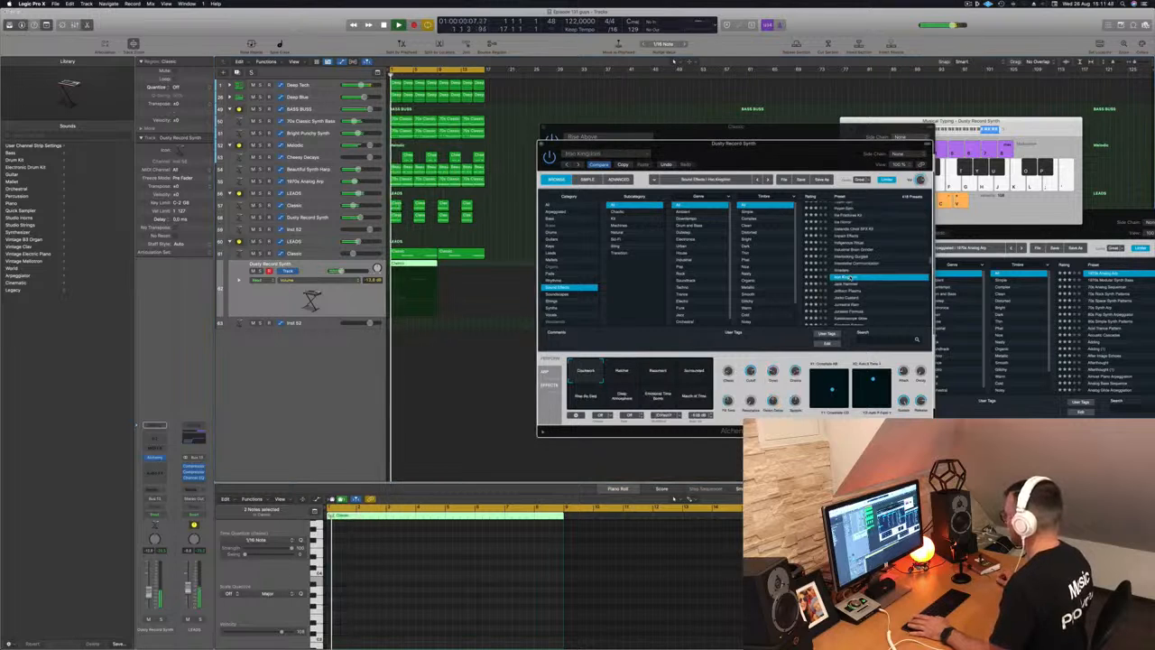
click(854, 285)
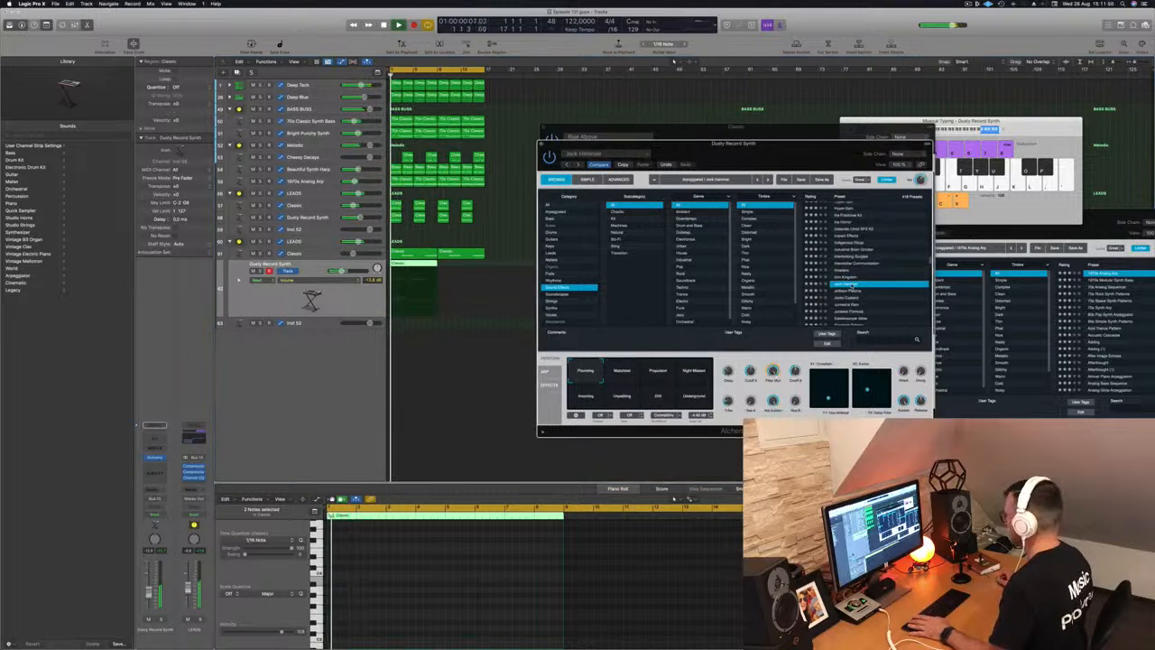
scroll(865, 287, down, 4)
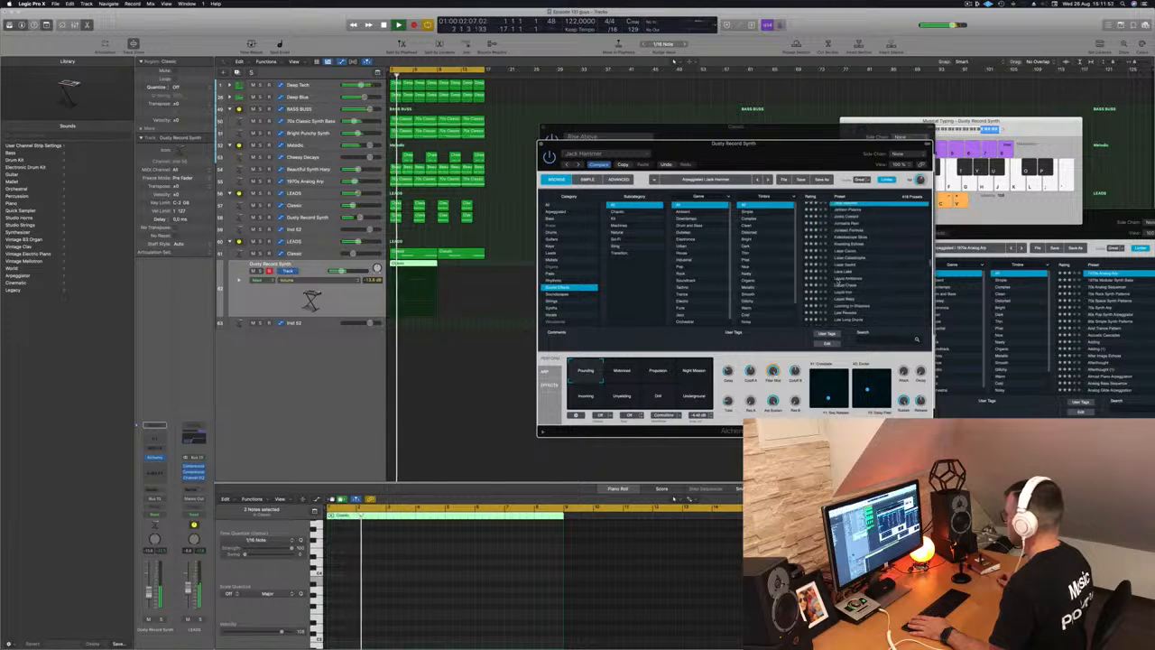
click(857, 279)
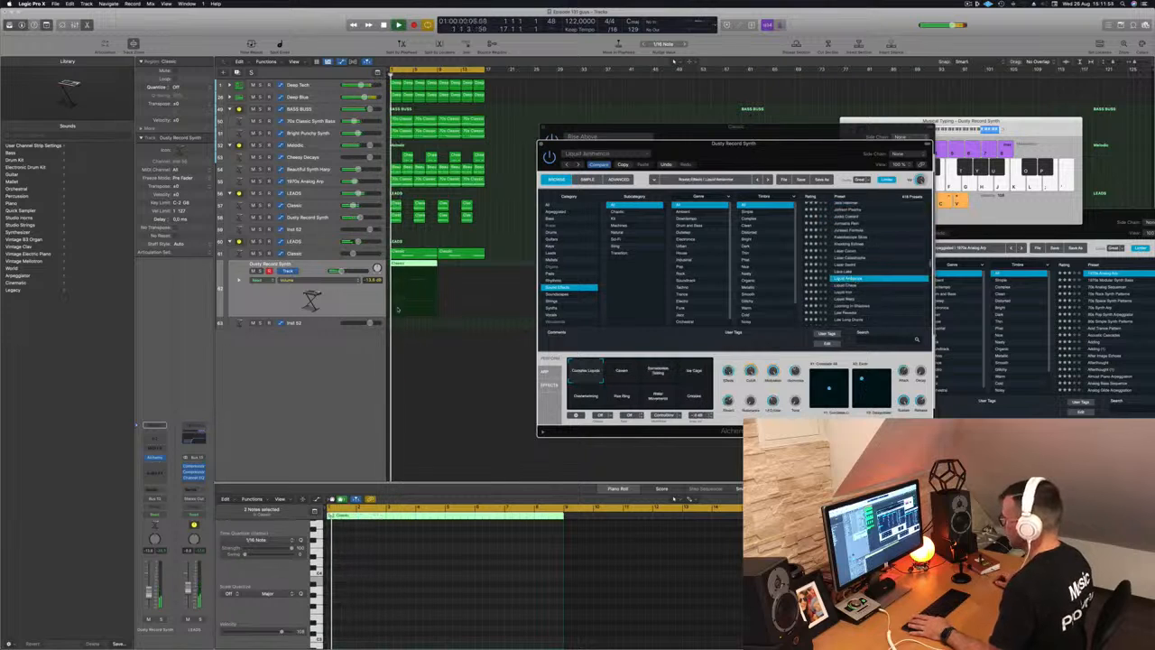
- Copy the Classic region to bar 9, close both Alchemy windows, and select LEADS
click(382, 570)
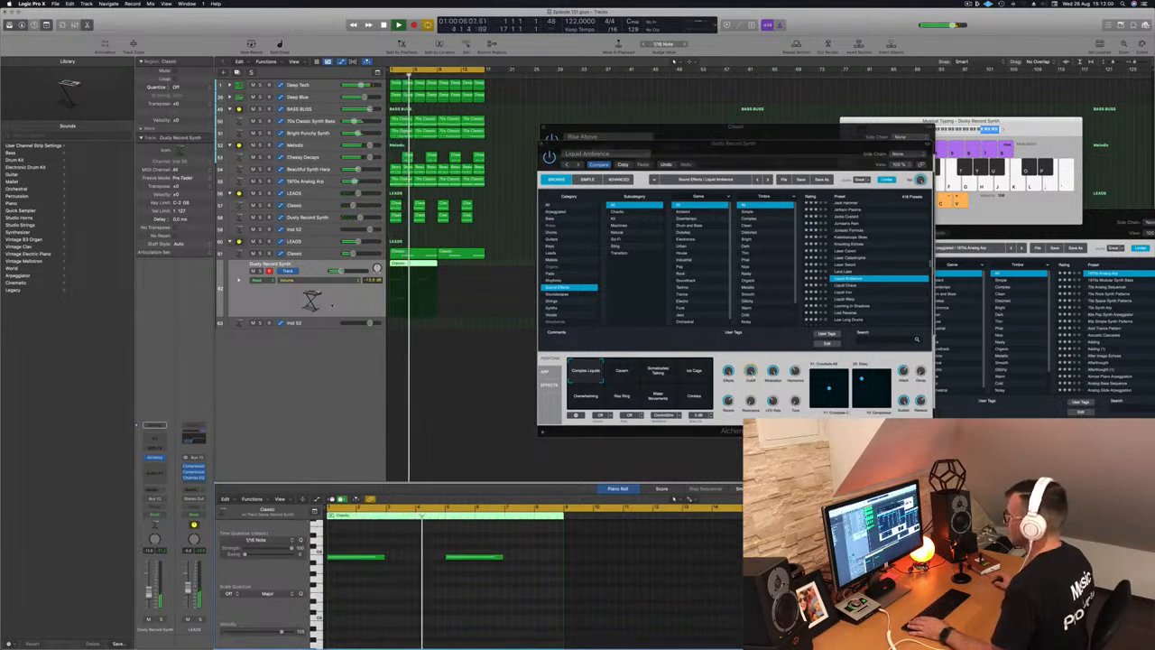
drag(418, 265, 464, 268)
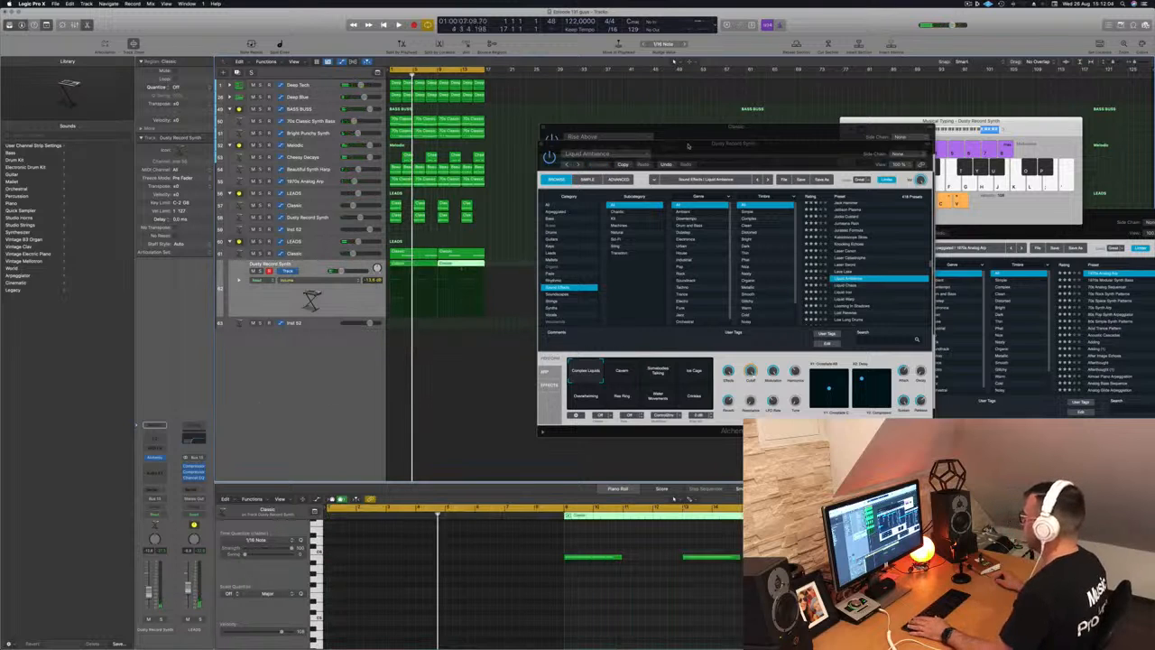
click(546, 147)
click(546, 127)
key(super+Up)
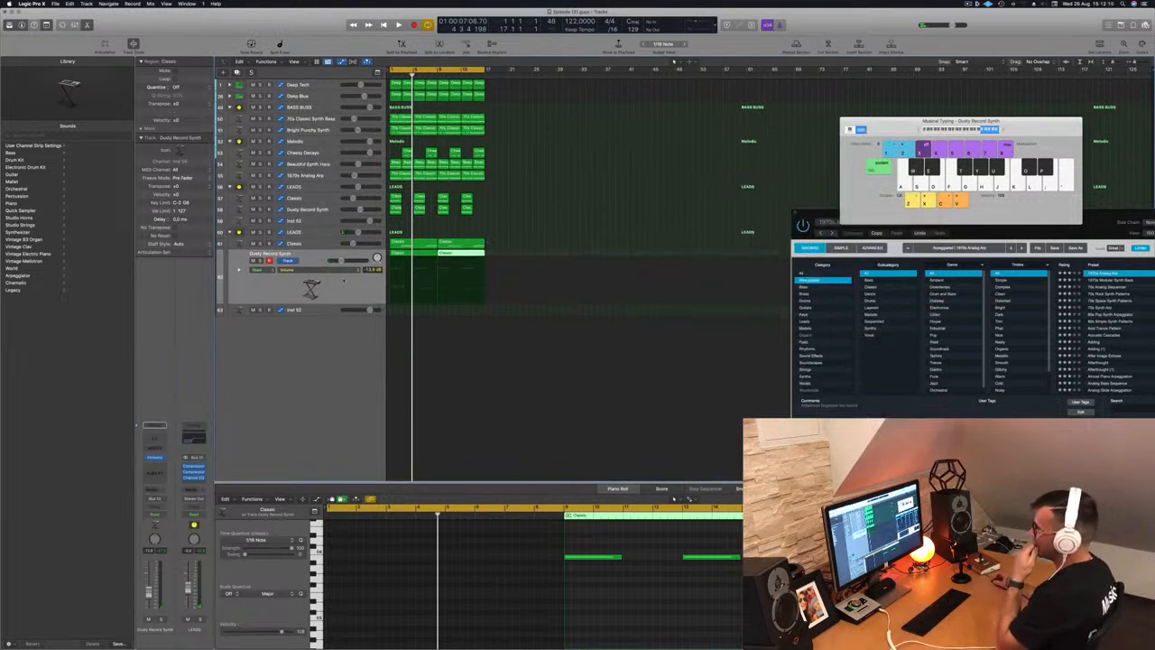
click(317, 233)
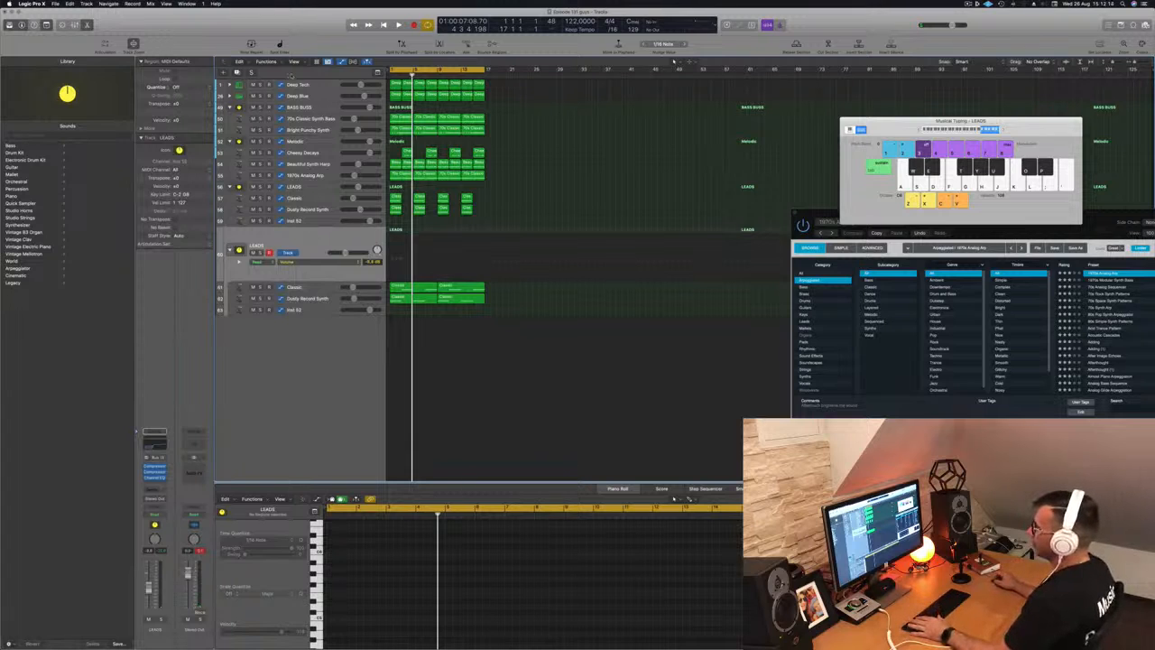
- Create a new audio track, Audio 1, arm it and record a take onto it
key(alt+super+n)
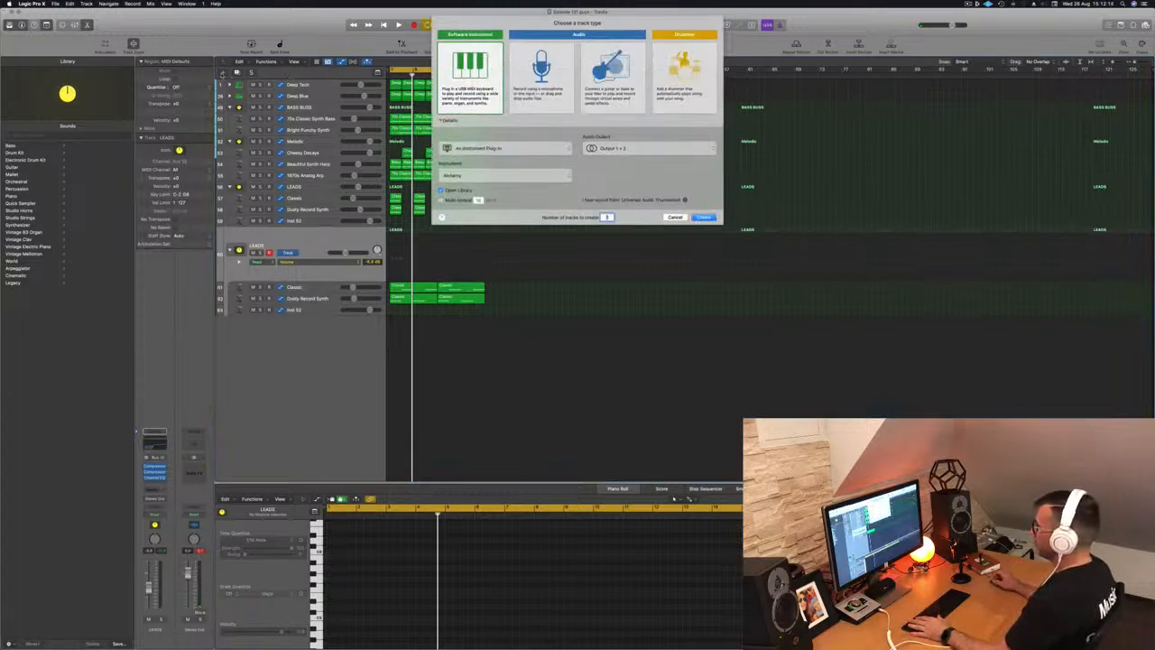
click(546, 88)
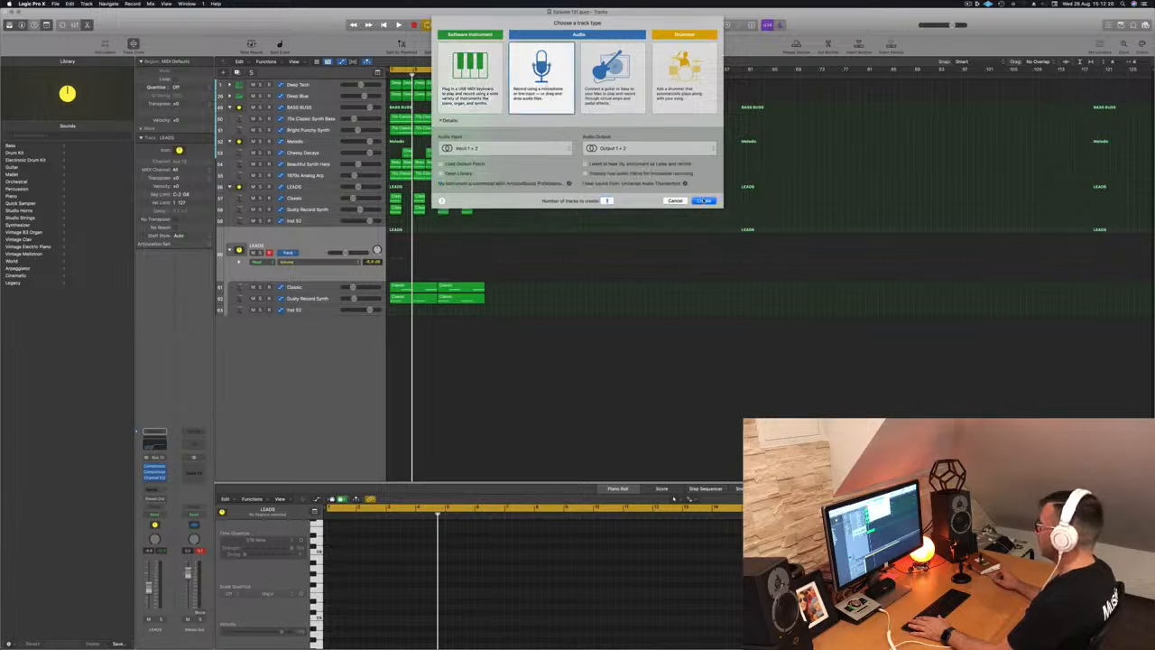
key(Return)
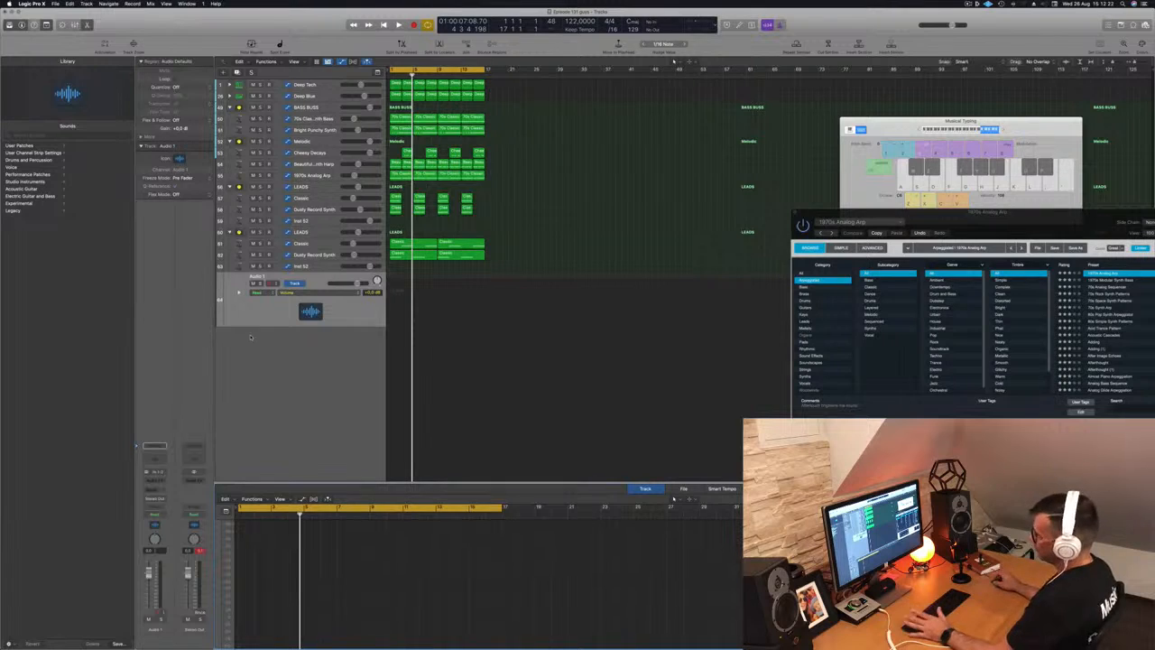
click(270, 315)
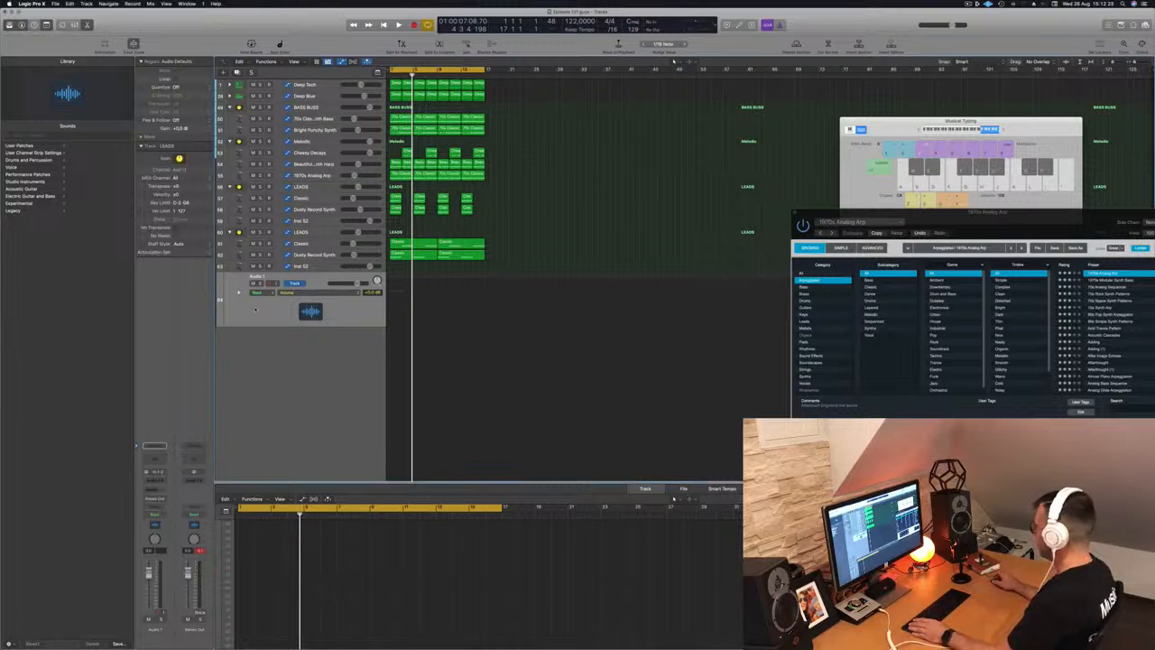
click(158, 615)
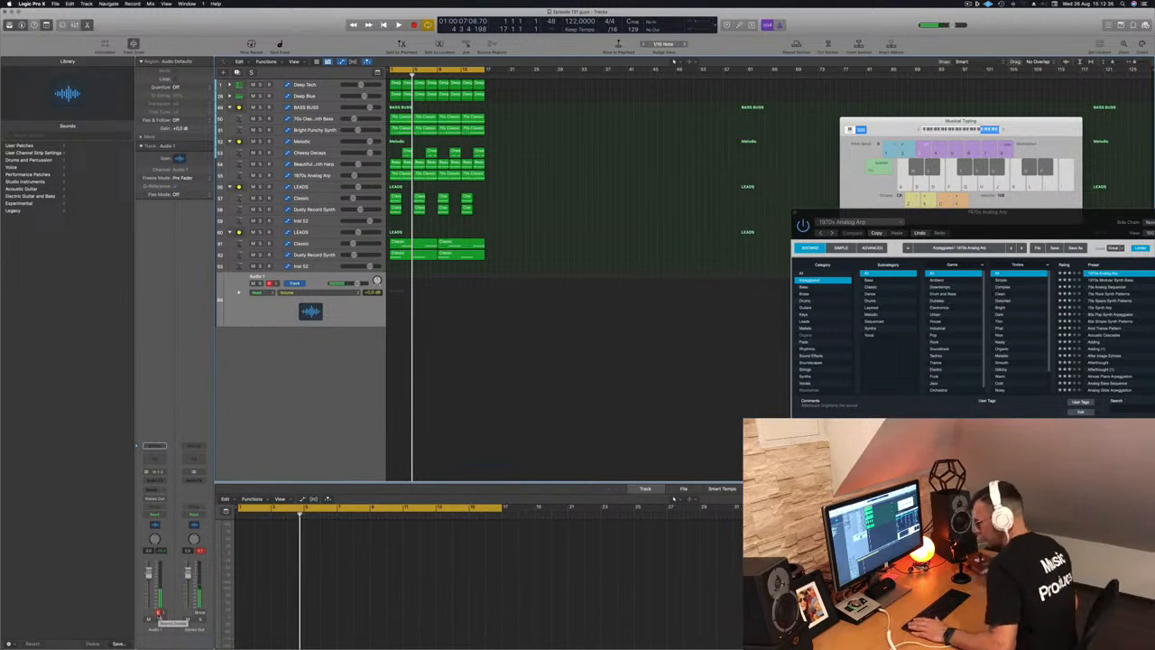
key(r)
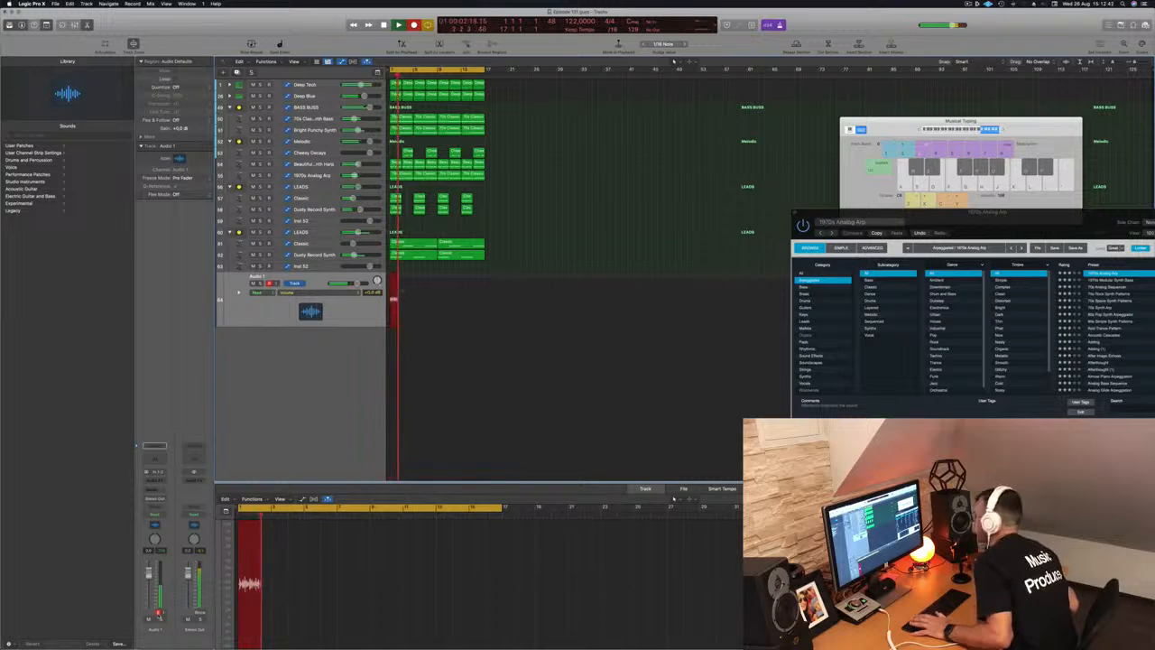
- Stop recording, play back the take, and name the new track SINGER
key(space)
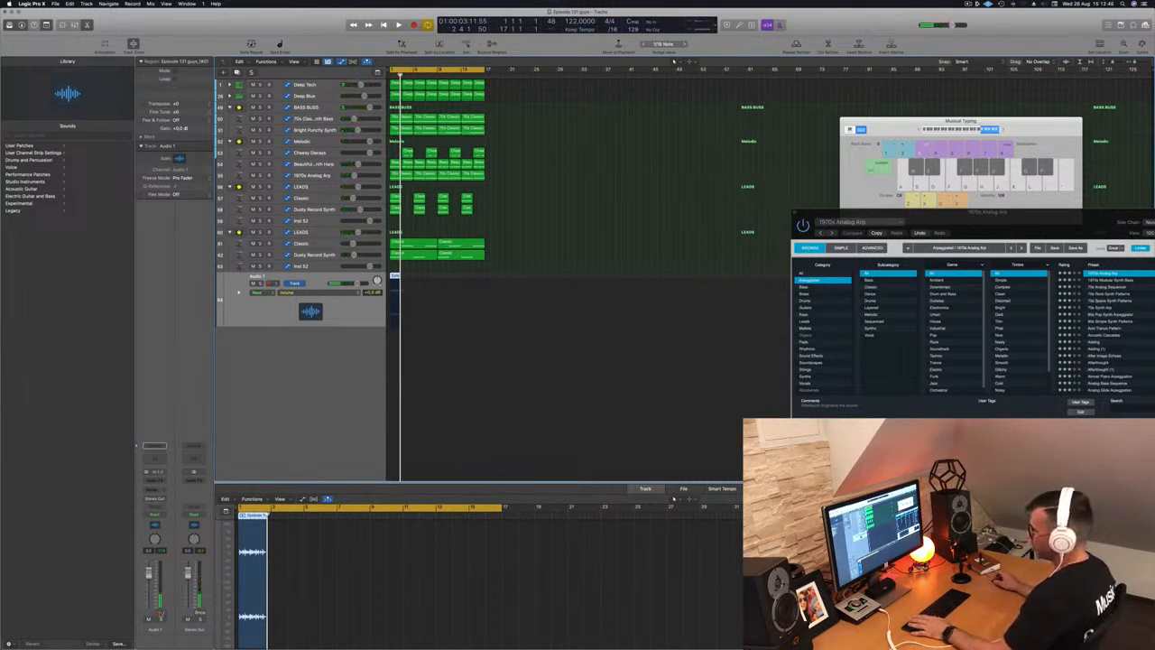
key(space)
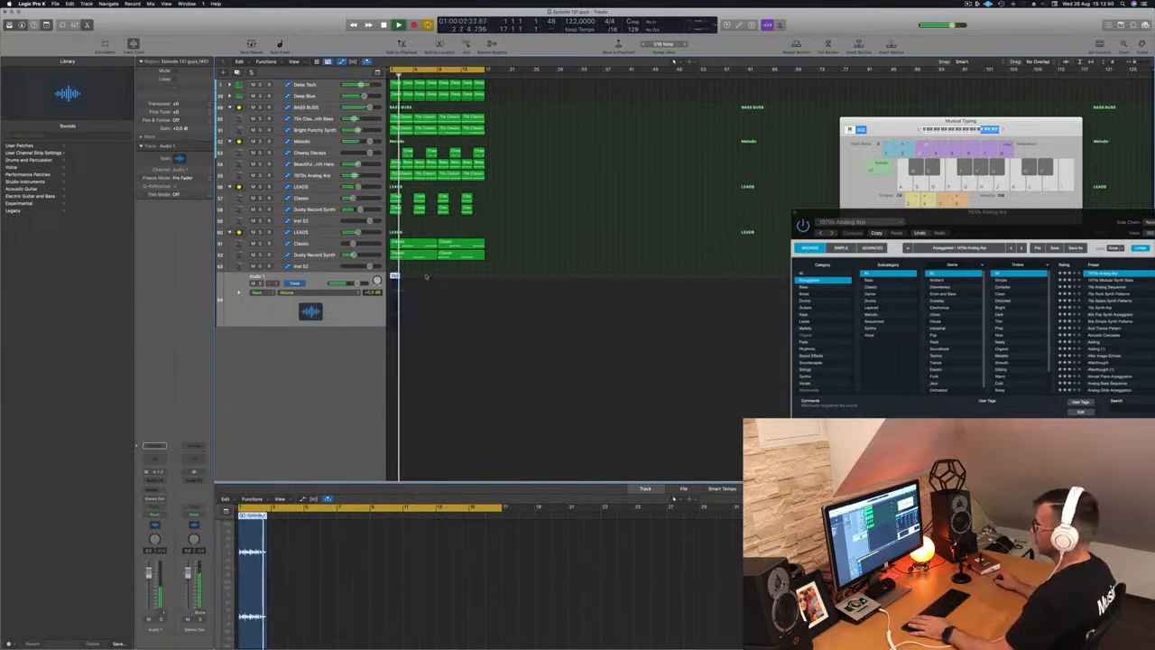
key(space)
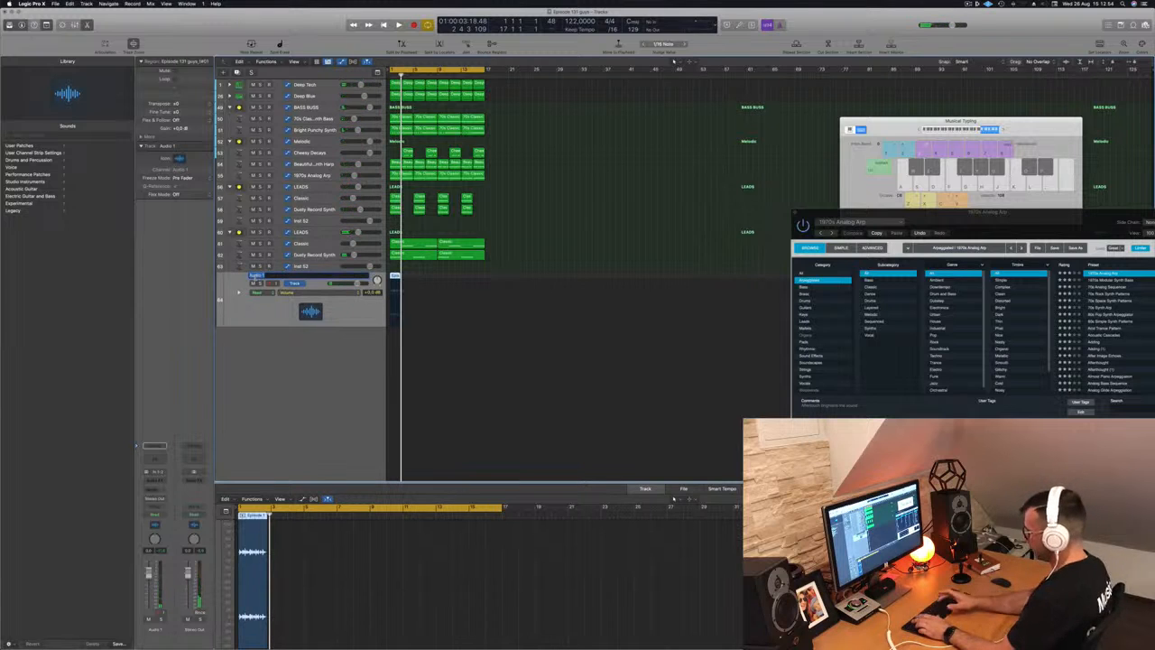
key(Return)
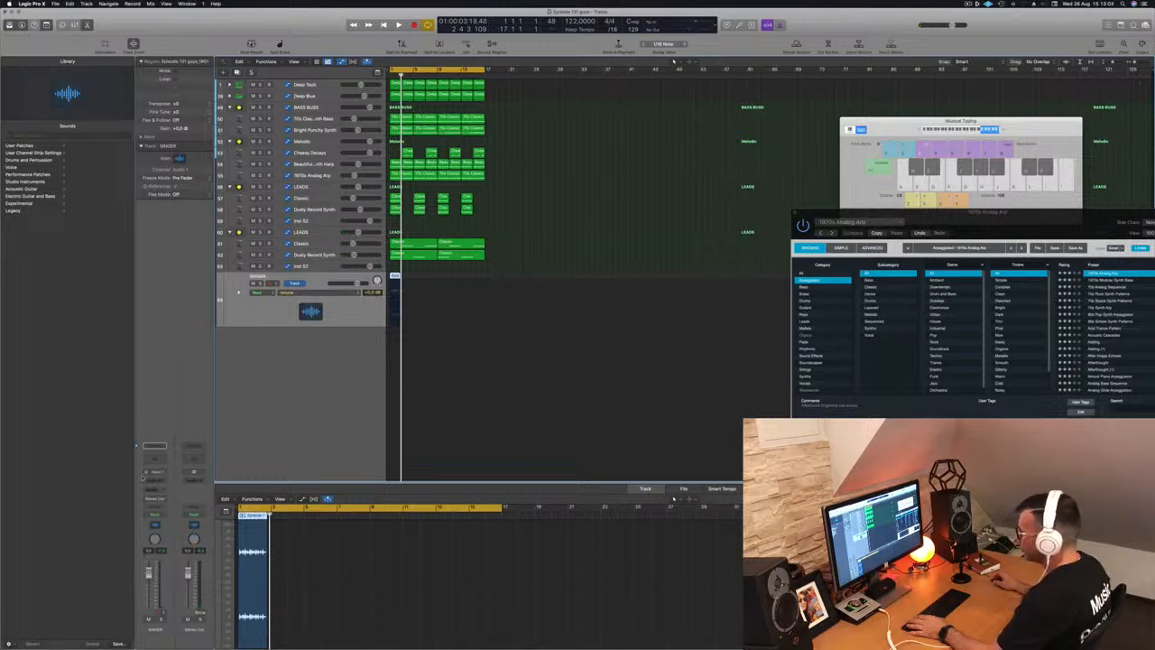
- Mute the SINGER track and open the Stereo Out's Audio FX plug-in list
key(space)
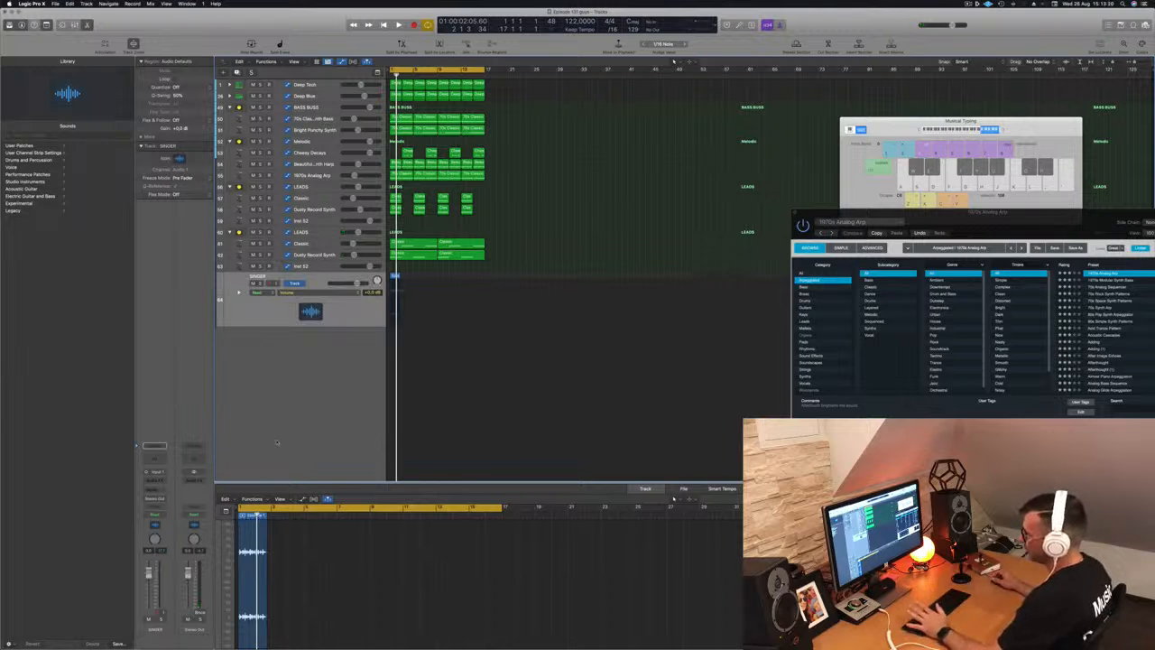
key(space)
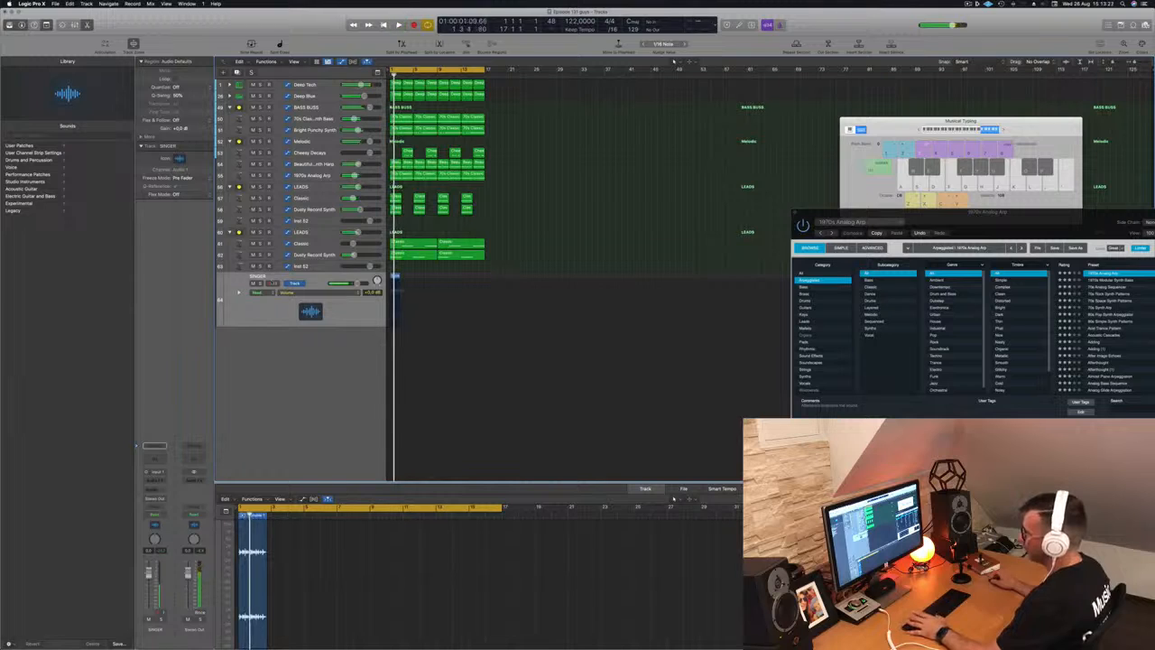
click(254, 284)
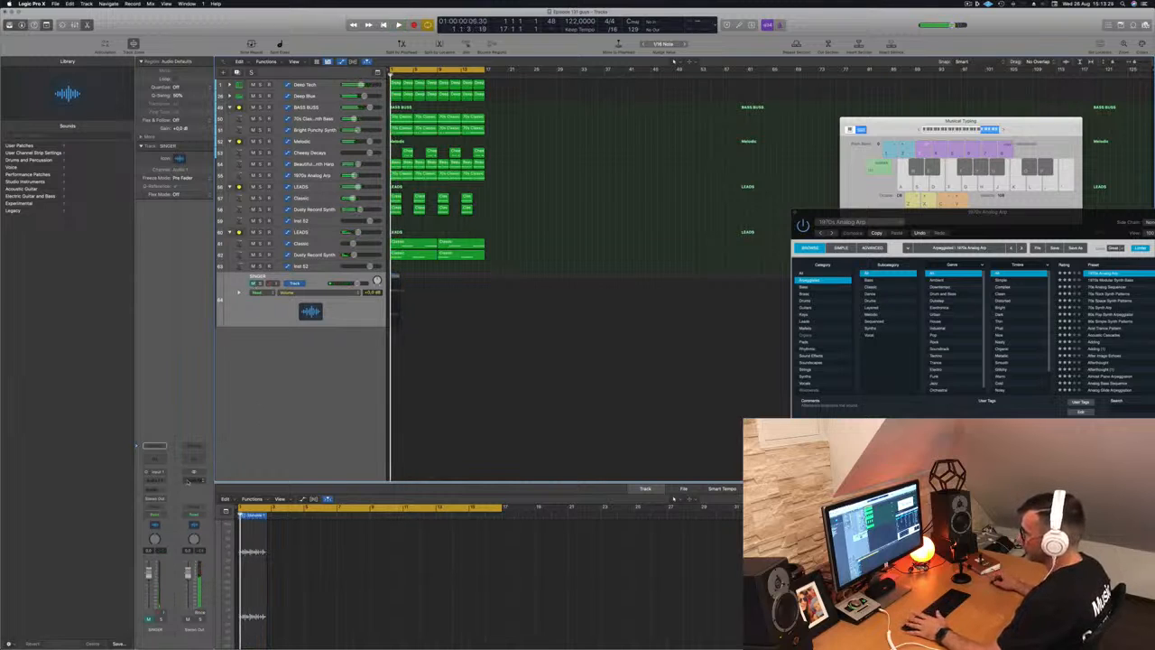
click(187, 481)
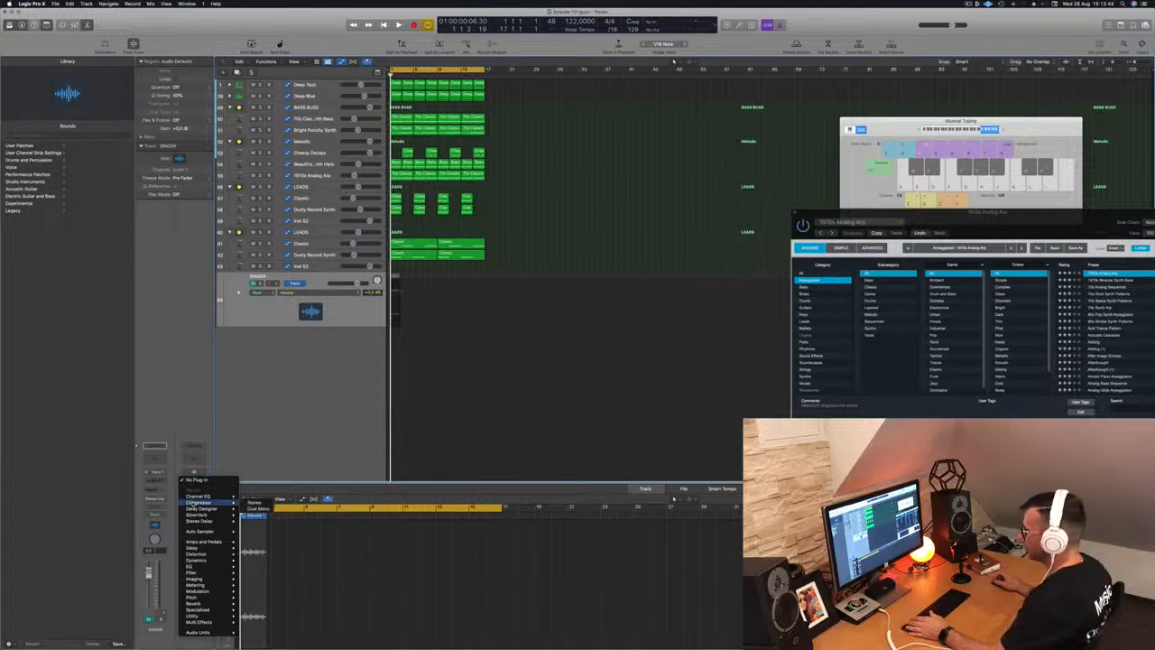
- Insert a Compressor on the Stereo Out using the Vintage Opto model
click(258, 509)
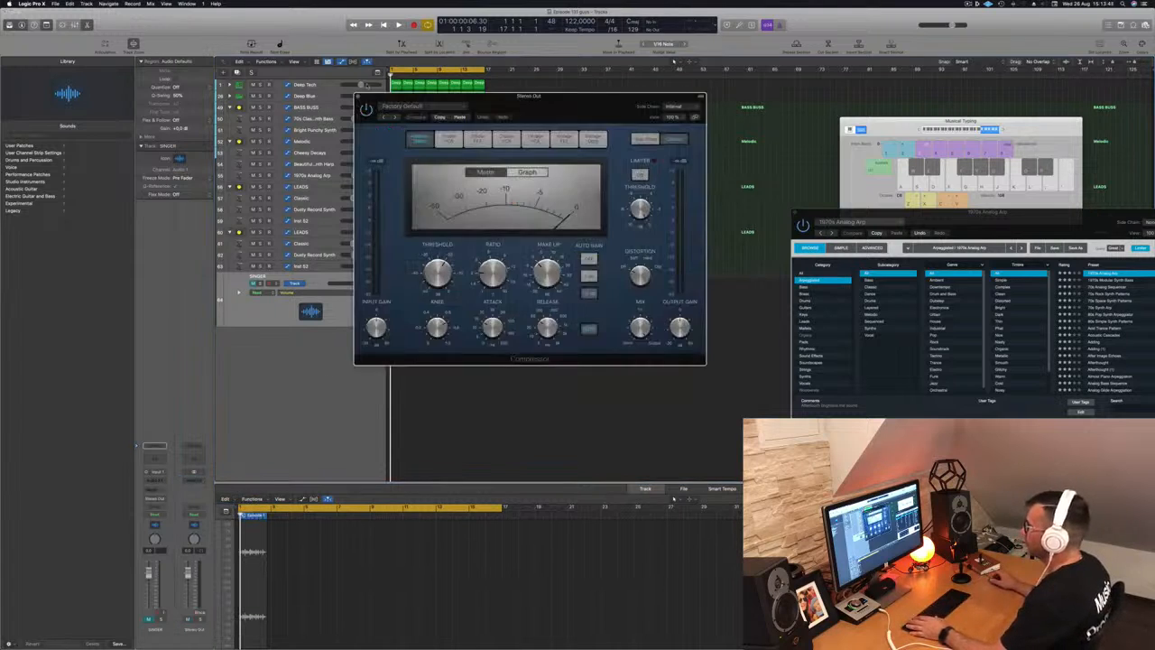
click(593, 138)
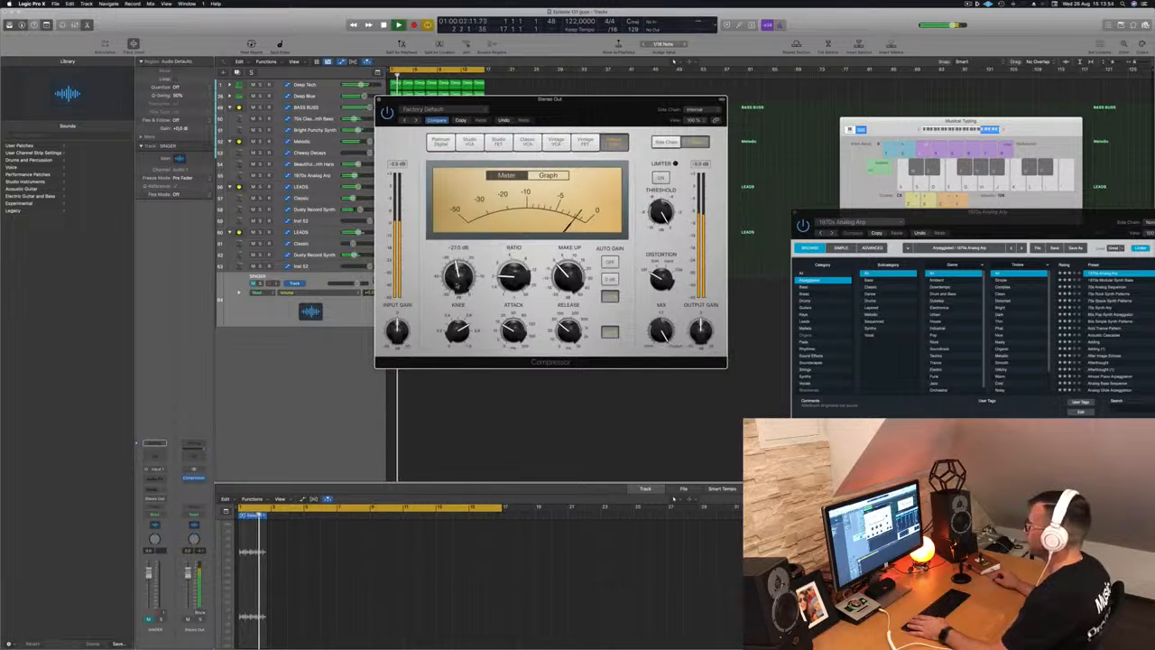
drag(510, 99, 704, 115)
key(space)
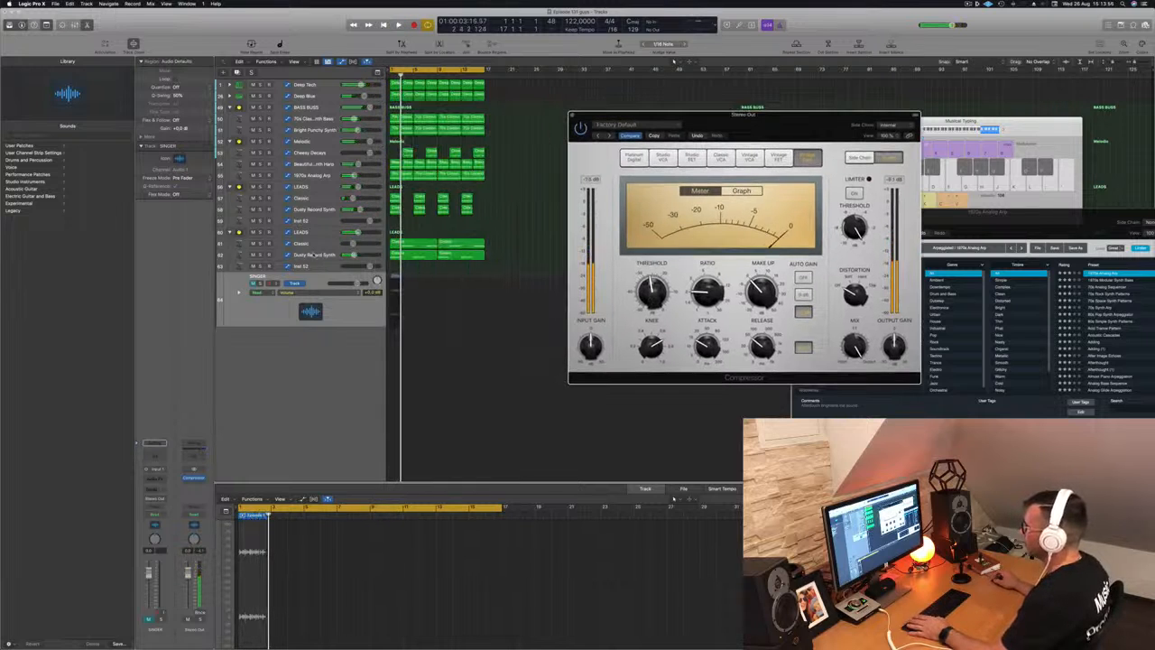
- Lower the Dusty Record Synth track's volume while auditioning the mix
click(314, 255)
drag(340, 260, 350, 243)
key(space)
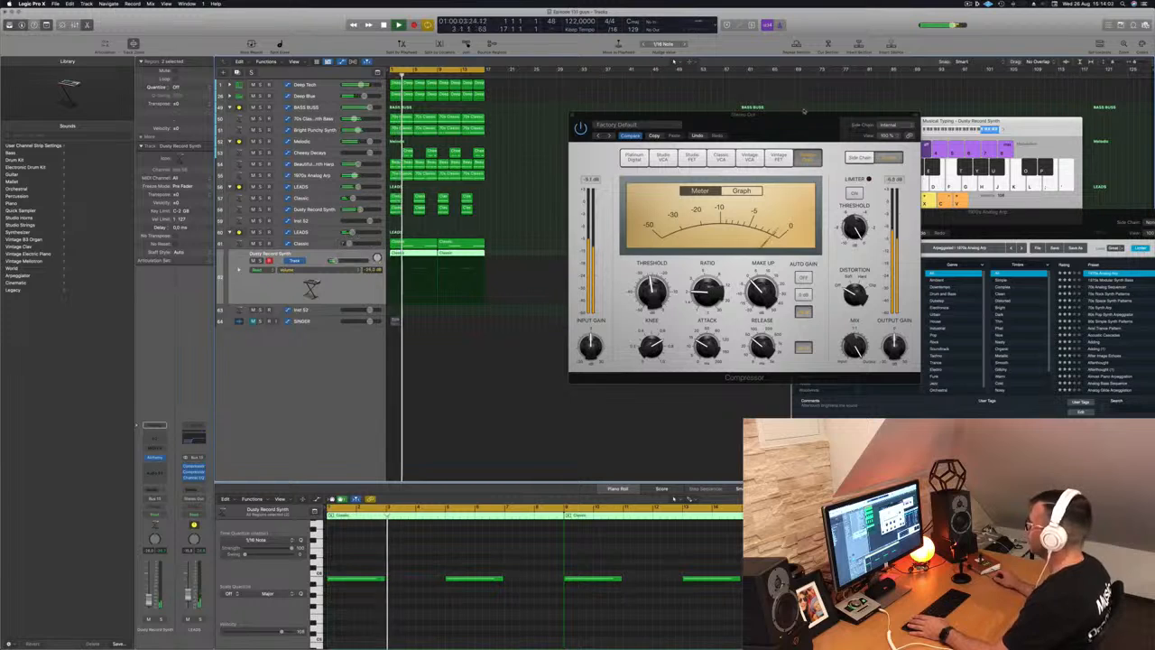
drag(805, 109, 728, 113)
mouse_move(573, 291)
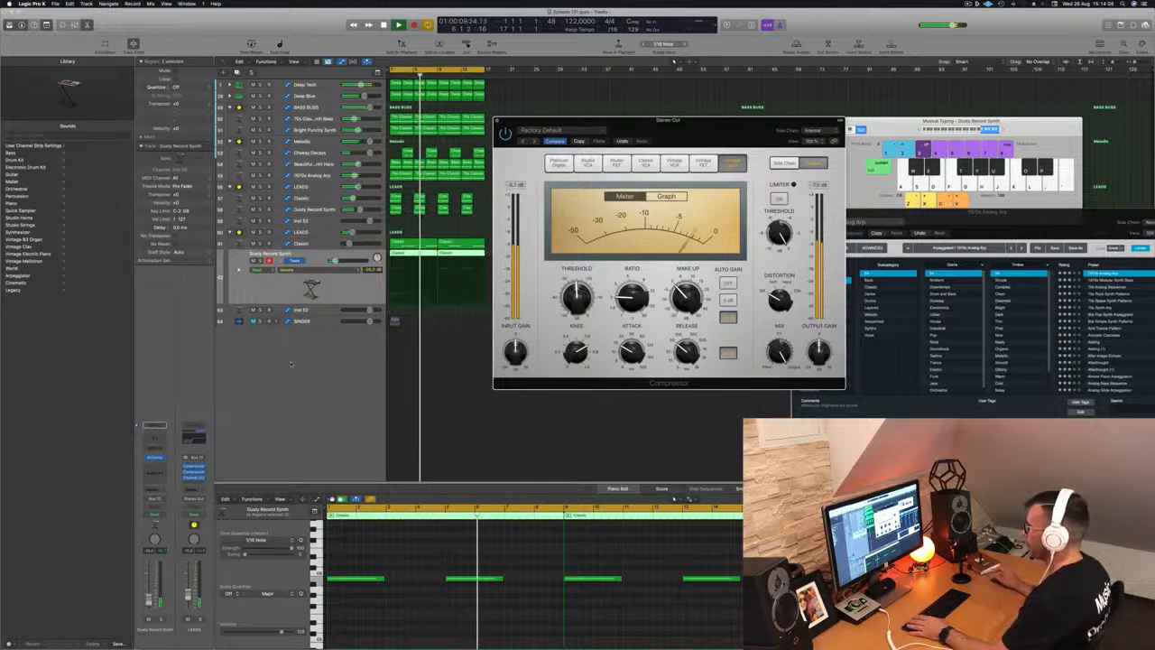
click(315, 390)
key(space)
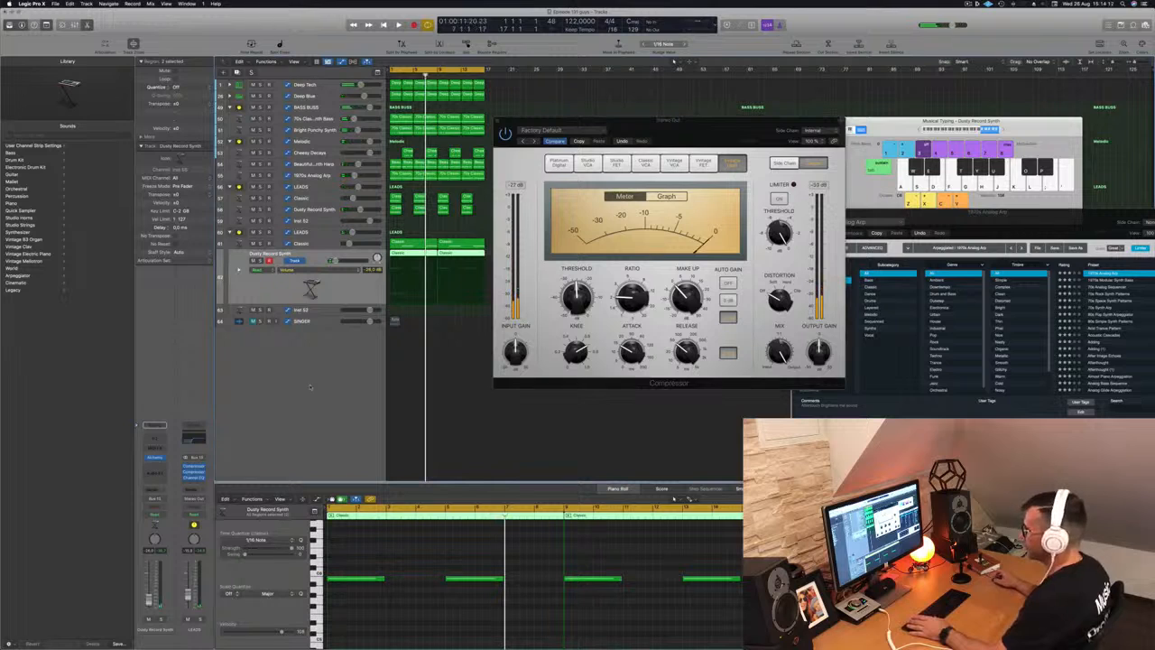
- With Deep Tech selected, show the Stereo Out channel as its own output track
click(294, 83)
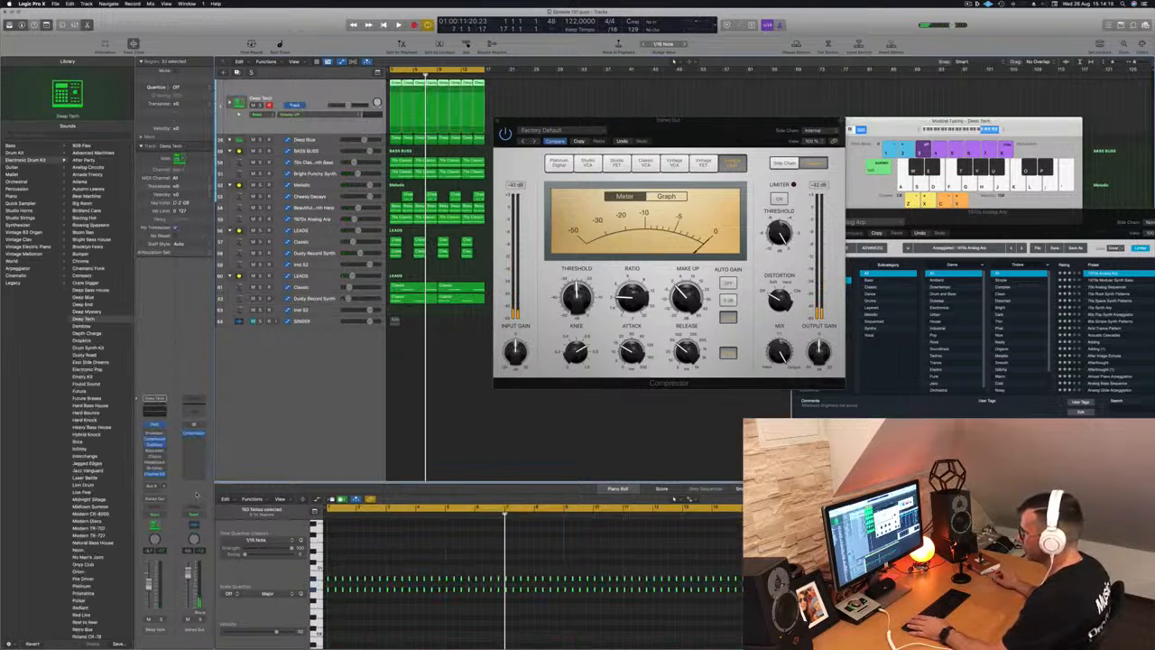
right_click(191, 495)
click(201, 496)
right_click(198, 630)
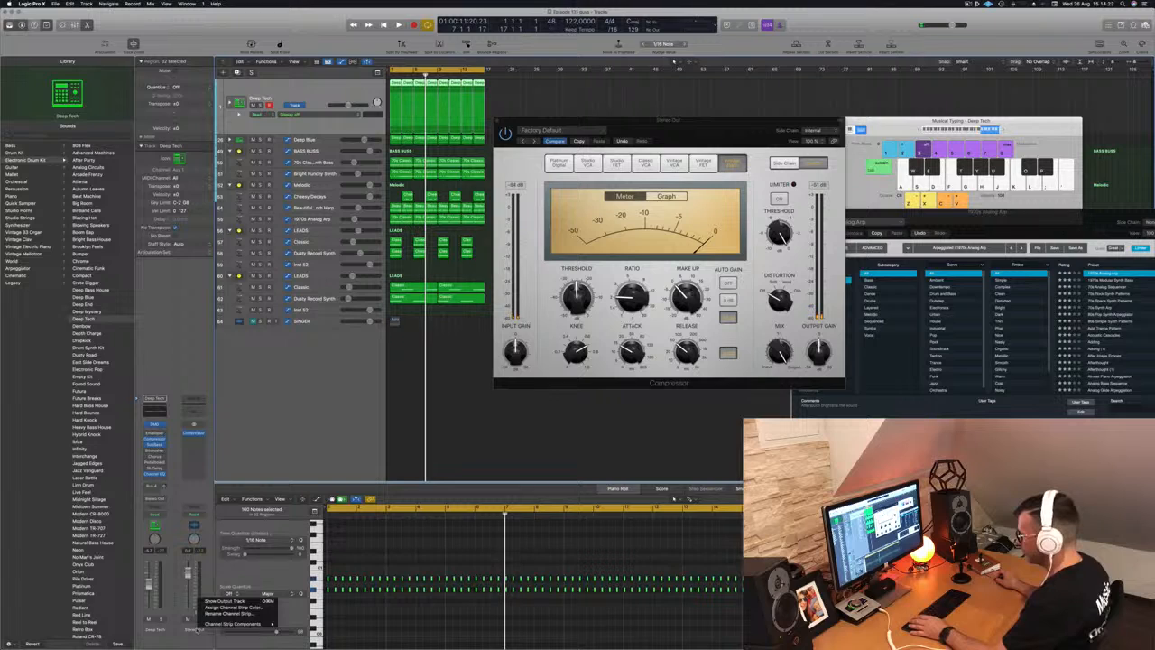
click(226, 601)
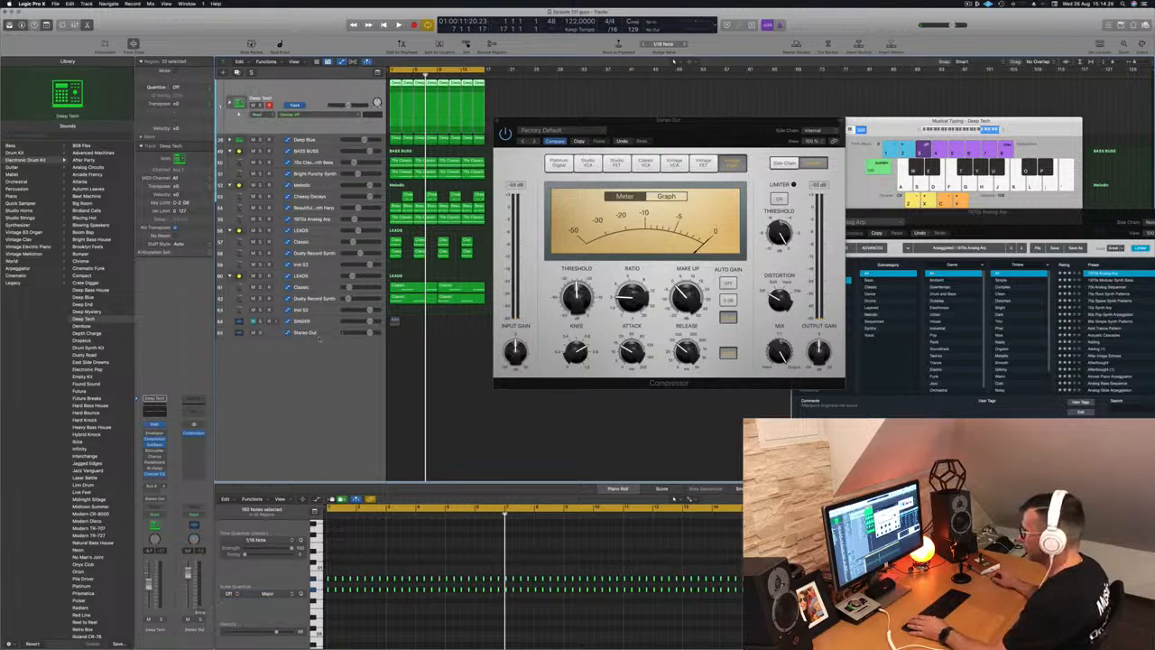
- Select the new Stereo Out track, start playback and bring up its Audio FX plug-in list
click(320, 340)
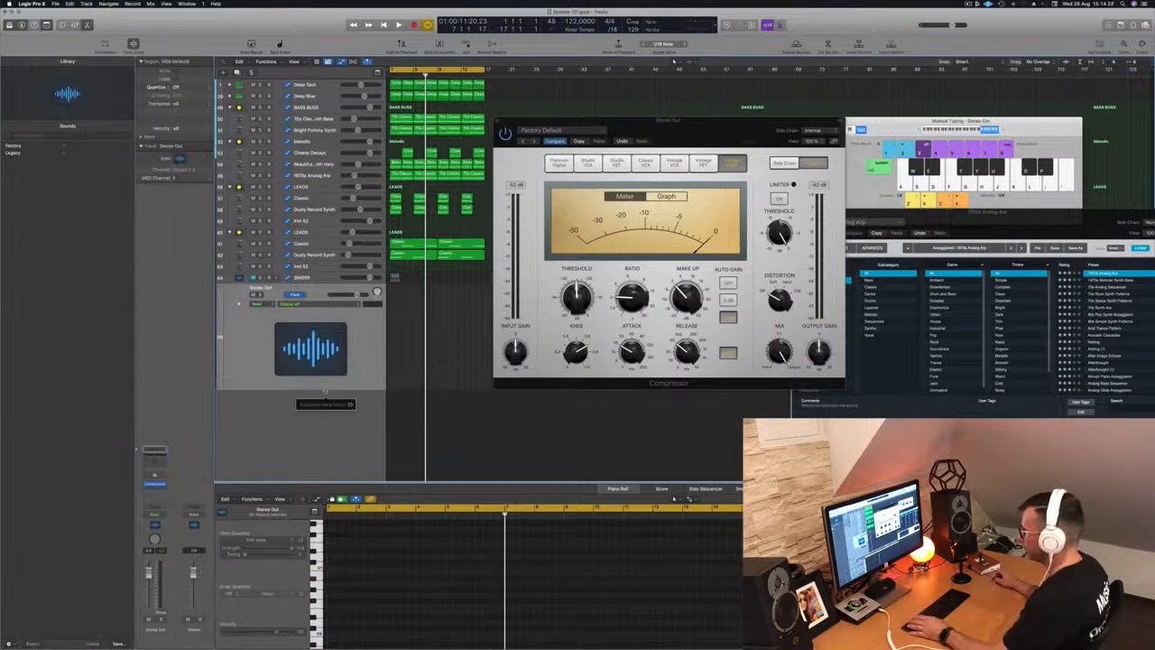
key(space)
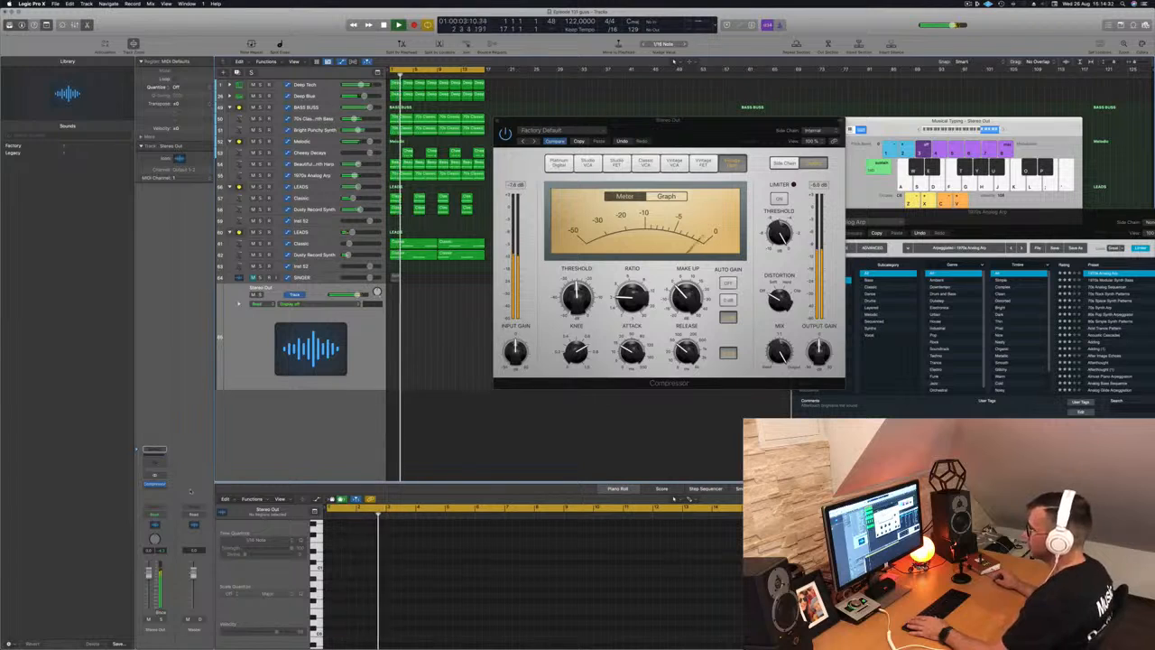
click(157, 490)
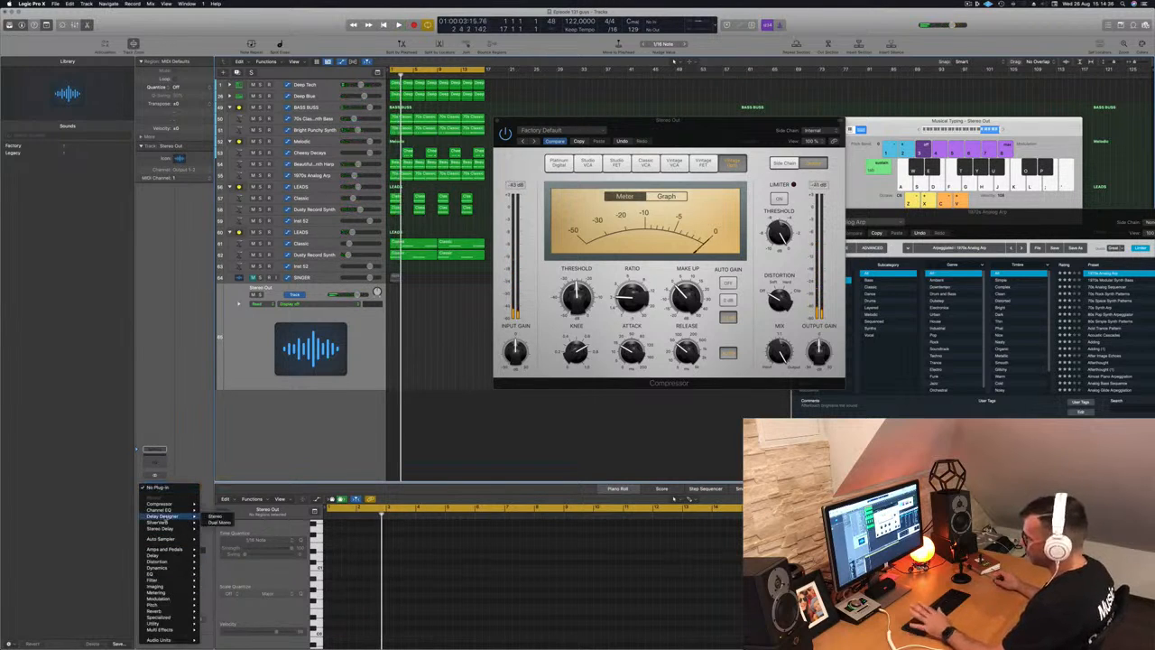
- Insert a stereo Limiter after the compressor and raise its gain to +5.5 dB during playback
mouse_move(175, 570)
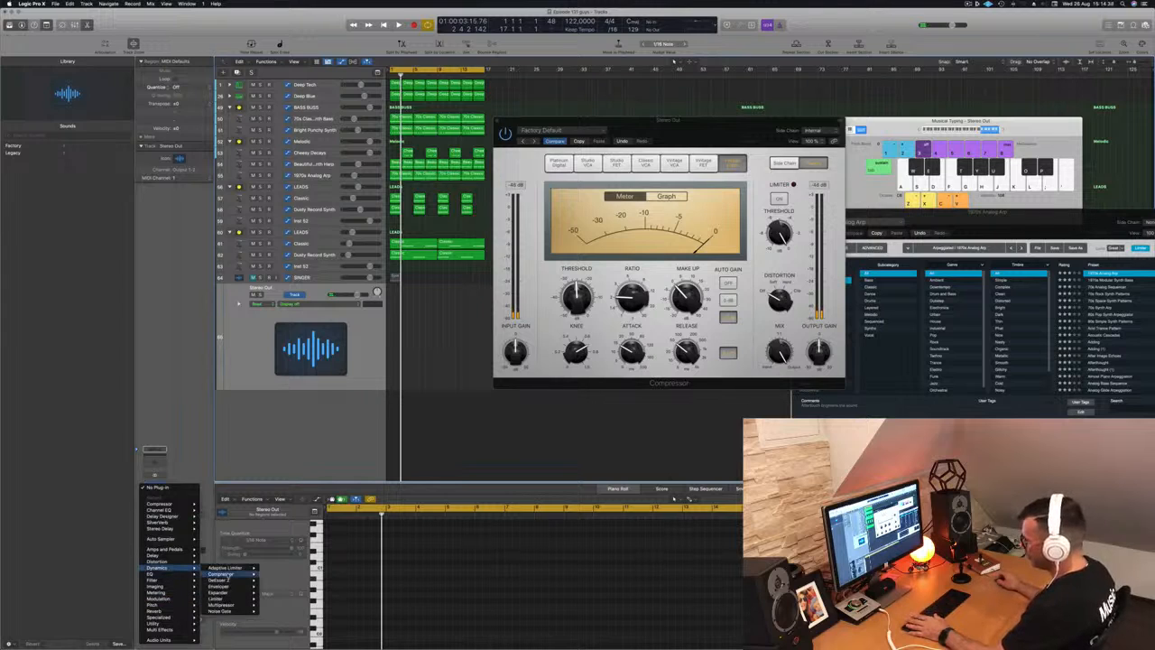
mouse_move(226, 599)
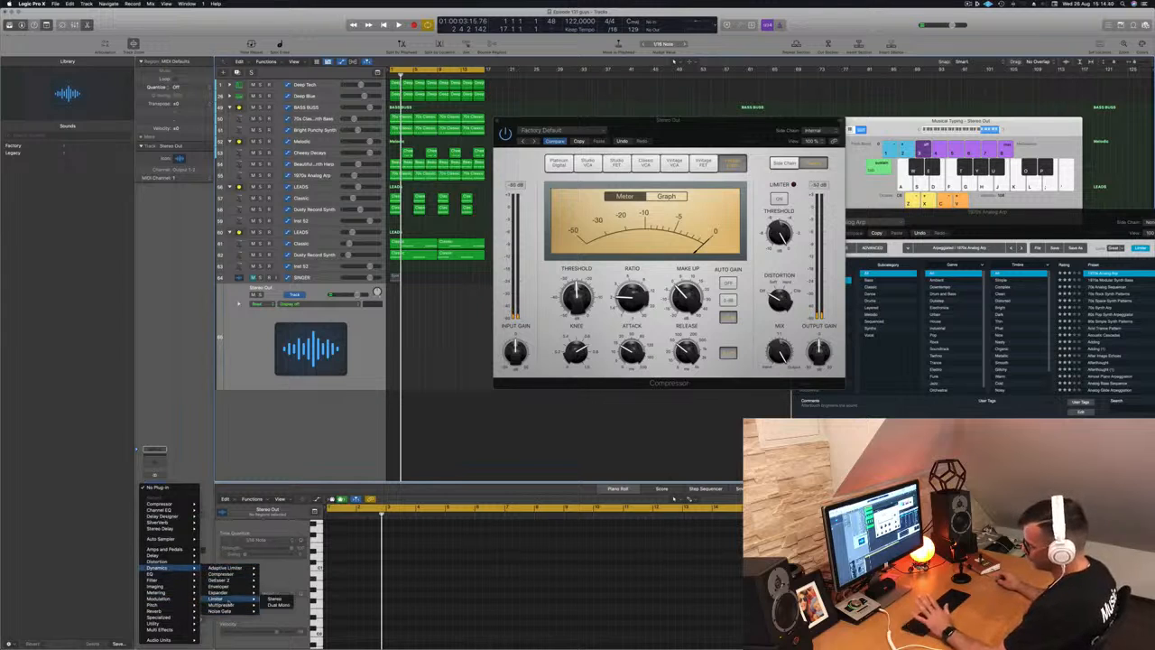
click(274, 600)
key(space)
drag(515, 90, 480, 171)
drag(479, 254, 483, 237)
drag(506, 191, 743, 210)
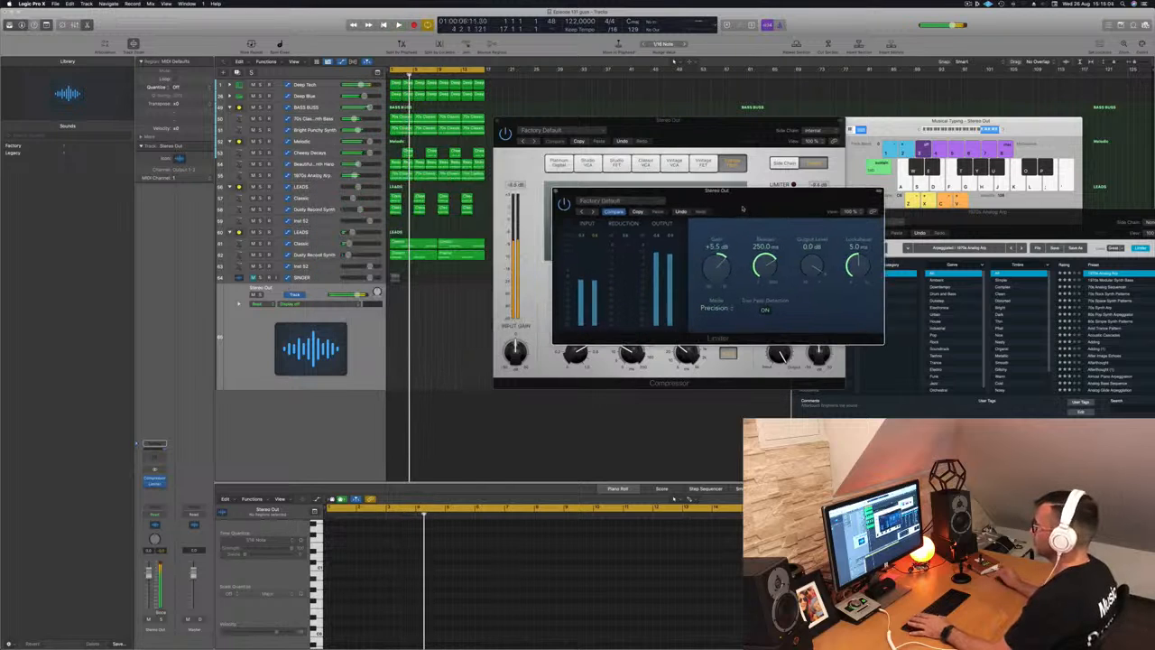
key(space)
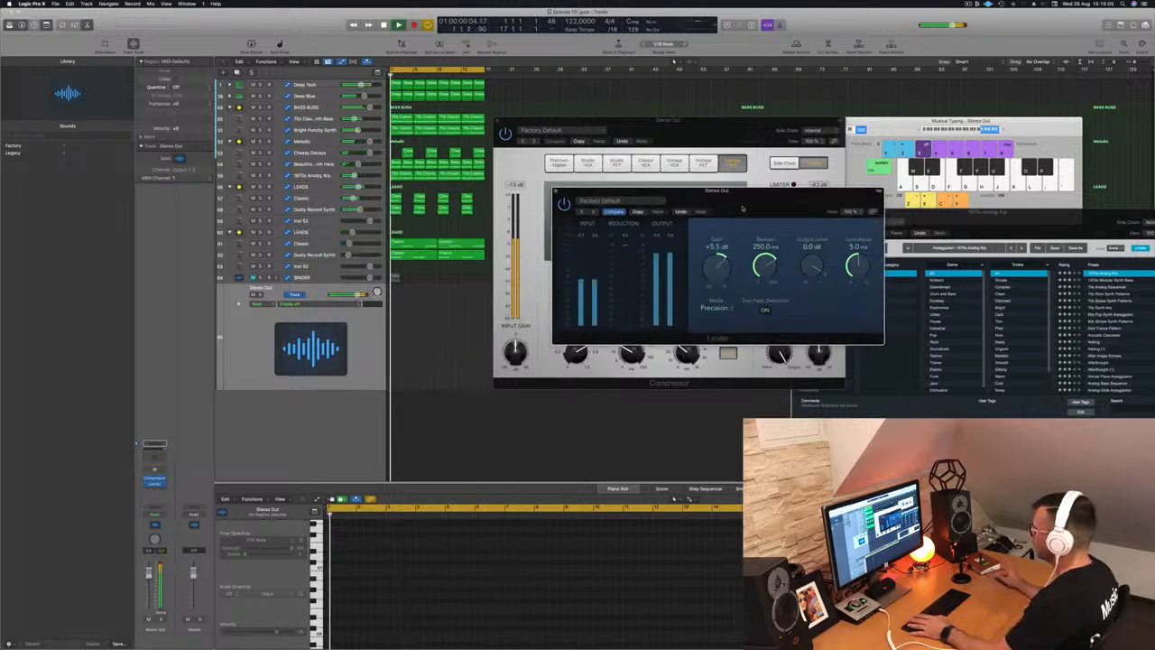
- Stop playback and insert a stereo Multipressor into the next Stereo Out slot
key(space)
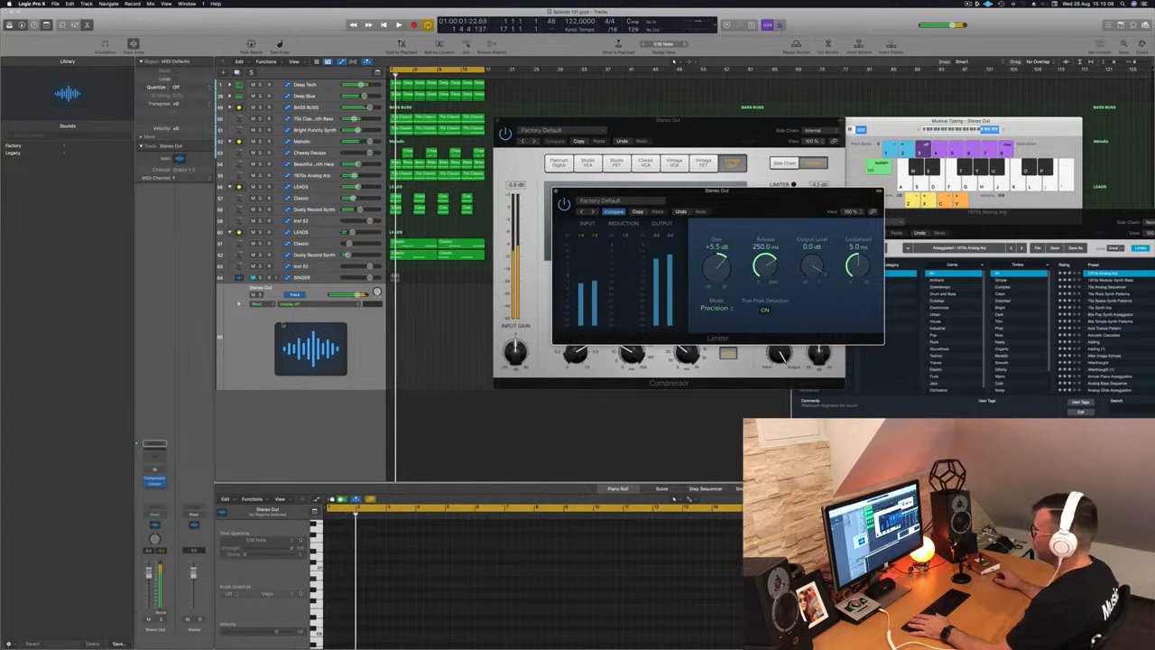
click(154, 488)
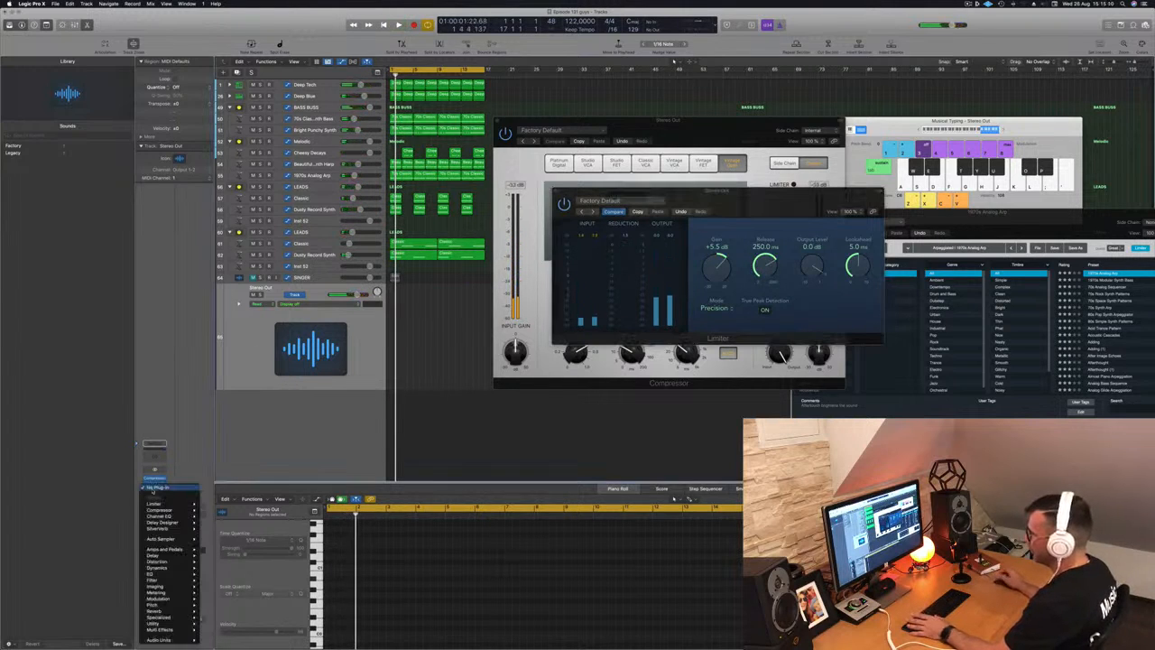
mouse_move(165, 531)
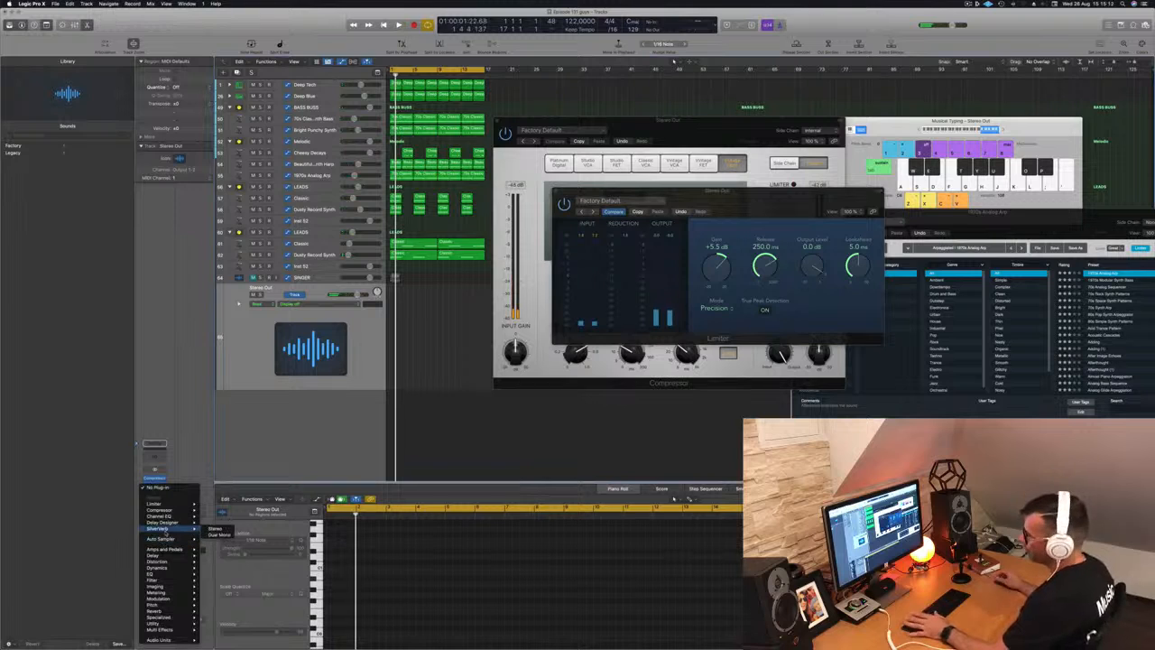
mouse_move(173, 568)
mouse_move(236, 605)
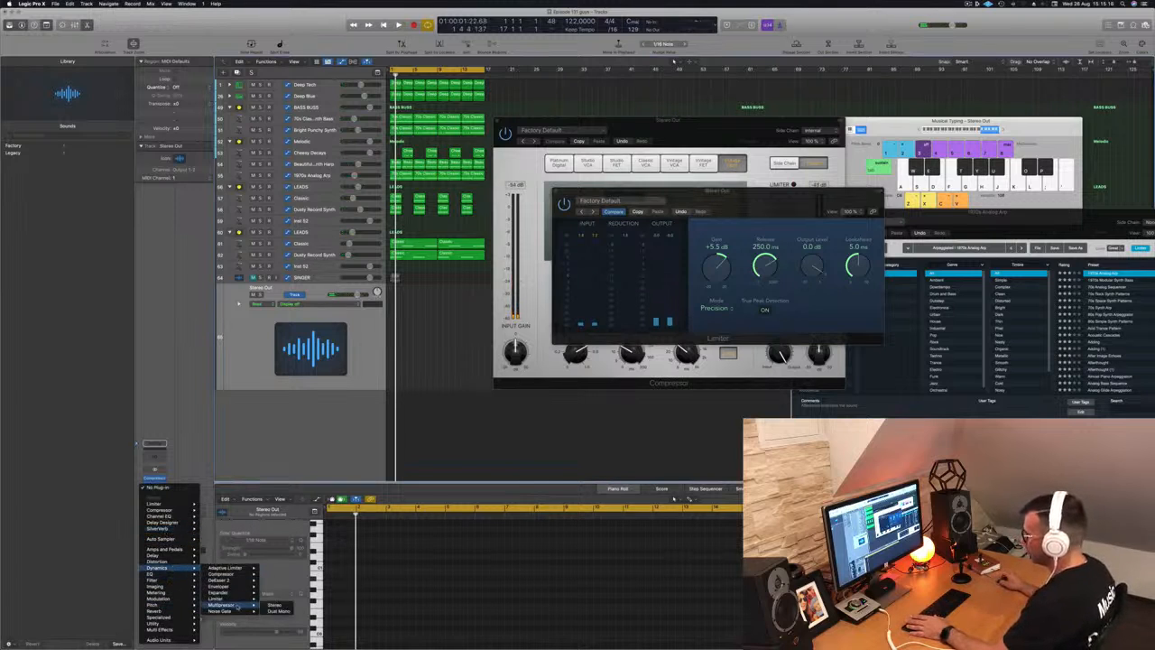
click(280, 607)
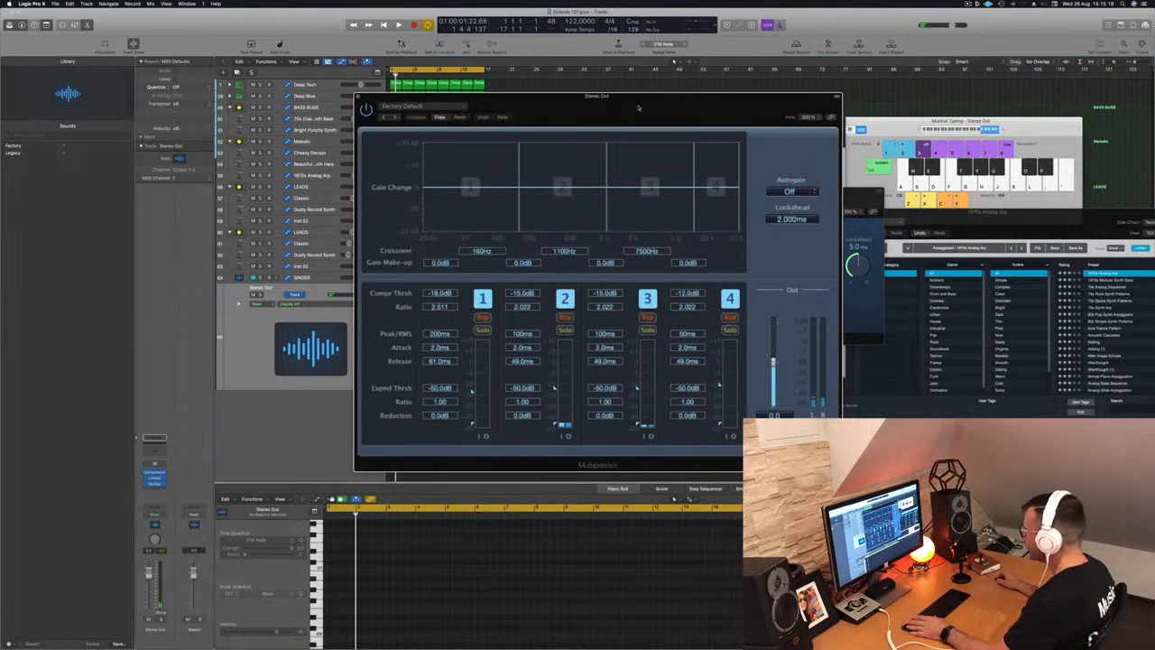
- Adjust Multipressor thresholds (band 3 about -20.5 dB, band 4 -26.0 dB), then close it and stop
drag(628, 109, 557, 89)
key(space)
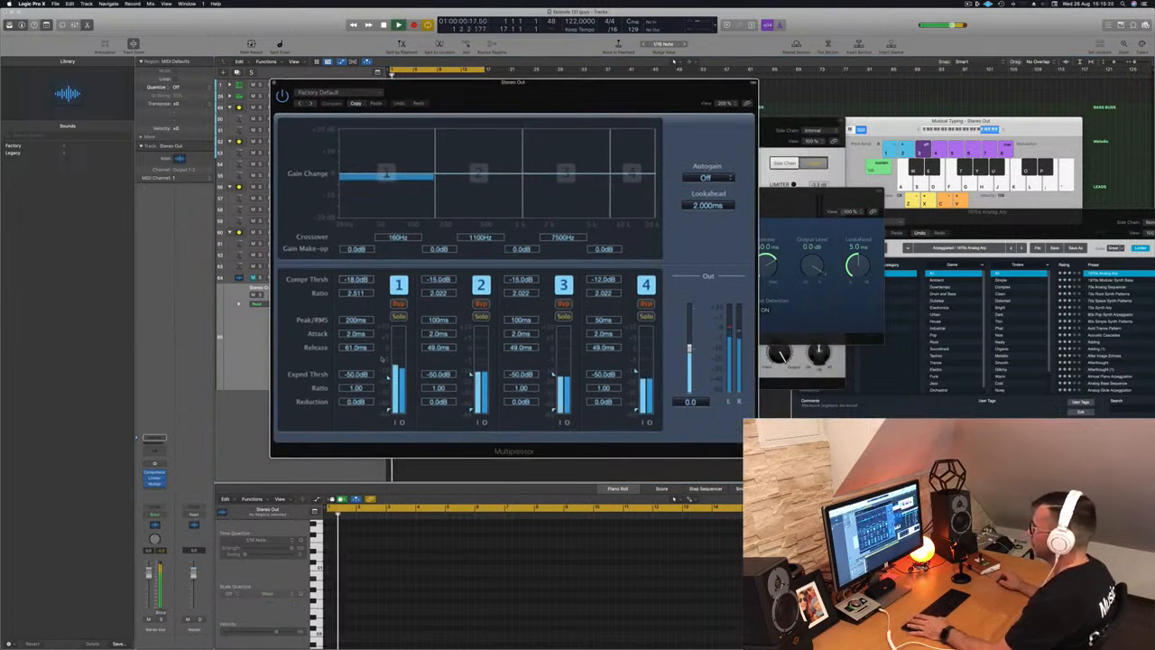
drag(388, 379, 388, 373)
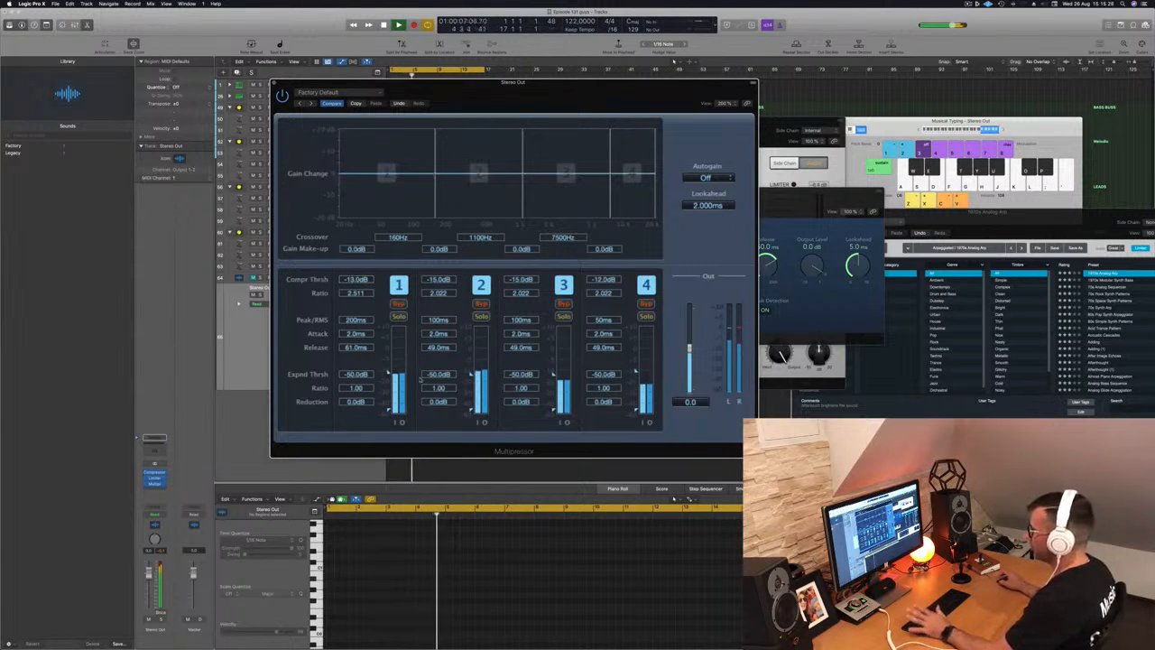
drag(471, 373, 471, 378)
drag(554, 373, 553, 387)
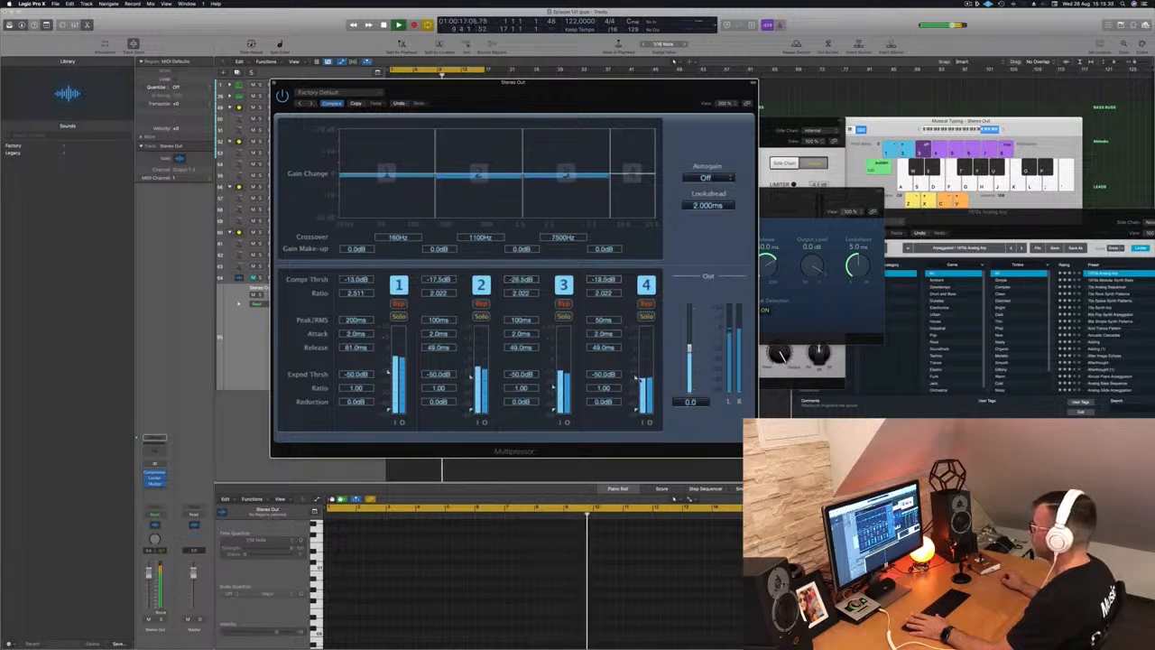
drag(634, 371, 637, 394)
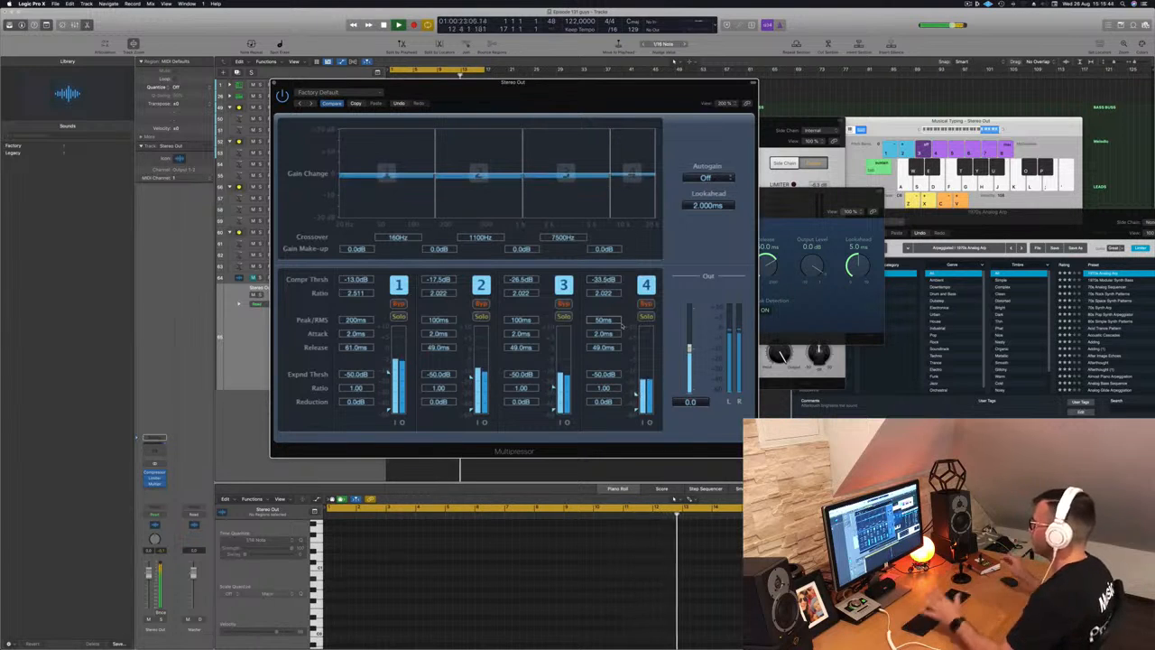
key(Return)
drag(469, 89, 451, 93)
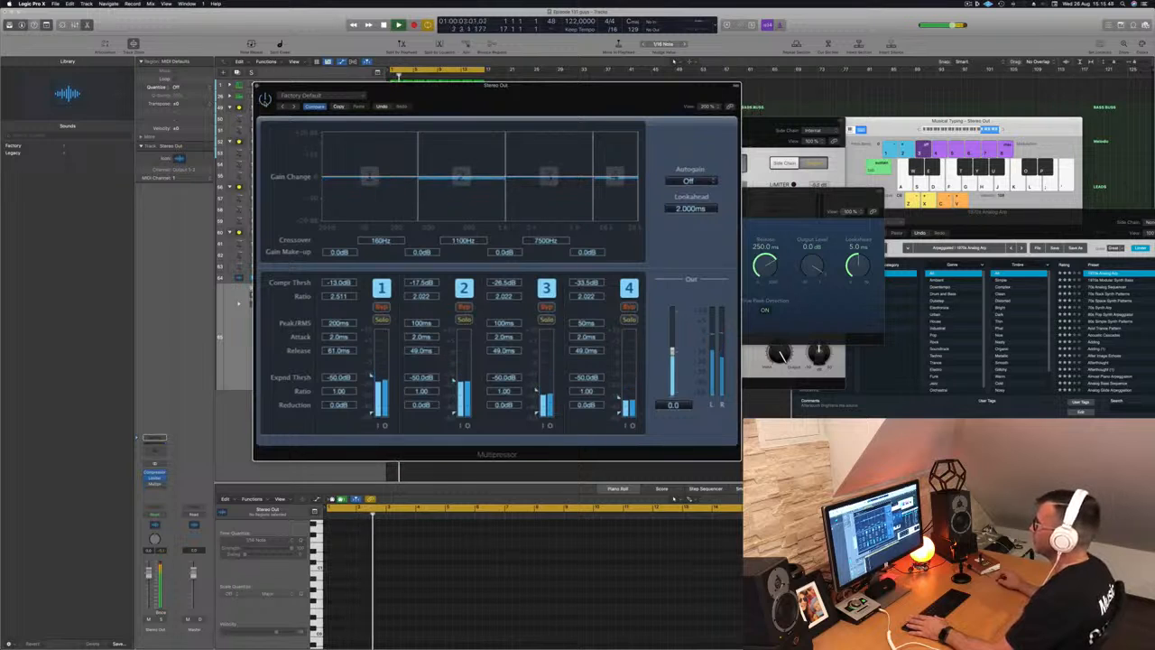
click(258, 87)
key(space)
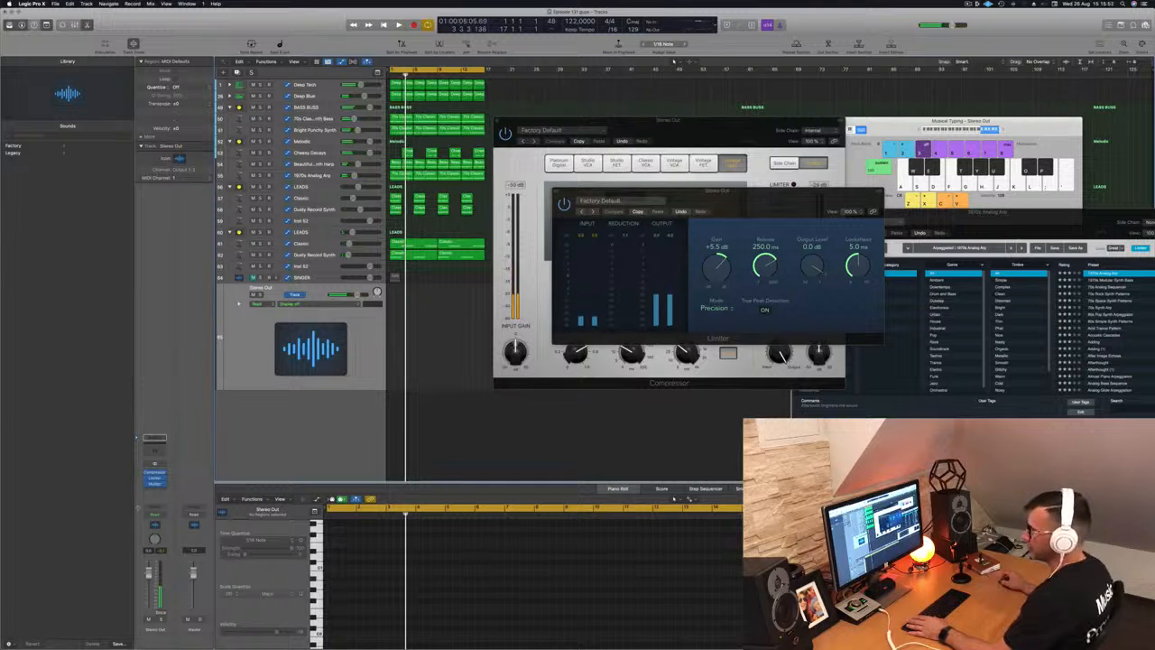
- Insert a stereo Vintage Tube EQ into the next Stereo Out slot
click(158, 490)
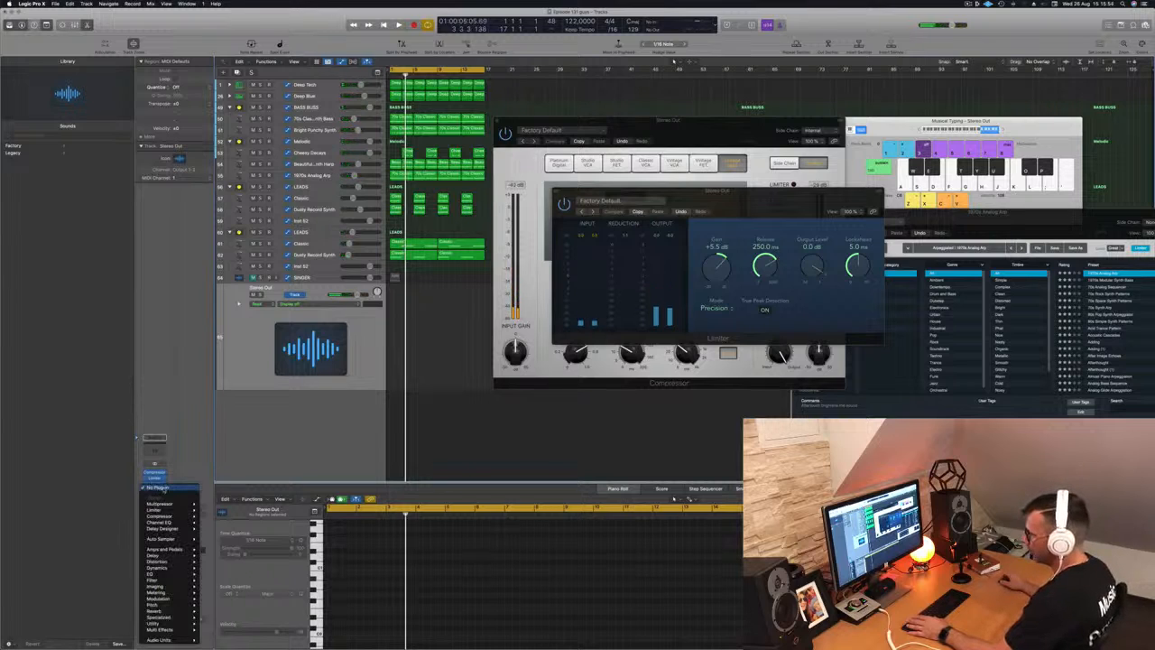
mouse_move(166, 578)
mouse_move(231, 599)
mouse_move(296, 611)
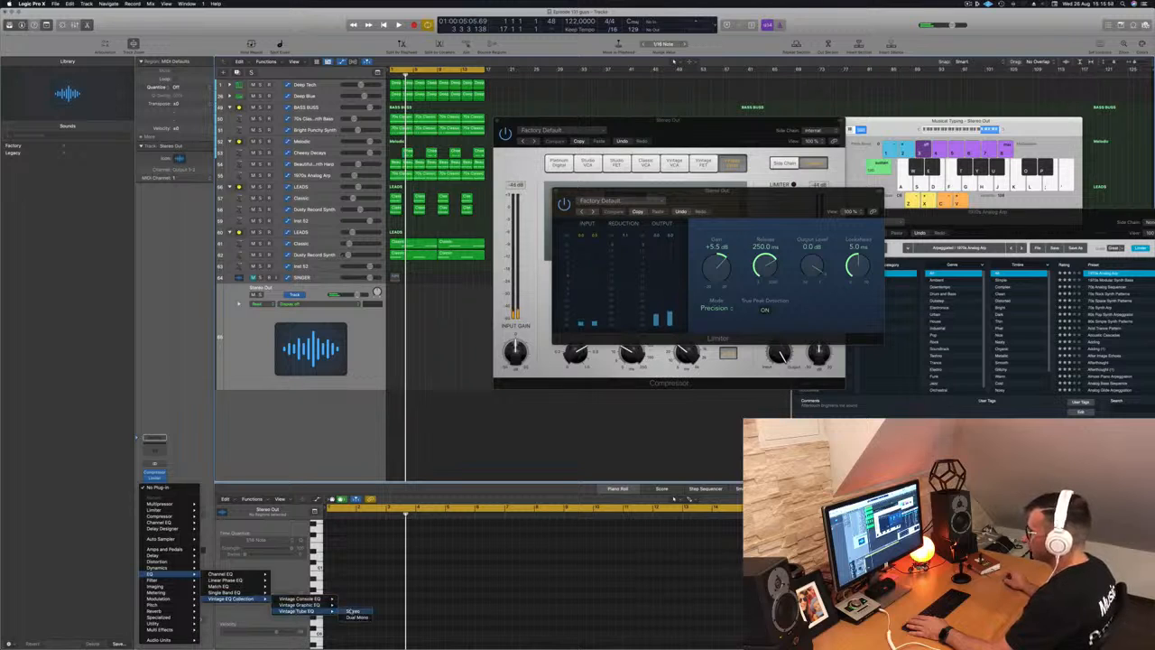
click(353, 611)
- Load the Enhanced Mix preset into the Vintage Tube EQ and play the beat
drag(574, 115, 674, 128)
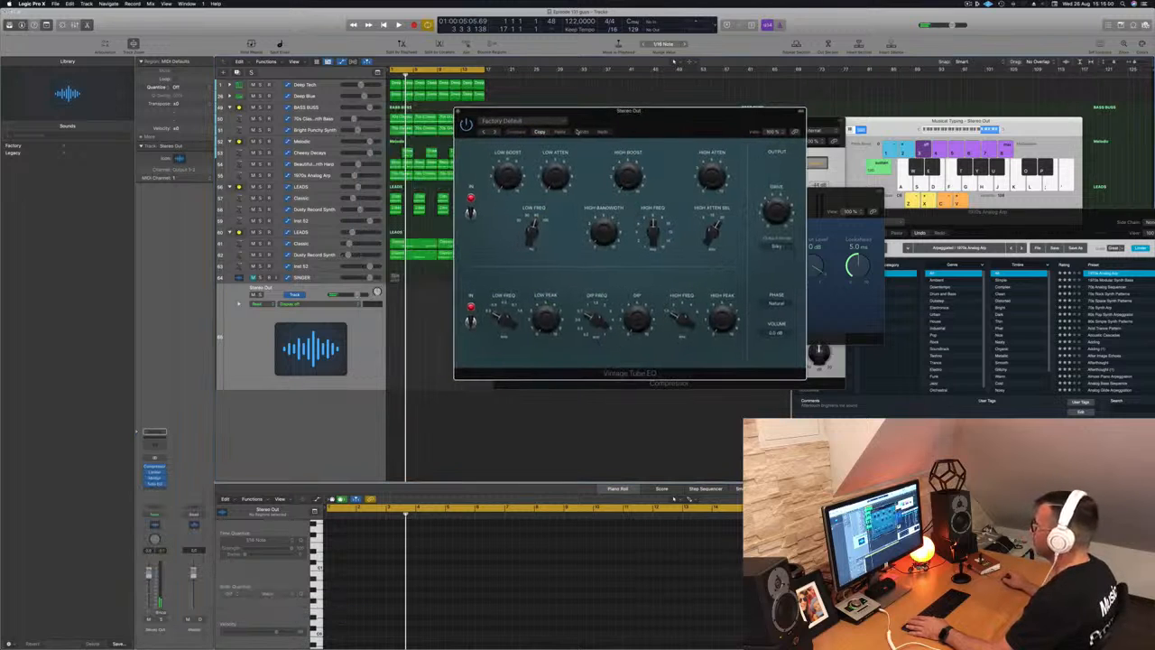
click(524, 120)
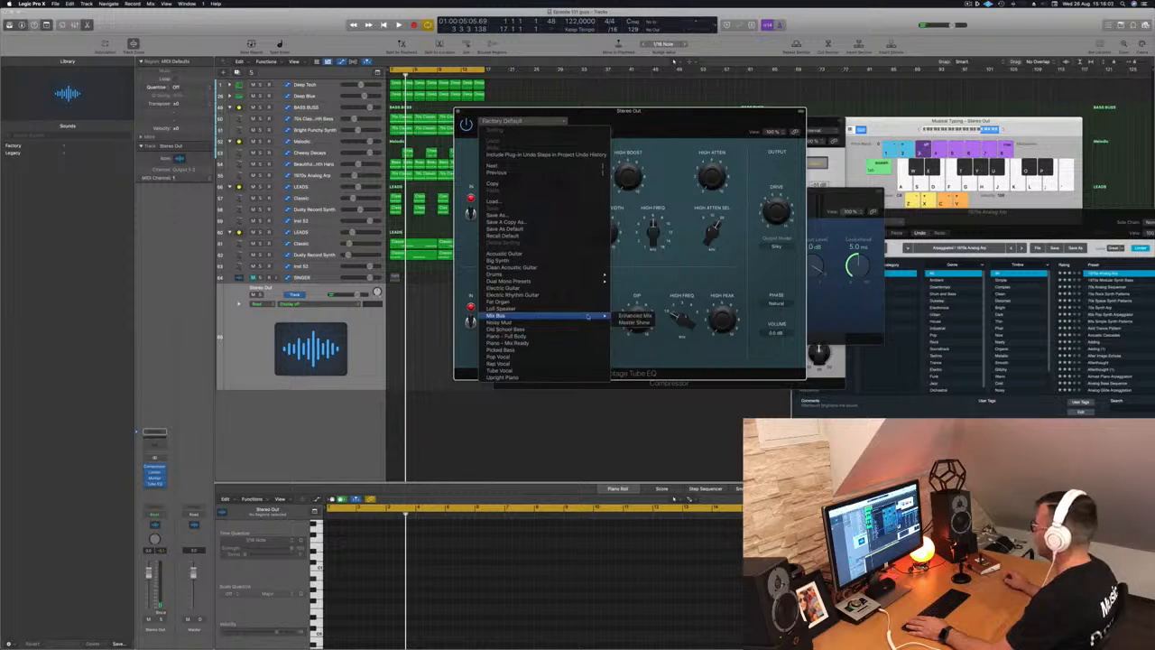
click(638, 316)
key(space)
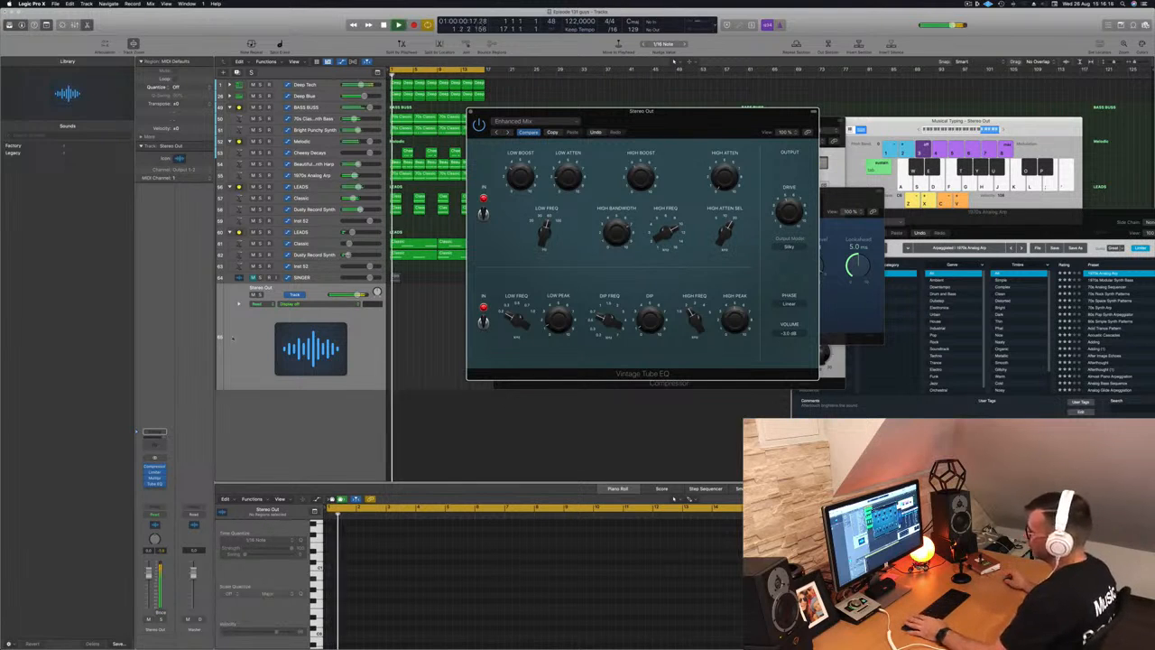
- Toggle the Tube EQ on and off to compare, then bring up the next empty slot's plug-ins
click(256, 342)
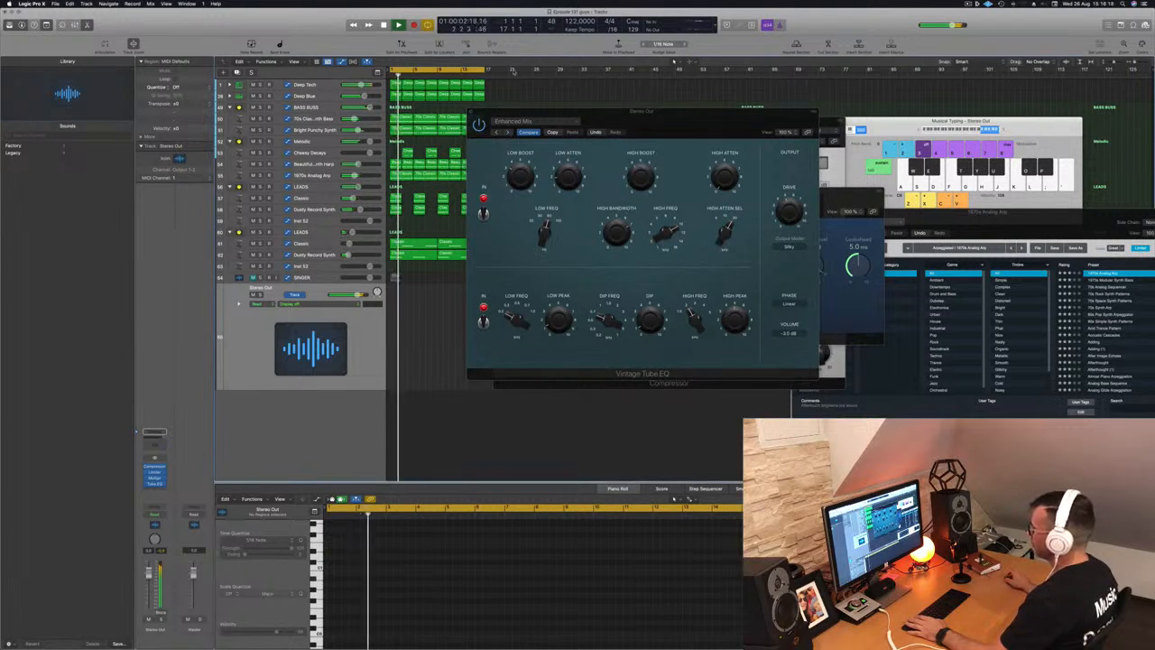
click(480, 127)
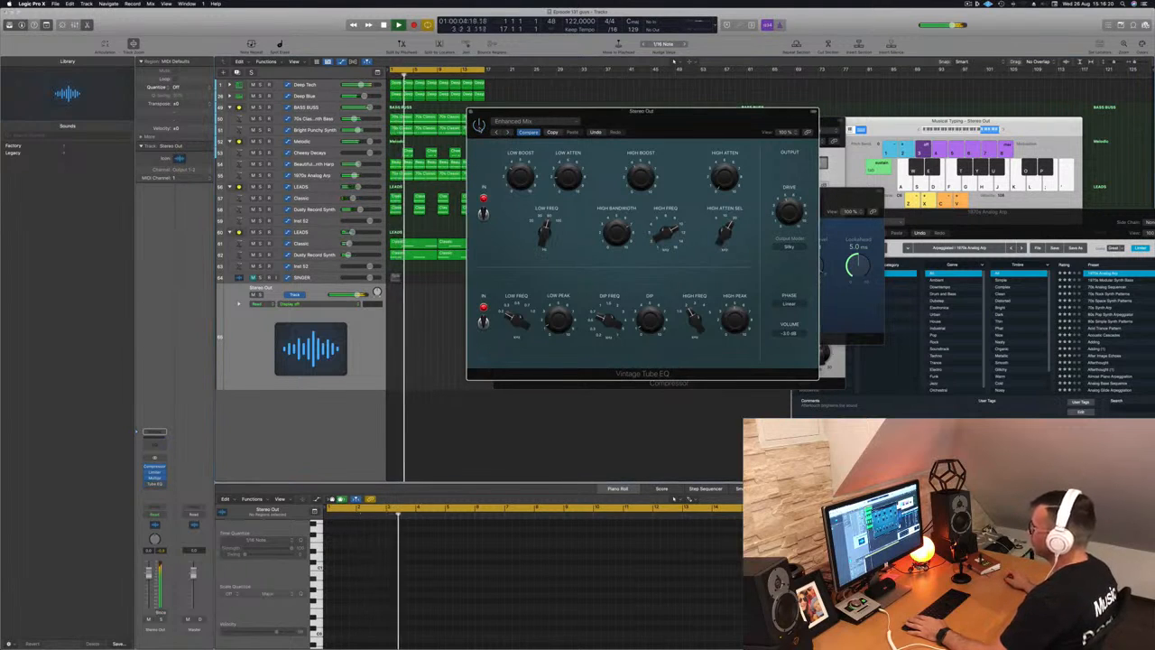
click(256, 337)
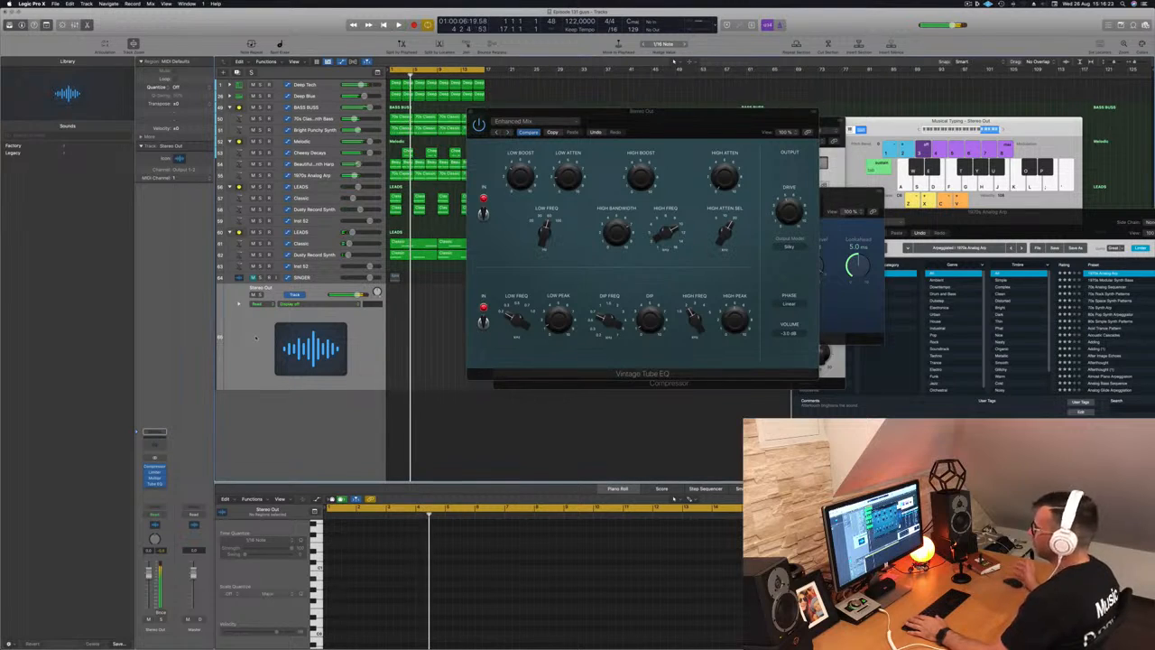
click(157, 489)
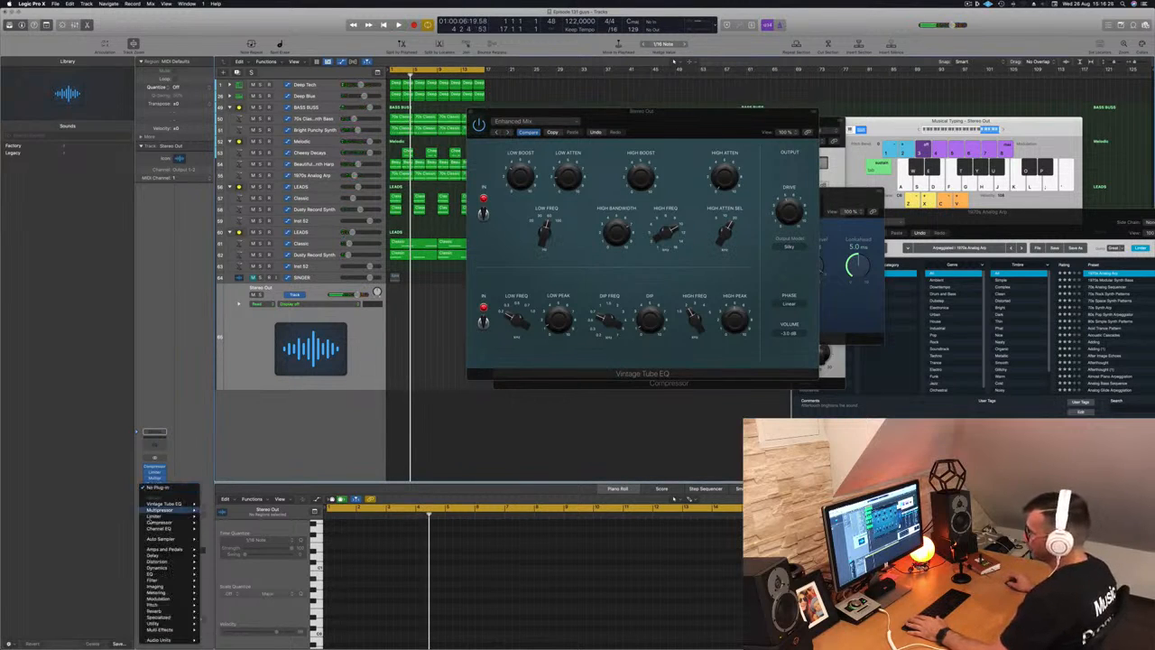
- Insert a Compressor after the Tube EQ and load its Smooth Compression preset
click(216, 523)
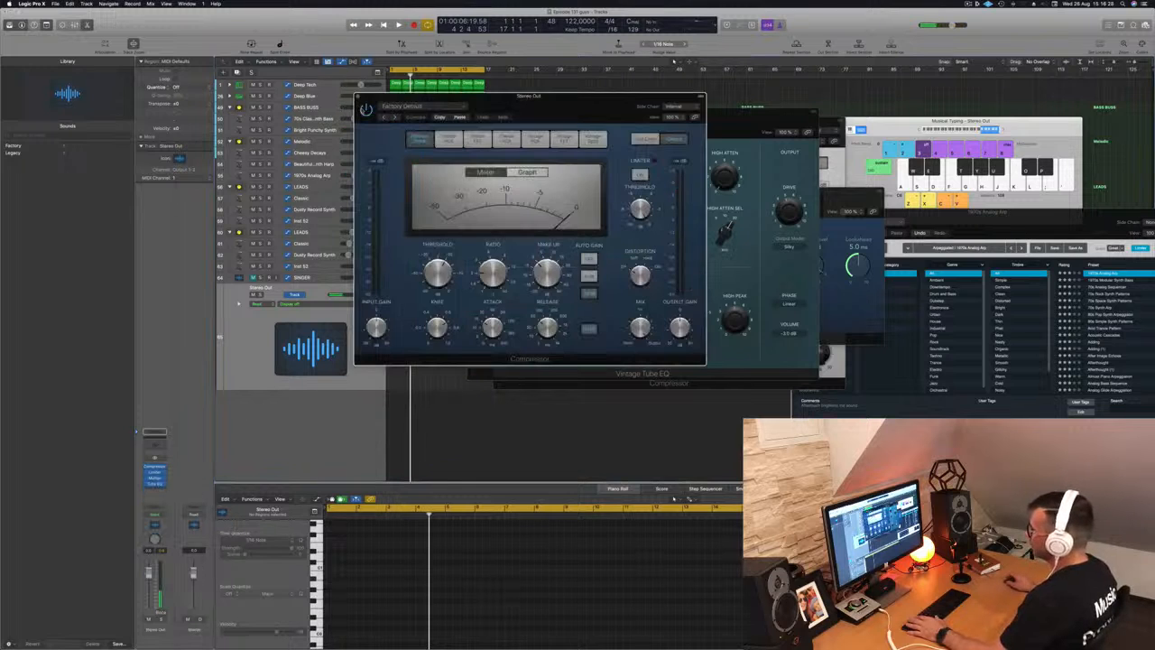
click(496, 117)
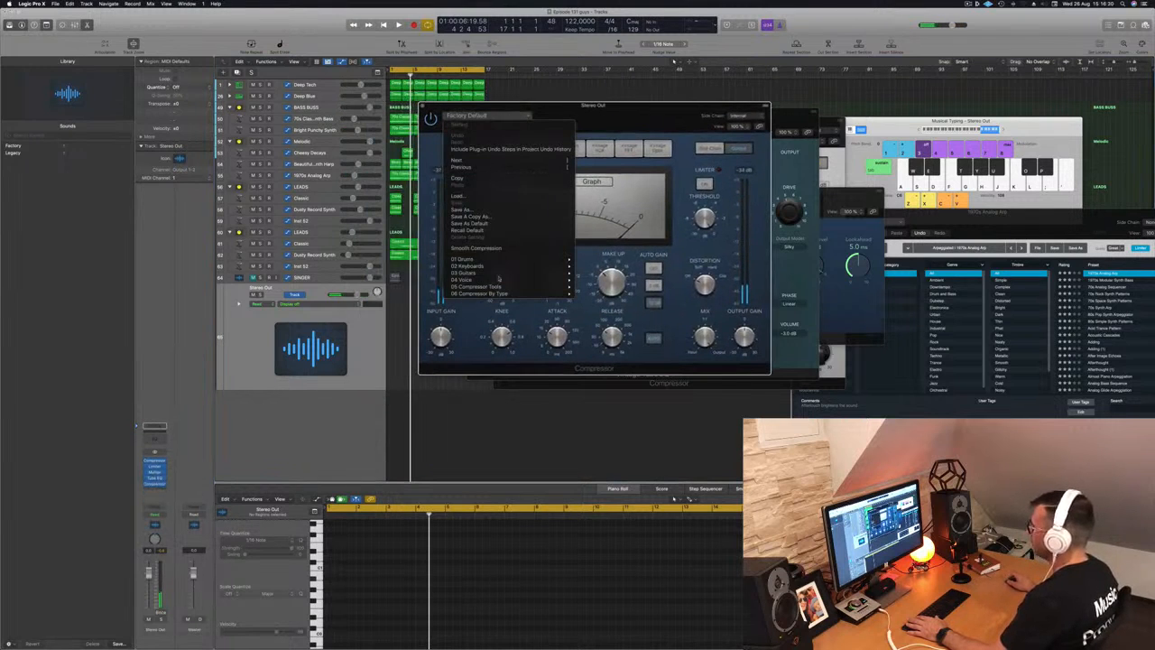
click(504, 247)
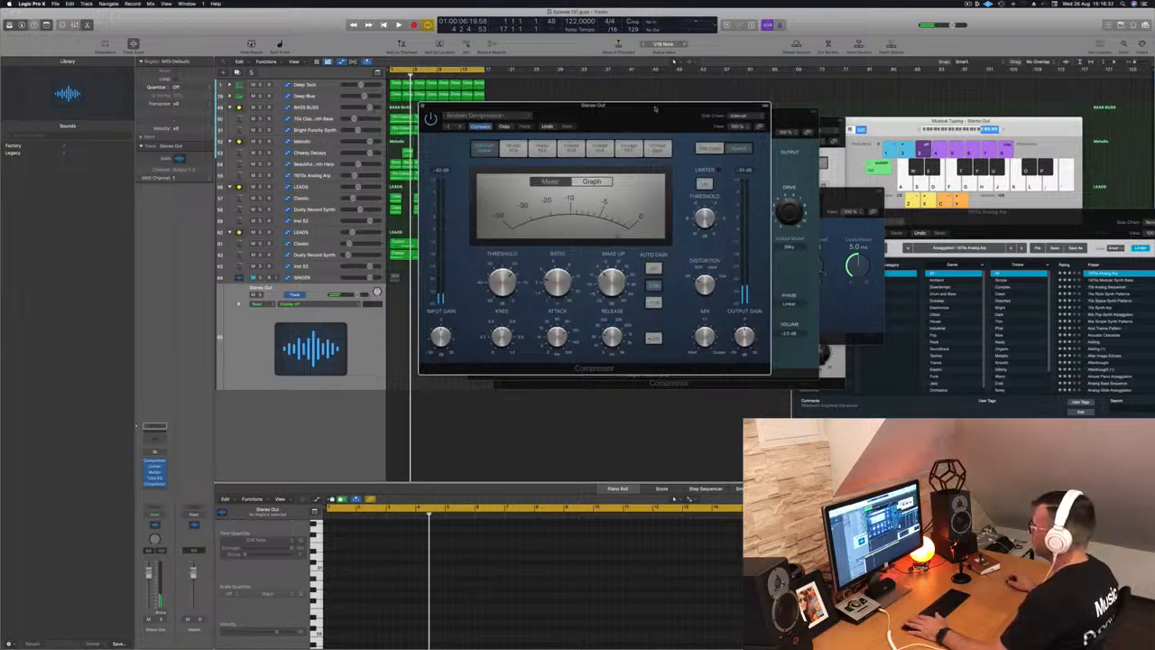
drag(655, 106, 573, 107)
- Play the mix from bar 1 to audition the Smooth Compression, rearranging the plug-in windows
key(space)
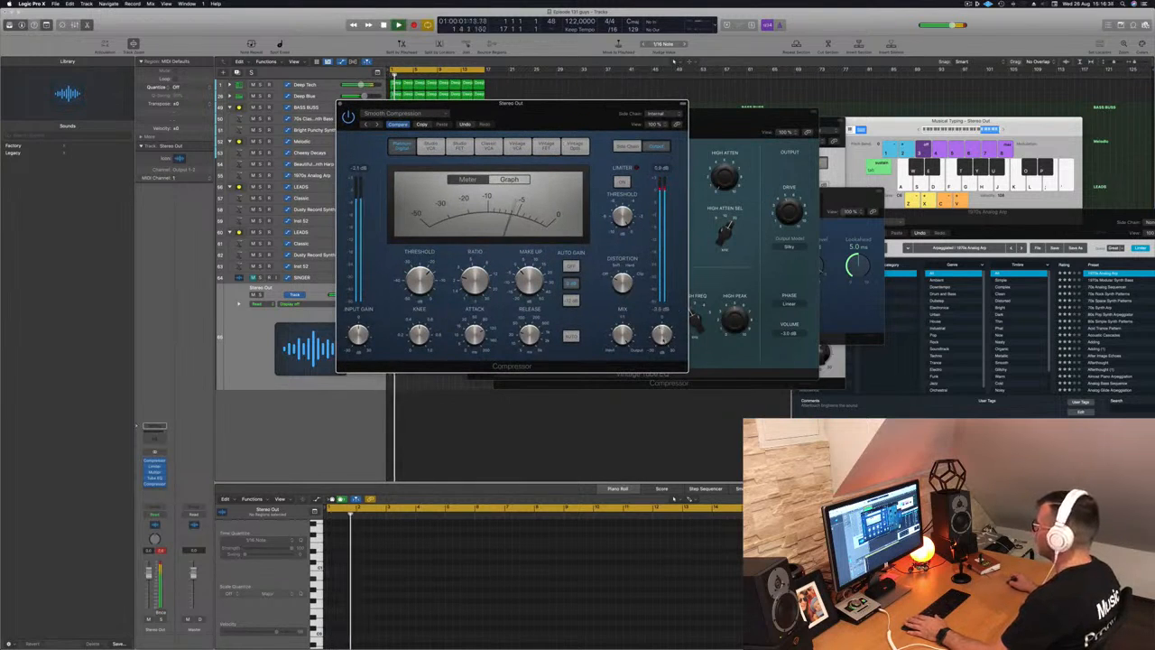
key(Return)
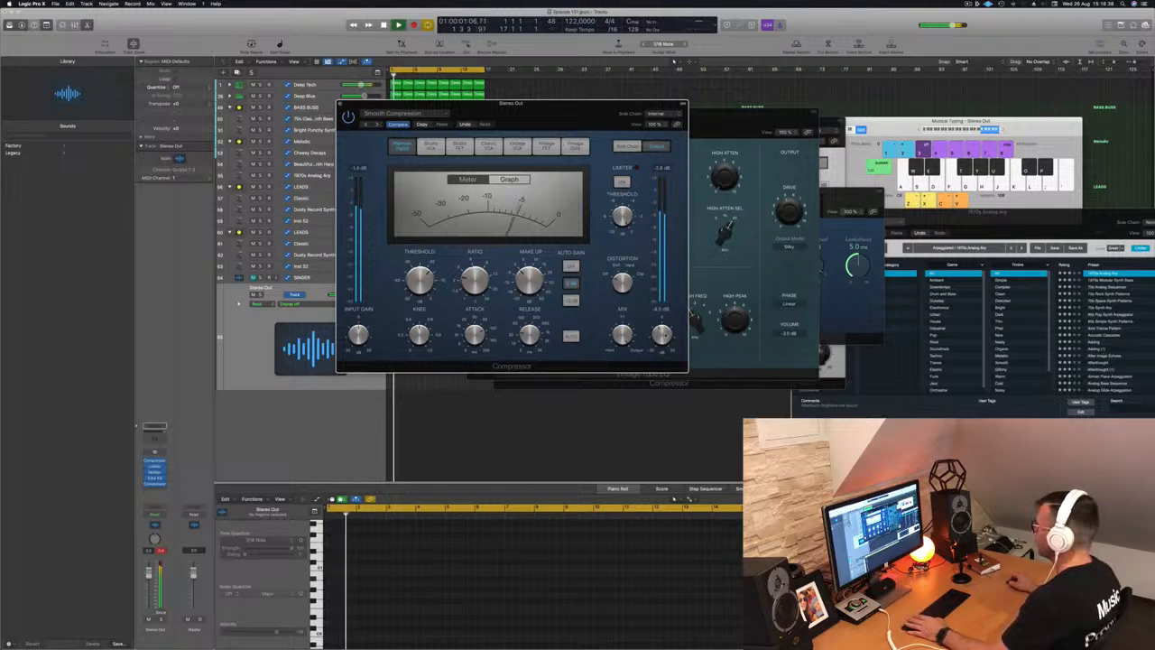
drag(629, 104, 771, 121)
key(space)
key(Return)
key(space)
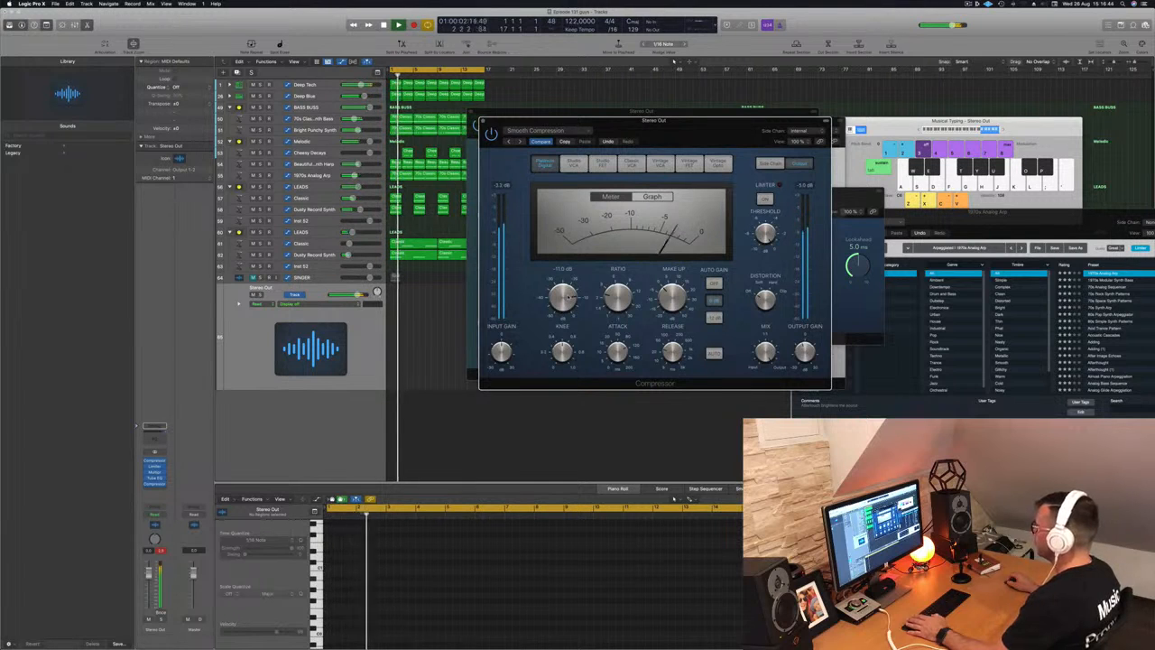
key(Return)
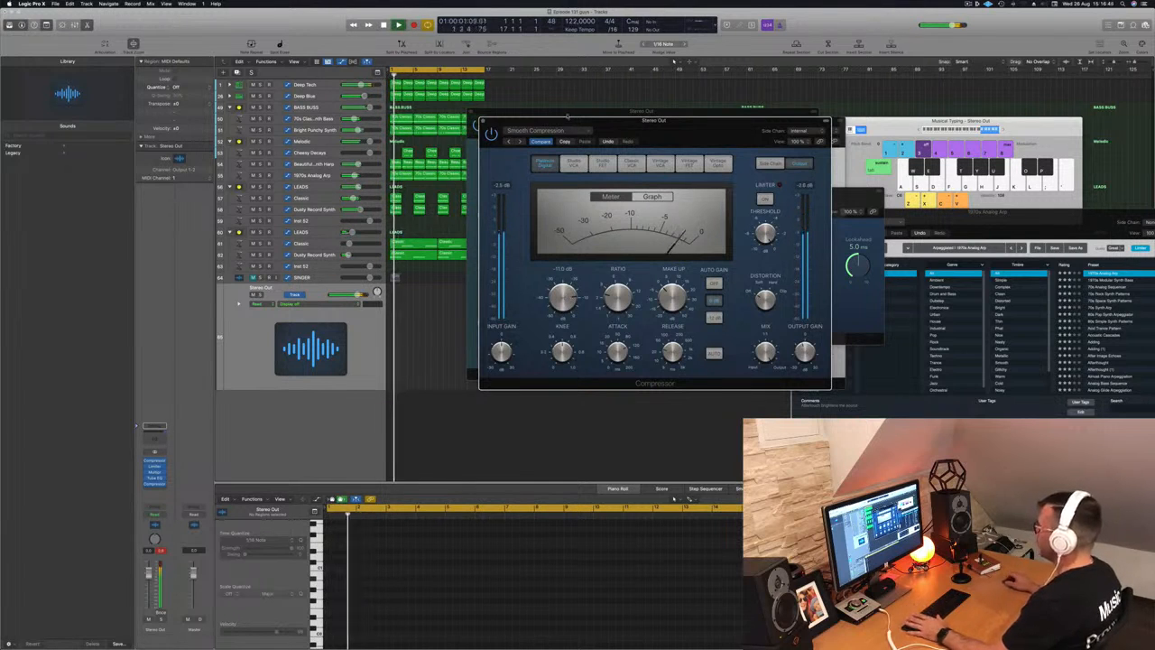
drag(636, 125, 722, 128)
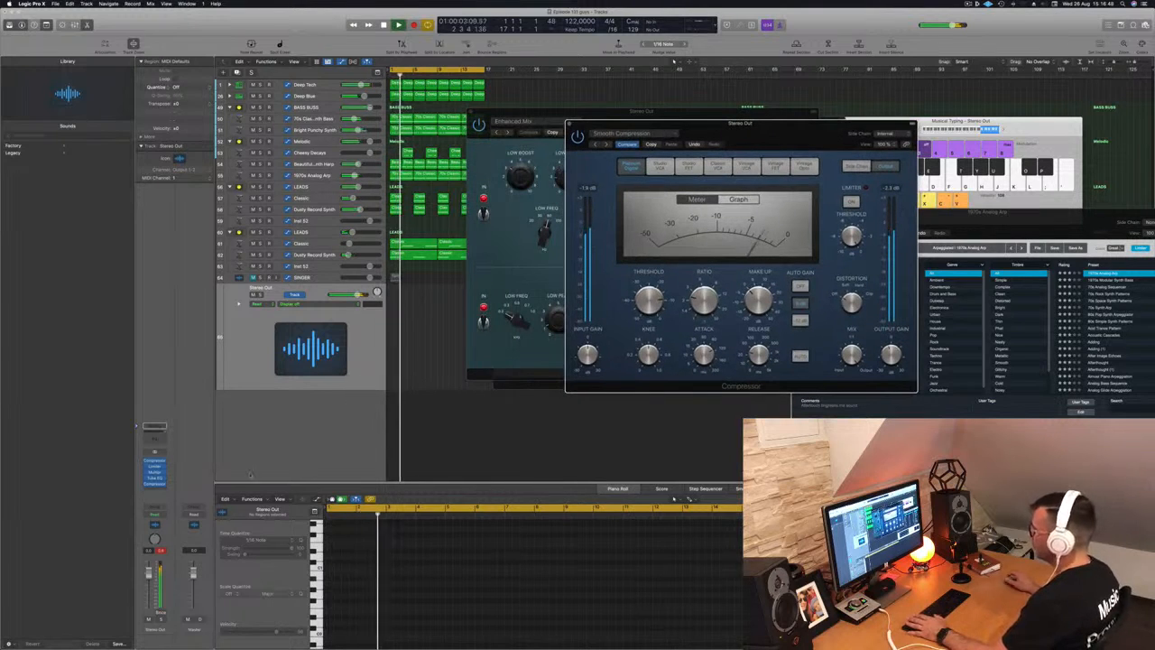
click(162, 552)
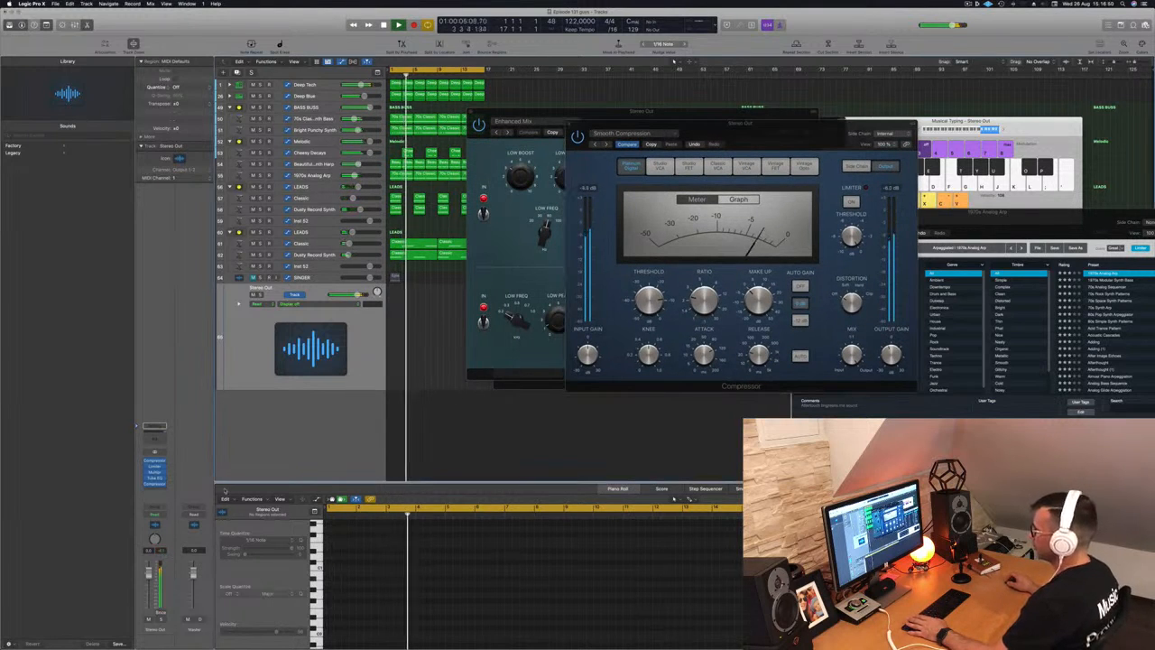
click(155, 491)
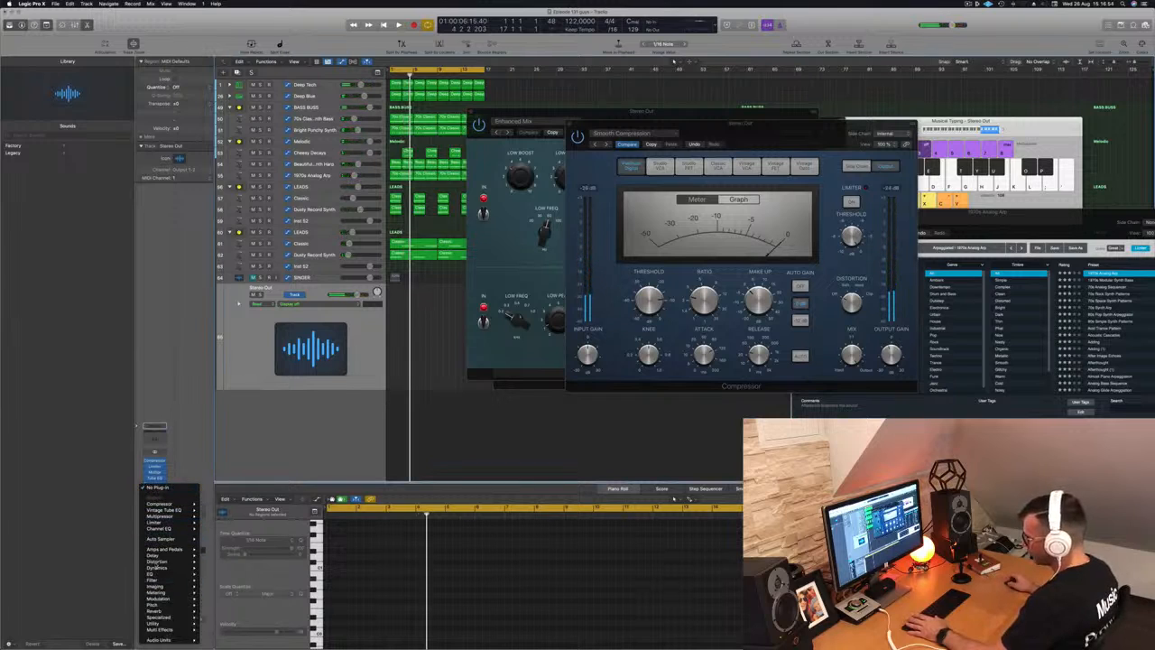
- Insert a stereo Adaptive Limiter at the end of the chain and play from bar 1
mouse_move(159, 568)
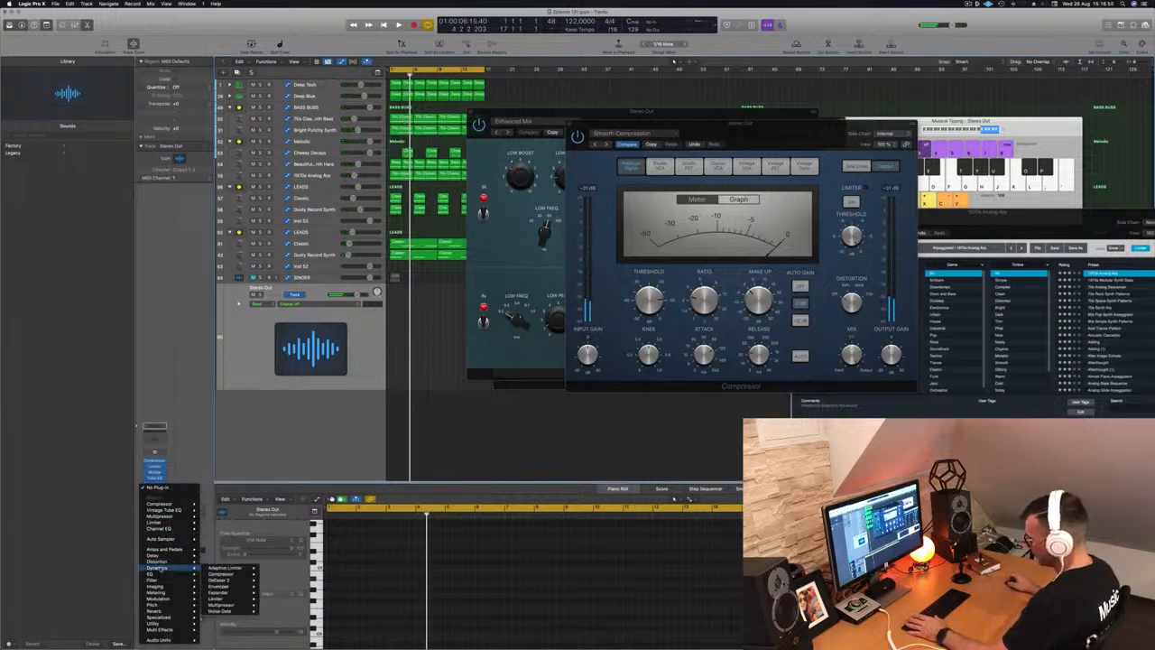
click(273, 567)
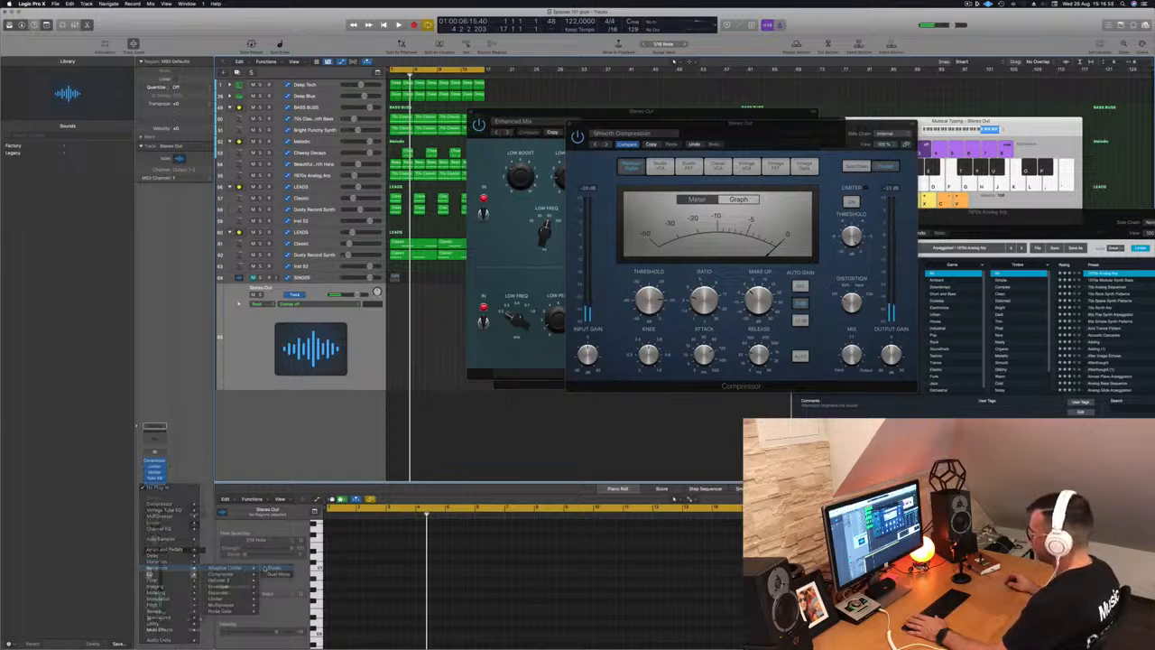
drag(531, 102, 668, 119)
key(space)
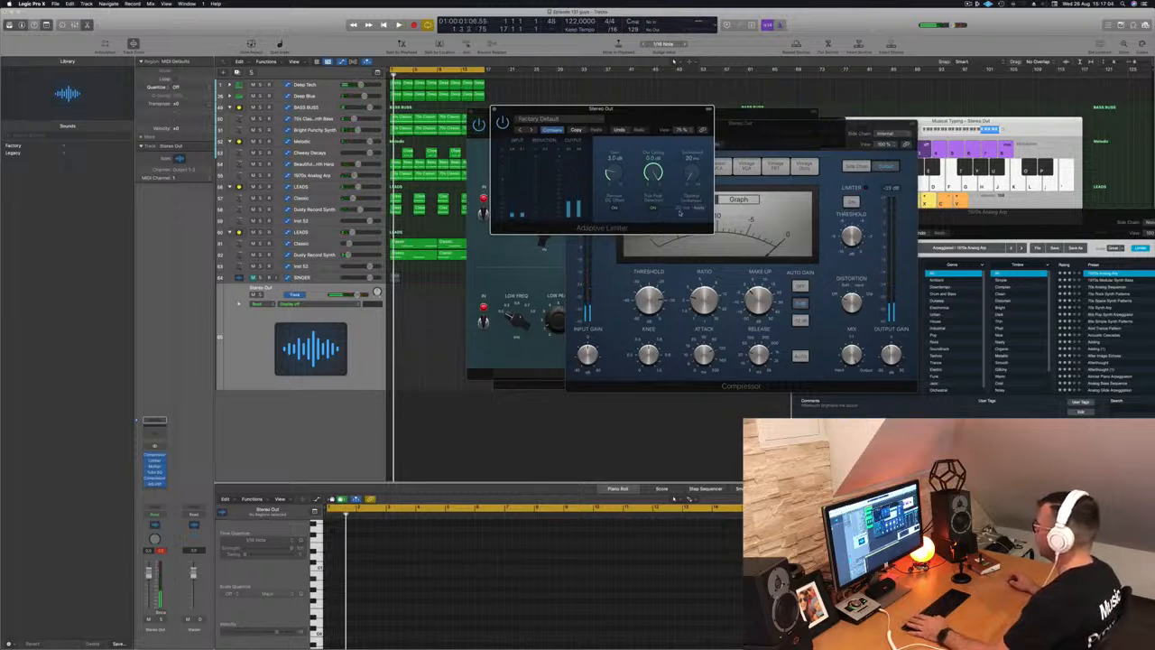
key(space)
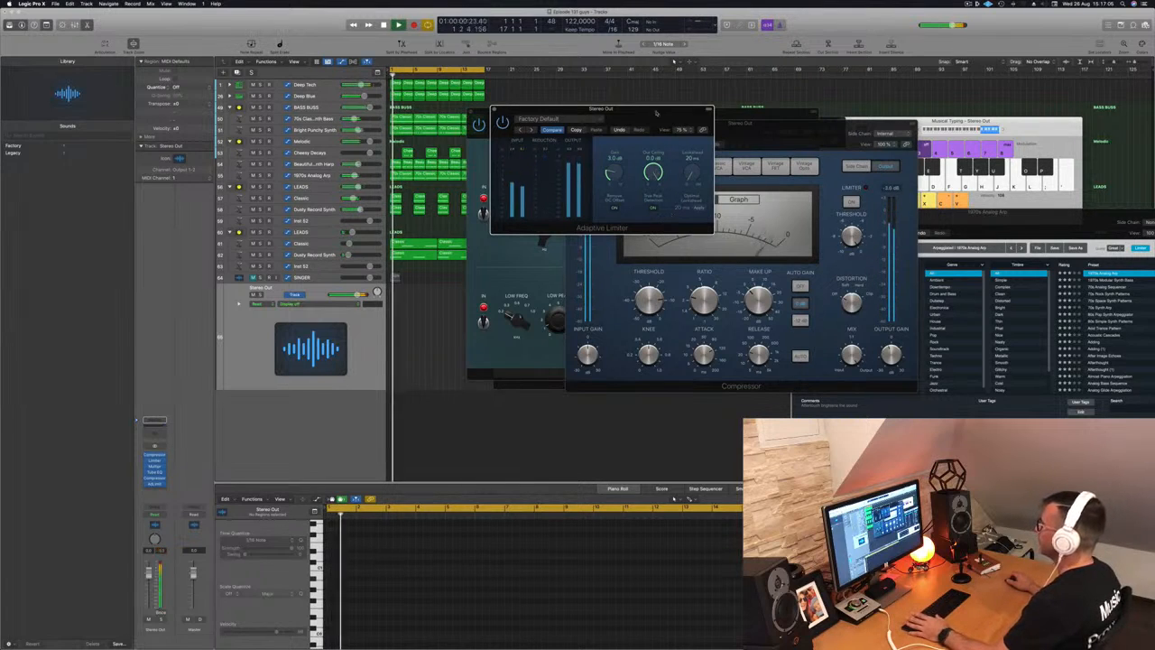
drag(572, 109, 589, 113)
drag(686, 120, 976, 131)
- Close both Compressor windows, the Tube EQ window and the Limiter window
drag(765, 125, 668, 162)
click(473, 159)
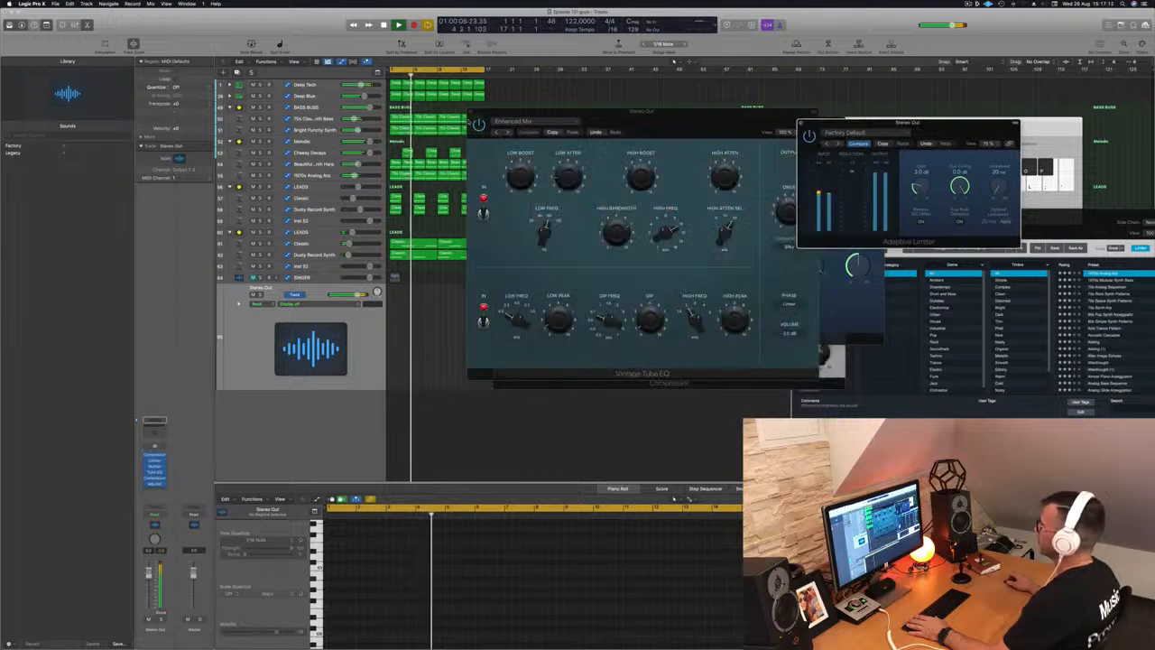
click(470, 112)
click(520, 270)
click(500, 122)
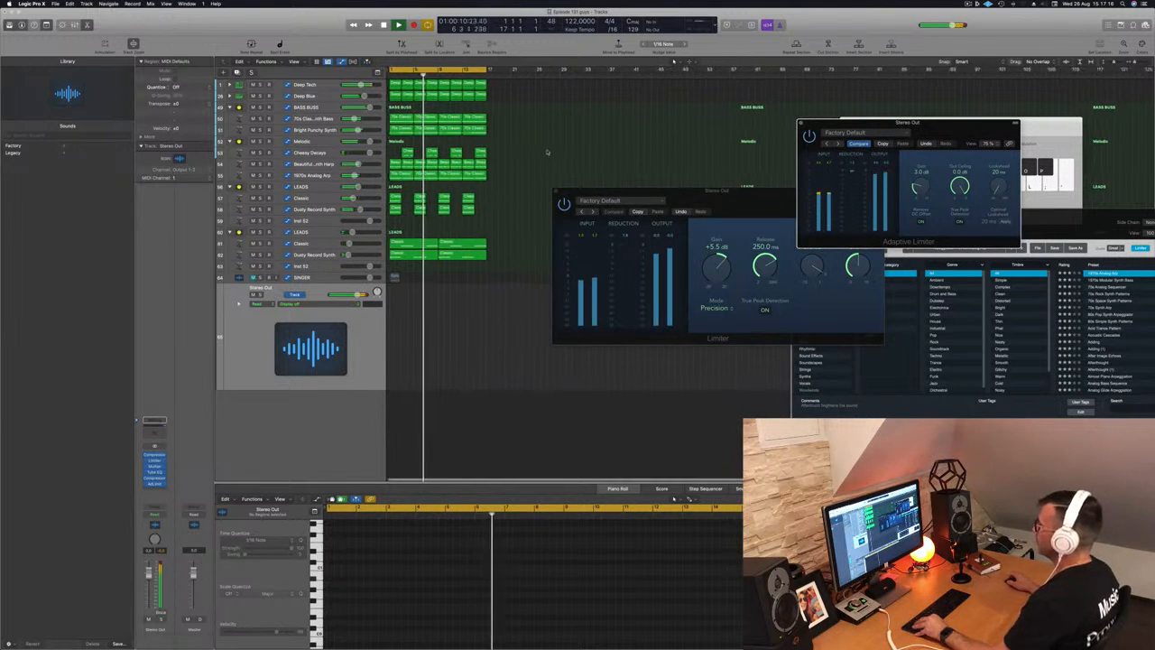
click(557, 194)
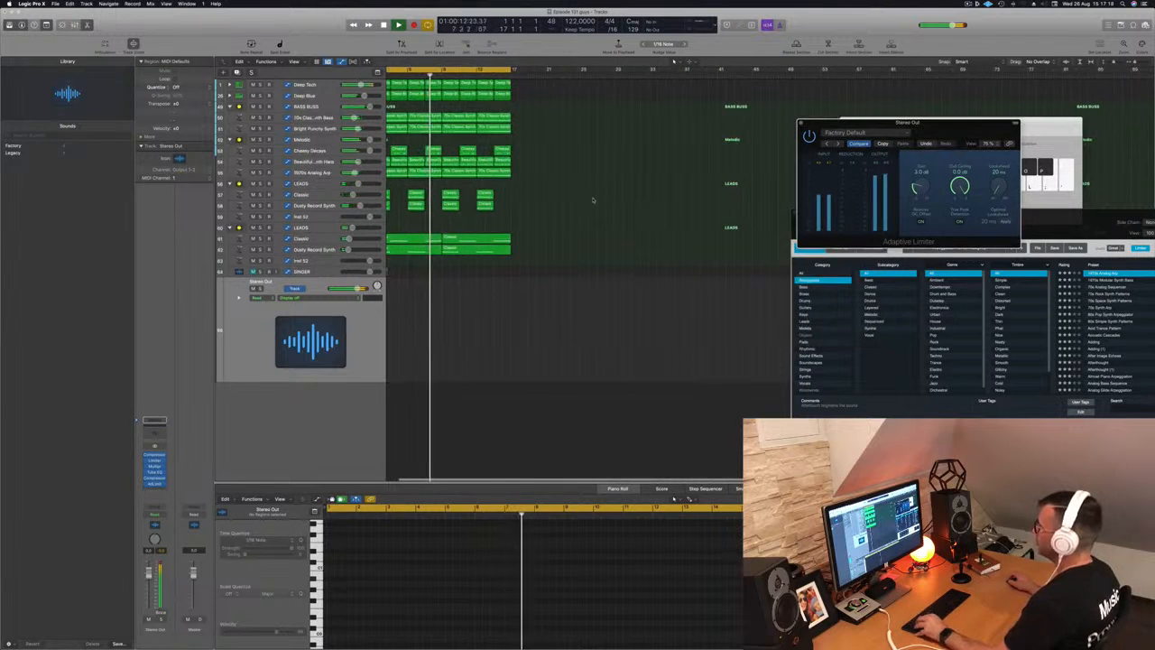